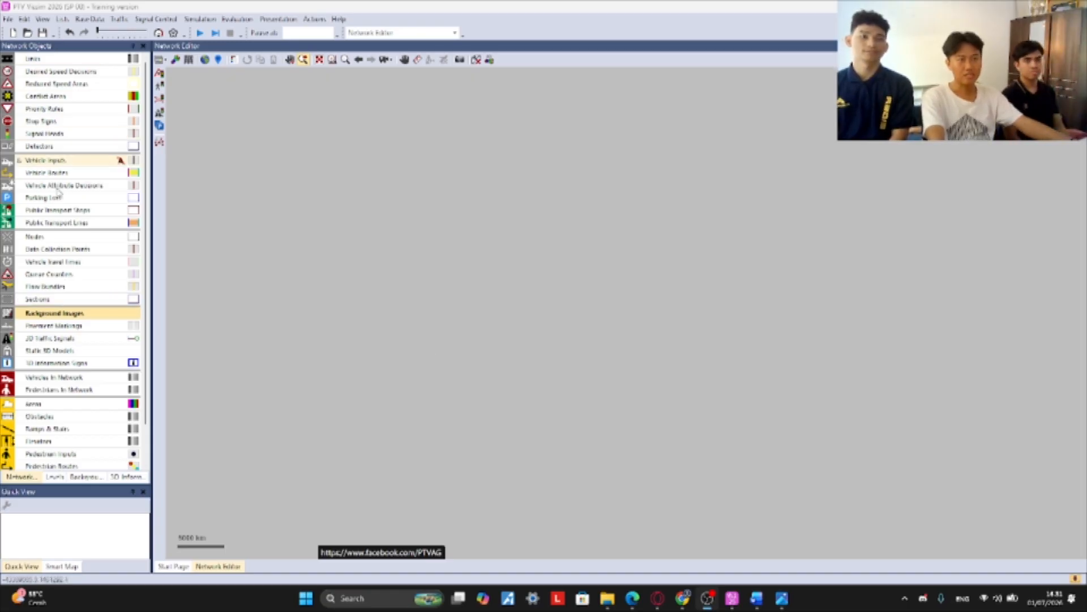
left_click(72, 316)
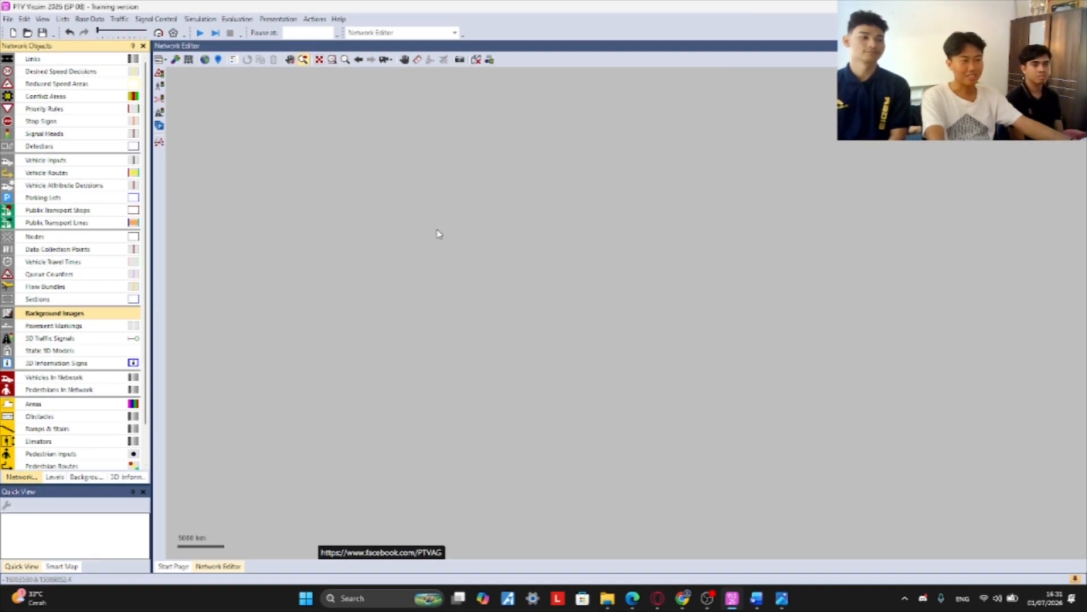
right_click(482, 238)
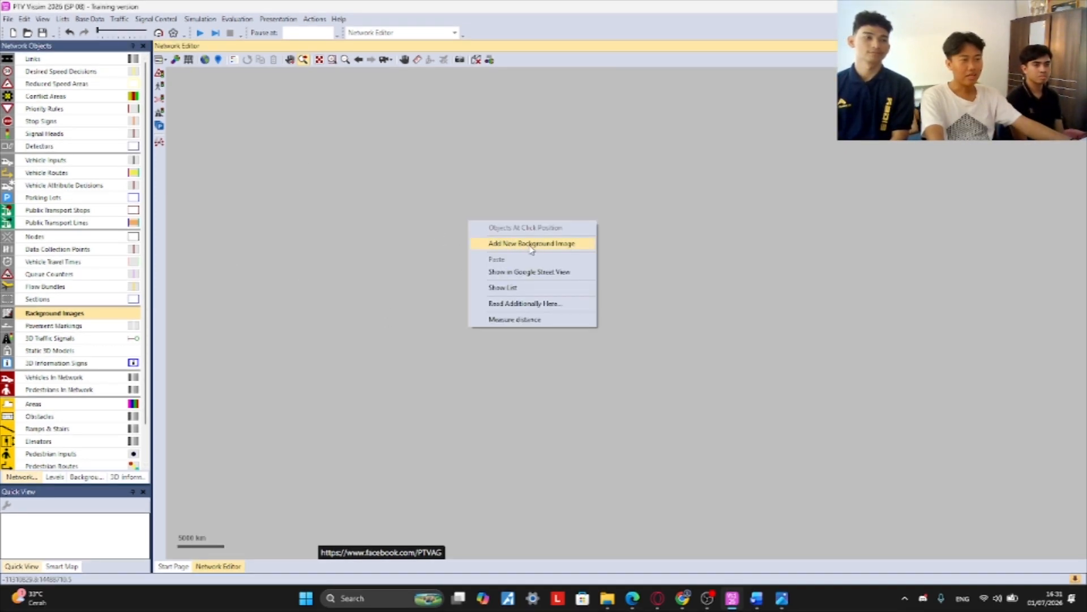
left_click(532, 245)
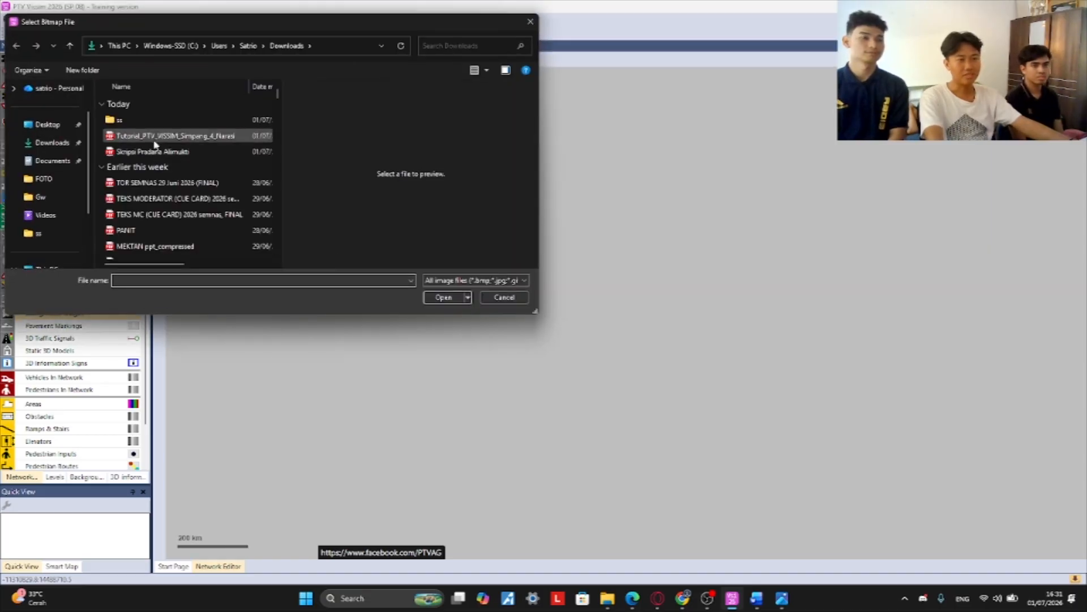
double_click(157, 119)
left_click(159, 120)
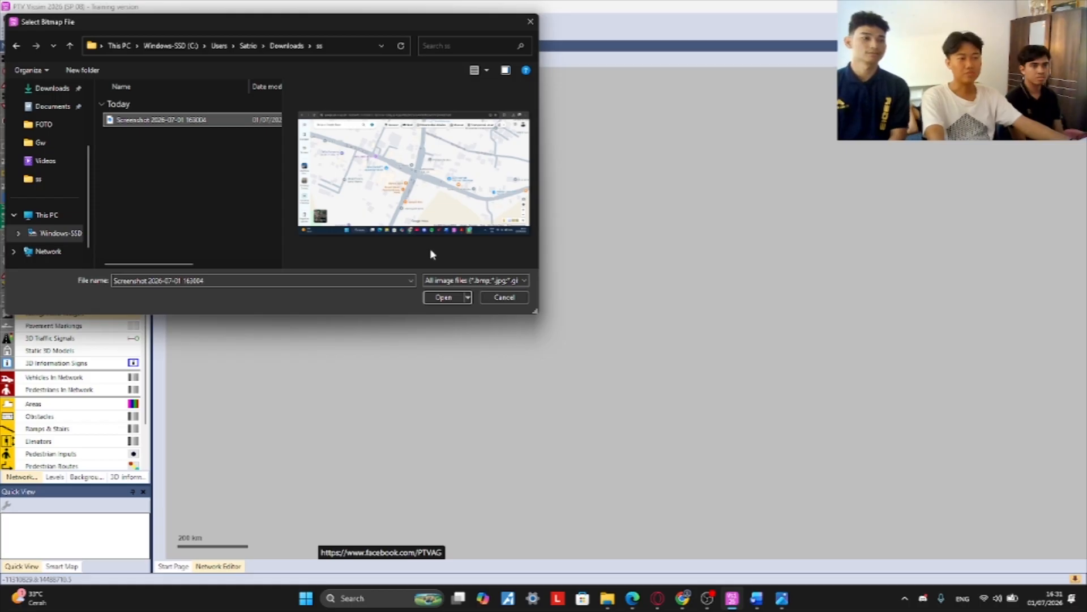
left_click(450, 297)
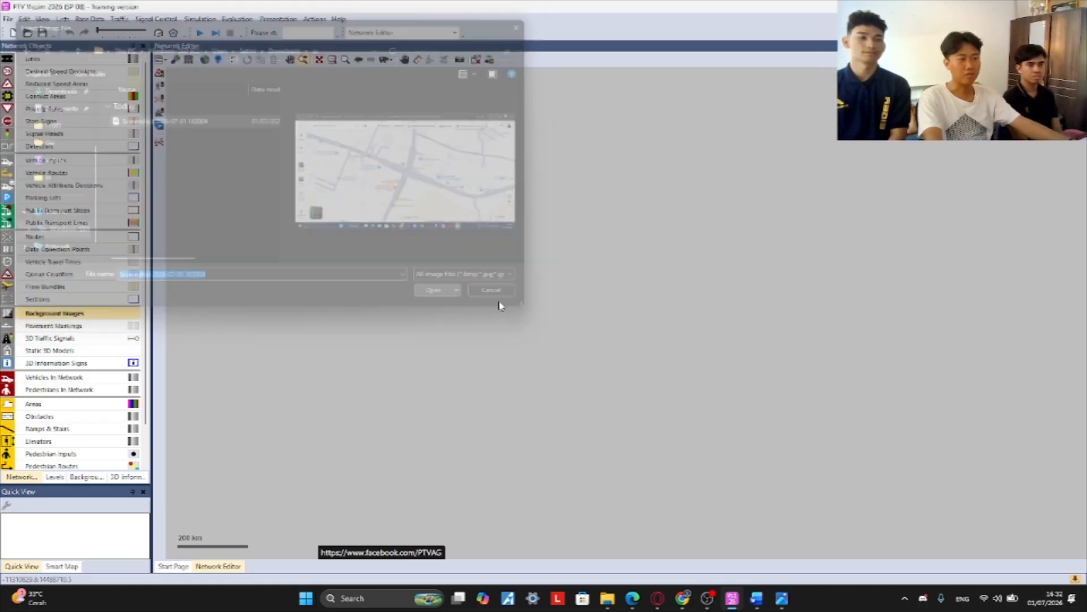
- Set the background image's scale by tracing the Google Maps scale bar in its lower corner as a distance of 50 m
scroll(547, 302, "down", 3)
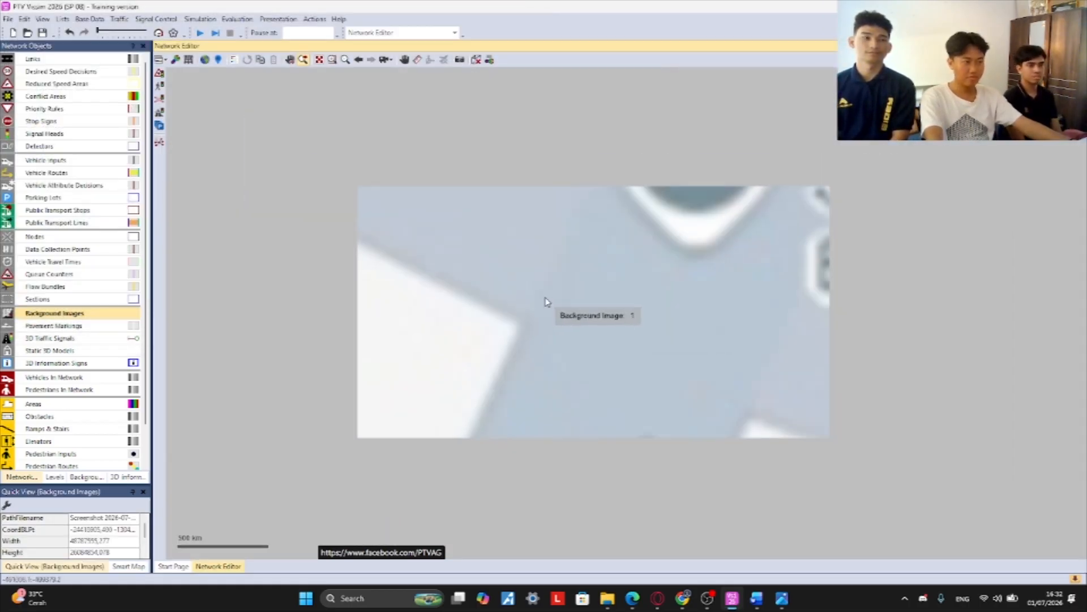
scroll(544, 298, "down", 3)
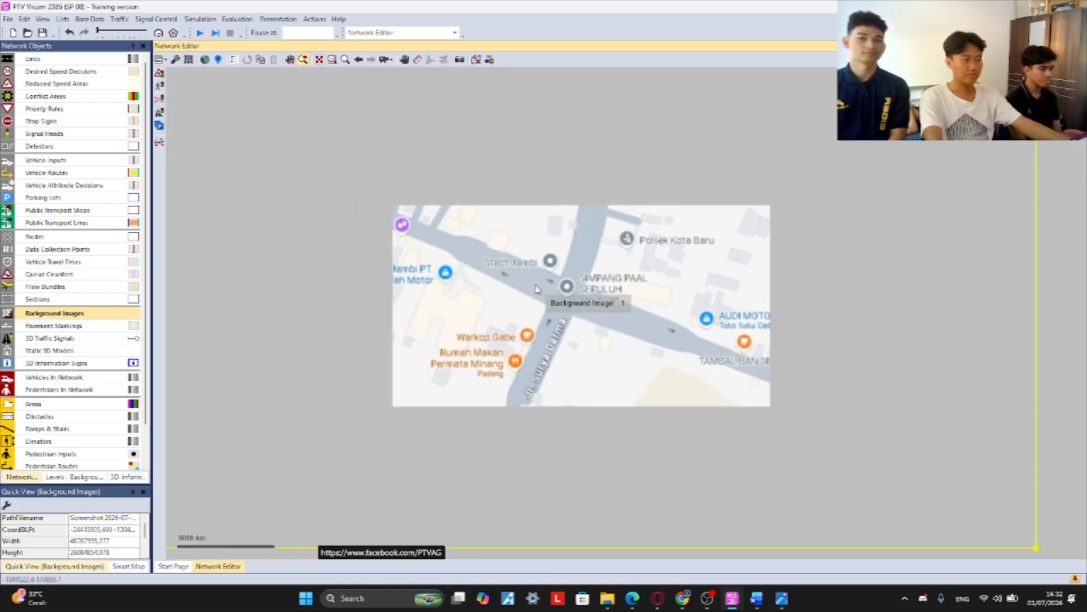
scroll(536, 290, "down", 2)
left_click(893, 220)
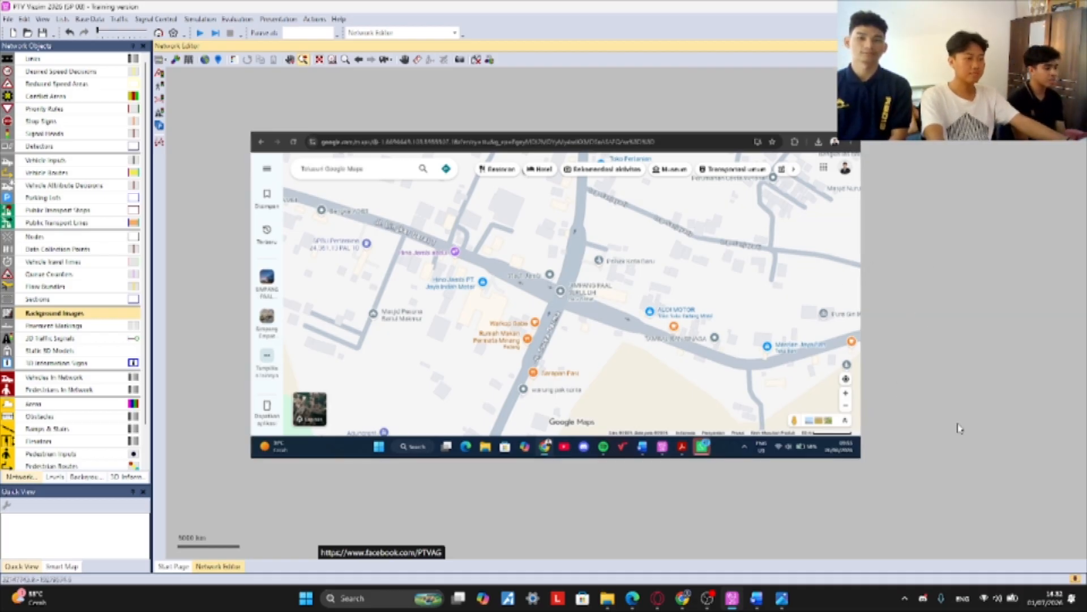
left_click_drag(897, 346, 939, 339)
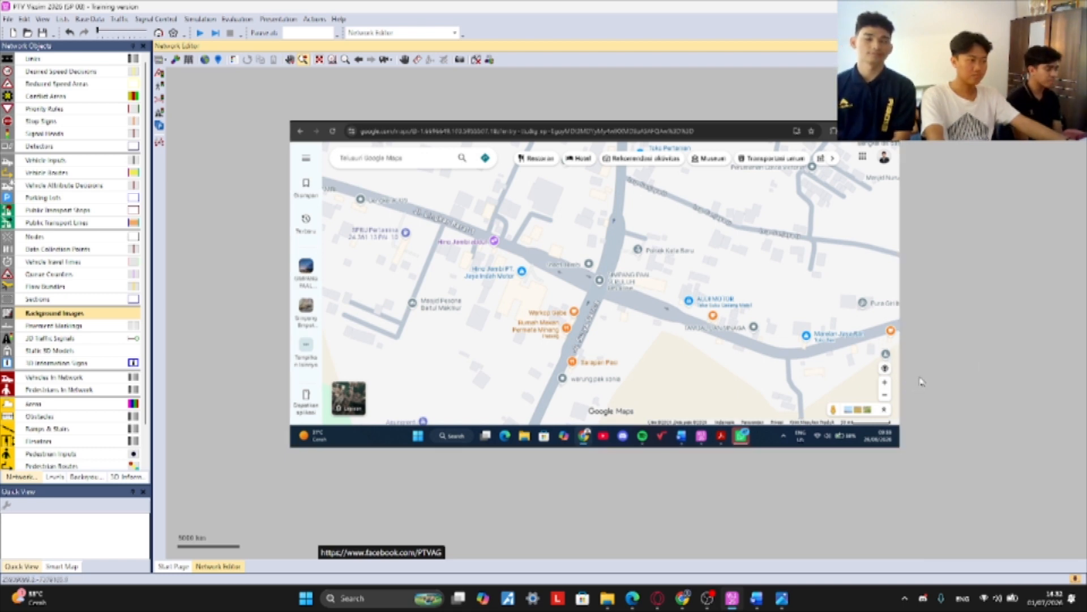
left_click(870, 409)
right_click(870, 409)
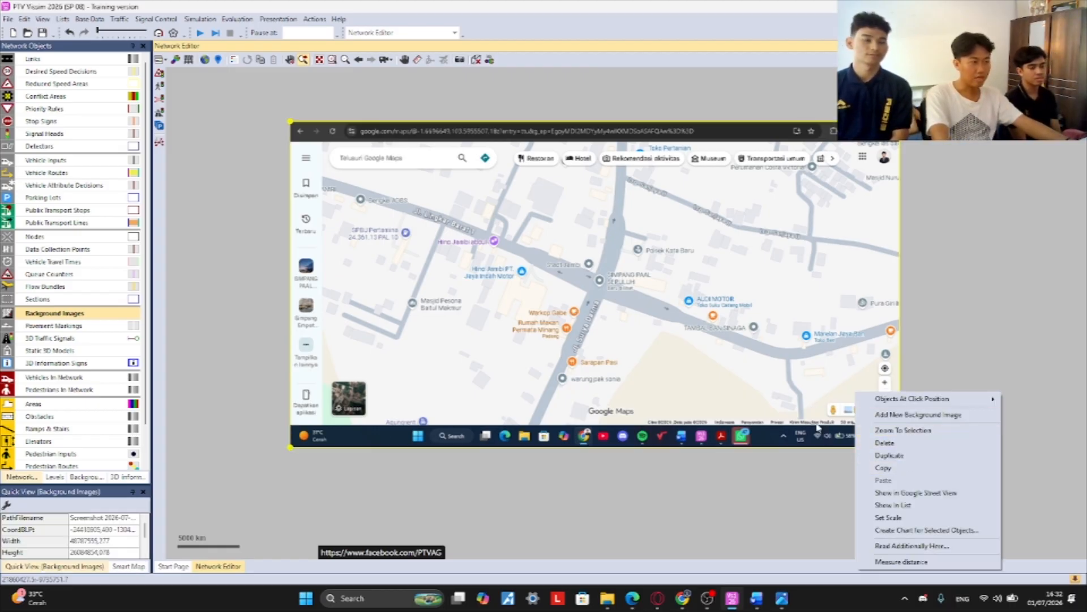
left_click(911, 520)
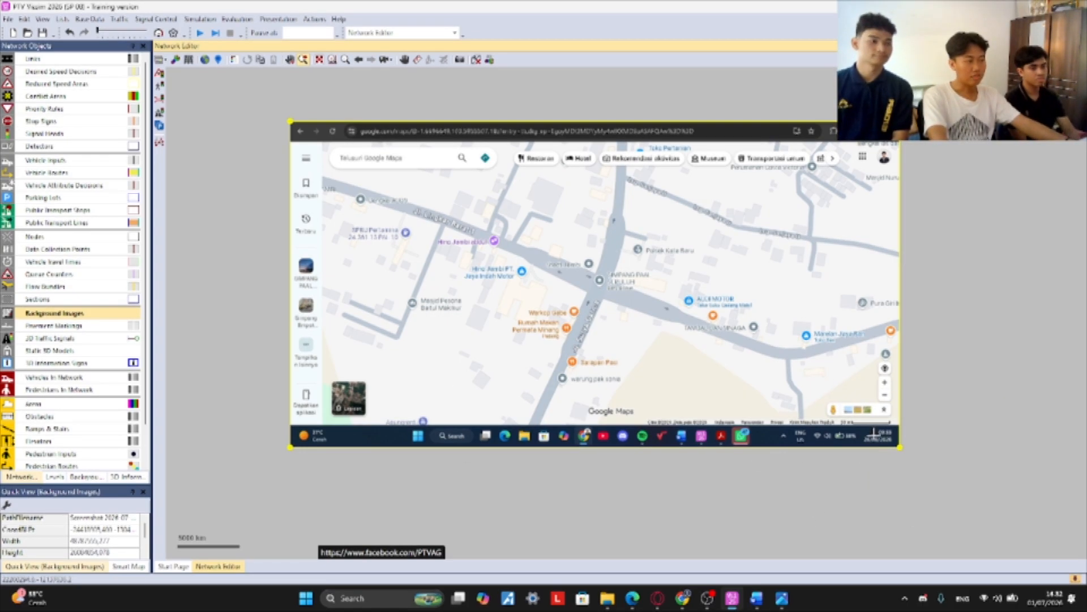
scroll(873, 437, "up", 6)
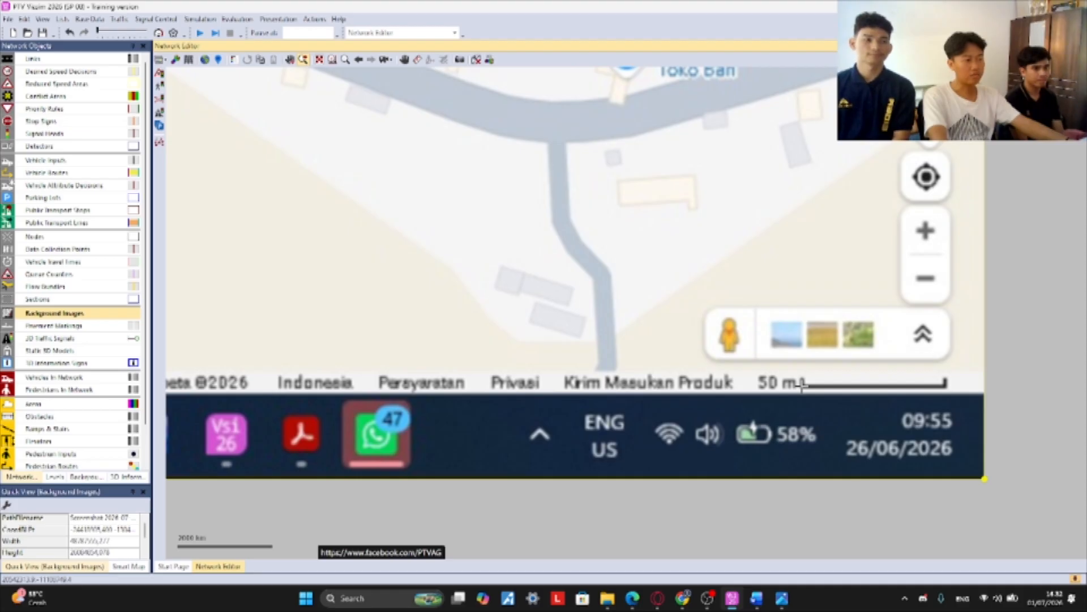
left_click_drag(802, 385, 945, 385)
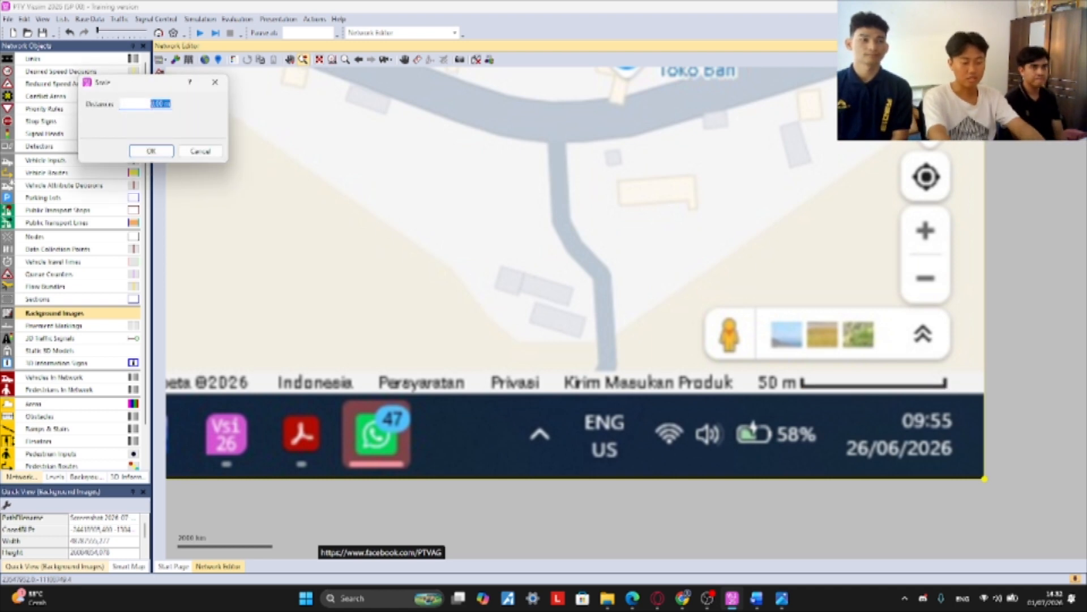
type("50")
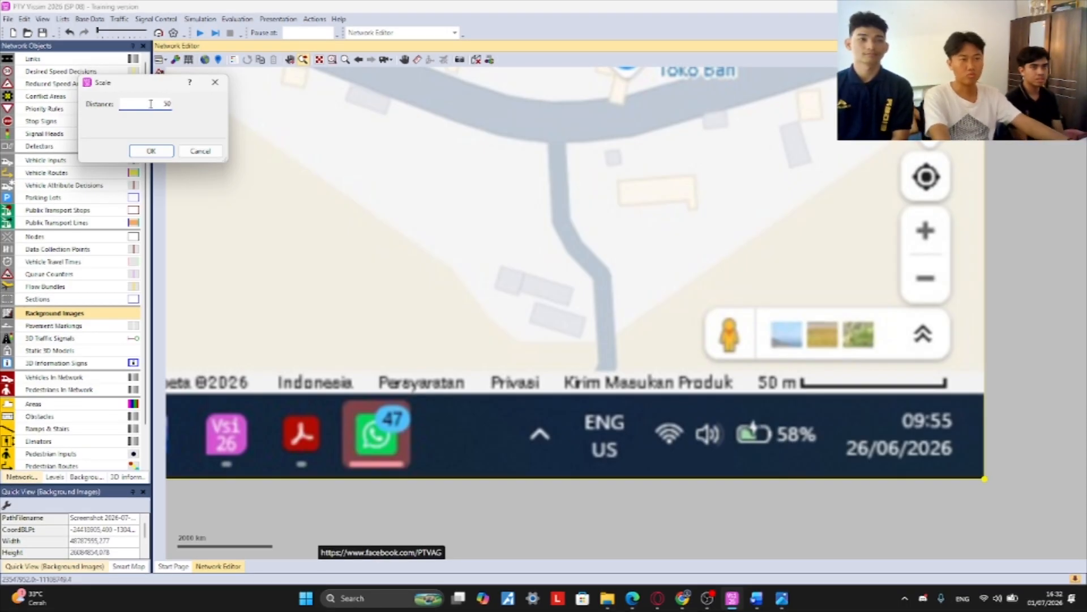
left_click(153, 151)
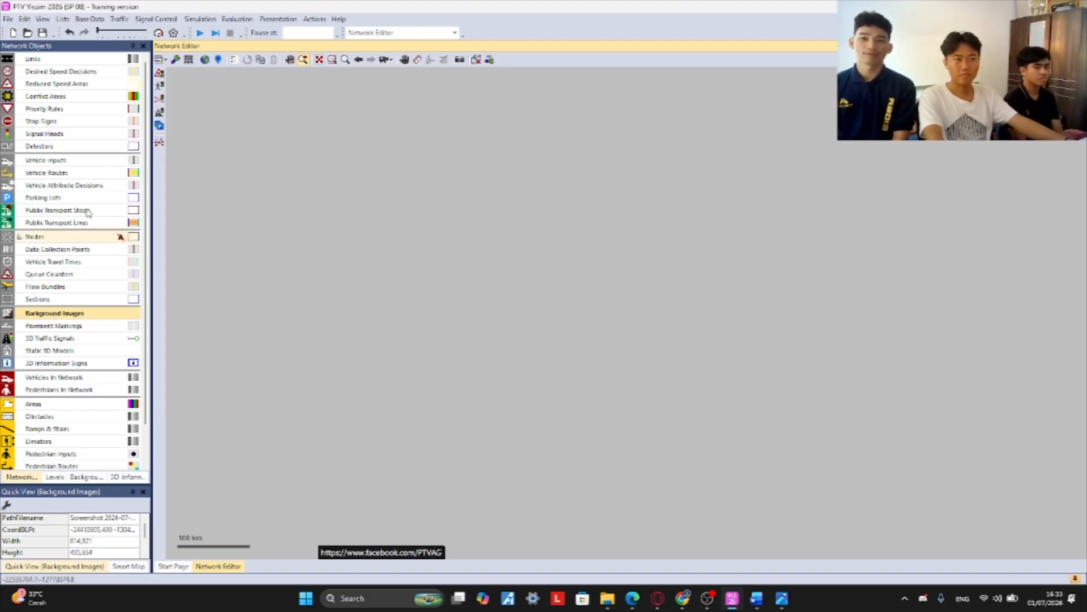
- Fit the scaled map in view and add a new link just north of Jl. Lingkar Barat 1
left_click(319, 60)
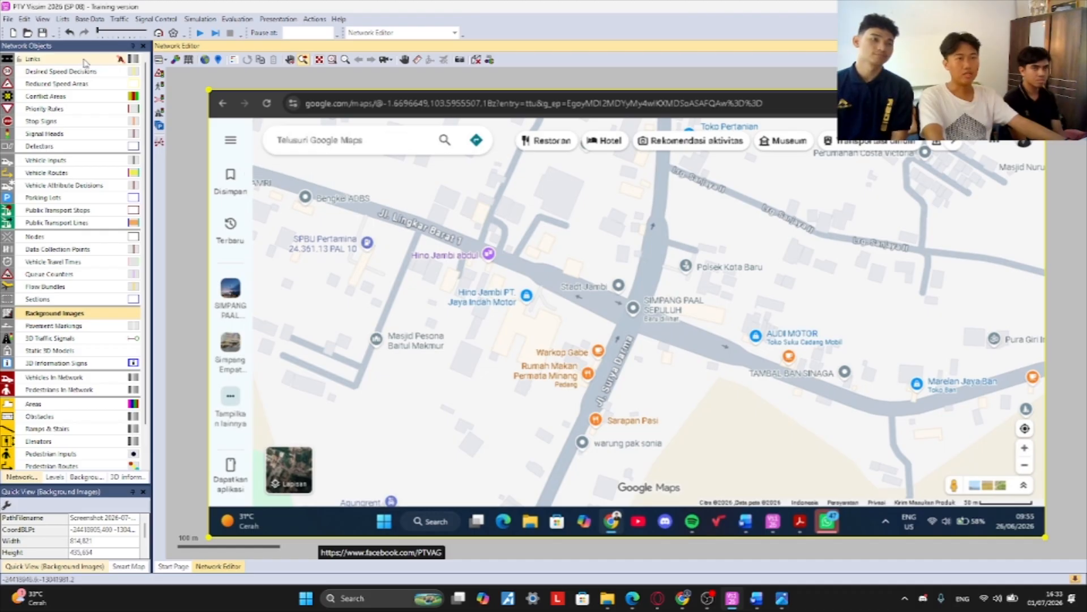
left_click(45, 60)
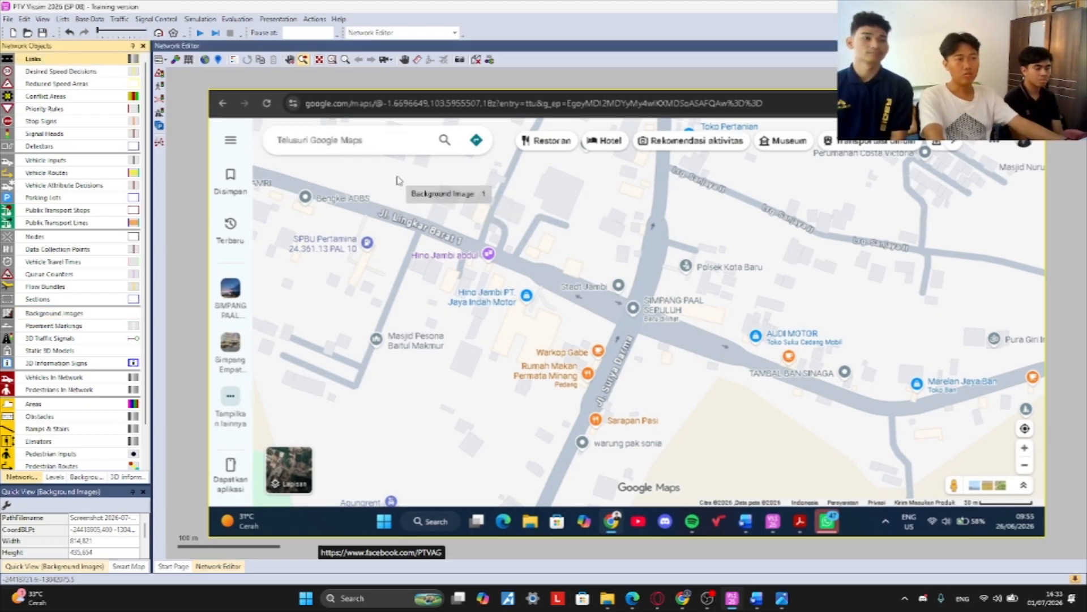
right_click(424, 176)
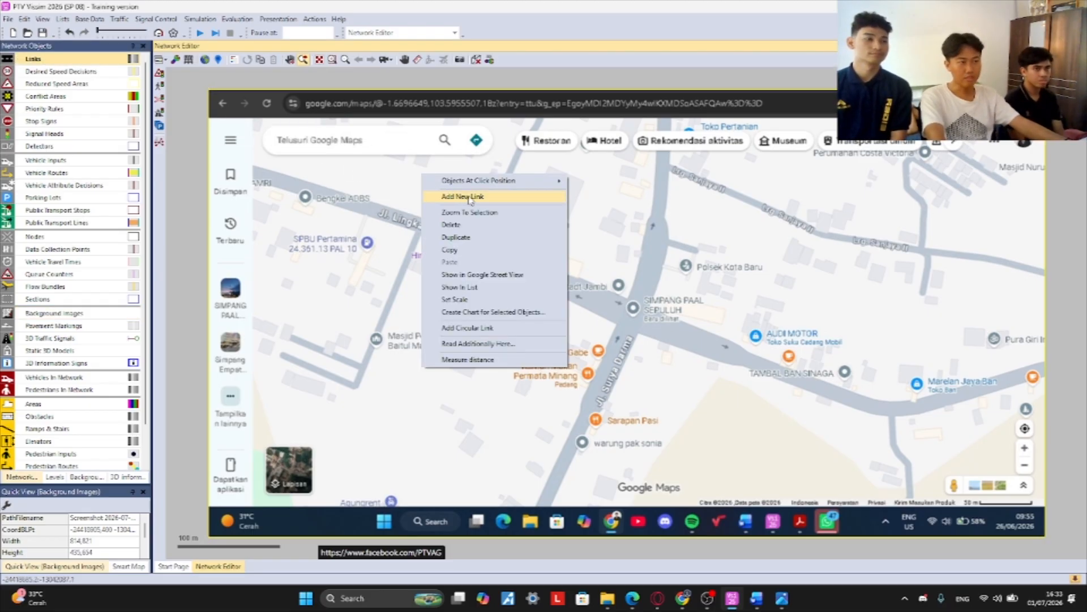
left_click(508, 200)
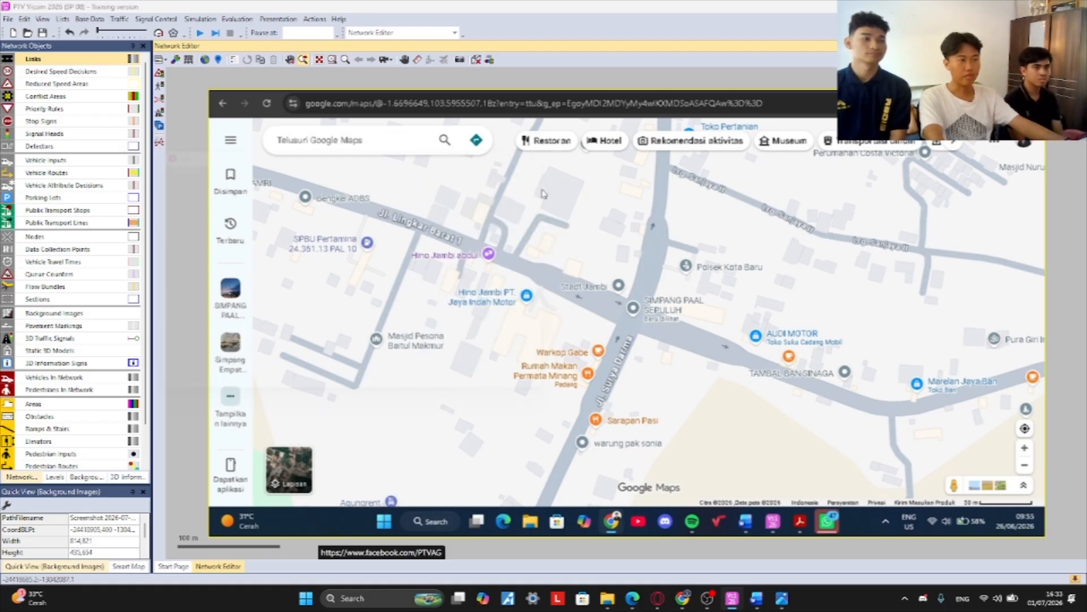
left_click(423, 159)
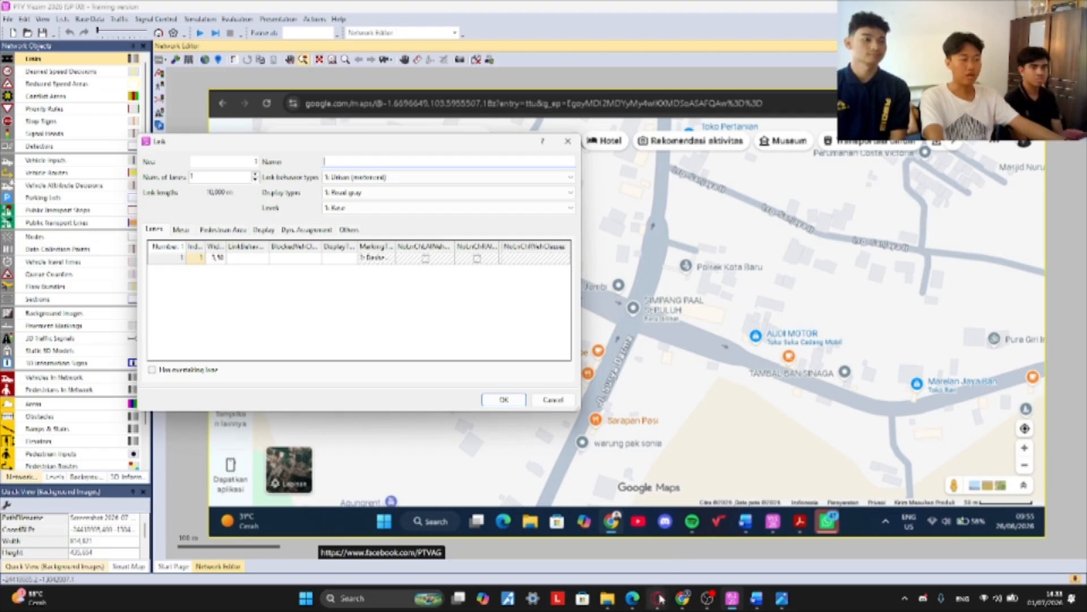
- Look up the SR approach's road name in Tabel 4.1 of the thesis PDF and name the new link "Jl. Lingkar Barat 1"
mouse_move(660, 598)
mouse_move(678, 560)
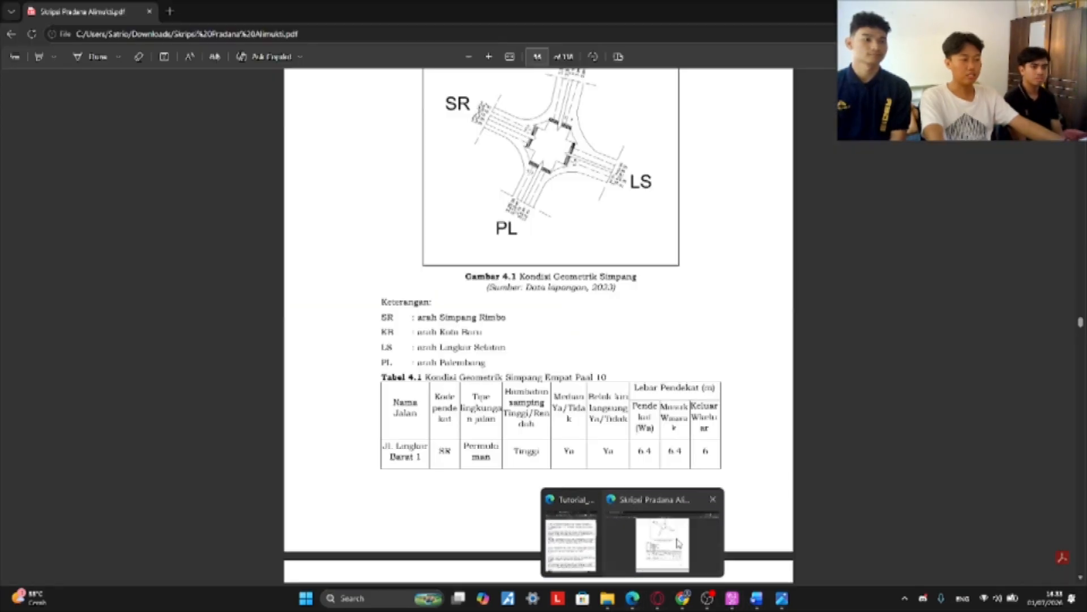
left_click(668, 541)
scroll(497, 438, "down", 3)
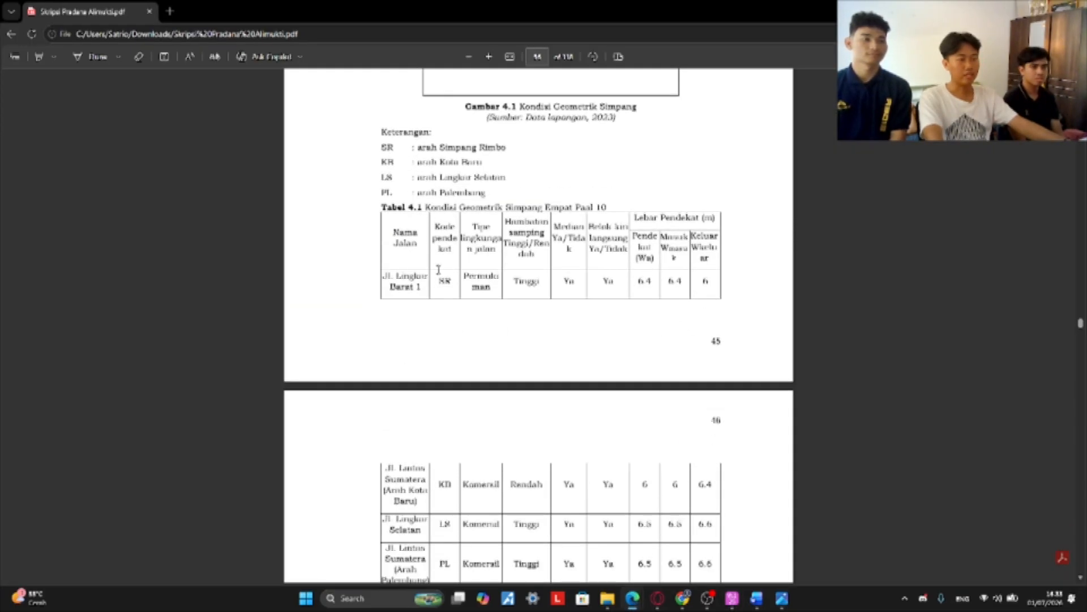
scroll(426, 272, "down", 1)
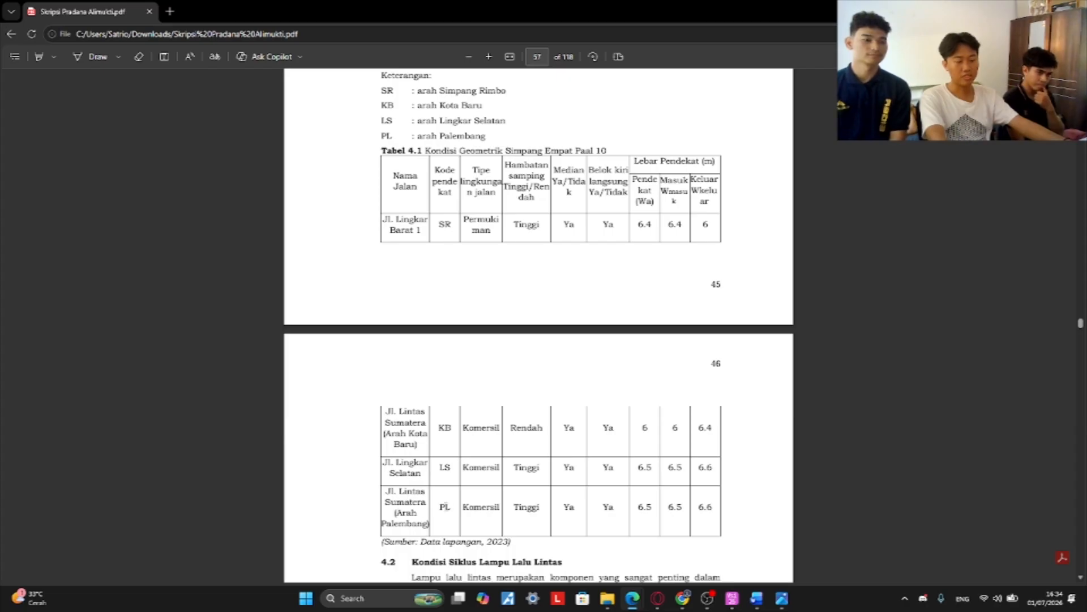
key("alt+Tab")
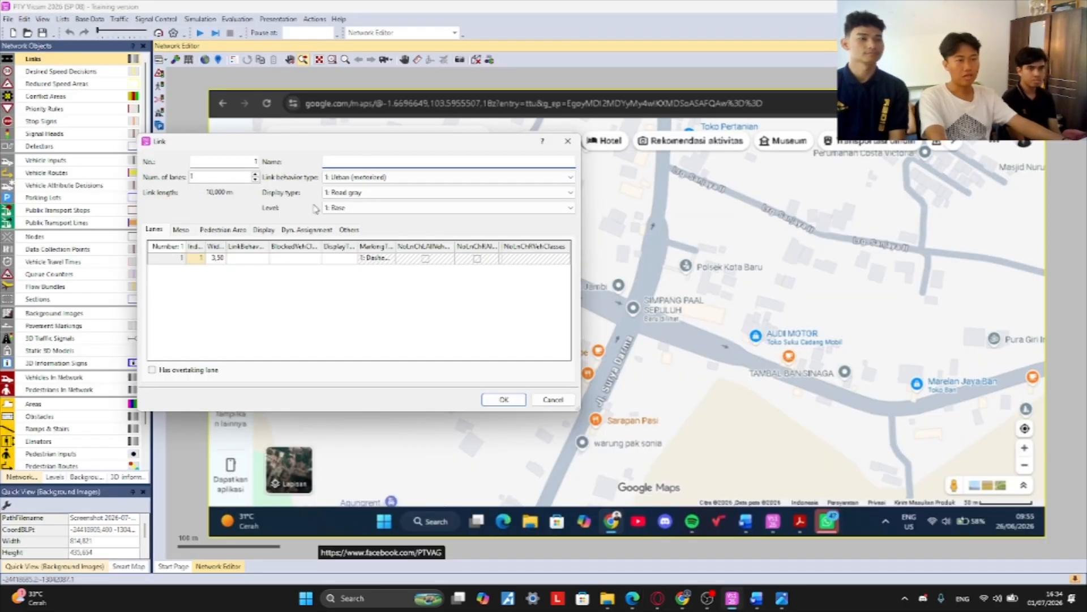
key("alt+Tab")
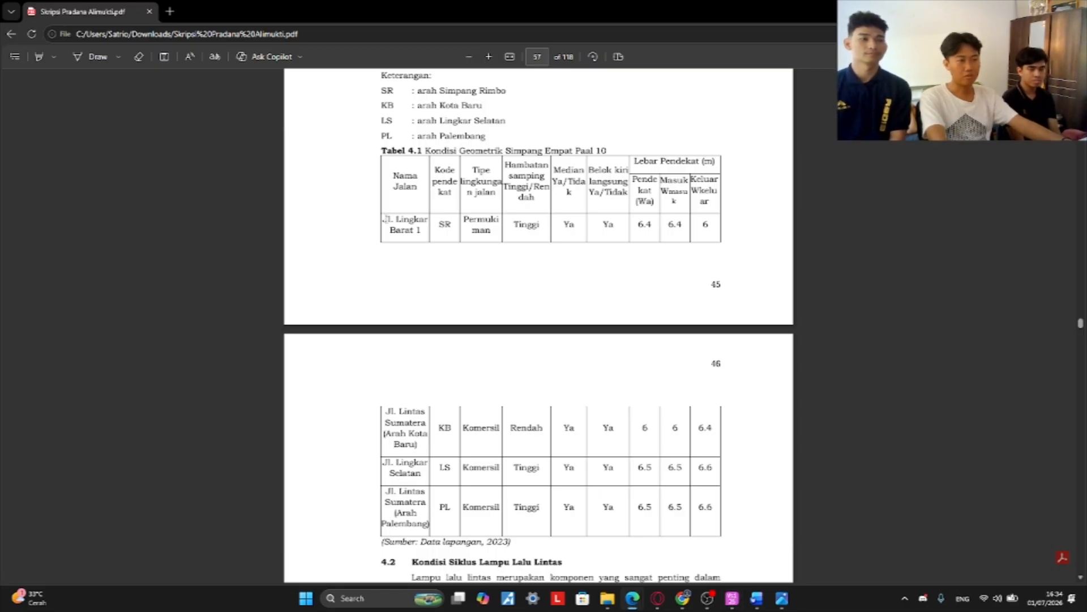
left_click_drag(384, 220, 425, 234)
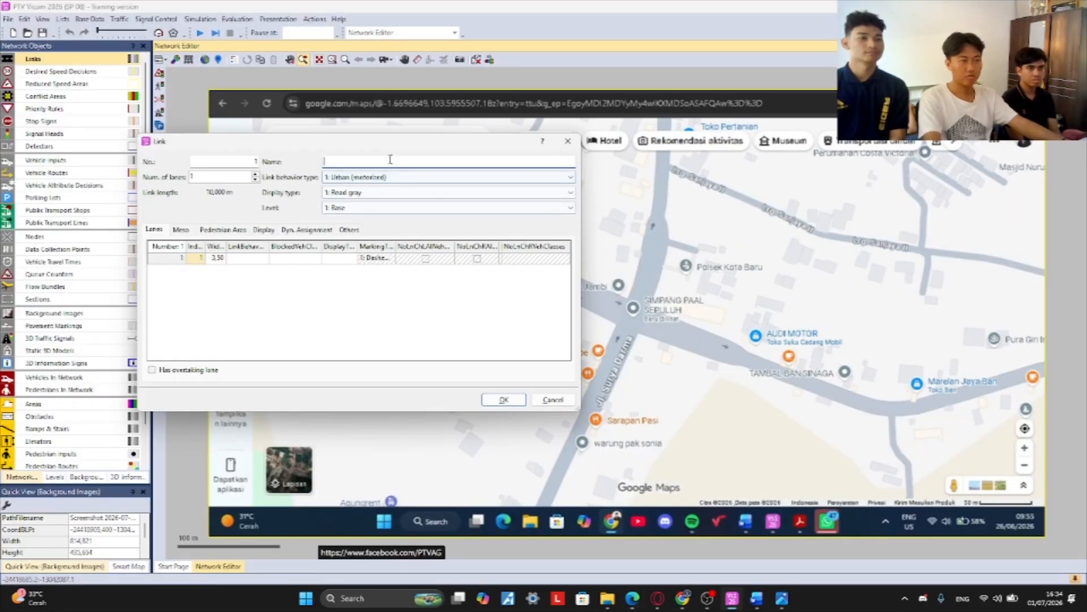
type("Jl. Lingkar")
key("Tab")
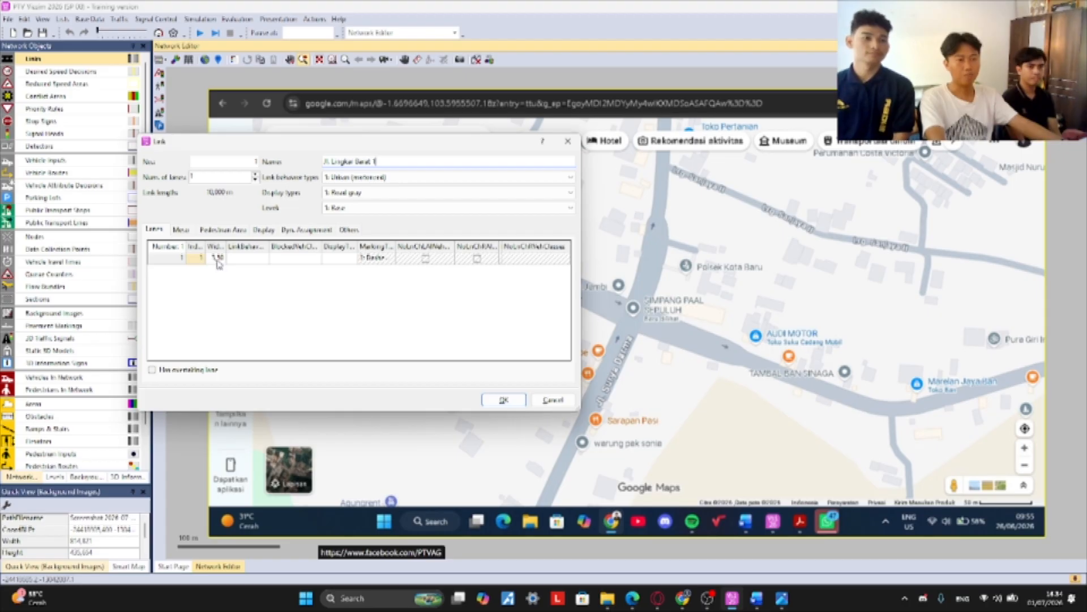
- Check the approach width (Wa) of Jl. Lingkar Barat 1 in Tabel 4.1 and create the link with a 6.4 m lane width
key("alt+Tab")
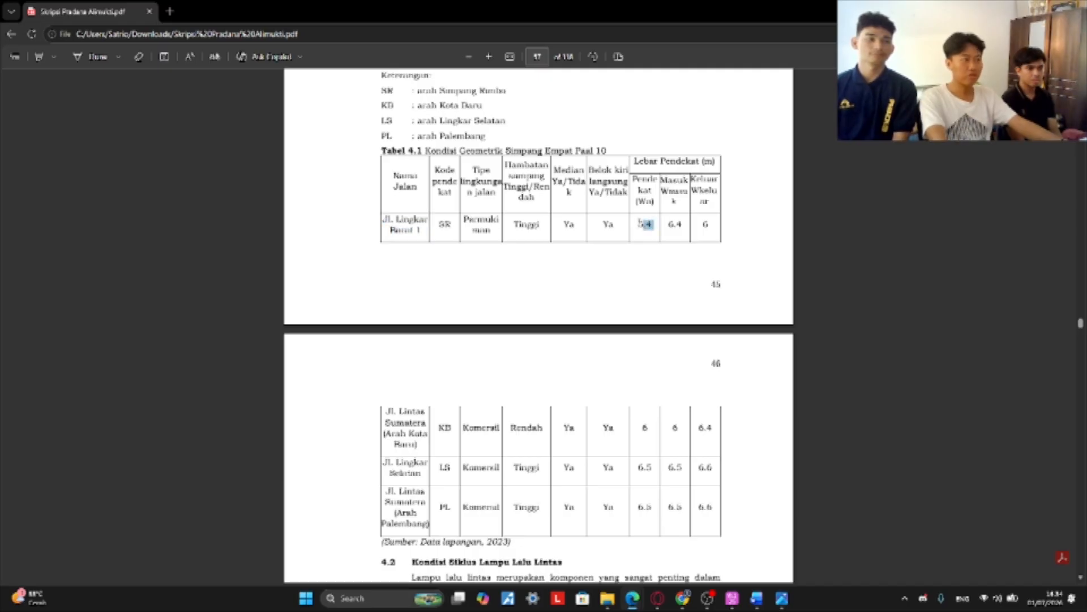
left_click(639, 223)
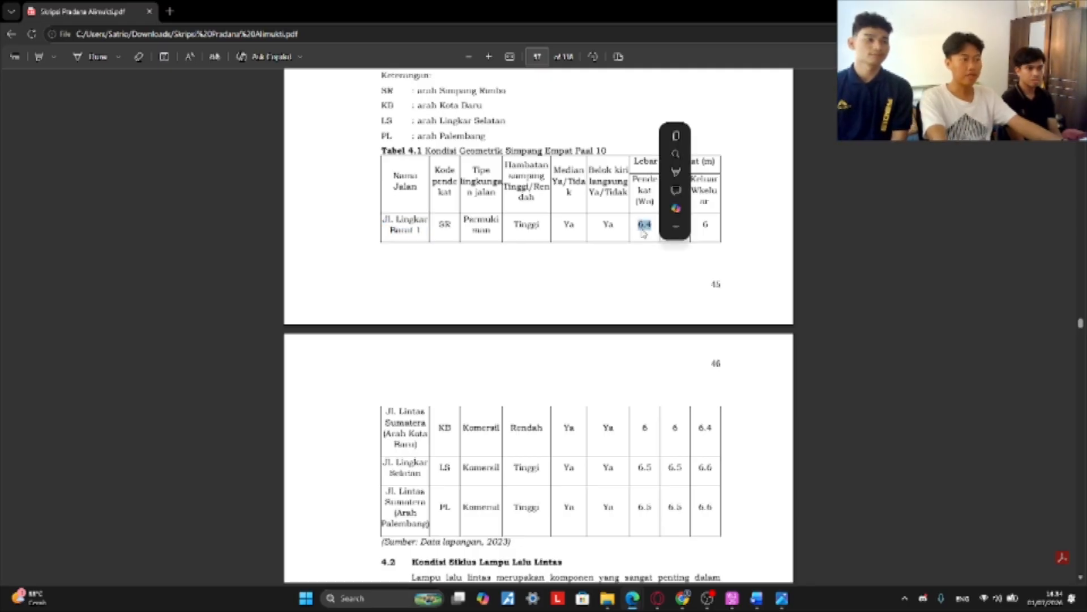
key("alt+Tab")
key("alt+Tab")
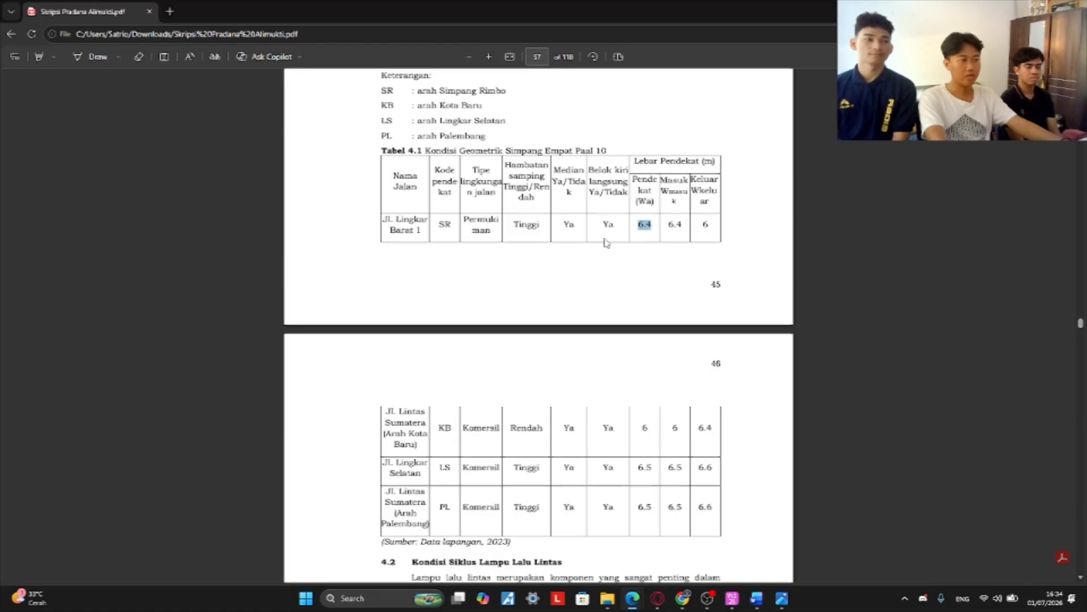
key("alt+Tab")
double_click(213, 259)
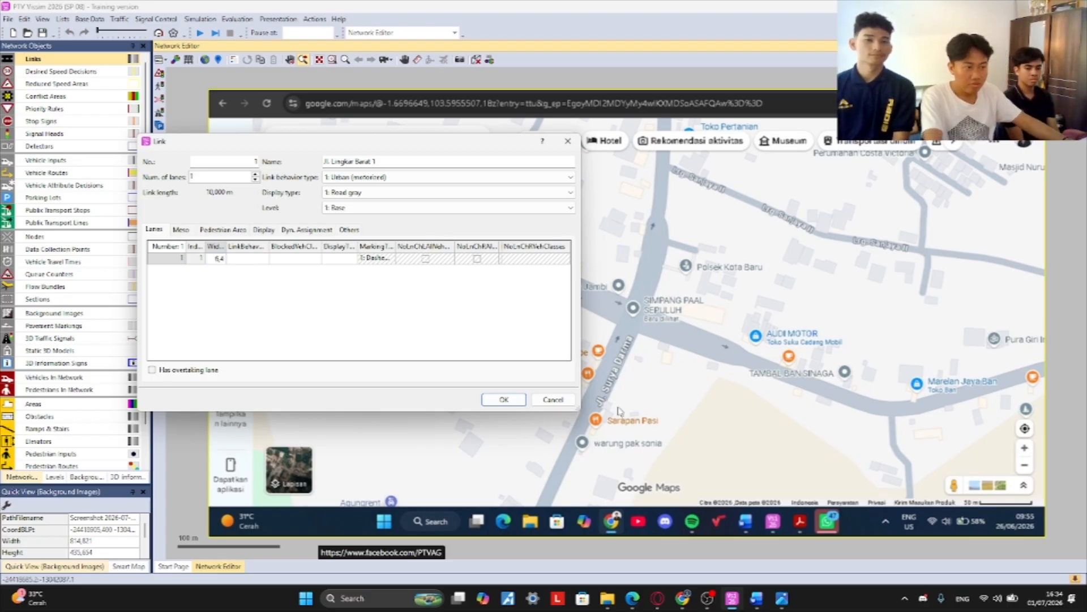
left_click(501, 400)
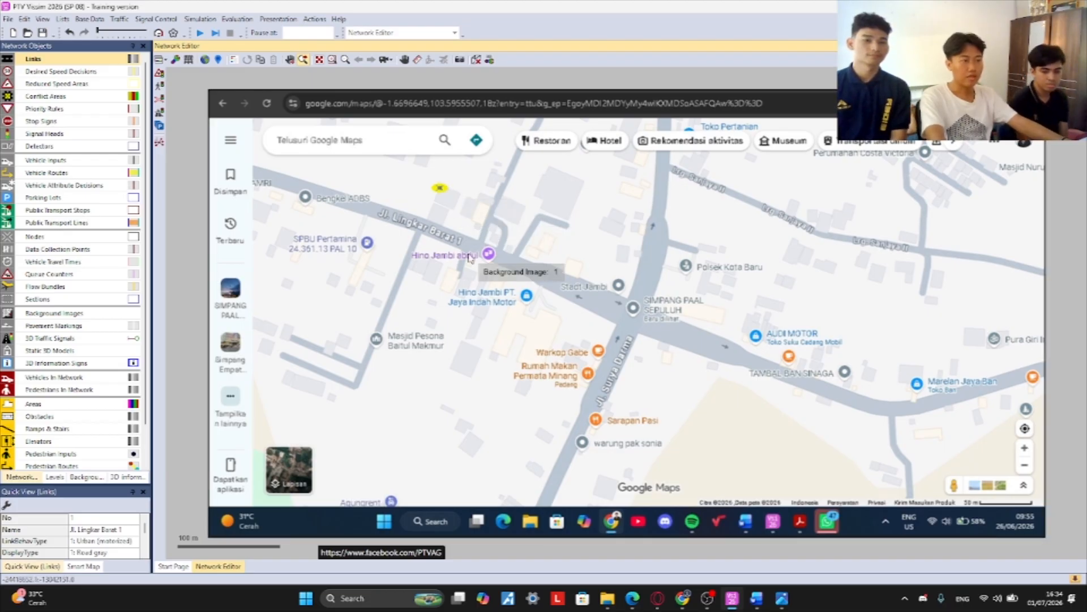
- Undo the accidental shift of the background image and stretch the Jl. Lingkar Barat 1 link southeast, roughly parallel to the road
key("alt+Tab")
key("alt+Tab")
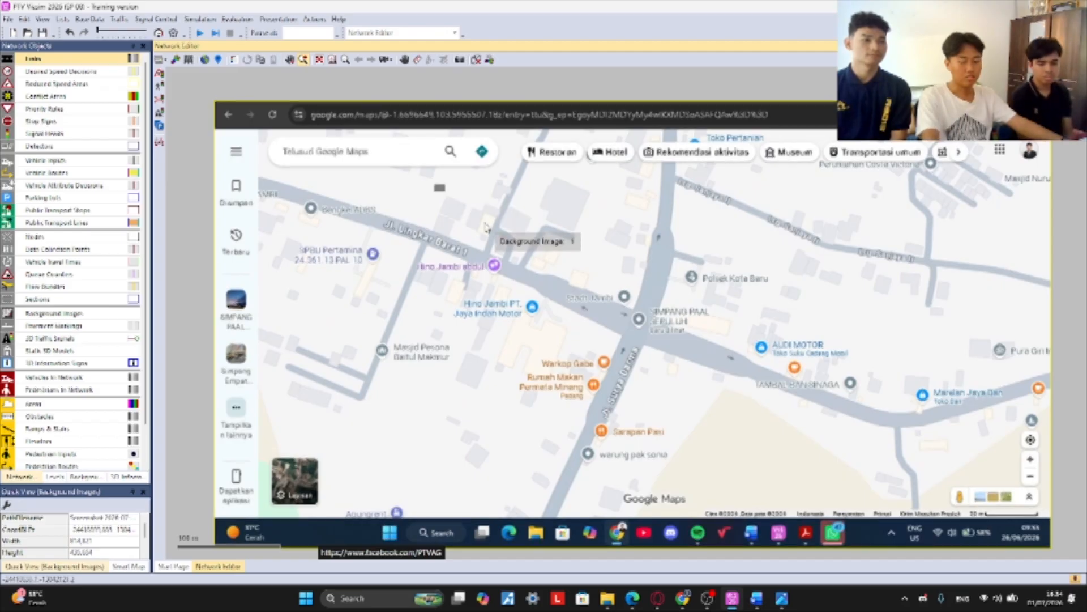
key("ctrl+z")
left_click(441, 188)
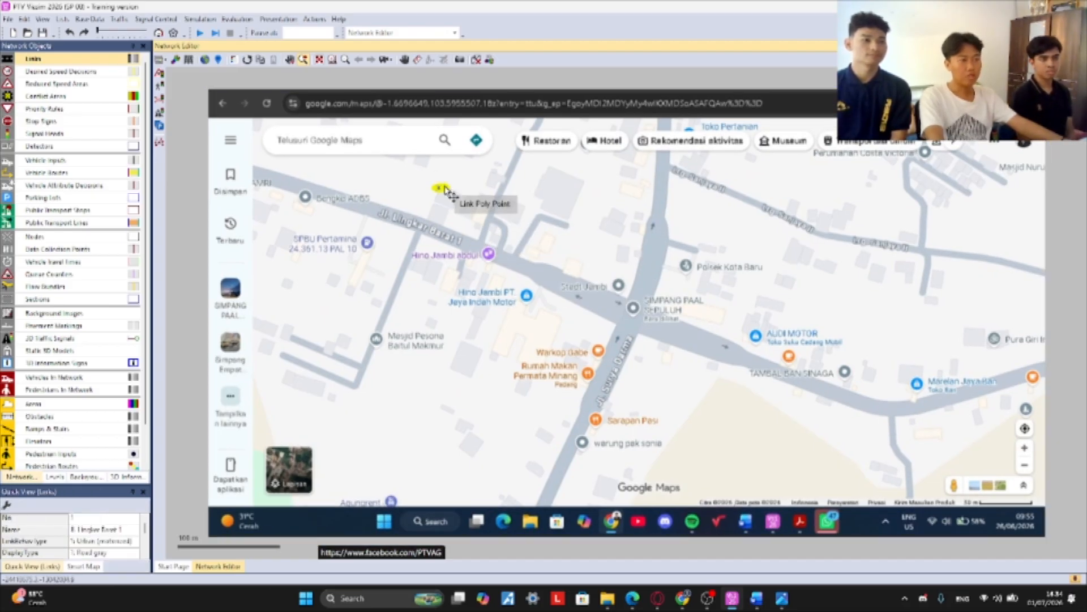
left_click_drag(448, 191, 514, 222)
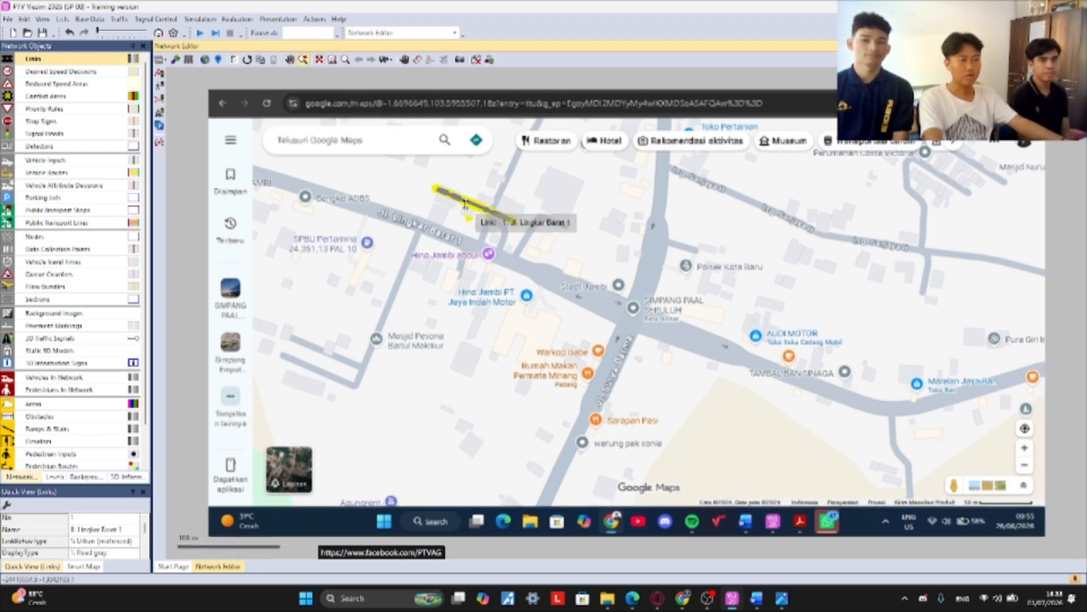
- Move the Jl. Lingkar Barat 1 link onto the mapped road and extend its southeast end towards the Simpang Paal Sepuluh intersection
scroll(573, 220, "up", 5)
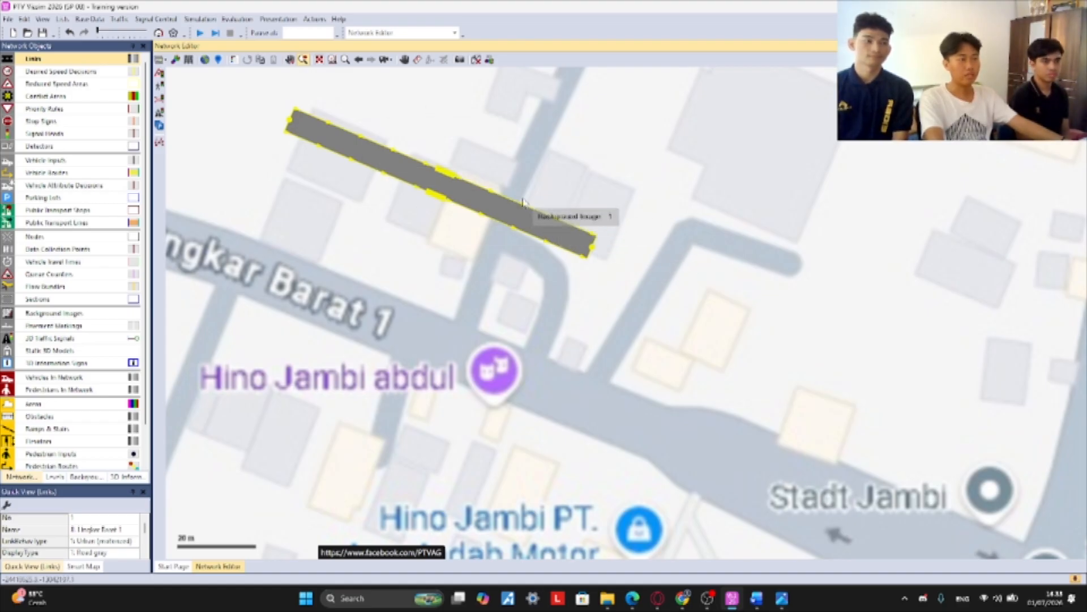
left_click_drag(459, 195, 419, 318)
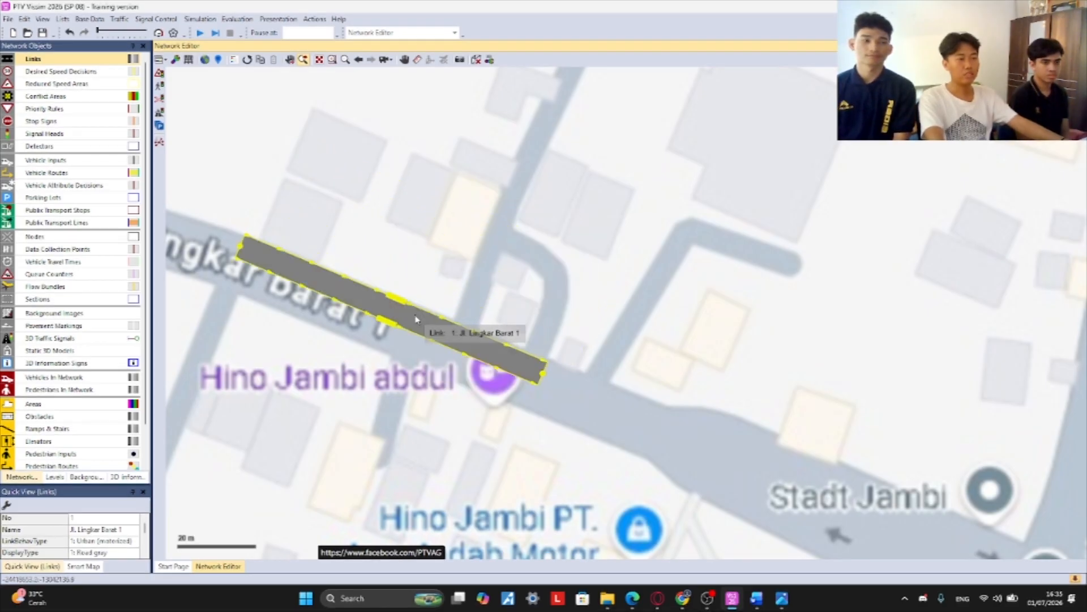
scroll(584, 339, "down", 3)
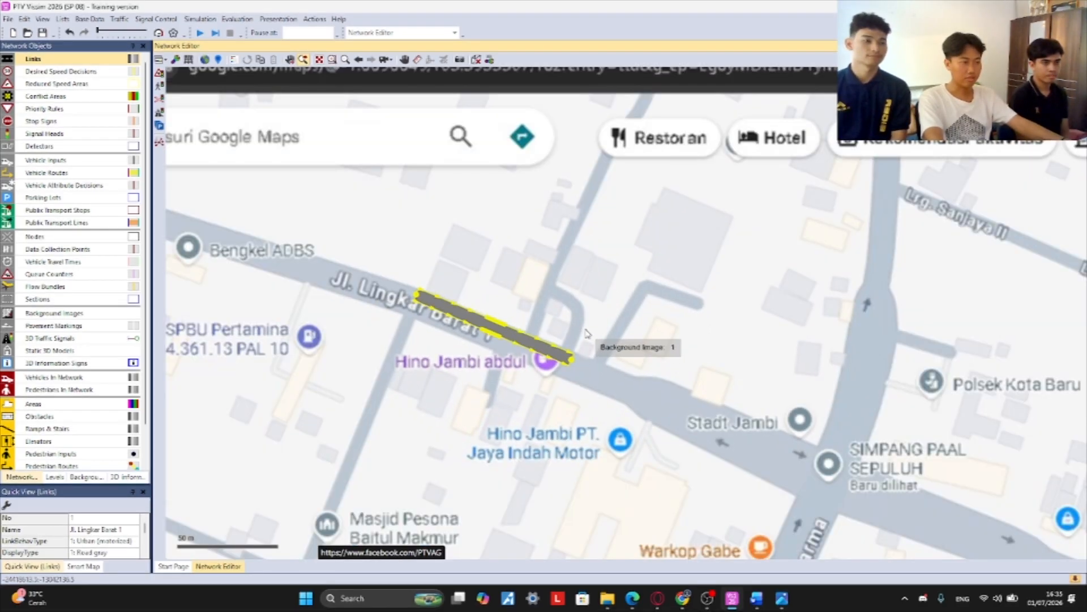
scroll(585, 332, "up", 3)
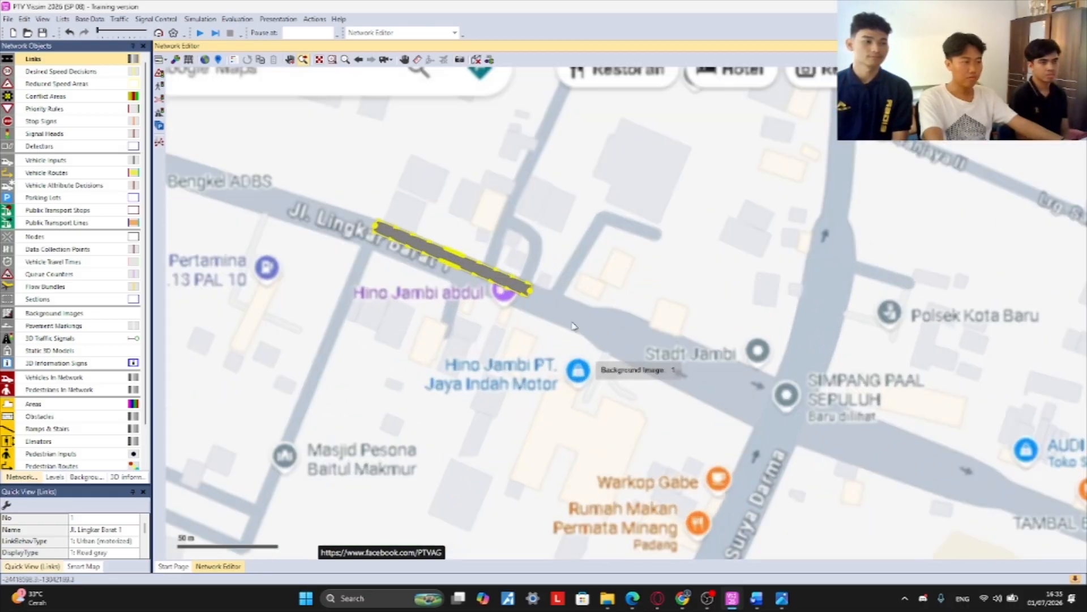
left_click_drag(530, 292, 721, 378)
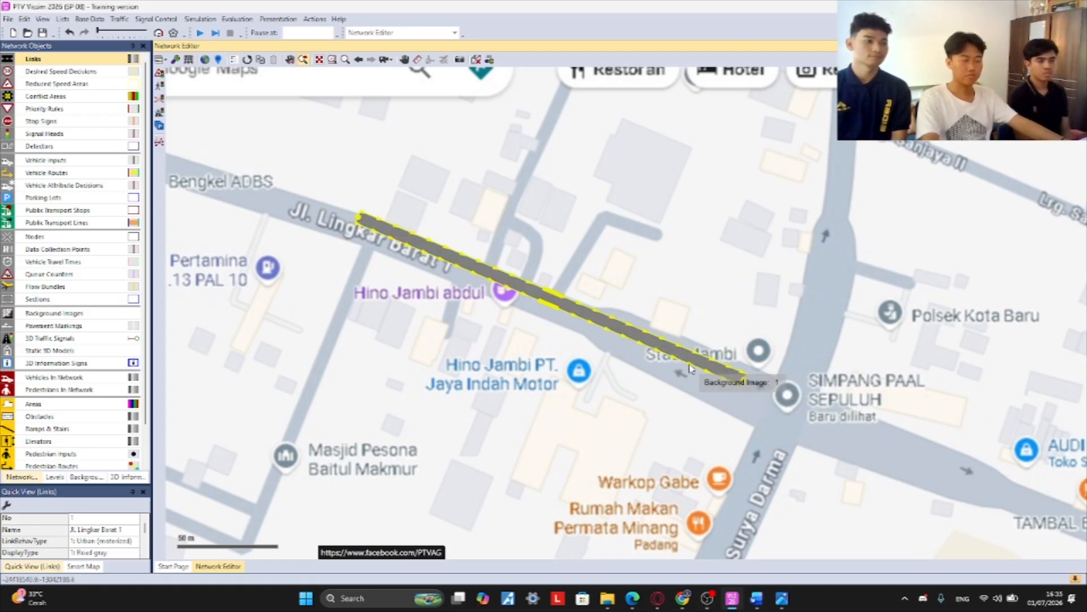
- Duplicate the Jl. Lingkar Barat 1 link and swap the copy's endpoints so it runs the opposite way, parallel along the original's southwest side
key("ctrl+c")
key("ctrl+v")
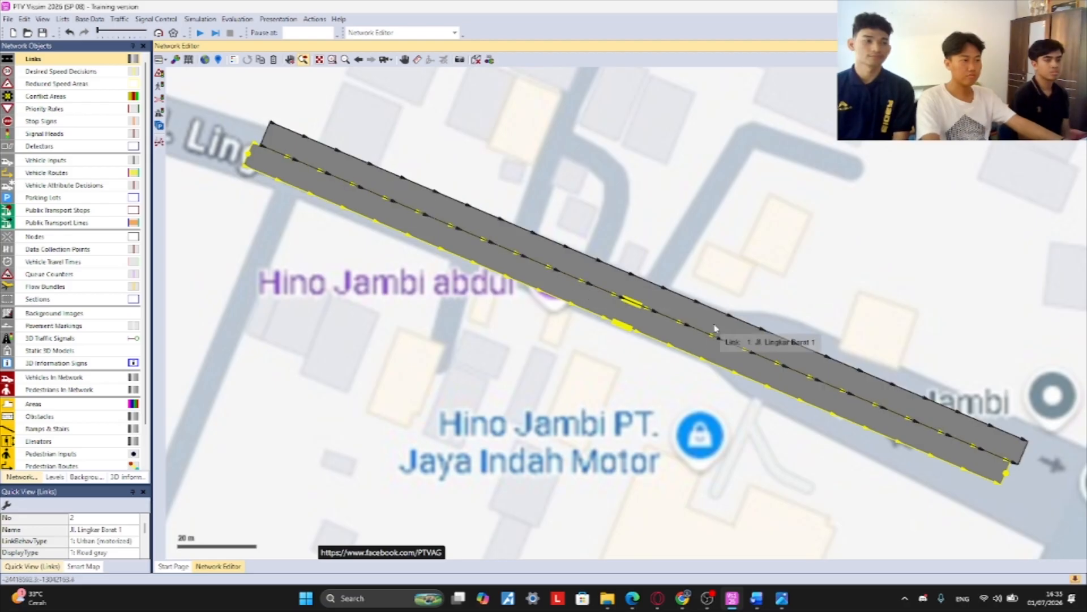
scroll(932, 412, "down", 2)
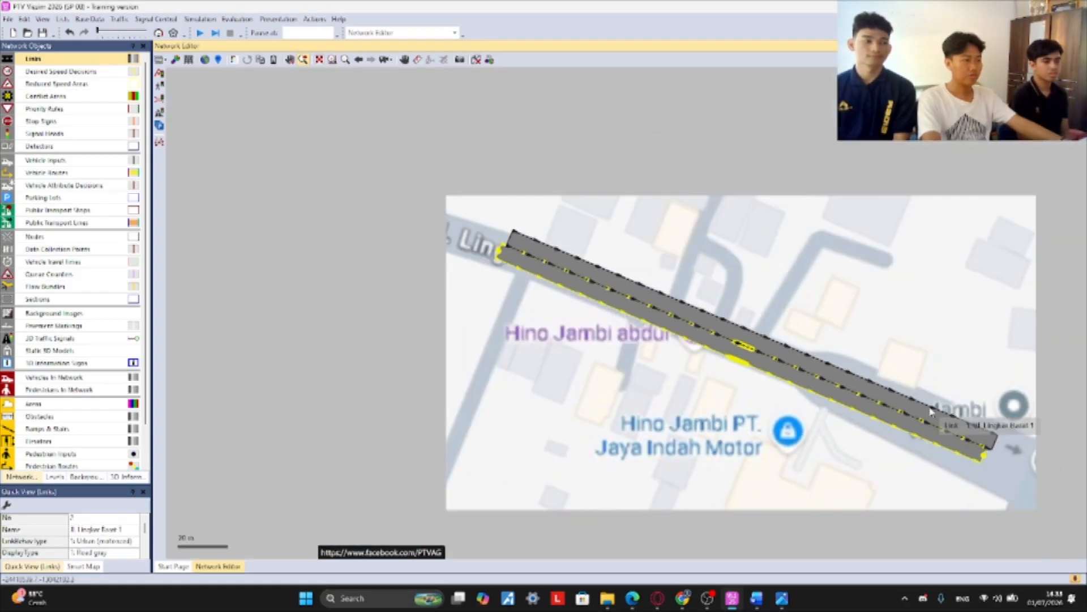
scroll(932, 412, "down", 1)
left_click_drag(986, 448, 382, 236)
left_click_drag(589, 286, 973, 460)
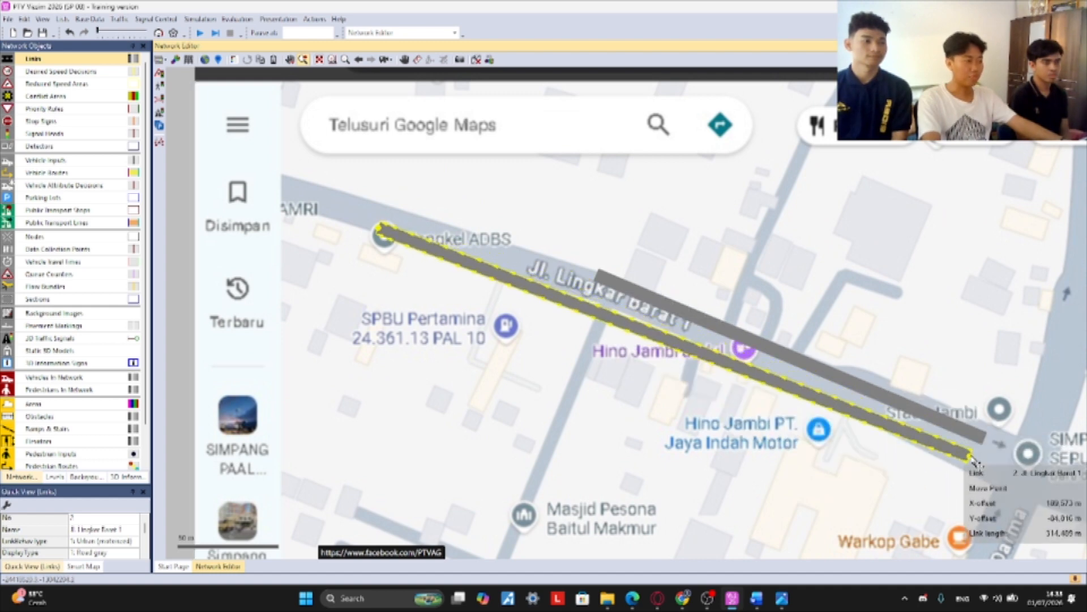
left_click_drag(383, 234, 589, 289)
left_click_drag(973, 456, 979, 453)
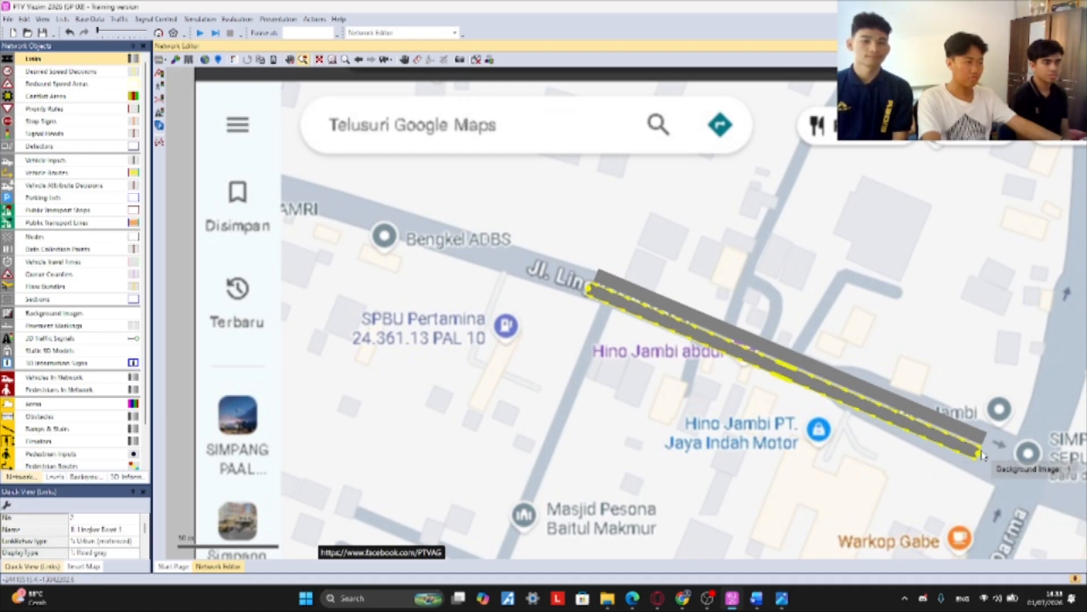
- Nudge the copied Jl. Lingkar Barat 1 link slightly southeast alongside the original and deselect it
scroll(975, 399, "down", 4)
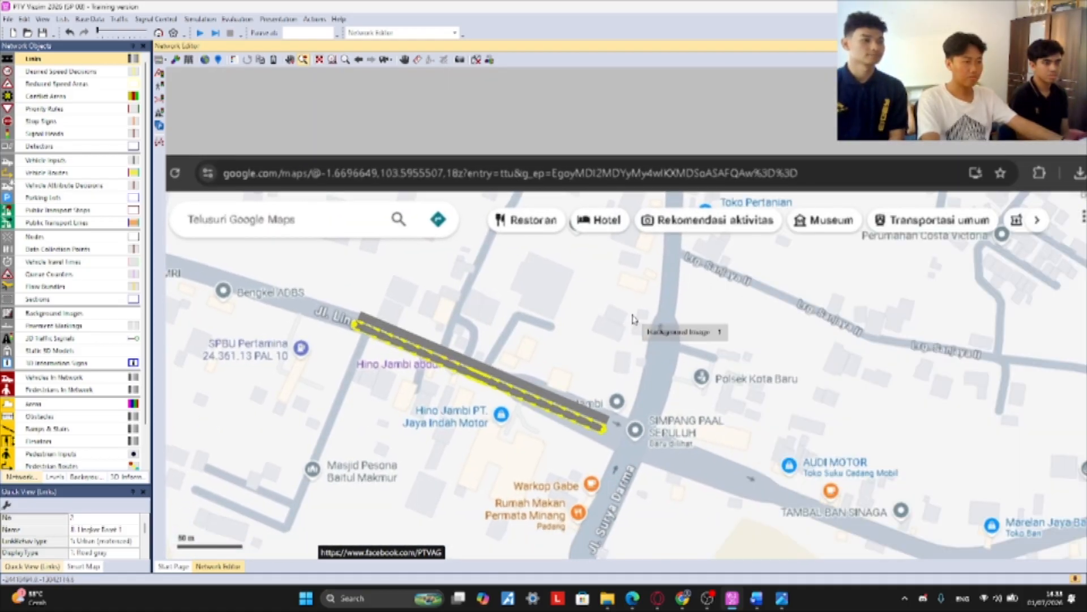
left_click_drag(703, 368, 699, 329)
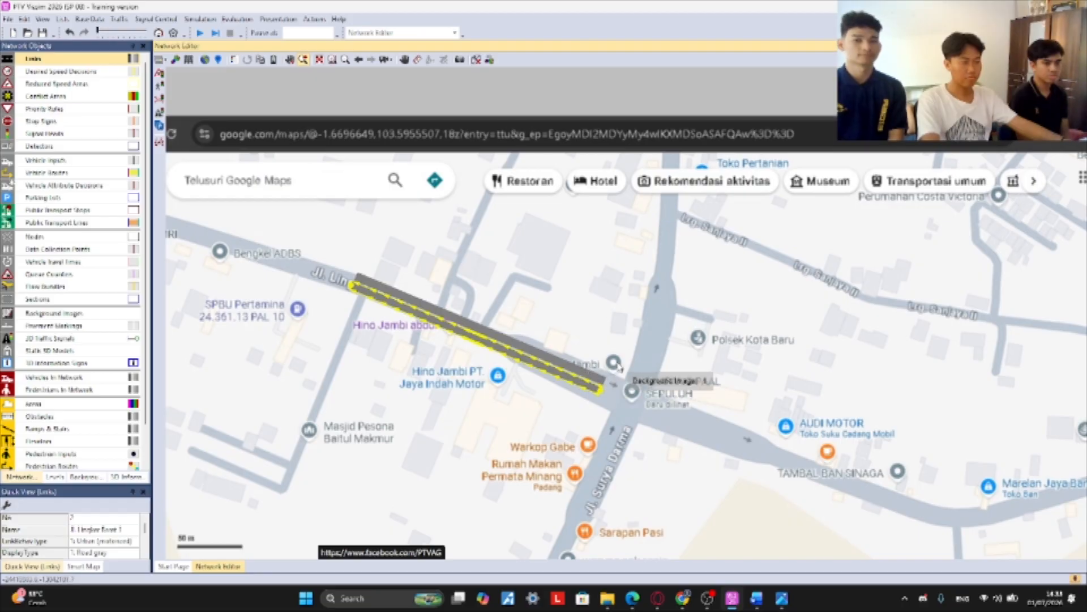
left_click(665, 310)
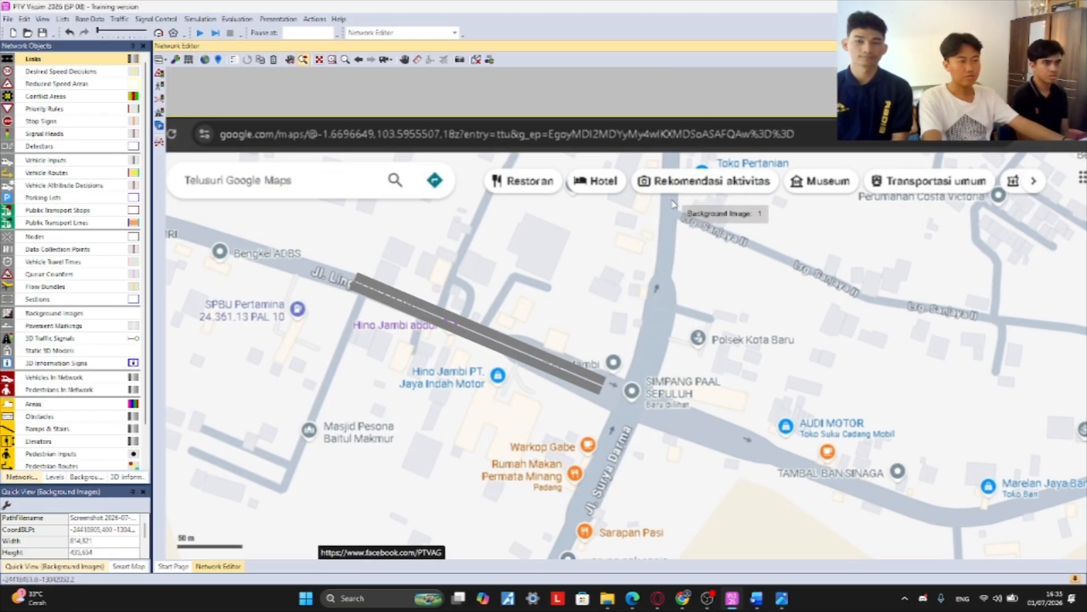
left_click(582, 385)
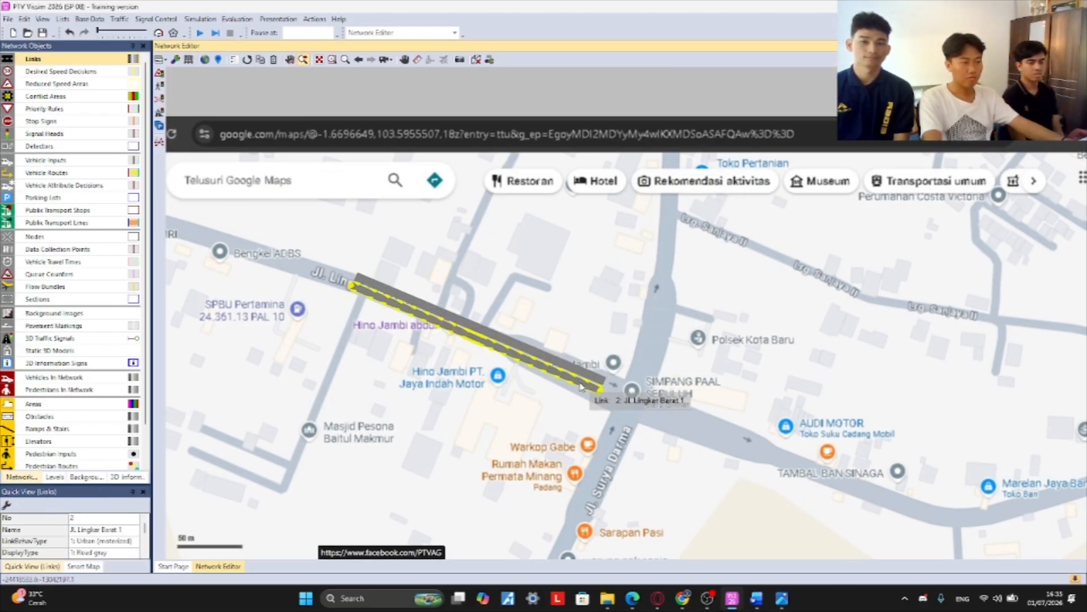
left_click_drag(583, 385, 586, 389)
left_click(662, 328)
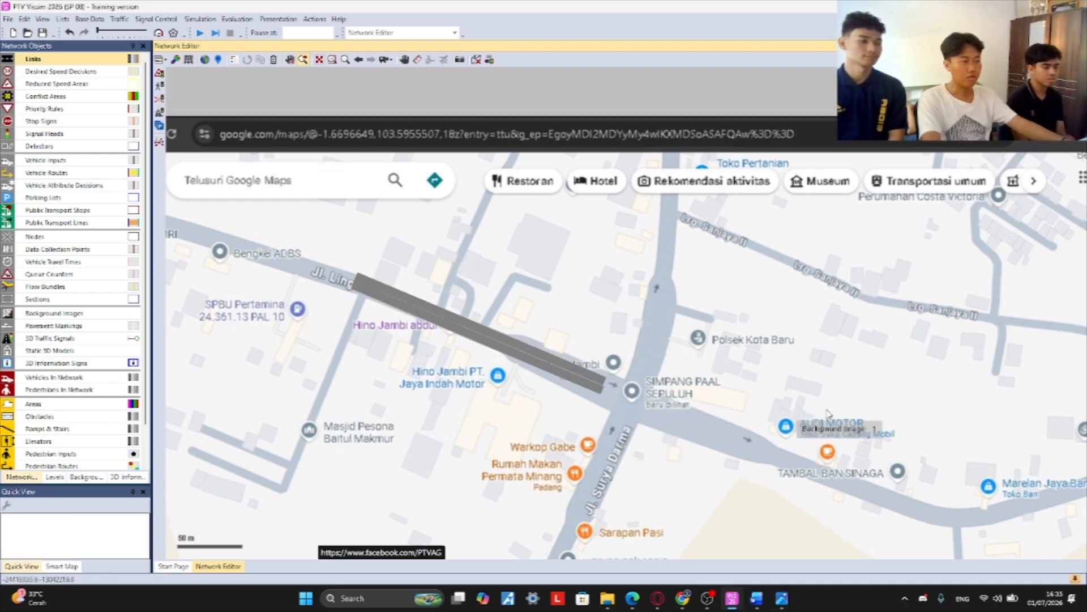
- Check the next approach in Tabel 4.1 of the thesis PDF and add a new link beside the northern road arm
key("alt+Tab")
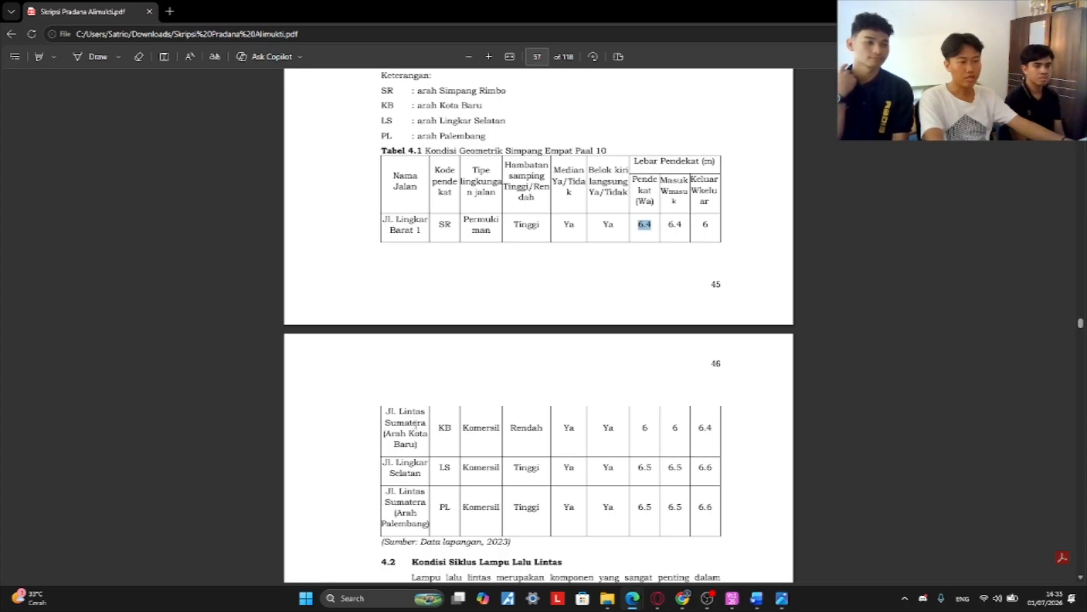
key("alt+Tab")
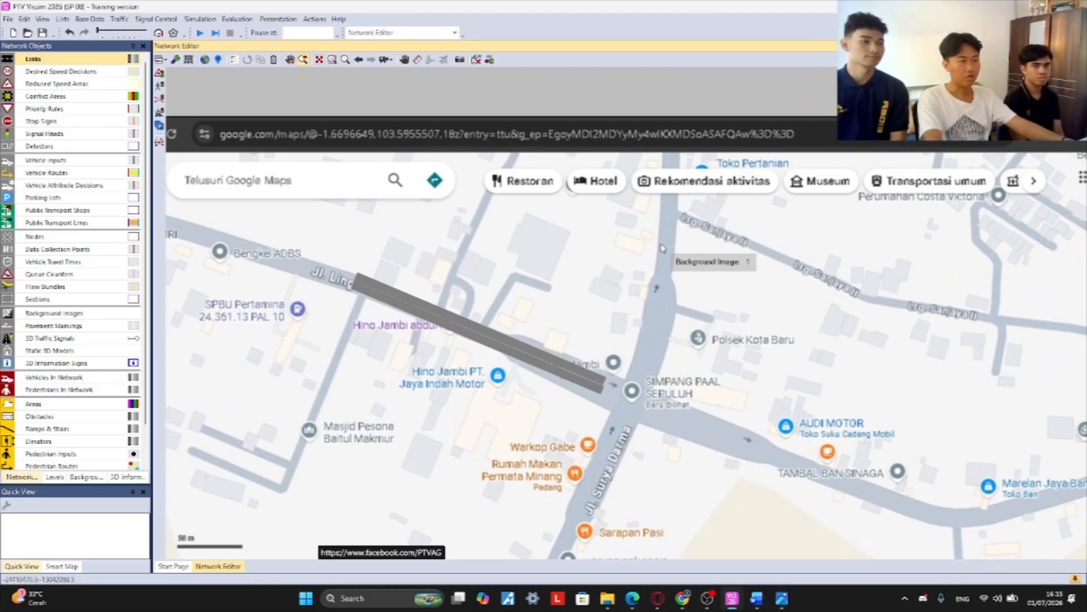
key("alt+Tab")
key("alt+Tab")
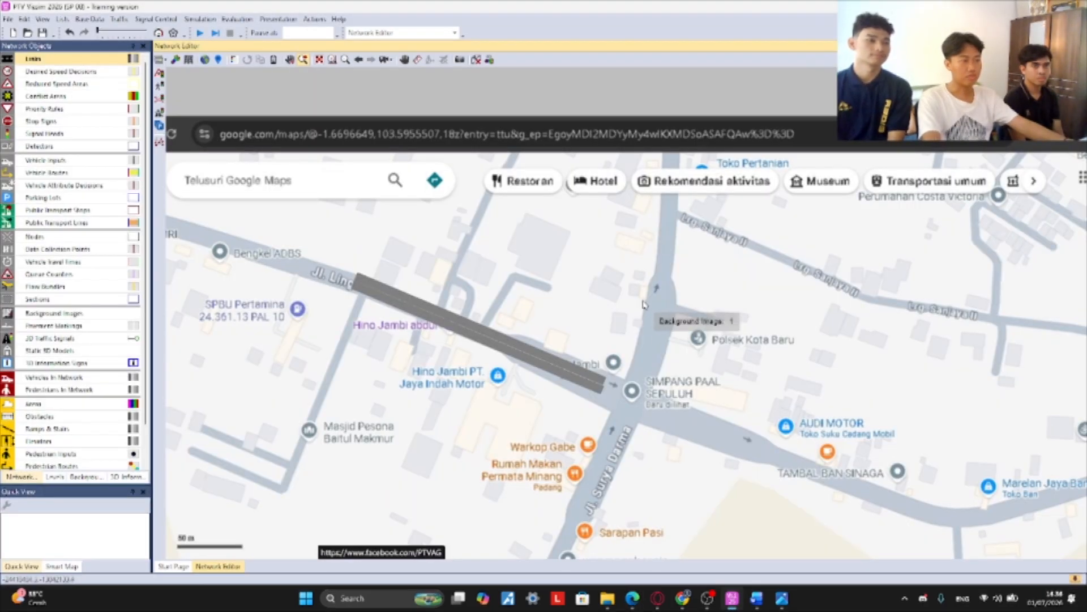
right_click(630, 263)
left_click(717, 285)
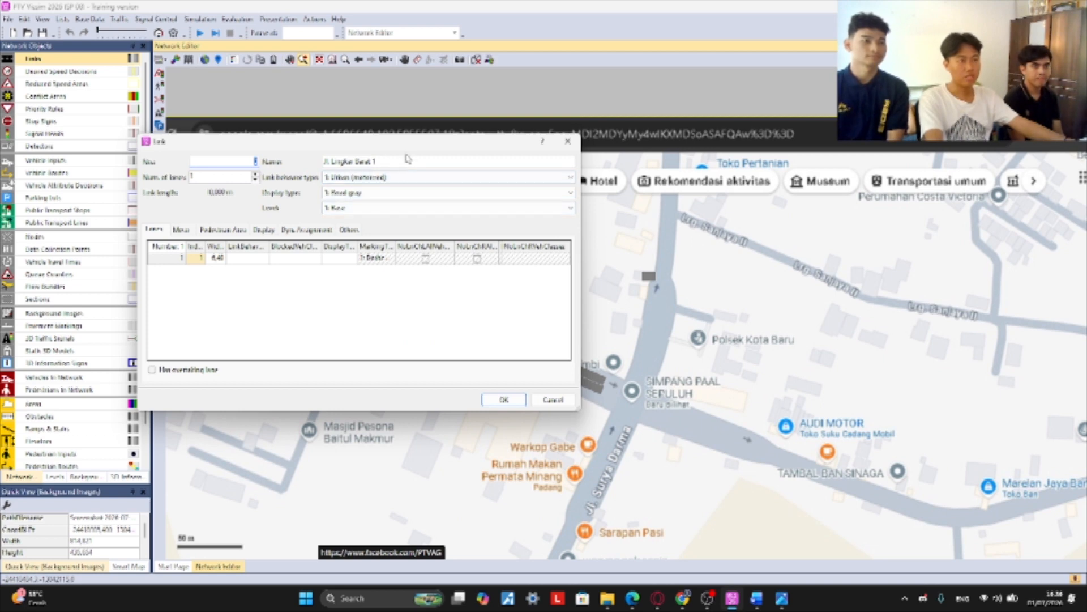
- Look up the KB approach's road name in Tabel 4.1 and name the new link "Jl. Lintas Sumatera arah kota baru"
key("alt+Tab")
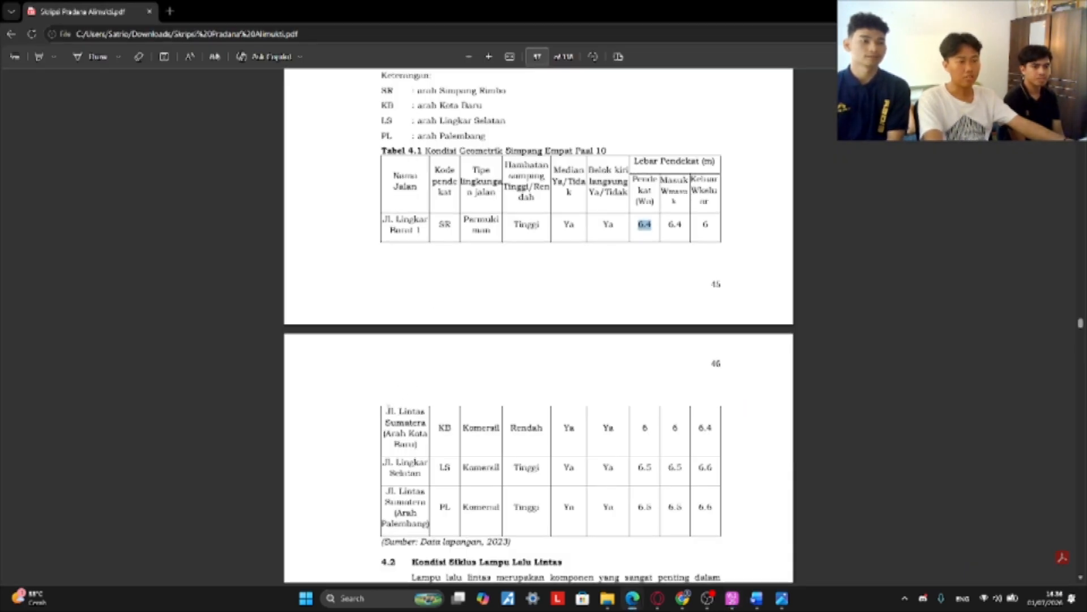
left_click_drag(387, 409, 412, 447)
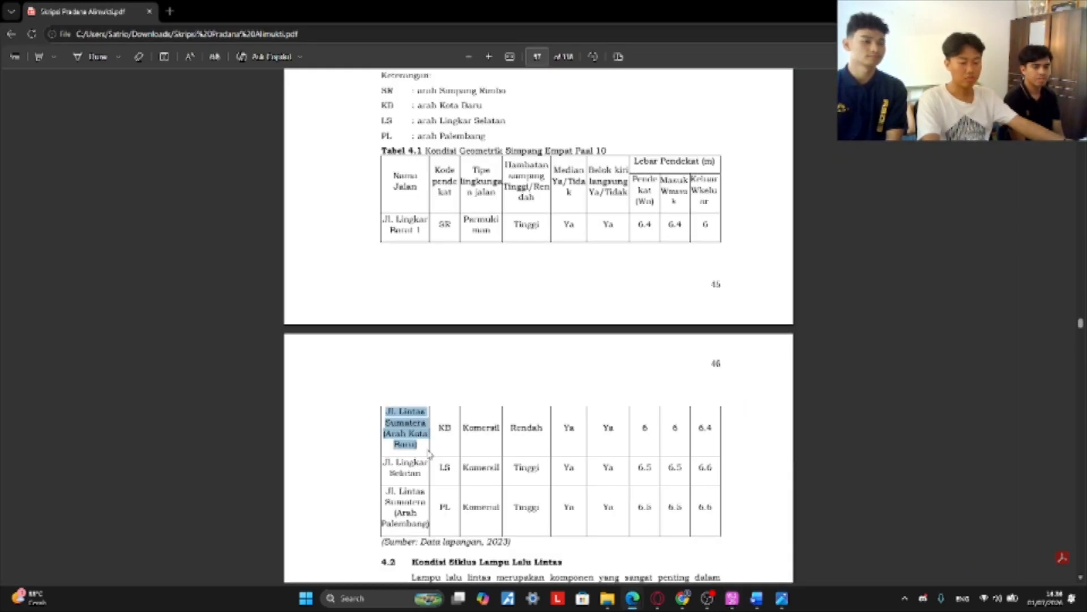
key("alt+Tab")
left_click_drag(387, 162, 320, 173)
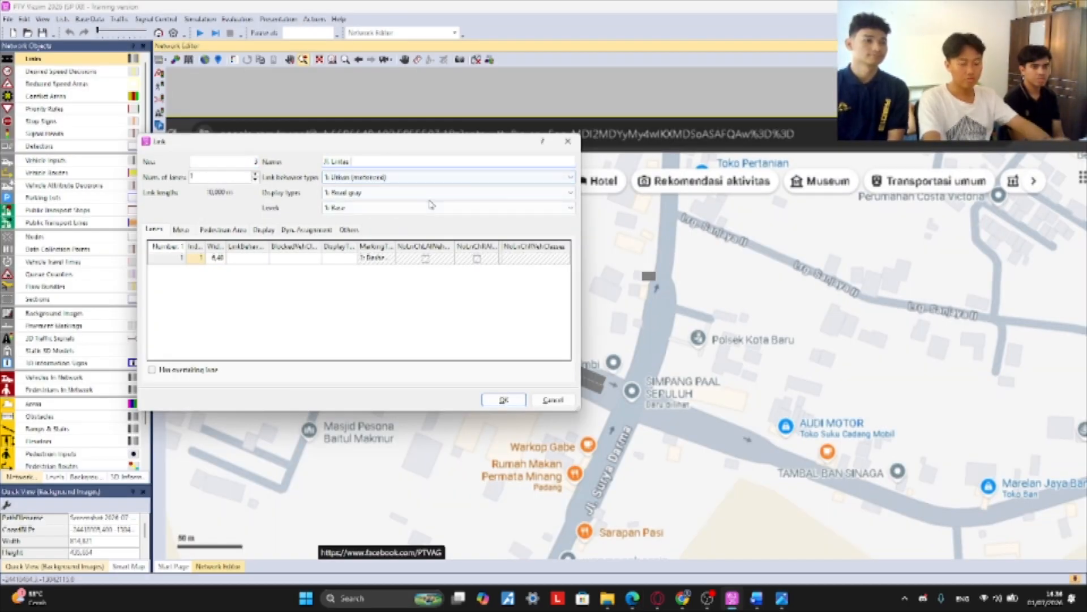
key("alt+Tab")
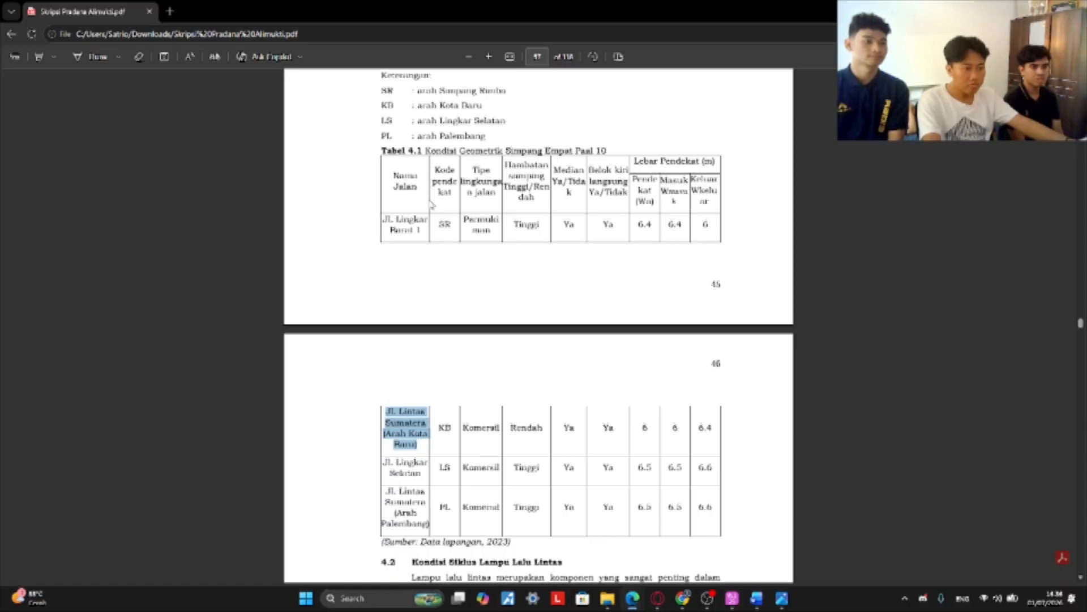
key("alt+Tab")
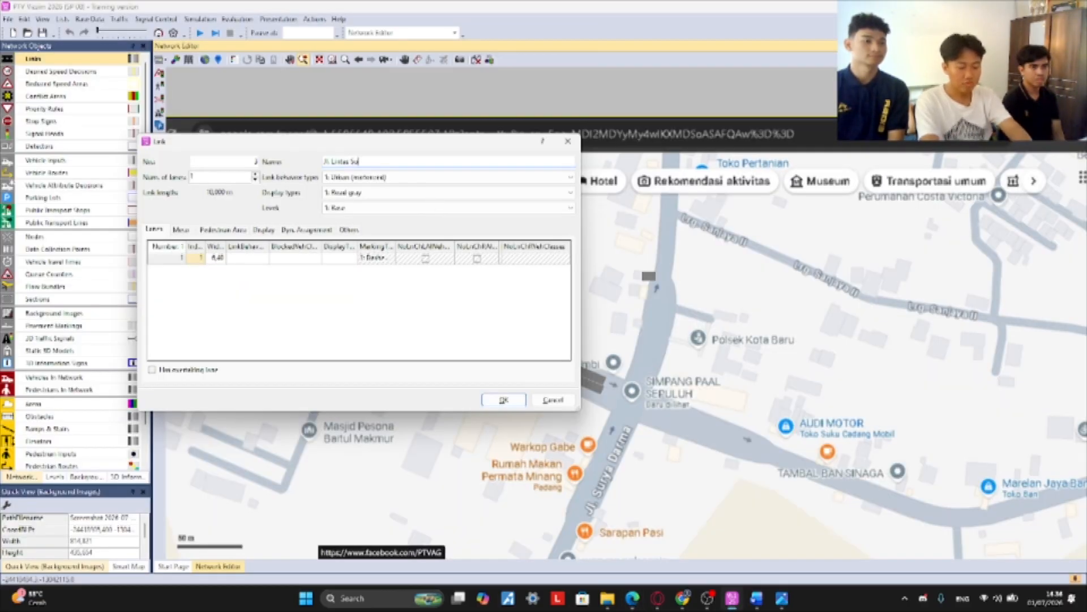
type("matera arah kota baru")
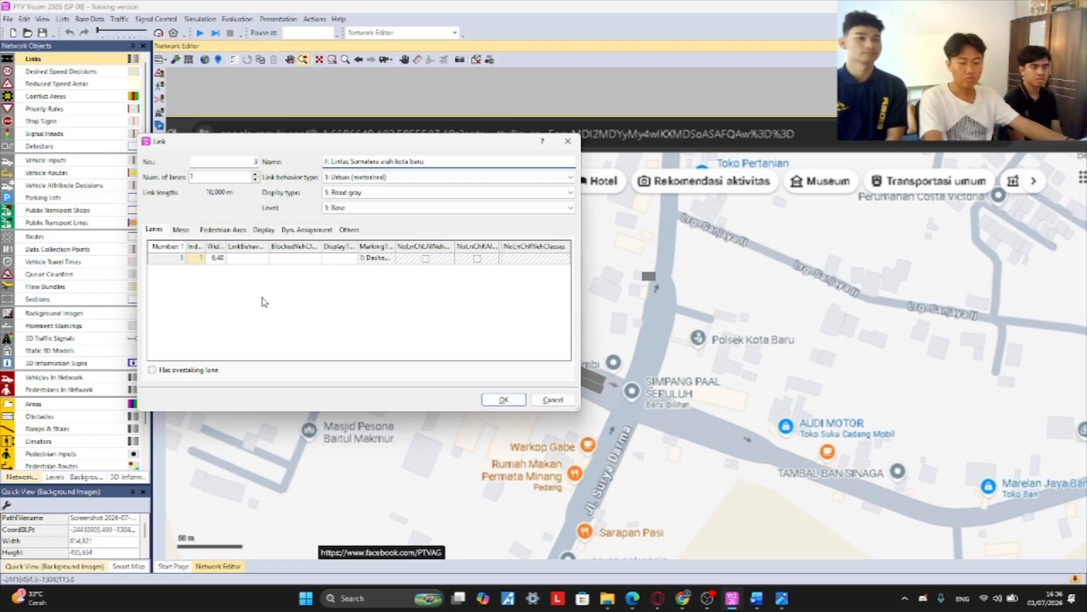
- Check the KB approach's widths in Tabel 4.1 and create the Jl. Lintas Sumatera arah kota baru link
key("alt+Tab")
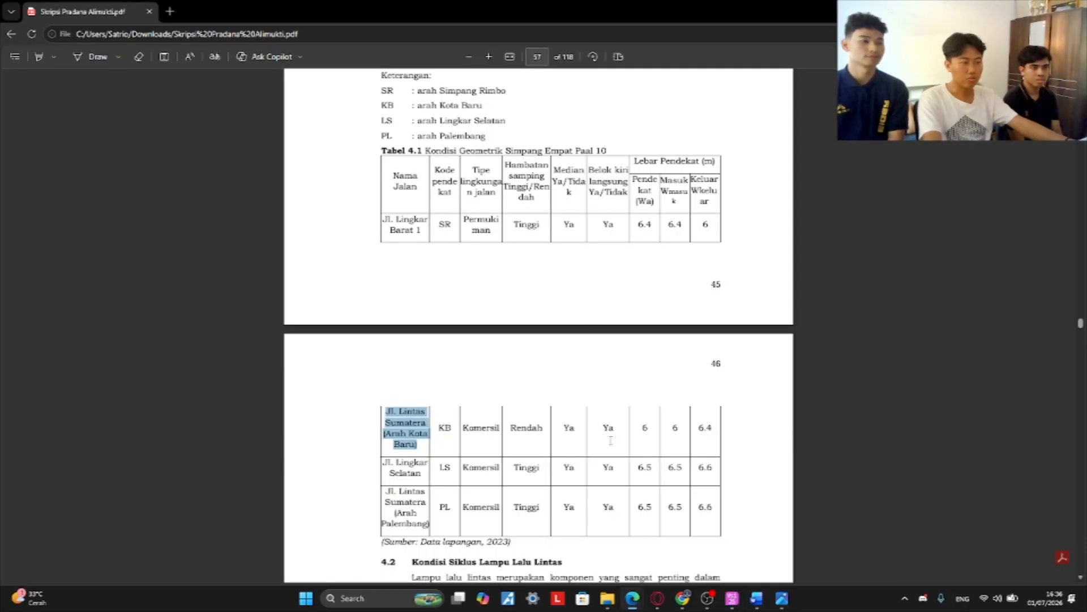
key("alt+Tab")
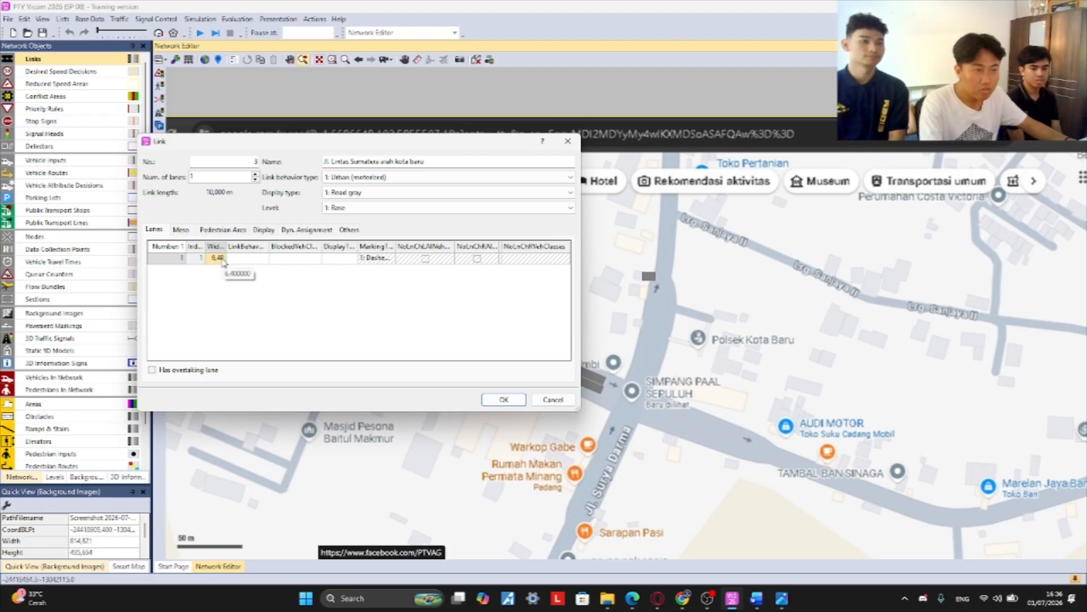
left_click(505, 400)
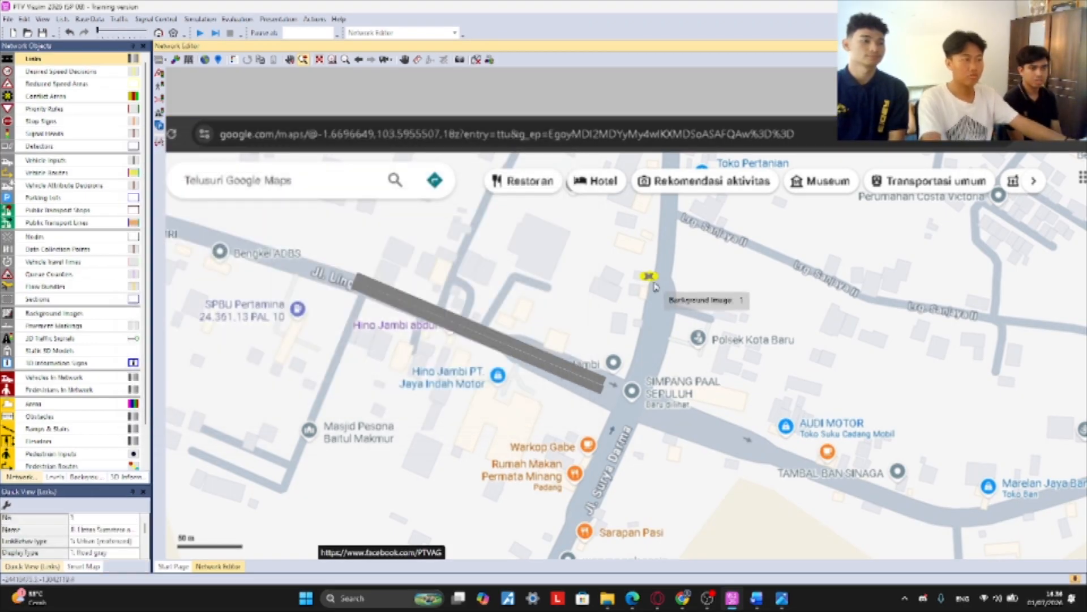
- Undo the accidental background image shift and stretch the Jl. Lintas Sumatera link along the northern arm from the intersection up near Toko Pertanian
left_click_drag(654, 280, 619, 351)
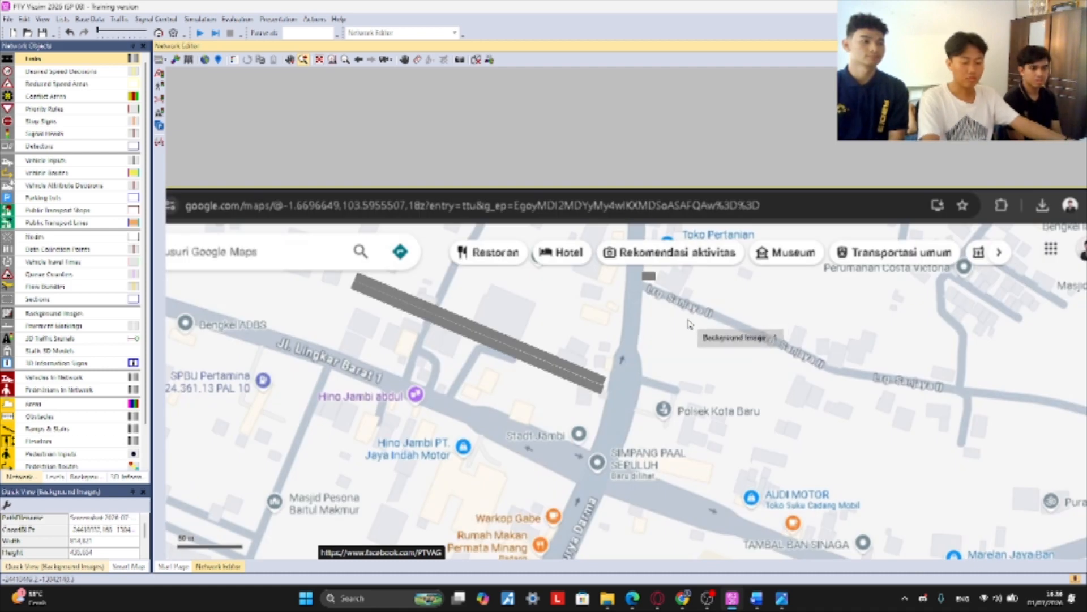
key("ctrl+z")
left_click(657, 278)
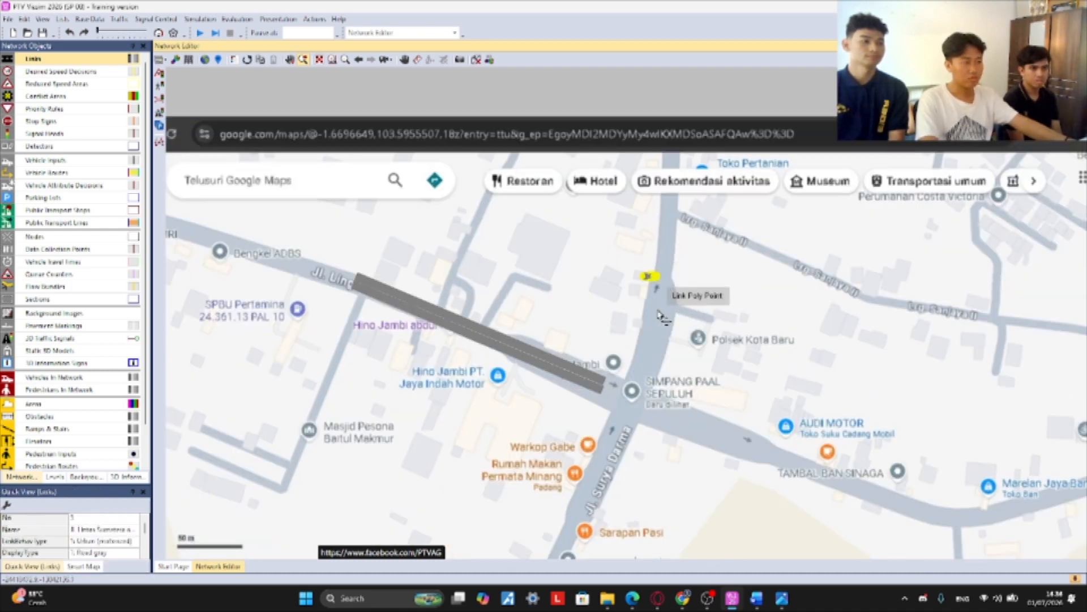
left_click_drag(659, 277, 625, 366)
left_click_drag(642, 277, 683, 232)
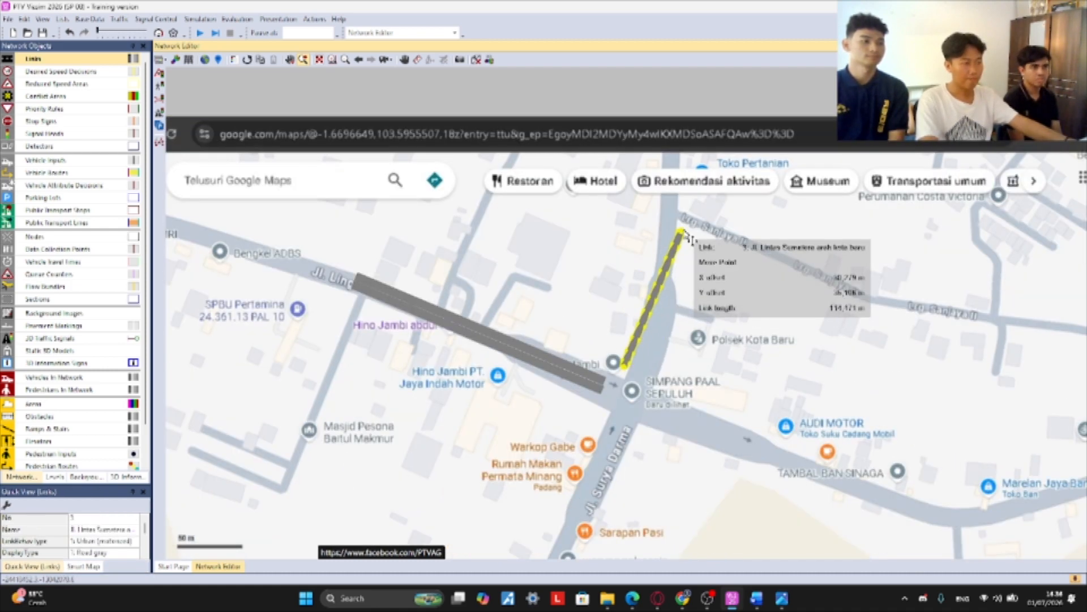
left_click_drag(644, 322, 665, 339)
left_click_drag(701, 244, 694, 184)
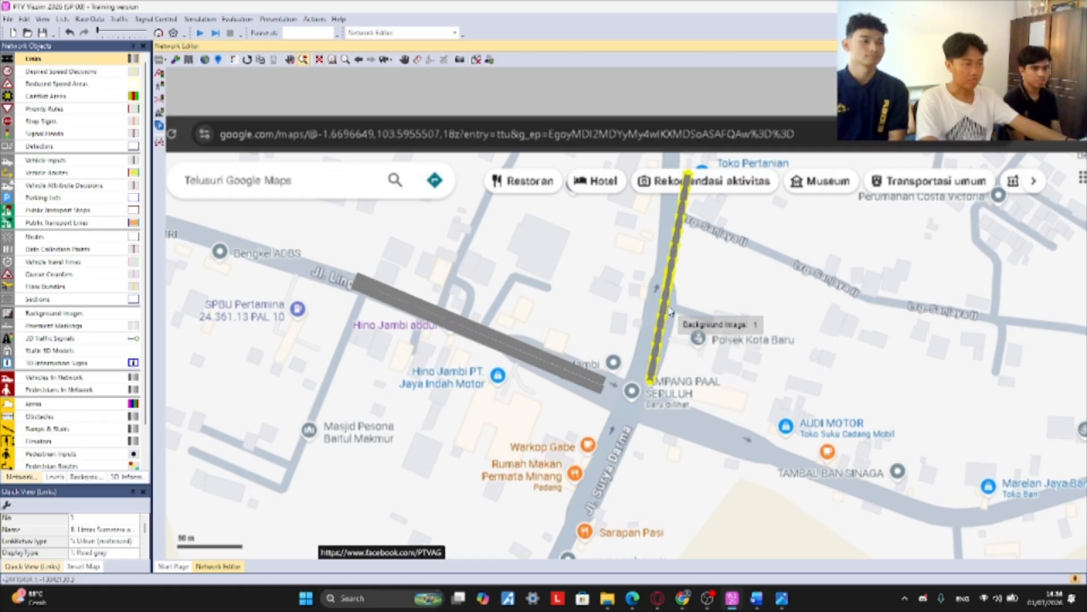
- Duplicate the Jl. Lintas Sumatera link and swap the copy's endpoints to reverse its direction, placing it parallel on the original's west side
scroll(667, 334, "up", 3)
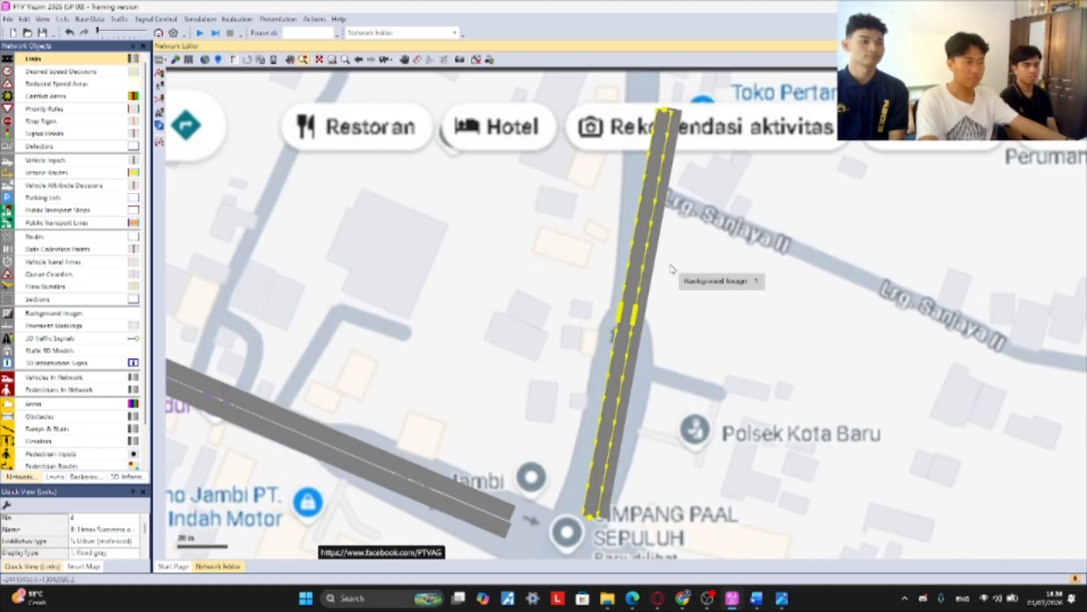
left_click_drag(592, 514, 360, 479)
left_click_drag(430, 95, 583, 515)
left_click_drag(356, 502, 657, 105)
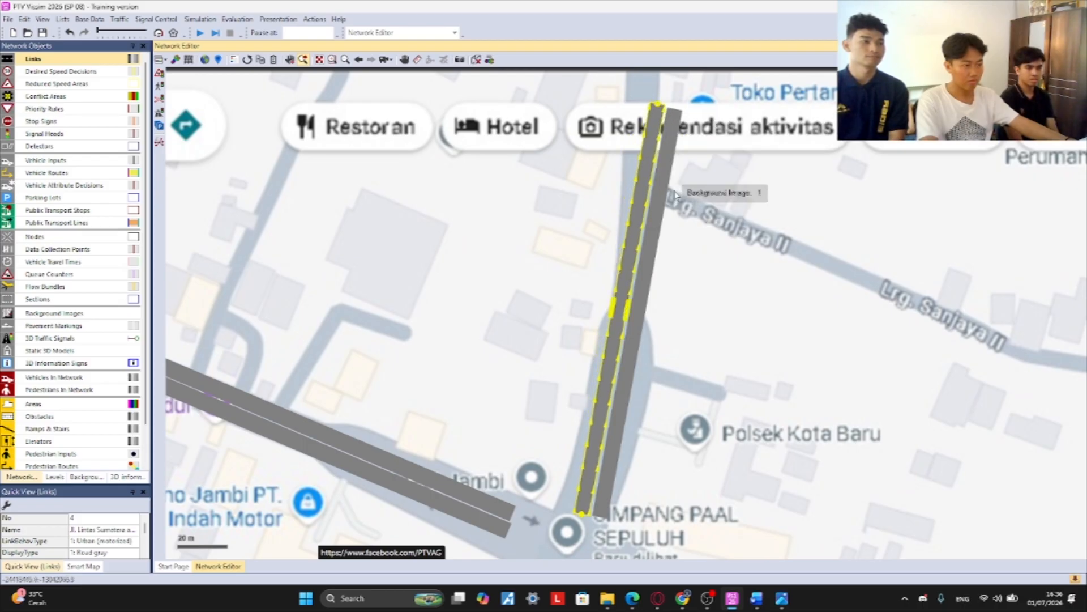
scroll(691, 317, "down", 3)
scroll(748, 263, "up", 2)
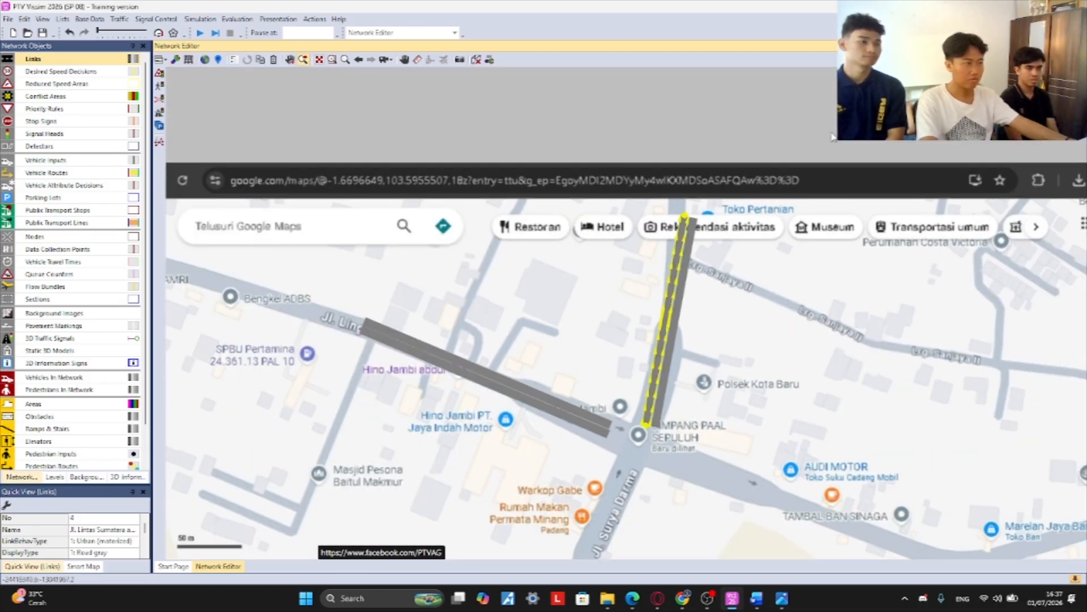
left_click(833, 137)
scroll(798, 320, "down", 2)
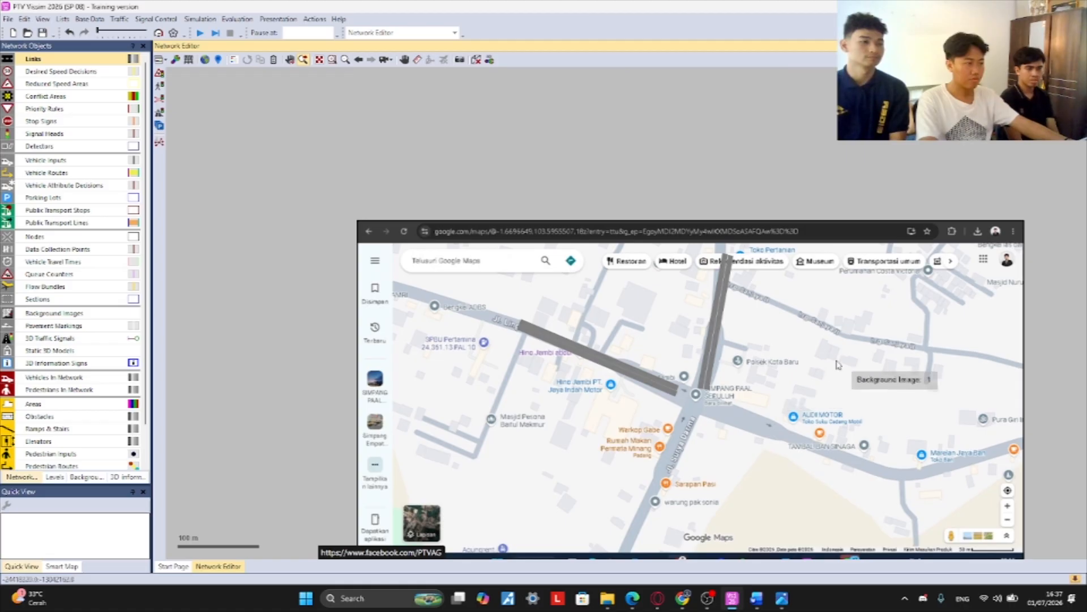
- Start a new link for the eastern arm and name it "Jl. Lingkar Selatan" after the LS approach in Tabel 4.1
left_click_drag(826, 367, 773, 272)
key("alt+Tab")
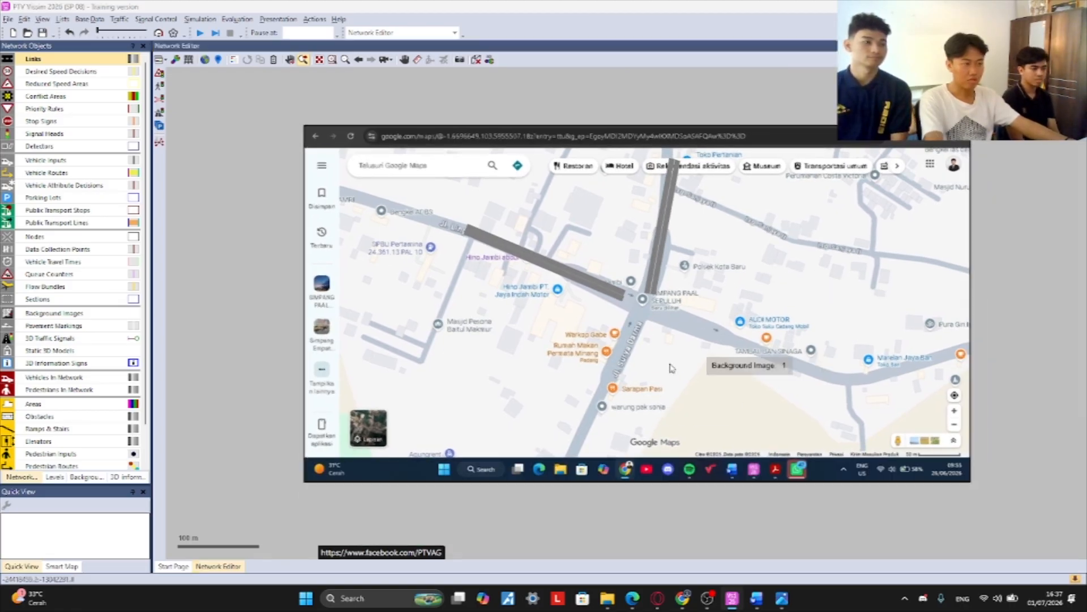
key("alt+Tab")
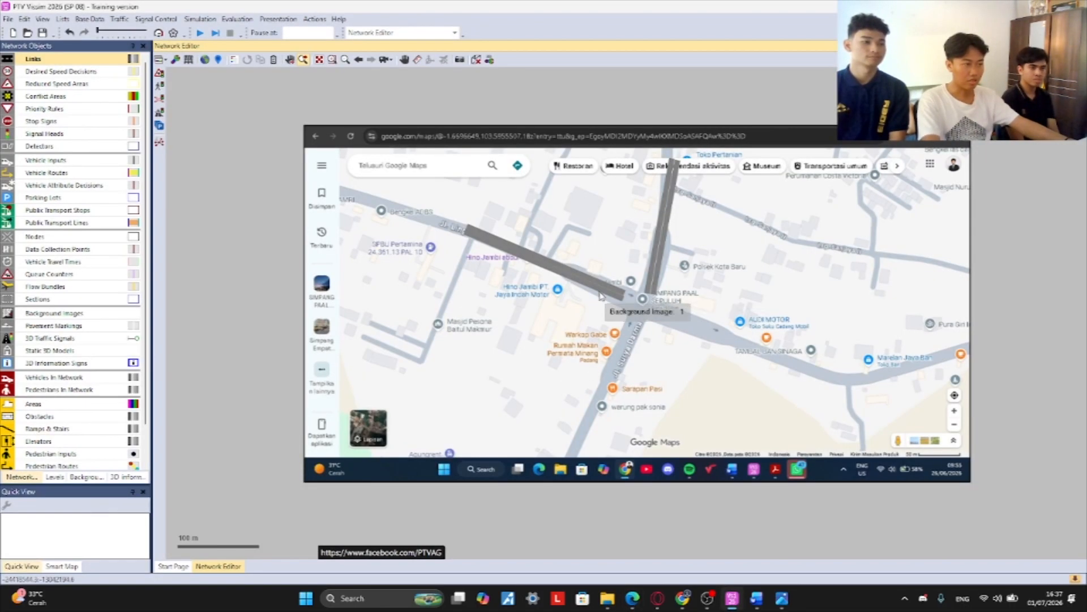
right_click(681, 195)
left_click(761, 220)
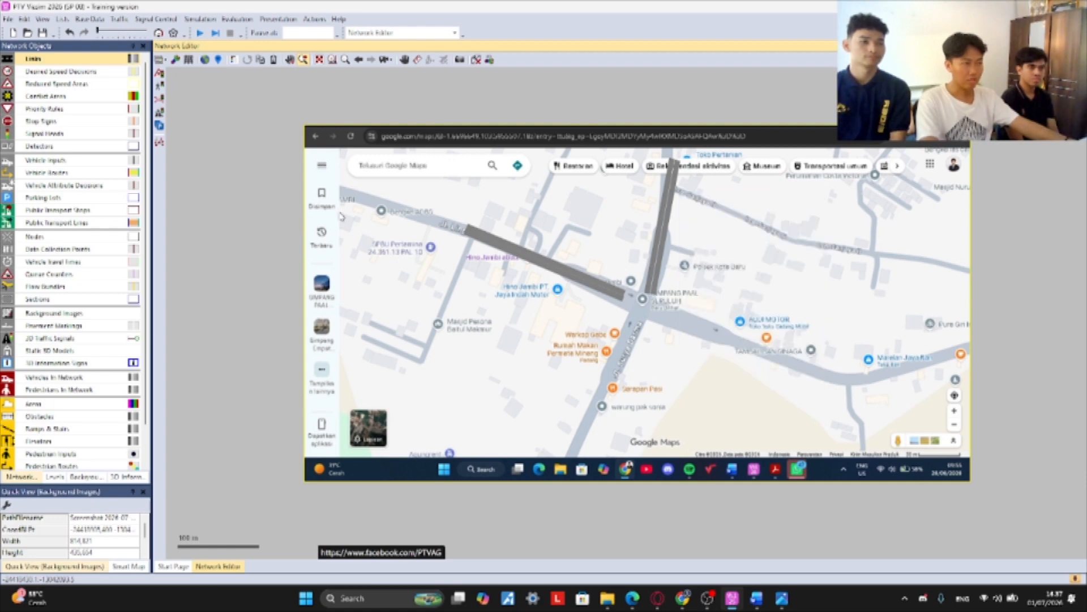
key("alt+Tab")
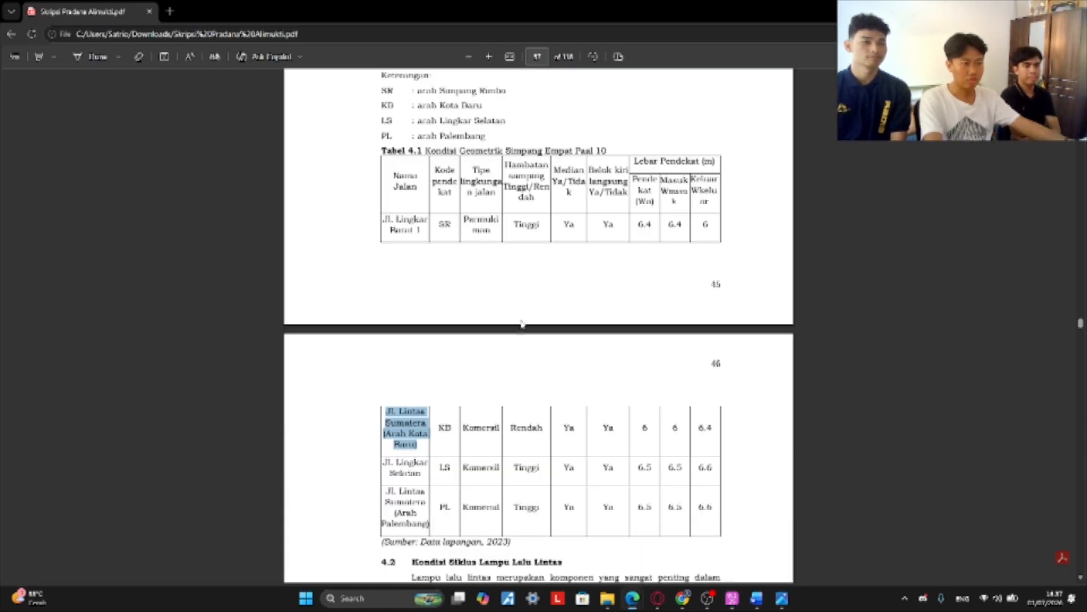
key("alt+Tab")
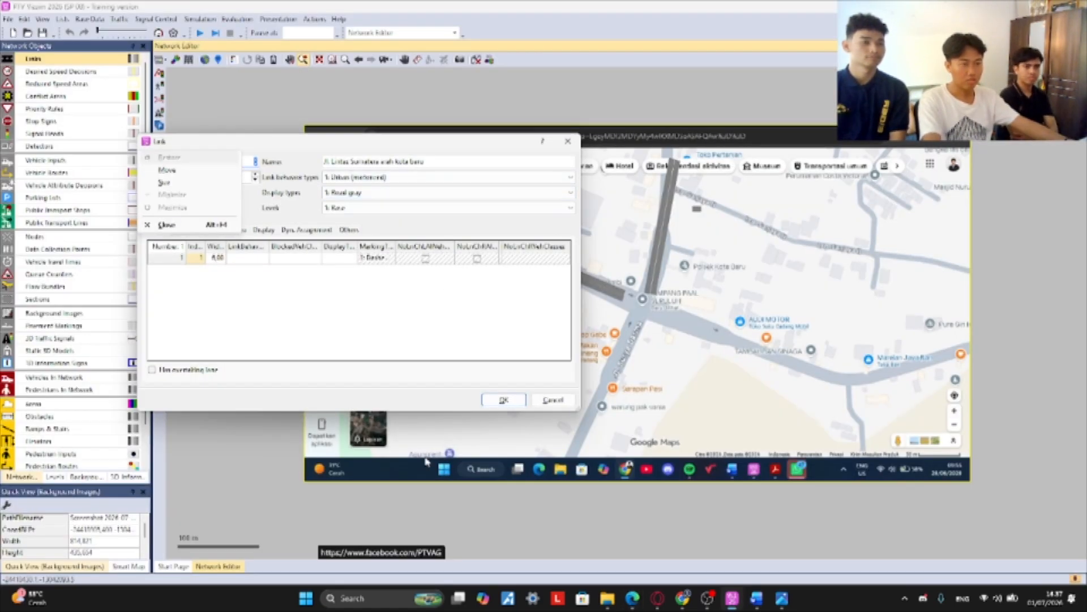
key("alt+Tab")
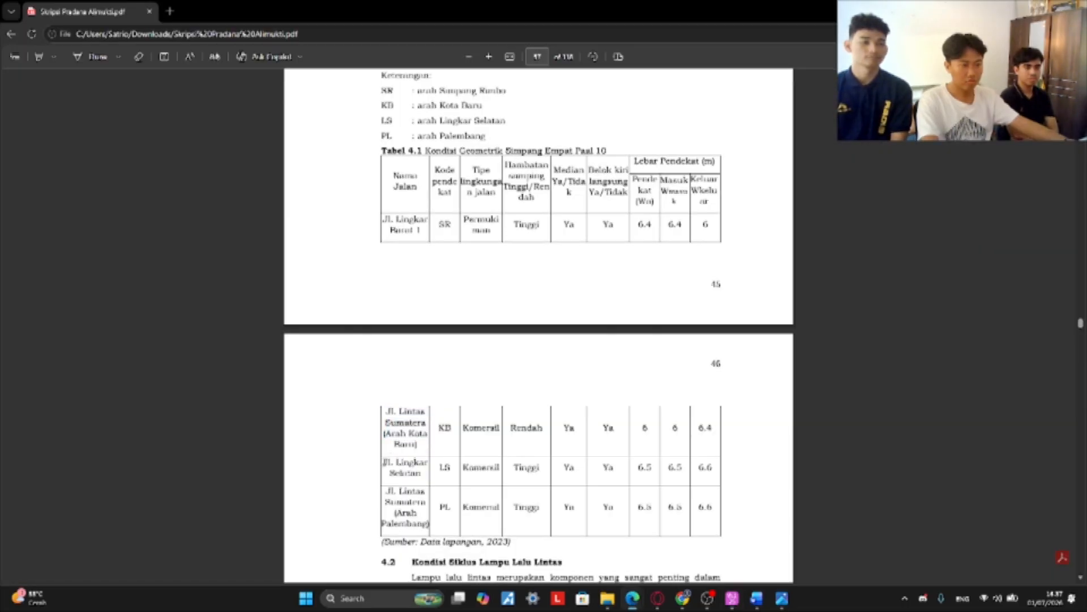
key("alt+Tab")
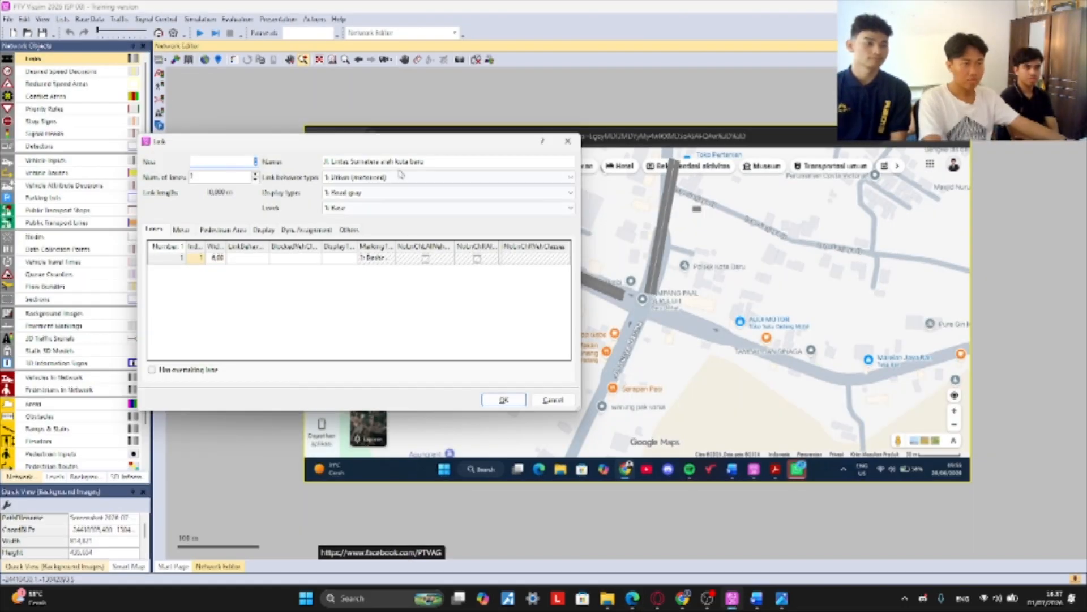
left_click_drag(432, 160, 381, 166)
type("Jl. Lingkar")
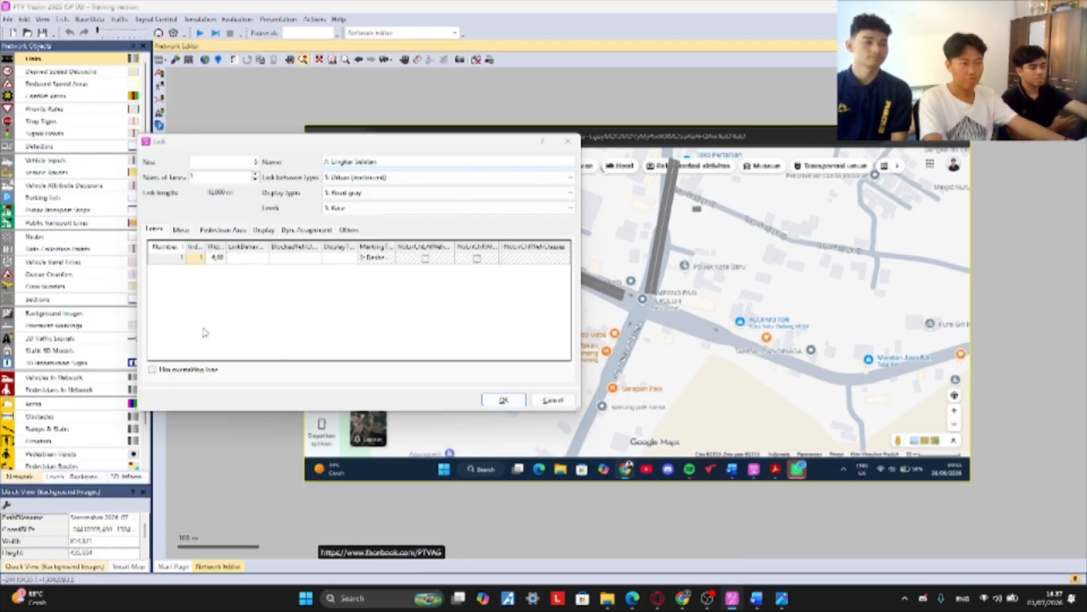
- Check the LS approach's widths in Tabel 4.1, set the lane width to 6.5 m and create the Jl. Lingkar Selatan link
key("alt+Tab")
key("alt+Tab")
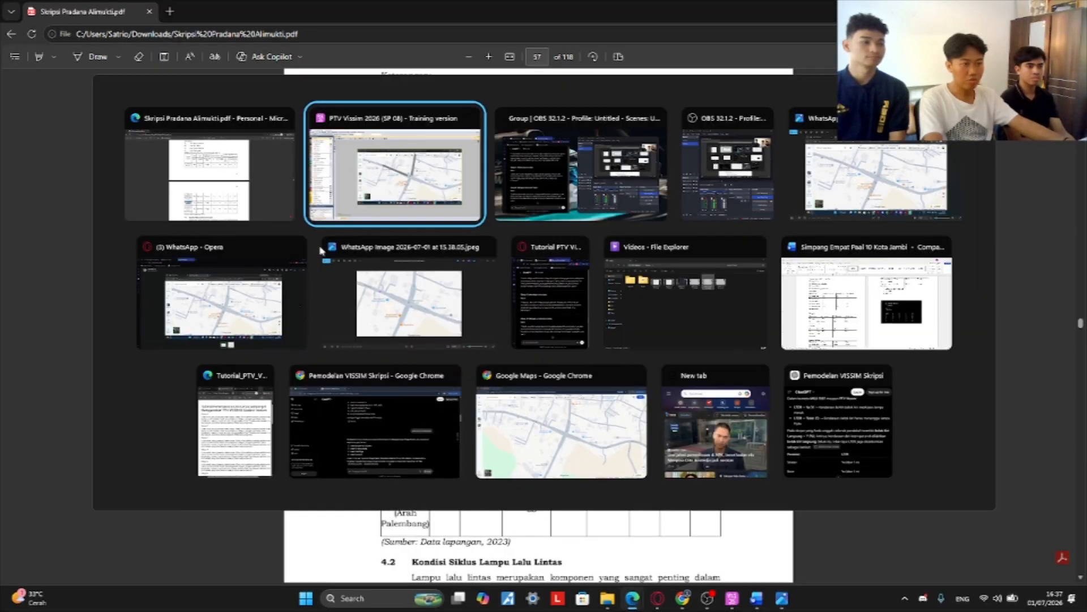
left_click(422, 184)
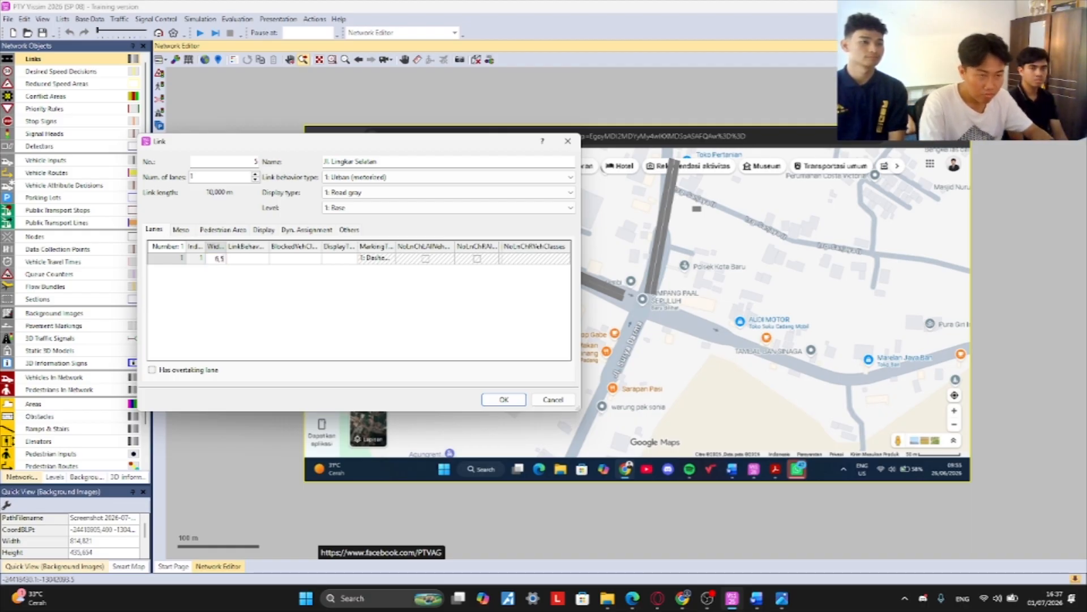
left_click(504, 400)
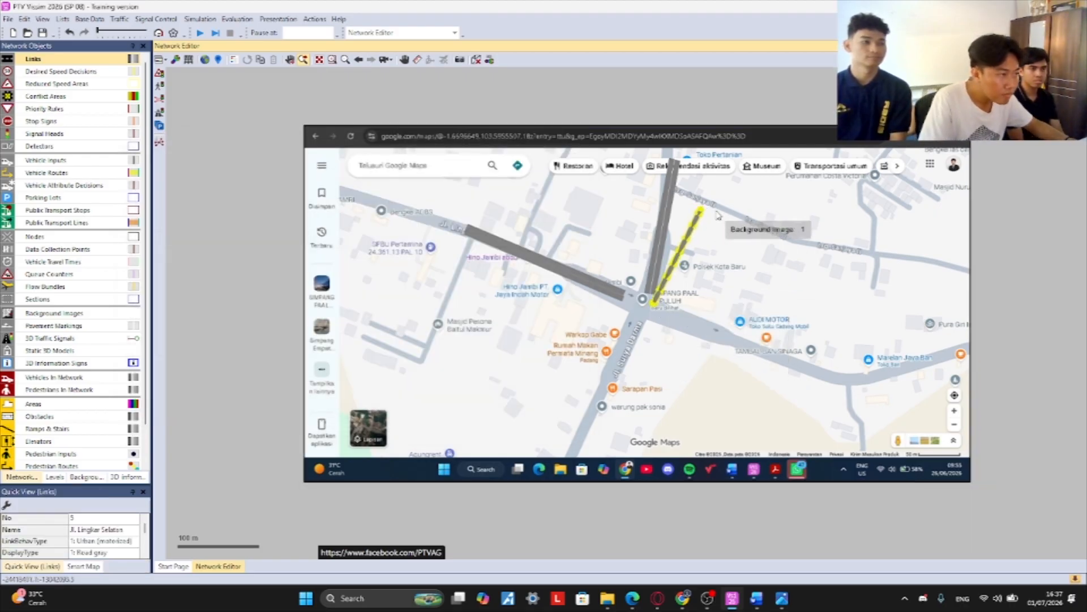
- Stretch the Jl. Lingkar Selatan link along the eastern arm, from the intersection to the road bend past Tambal Ban Sinaga
left_click_drag(700, 210, 574, 262)
left_click_drag(632, 295, 830, 385)
left_click_drag(652, 320, 659, 332)
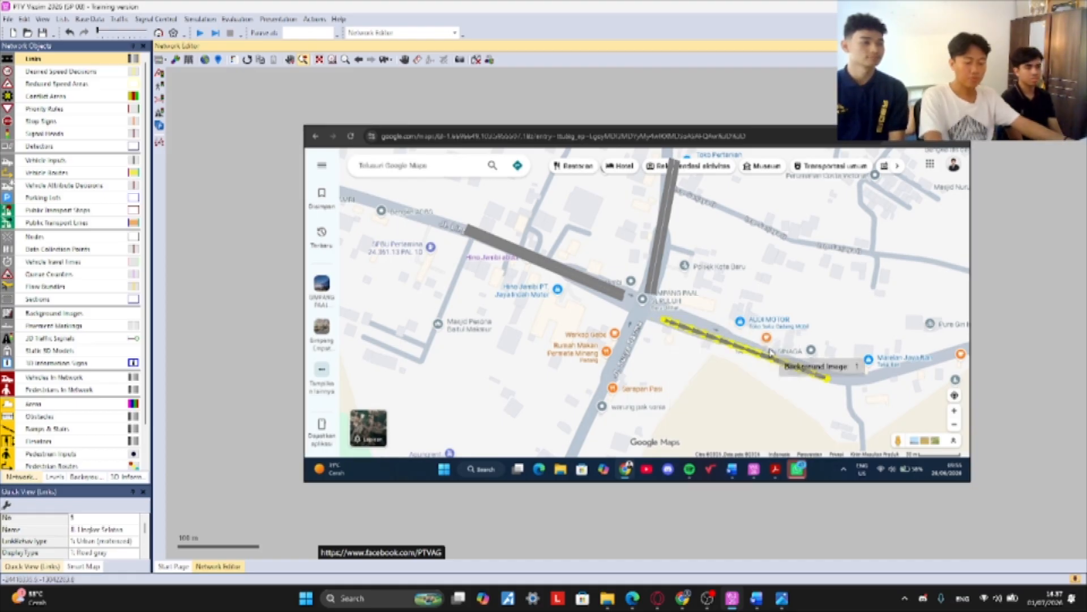
- Duplicate the Jl. Lingkar Selatan link and swap the copy's endpoints to reverse its direction, aligning it parallel on the original's north side
scroll(782, 360, "up", 6)
left_click_drag(722, 355, 727, 307)
left_click_drag(1015, 399, 340, 128)
left_click_drag(250, 129, 369, 177)
key("ctrl+z")
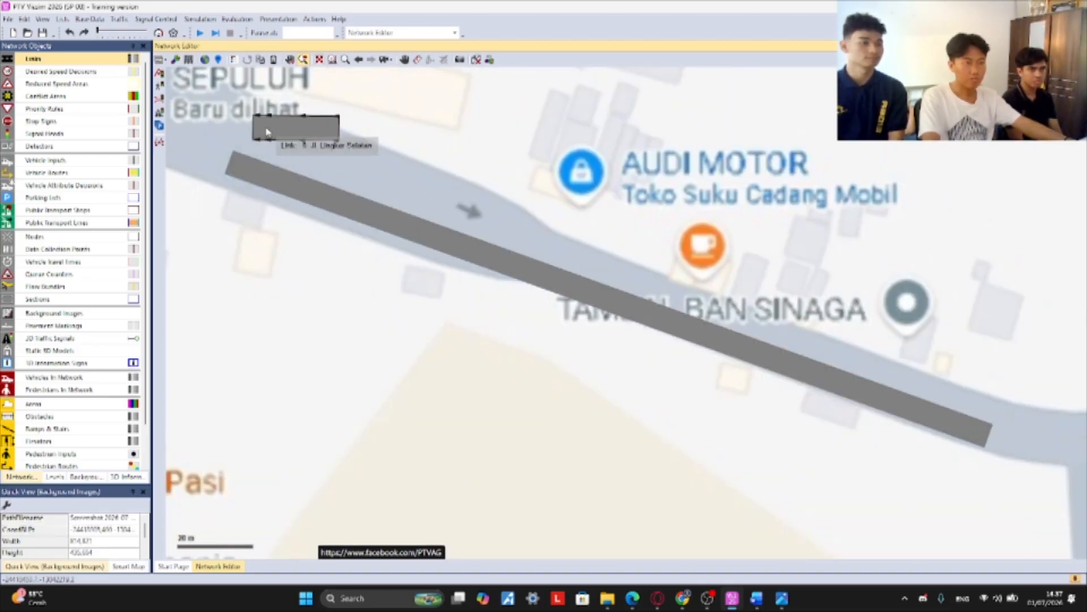
left_click_drag(267, 132, 1002, 408)
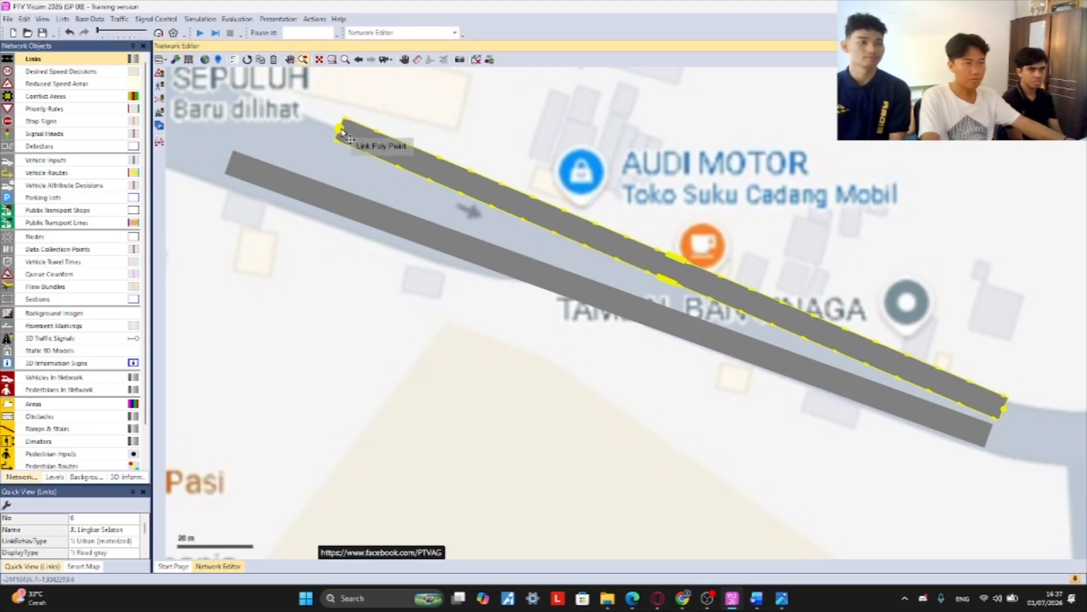
left_click_drag(342, 133, 243, 141)
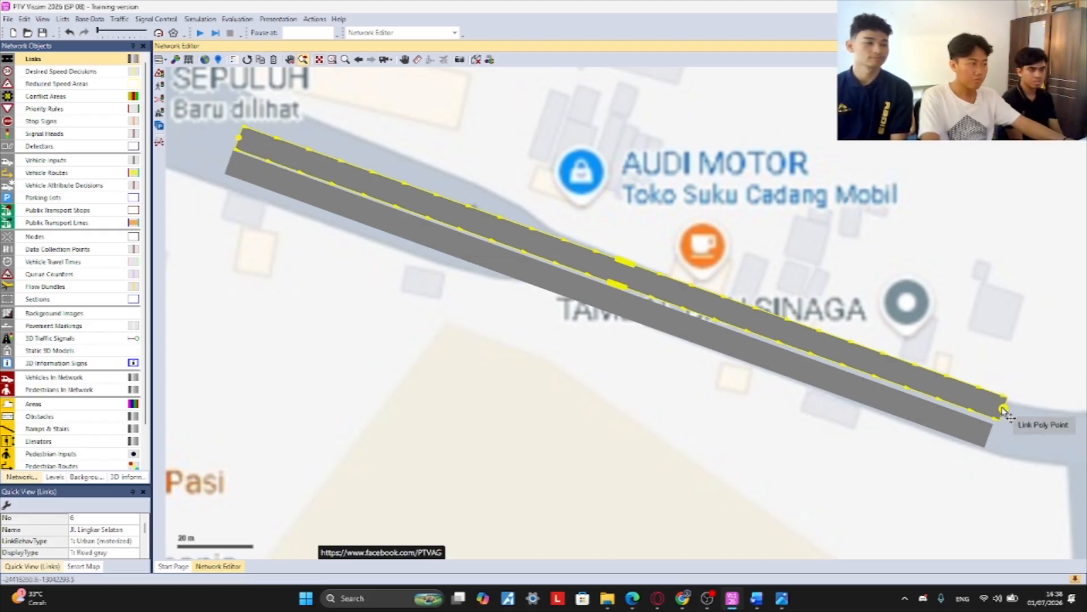
left_click_drag(1003, 409, 995, 412)
scroll(886, 344, "down", 5)
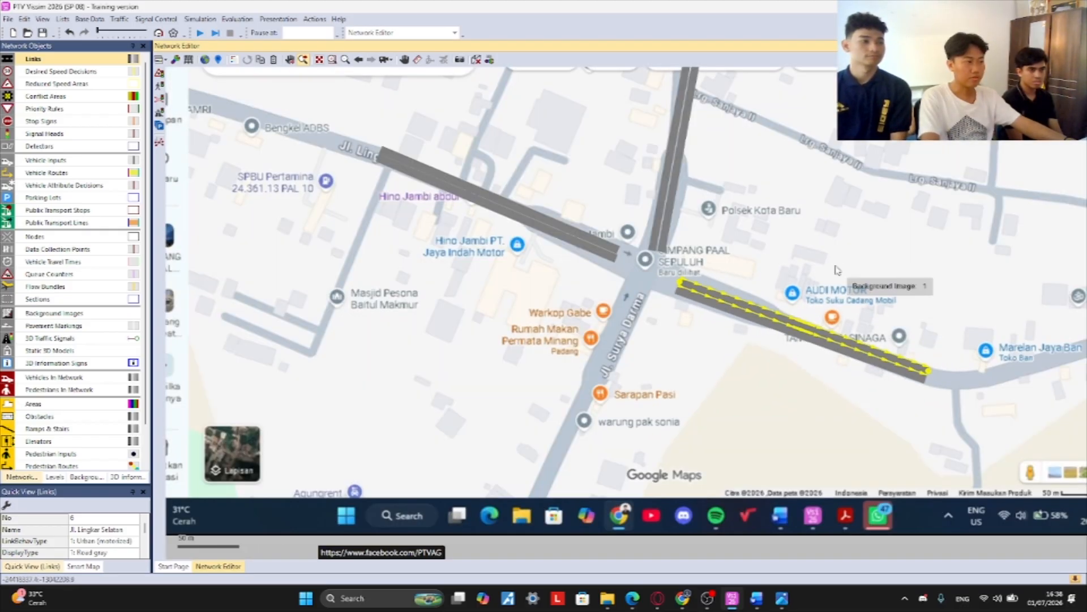
left_click(869, 222)
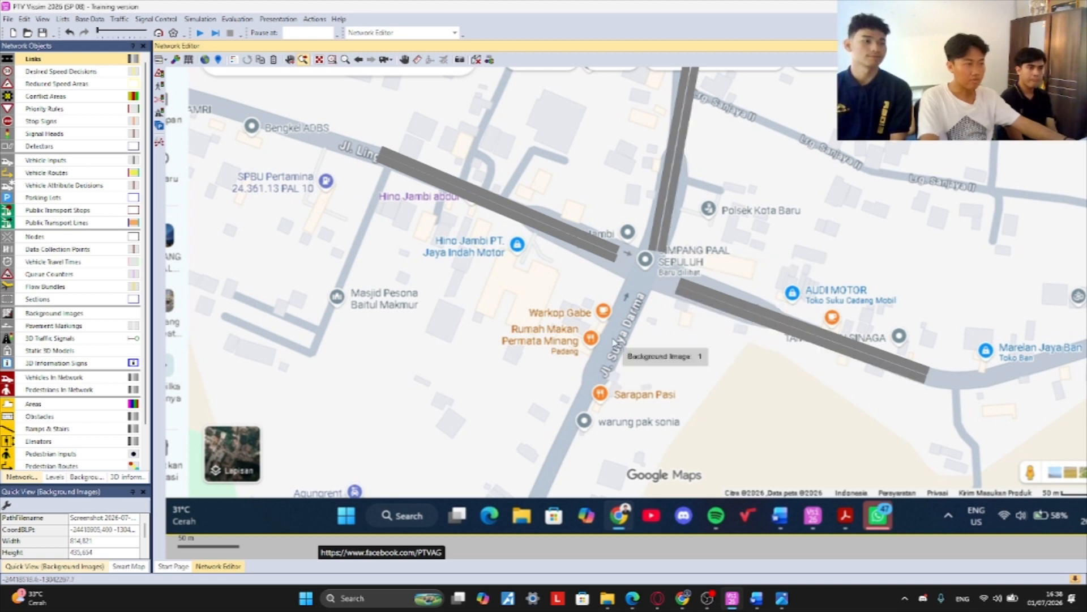
- Start a new link on the Jl. Surya Darma arm and name it "Jl. Lintas Sumatera palembang" after the PL approach in Tabel 4.1
right_click(600, 323)
left_click(658, 337)
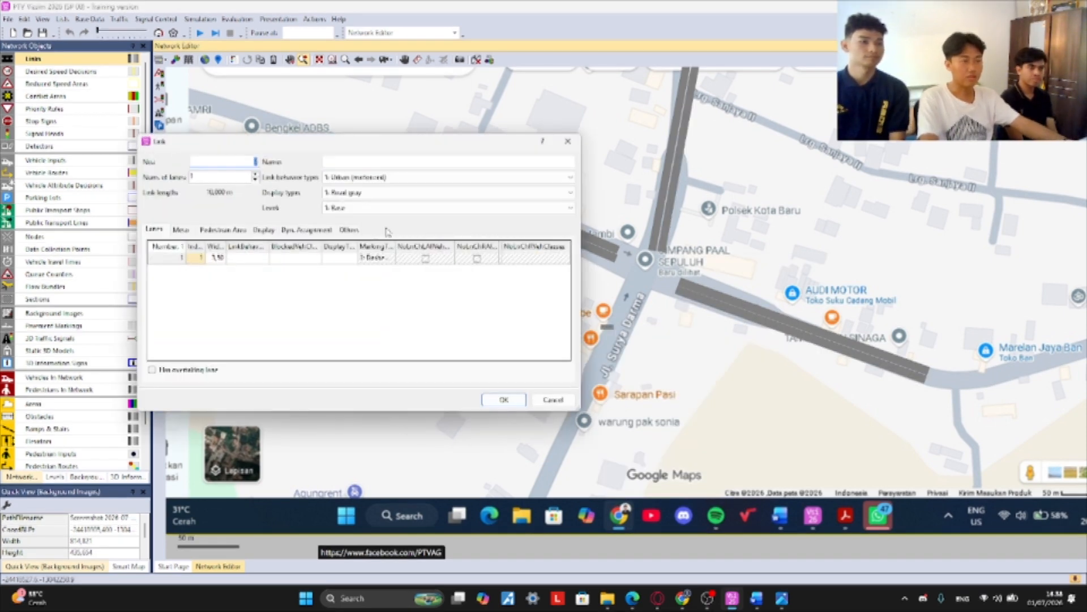
key("alt+Tab")
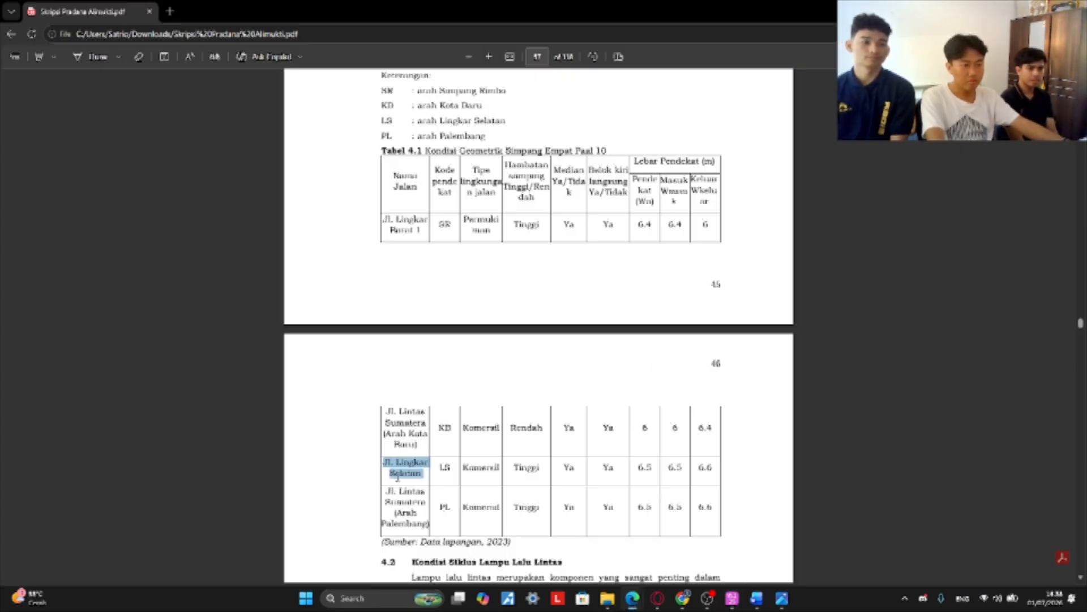
left_click_drag(386, 491, 429, 527)
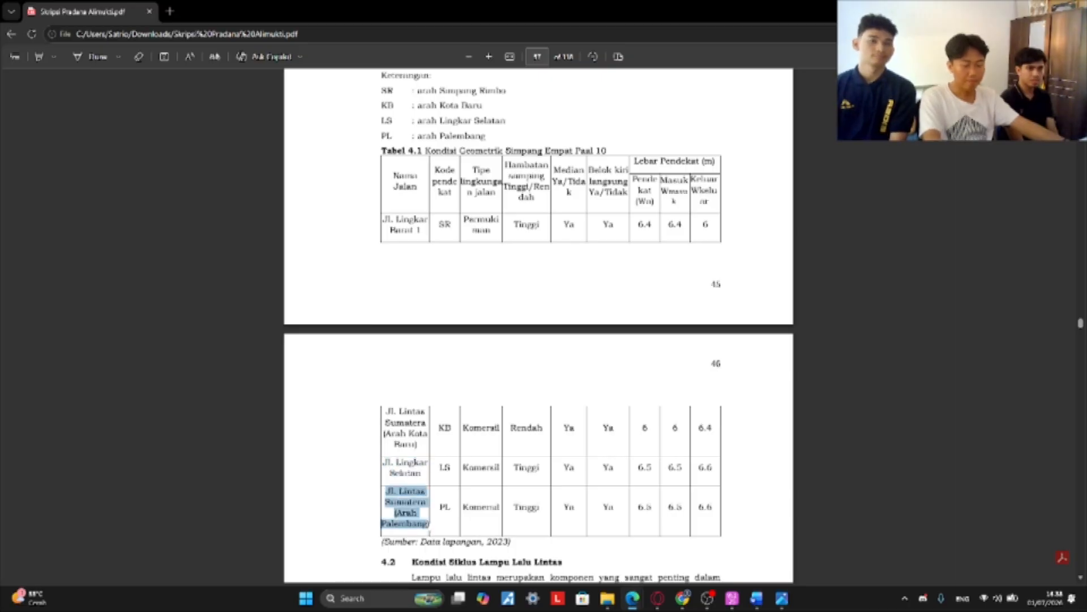
key("alt+Tab")
left_click(341, 162)
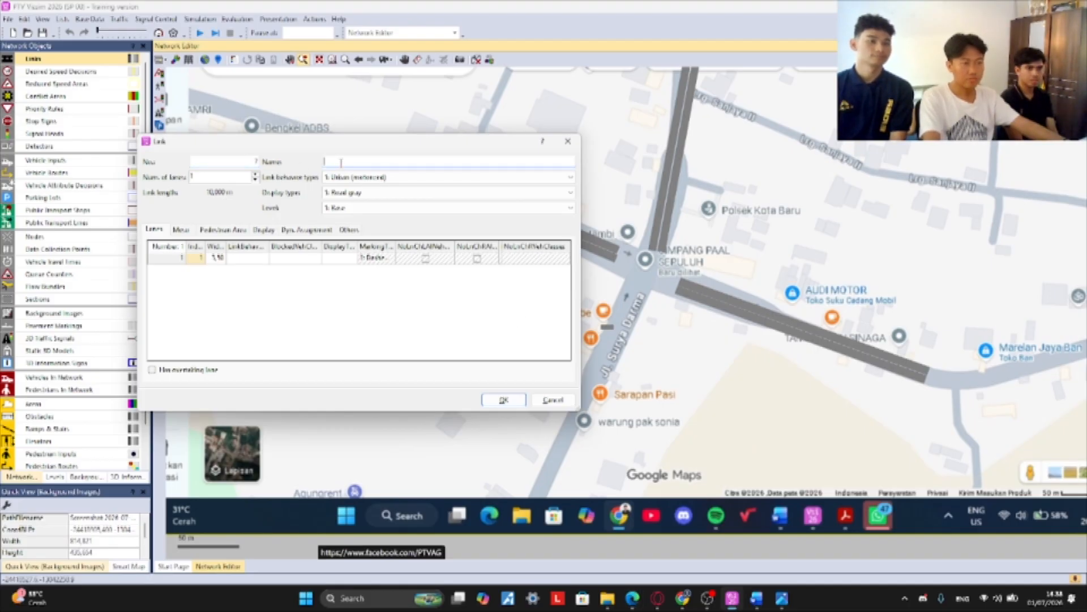
type("Jl. Lintas")
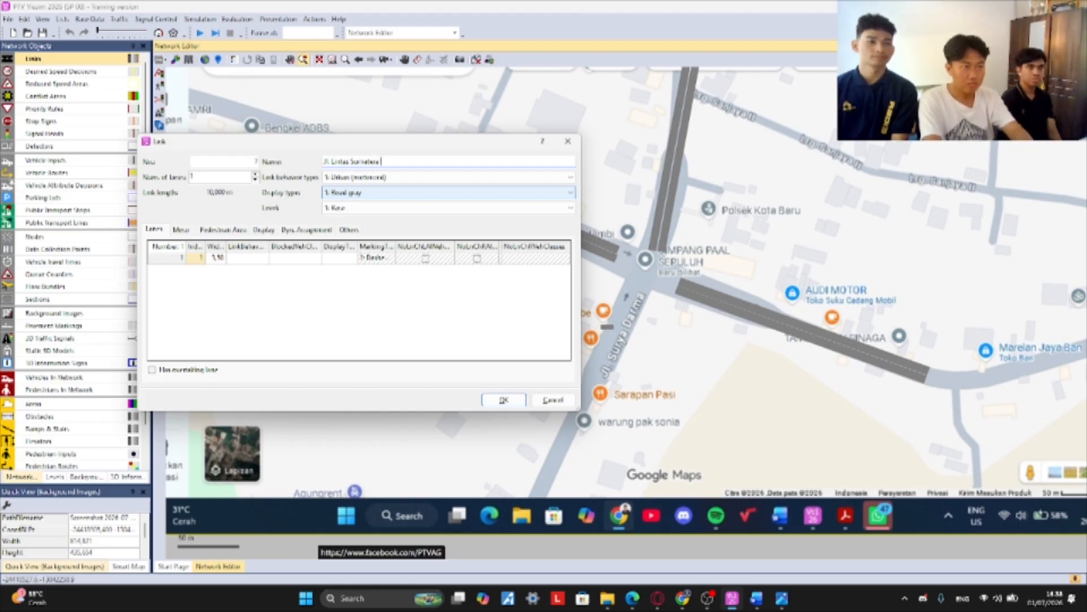
type("bang")
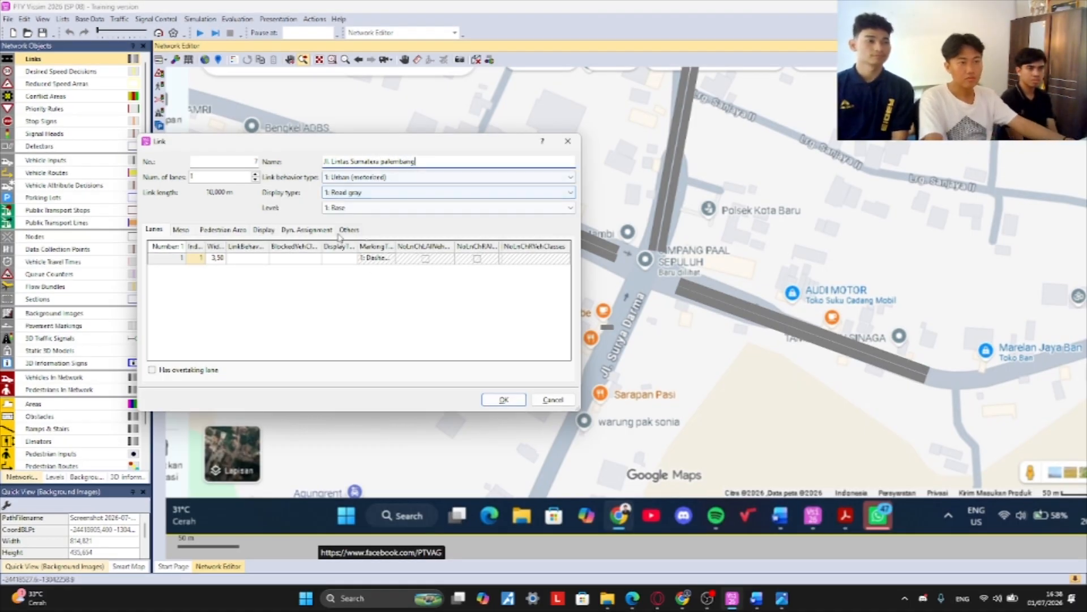
- Check the PL approach's widths in Tabel 4.1, set the lane width to 6.5 m and create the Jl. Lintas Sumatera palembang link
key("alt+Tab")
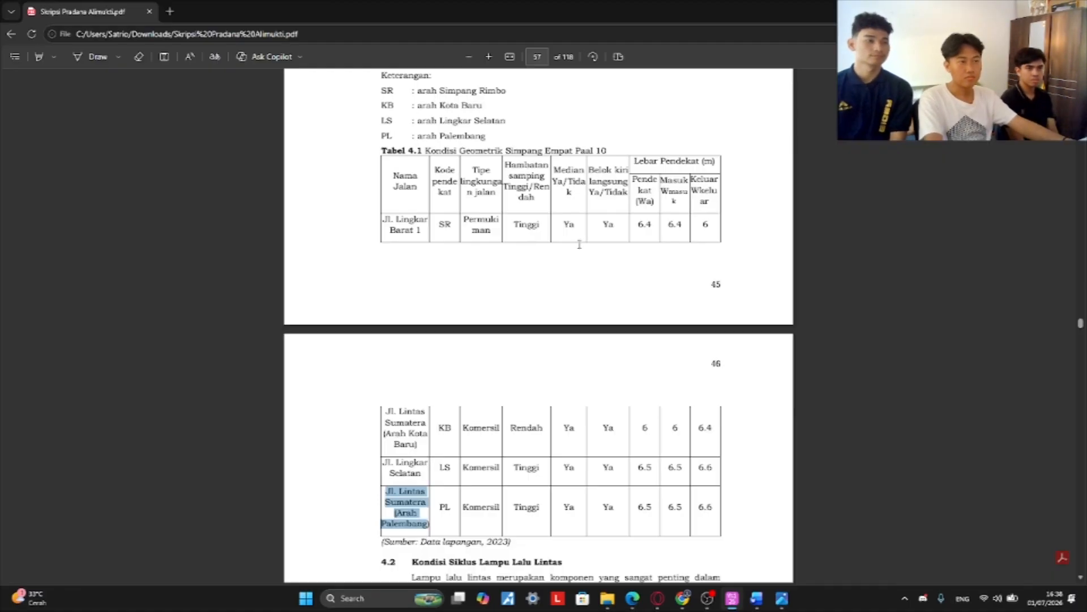
left_click_drag(637, 512, 653, 512)
key("alt+Tab")
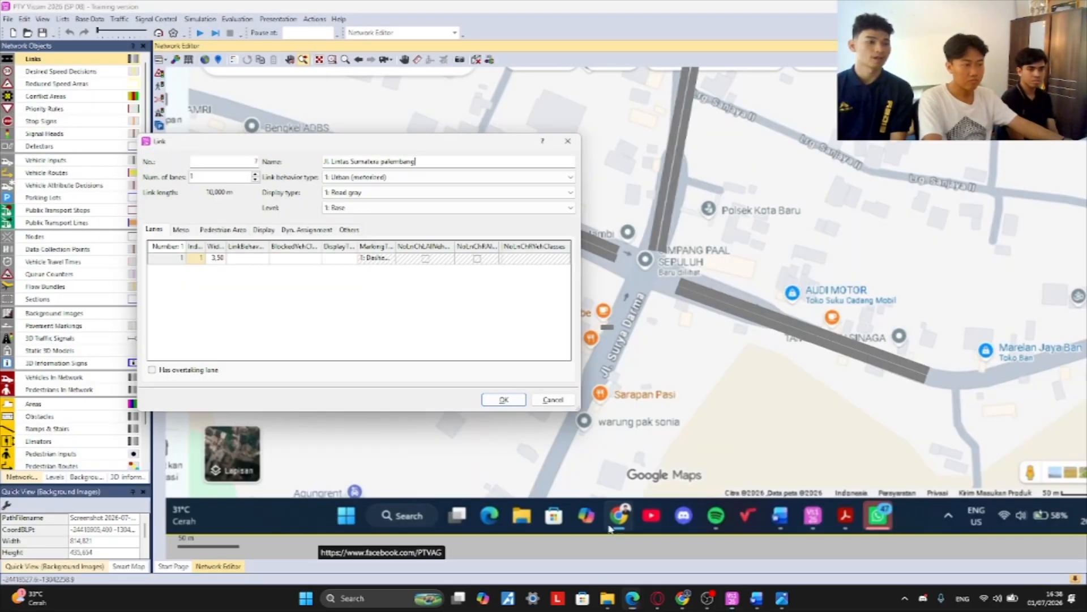
left_click(217, 259)
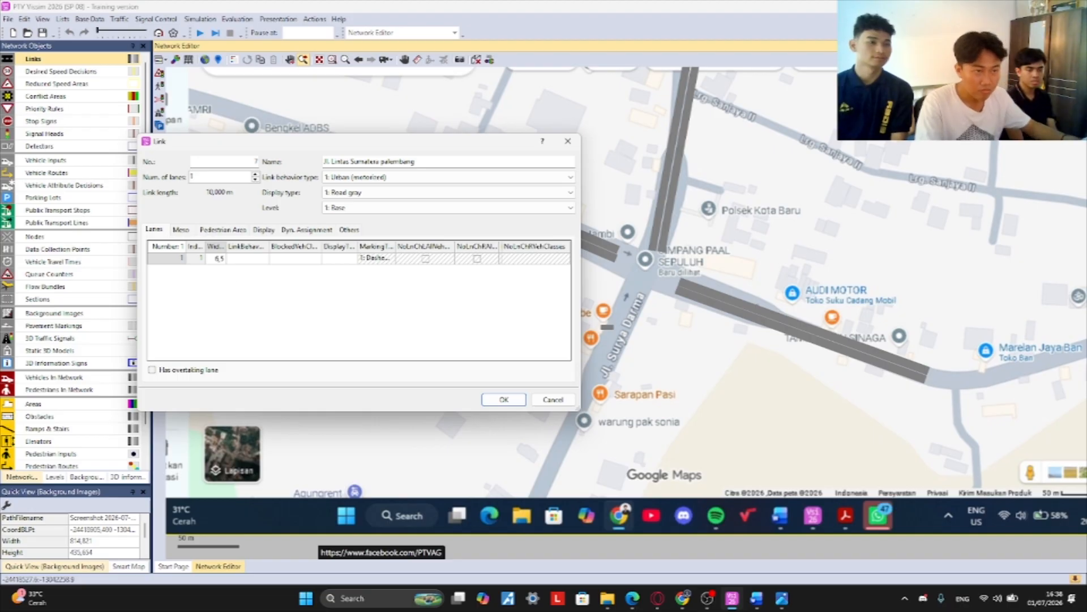
left_click(503, 398)
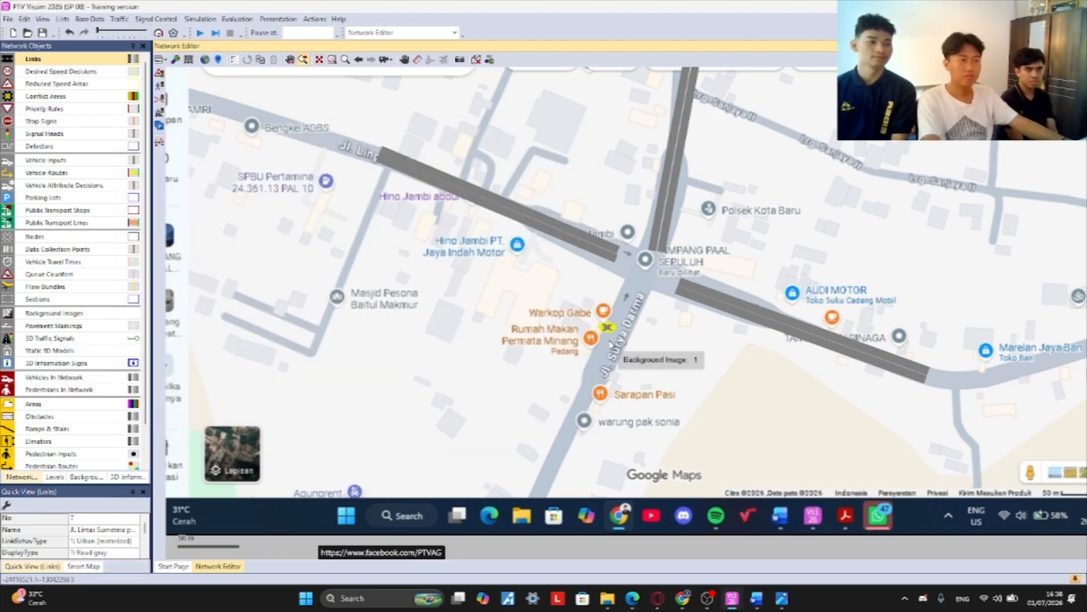
- Stretch the Jl. Lintas Sumatera palembang link along the west side of Jl. Surya Darma, from the intersection to the map's southern edge
left_click_drag(615, 328, 629, 277)
left_click_drag(603, 327, 531, 494)
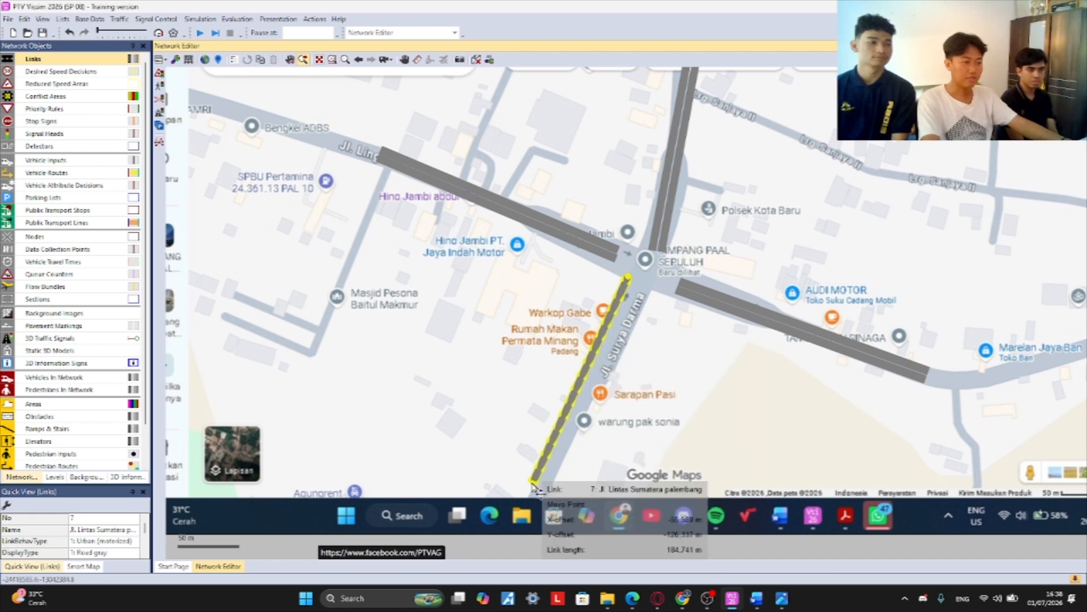
left_click_drag(631, 282, 633, 284)
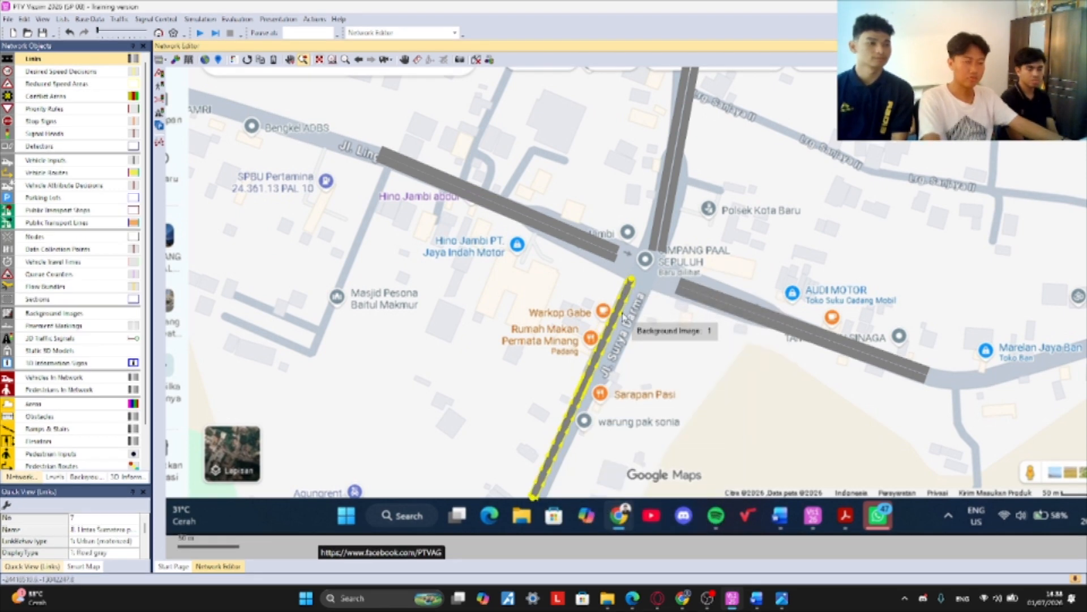
- Duplicate the Jl. Lintas Sumatera palembang link and swap the copy's endpoints to reverse its direction, placing it parallel on the original's east side
scroll(624, 311, "up", 3)
left_click_drag(655, 254, 679, 263)
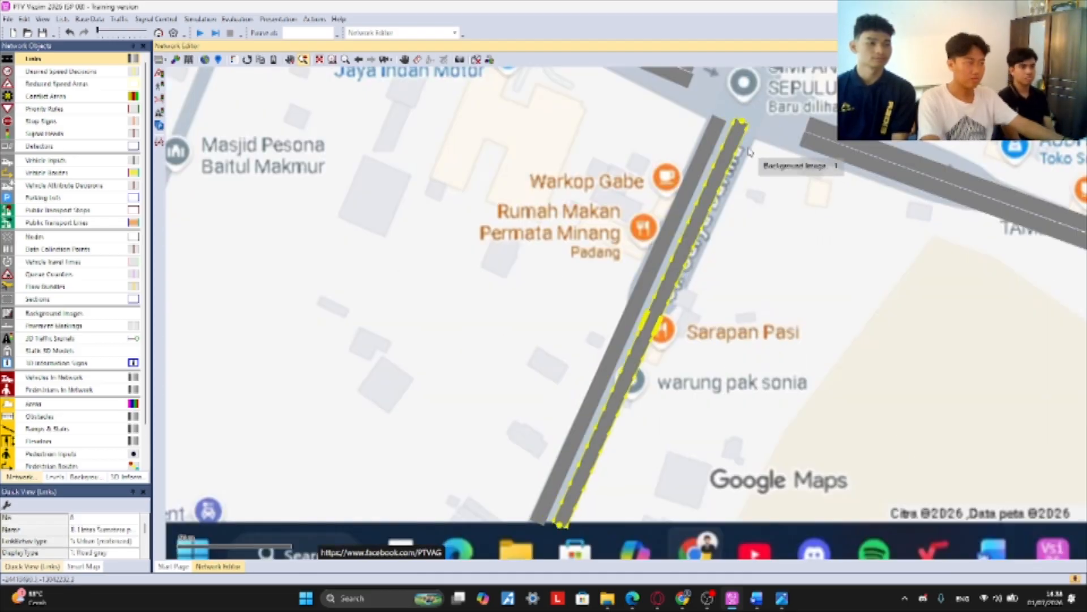
left_click_drag(741, 121, 405, 296)
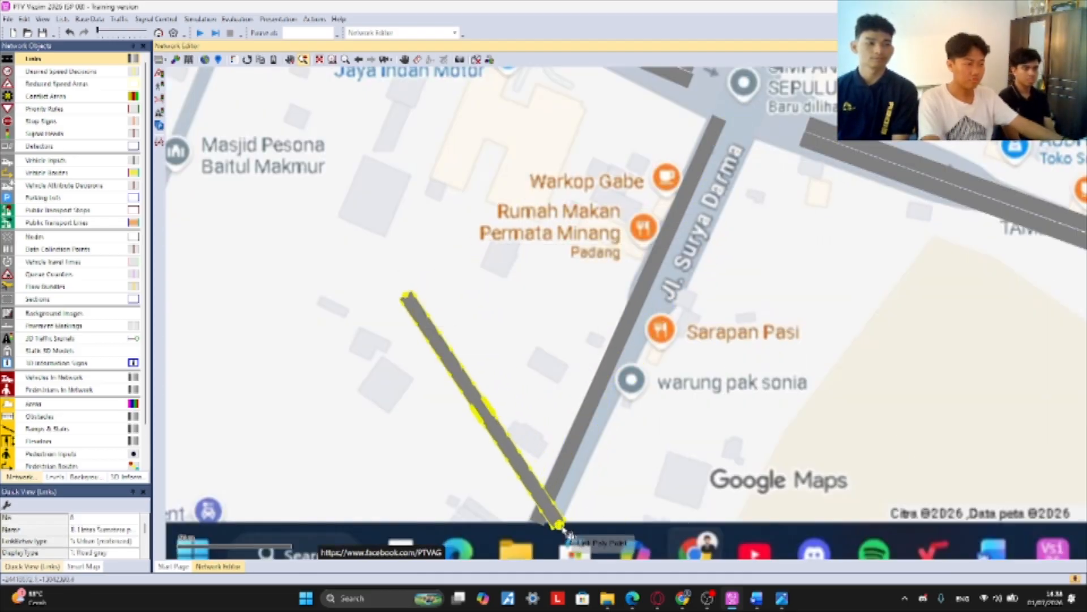
left_click_drag(557, 521, 740, 128)
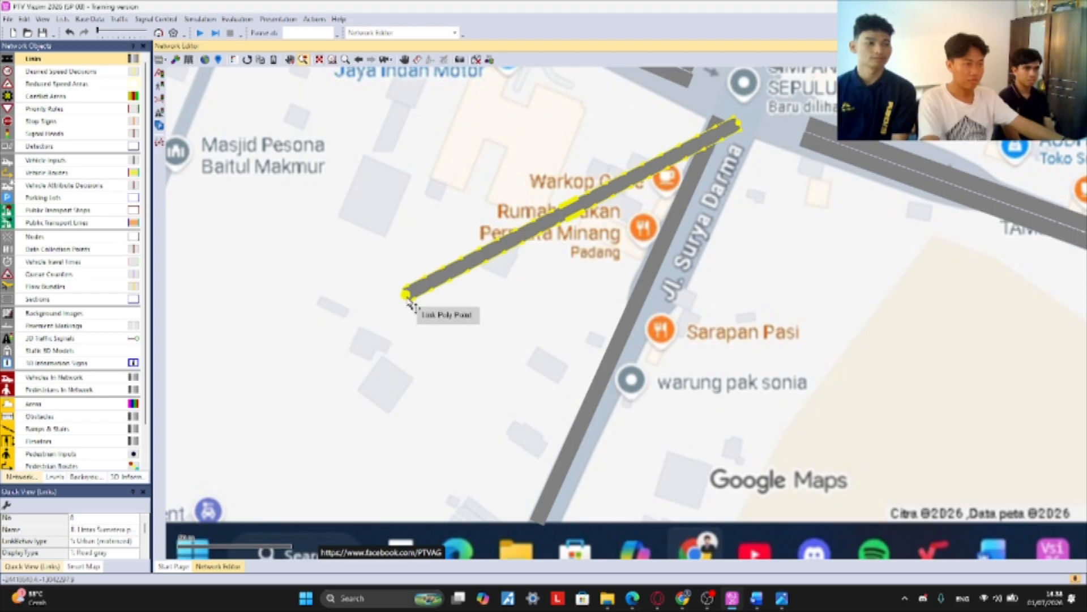
left_click_drag(407, 294, 554, 533)
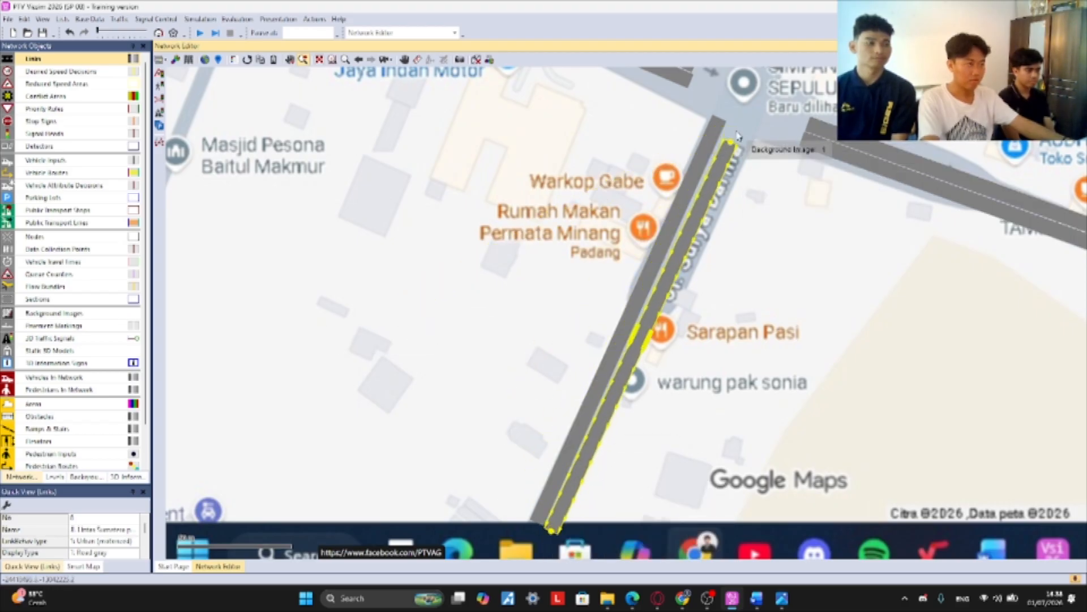
- Pull back the intersection end of the original Jl. Lintas Sumatera palembang link to line up with its reversed copy
left_click(721, 121)
left_click_drag(723, 120, 722, 122)
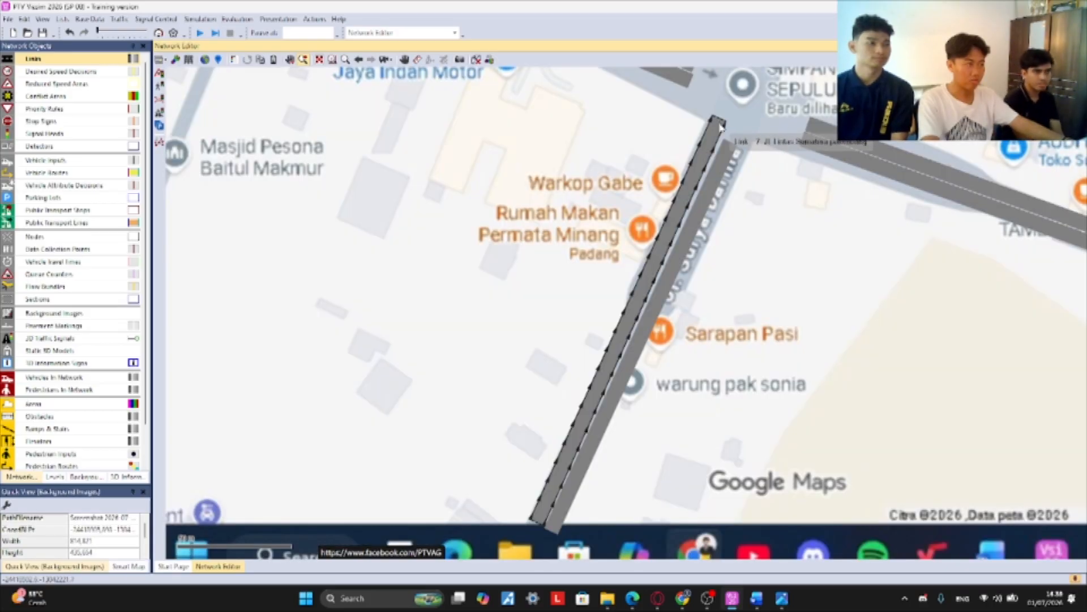
left_click(719, 124)
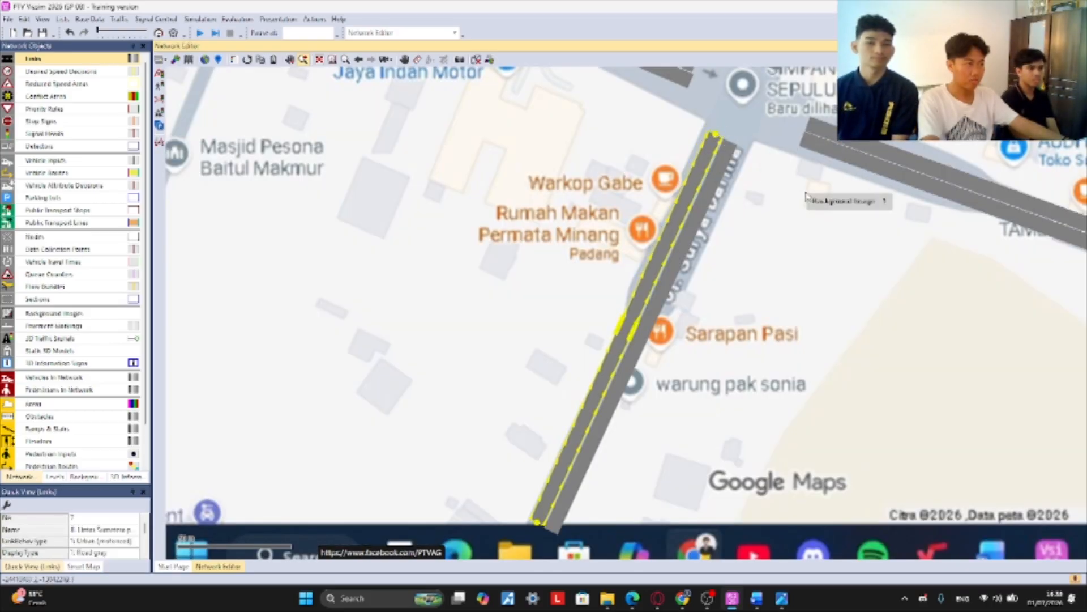
- Add a connector from Jl. Lingkar Barat 1 to the northbound Jl. Lintas Sumatera arah kota baru link and name it B - U
left_click(831, 218)
scroll(830, 218, "down", 5)
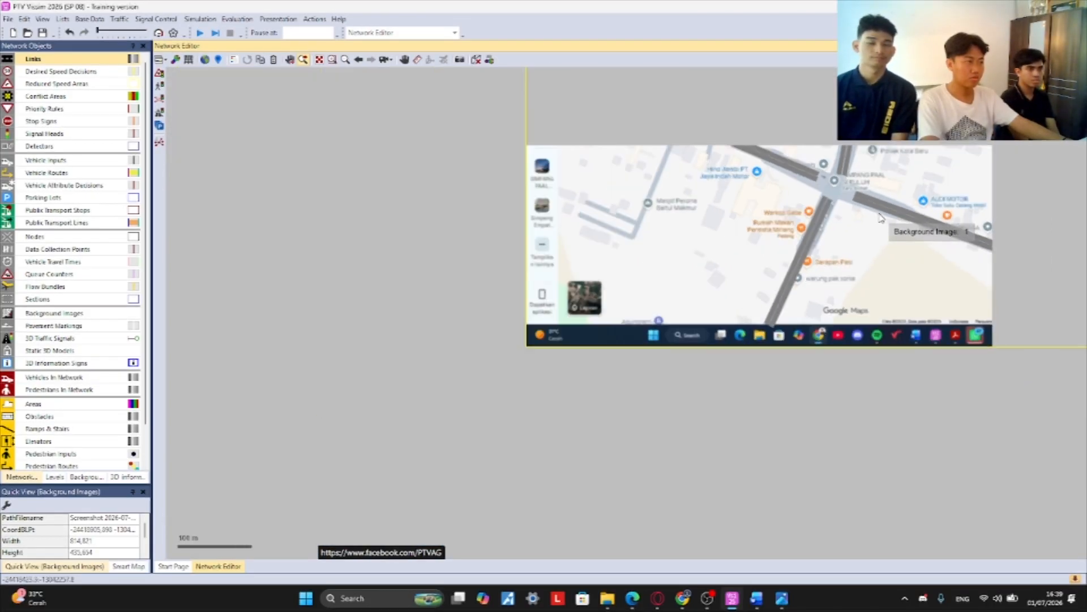
scroll(813, 279, "up", 2)
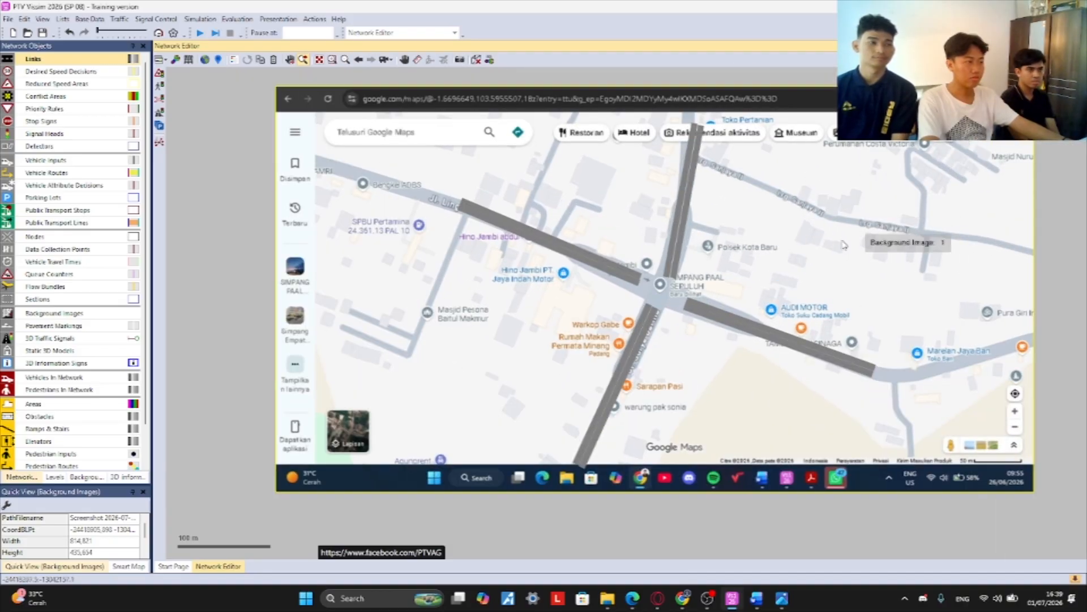
scroll(687, 345, "up", 1)
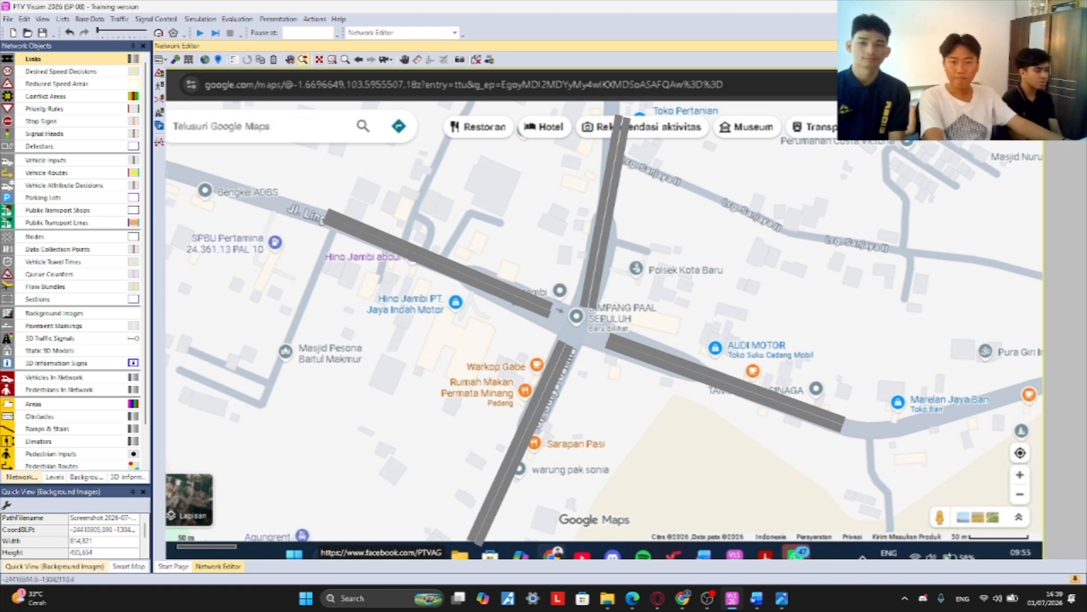
key("alt+Tab")
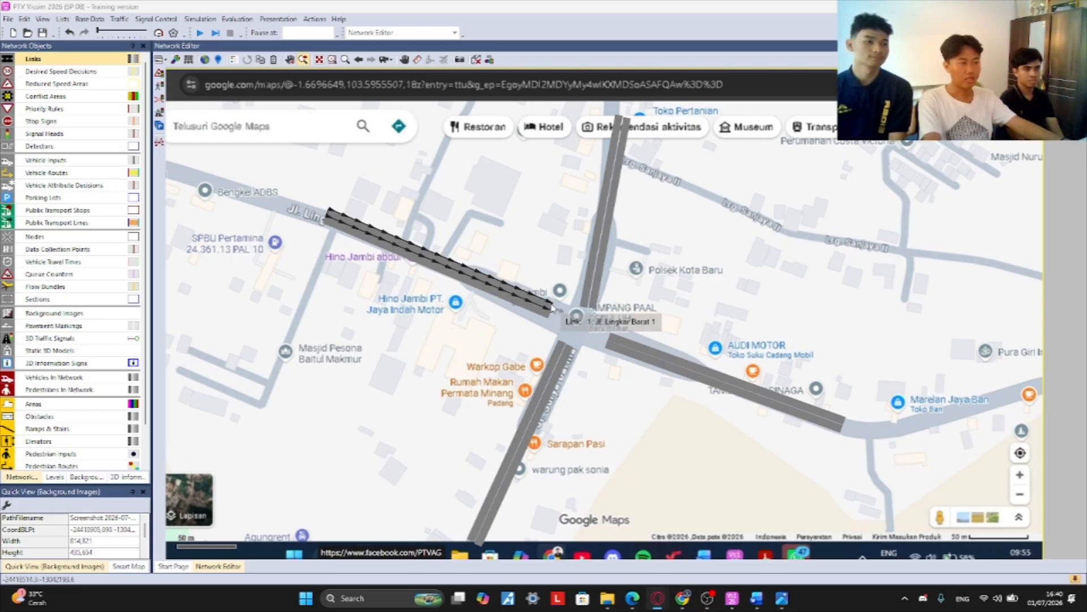
mouse_move(552, 308)
left_mouse_down()
mouse_move(592, 315)
mouse_move(586, 304)
left_mouse_up()
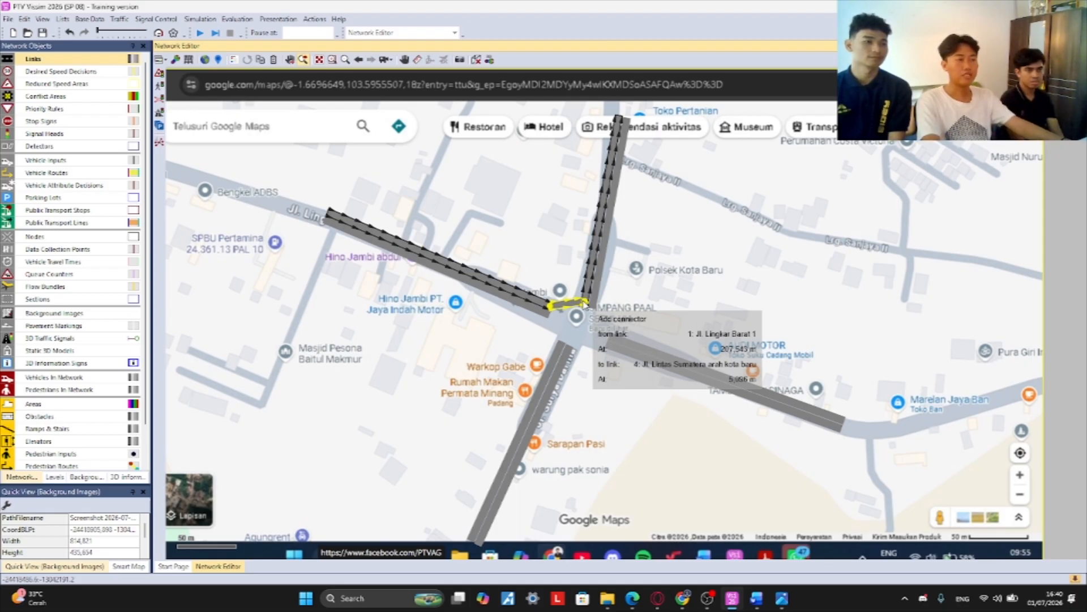
left_click_drag(585, 300, 585, 300)
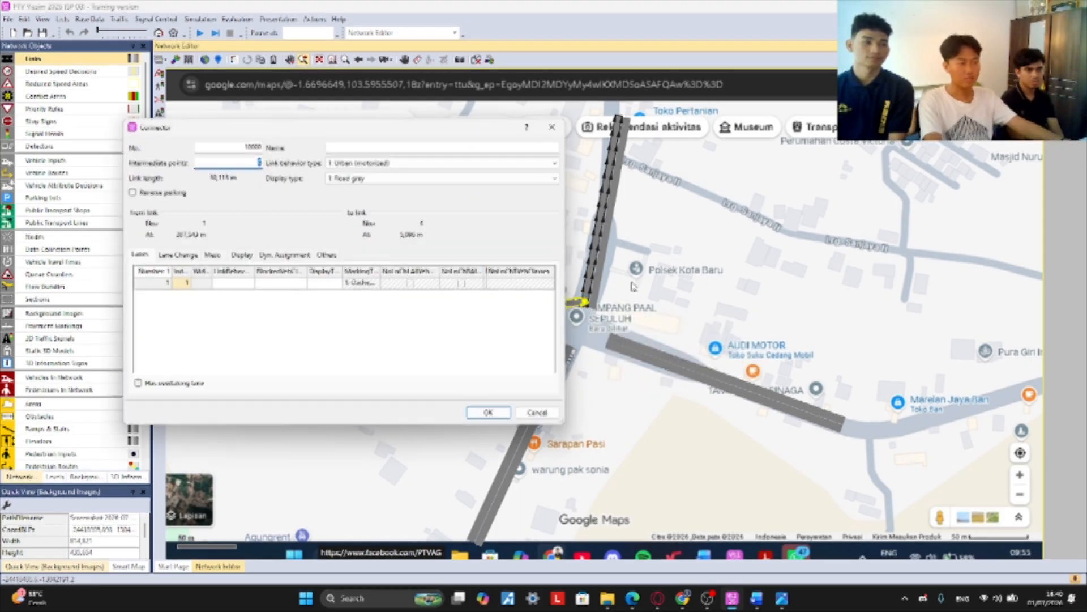
left_click(353, 149)
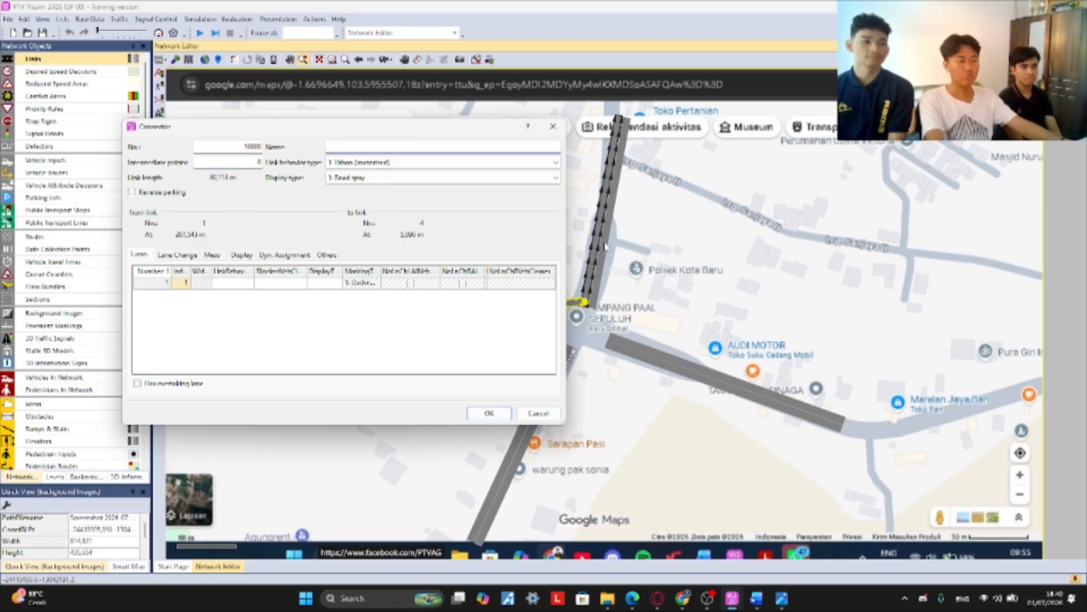
left_click_drag(430, 129, 209, 238)
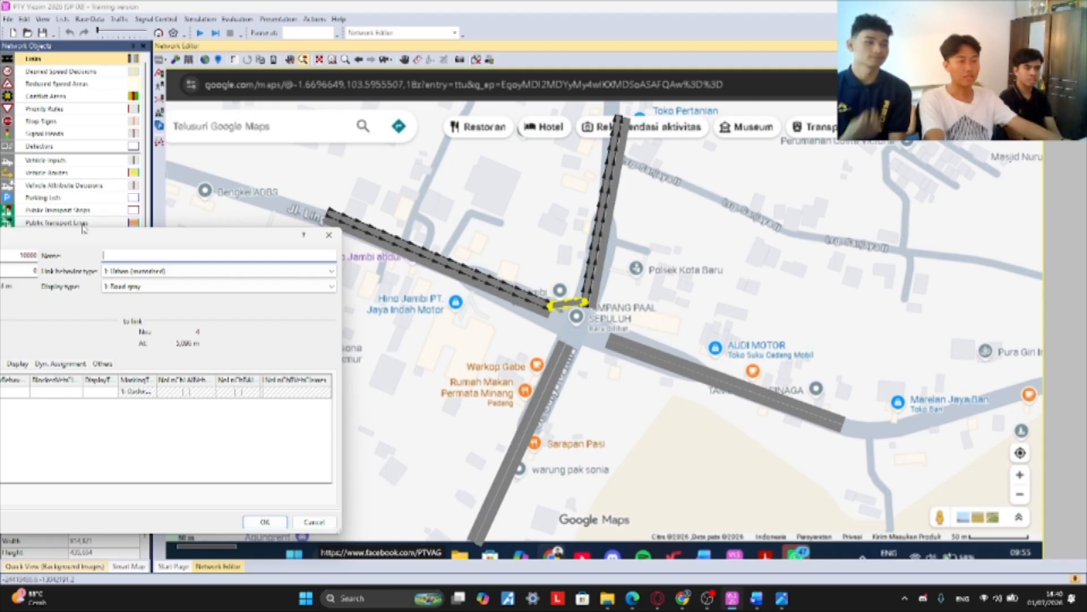
left_click_drag(84, 229, 317, 179)
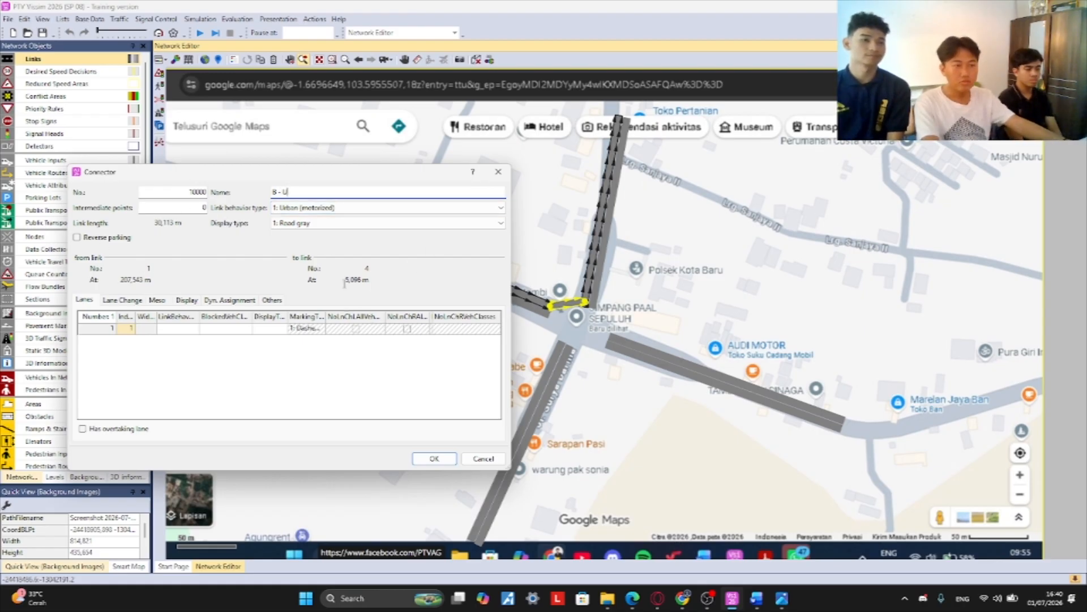
left_click(435, 458)
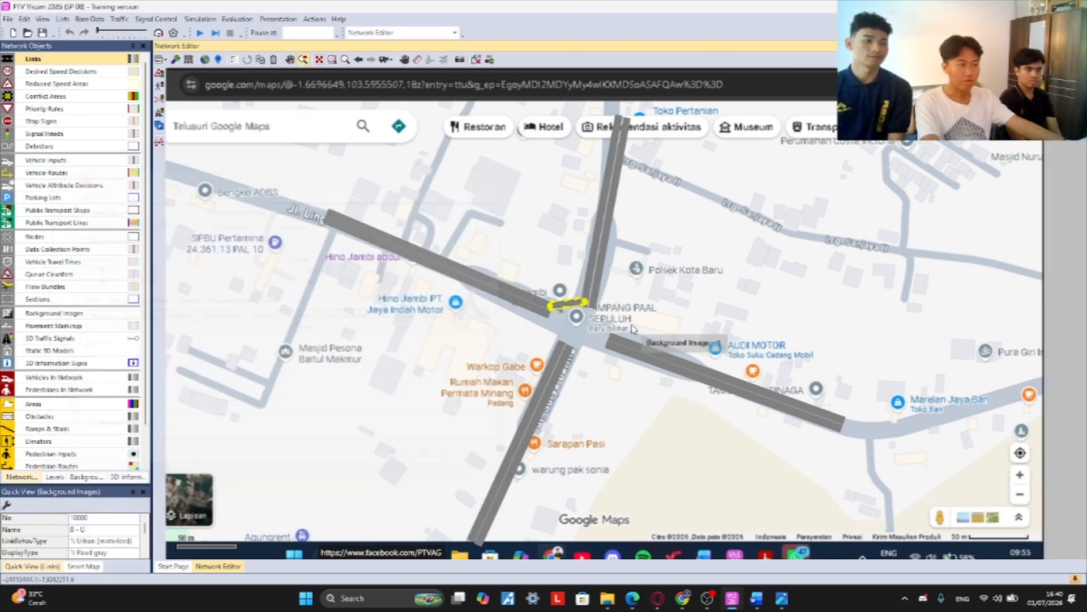
- Generate a spline for the B - U connector with 20 intermediate points per segment, keeping the current intermediate points
right_click(549, 290)
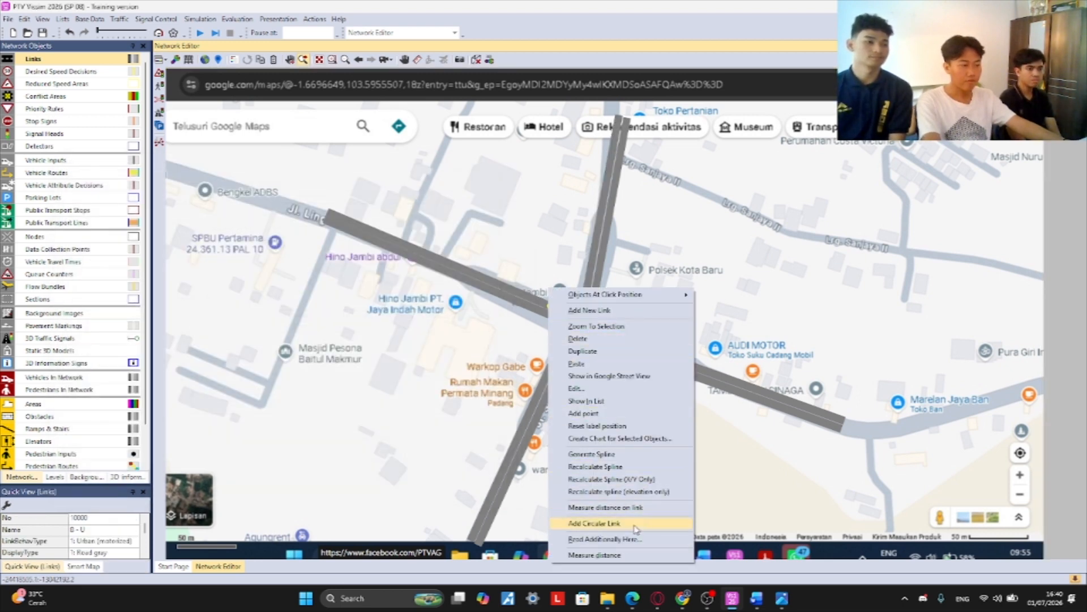
left_click(617, 457)
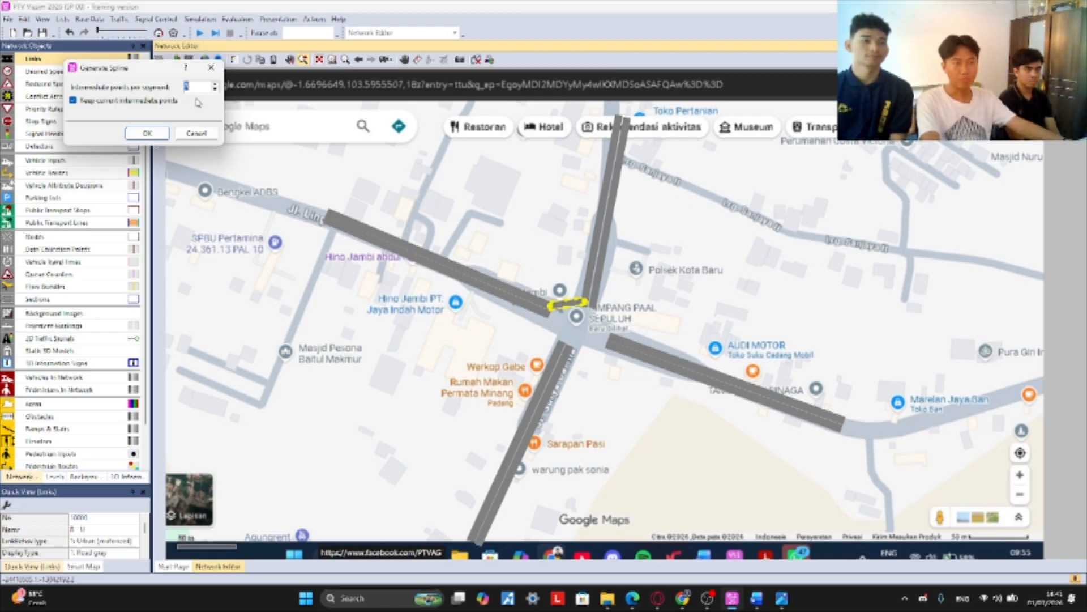
type("20")
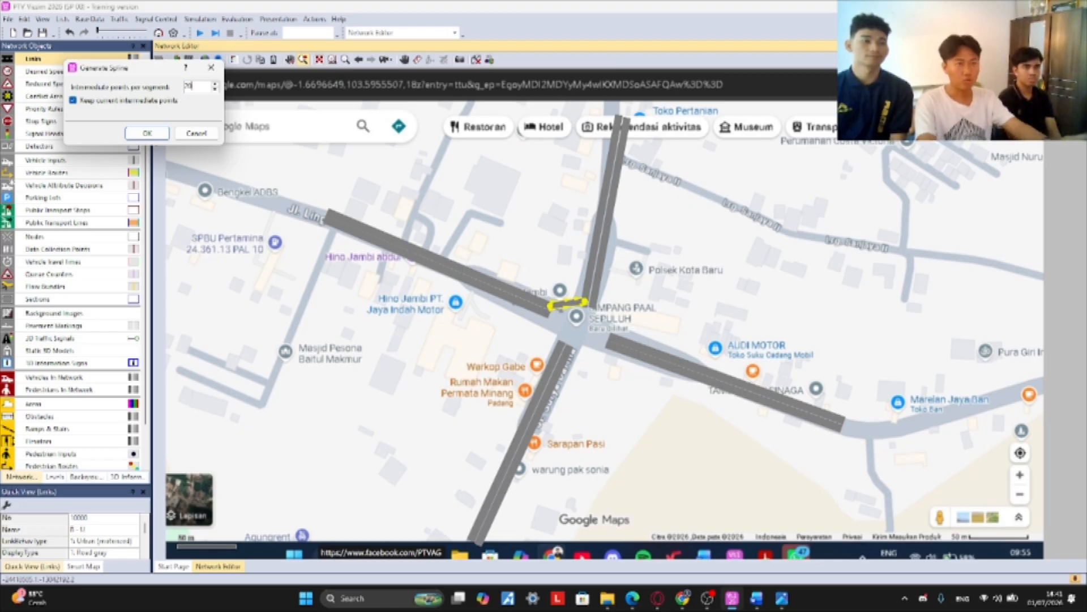
left_click(147, 133)
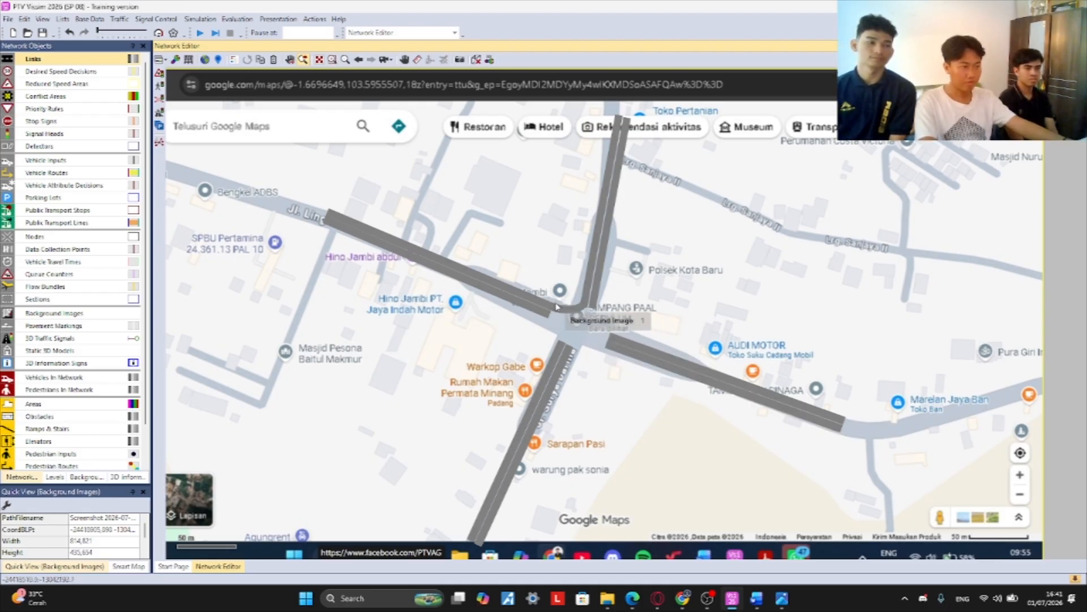
- Add connectors from Jl. Lingkar Barat 1 to the outgoing links of the east and south arms, with 20 intermediate points each
left_click_drag(549, 309, 614, 338)
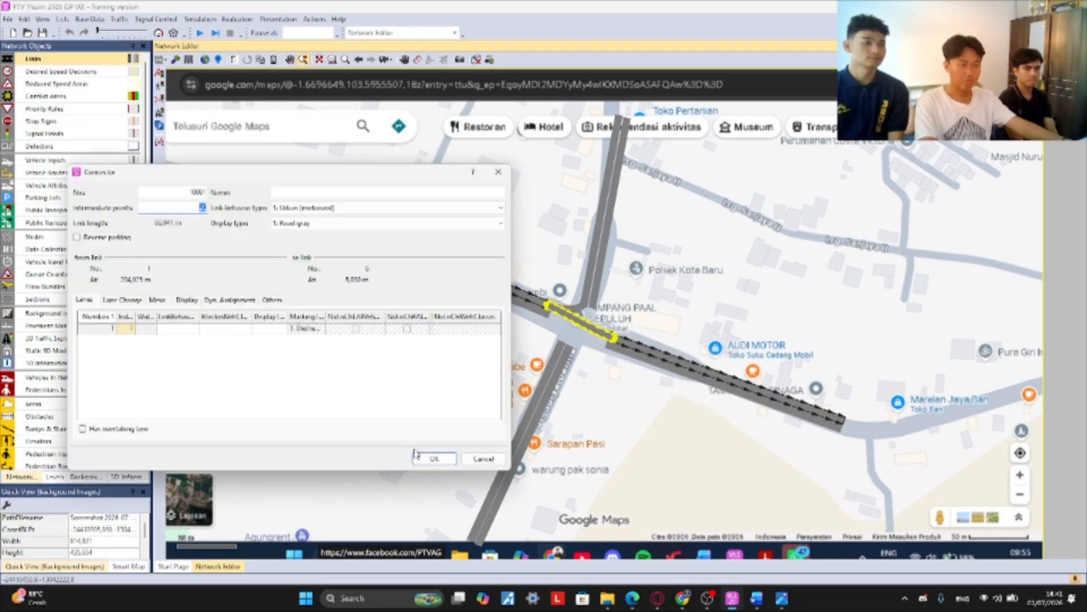
key("Return")
left_click_drag(548, 311, 566, 360)
key("Return")
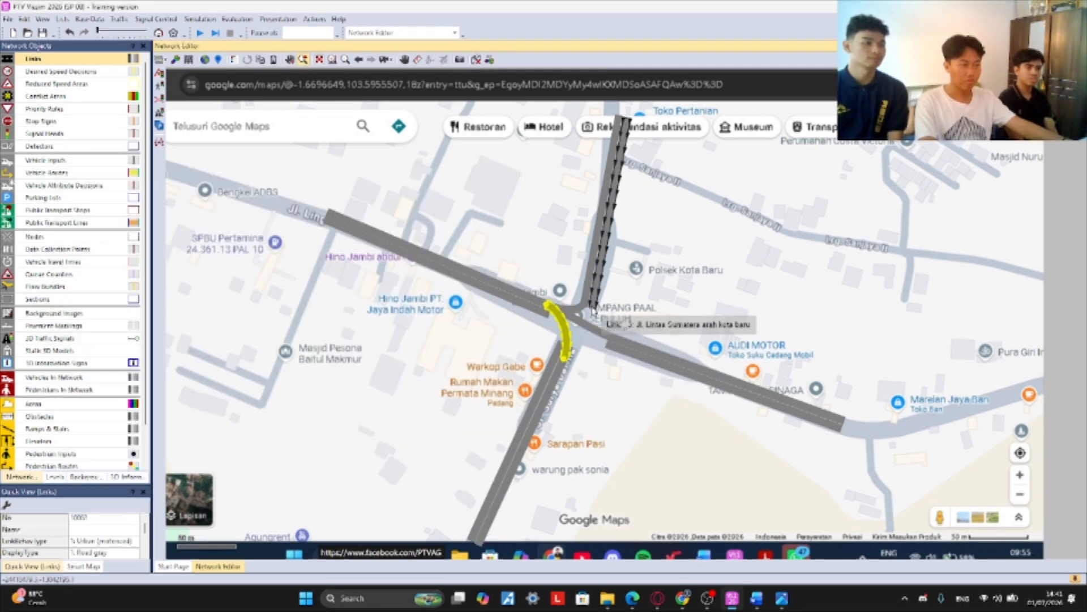
- Add connectors from the north arm's incoming link to the outgoing links of the east, south and west arms
left_click_drag(593, 309, 566, 356)
key("Return")
key("Return")
left_click_drag(596, 291, 542, 311)
key("Return")
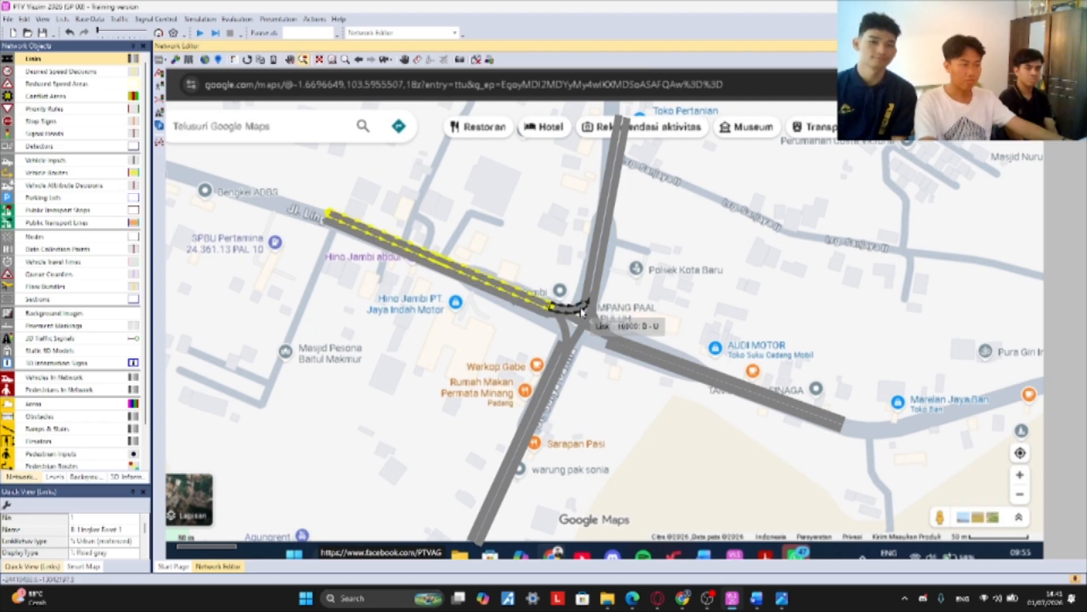
- Name the connector from the west arm to the east arm B - T
right_click(570, 295)
left_click(628, 392)
left_click(484, 458)
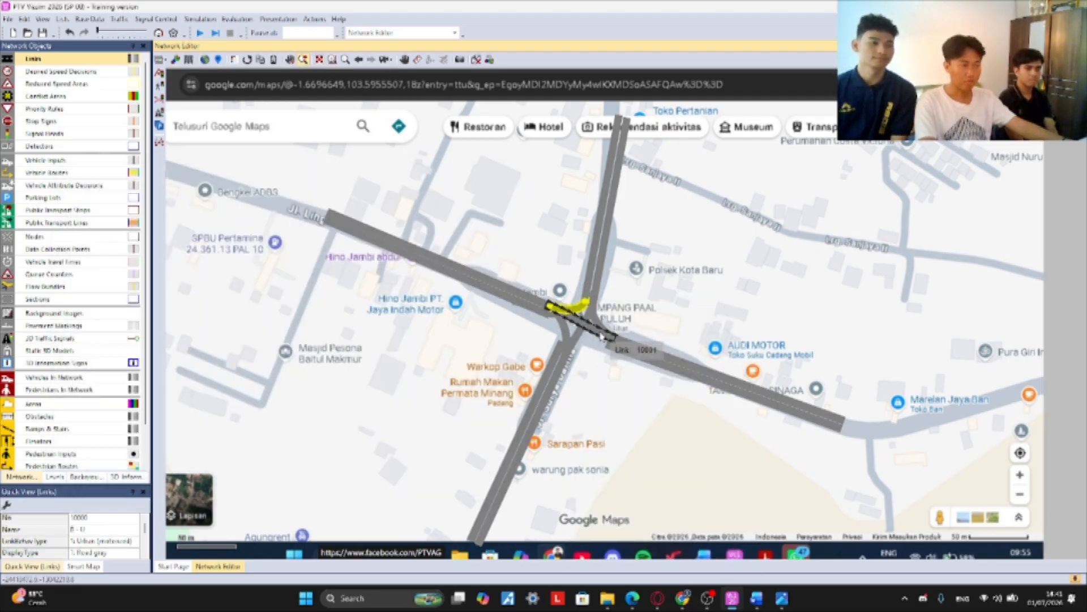
right_click(589, 327)
left_click(634, 397)
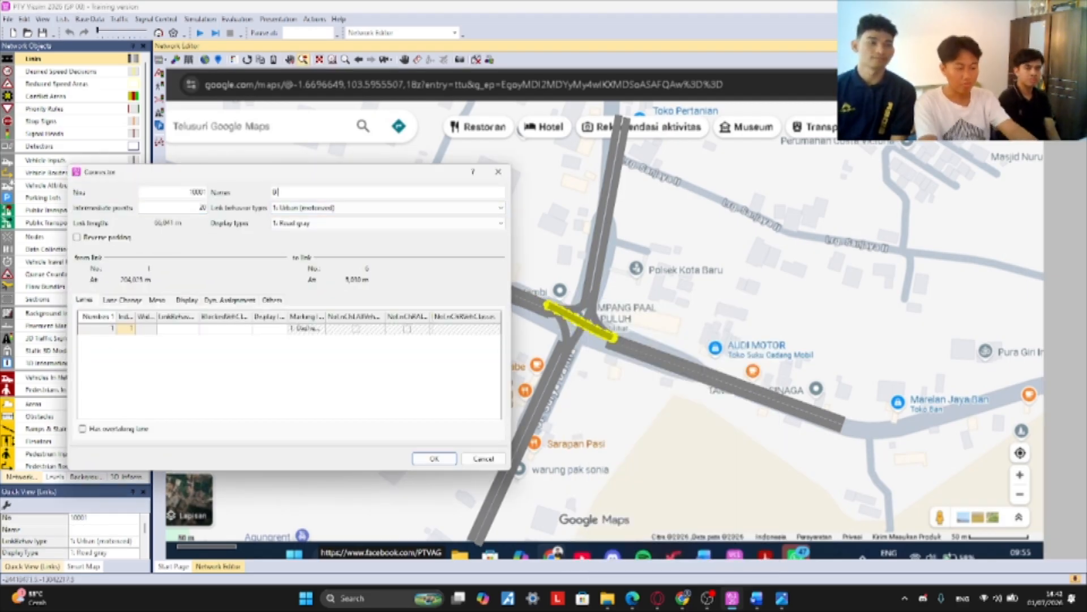
left_click(434, 458)
- Name the connector curving from the west arm to the south arm B - S
right_click(545, 295)
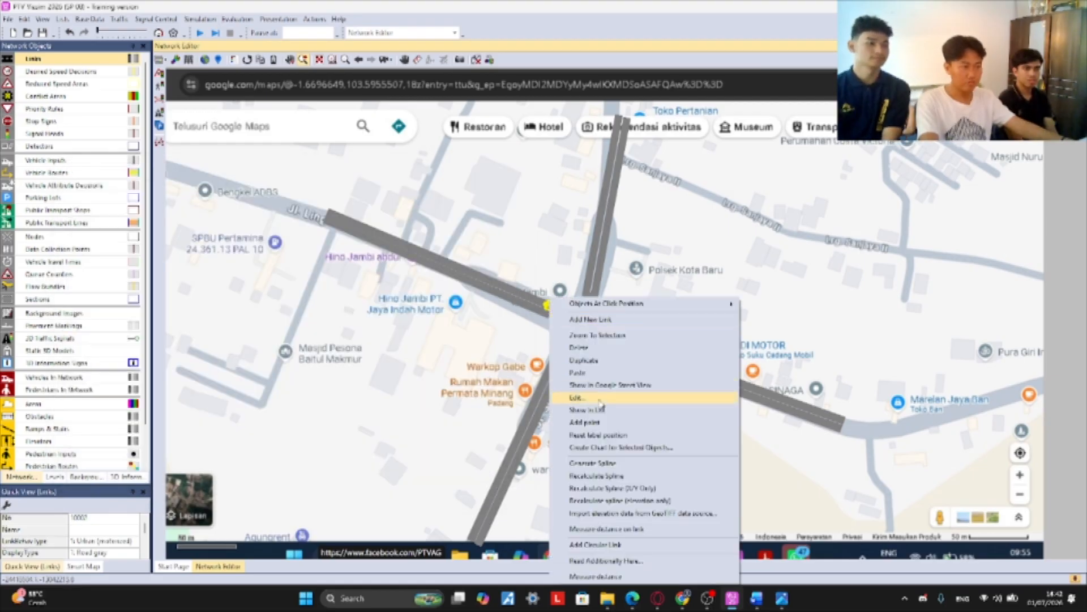
left_click(589, 366)
left_click(349, 193)
type("0")
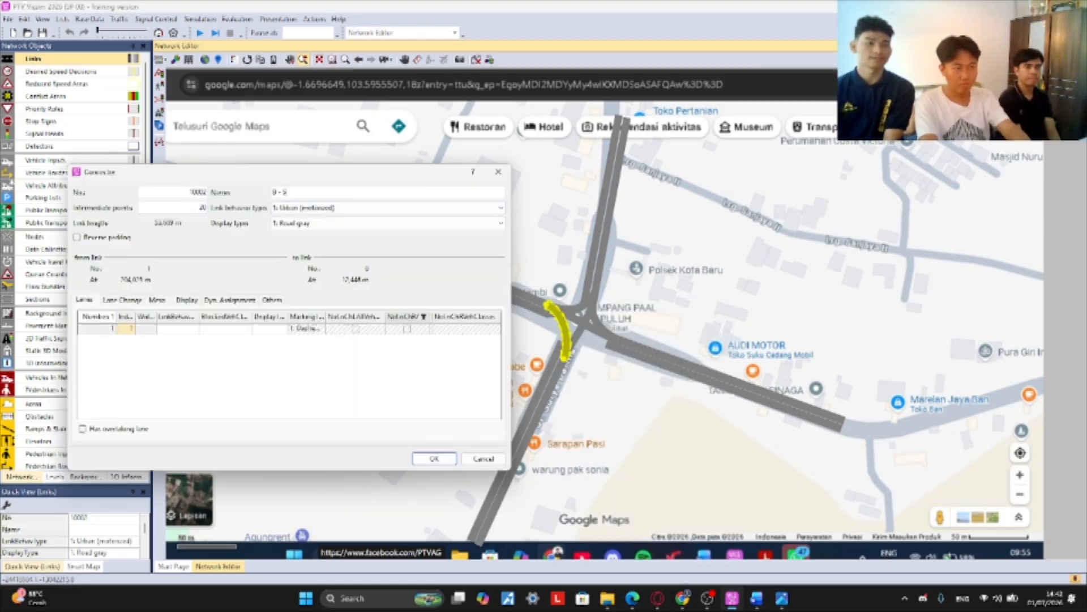
left_click(435, 459)
- Name the connector curving from the north arm to the east arm U - T
right_click(584, 299)
left_click(612, 397)
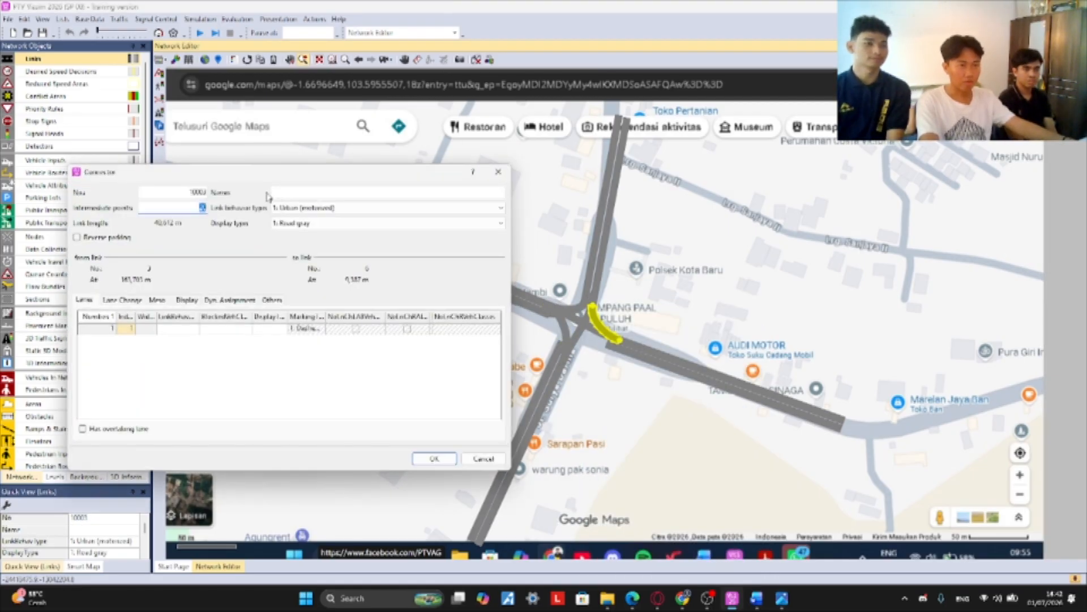
left_click(287, 193)
type("U - T")
left_click(435, 459)
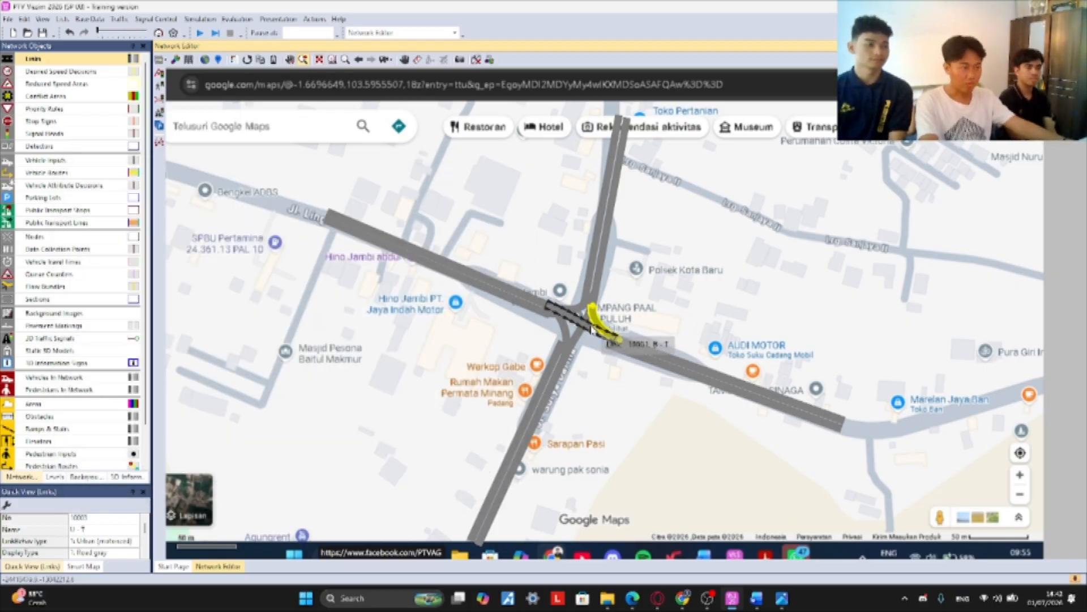
- Name the connector running from the north arm to the south arm U - S
right_click(566, 296)
left_click(594, 395)
type("U -")
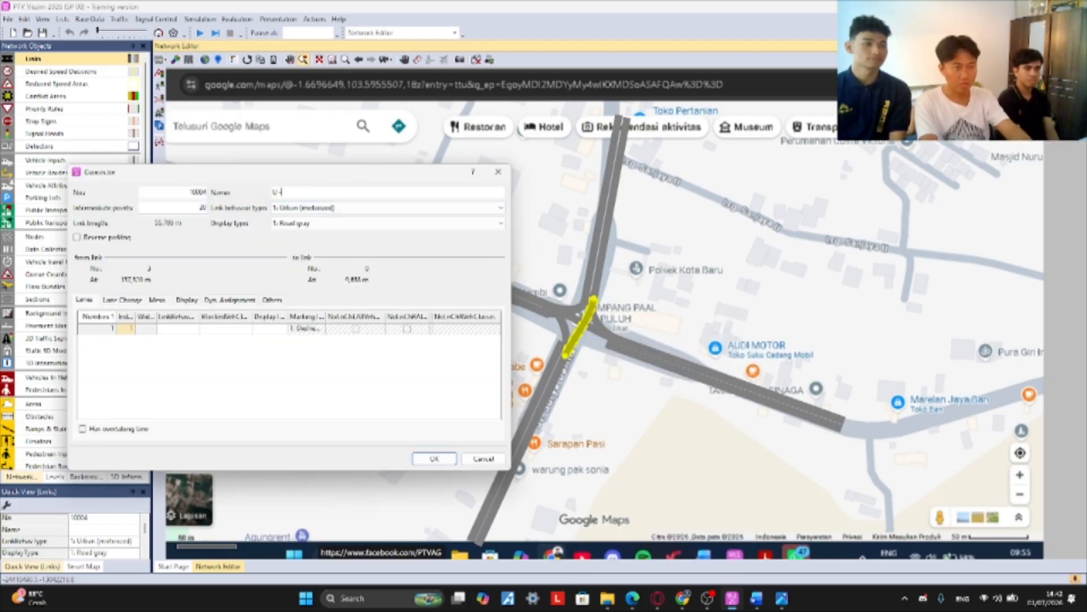
type(" S")
left_click(435, 456)
- Name the connector curving from the north arm to the west arm U - B
left_click(566, 311)
left_click(550, 316)
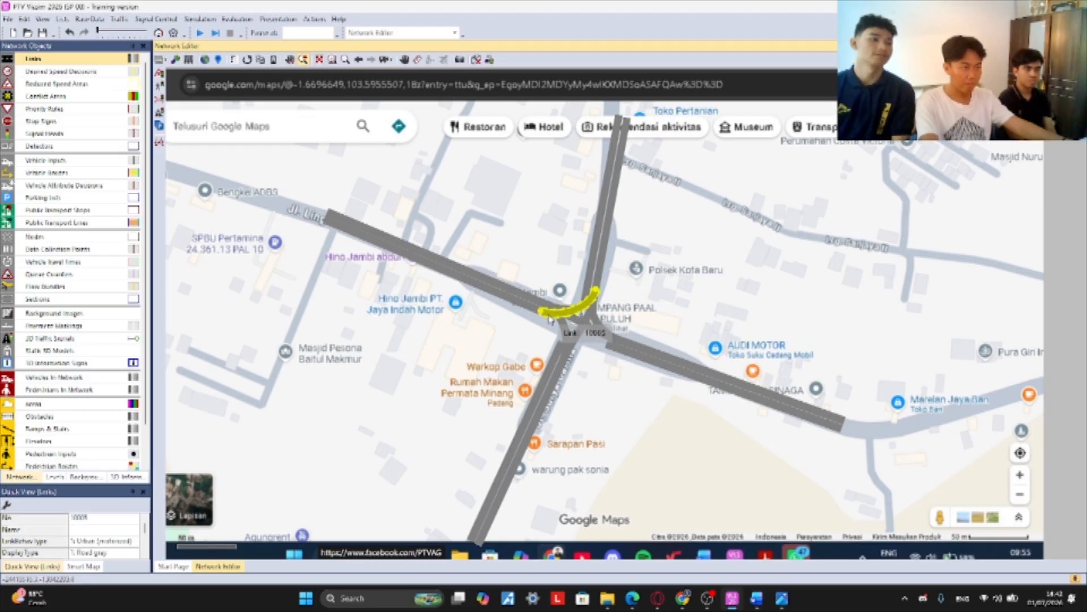
right_click(549, 319)
left_click(566, 391)
left_click(345, 193)
type("U - B")
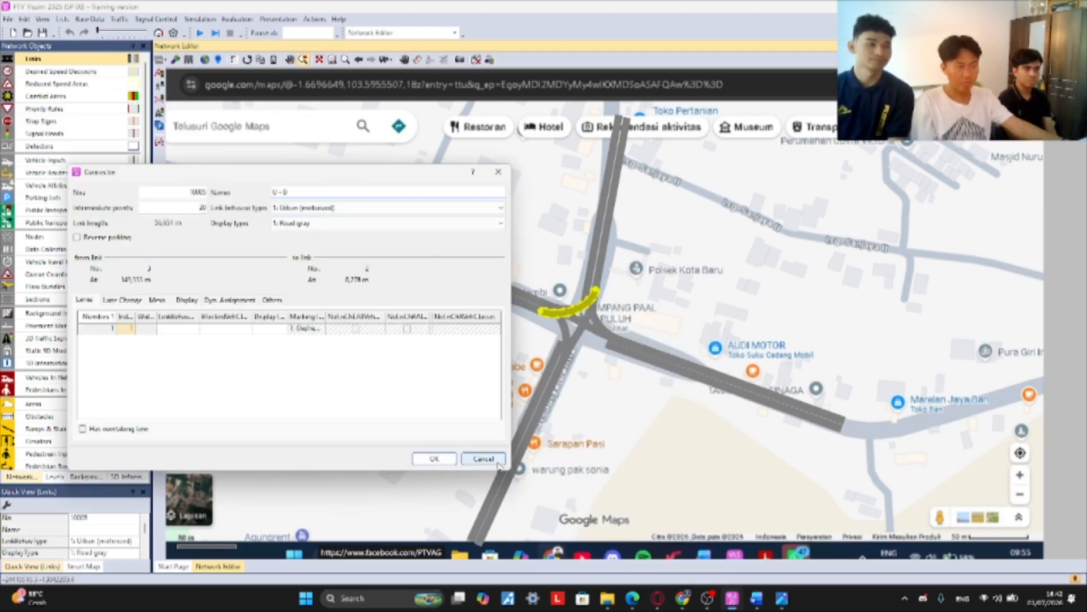
left_click(434, 458)
- Connect the east arm's incoming link to the south and west outgoing links, naming the connectors T - S and T - B
left_click(611, 344)
right_click(560, 340)
left_click(863, 287)
left_click_drag(610, 344, 545, 313)
left_click(322, 189)
type("T - S")
left_click(435, 457)
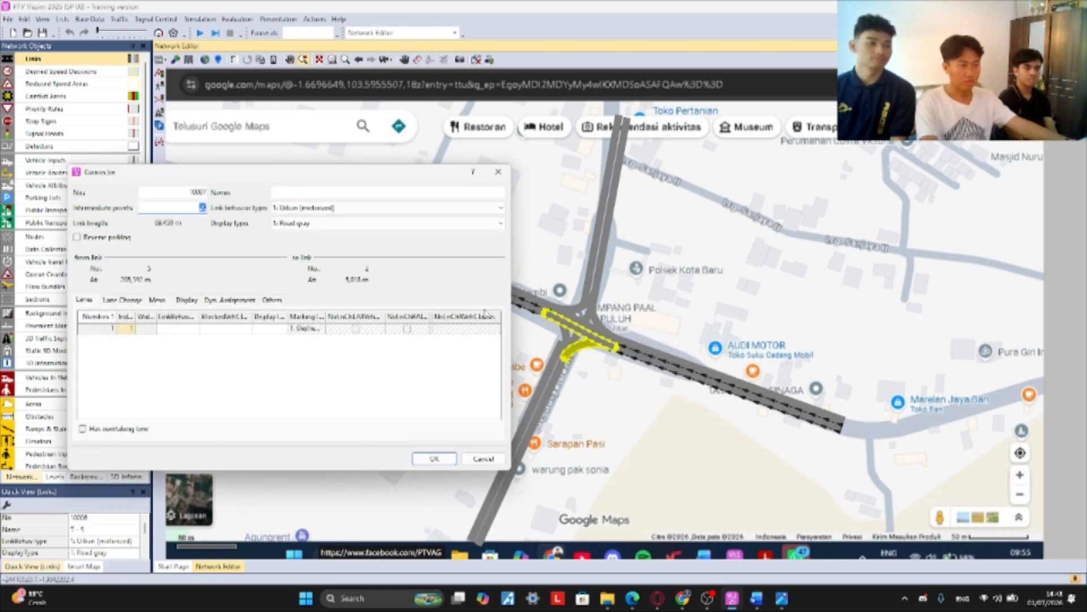
left_click(306, 190)
type("T - B")
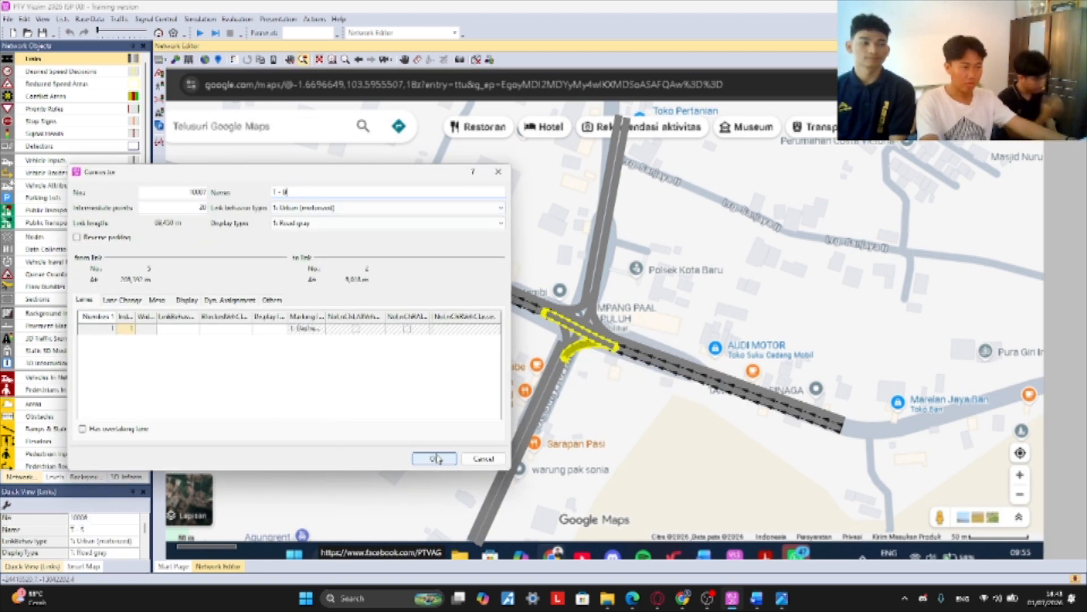
left_click(435, 458)
- Add a connector from the east arm's incoming link to the northbound outgoing link and name it T - U
left_click(787, 334)
left_click_drag(616, 347, 586, 294)
left_click(319, 190)
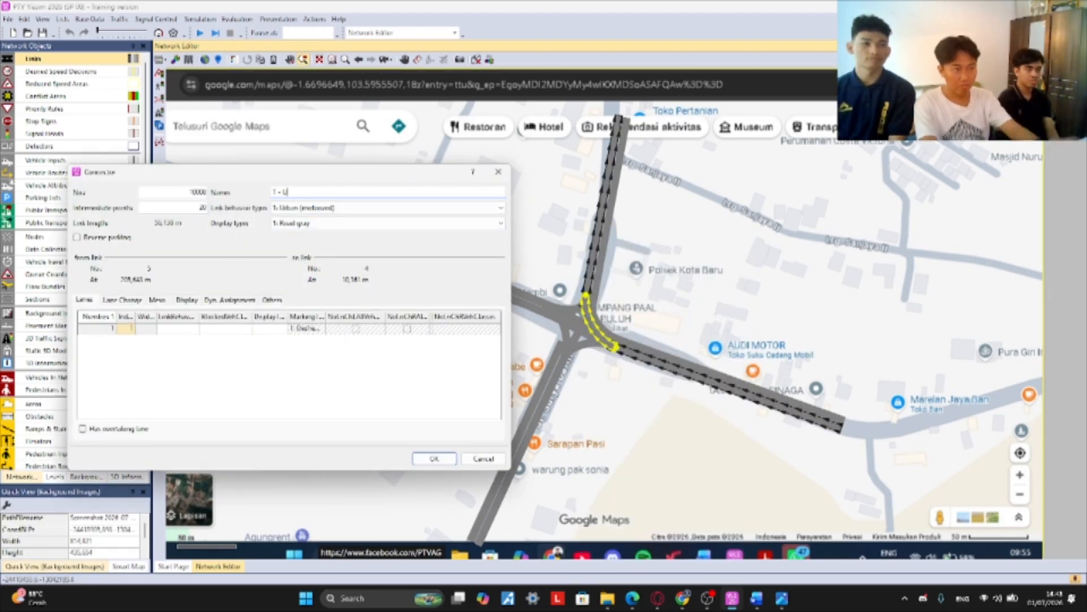
left_click(434, 458)
- Add a connector from the south arm's incoming link to the west arm's outgoing link and name it S - B
left_click_drag(558, 354, 547, 313)
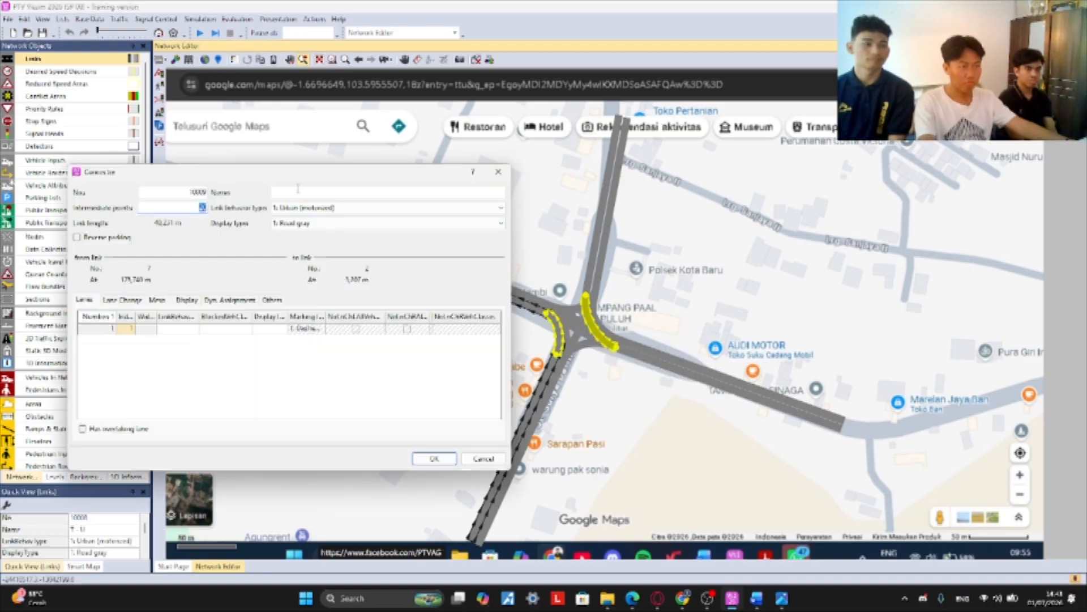
left_click(298, 189)
type("S - B")
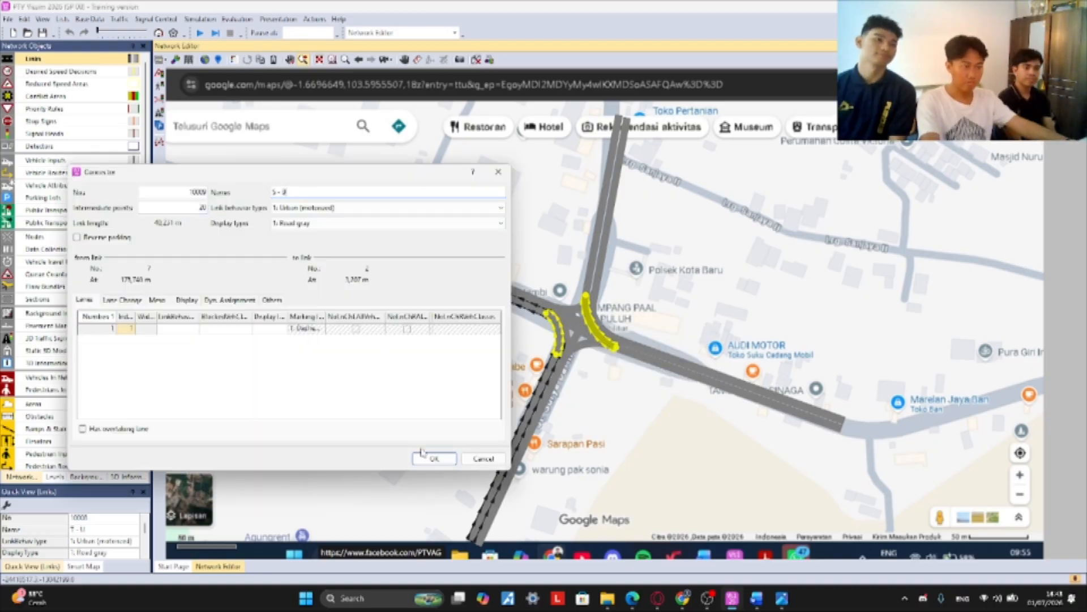
left_click(426, 457)
- Add a connector from the south arm's incoming link to the northbound outgoing link and name it S - U
left_click_drag(555, 361, 586, 293)
left_click(324, 192)
type("S")
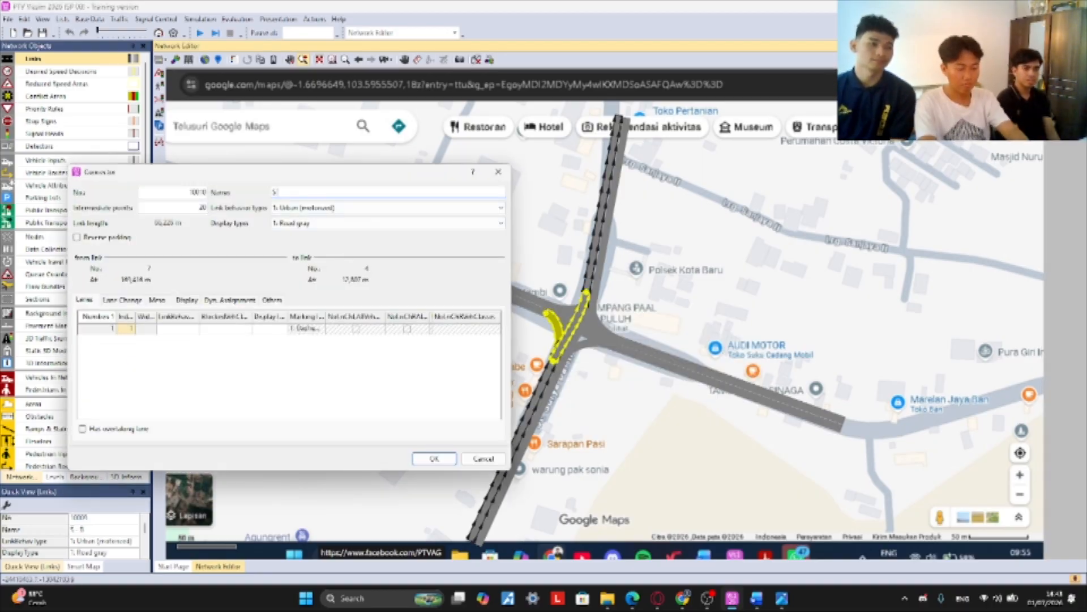
type(" - U")
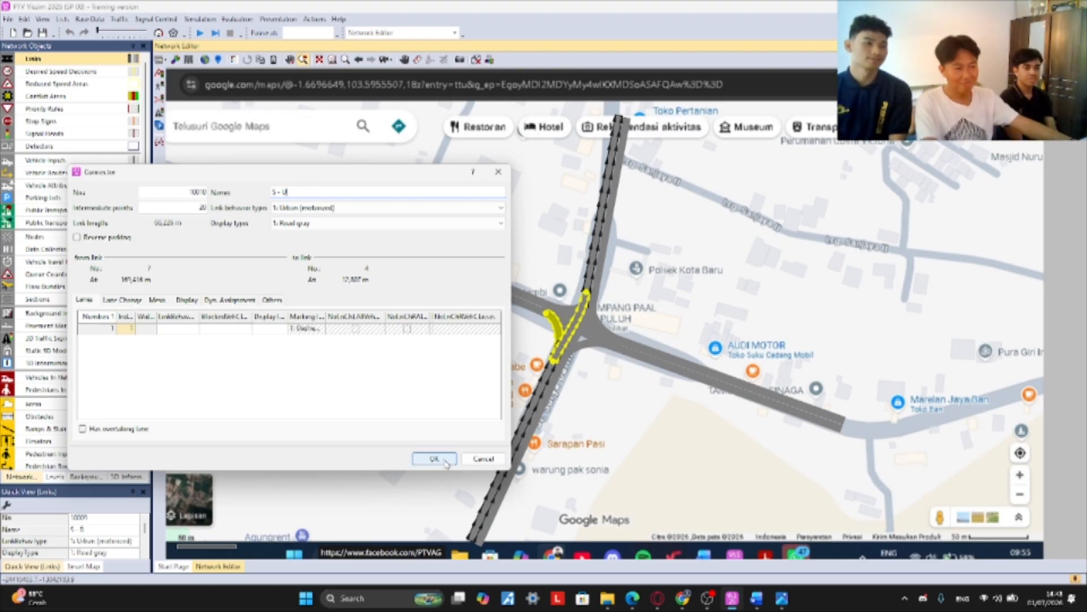
left_click(435, 458)
- Connect the south arm's incoming link to the east arm's outgoing link and switch the network display to wireframe
left_click_drag(566, 343, 612, 337)
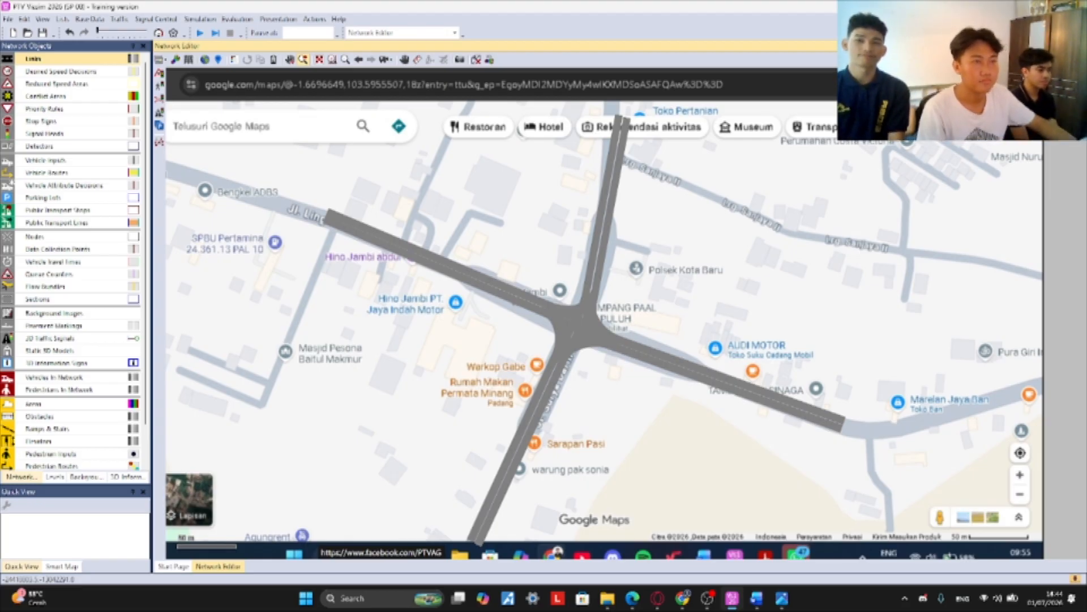
left_click(188, 60)
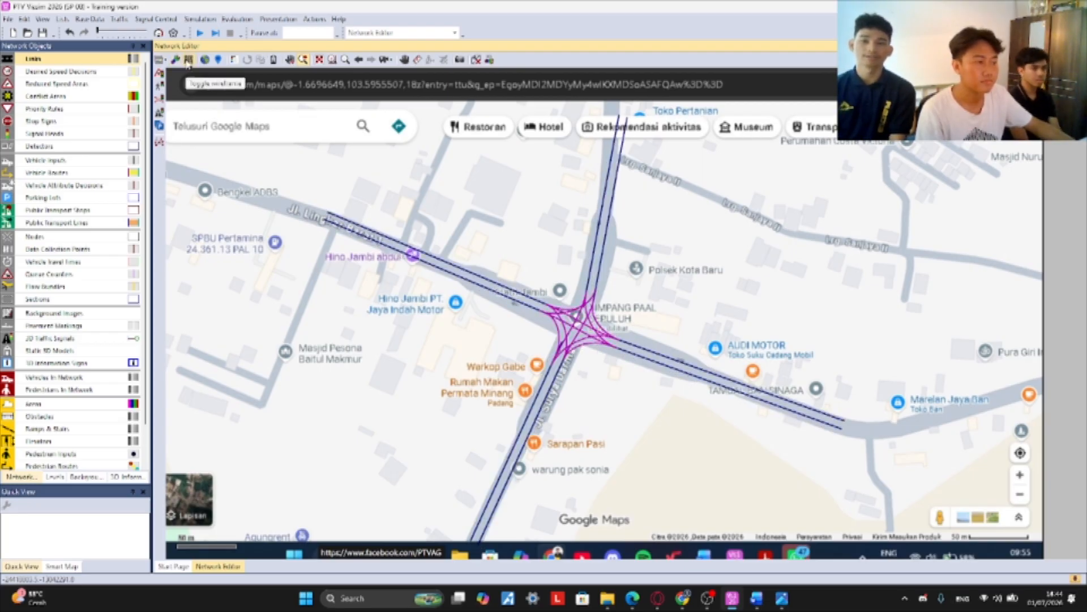
- Switch the network display from wireframe back to solid road surfaces
left_click(188, 60)
left_click(188, 60)
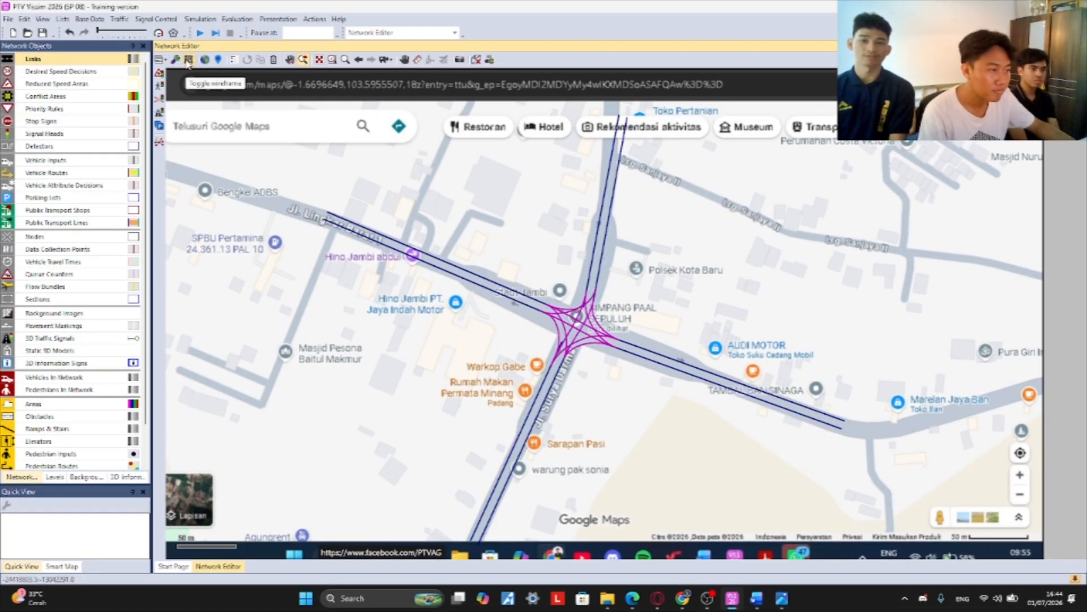
left_click(188, 60)
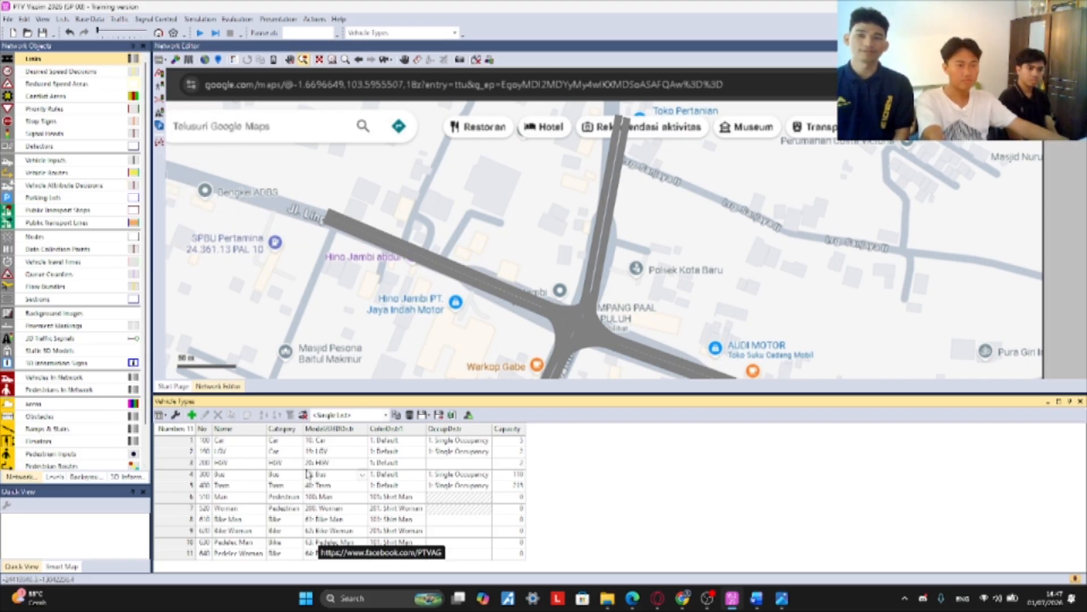
- Bring the network map back into view and shrink the Vehicle Types list to give the map more height
left_click(176, 386)
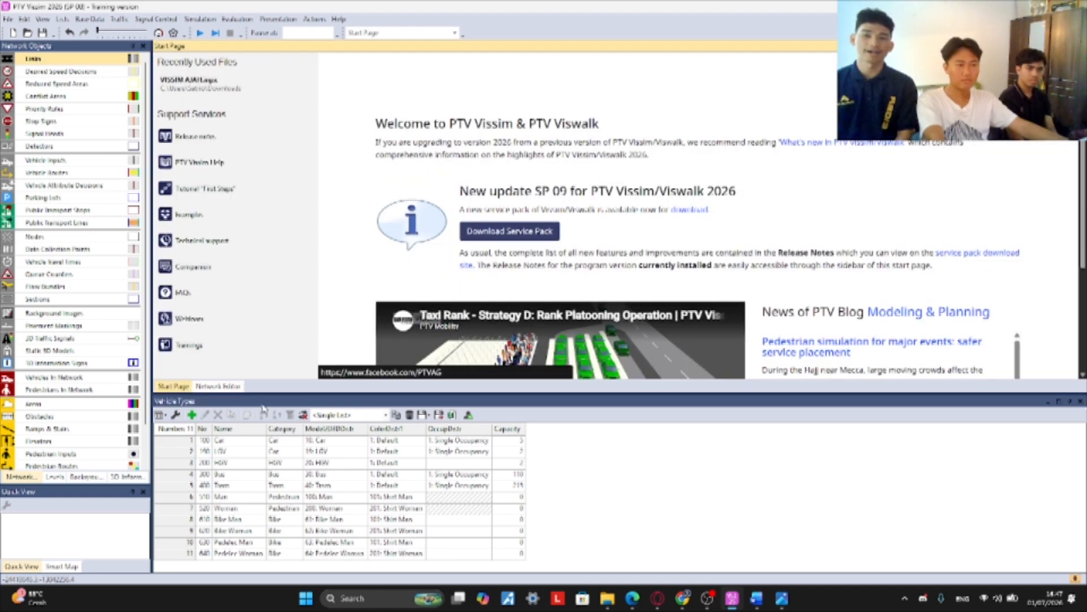
left_click(218, 386)
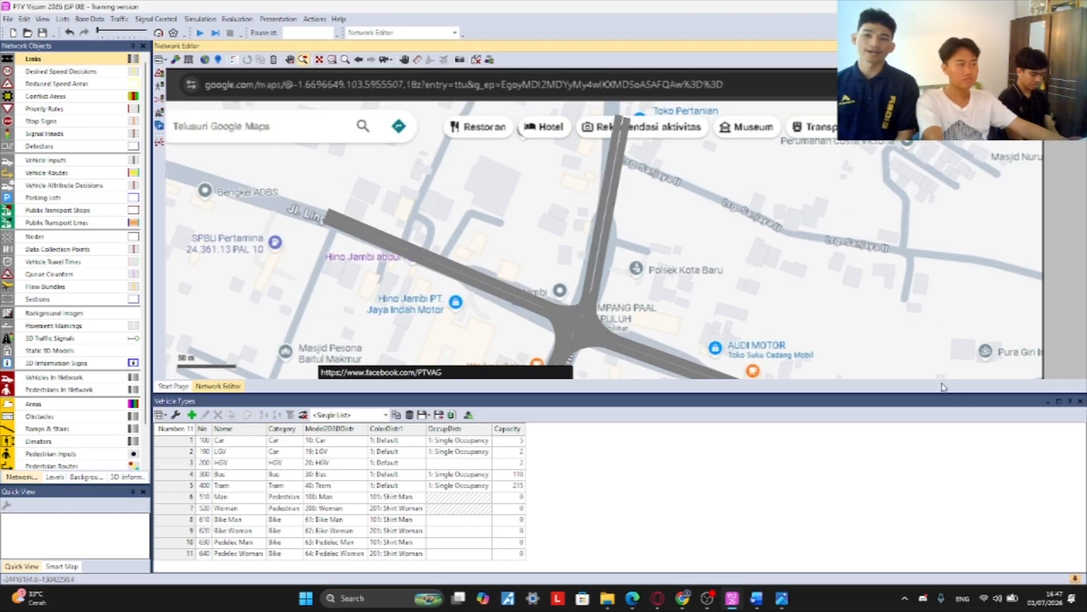
left_click_drag(996, 393, 963, 429)
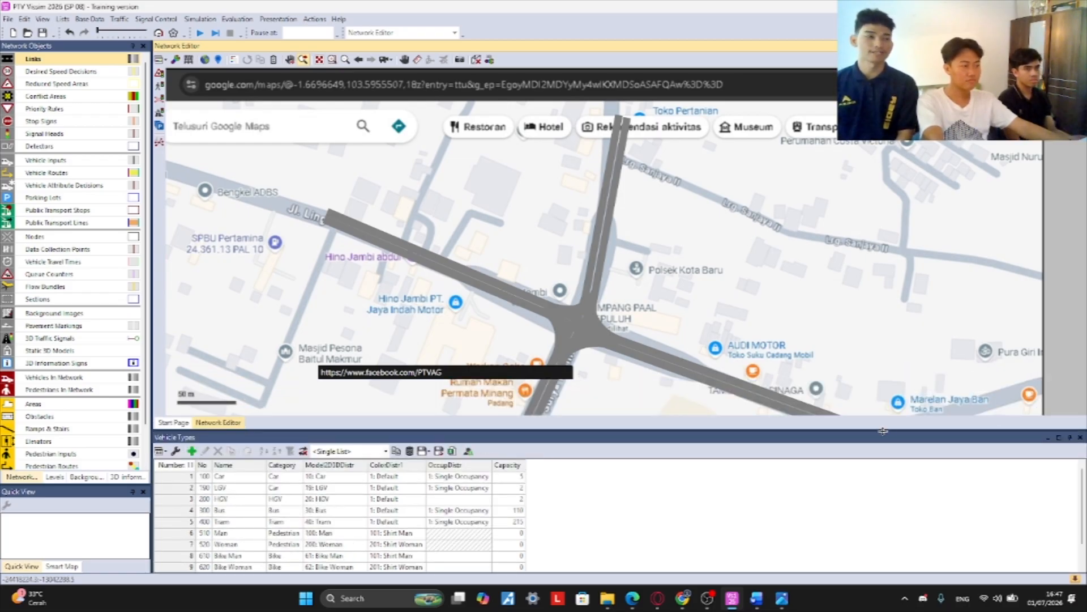
left_click_drag(884, 432, 884, 451)
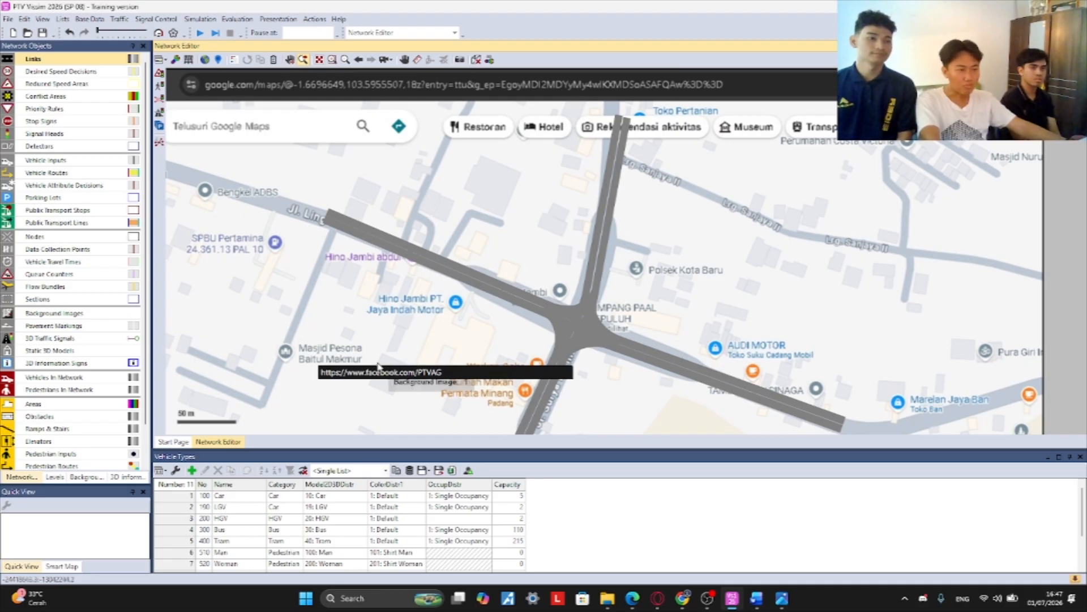
- Open the 2D/3D Models base data and look through the existing vehicle and pedestrian models
left_click(91, 20)
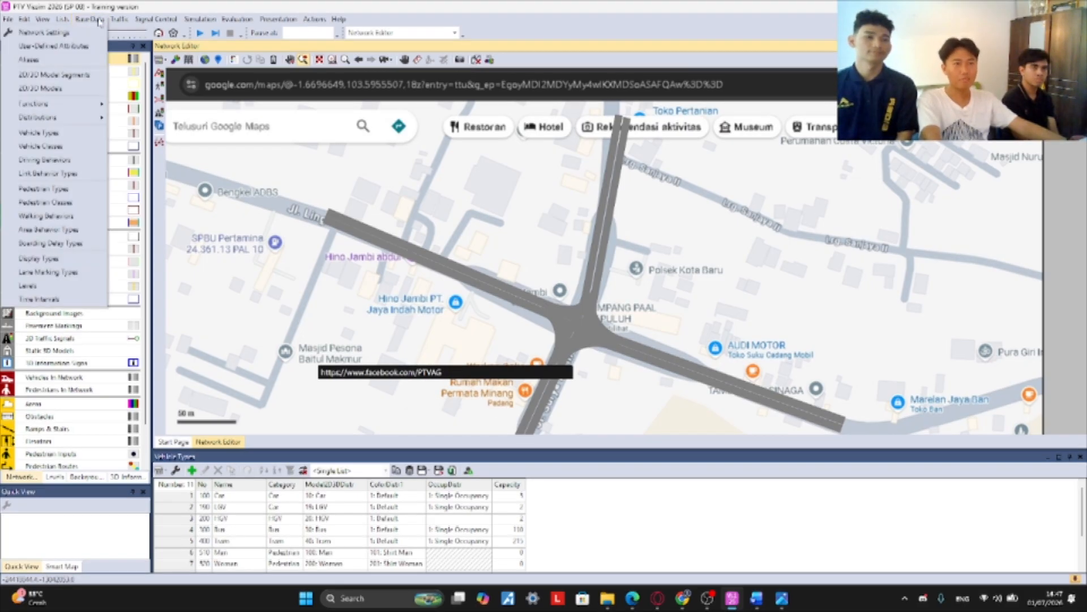
left_click(74, 91)
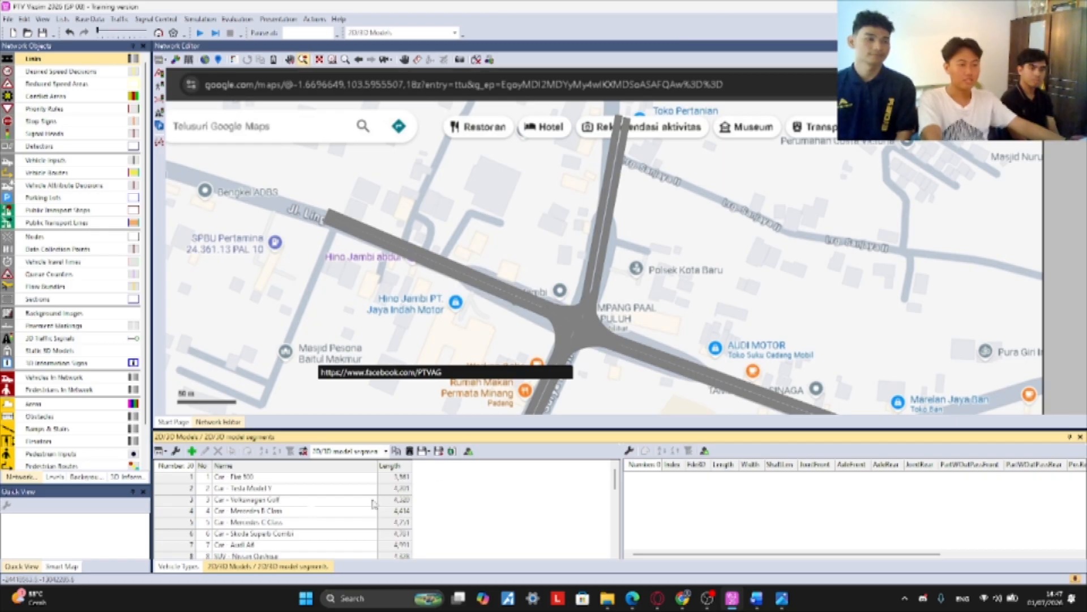
scroll(218, 510, "down", 8)
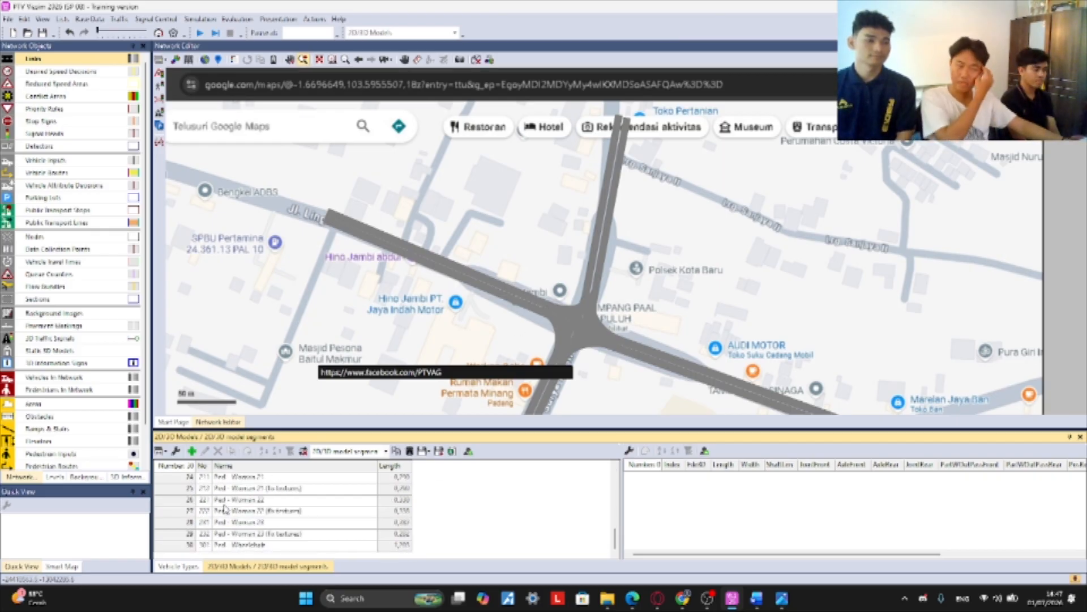
scroll(224, 509, "up", 8)
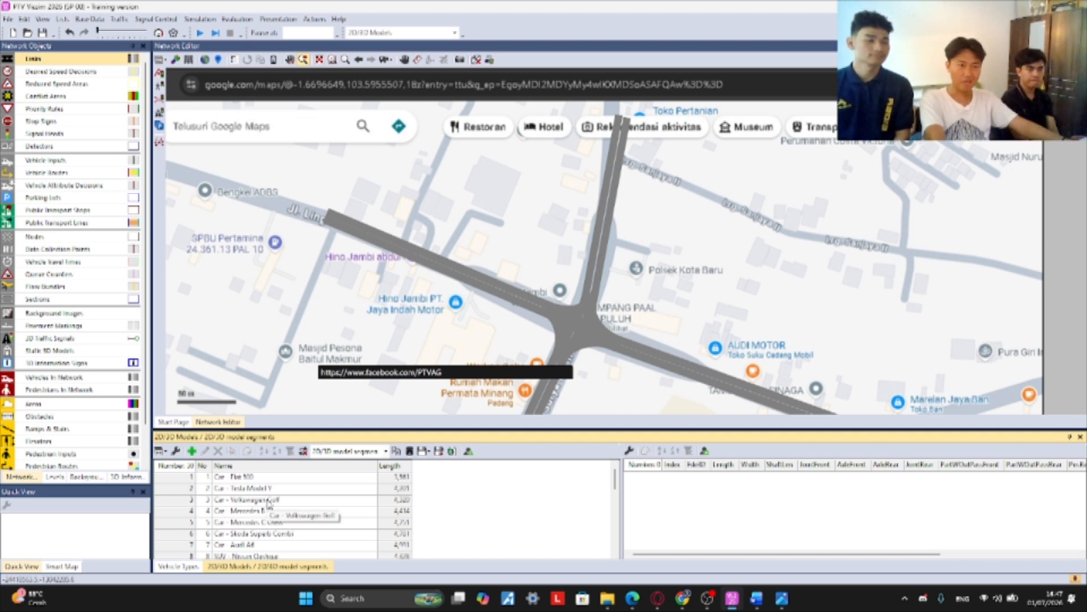
scroll(268, 502, "down", 8)
scroll(268, 502, "up", 8)
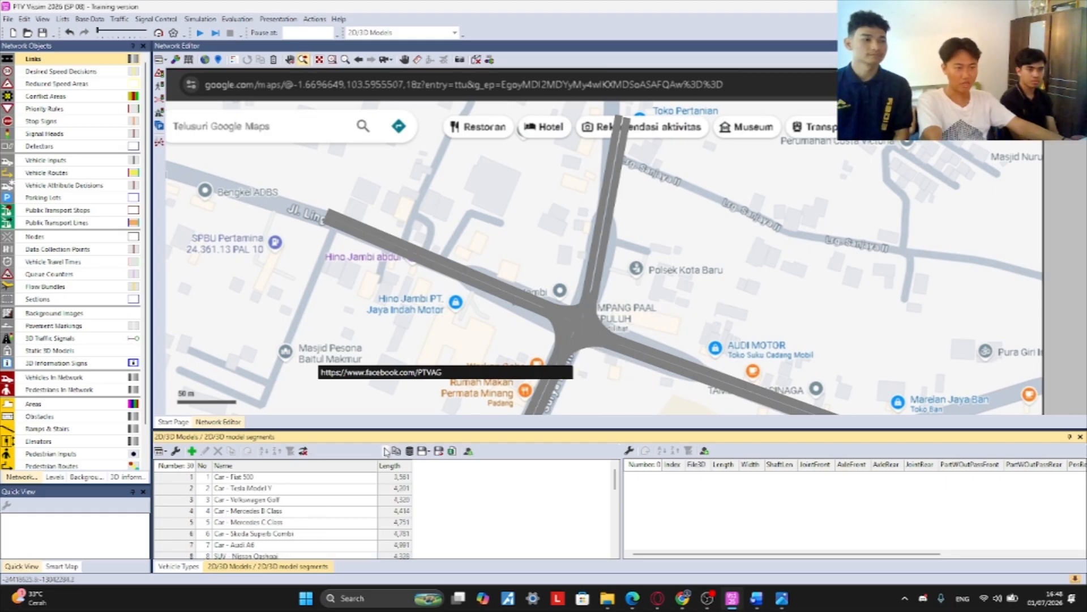
scroll(283, 507, "down", 8)
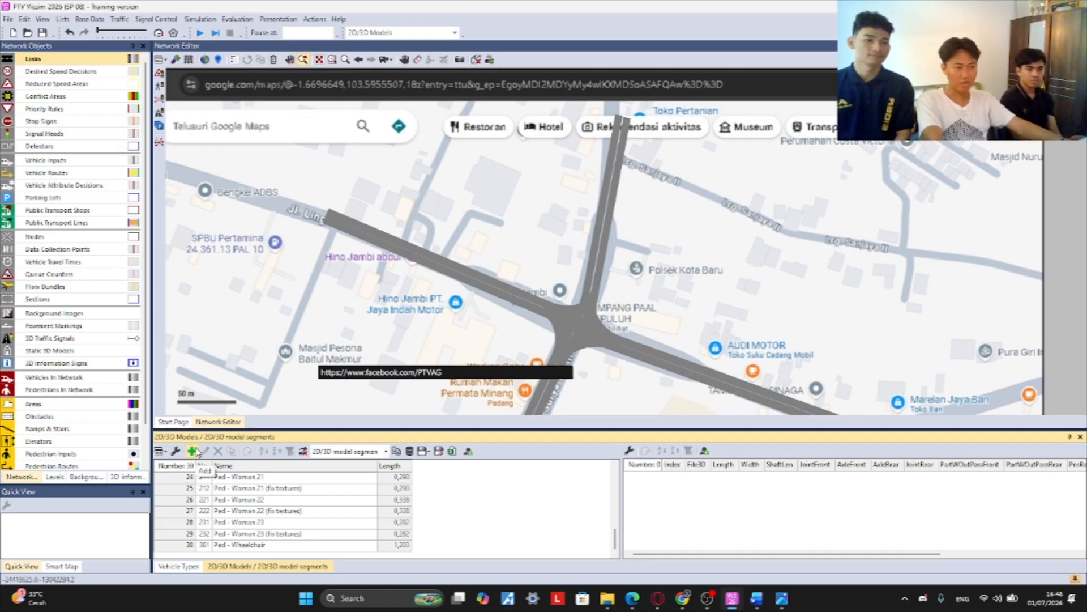
- Start adding a 2D/3D model and browse for its file in C:\Program Files\PTV Vision
left_click(193, 451)
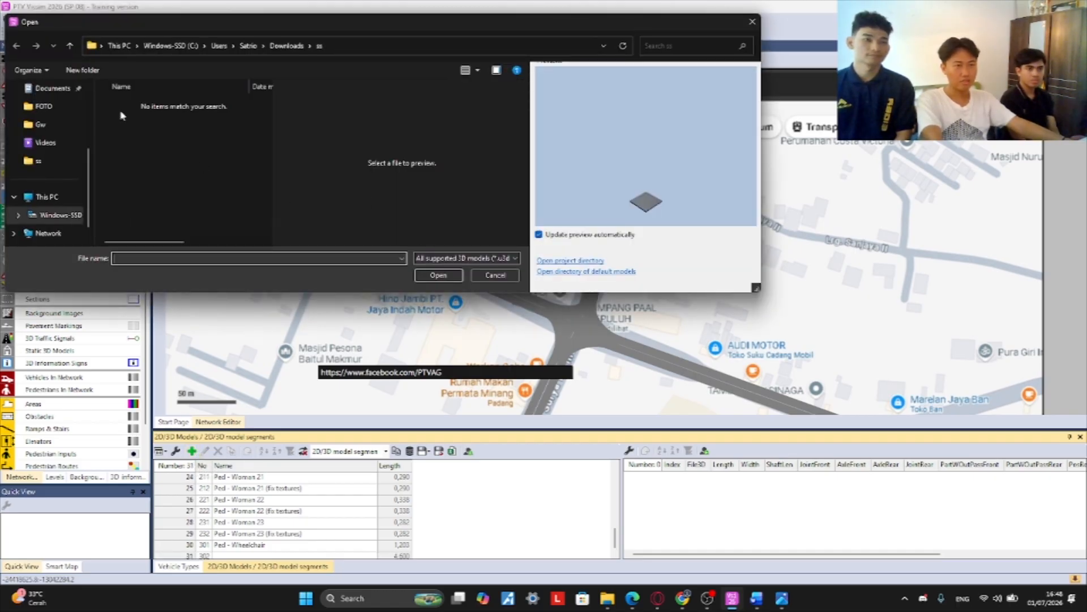
left_click(59, 193)
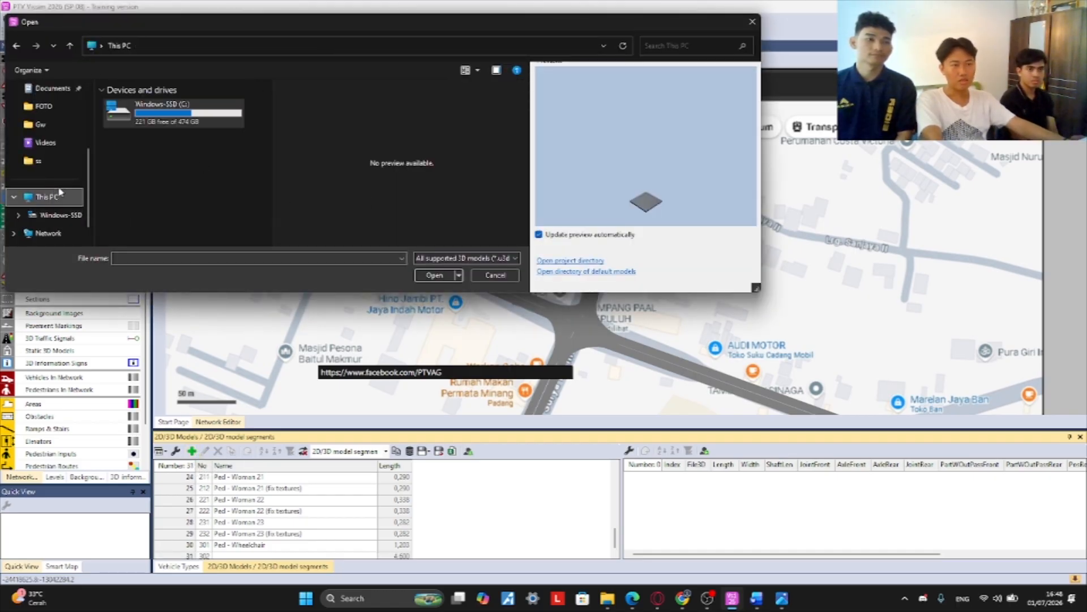
double_click(170, 110)
scroll(173, 179, "down", 2)
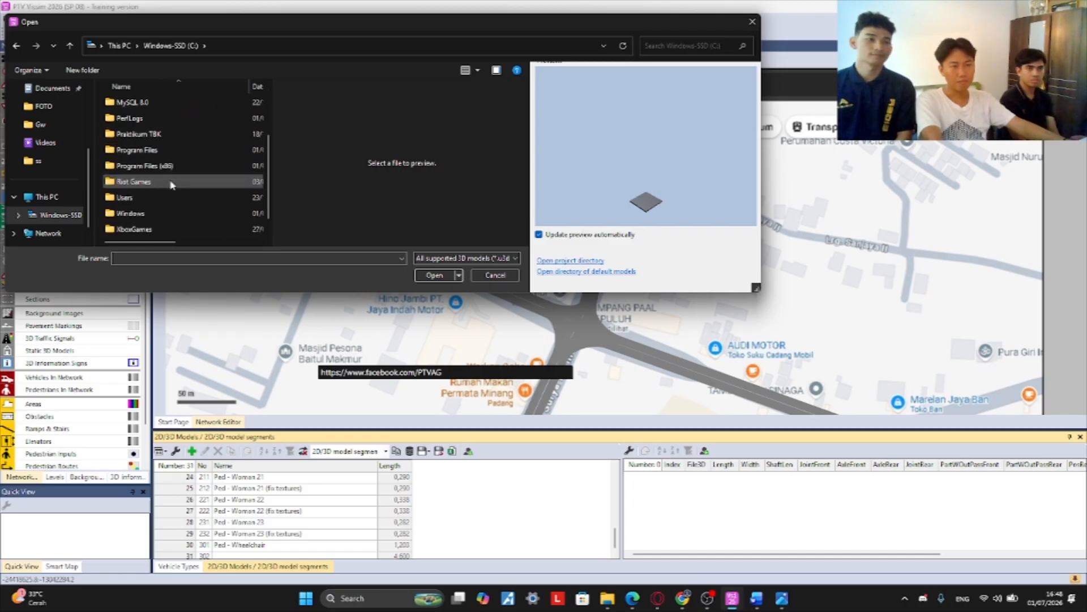
double_click(170, 150)
scroll(187, 158, "down", 10)
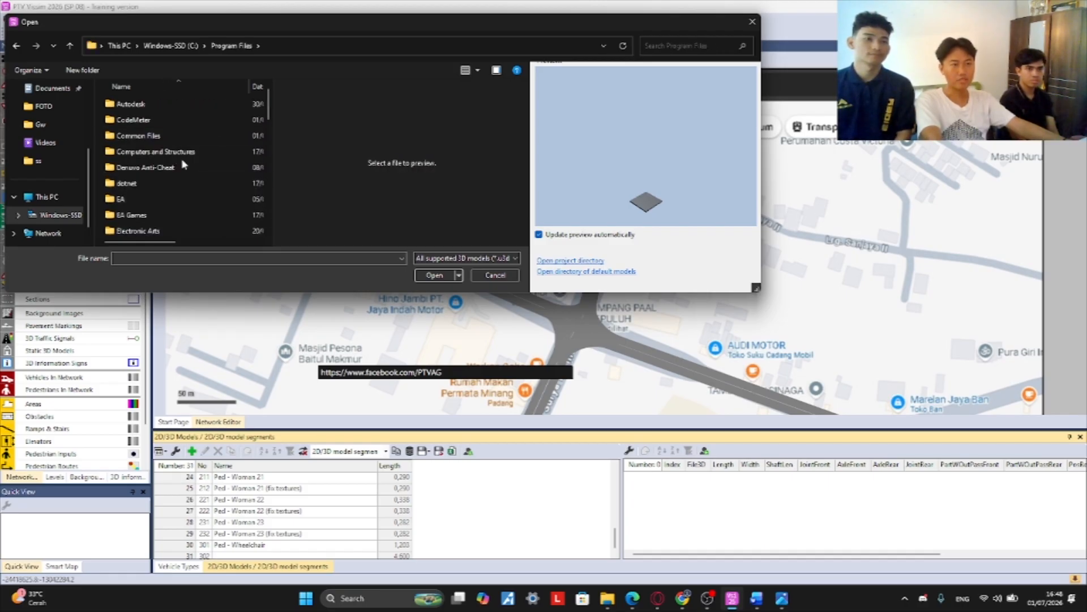
scroll(154, 183, "up", 2)
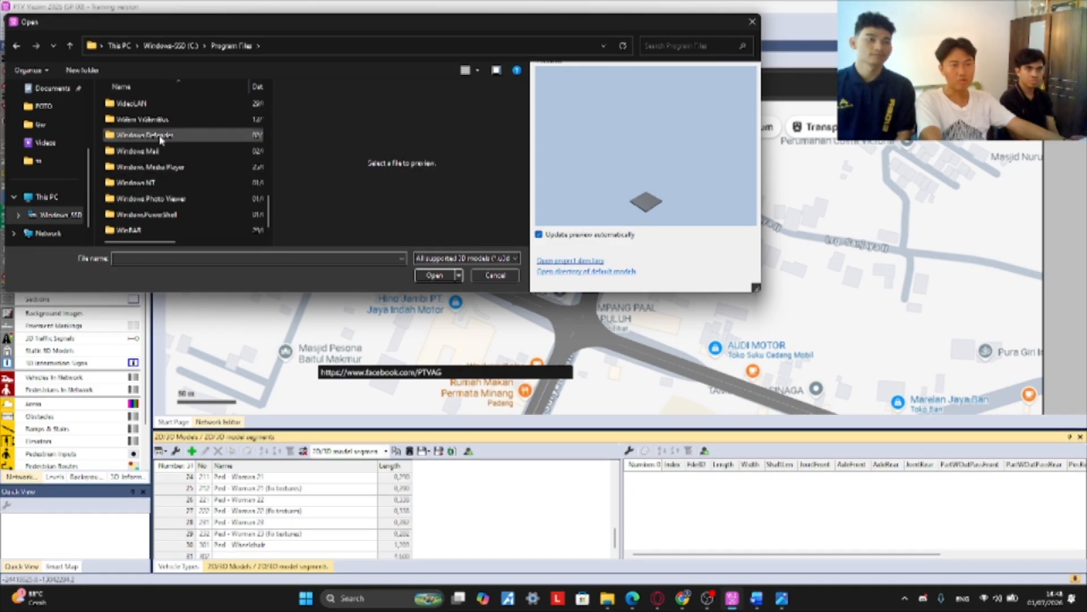
double_click(164, 150)
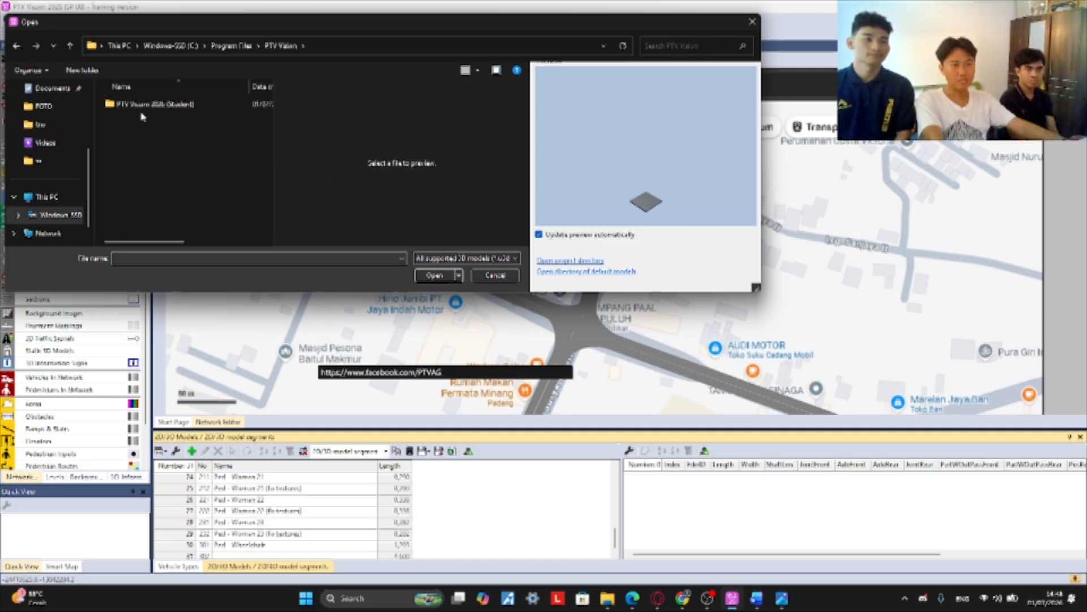
- Open the installation's Exe\3DModels\Vehicles\Road folder to reach the road vehicle model files
double_click(187, 105)
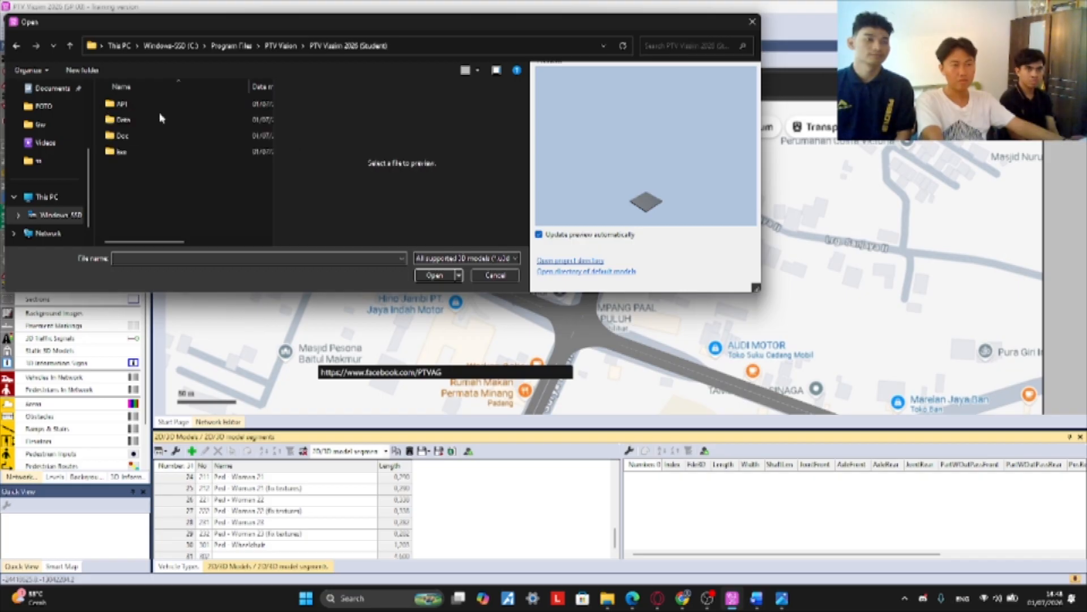
double_click(156, 154)
double_click(148, 105)
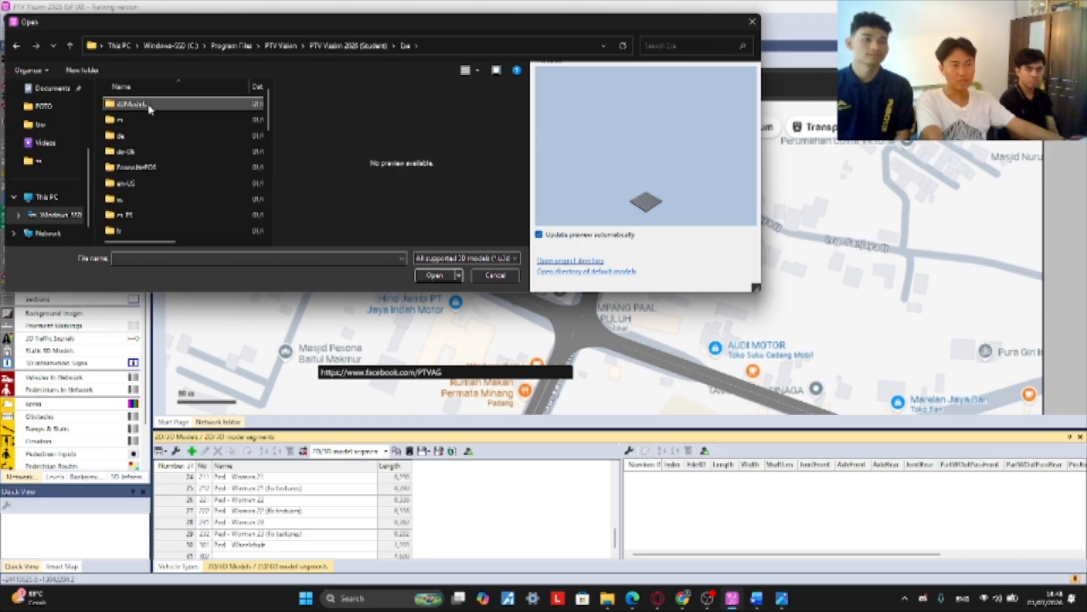
double_click(164, 183)
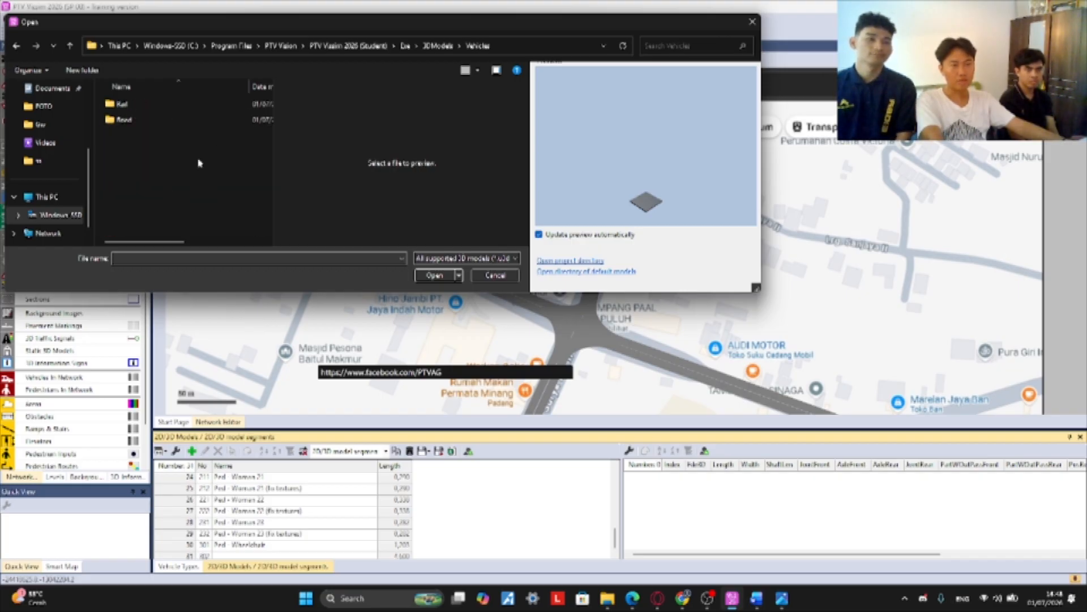
left_click(175, 122)
double_click(175, 121)
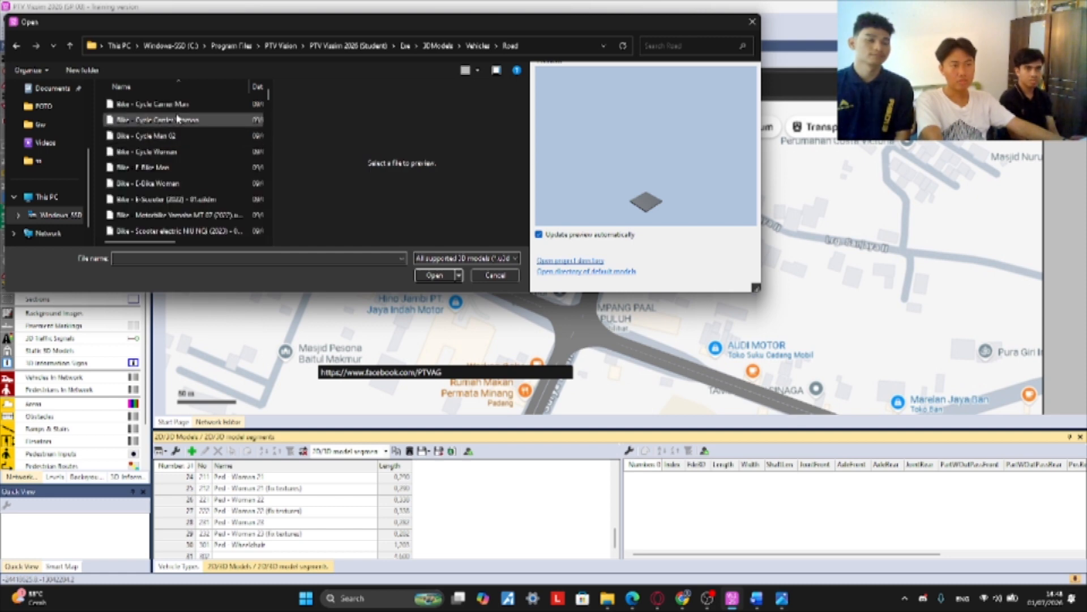
- Preview the bicycle, e-bike, scooter and bus models in the Road folder and look through the remaining vehicle files
left_click(170, 104)
left_click(119, 122)
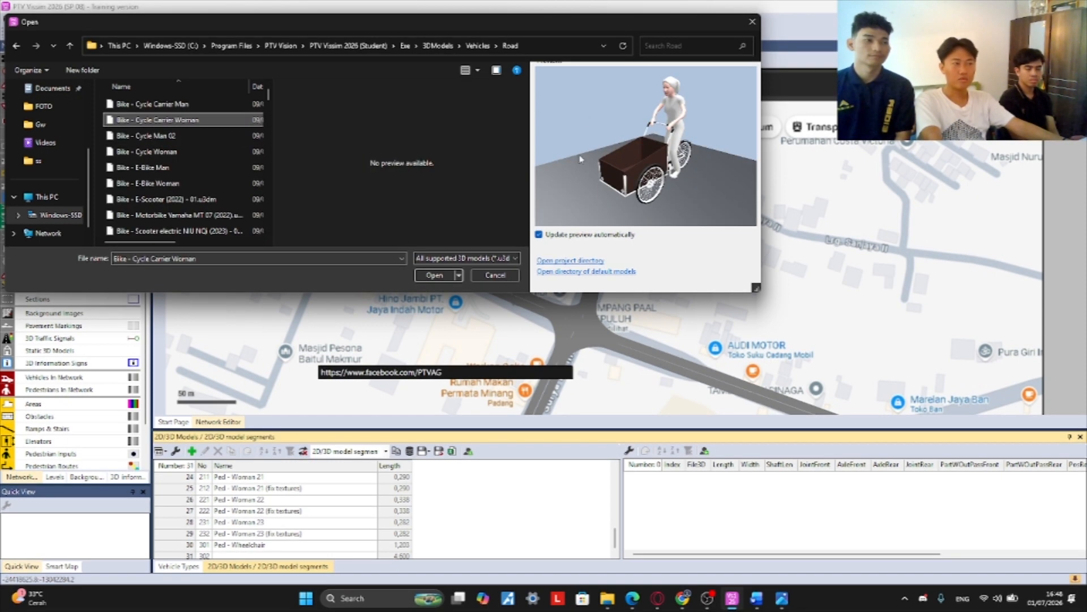
left_click(184, 136)
left_click(184, 152)
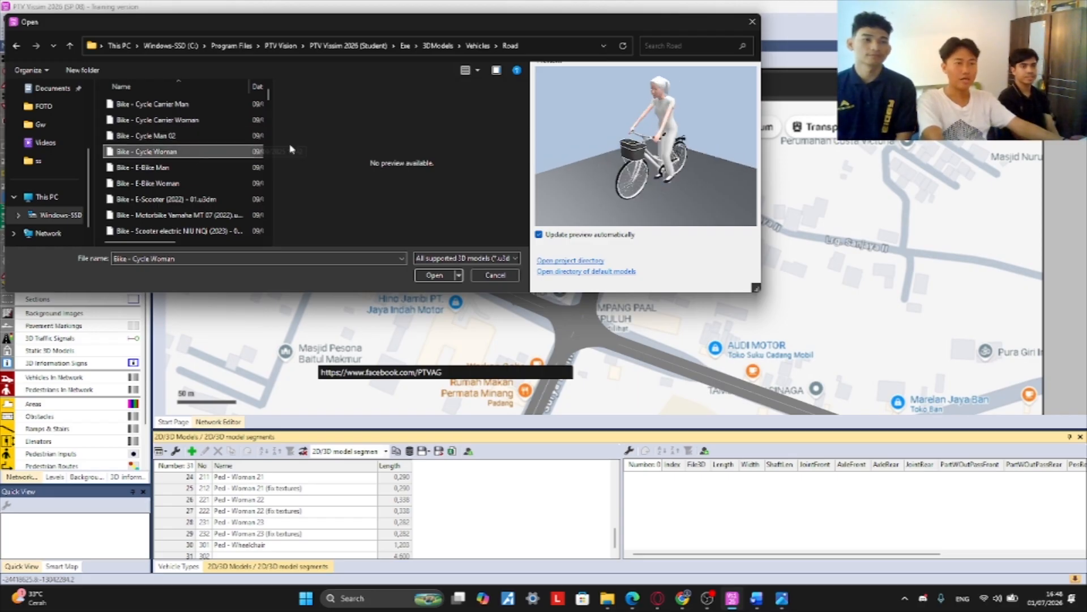
left_click(199, 167)
left_click(213, 183)
left_click(230, 199)
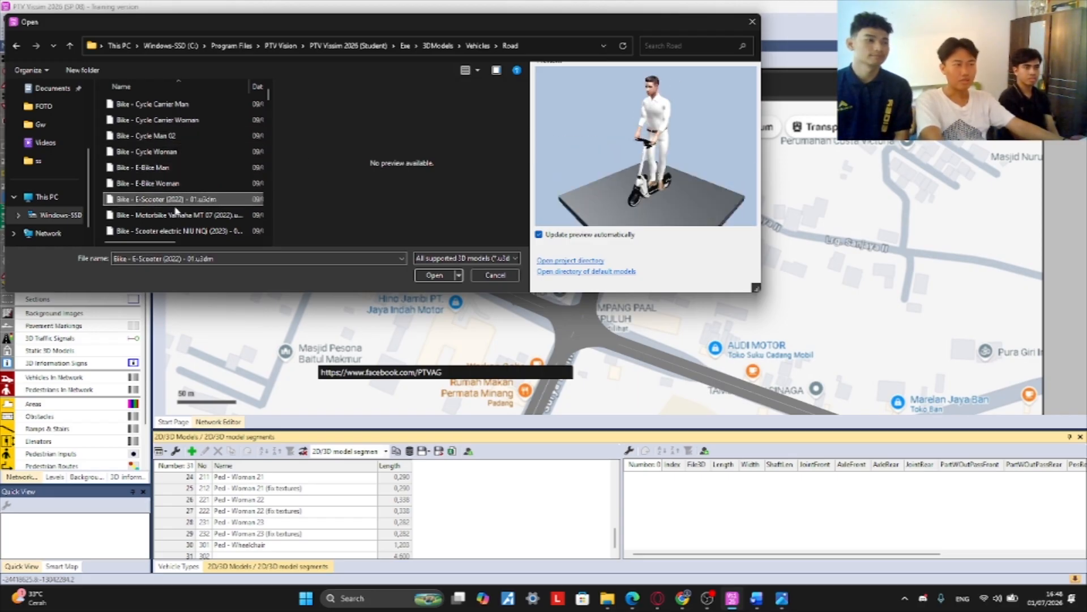
scroll(181, 212, "down", 1)
left_click(209, 197)
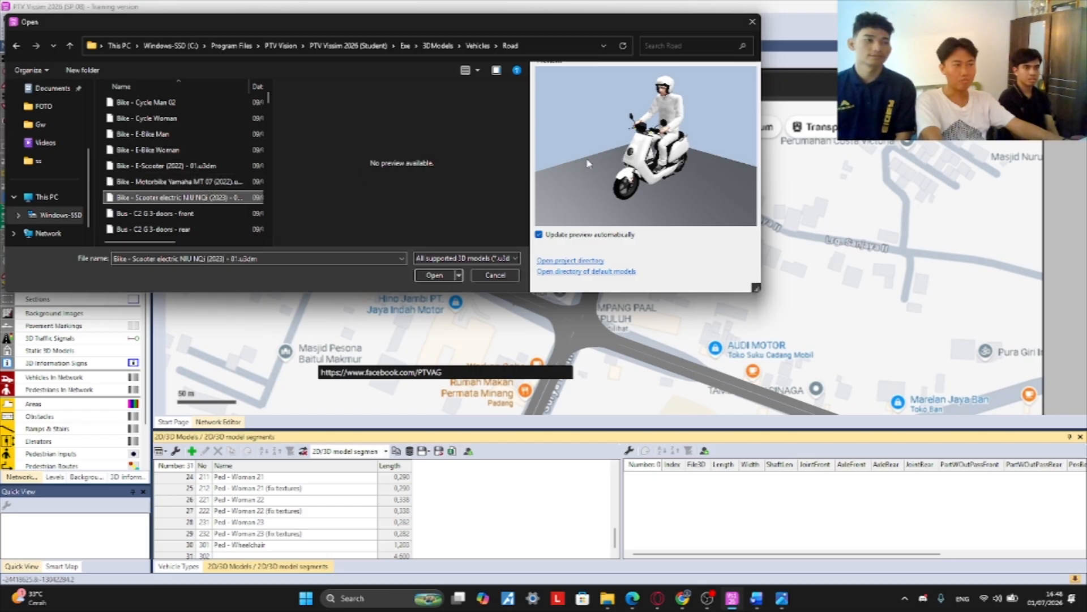
scroll(56, 201, "down", 1)
scroll(170, 184, "down", 8)
scroll(164, 179, "up", 6)
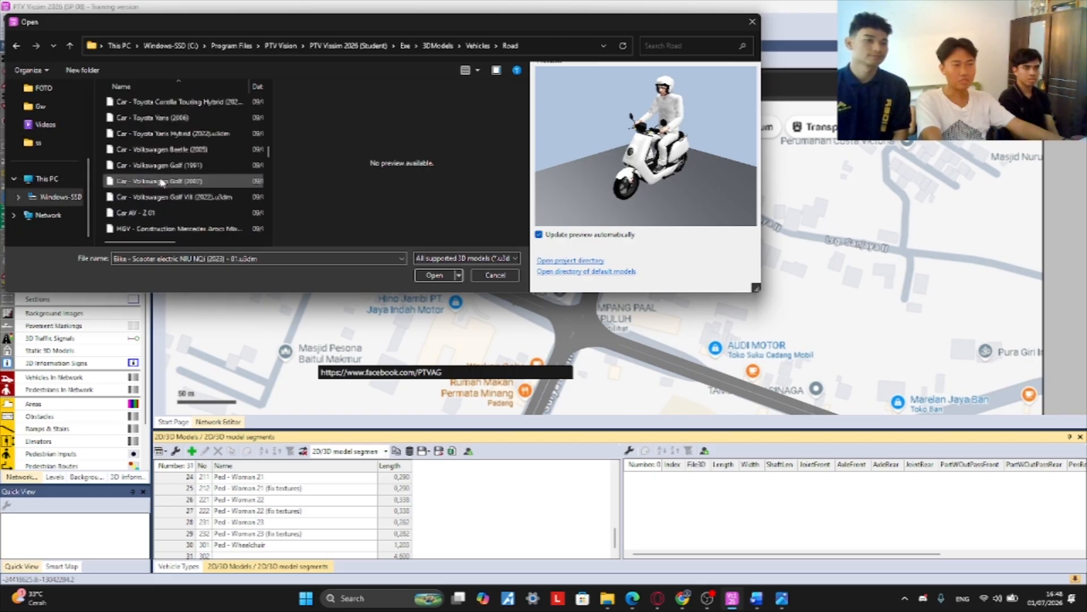
scroll(170, 165, "up", 2)
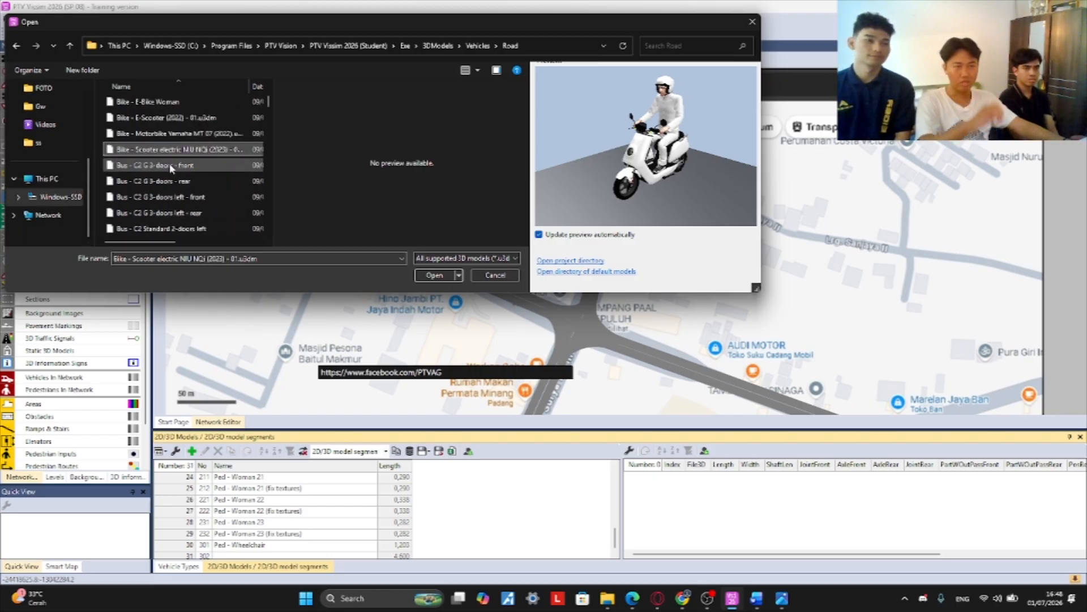
scroll(170, 165, "up", 2)
scroll(173, 166, "down", 2)
left_click(176, 166)
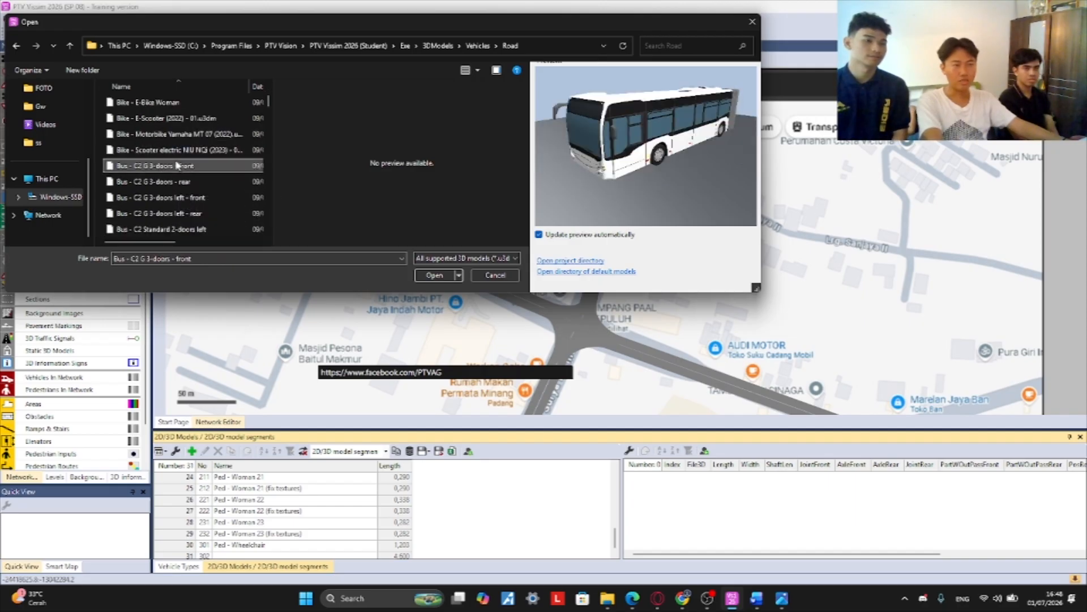
- Add the Bike - Motorbike Yamaha MT 07 (2022) file as a new 2D/3D model with its default settings
left_click(207, 118)
left_click(210, 135)
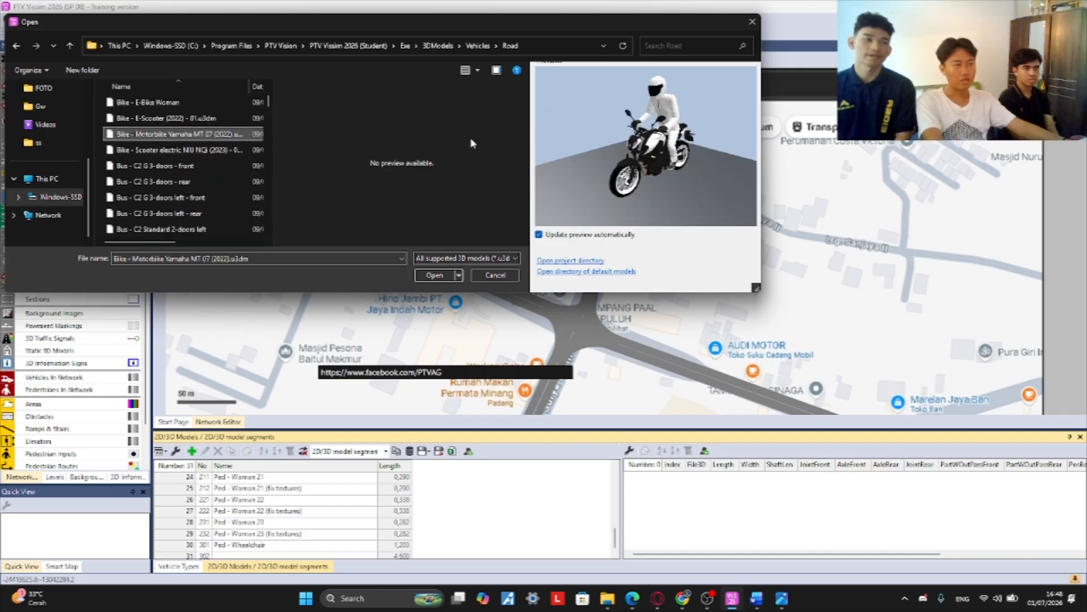
left_click(445, 277)
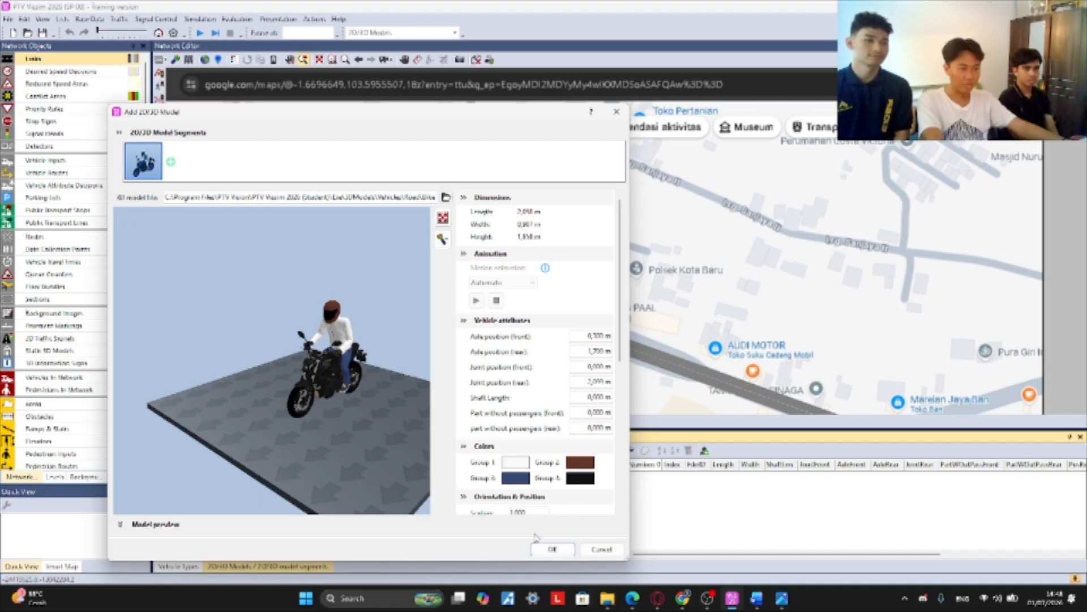
left_click(552, 549)
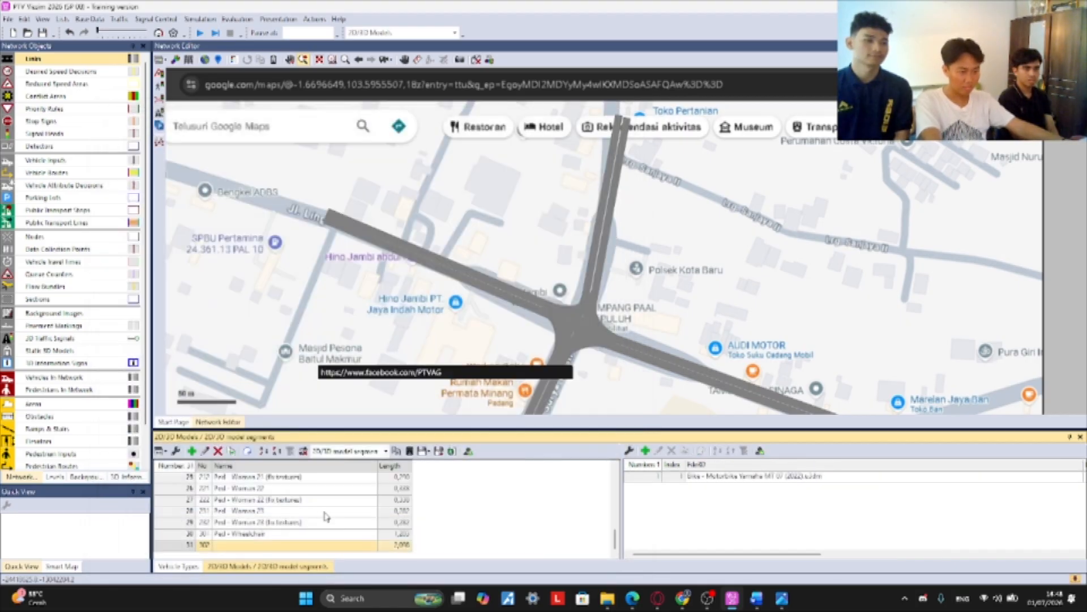
- Name the new motorbike model MOTORCYCLE in the 2D/3D Models list
left_click(253, 543)
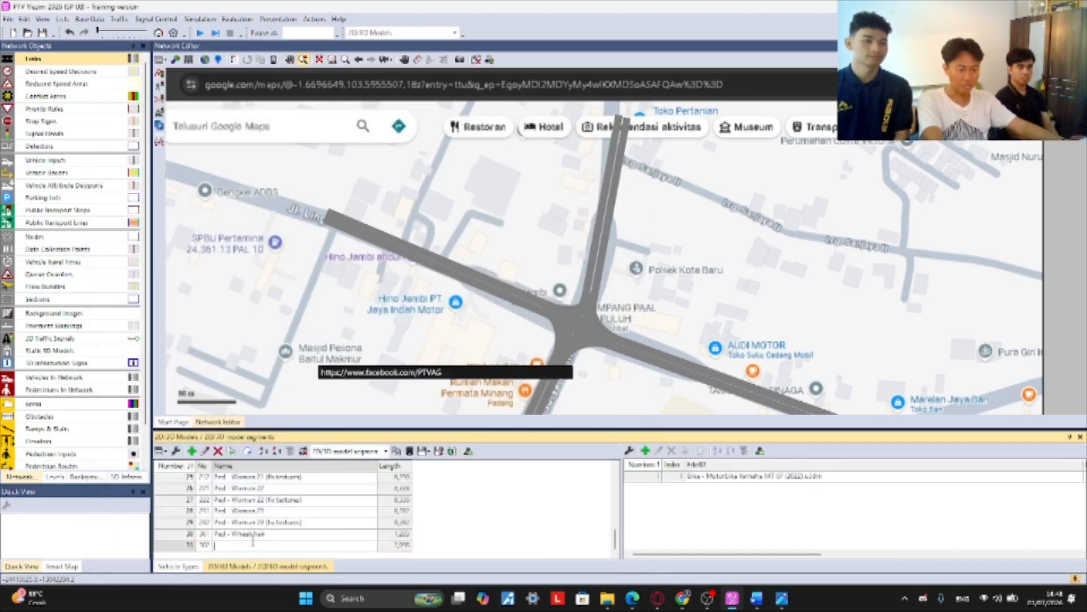
type("MOTORCYCLE")
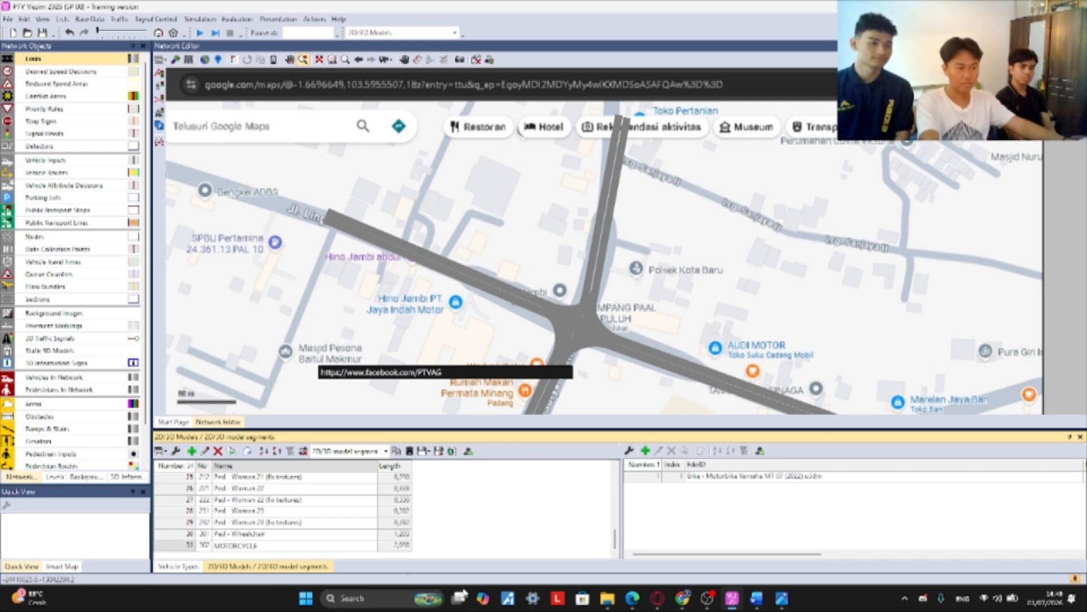
left_click(524, 517)
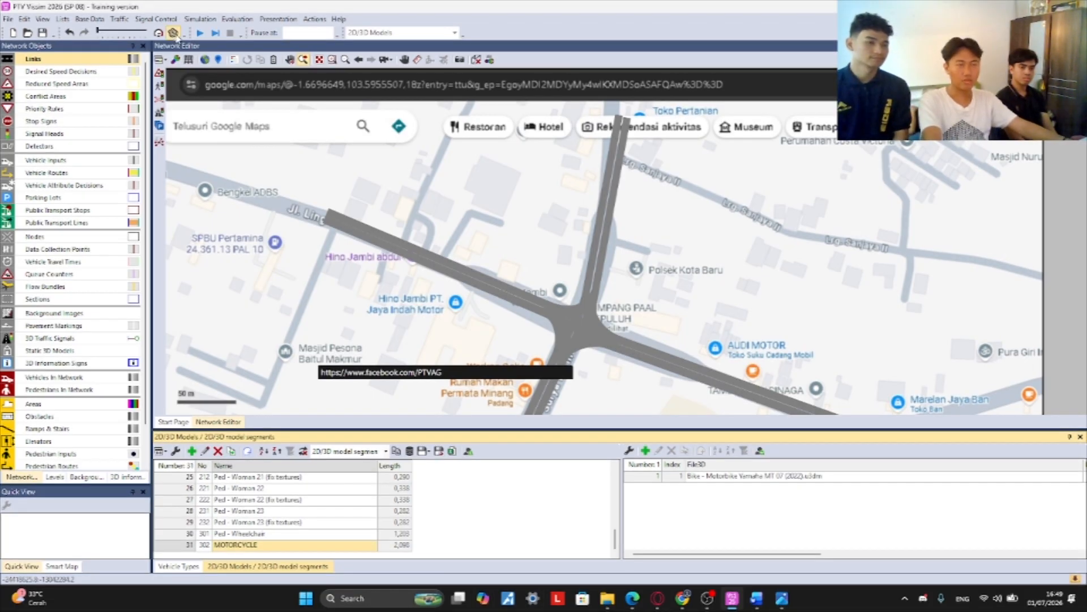
- Open the 2D/3D Model Distributions list from the base data and add a new distribution named MC
left_click(104, 21)
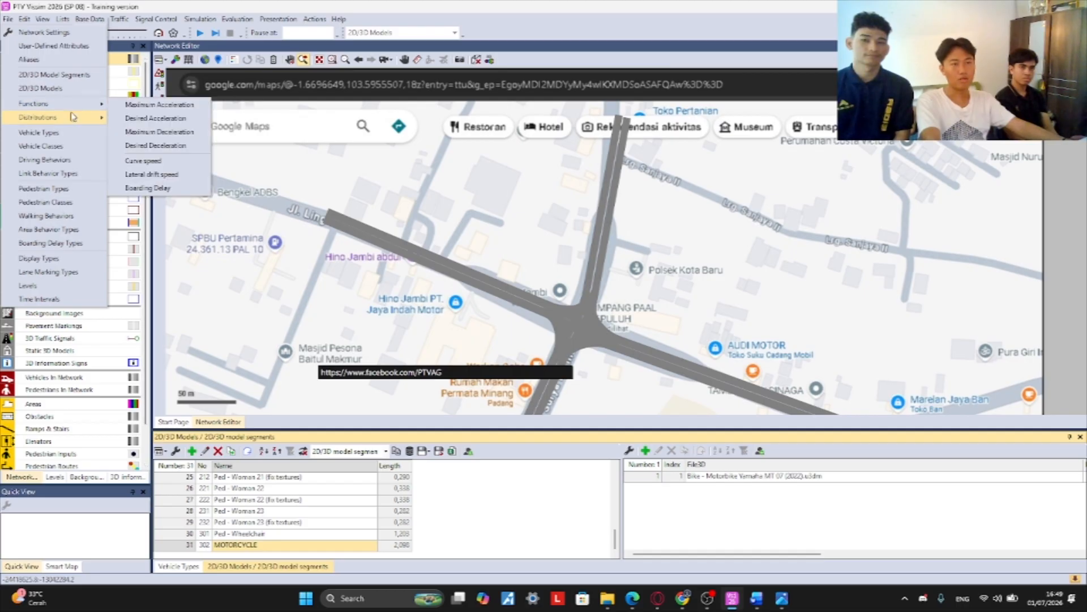
mouse_move(64, 122)
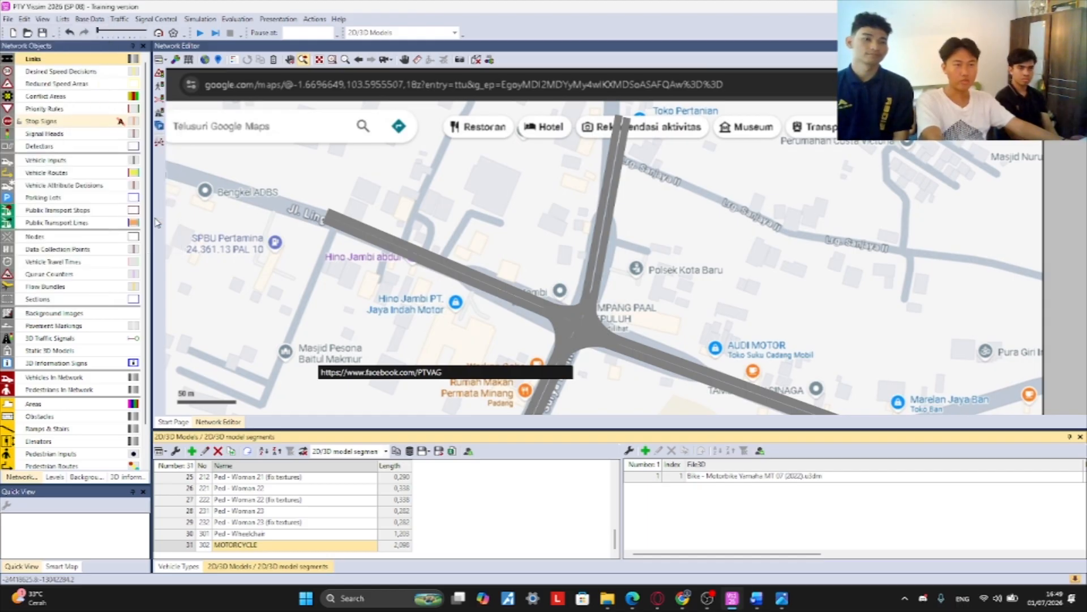
left_click(145, 217)
scroll(299, 520, "down", 1)
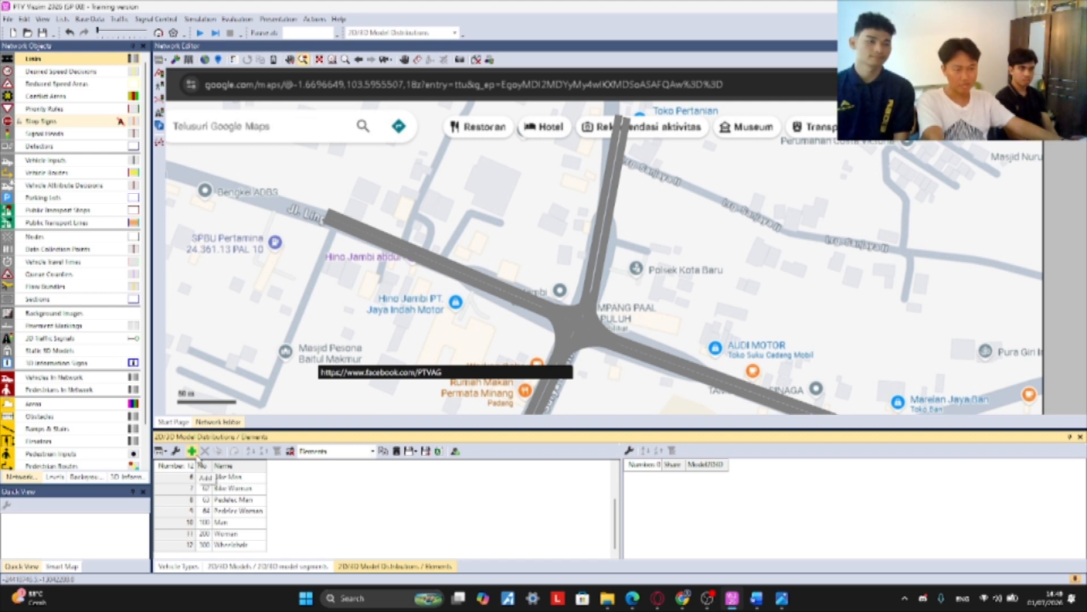
left_click(193, 451)
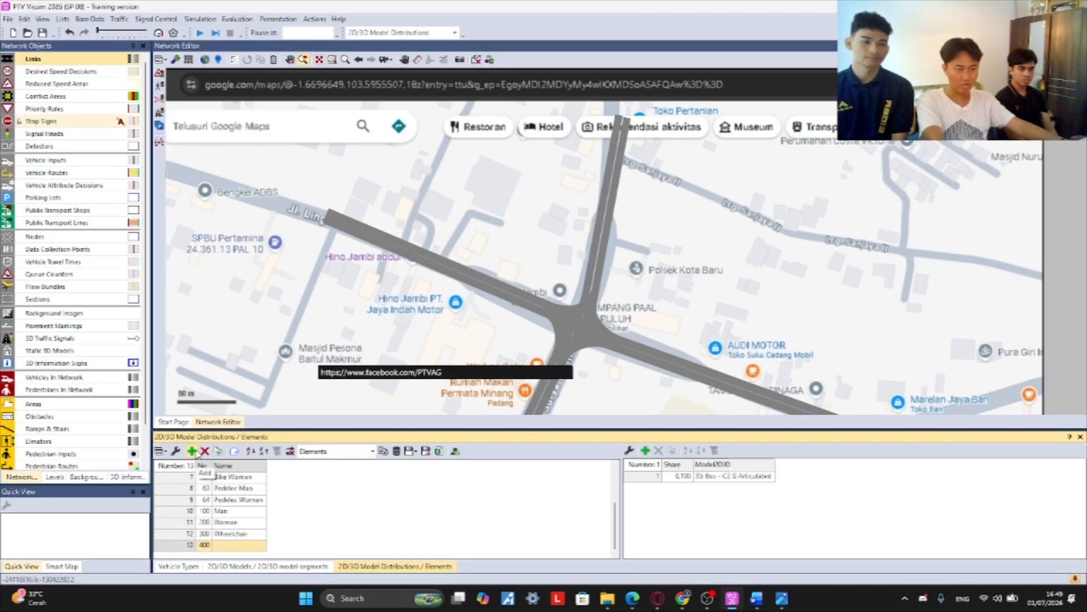
left_click(230, 546)
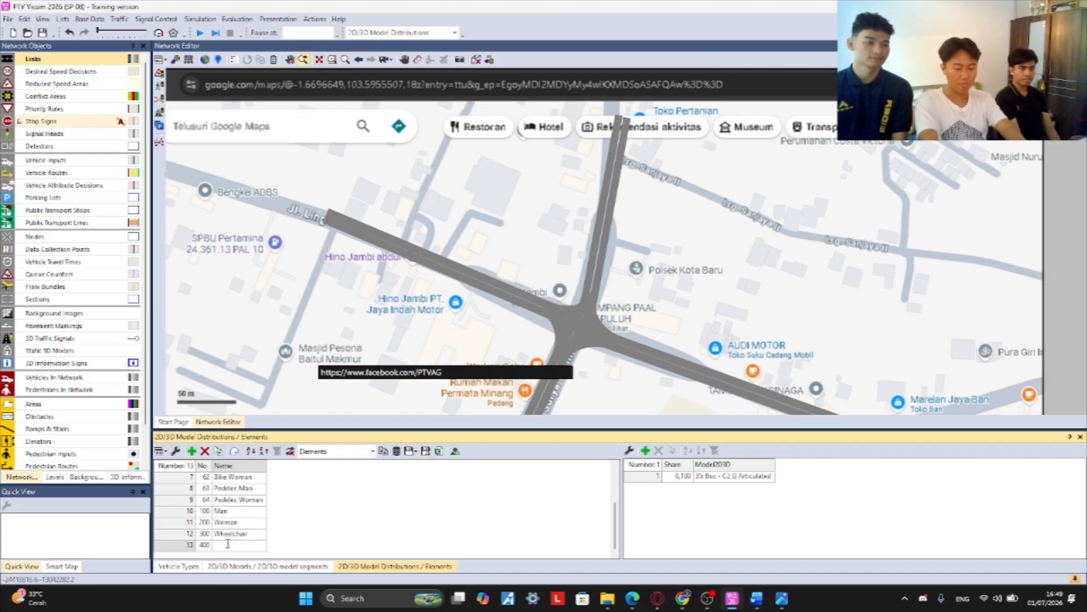
type("MC")
key("Return")
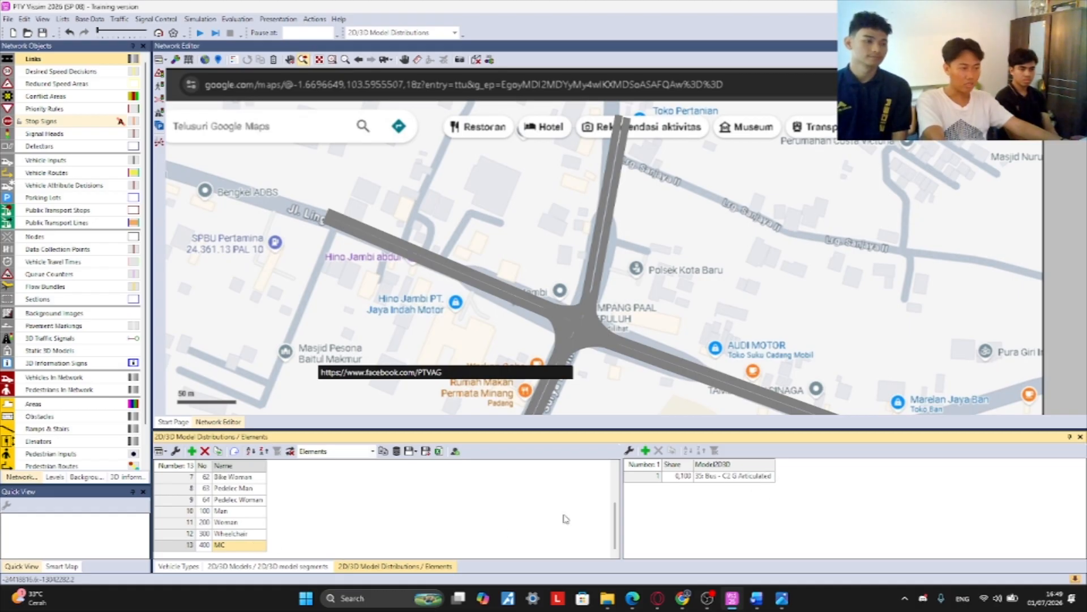
right_click(241, 548)
left_click(467, 509)
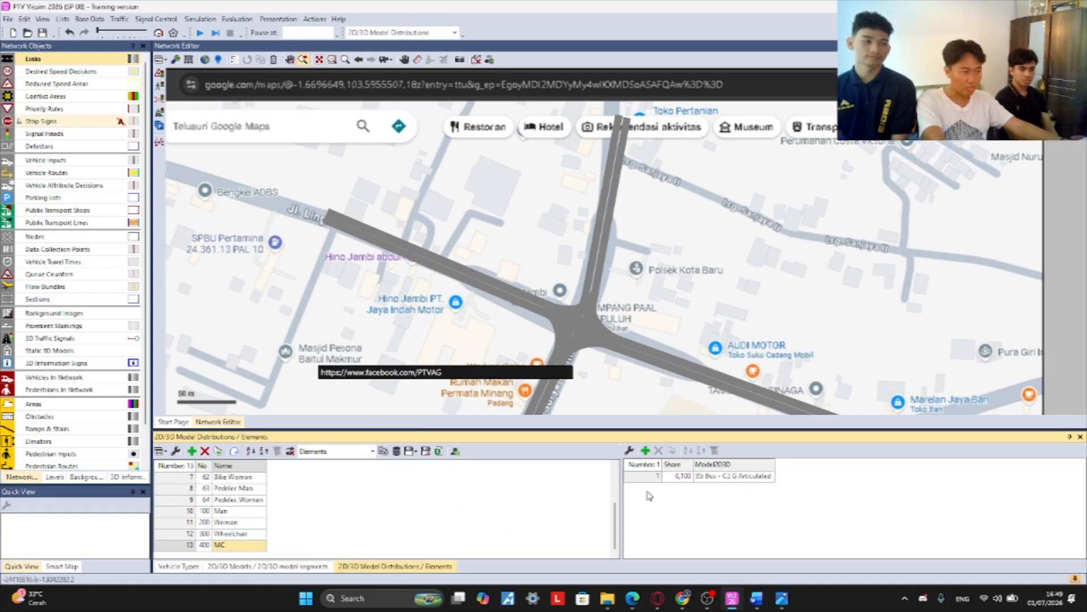
- Set the model of the MC distribution's first element to MOTORCYCLE
left_click(703, 479)
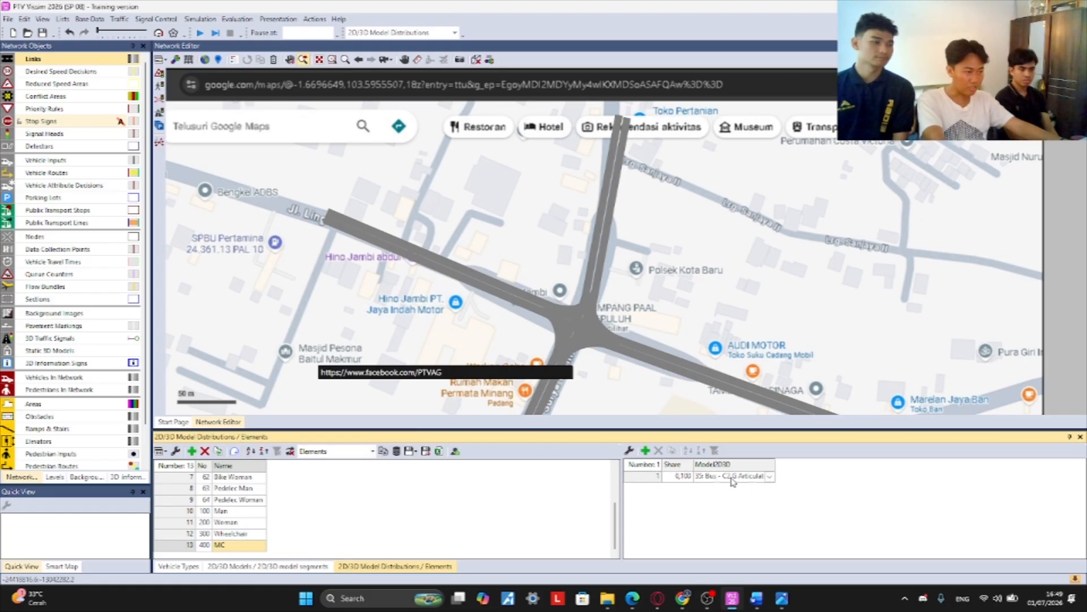
left_click(666, 492)
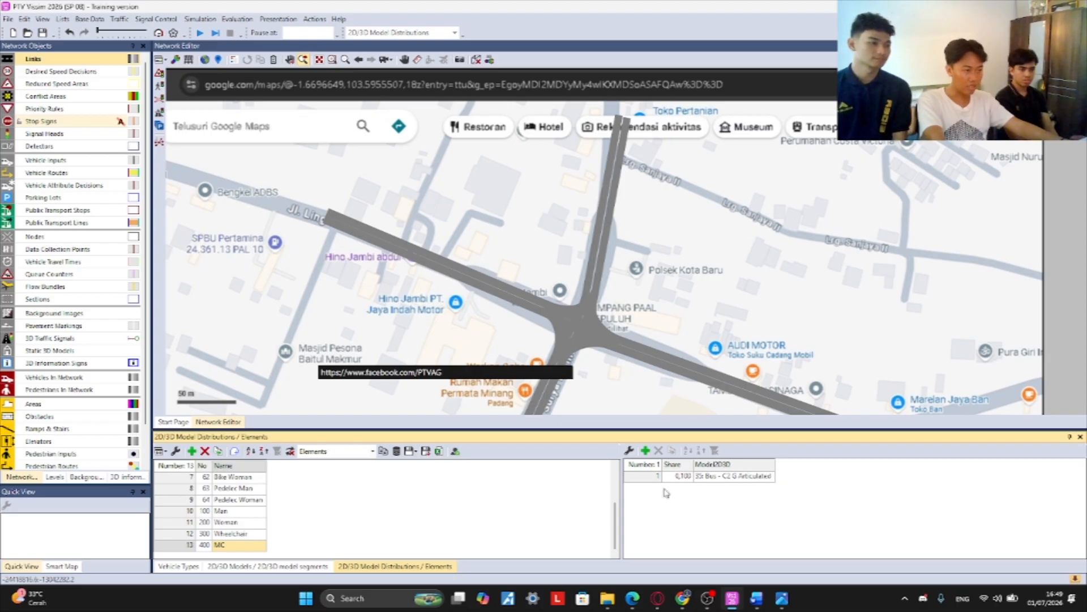
left_click(695, 480)
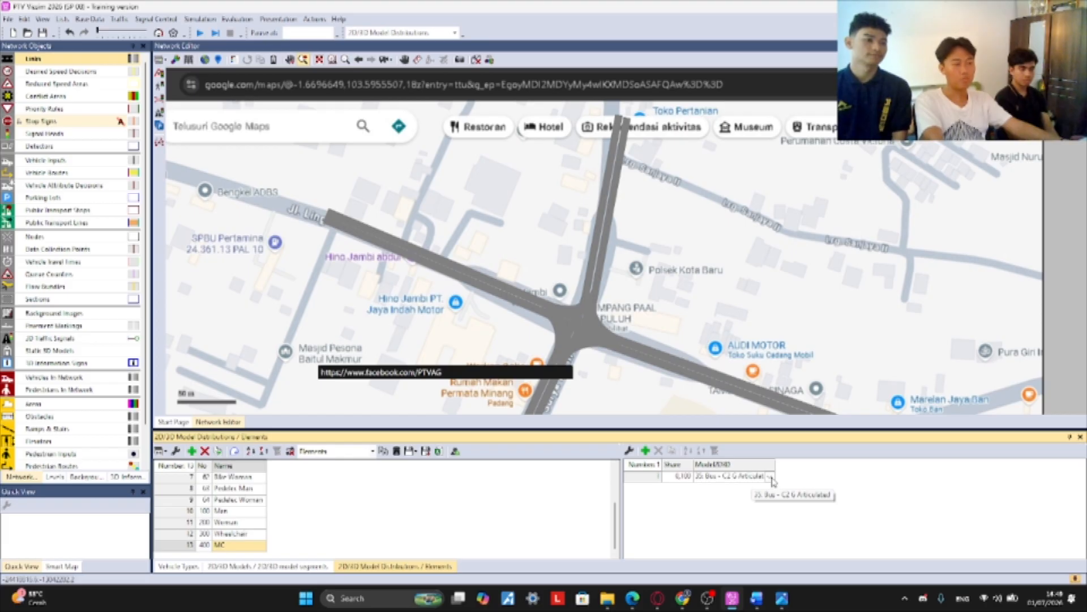
left_click(771, 479)
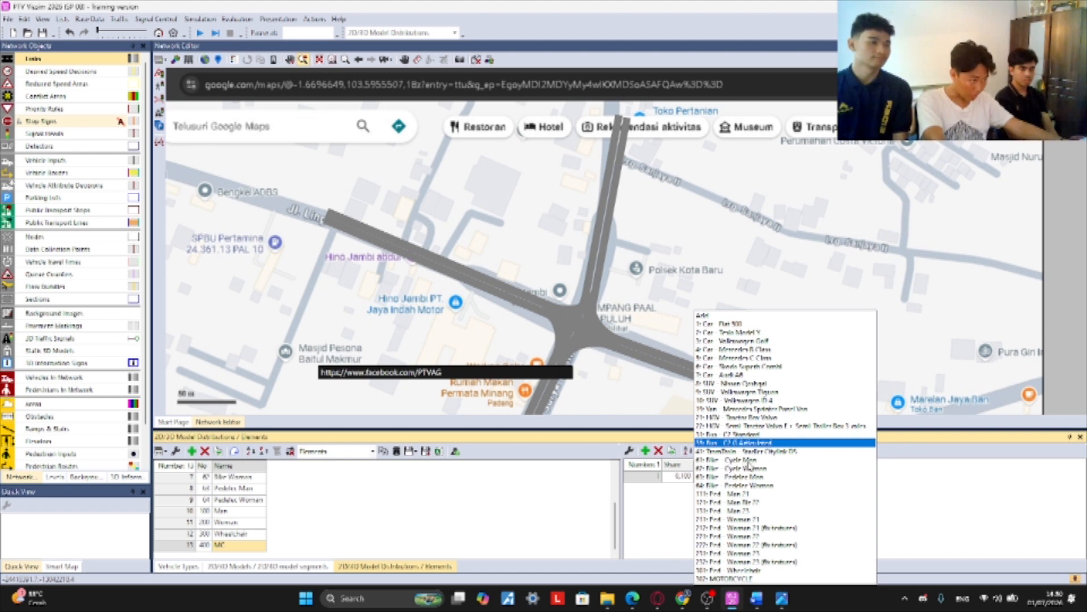
left_click(749, 460)
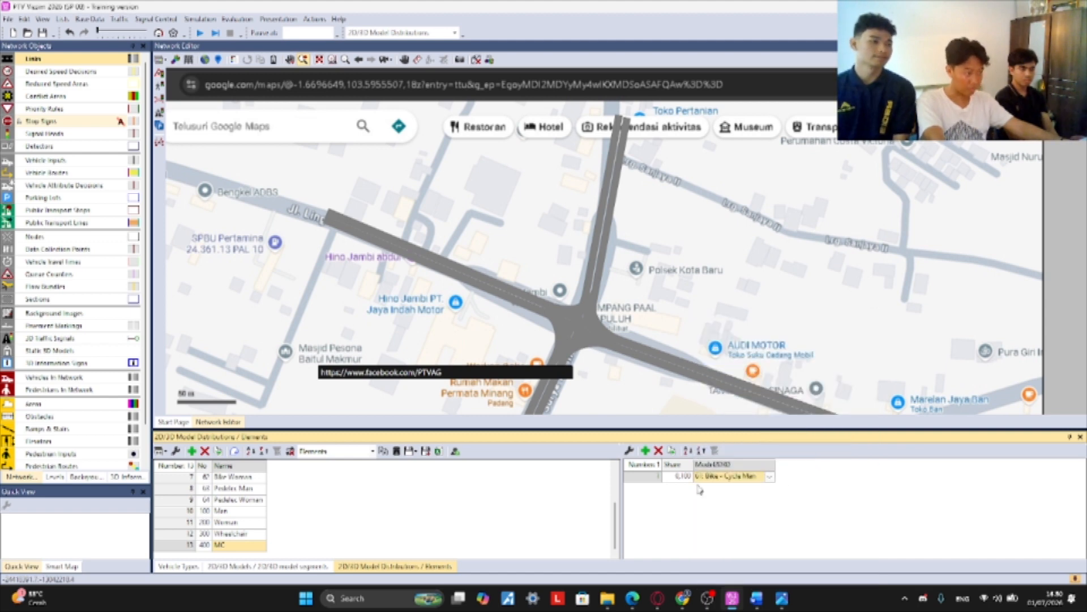
left_click(770, 478)
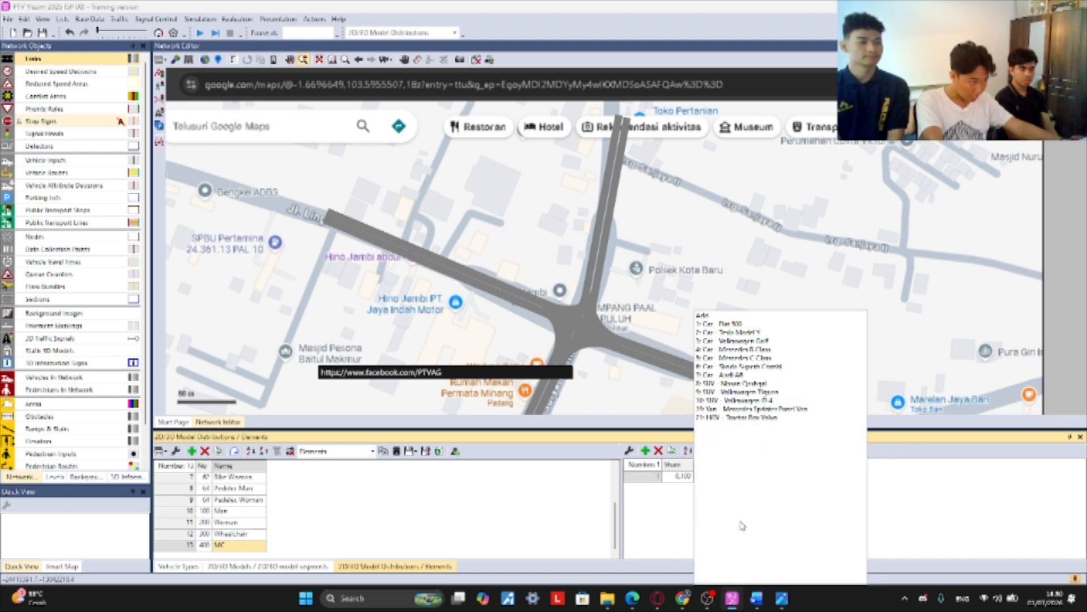
left_click(747, 578)
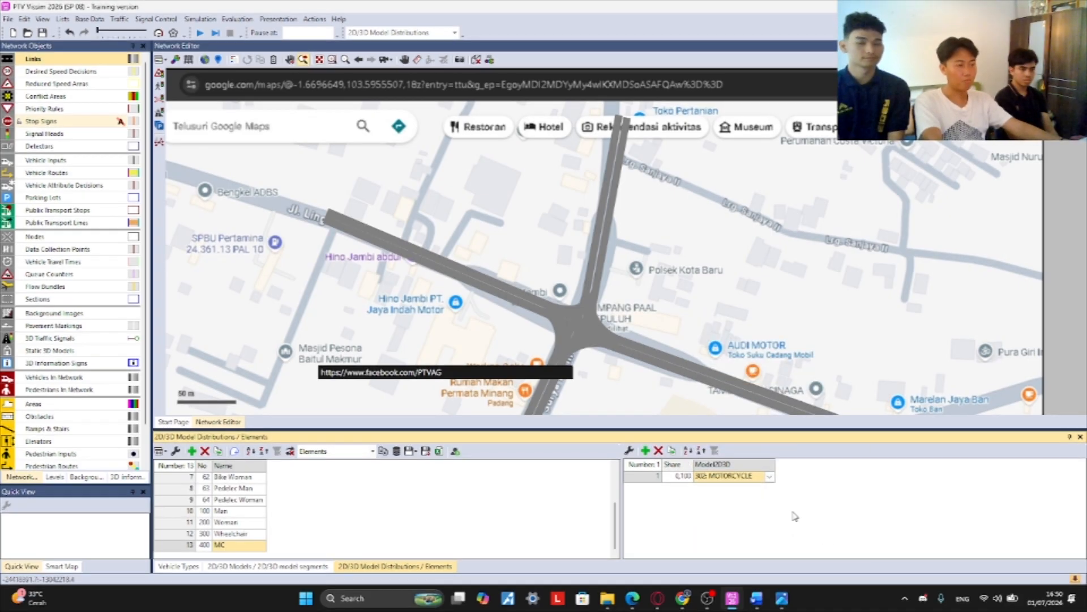
- Add two more elements to the MC distribution, using the models Bike - Cycle Man and Bike - Cycle Woman
left_click(646, 451)
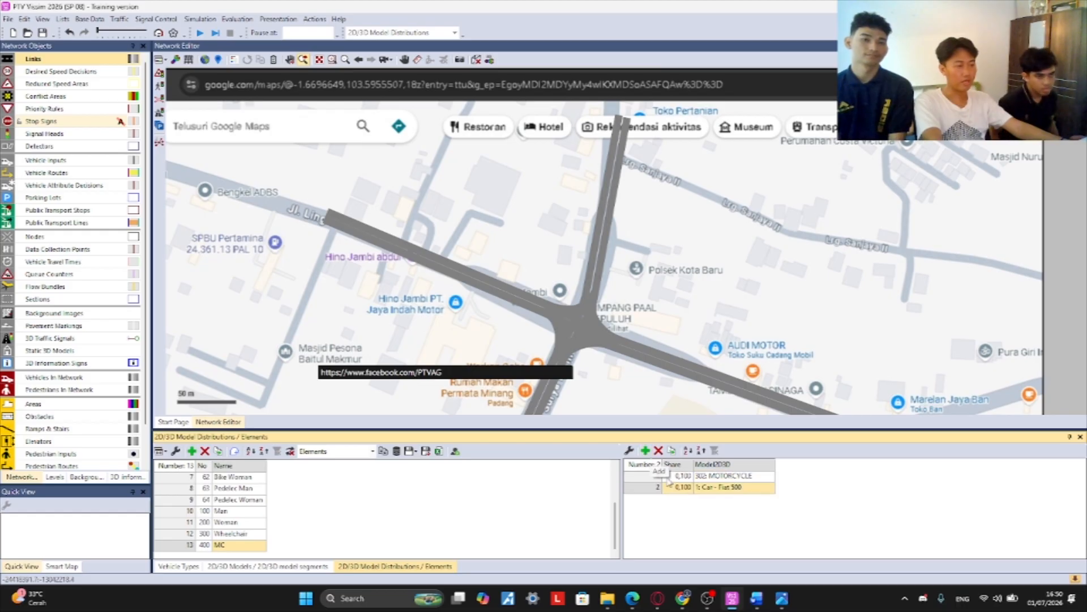
left_click(771, 488)
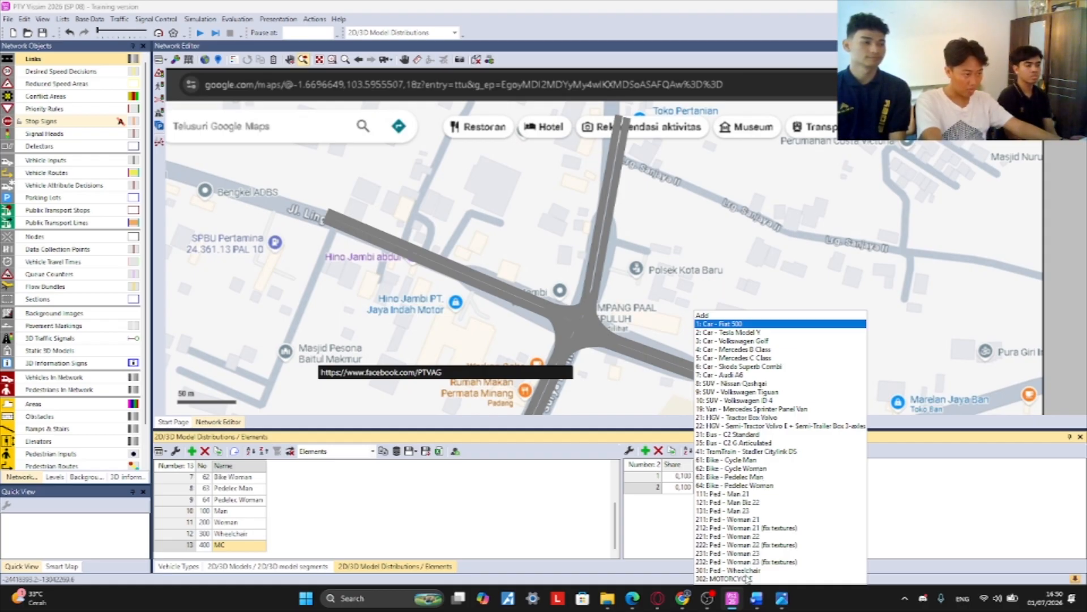
left_click(746, 461)
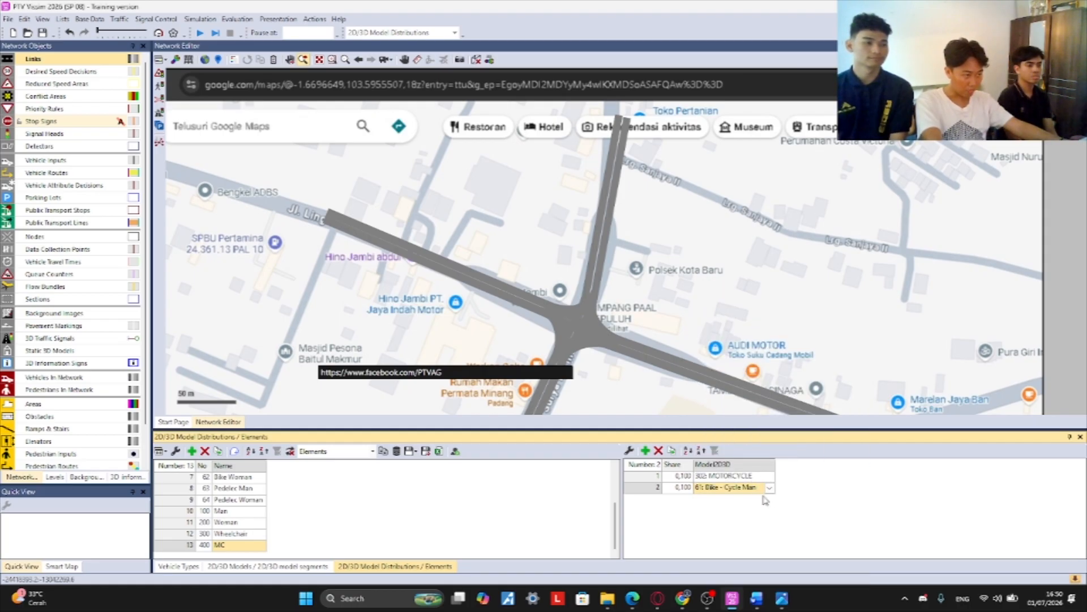
left_click(646, 451)
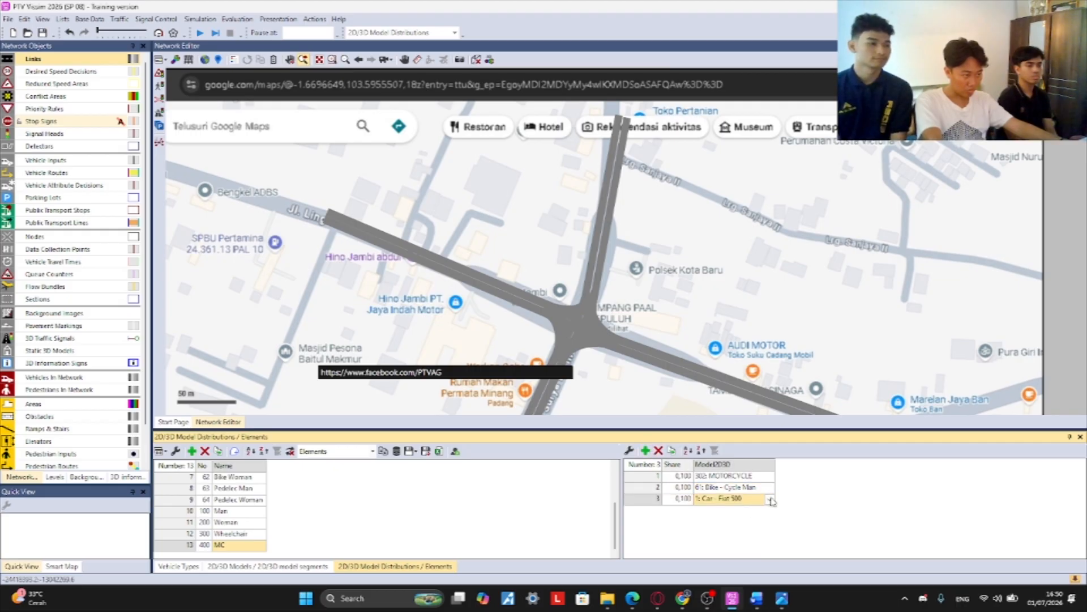
left_click(770, 498)
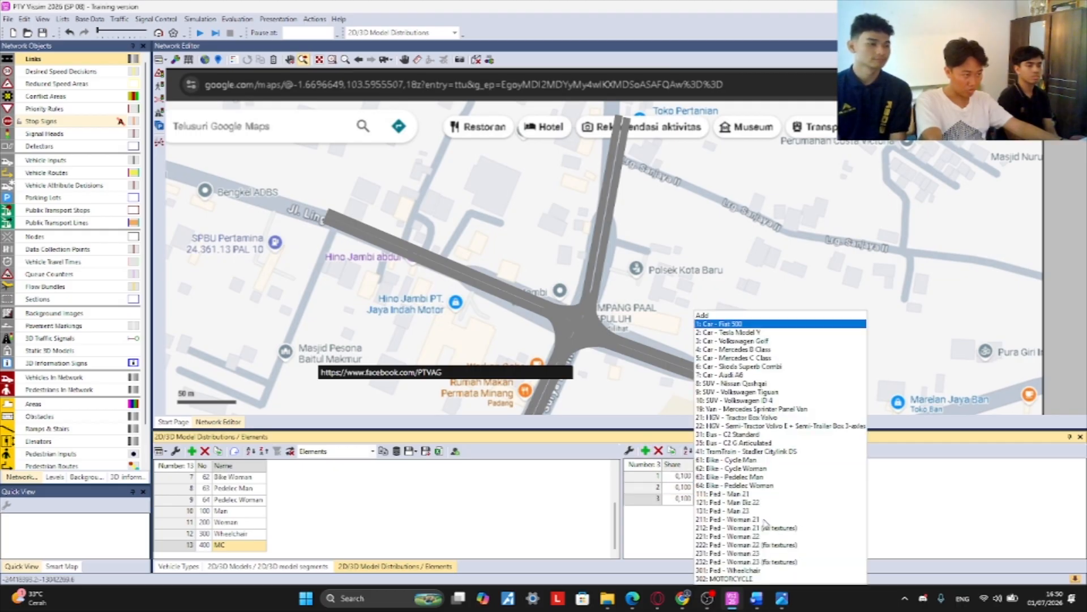
left_click(763, 469)
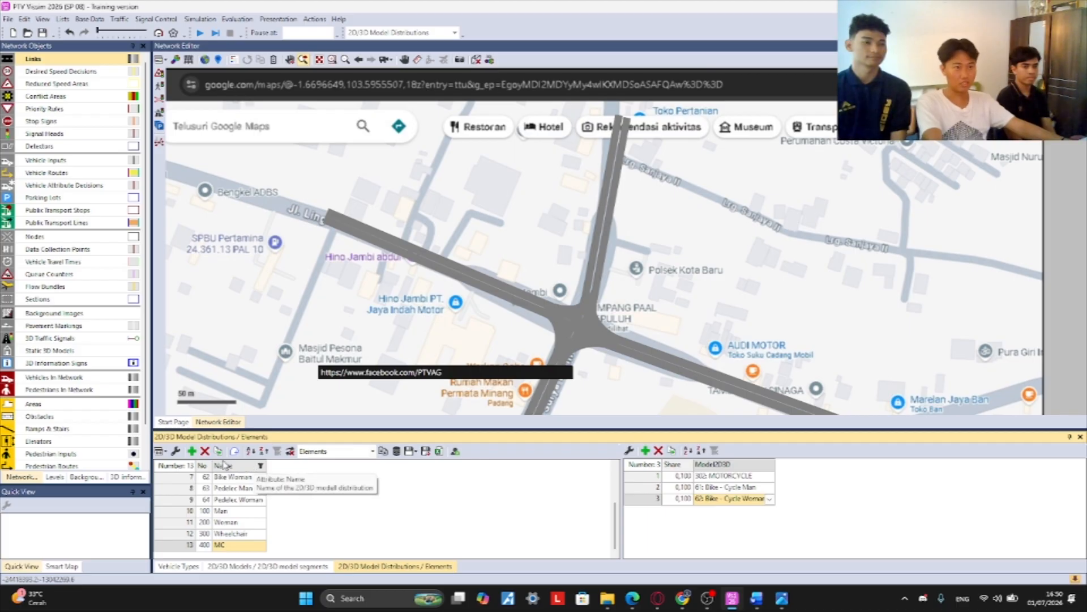
- Add another 2D/3D model distribution and name it LV
left_click(193, 451)
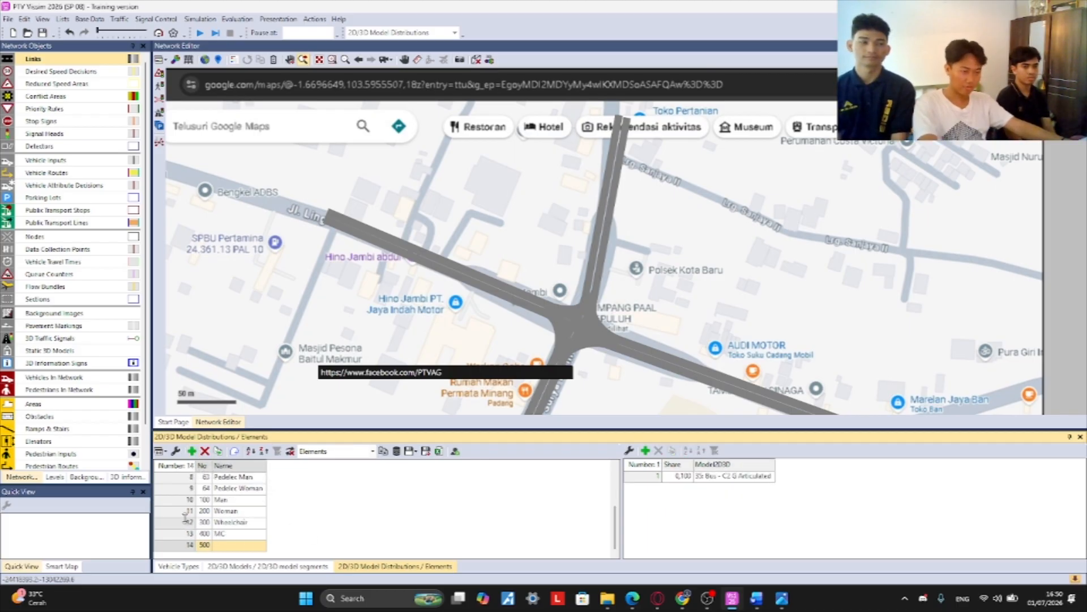
left_click(232, 546)
type("L")
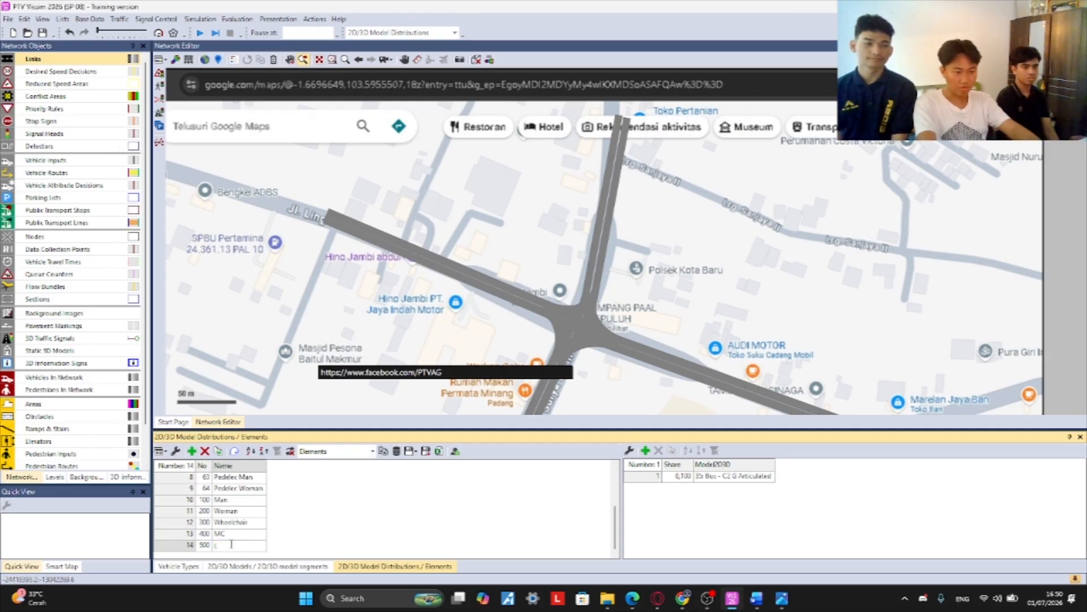
type("V")
key("Return")
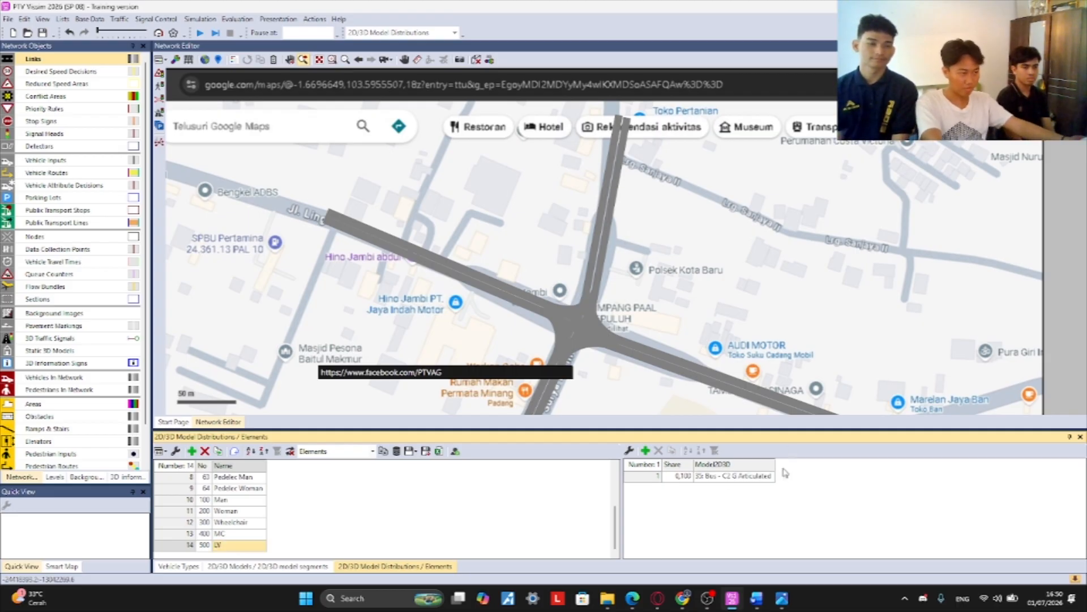
- Fill the LV distribution with the seven car models from Car - Fiat 500 through Car - Audi A6, removing the extra SUV - Nissan Qashqai
left_click(771, 476)
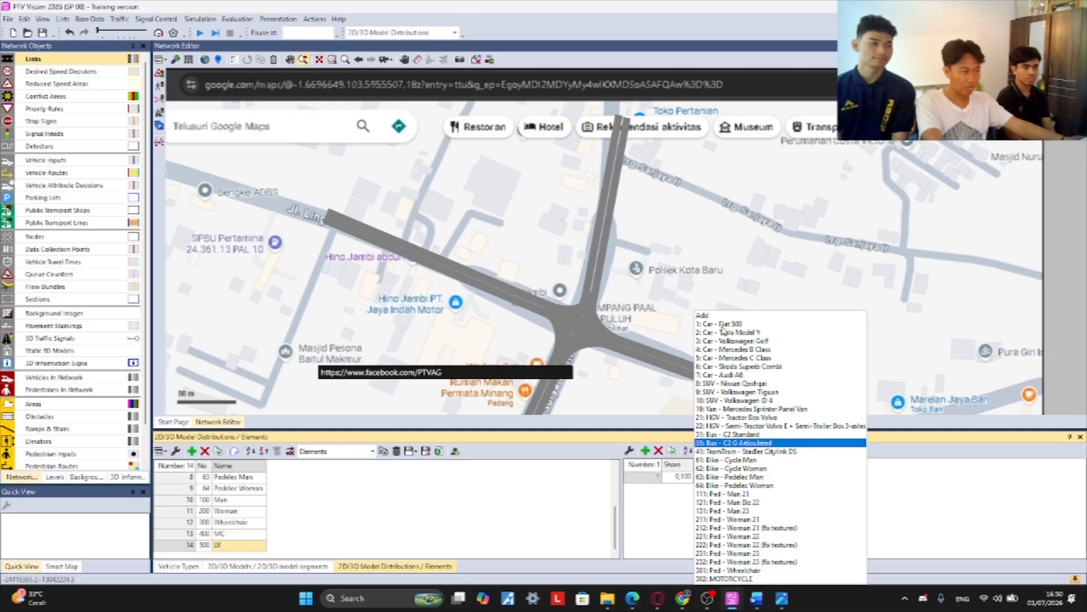
left_click(723, 324)
left_click(645, 452)
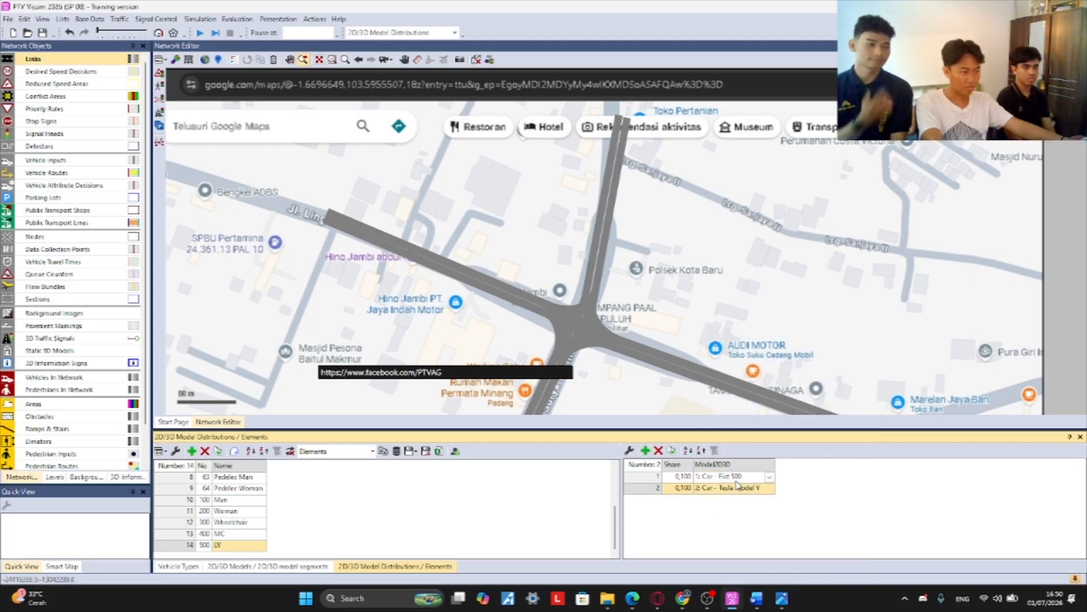
left_click(646, 453)
left_click(647, 453)
left_click(646, 453)
left_click(647, 453)
left_click(646, 453)
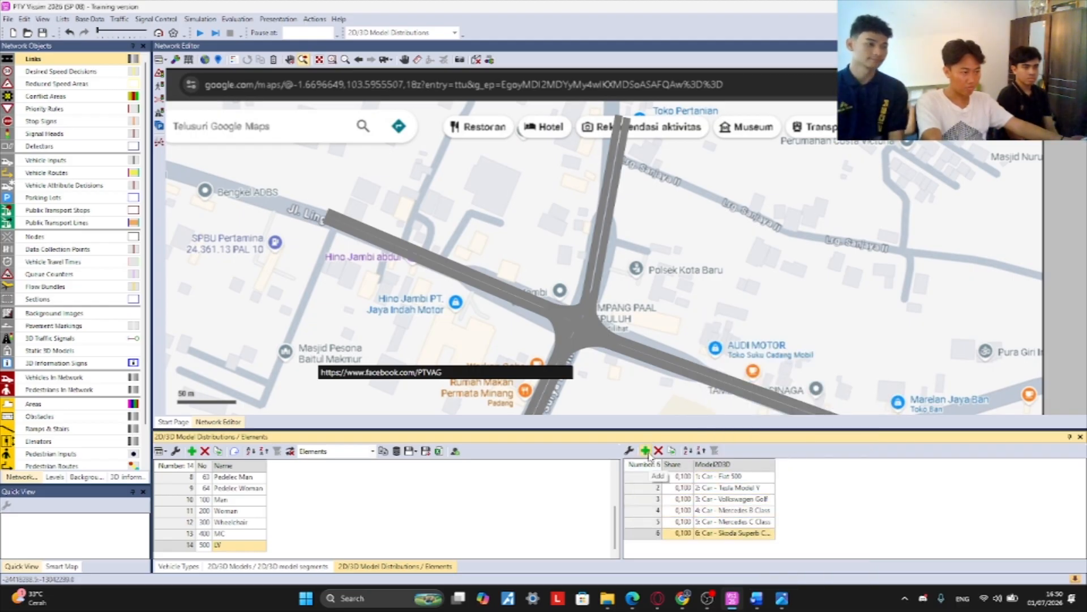
left_click(647, 453)
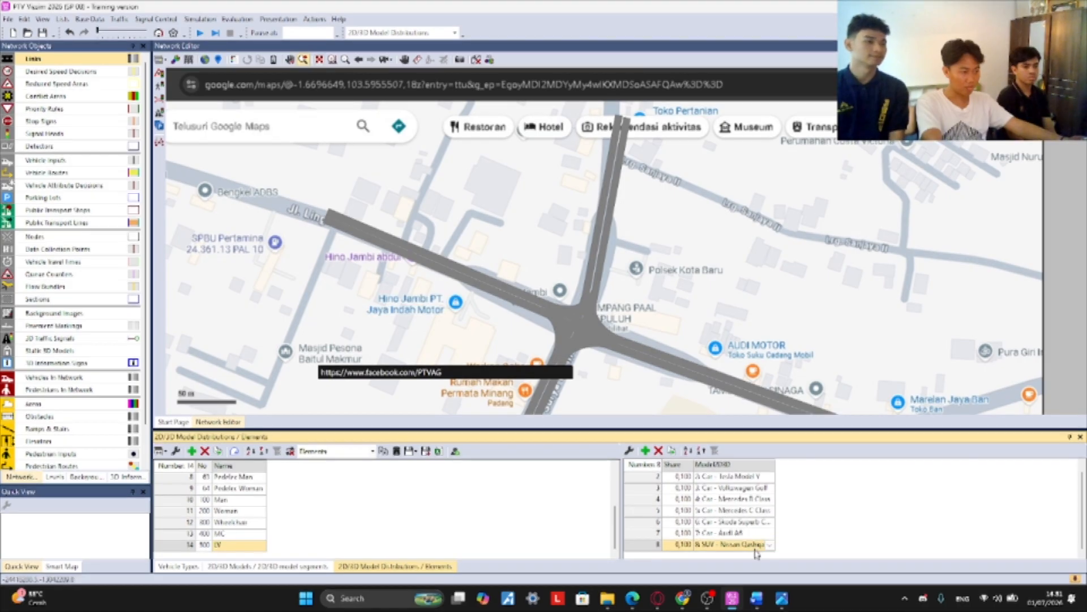
left_click(658, 450)
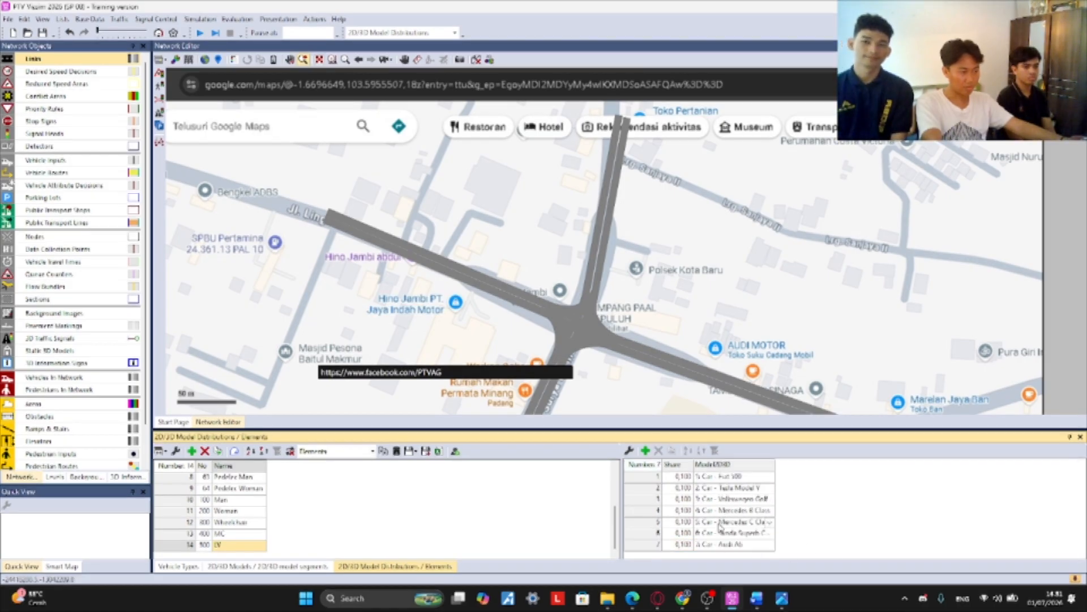
- Add a third 2D/3D model distribution and name it HV
left_click(192, 451)
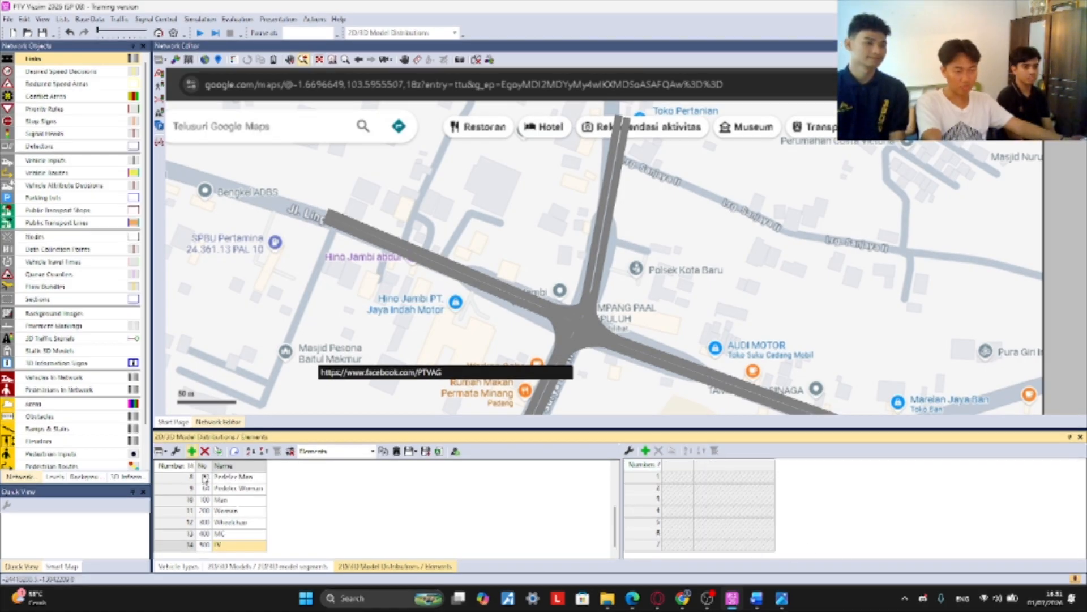
left_click(224, 545)
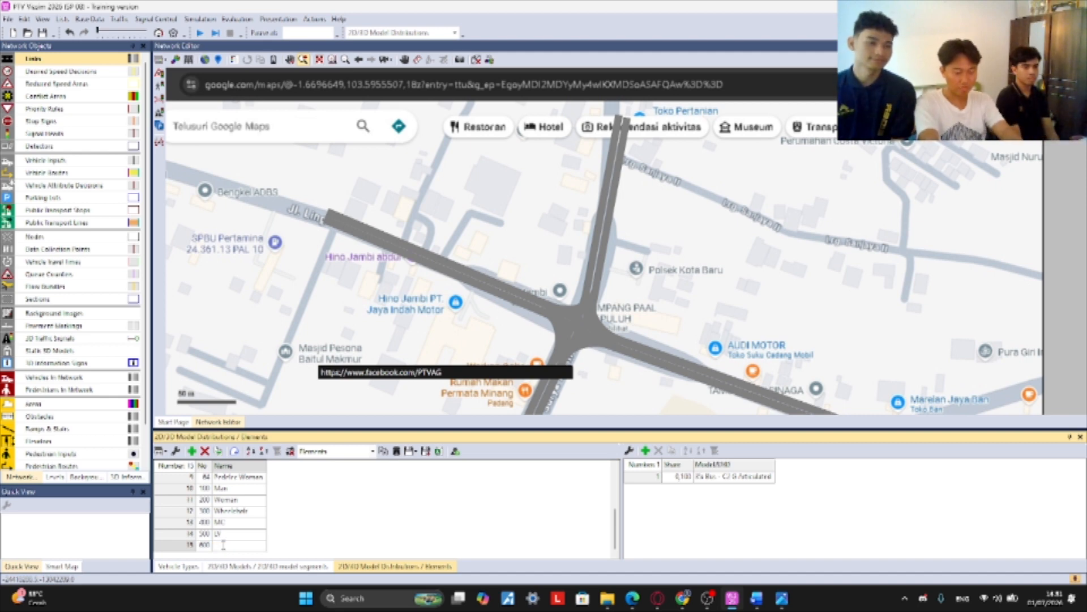
type("HV")
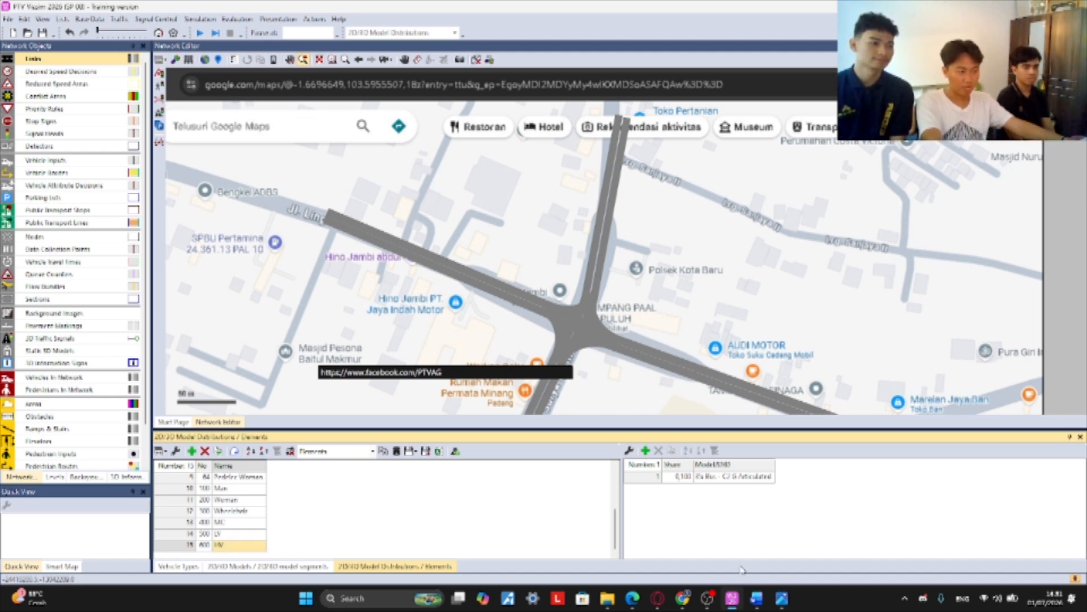
- Give the HV distribution two elements with the models Bus - C2 Standard and Bus - C2 G Articulated
left_click(772, 476)
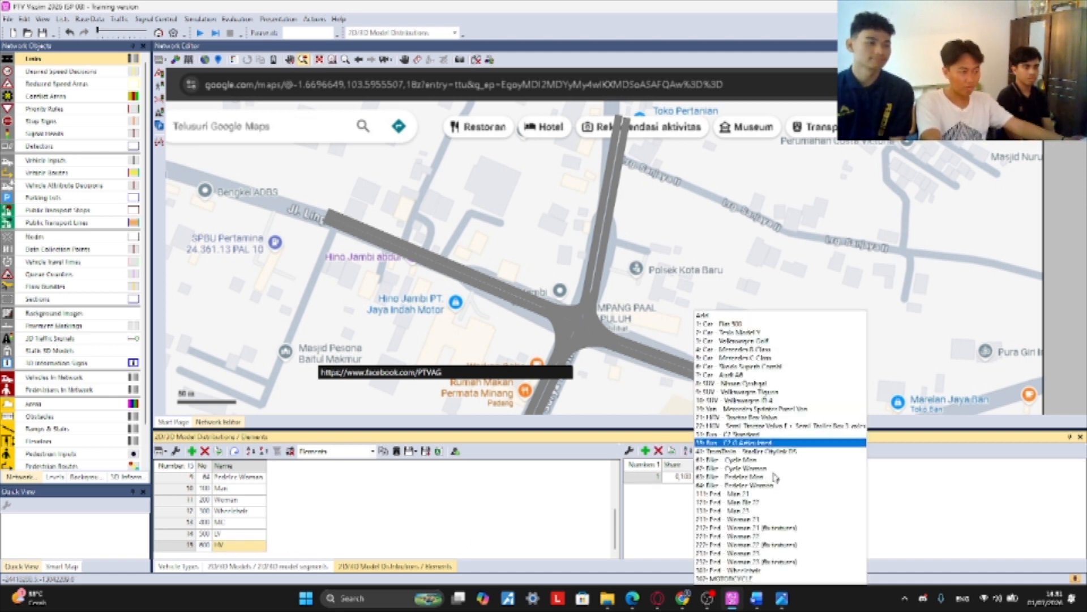
left_click(744, 434)
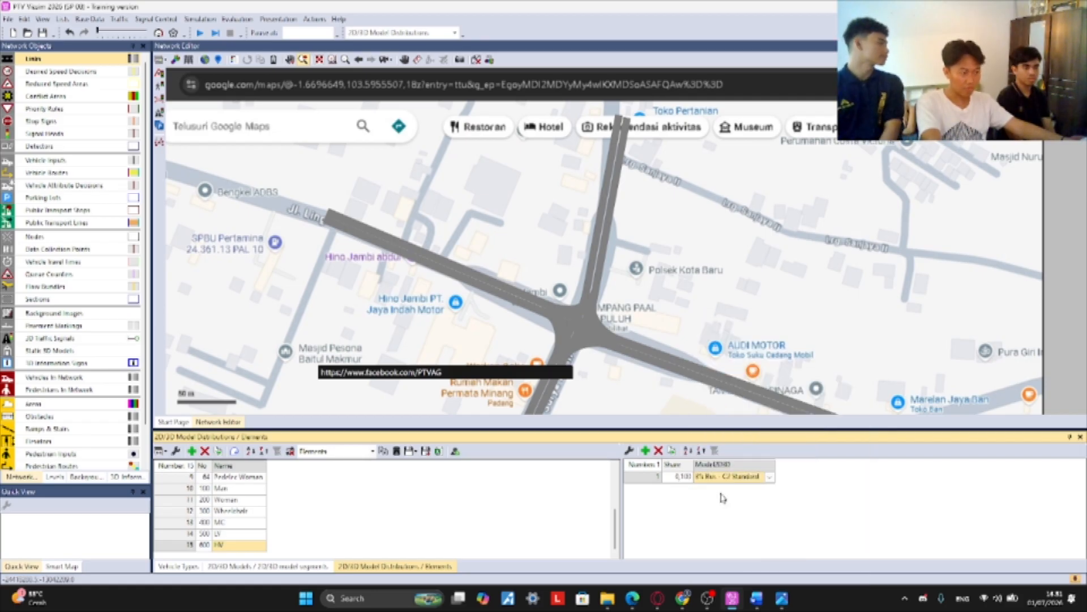
left_click(645, 450)
left_click(772, 487)
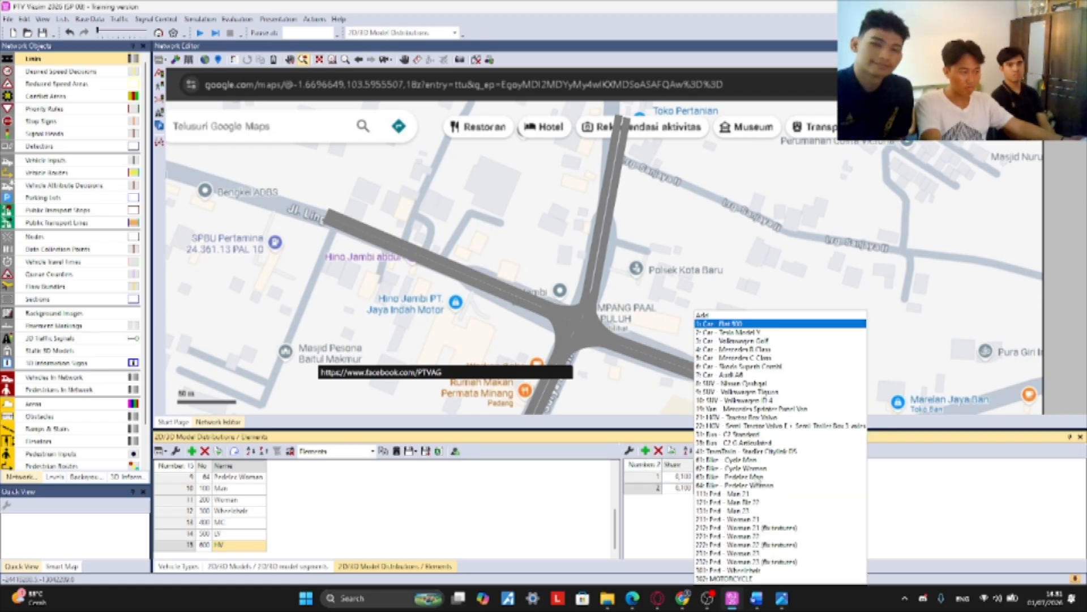
left_click(748, 443)
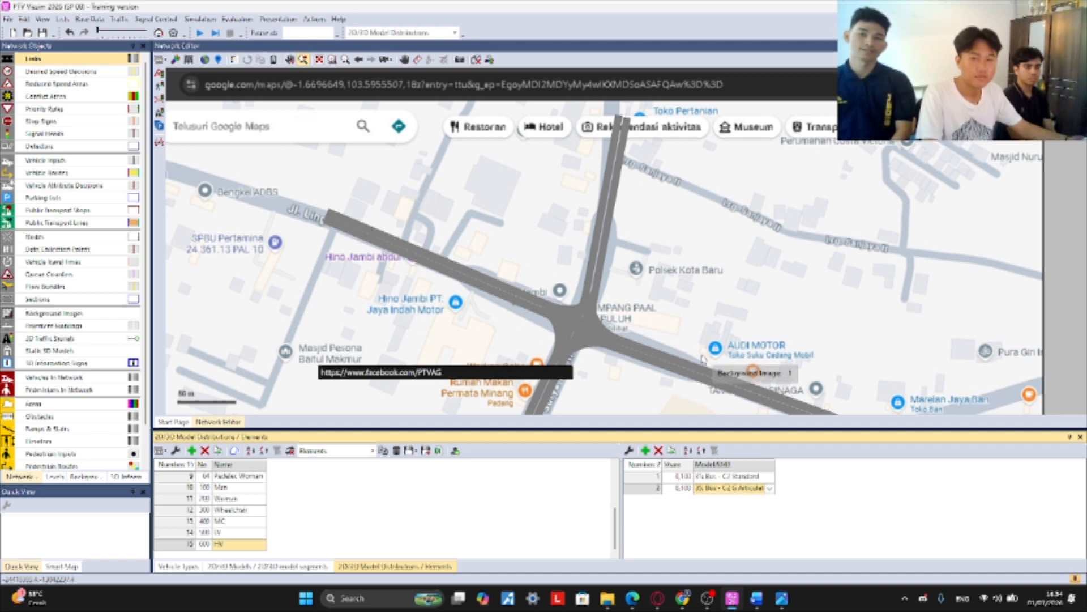
- Open the list of vehicle types from the base data
left_click(675, 369)
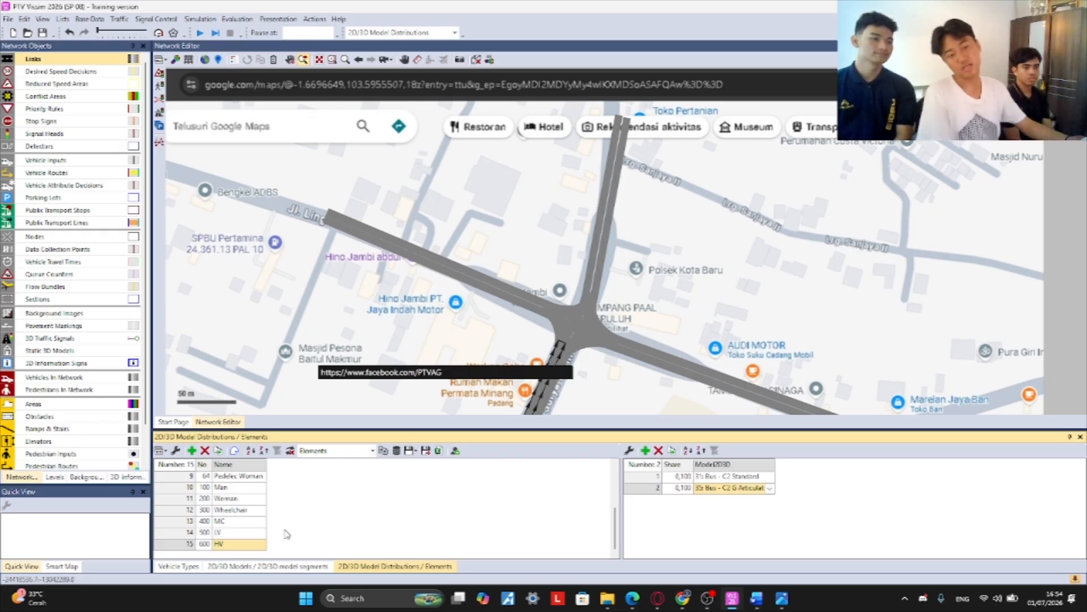
left_click(90, 23)
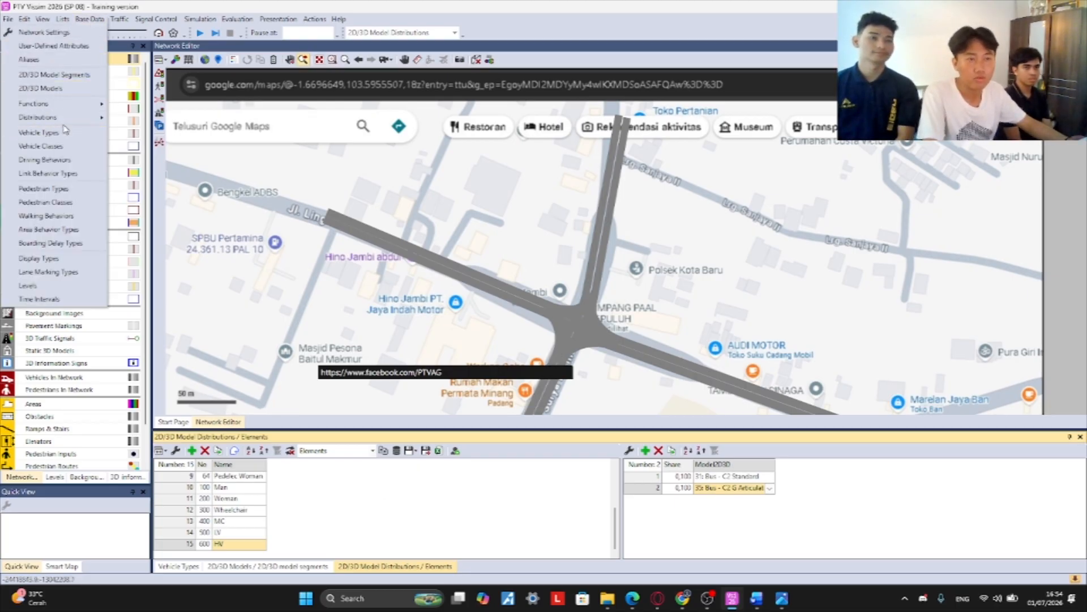
mouse_move(65, 120)
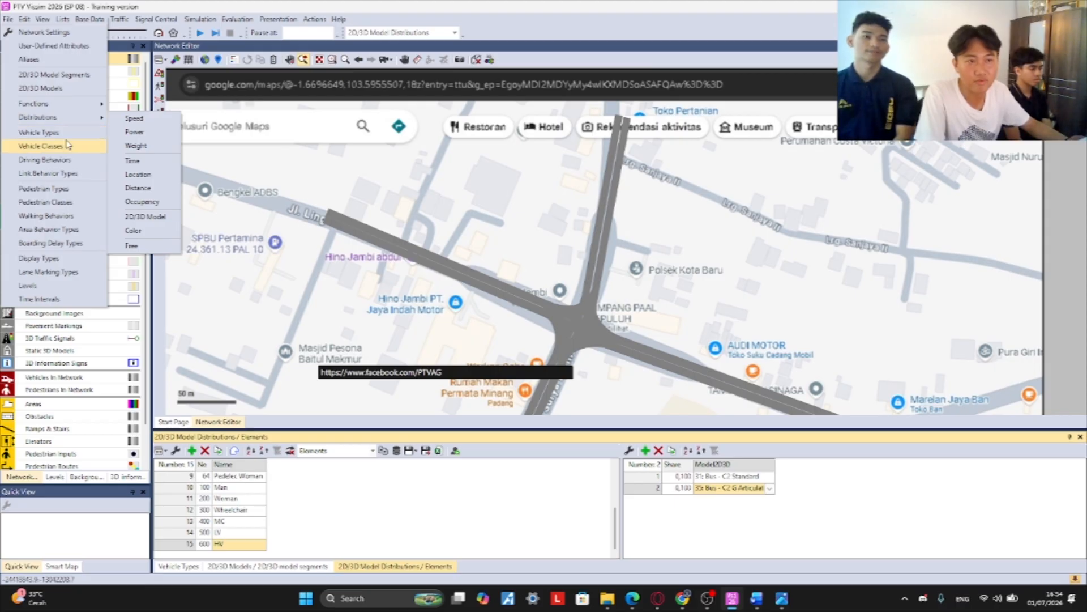
left_click(71, 132)
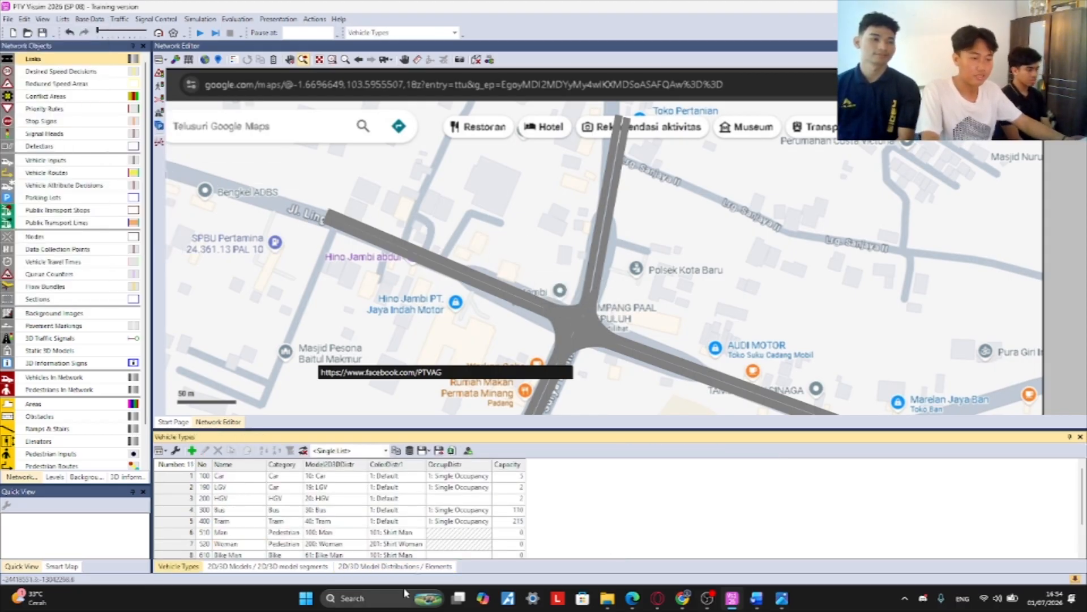
scroll(492, 524, "down", 2)
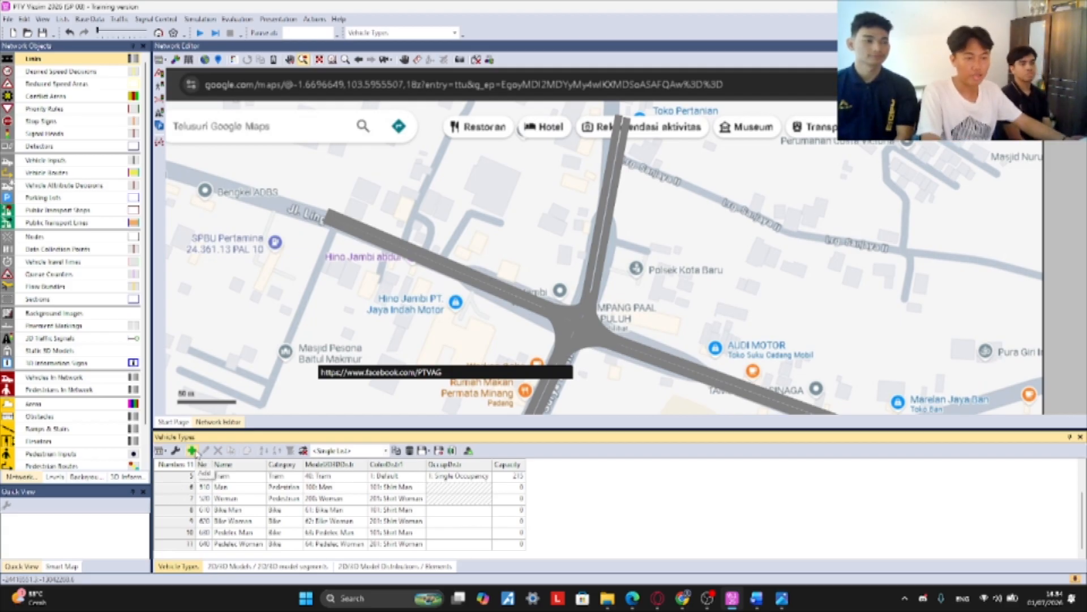
- Add a vehicle type named MC with category Bike and vehicle model 400: MC
left_click(194, 451)
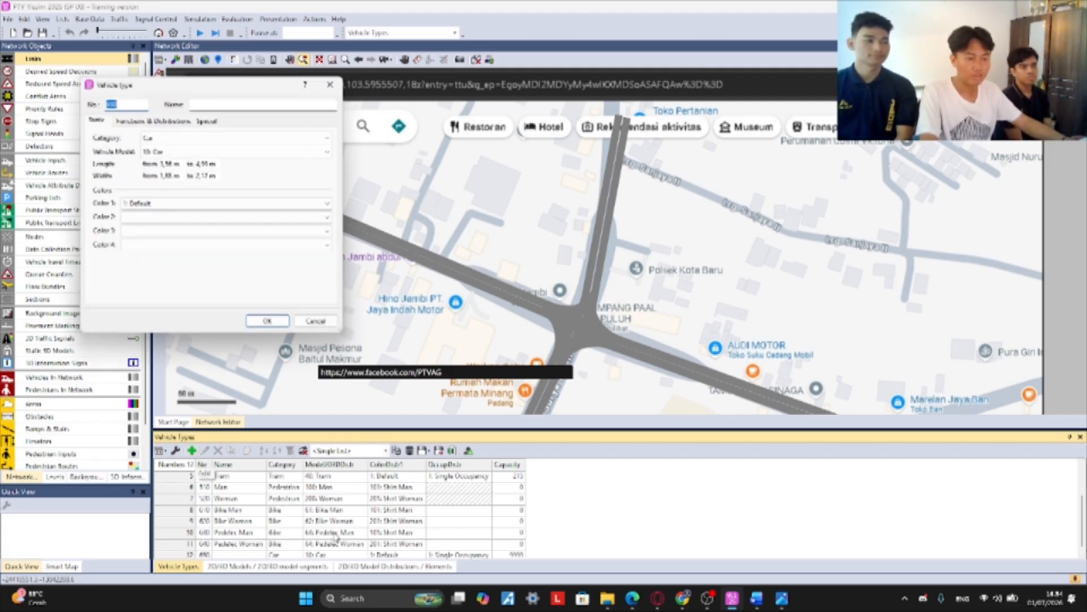
left_click(216, 98)
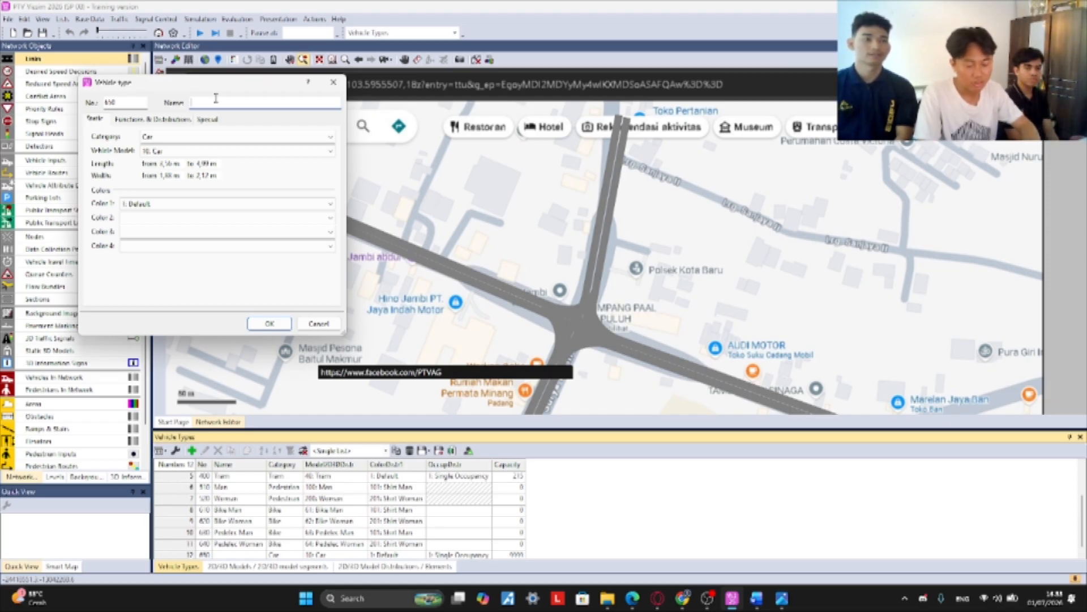
left_click(181, 137)
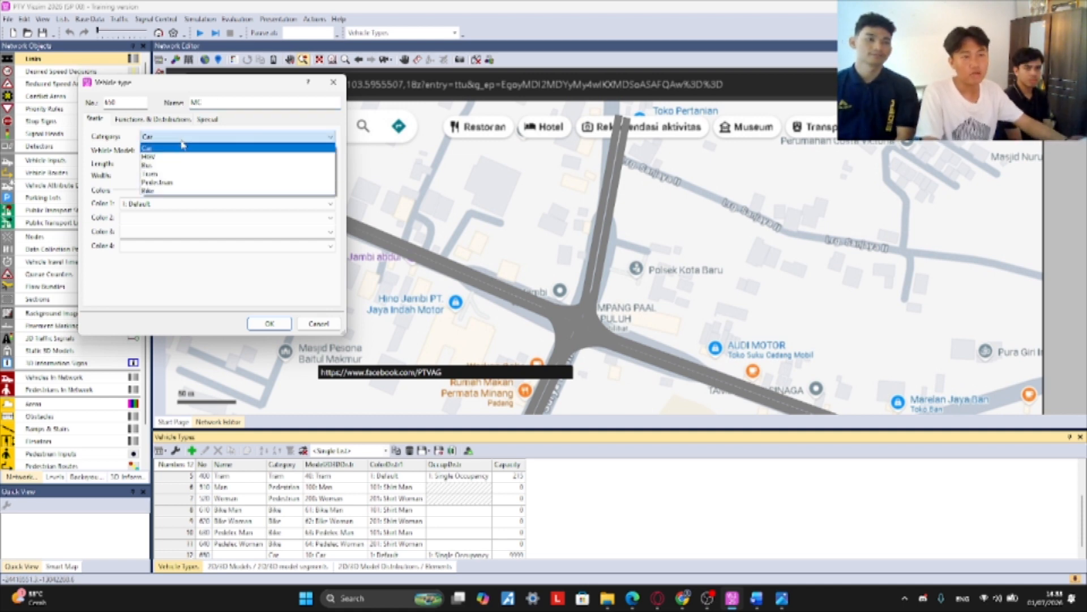
left_click(180, 192)
left_click(263, 151)
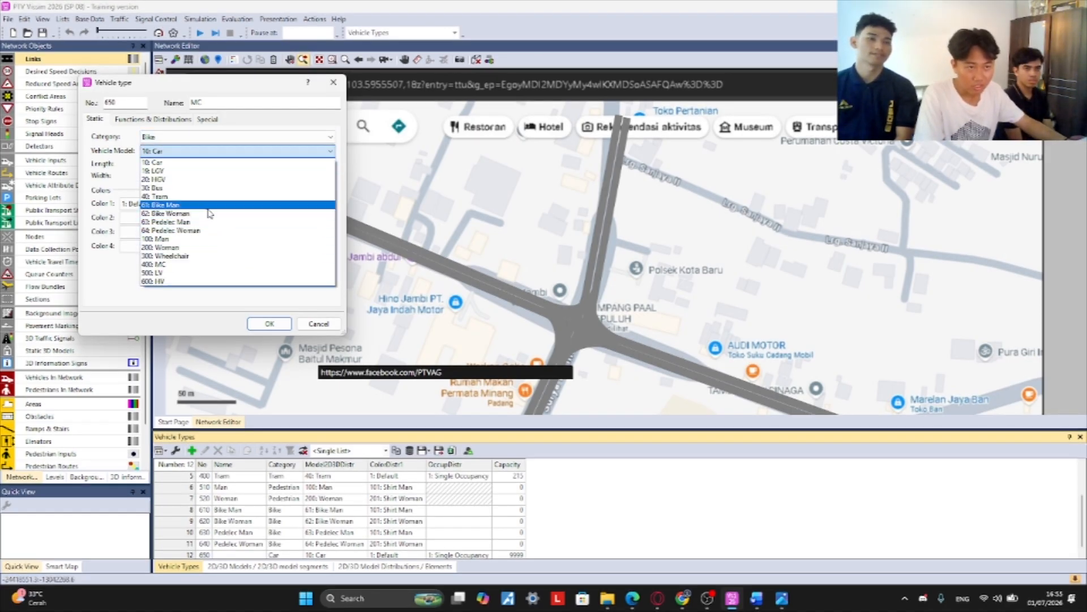
left_click(187, 264)
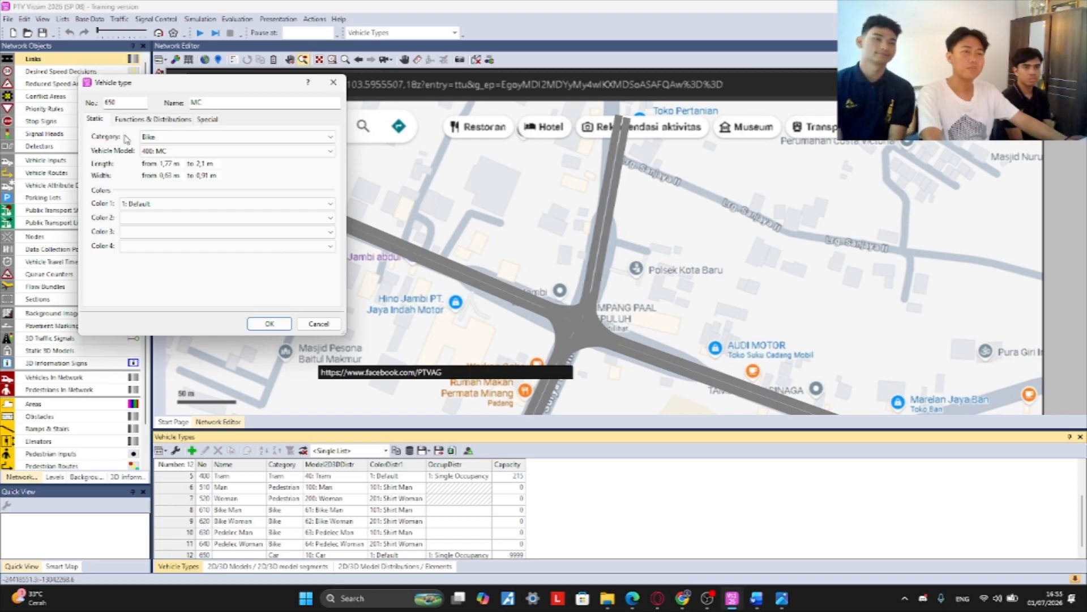
- Set MC's maximum acceleration to 6: Bike (short-term maximum acceleration) and its desired acceleration and both decelerations to 6: Bike, then save it
left_click(152, 120)
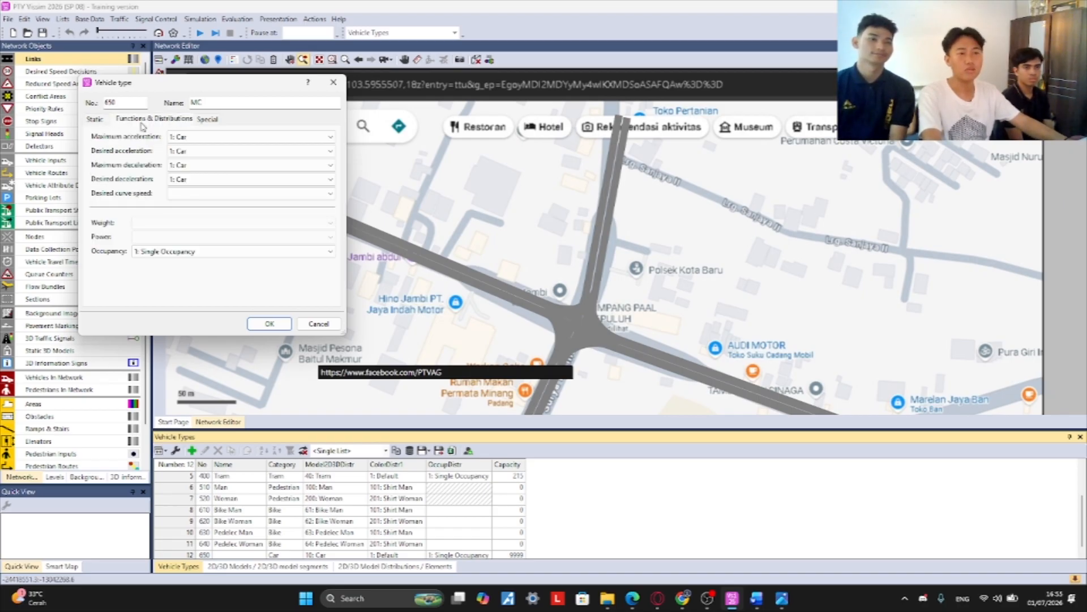
left_click(224, 137)
left_click(187, 146)
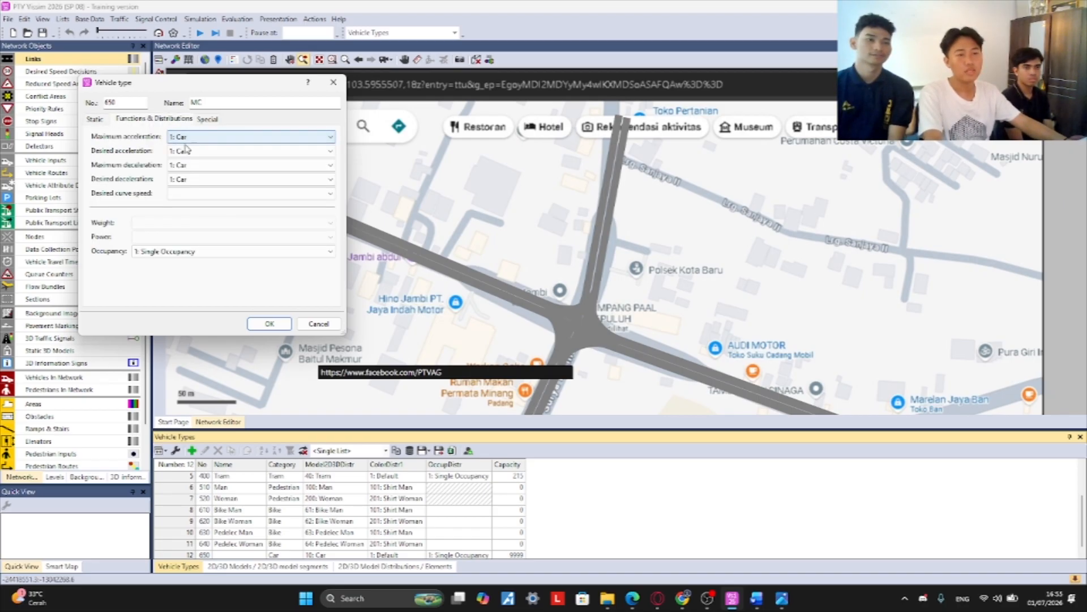
left_click(196, 137)
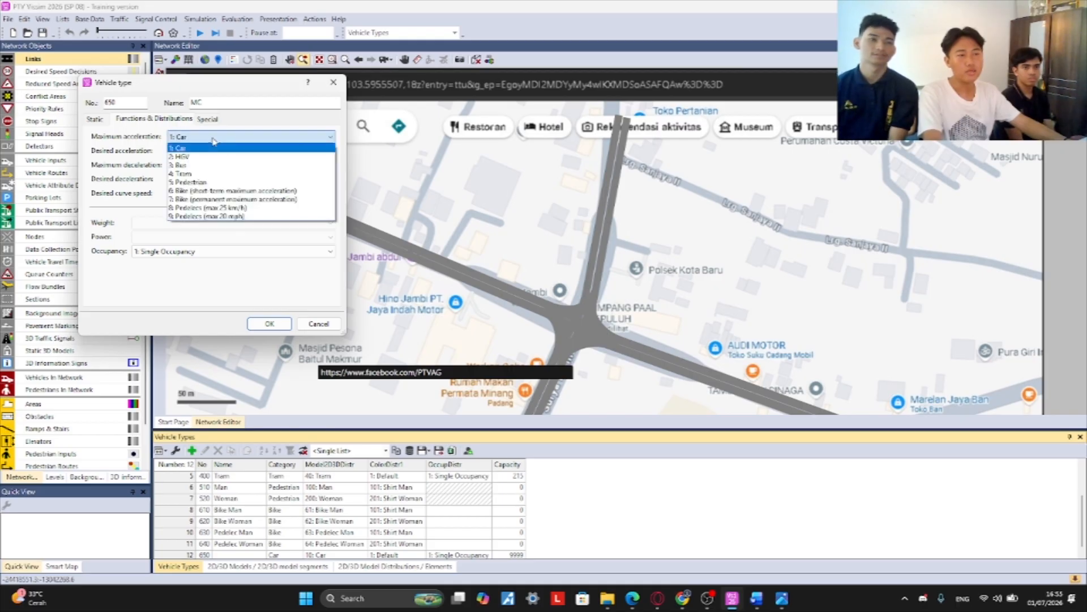
left_click(247, 192)
left_click(221, 151)
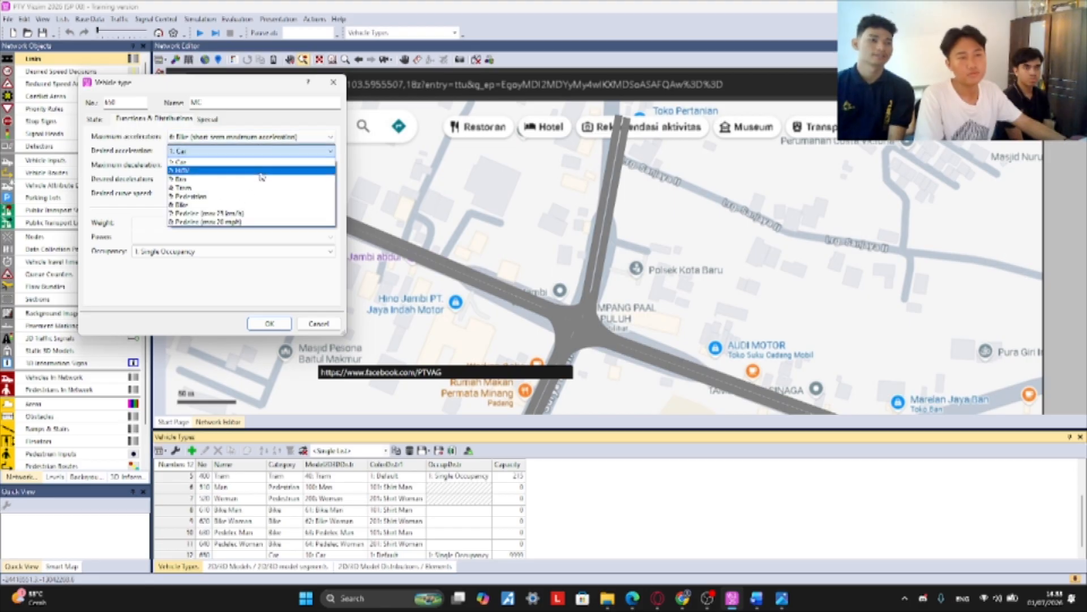
left_click(218, 204)
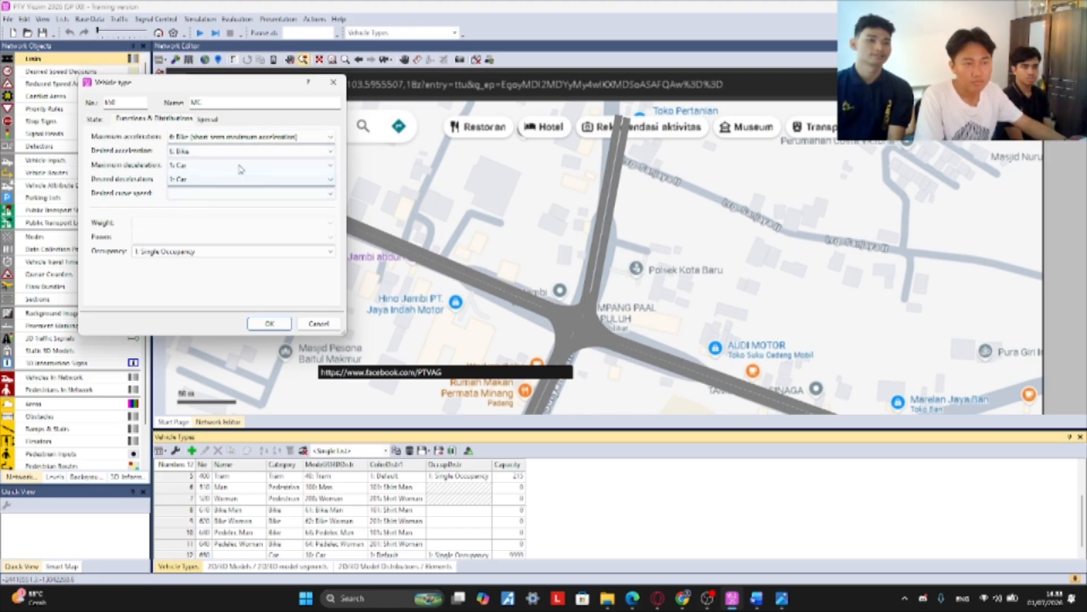
left_click(254, 165)
left_click(220, 219)
left_click(220, 179)
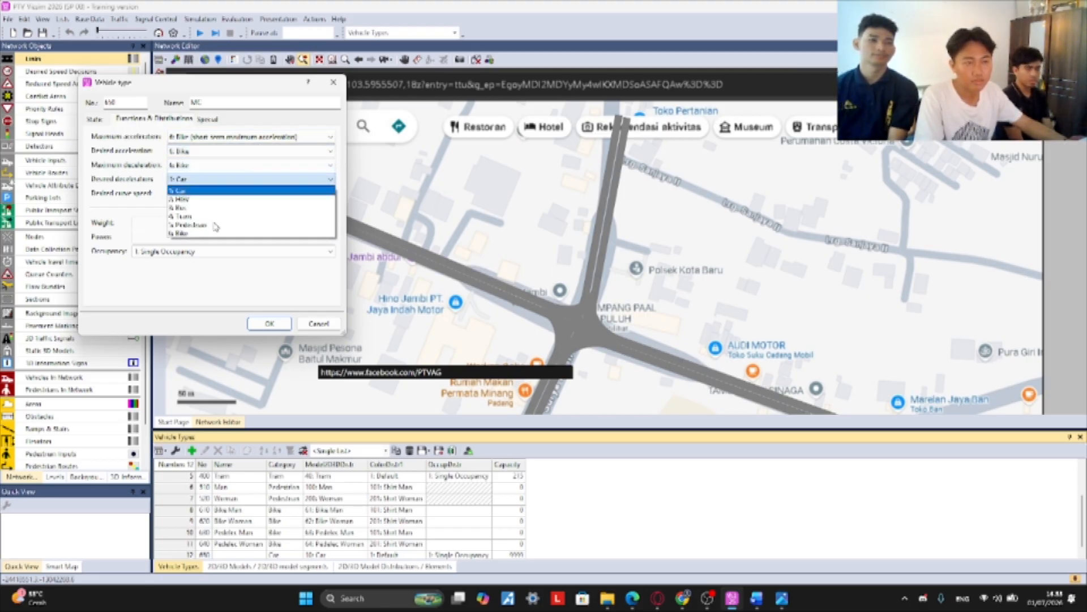
left_click(213, 234)
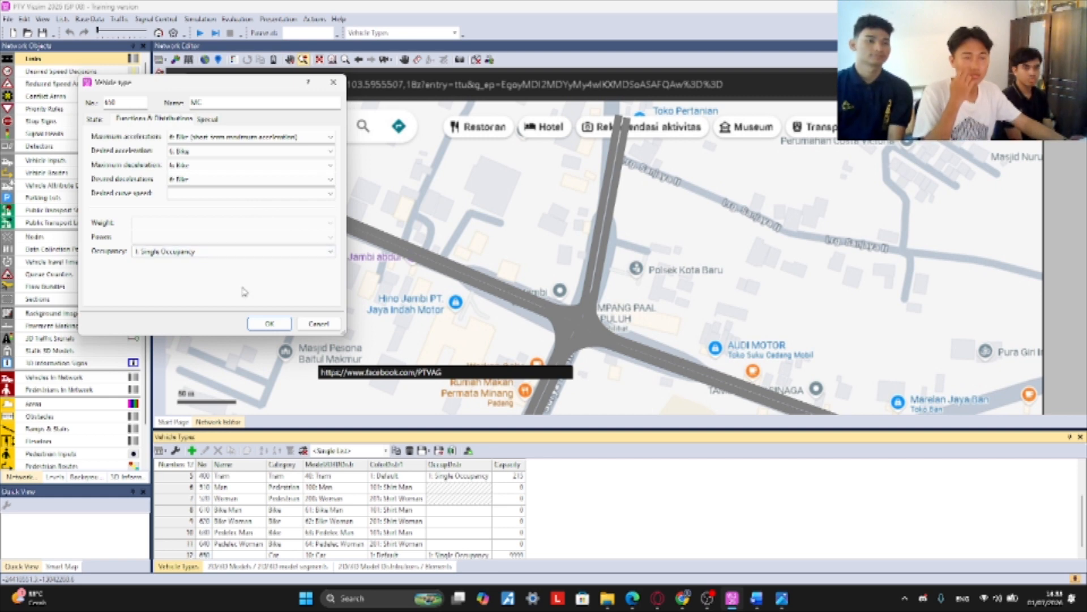
left_click(277, 320)
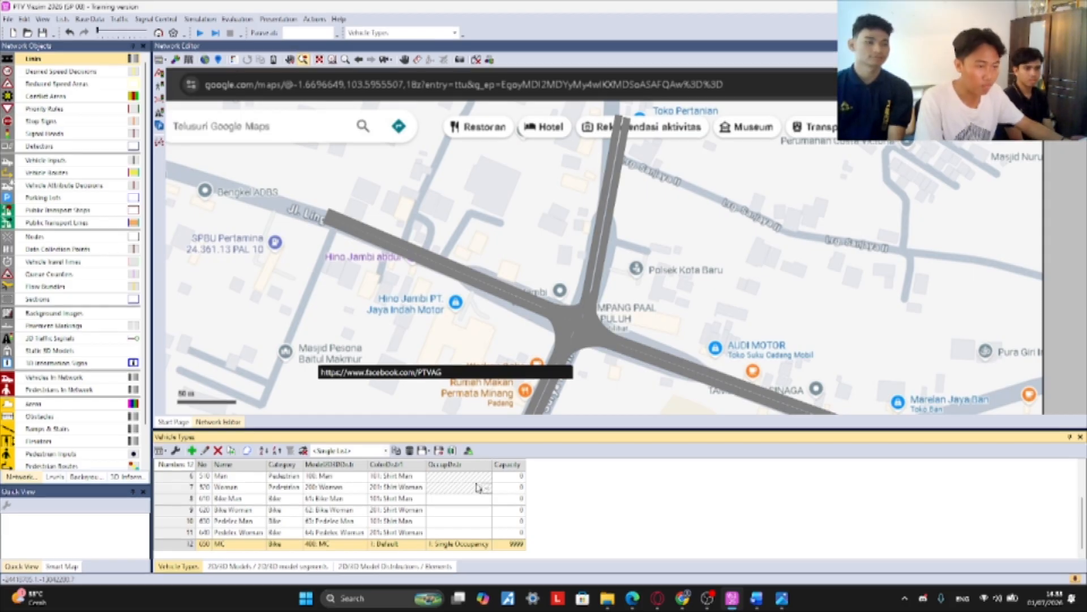
- Add a vehicle type named LV, keeping category Car, vehicle model 10: Car and the Car acceleration and deceleration functions
left_click(193, 451)
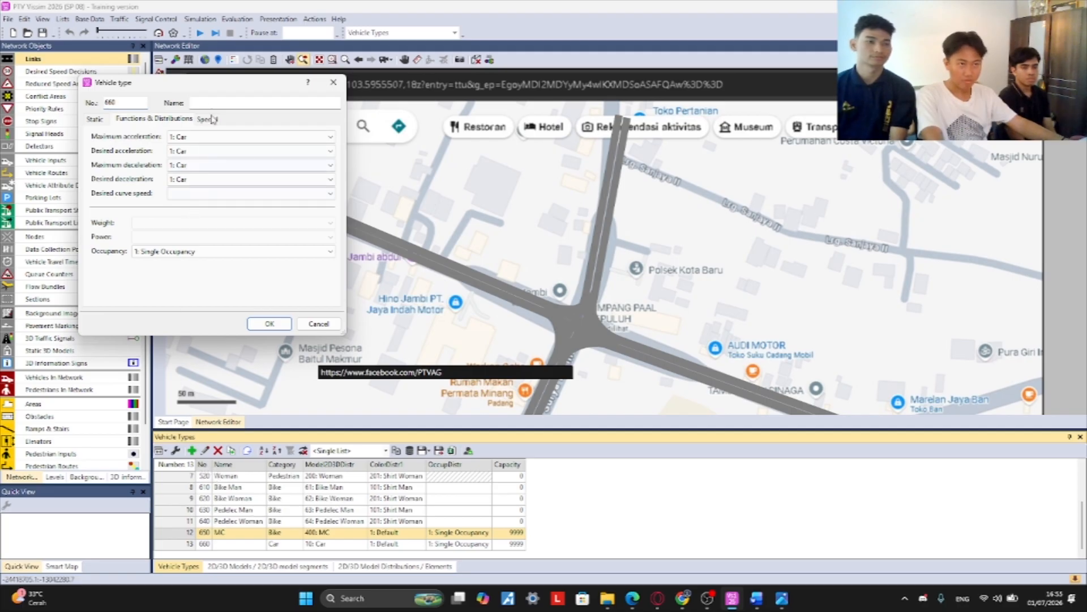
left_click(215, 105)
type("LV")
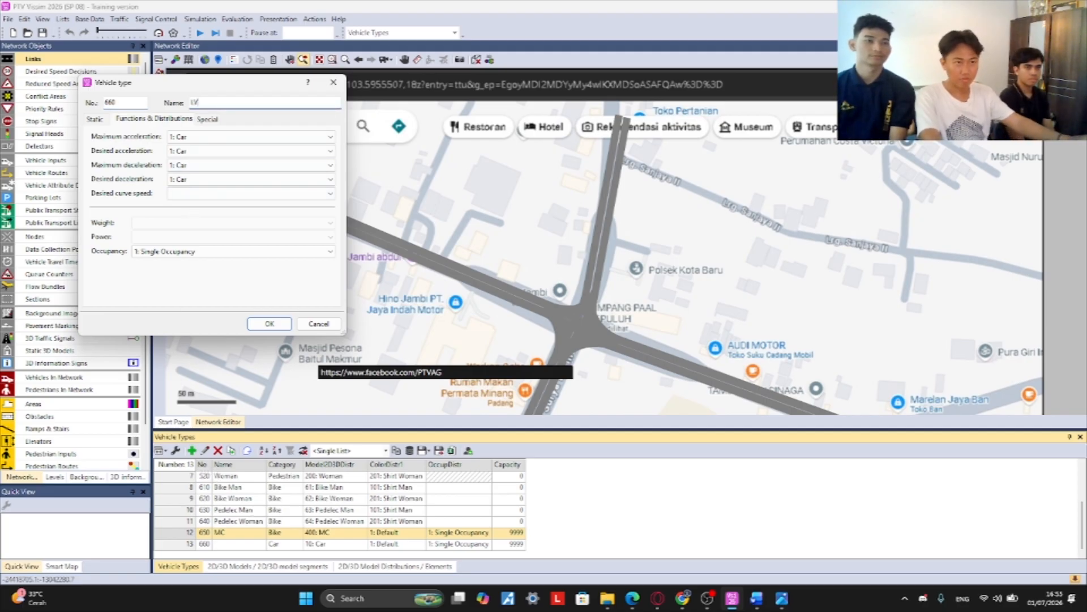
left_click(245, 139)
left_click(246, 138)
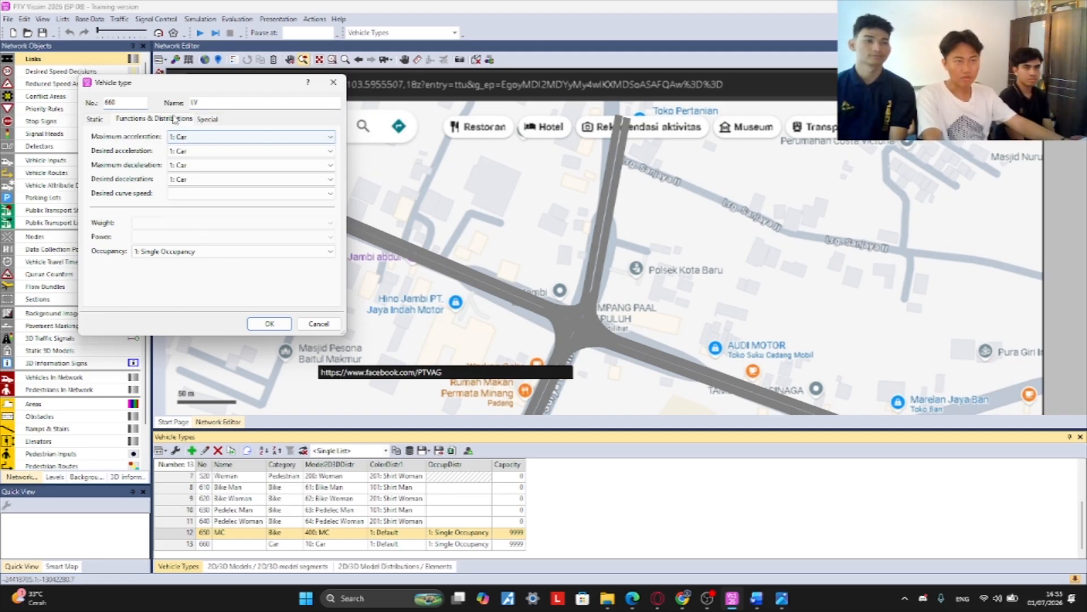
left_click(95, 120)
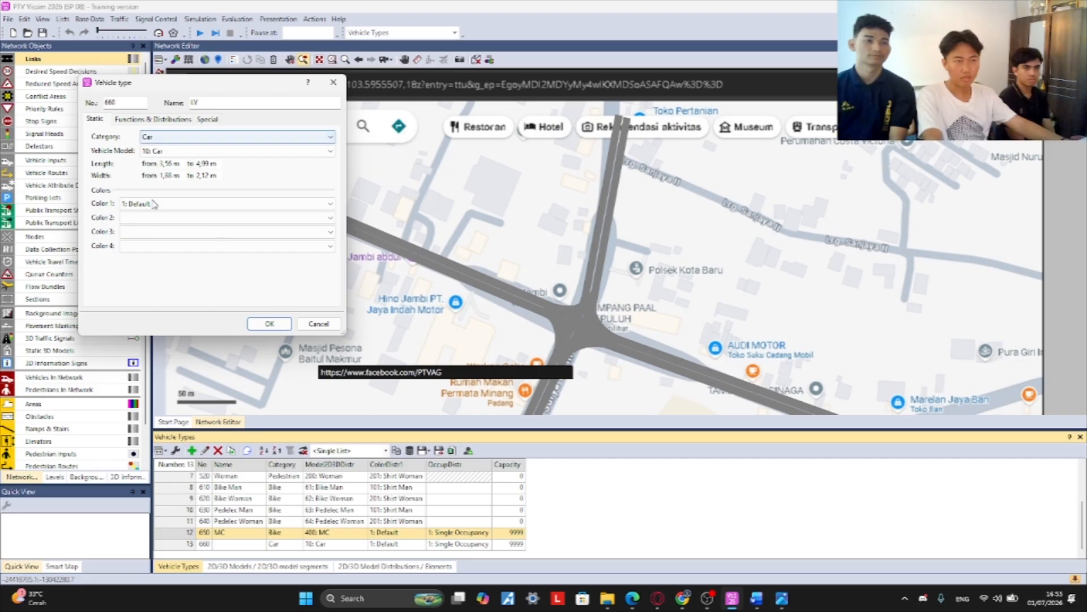
left_click(274, 324)
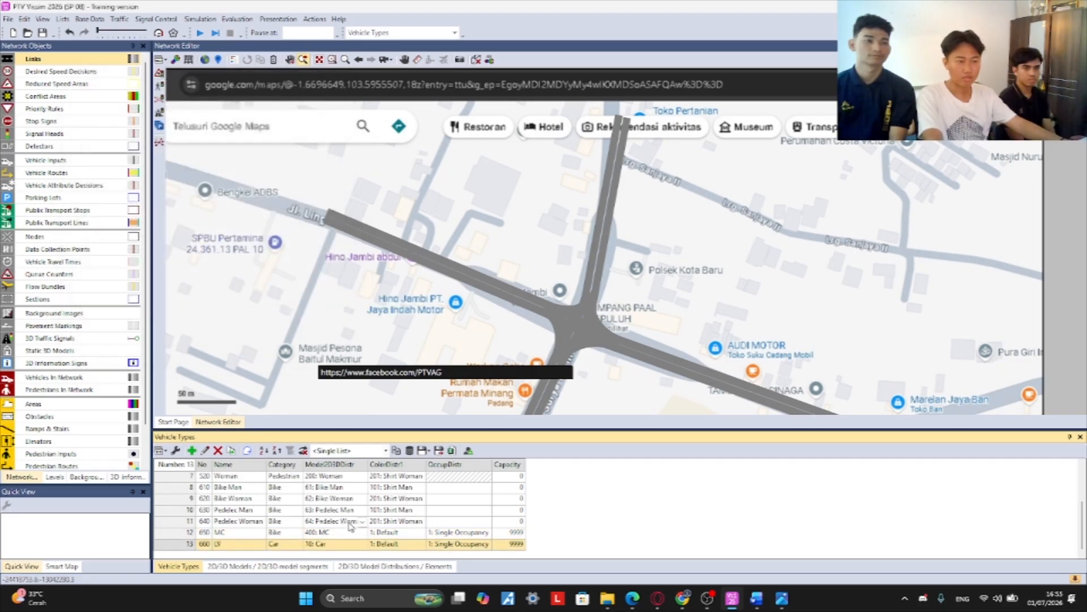
- Add a vehicle type named HV with category Bus and vehicle model 30: Bus
left_click(192, 450)
left_click(208, 103)
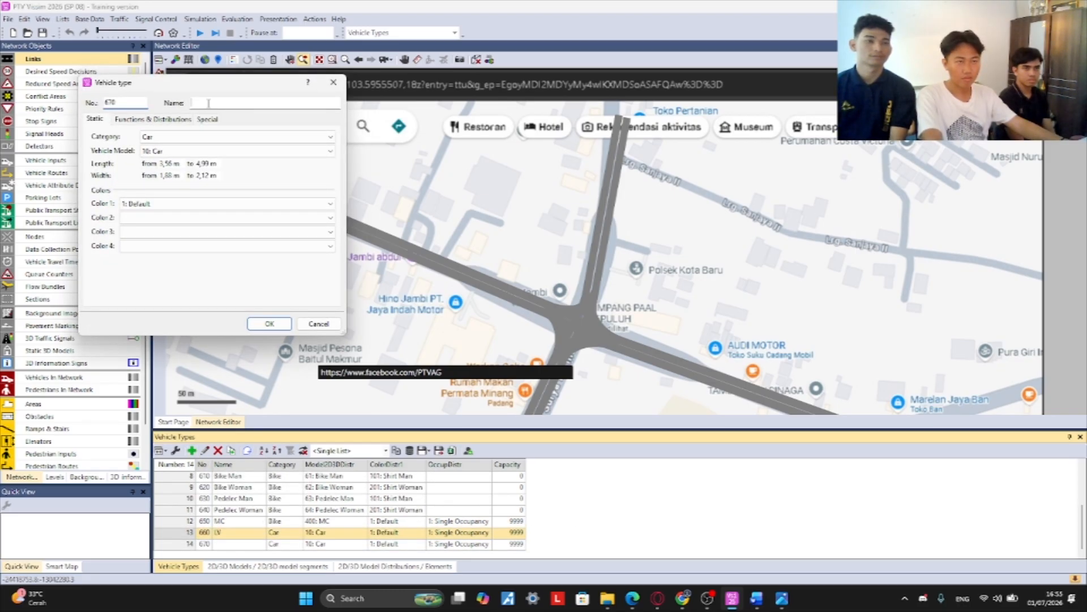
type("HV")
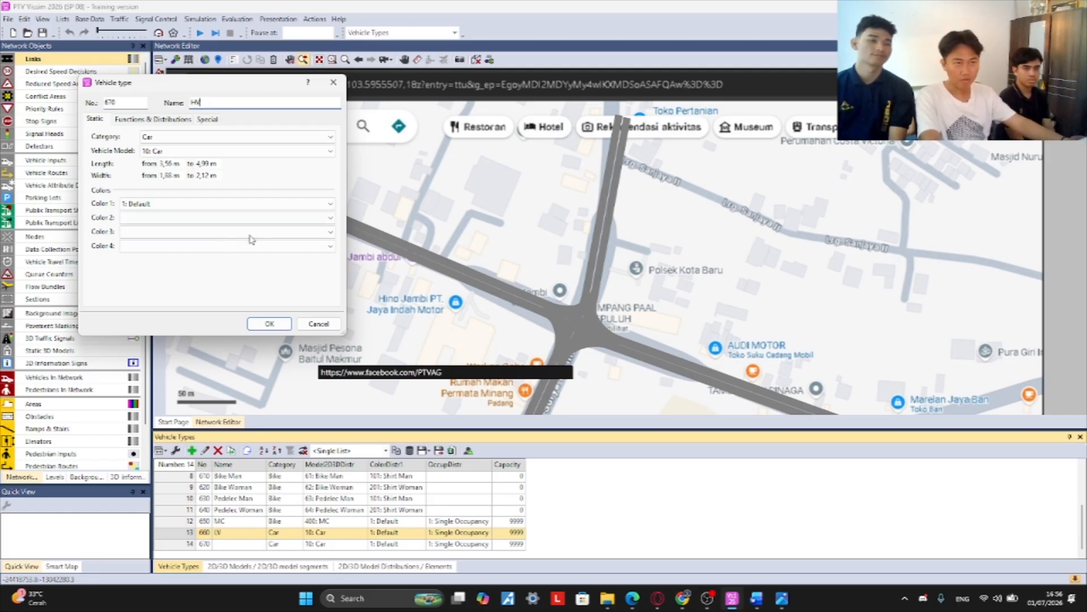
left_click(194, 138)
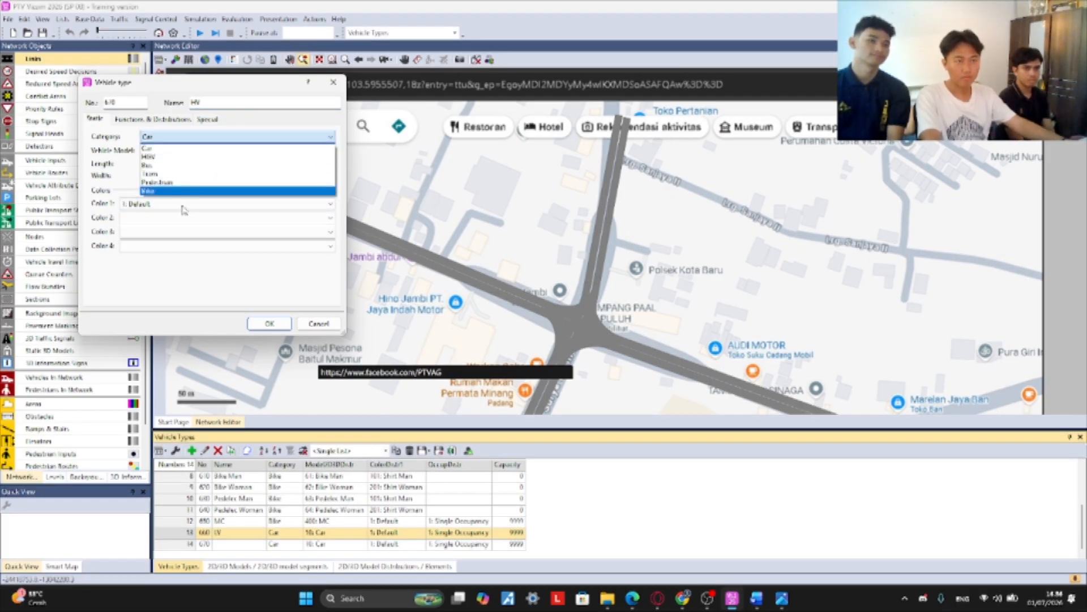
left_click(170, 165)
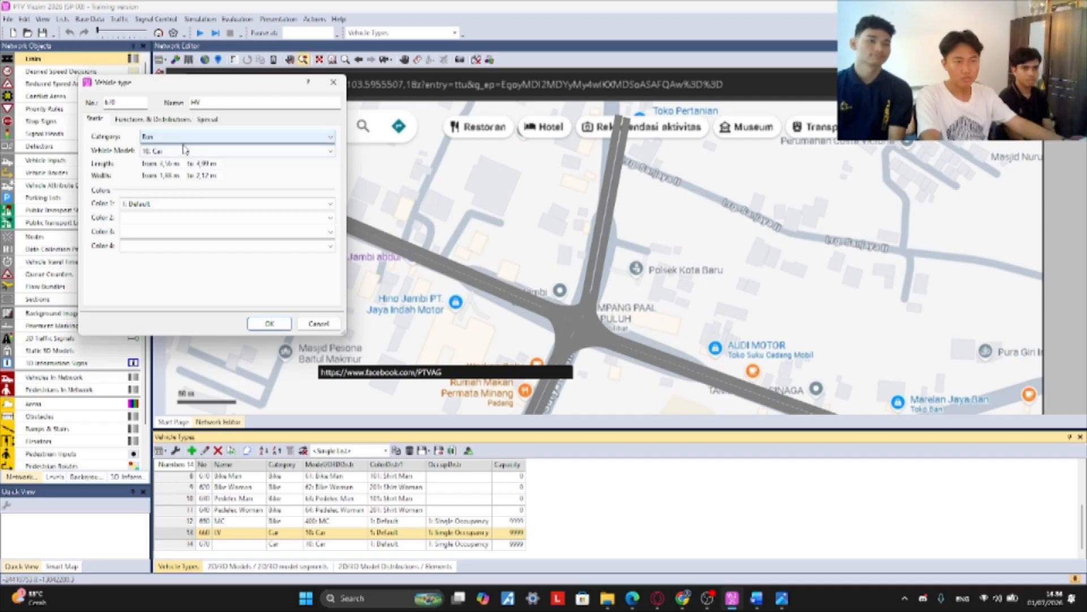
left_click(189, 151)
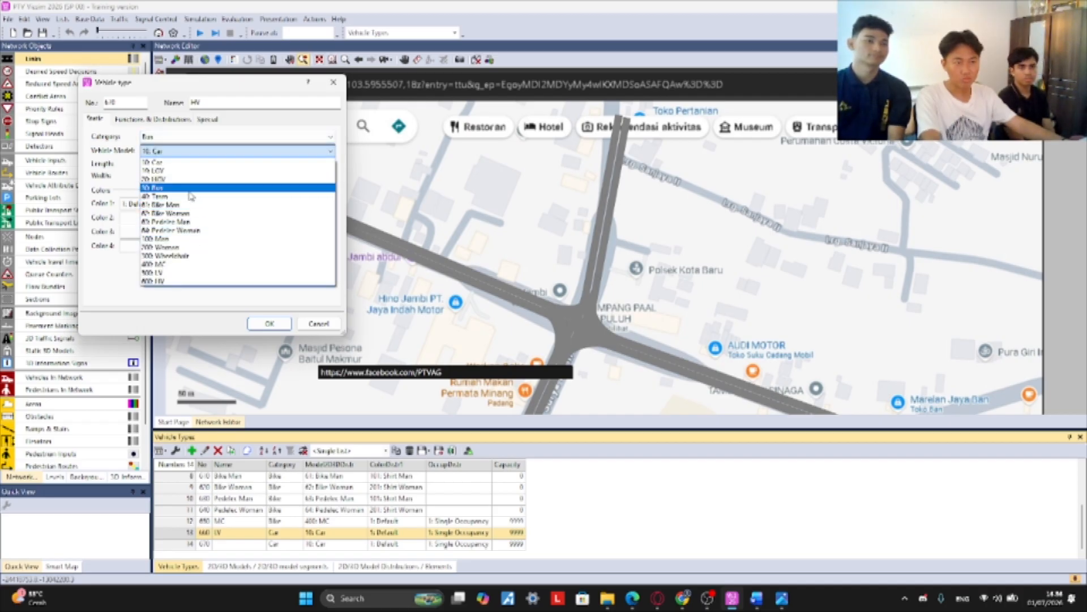
left_click(170, 188)
- Set HV's maximum and desired acceleration and maximum and desired deceleration to 3: Bus, and save the vehicle type
left_click(163, 119)
left_click(181, 136)
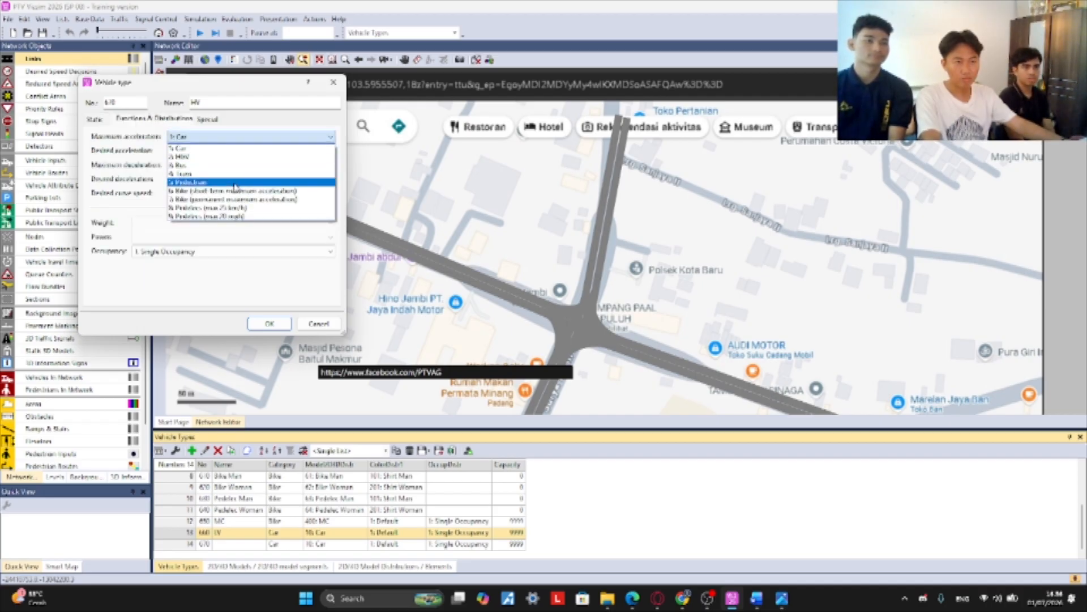
left_click(209, 165)
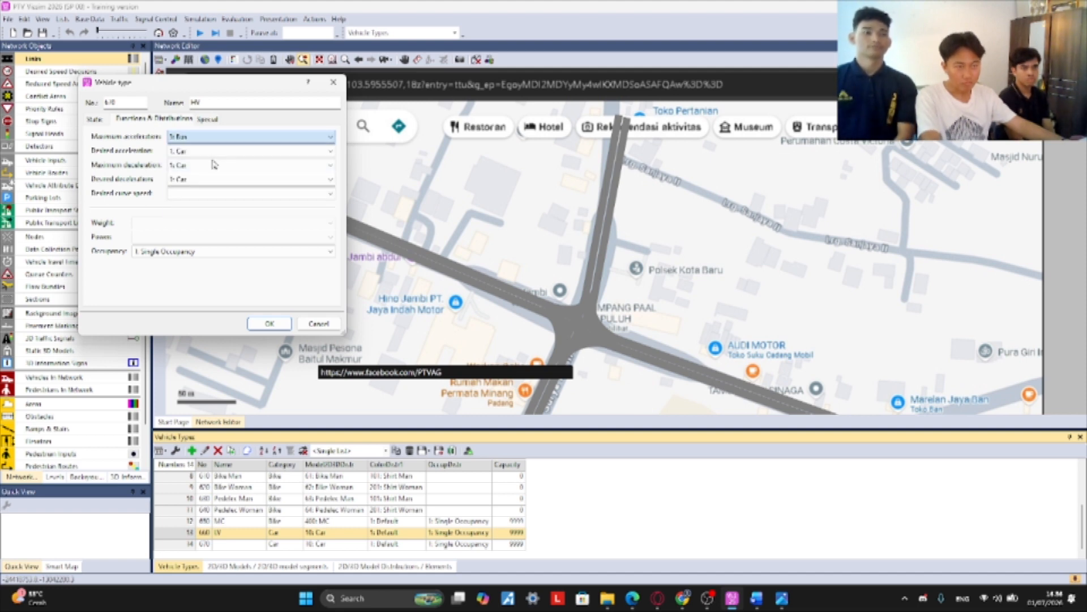
left_click(209, 151)
left_click(205, 179)
left_click(205, 153)
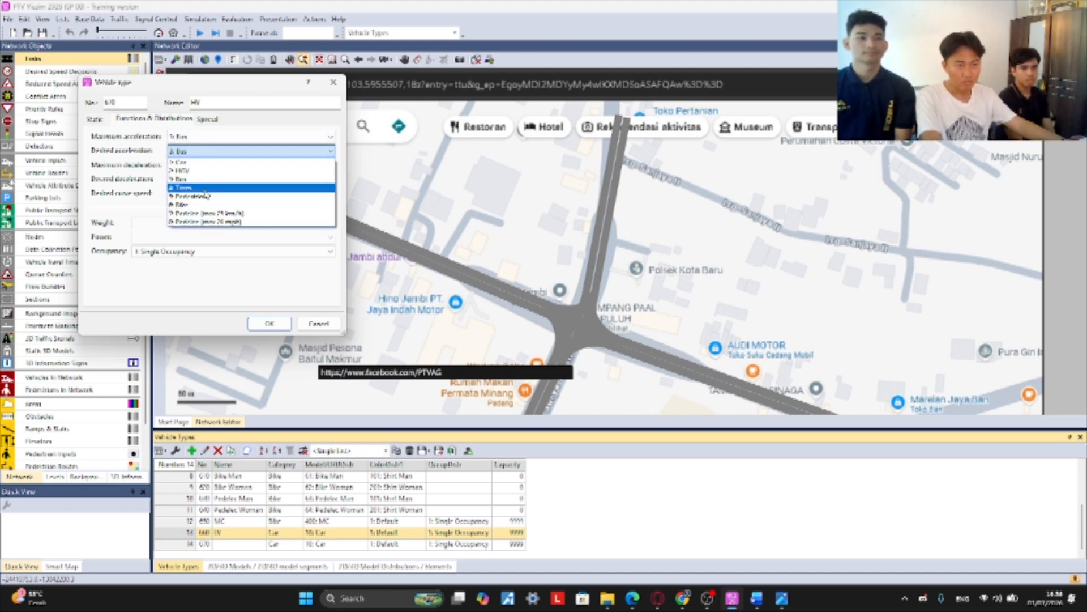
left_click(204, 180)
left_click(215, 167)
left_click(213, 194)
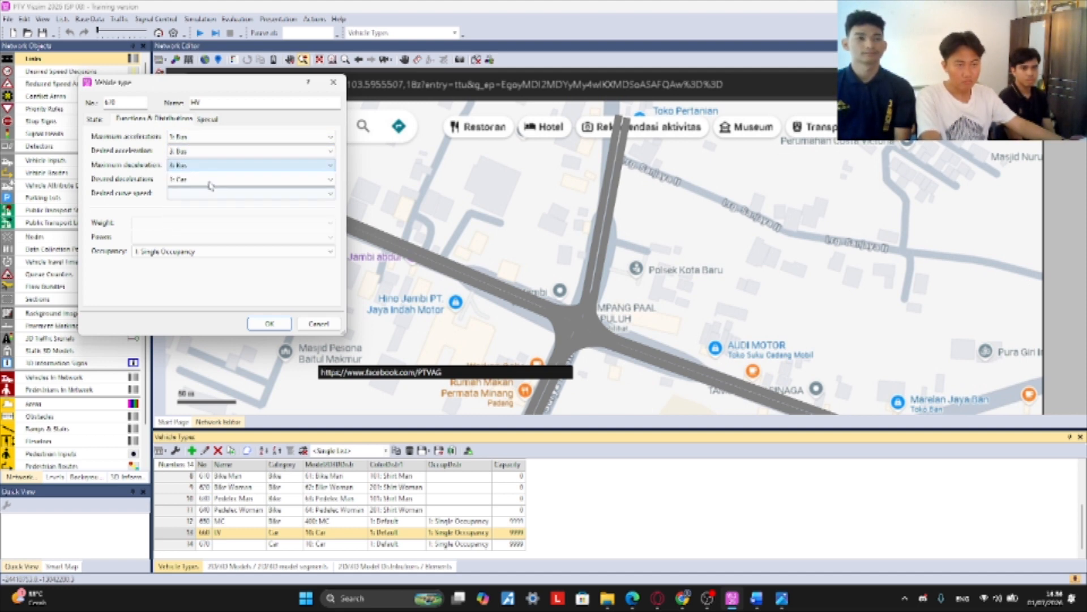
left_click(213, 179)
left_click(212, 208)
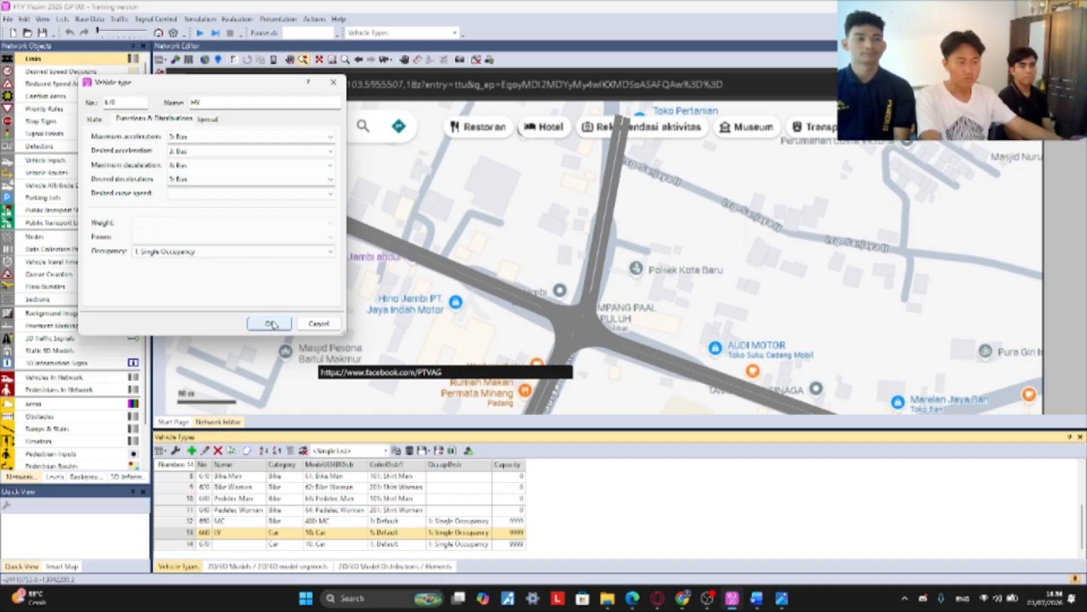
left_click(270, 324)
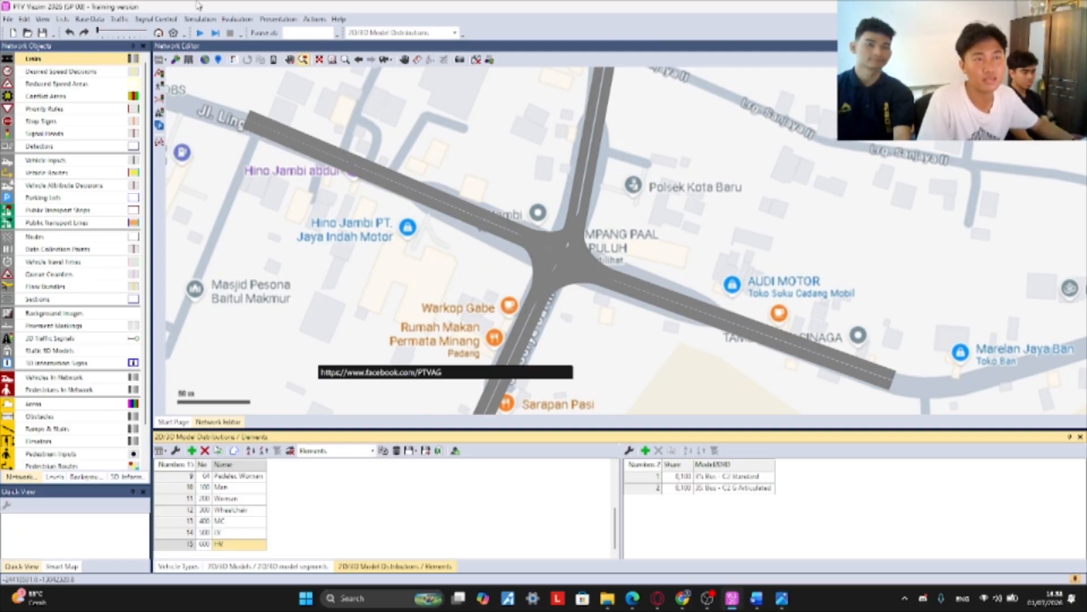
- Add a vehicle class named MC to the vehicle classes list and assign it only vehicle type 650: MC
left_click(103, 20)
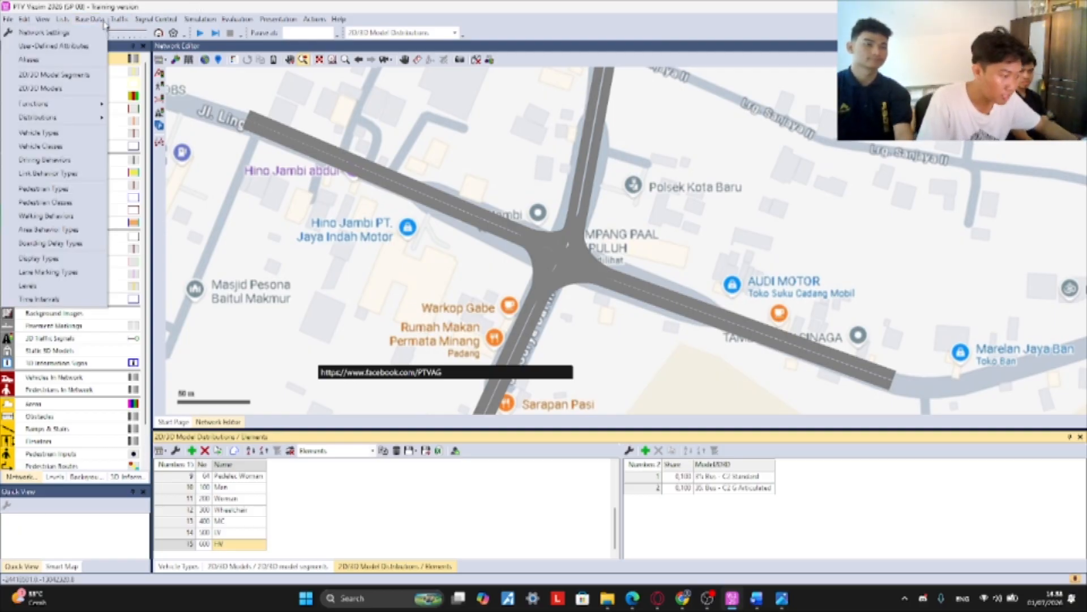
left_click(79, 146)
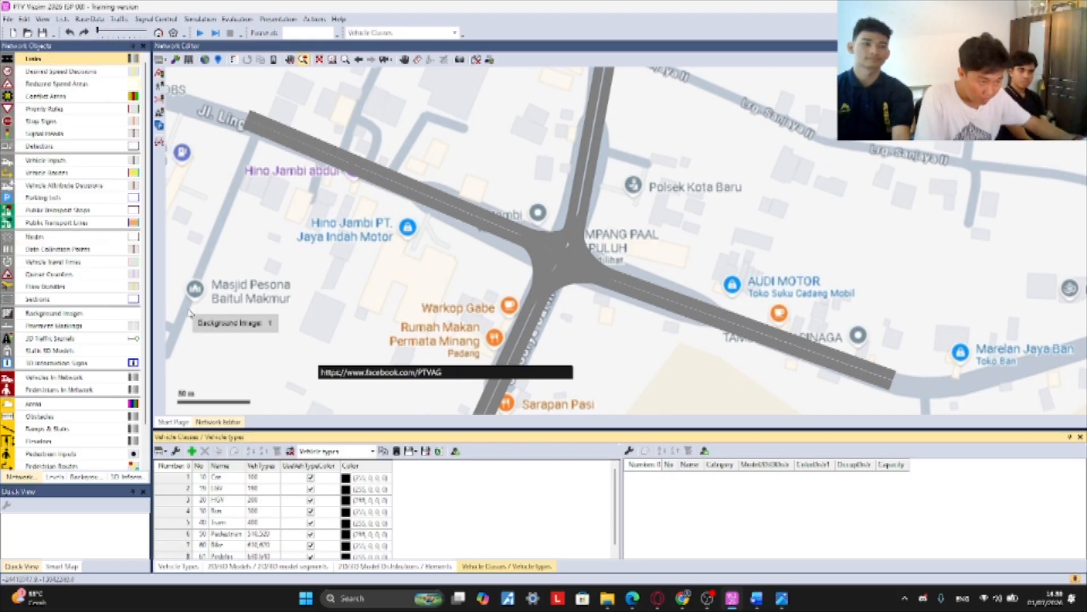
scroll(451, 521, "down", 1)
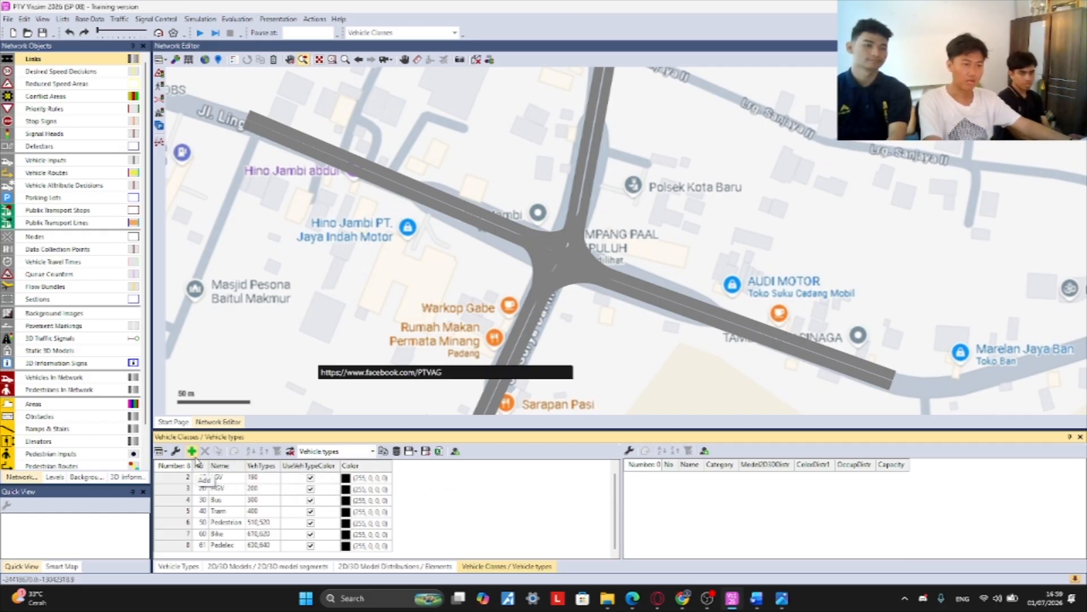
left_click(192, 452)
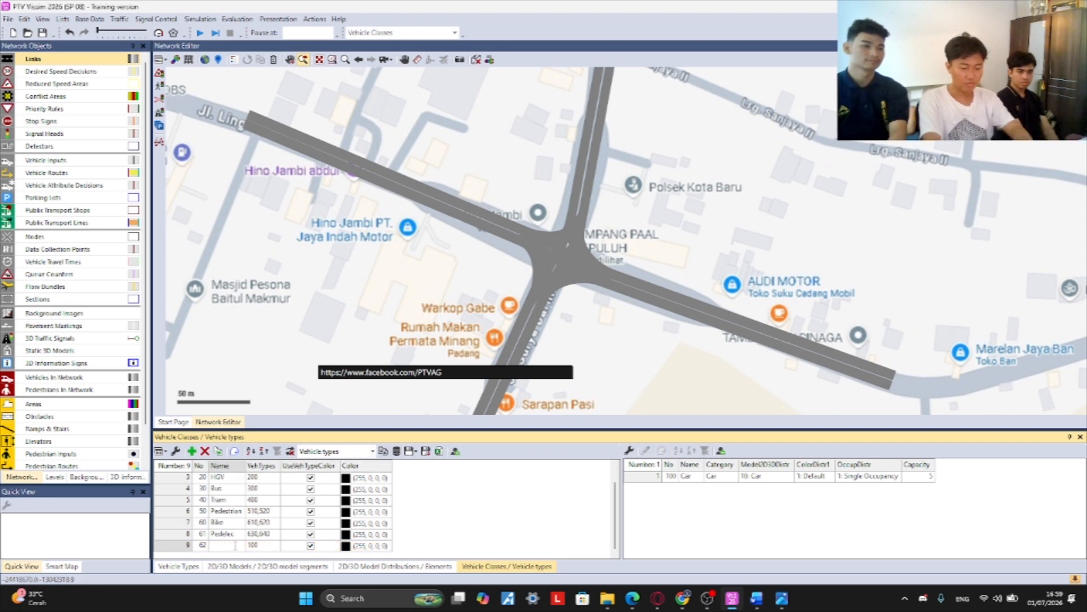
left_click(279, 545)
scroll(280, 527, "down", 2)
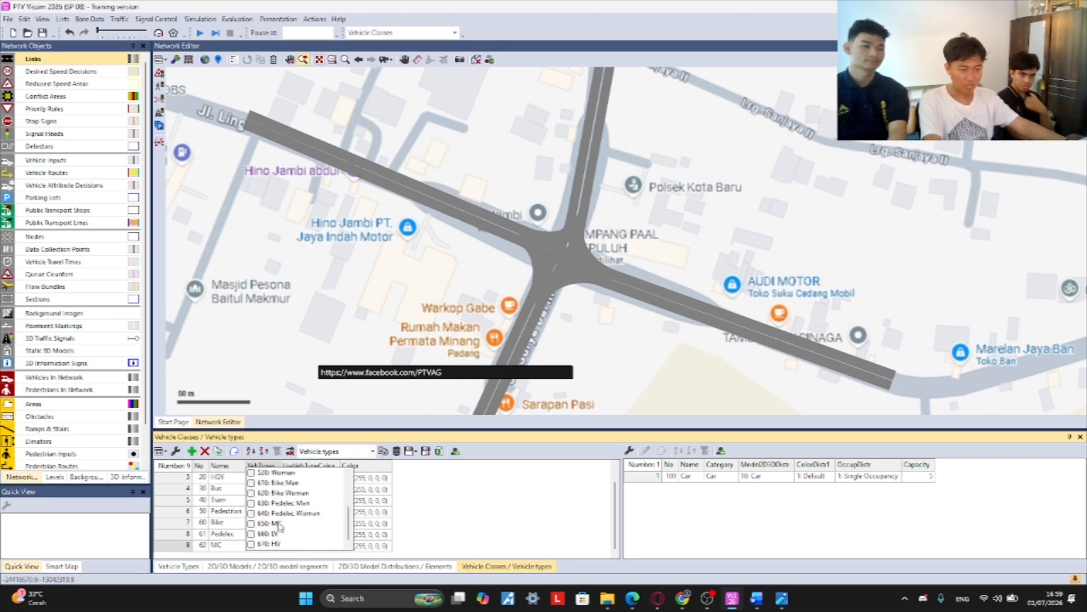
left_click(301, 524)
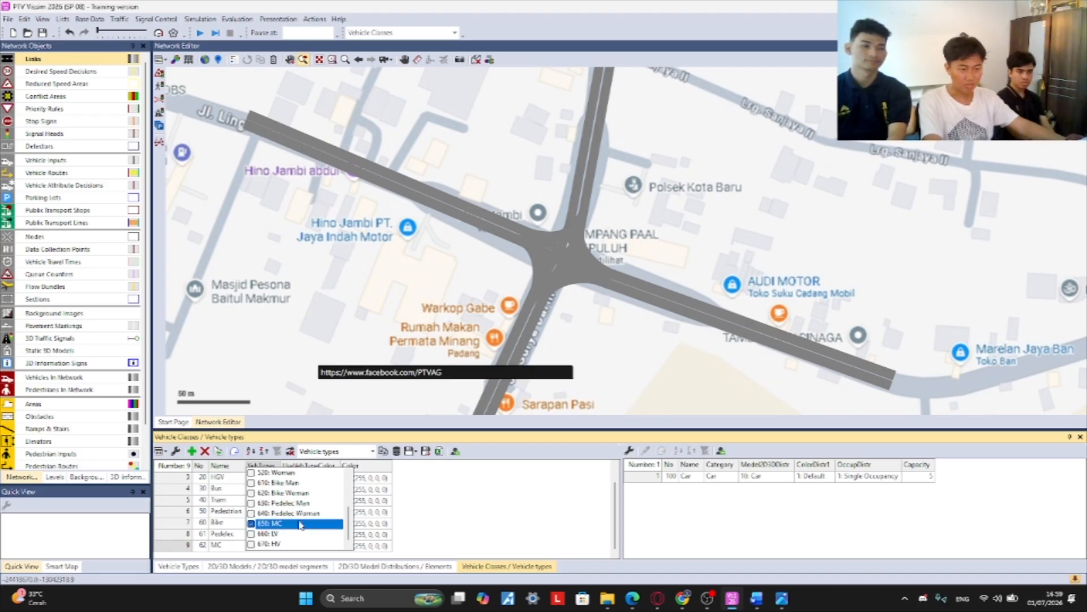
left_click(411, 528)
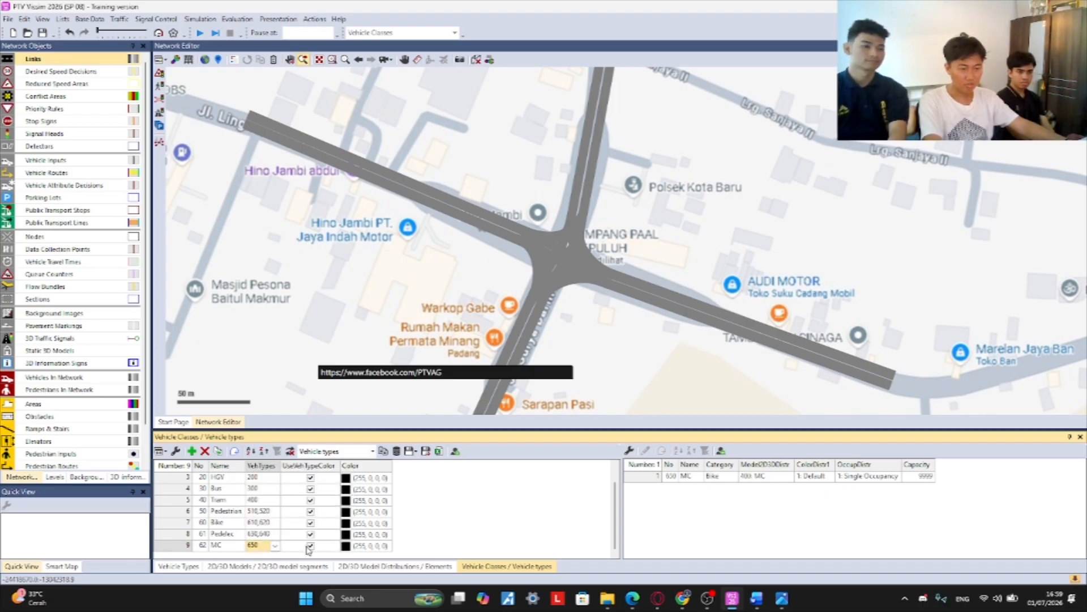
- Add a vehicle class named LV and replace its default vehicle type with 660: LV
left_click(192, 450)
left_click(228, 545)
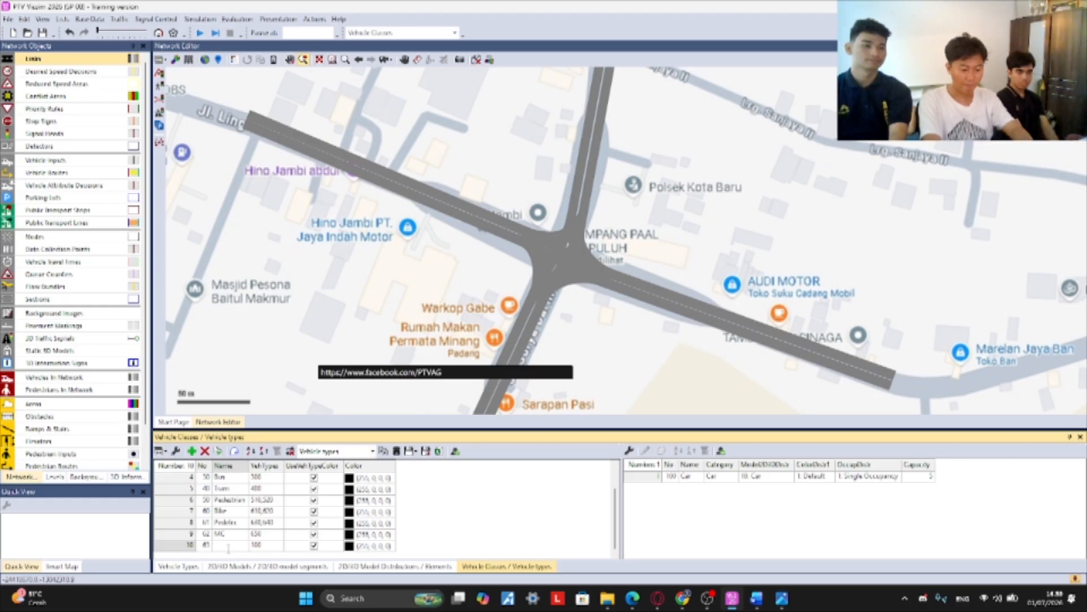
type("LV")
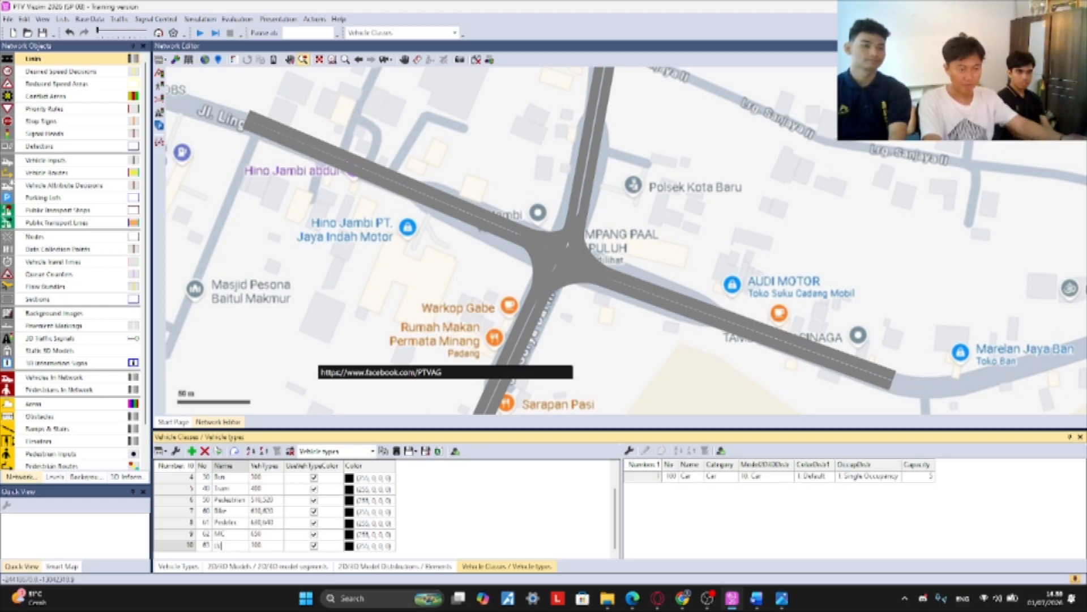
left_click(274, 547)
left_click(277, 546)
scroll(287, 520, "down", 3)
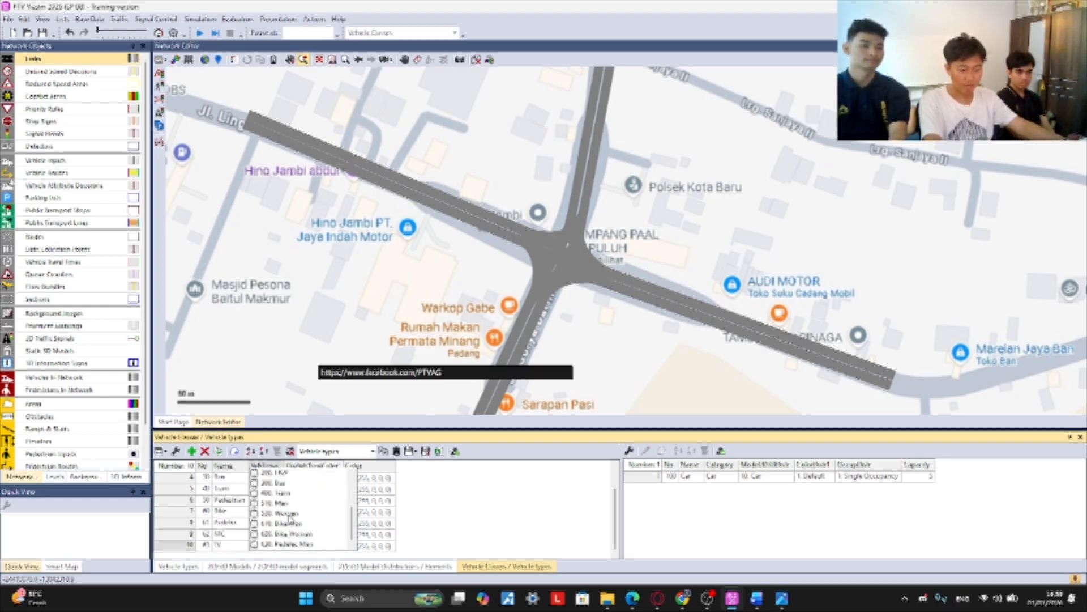
scroll(286, 510, "up", 3)
left_click(285, 486)
scroll(288, 525, "down", 1)
scroll(289, 521, "down", 2)
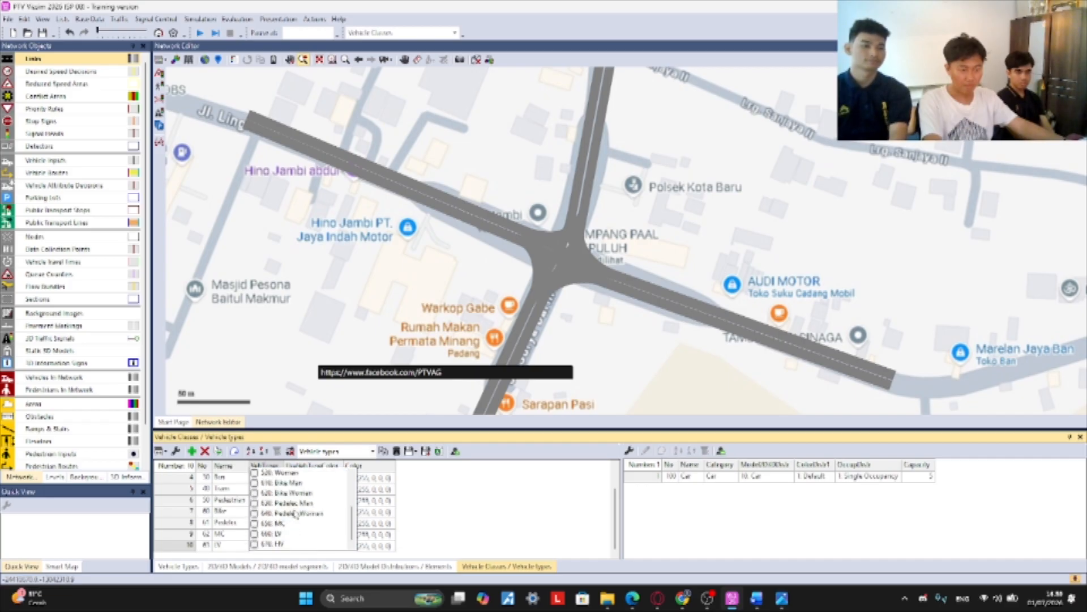
left_click(279, 537)
left_click(420, 530)
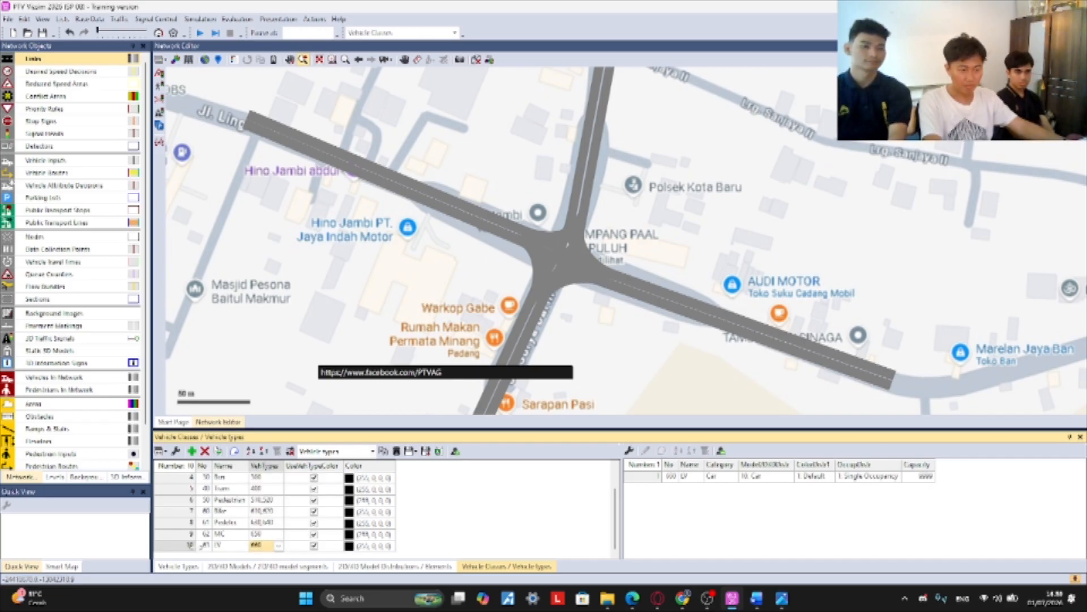
- Add a vehicle class named HV and replace its default vehicle type with 670: HV
left_click(192, 451)
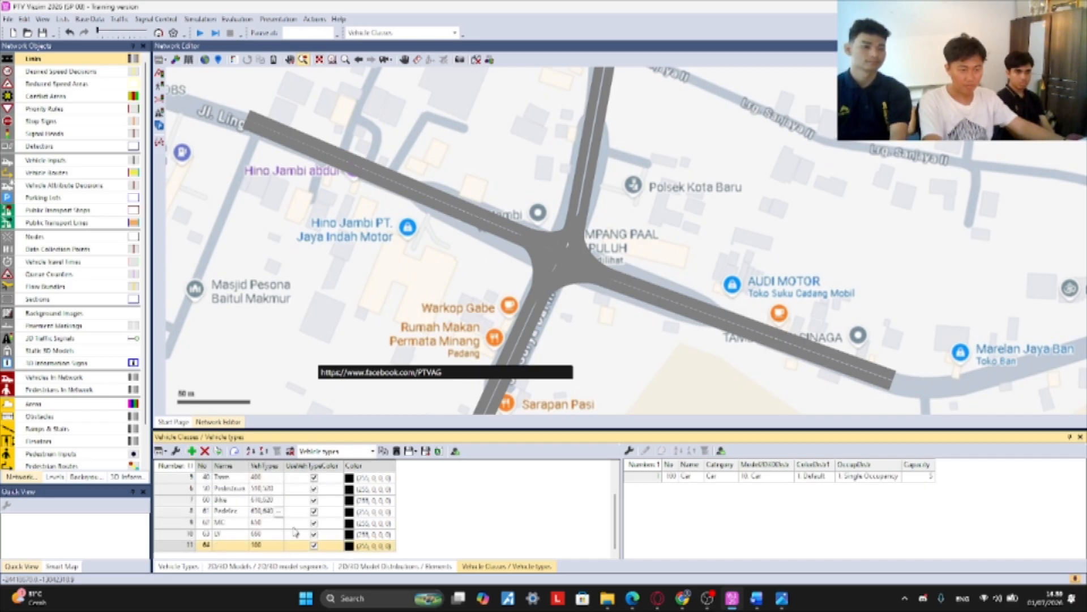
double_click(242, 542)
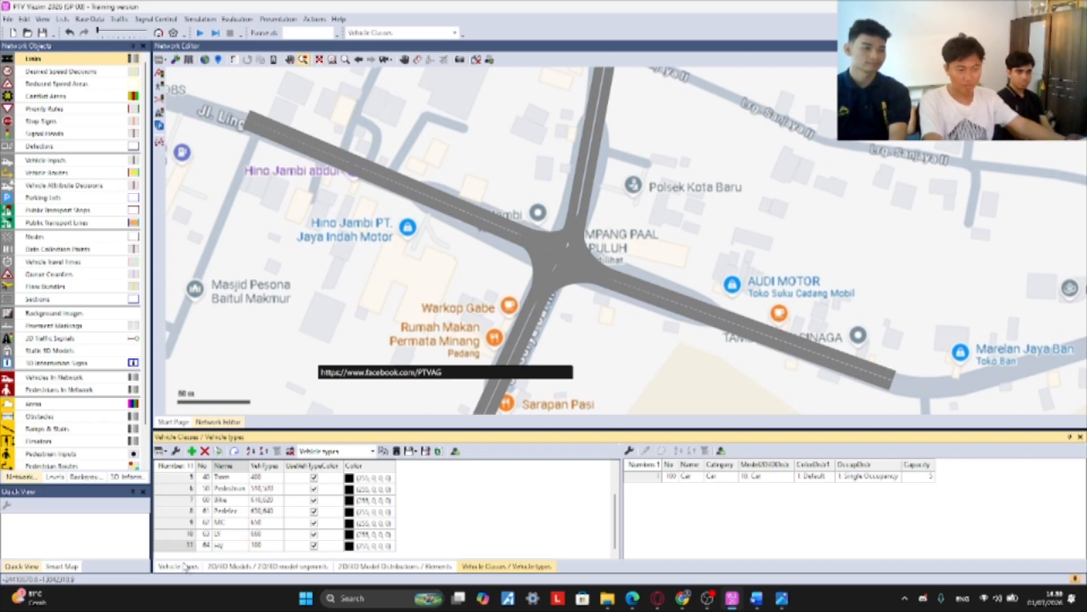
left_click(273, 548)
left_click(280, 546)
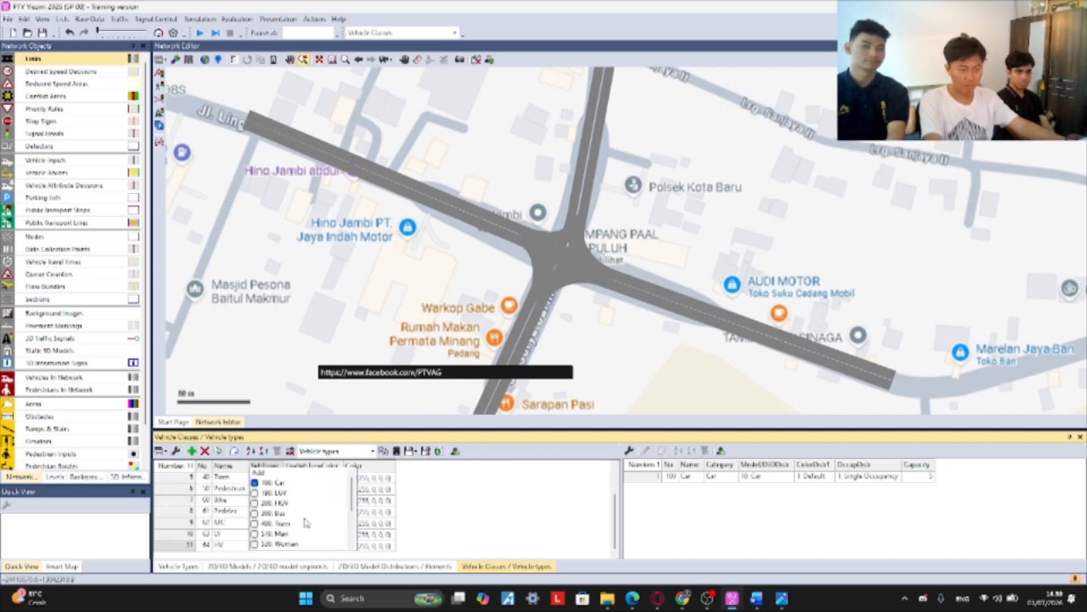
scroll(304, 513, "down", 2)
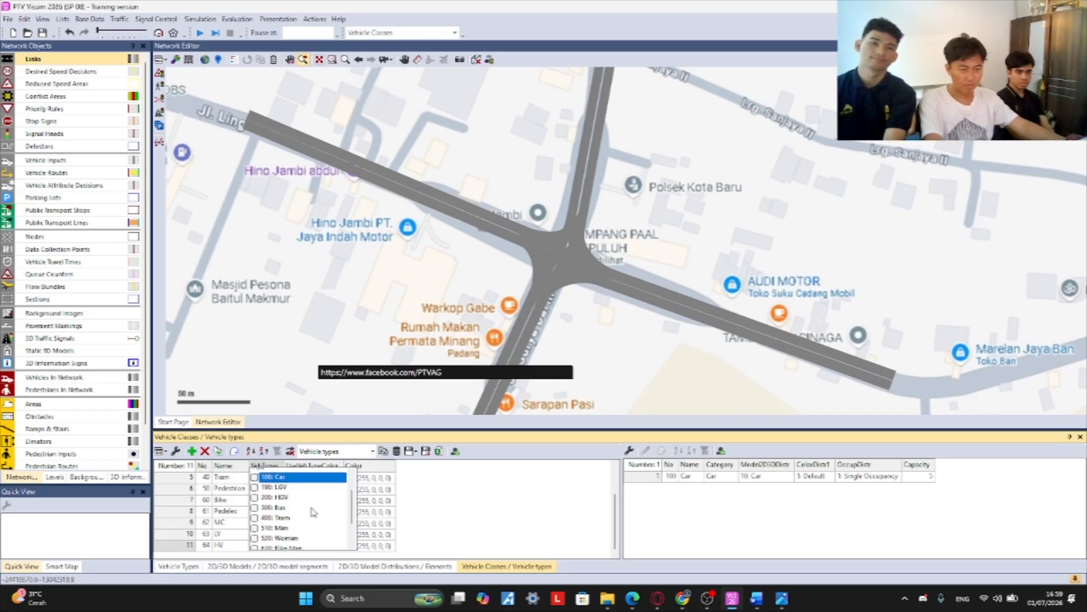
left_click(282, 544)
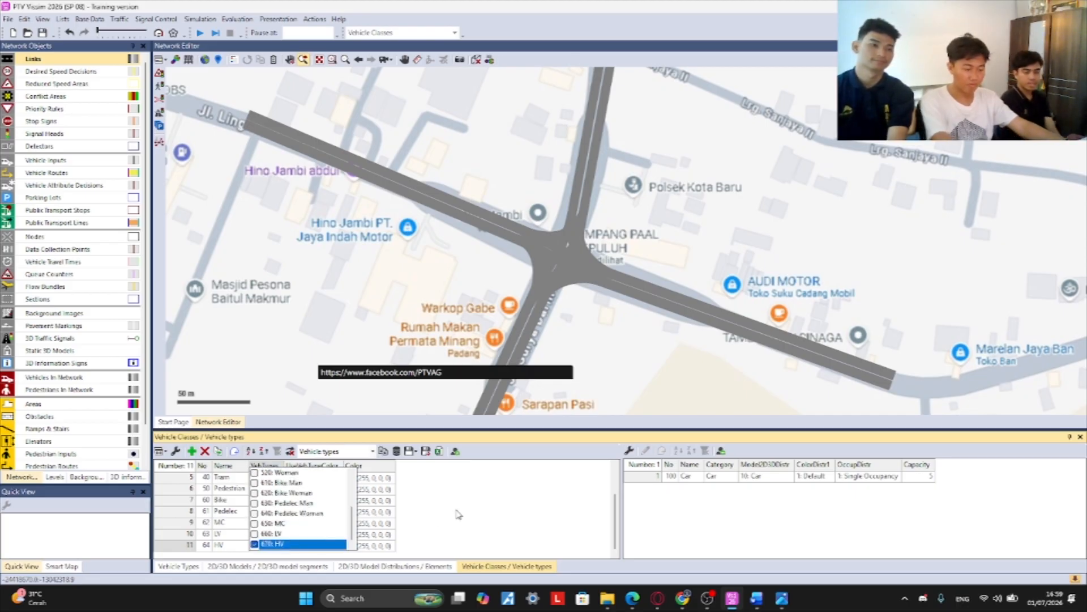
left_click(454, 524)
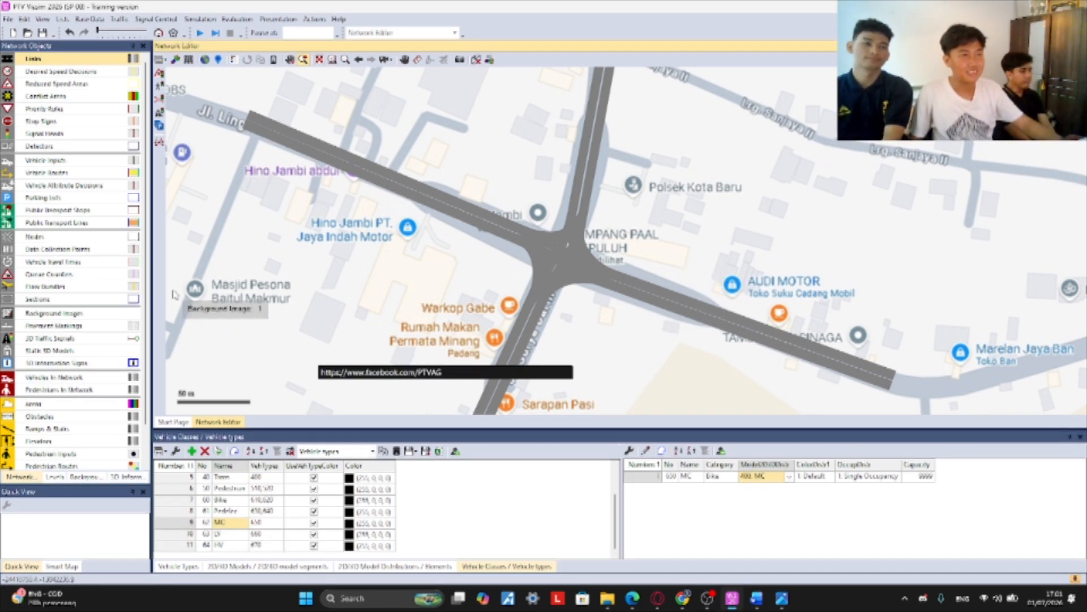
- Open the speed distributions list and add a new speed distribution named MC
left_click(89, 20)
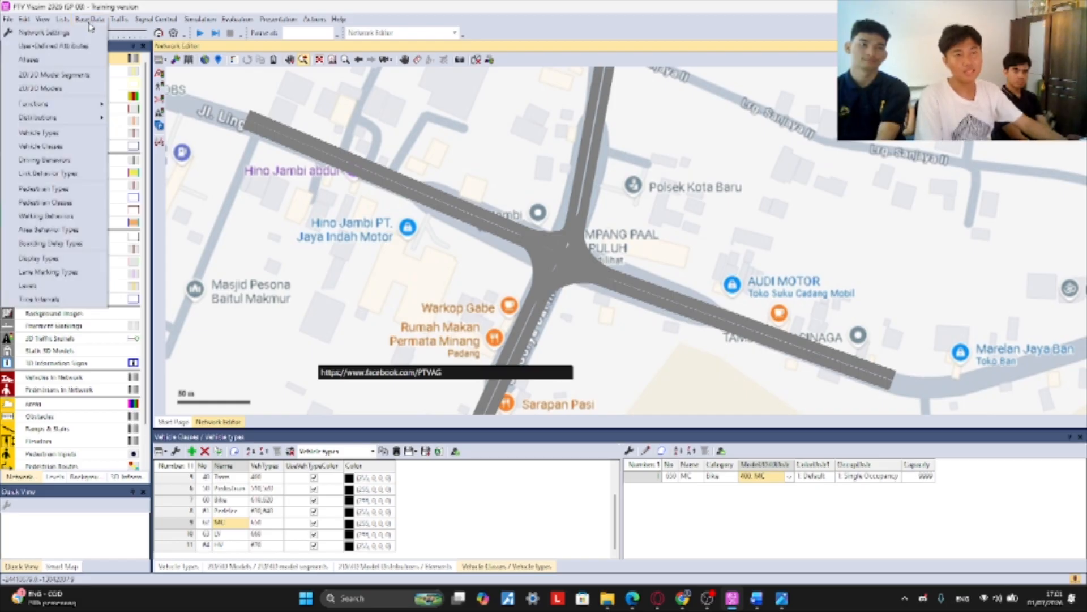
mouse_move(84, 117)
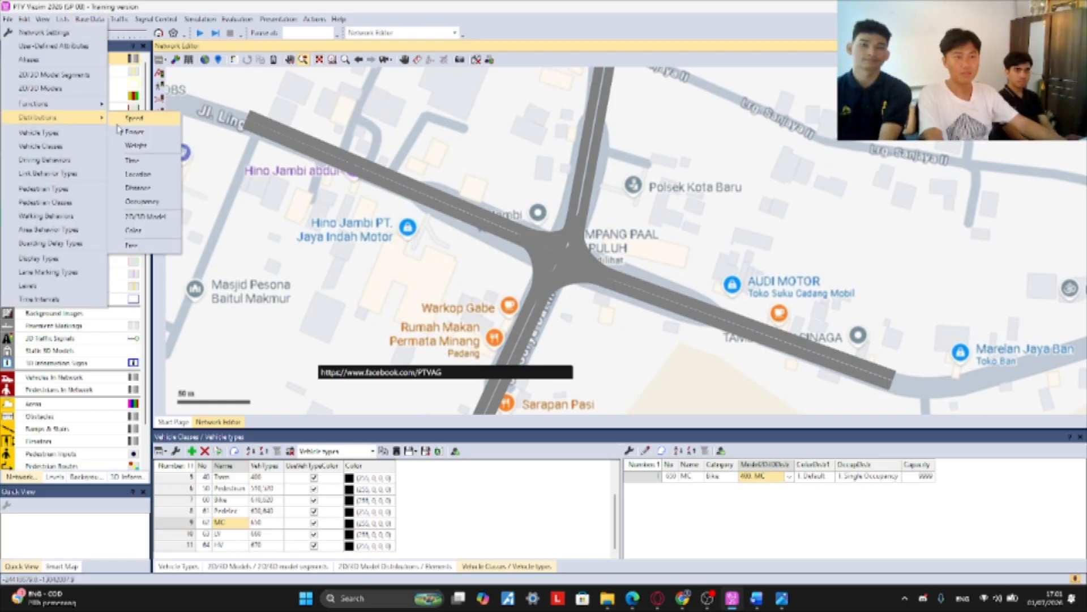
left_click(136, 119)
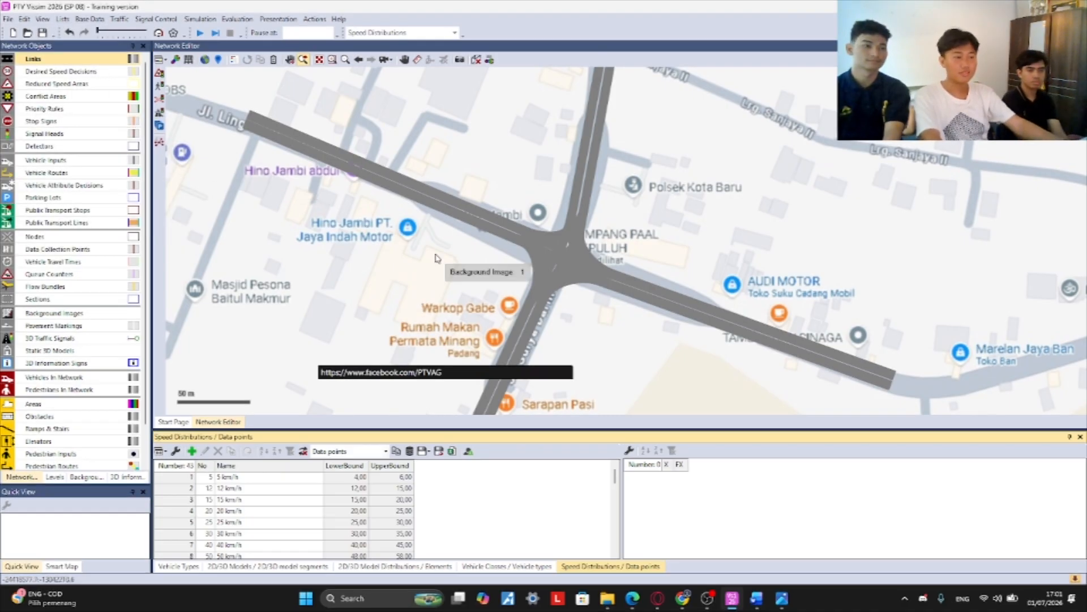
scroll(234, 518, "down", 3)
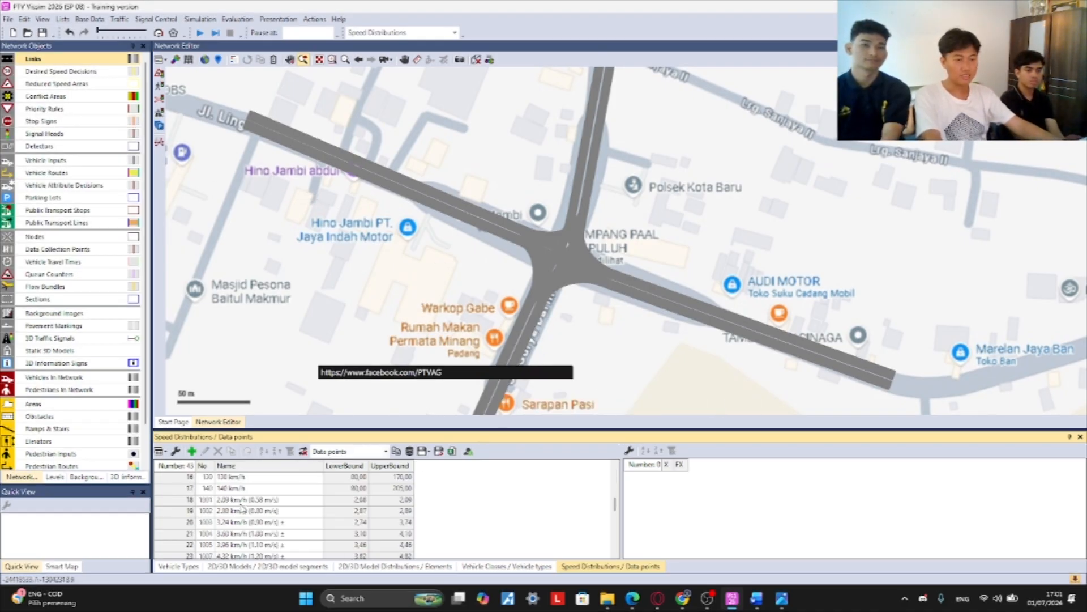
scroll(237, 507, "up", 2)
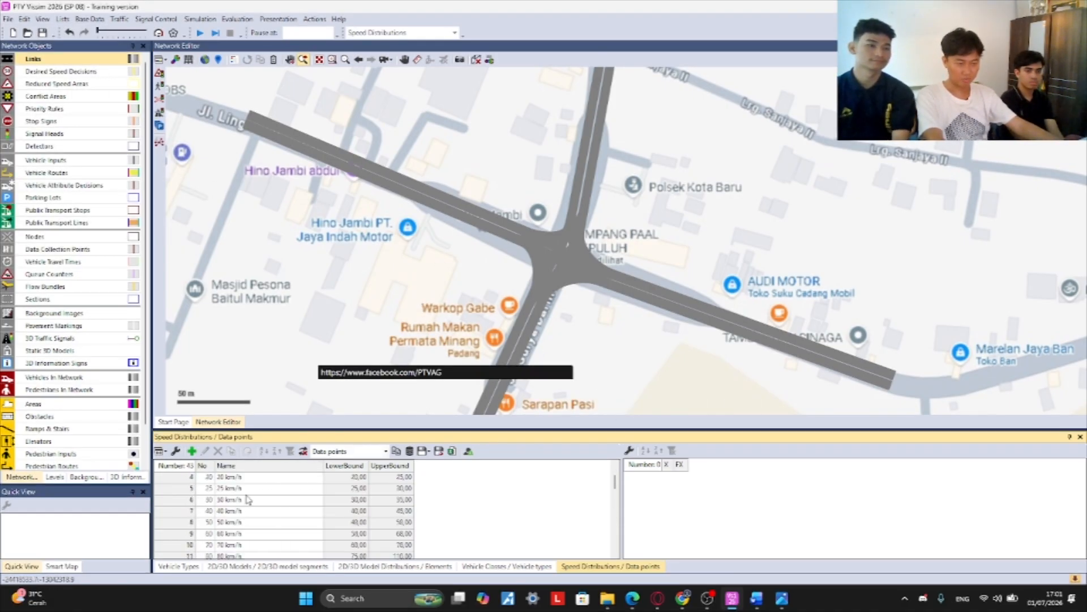
scroll(256, 501, "down", 10)
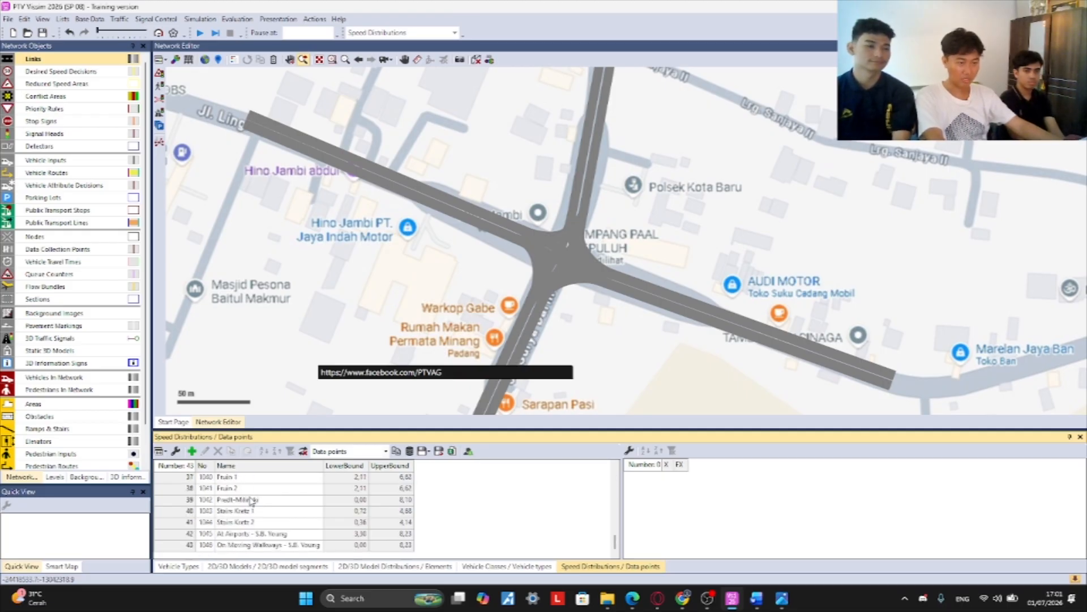
left_click(192, 451)
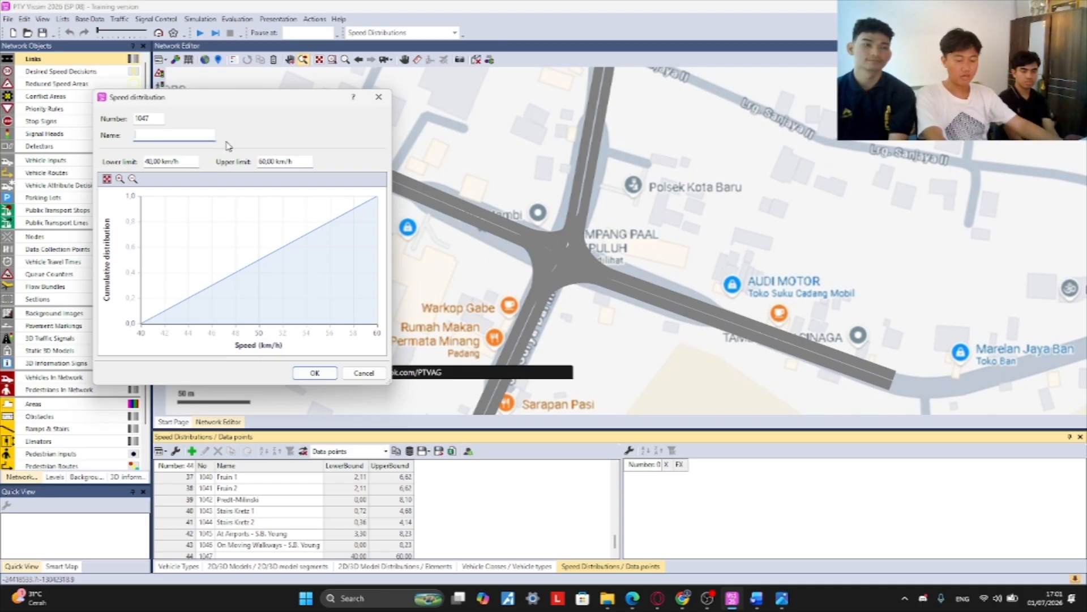
type("MC")
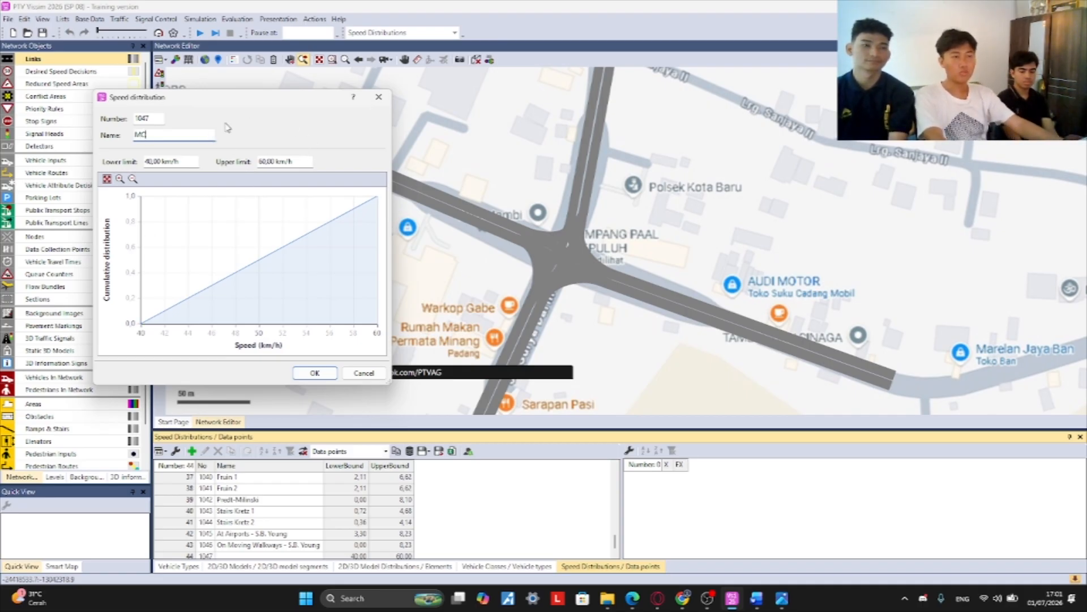
- Look up the Jl. Lingkar Barat 1 speeds in the Word document and set the MC speed distribution's limits to 24 and 69 km/h
mouse_move(782, 598)
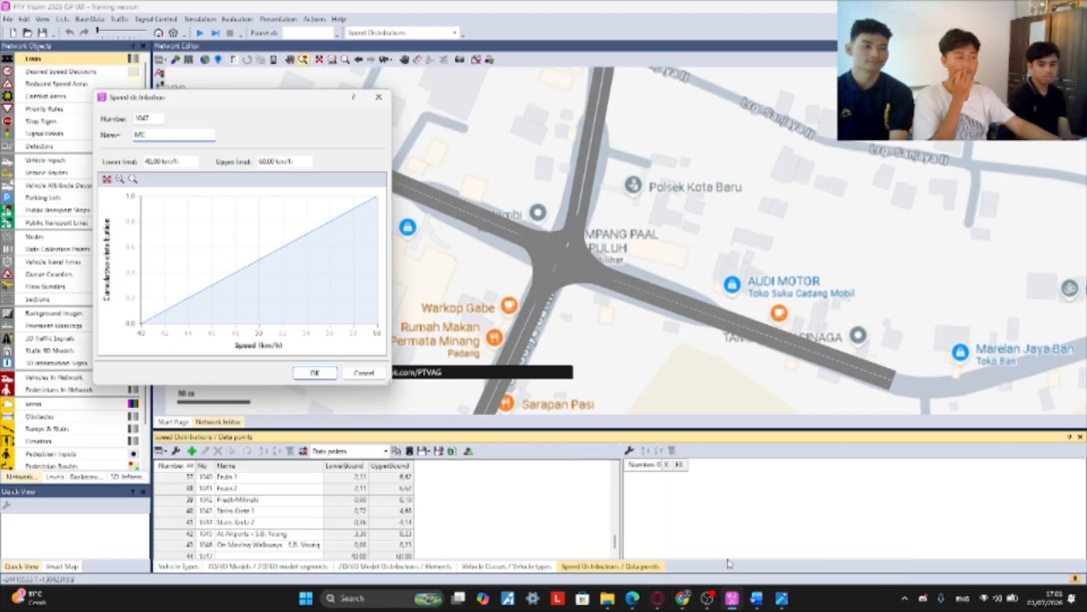
left_click(756, 598)
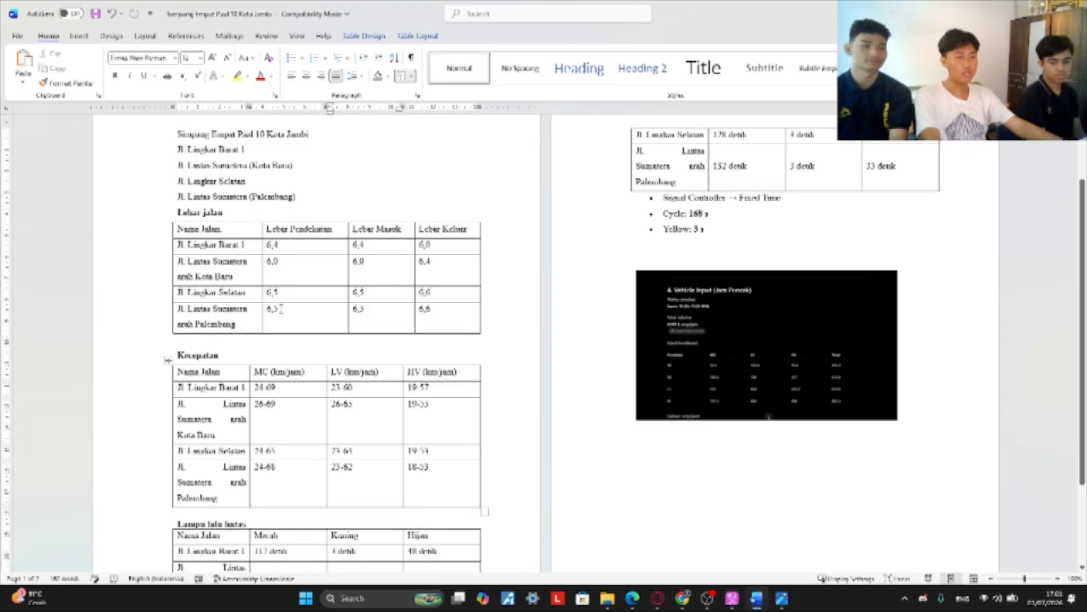
scroll(281, 309, "down", 3)
scroll(678, 145, "up", 4)
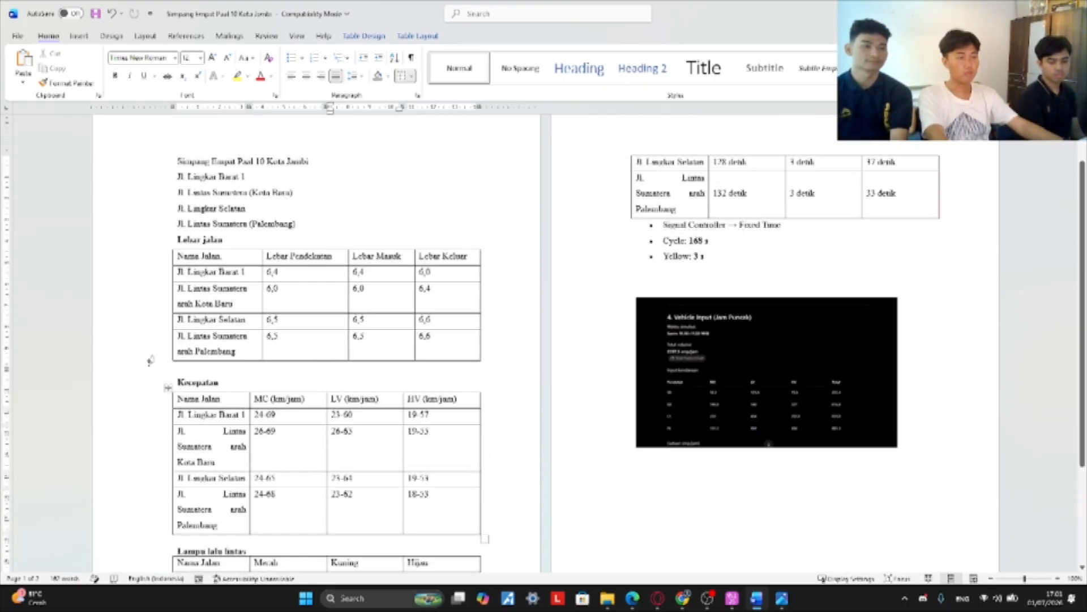
scroll(150, 360, "down", 2)
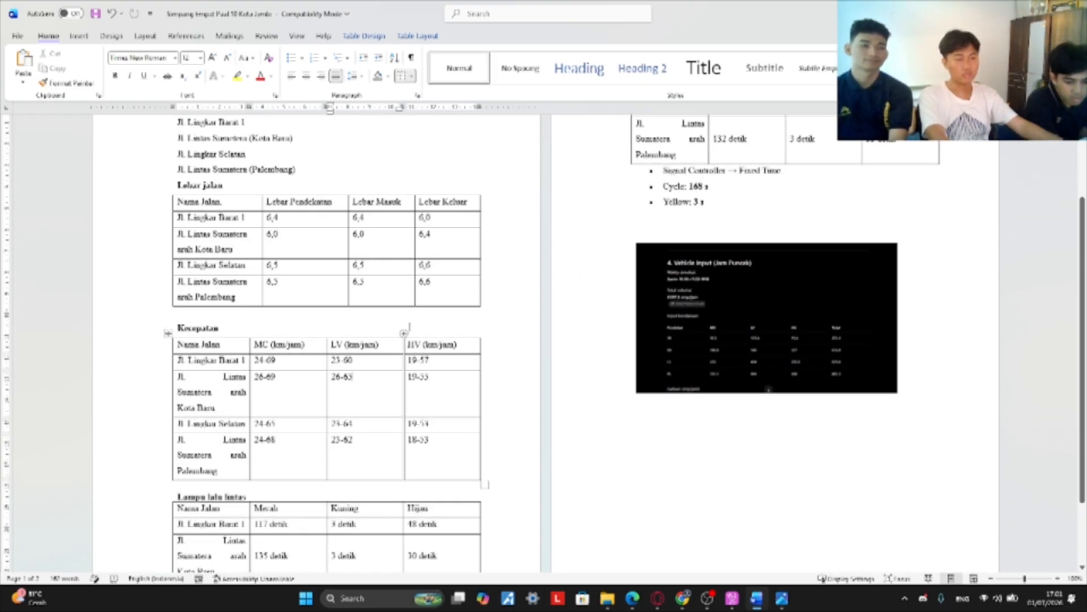
scroll(284, 323, "down", 1)
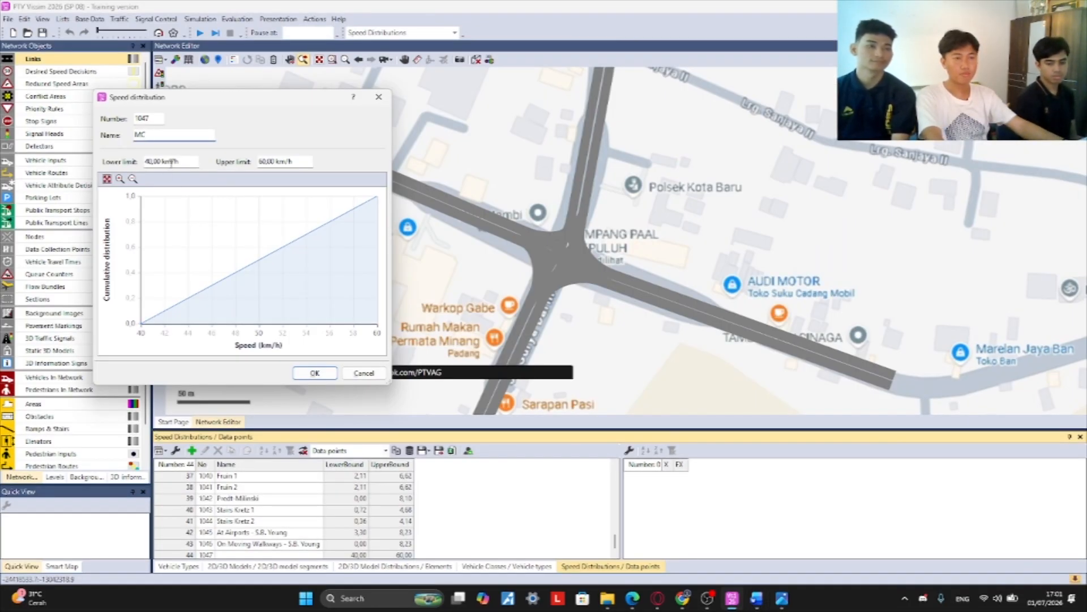
left_click(171, 163)
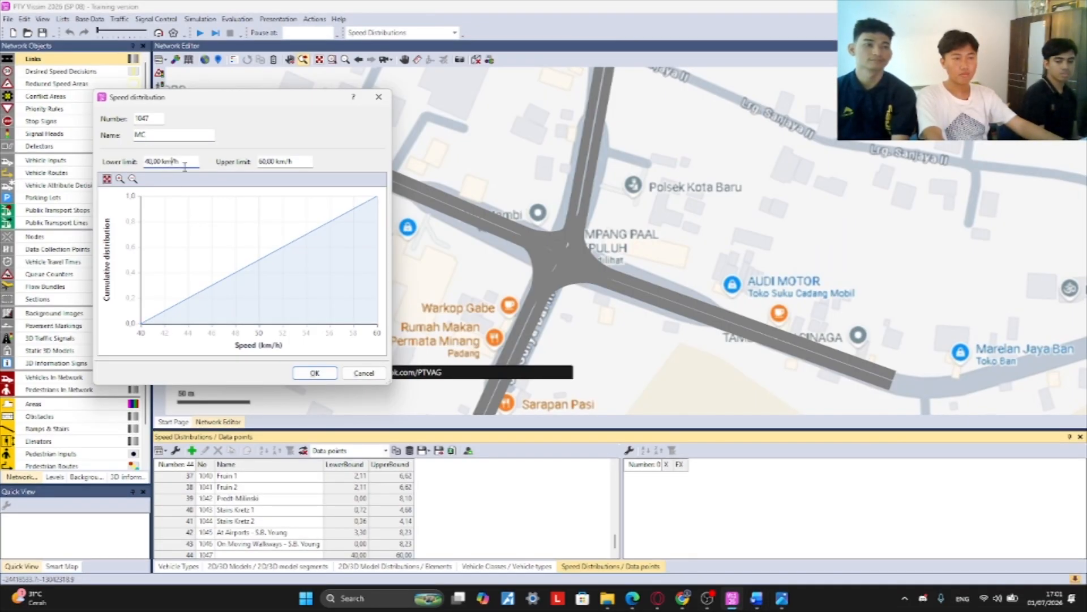
left_click_drag(184, 166, 142, 168)
type("2")
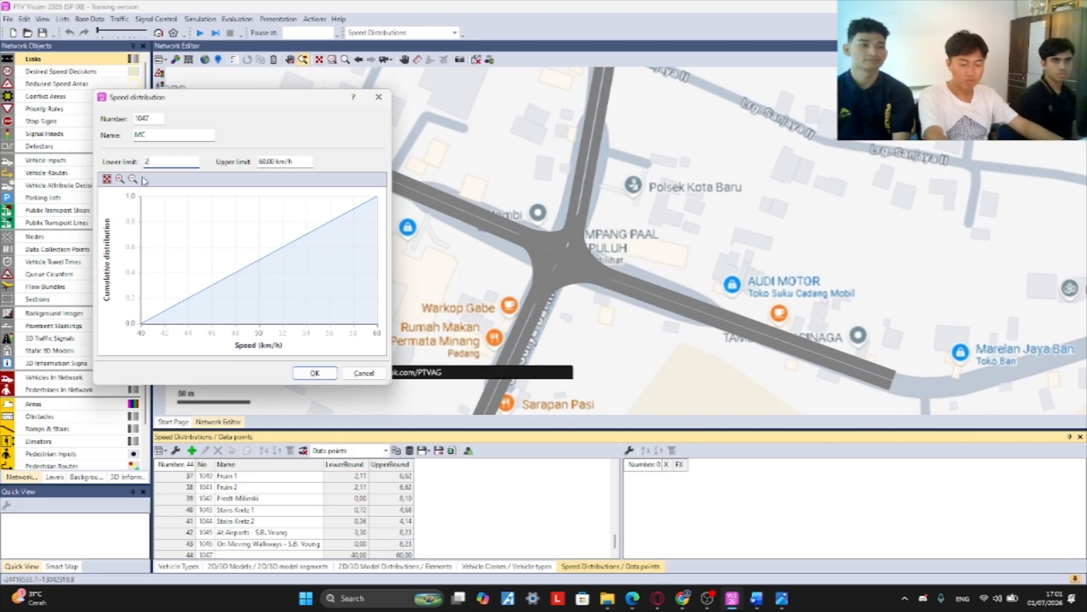
type("4")
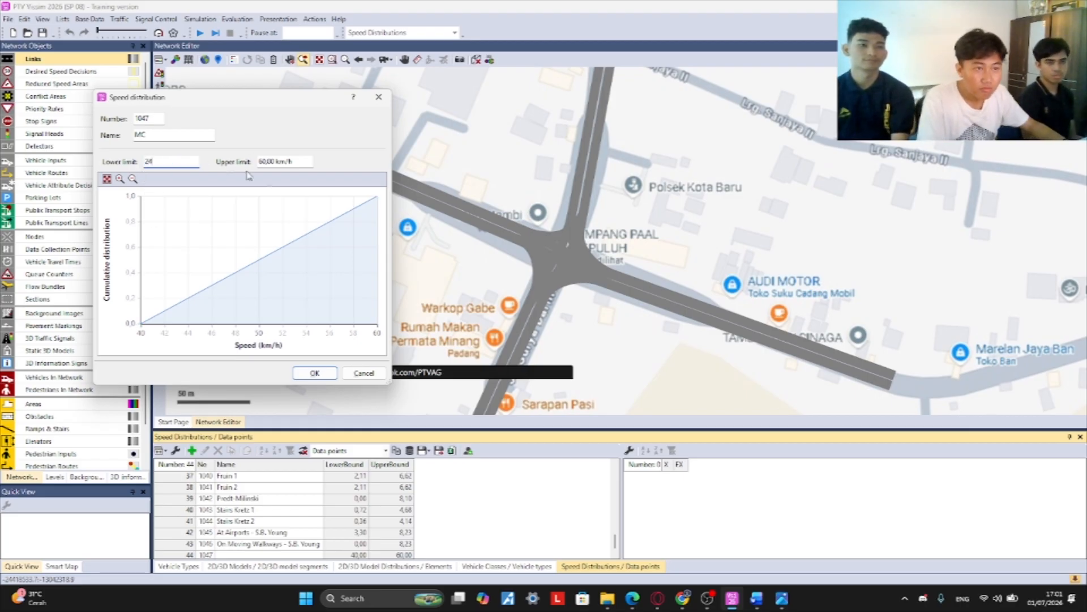
left_click(293, 162)
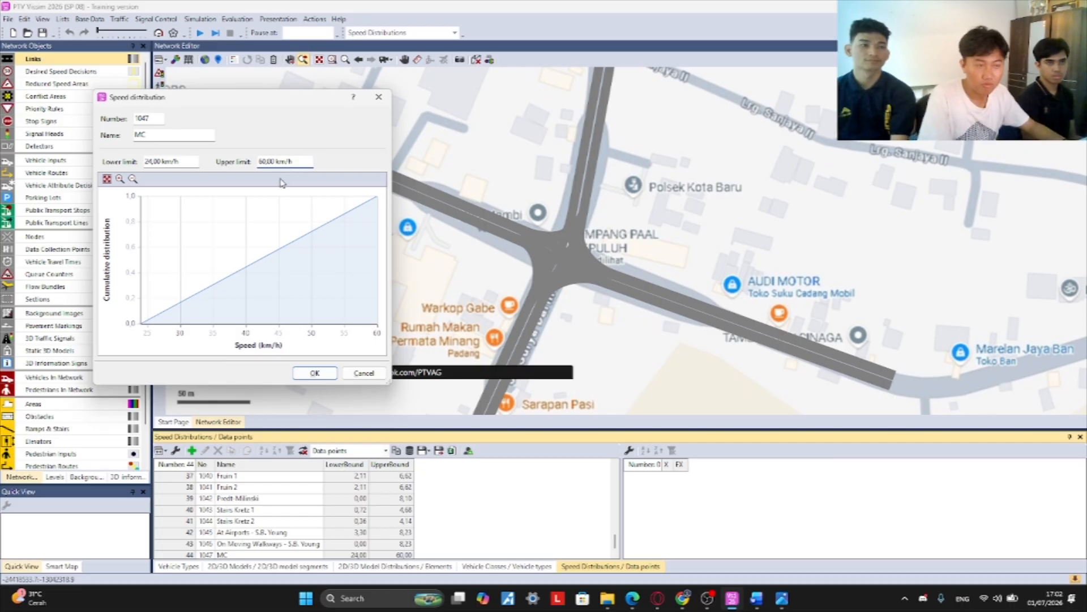
key("ctrl+a")
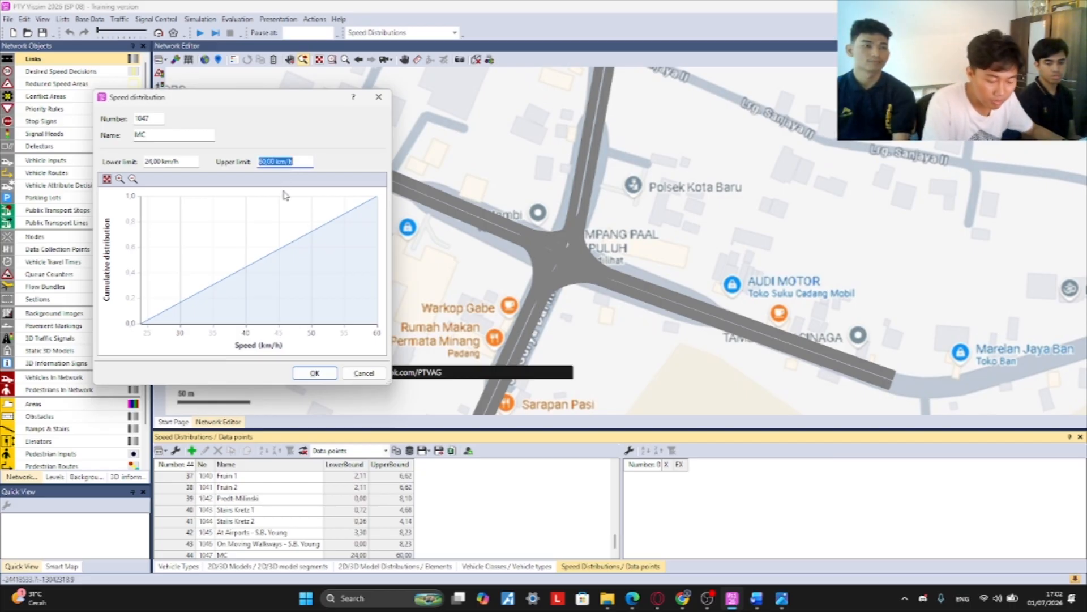
type("69")
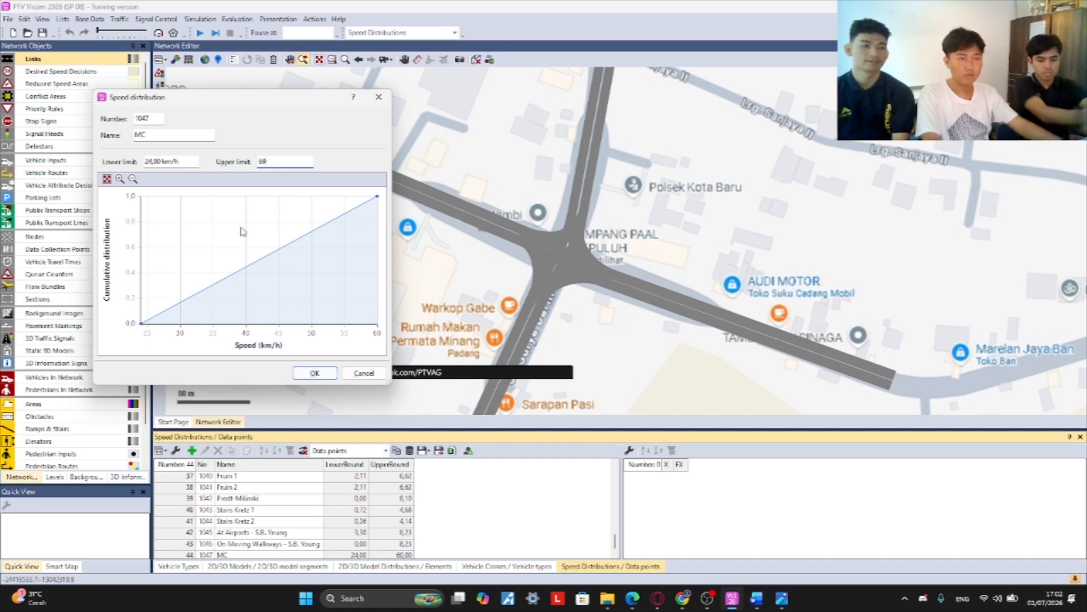
- Rename the MC speed distribution as MC LB, checking the approach in the Word speed table, and accept it
left_click(189, 134)
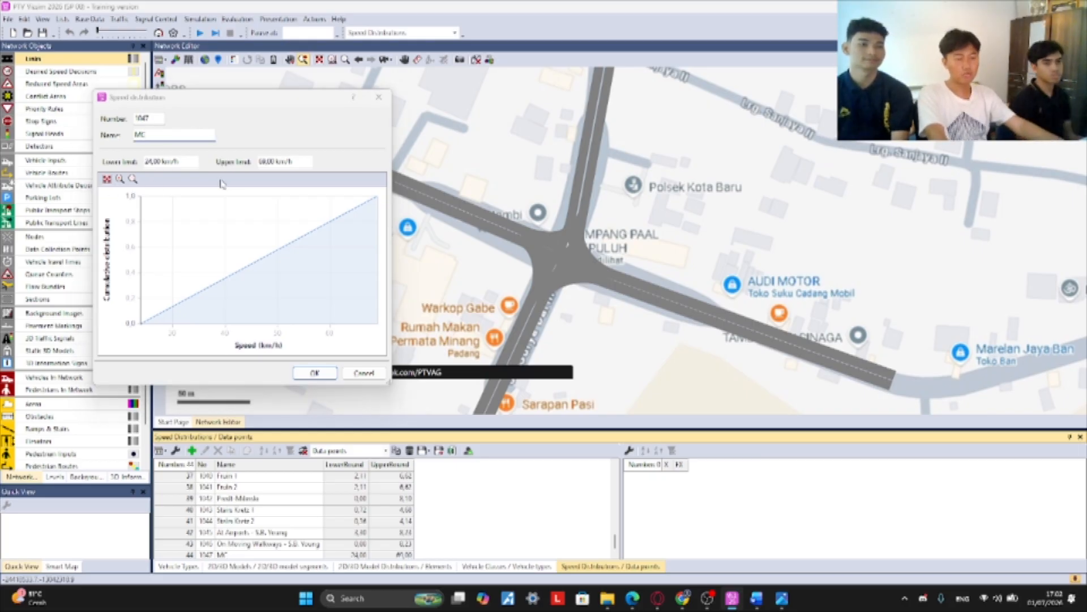
key("alt+Tab")
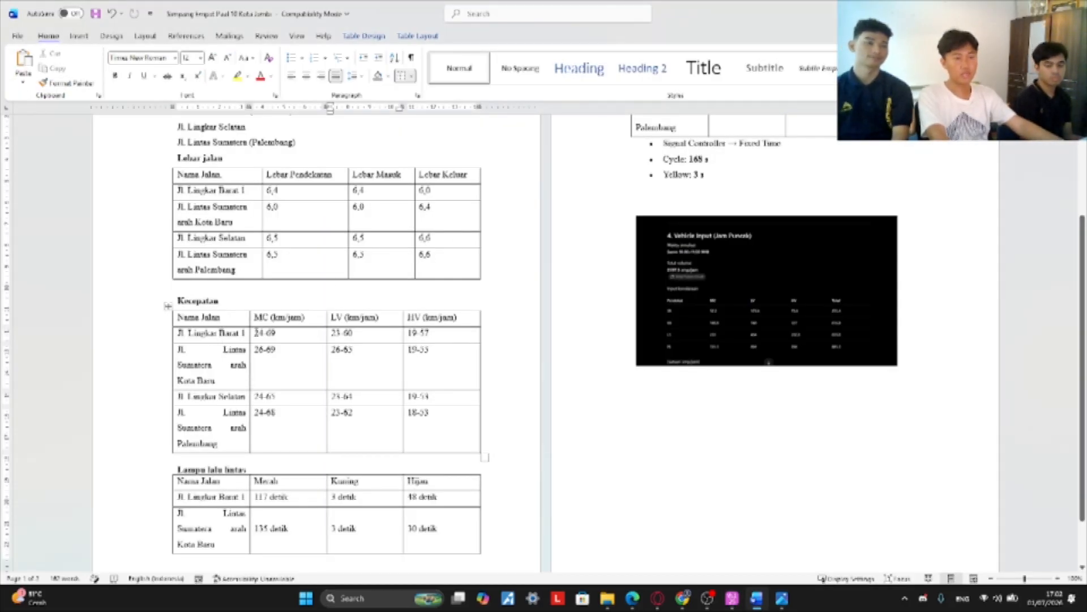
key("alt+Tab")
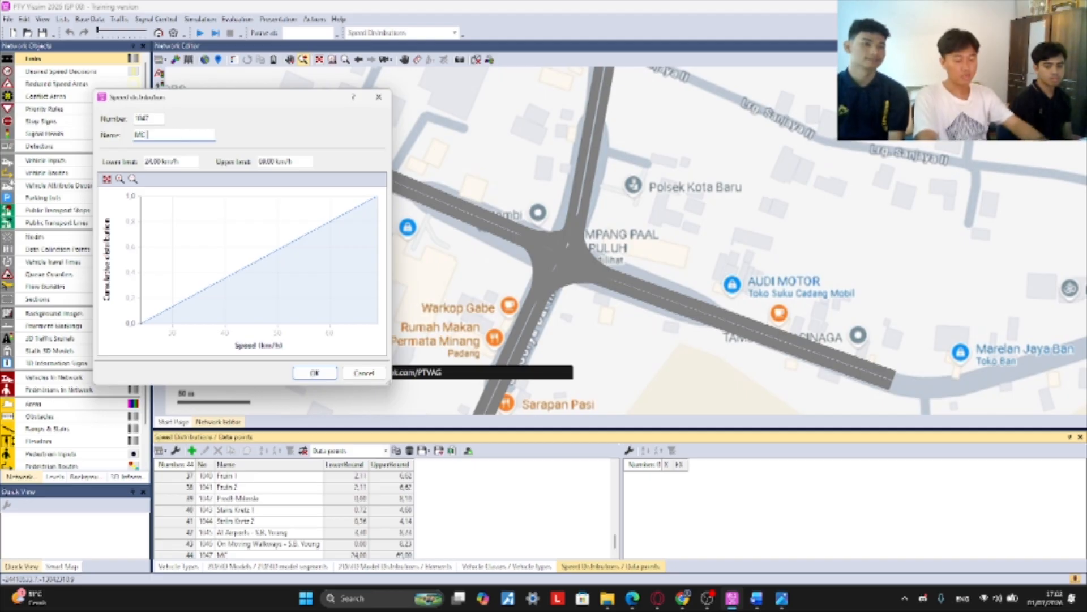
left_click(324, 373)
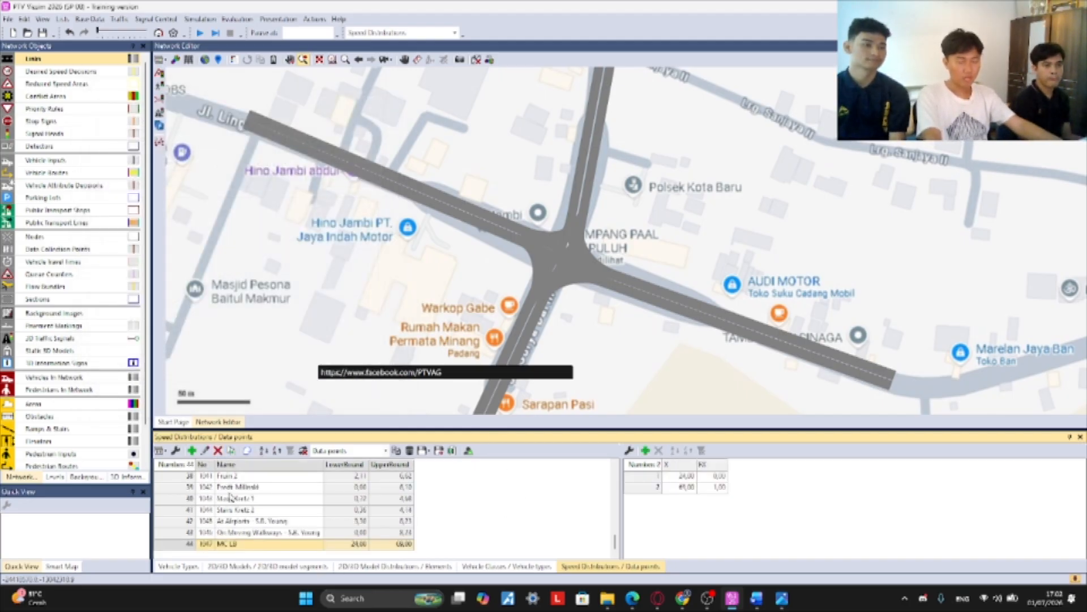
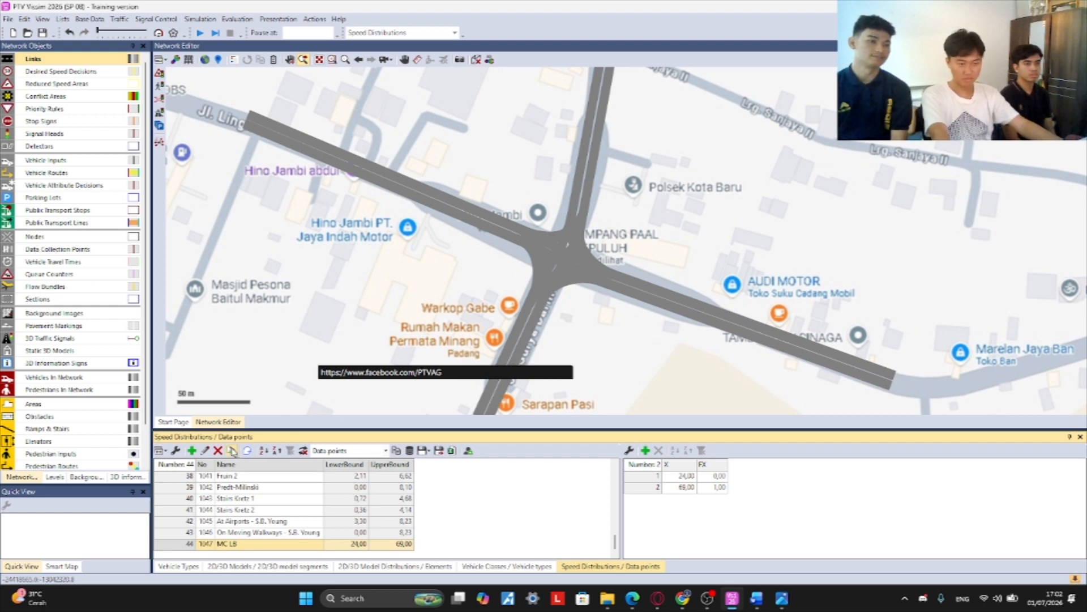
- Add a speed distribution named LV with a lower limit of 23 km/h and an upper limit of 60 km/h
left_click(193, 450)
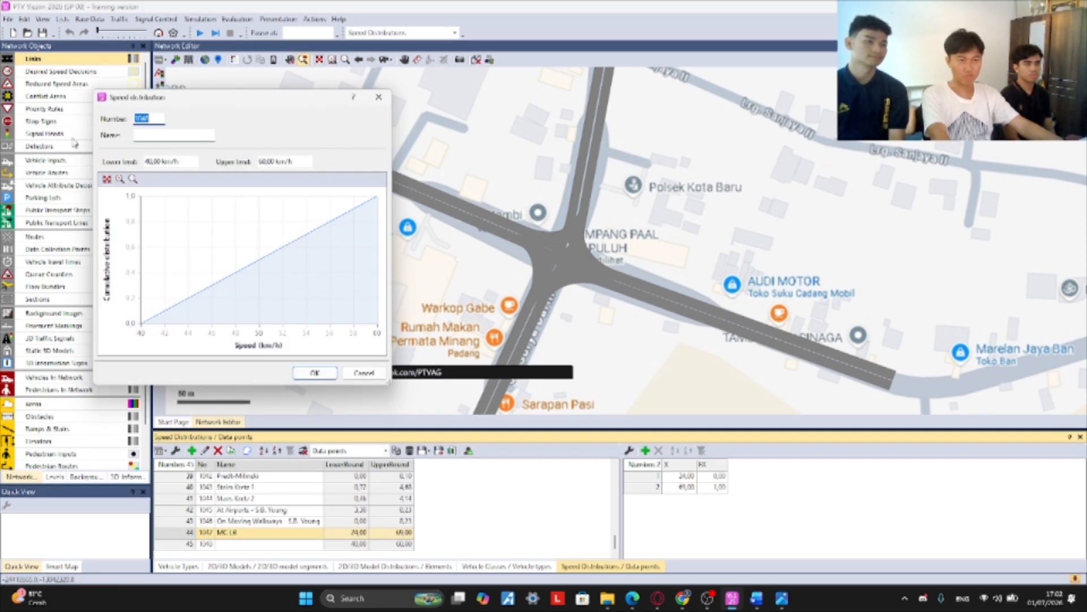
left_click(198, 135)
type("LV")
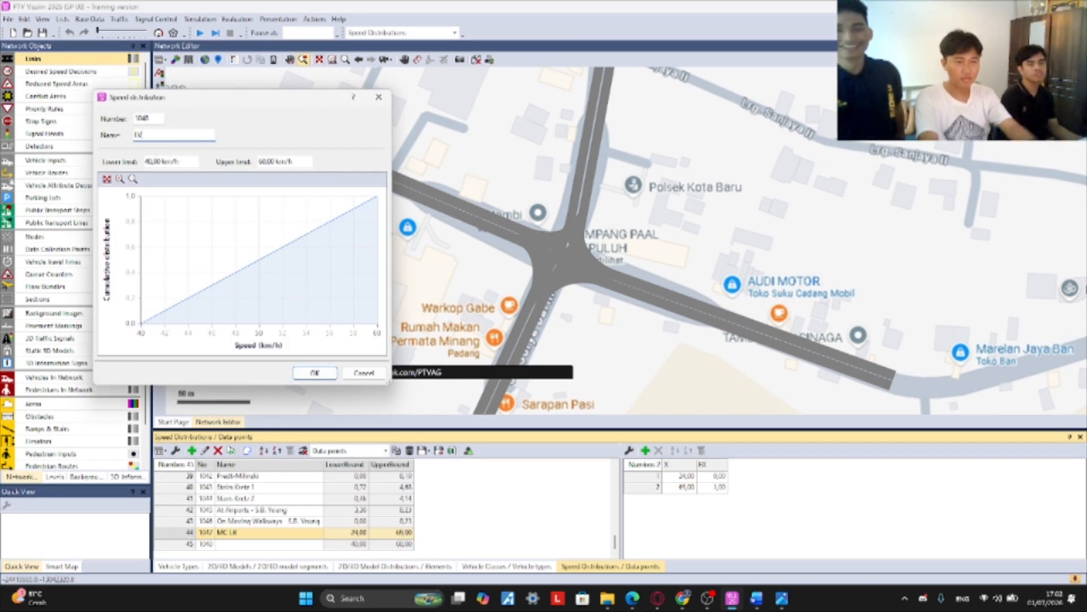
key("alt+Tab")
key("alt+Tab")
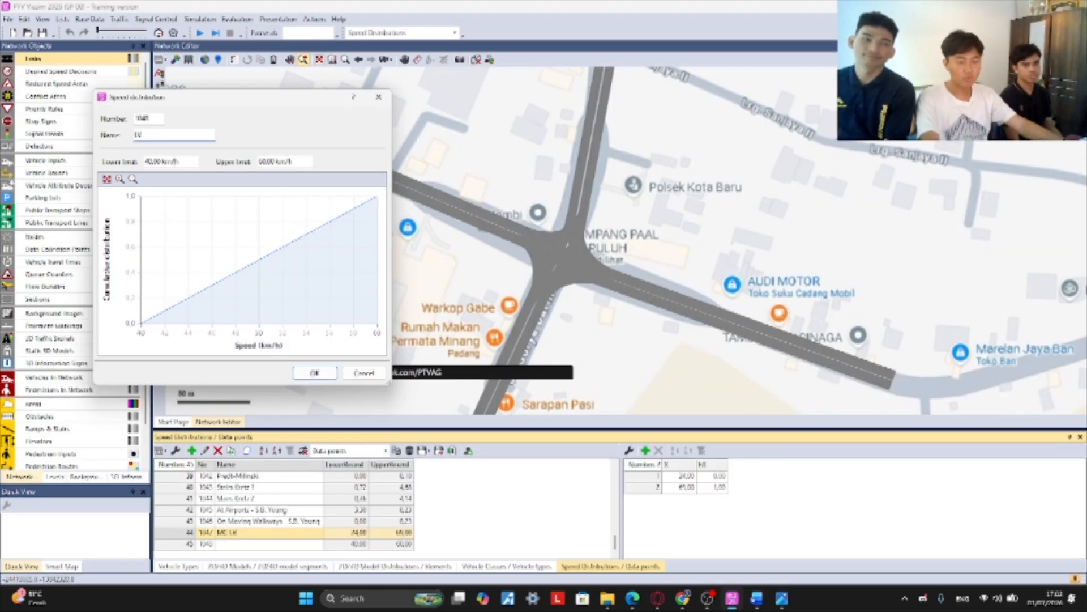
left_click_drag(146, 162, 212, 169)
type("23")
key("Tab")
type("60")
key("Return")
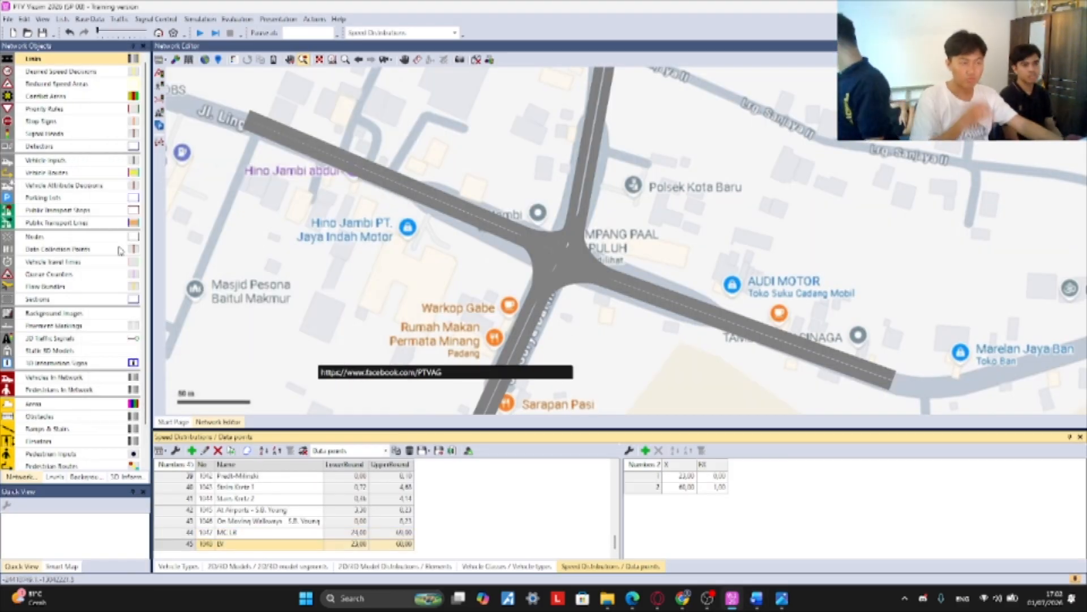
- Rename the LV speed distribution as LV LB in the speed distributions list
right_click(249, 542)
double_click(250, 543)
left_click(250, 544)
type("LB")
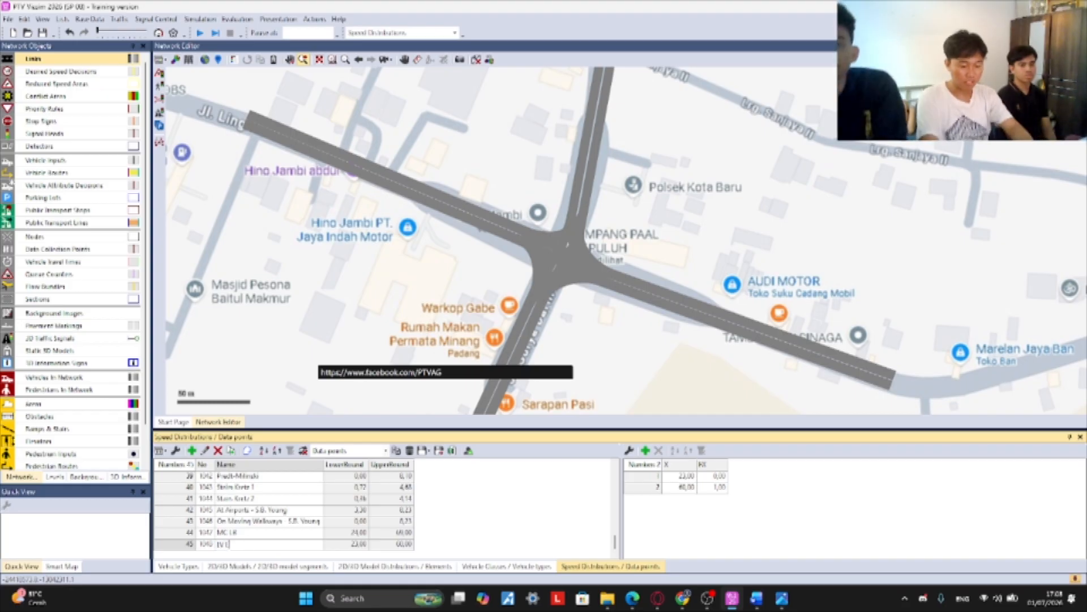
key("Return")
- Add a speed distribution named HV LB with limits of 19 and 57 km/h, taken from the Word speed table
left_click(191, 450)
left_click(158, 134)
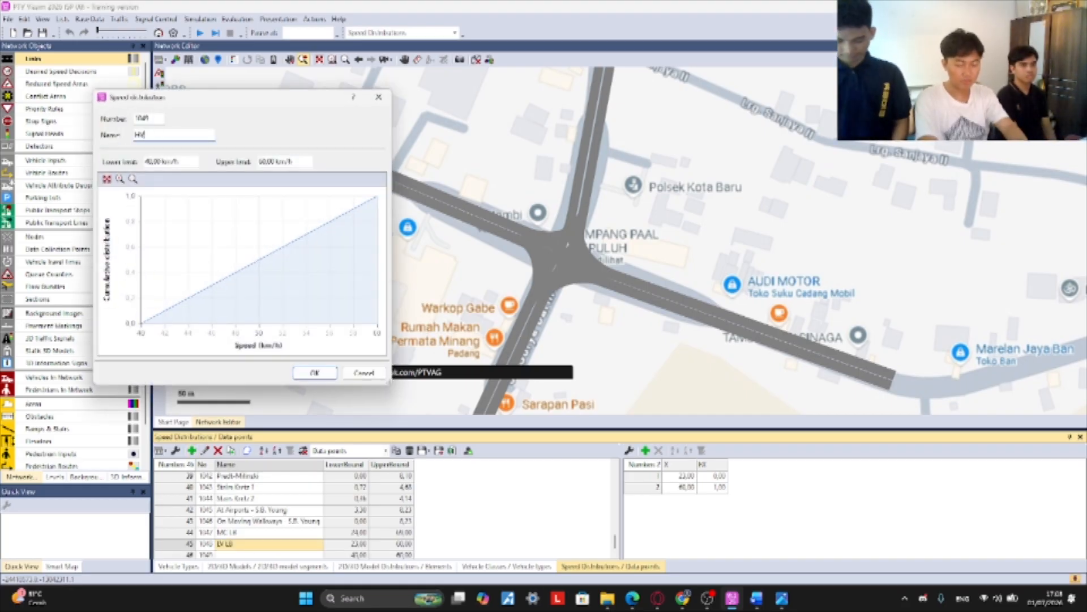
key("alt+Tab")
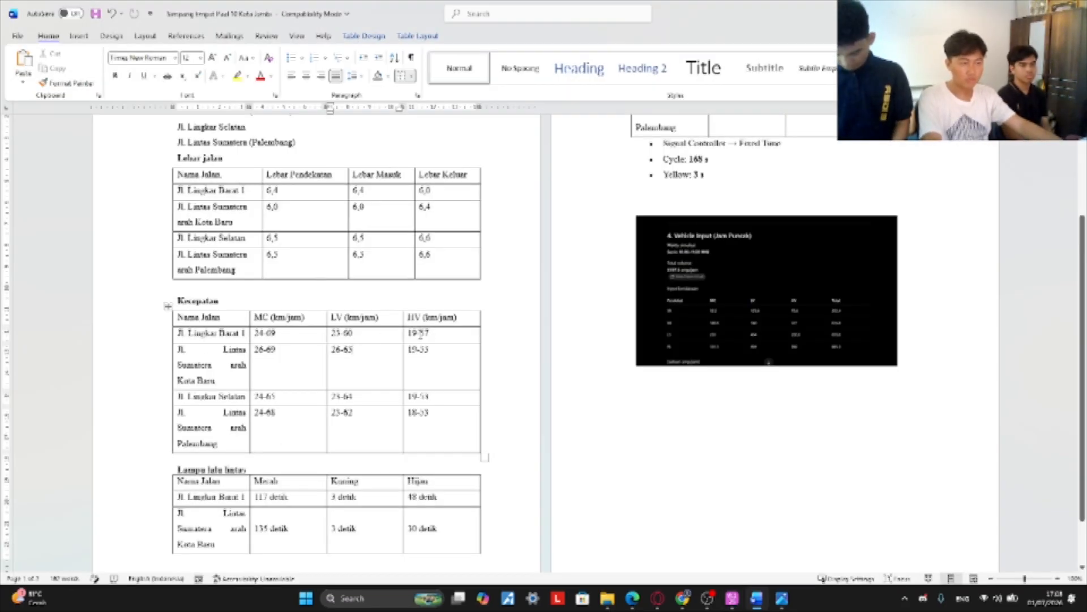
key("alt+Tab")
left_click(169, 162)
key("ctrl+a")
key("BackSpace")
type("19")
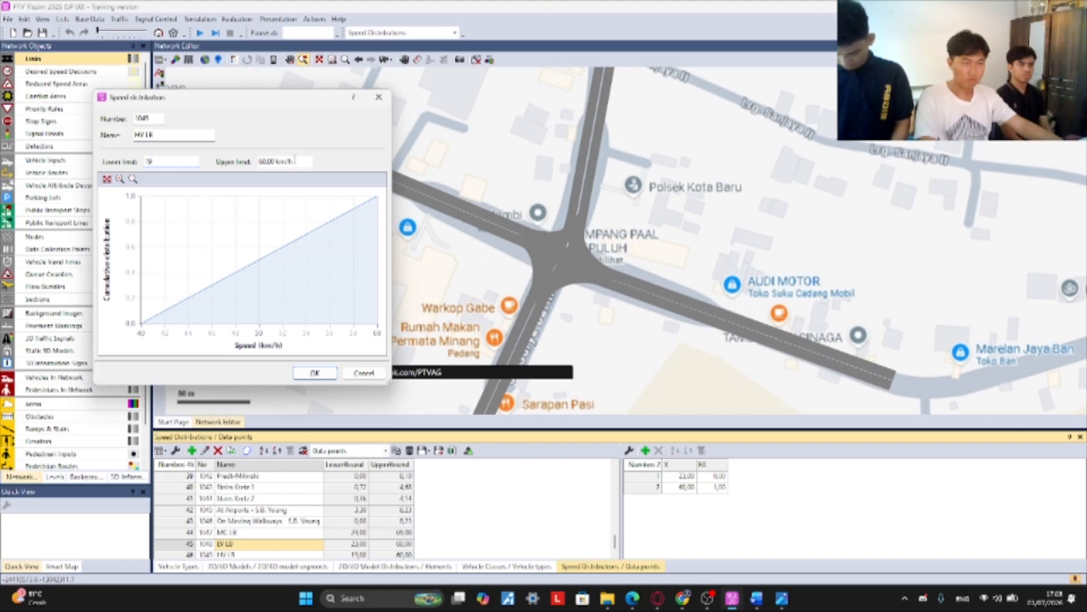
left_click(295, 160)
key("ctrl+a")
type("57")
key("Return")
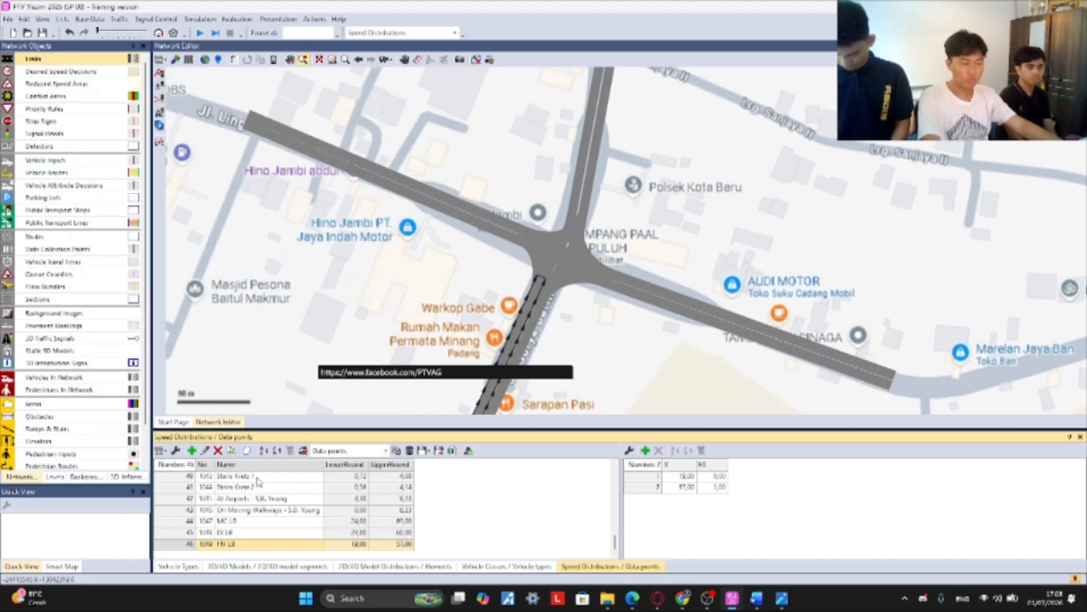
- Add a speed distribution named MC KB with limits of 26 and 69 km/h, taken from the Word document's Kota Baru row
double_click(257, 483)
key("alt+Tab")
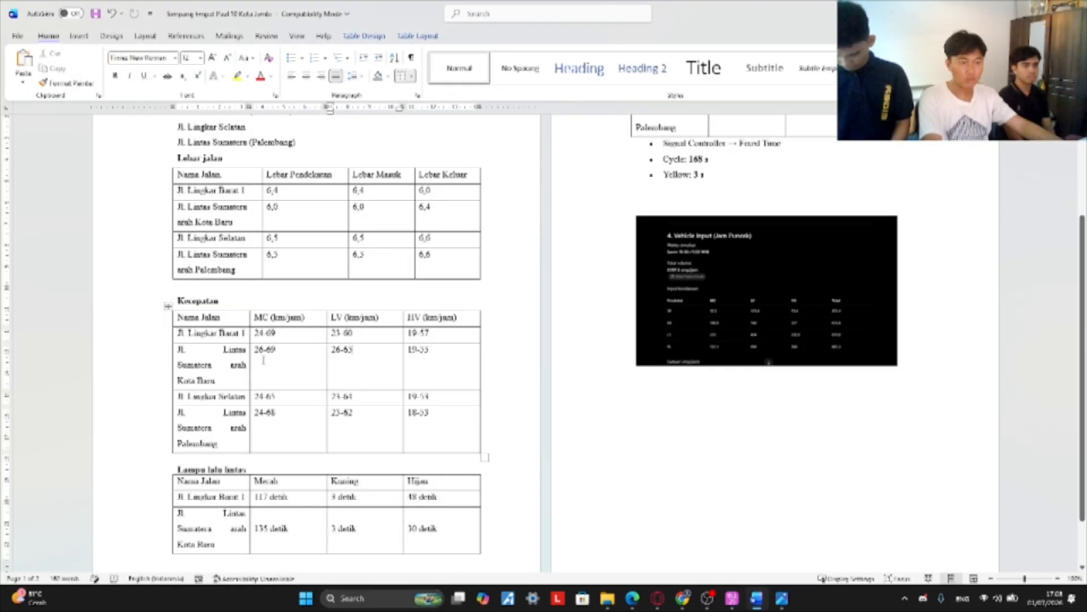
key("alt+Tab")
left_click(162, 135)
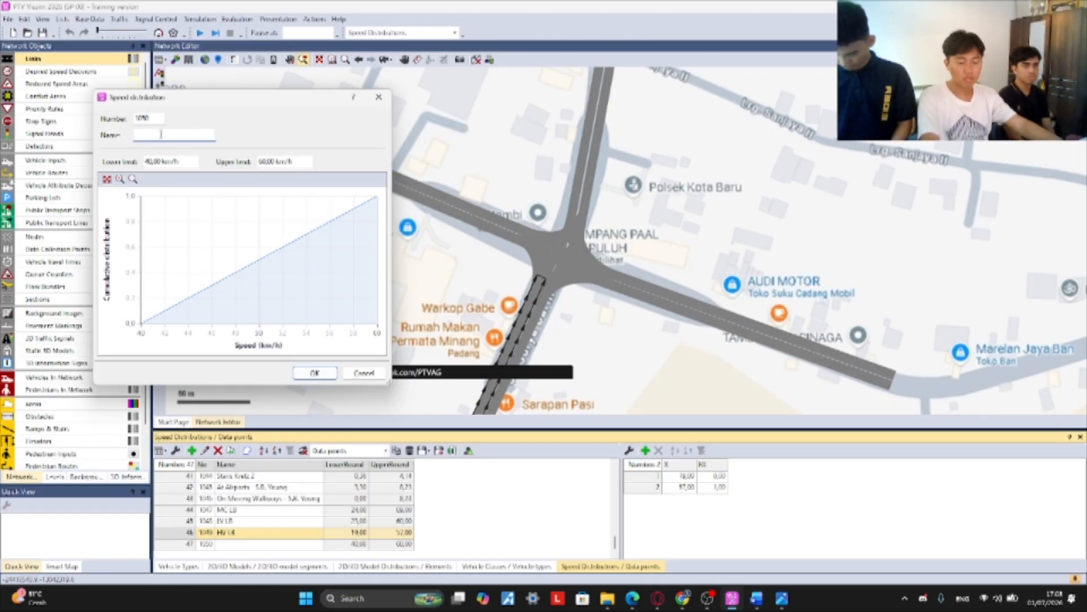
key("alt+Tab")
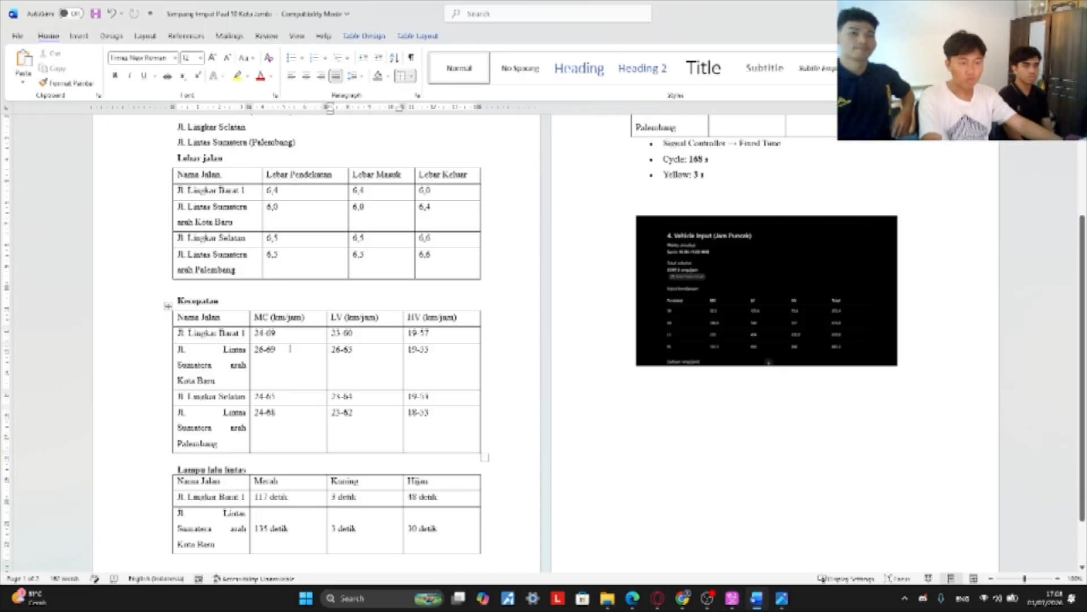
key("alt+Tab")
key("Tab")
type("2")
left_click(300, 163)
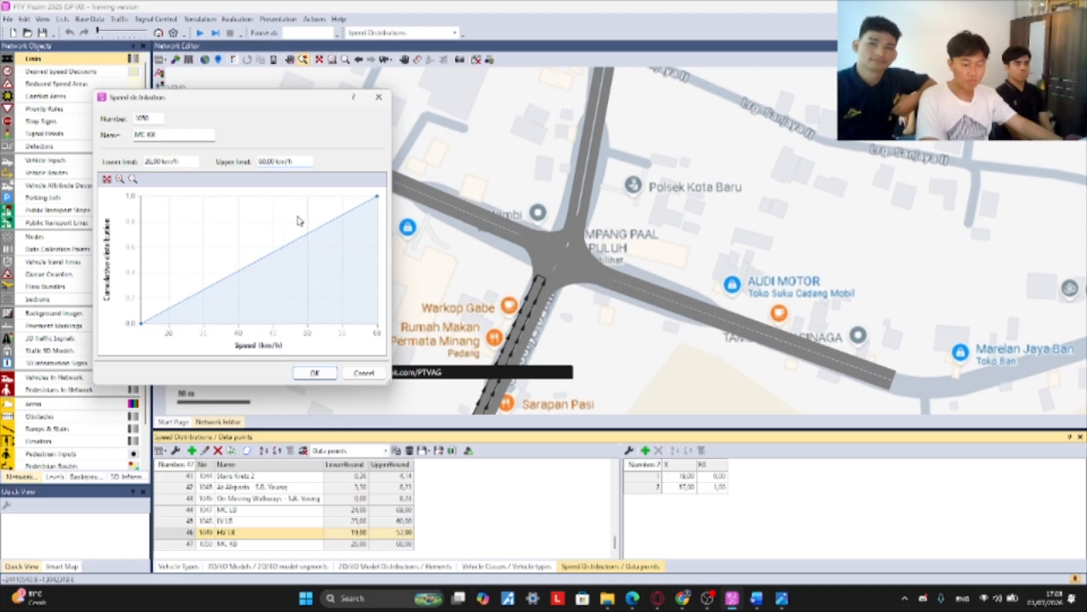
key("ctrl+a")
type("69")
left_click(324, 371)
- Add a speed distribution named LV KB with a lower limit of 26 km/h and an upper limit of 65 km/h
right_click(228, 541)
left_click(243, 519)
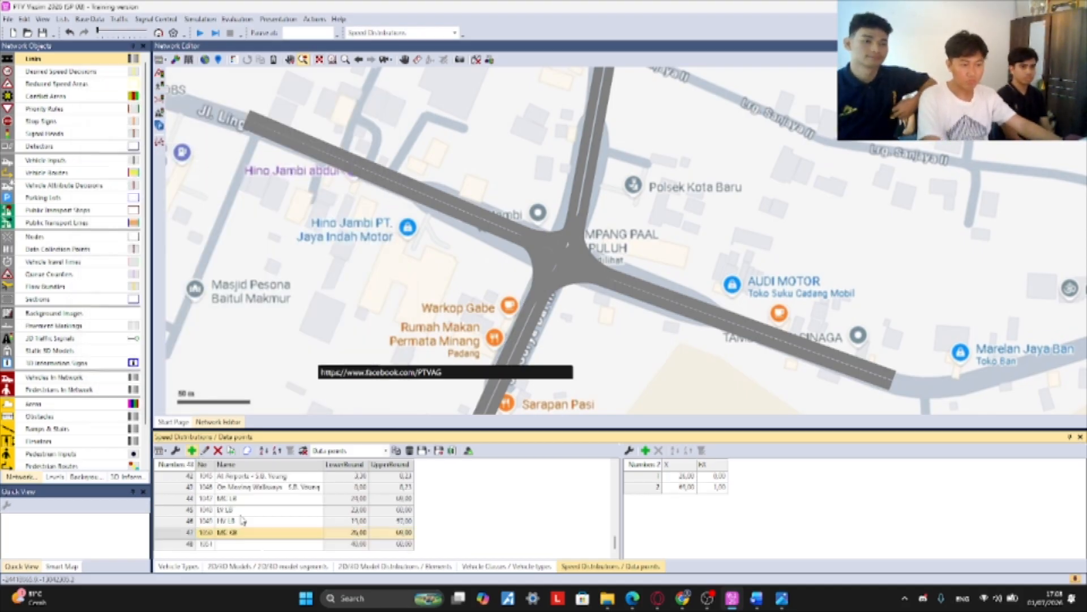
left_click(153, 133)
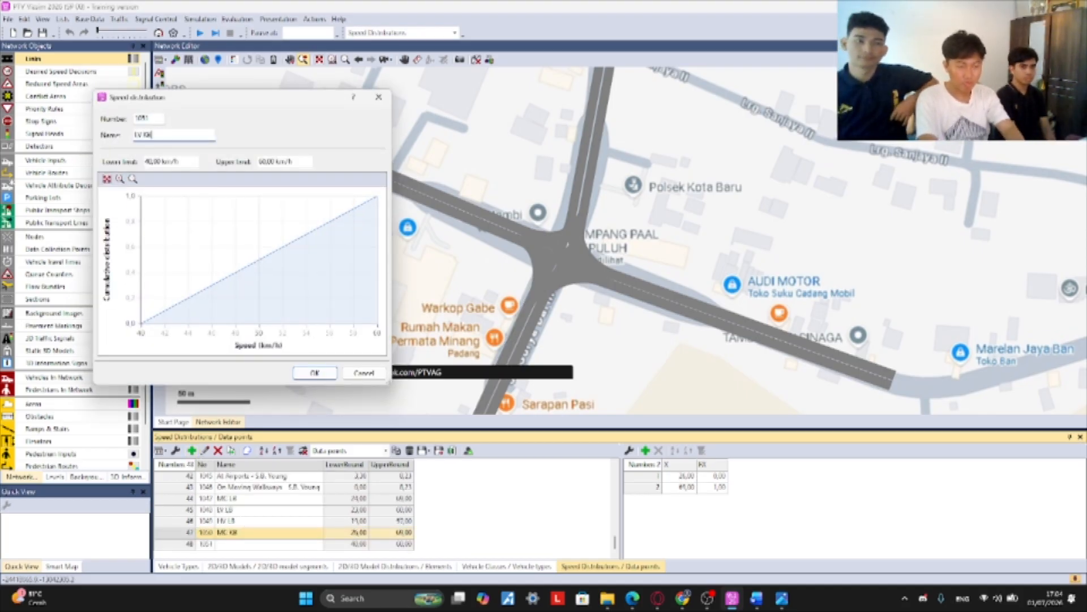
key("alt+Tab")
key("alt+Tab")
key("Tab")
type("2")
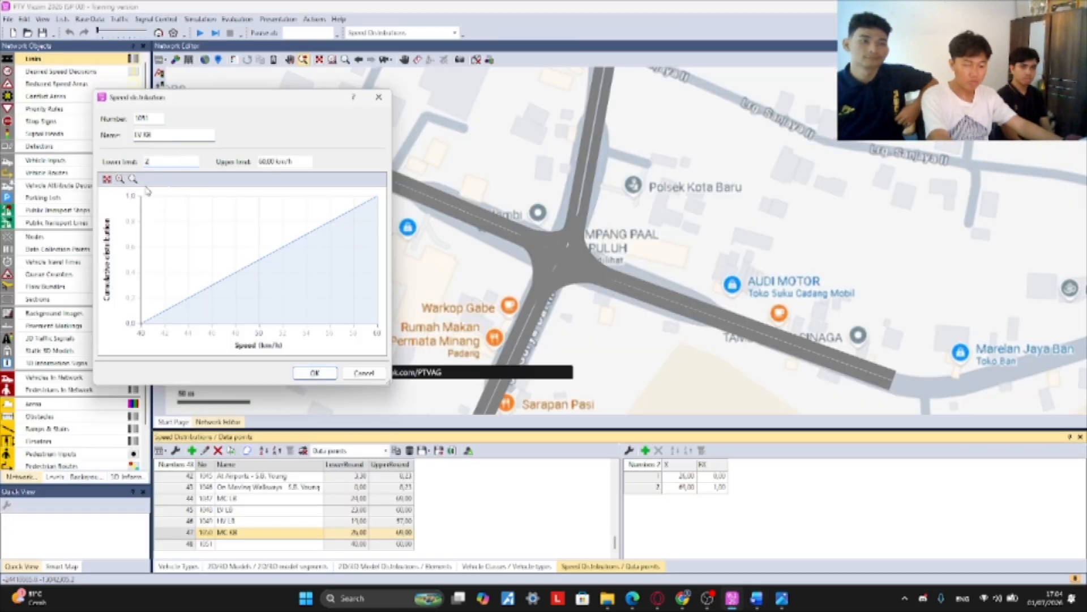
type("6")
key("Tab")
type("65")
left_click(315, 373)
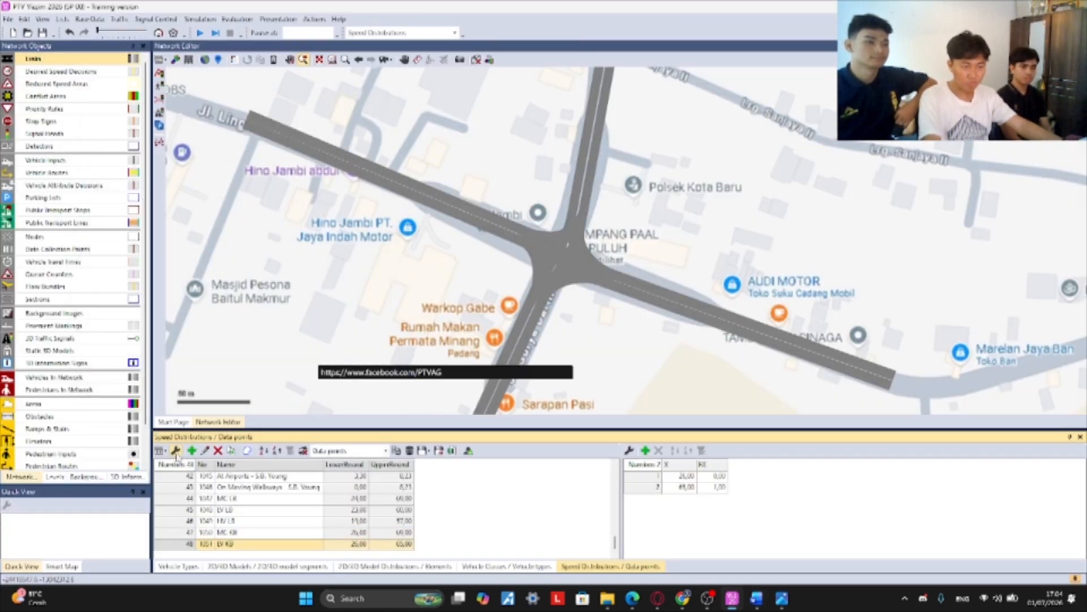
- Add a speed distribution named HV KB with limits of 19 and 55 km/h, taken from the Word speed table
left_click(192, 450)
left_click(165, 137)
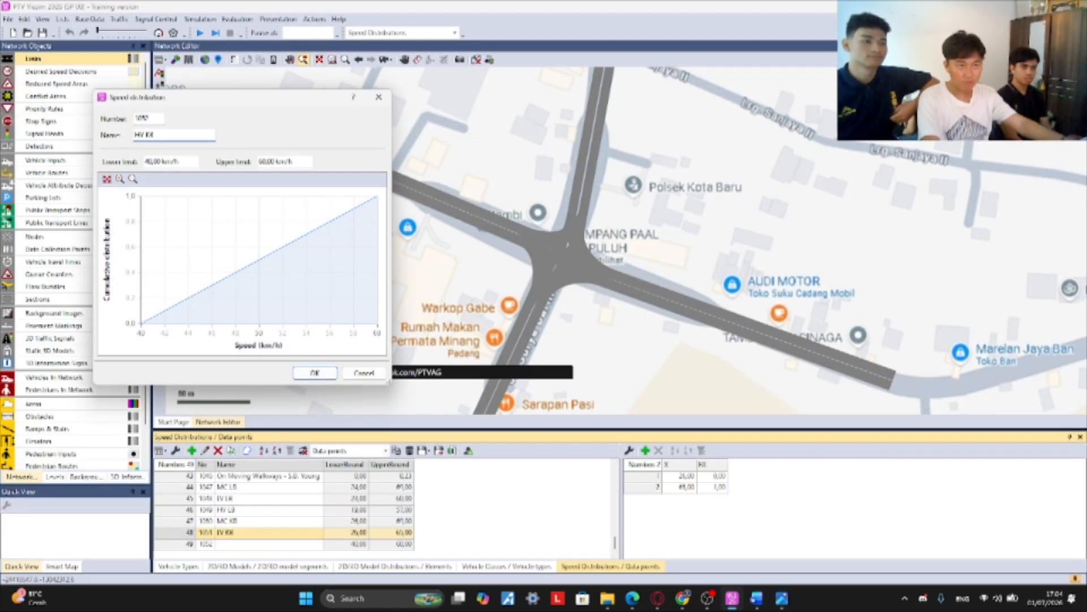
key("alt+Tab")
key("alt+Tab")
key("Tab")
type("19")
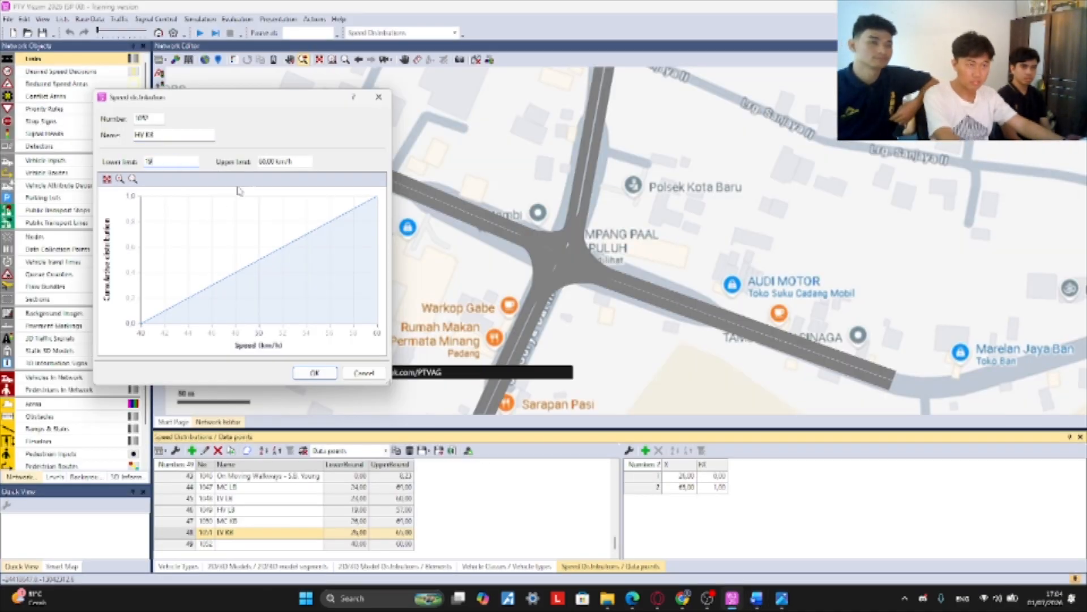
key("Tab")
type("55")
key("Return")
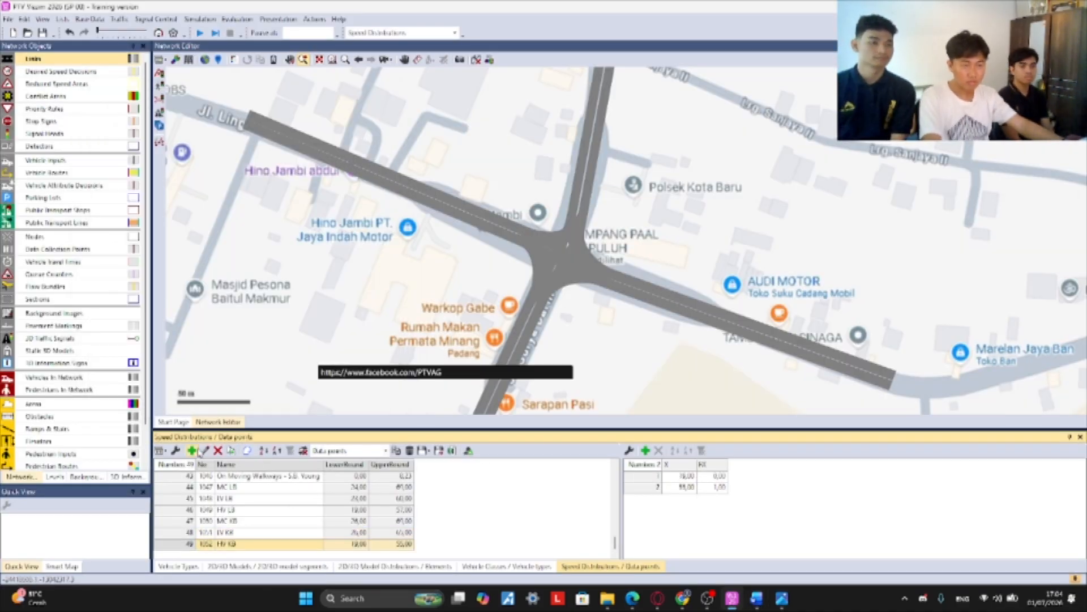
- Add a speed distribution named MC LS with limits of 24 and 65 km/h, taken from the Word table's Jl. Lingkar Selatan row
left_click(194, 451)
key("alt+Tab")
key("alt+Tab")
left_click(173, 139)
type("MV")
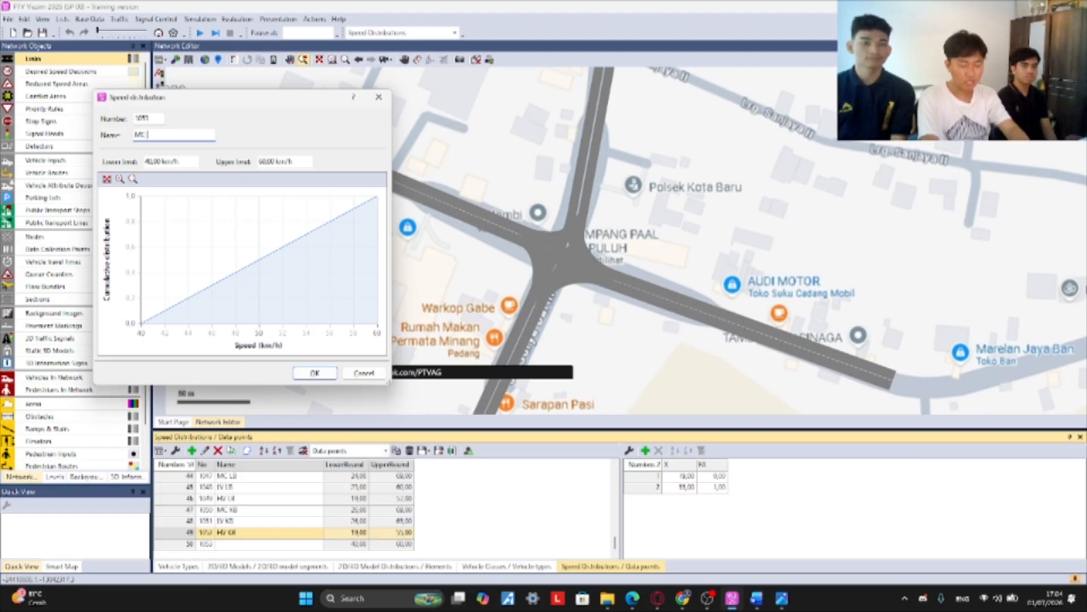
type(" LS")
key("Tab")
key("alt+Tab")
key("alt+Tab")
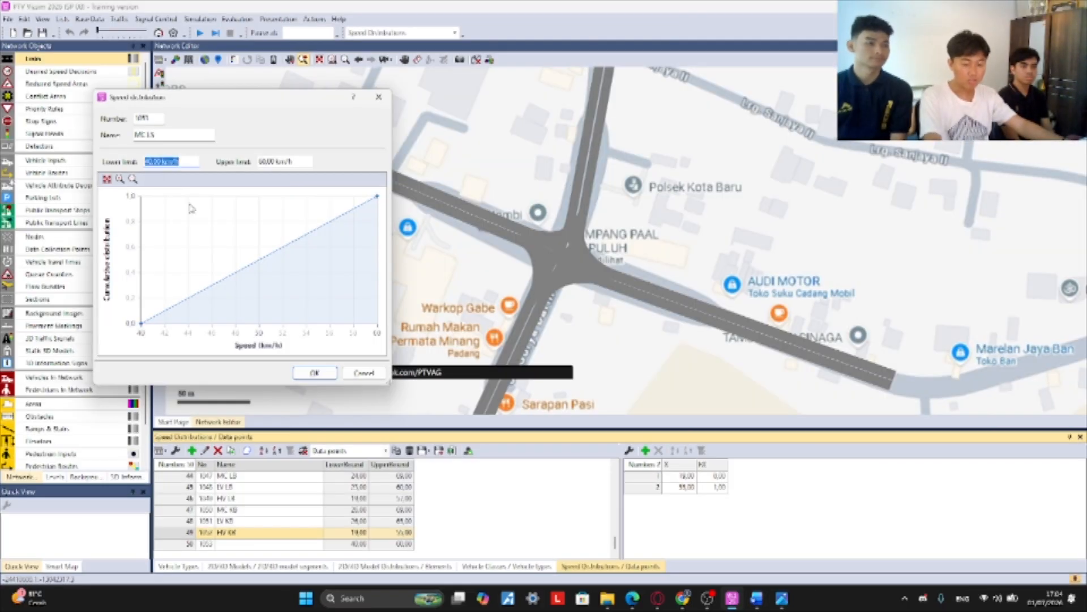
type("24")
key("Tab")
type("65")
key("Return")
- Add a speed distribution named LV LS with a lower limit of 23 km/h and an upper limit of 64 km/h
left_click(193, 451)
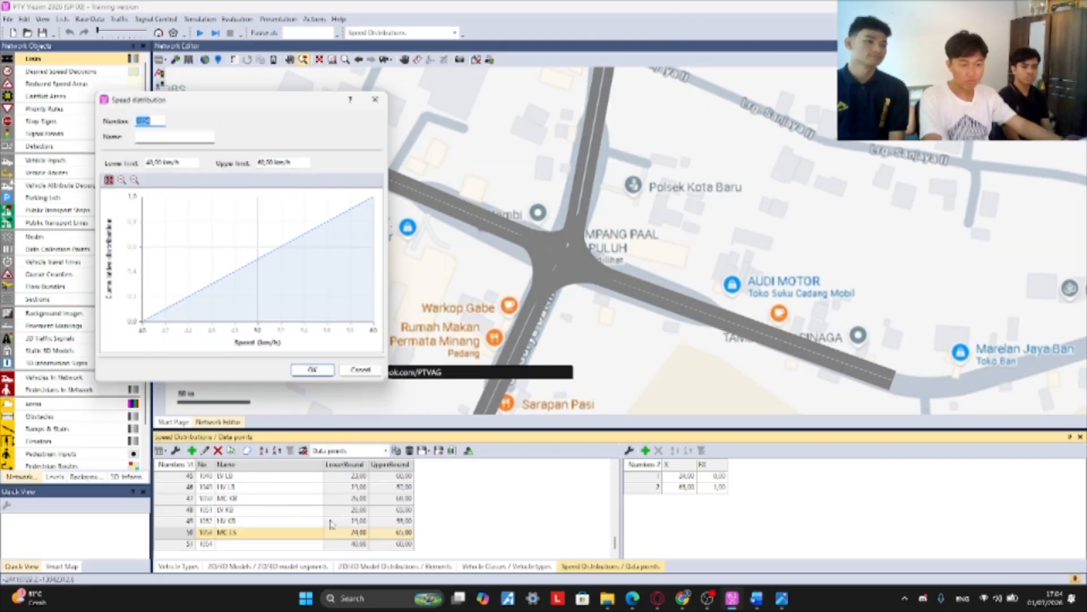
left_click(191, 137)
type("LV LS")
key("Tab")
key("alt+Tab")
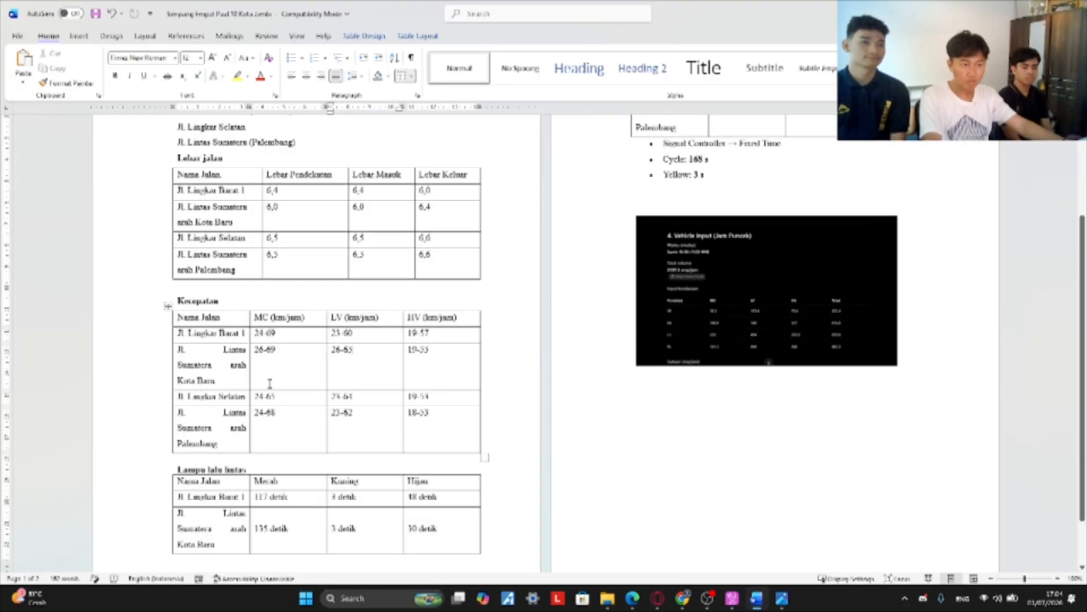
key("alt+Tab")
type("23")
key("Tab")
type("64")
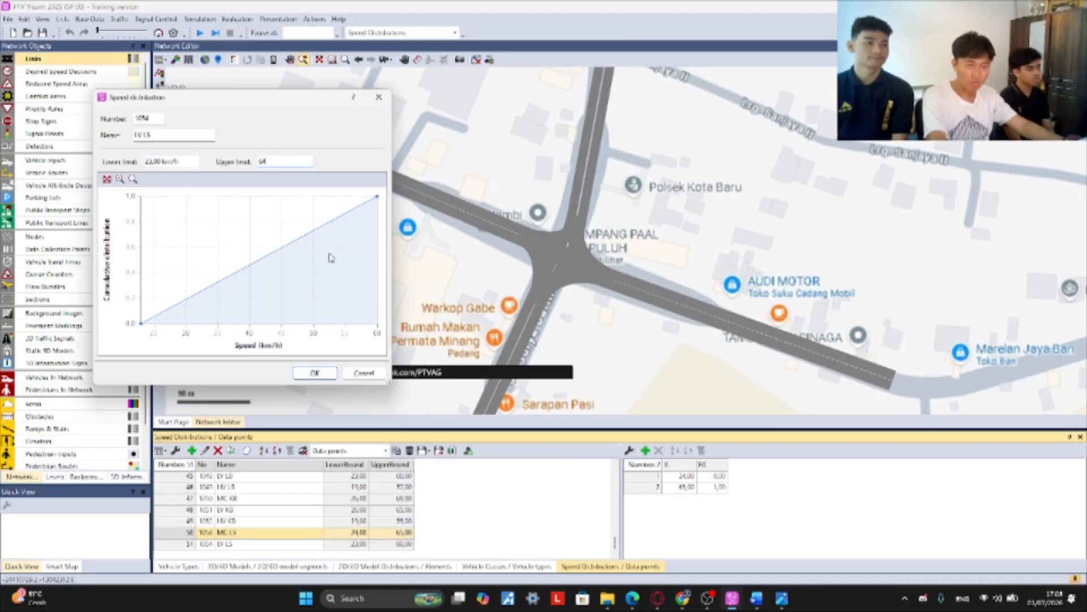
left_click(317, 373)
- Add a speed distribution named HV LS with a lower limit of 19 km/h and an upper limit of 53 km/h
left_click(192, 451)
left_click(174, 134)
type("HV LS")
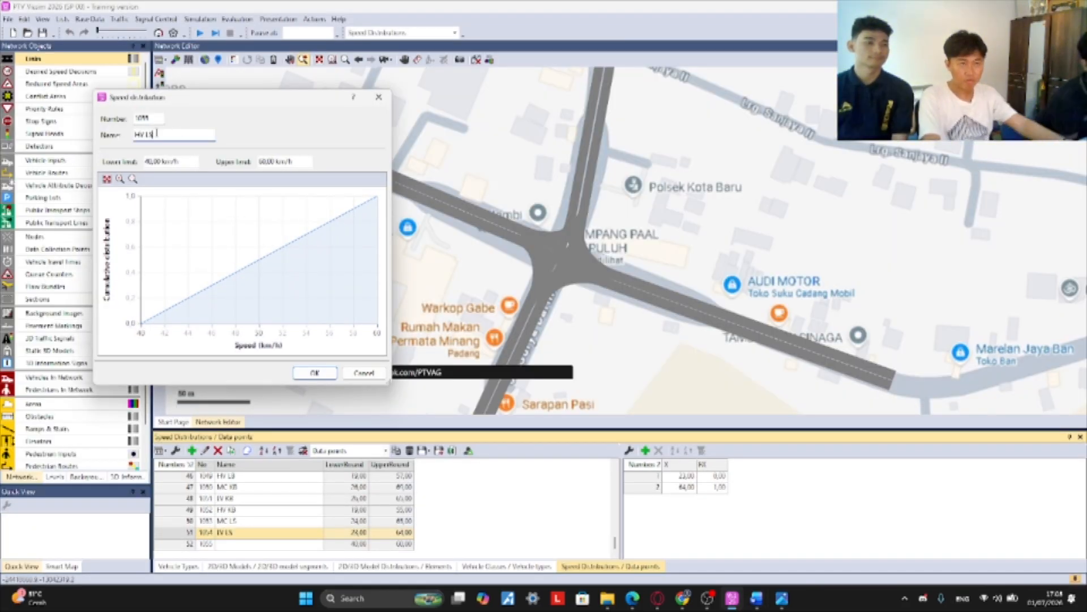
key("Tab")
key("alt+Tab")
key("alt+Tab")
type("1")
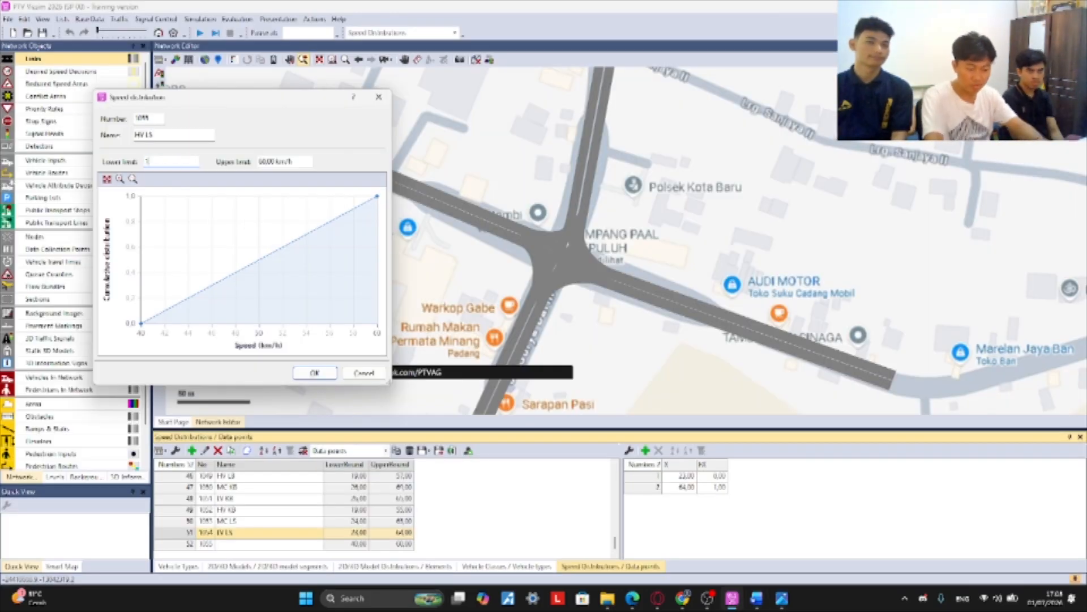
key("Tab")
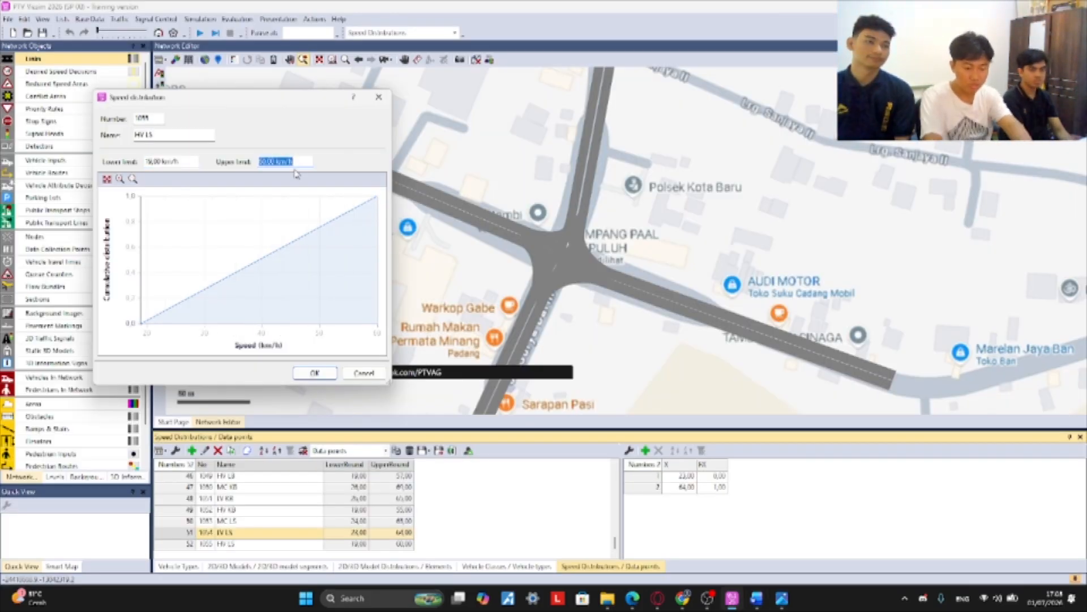
type("53")
left_click(315, 373)
- Add a speed distribution named MC PL with limits of 24 and 68 km/h, taken from the Word table's Palembang row
left_click(192, 450)
left_click(175, 133)
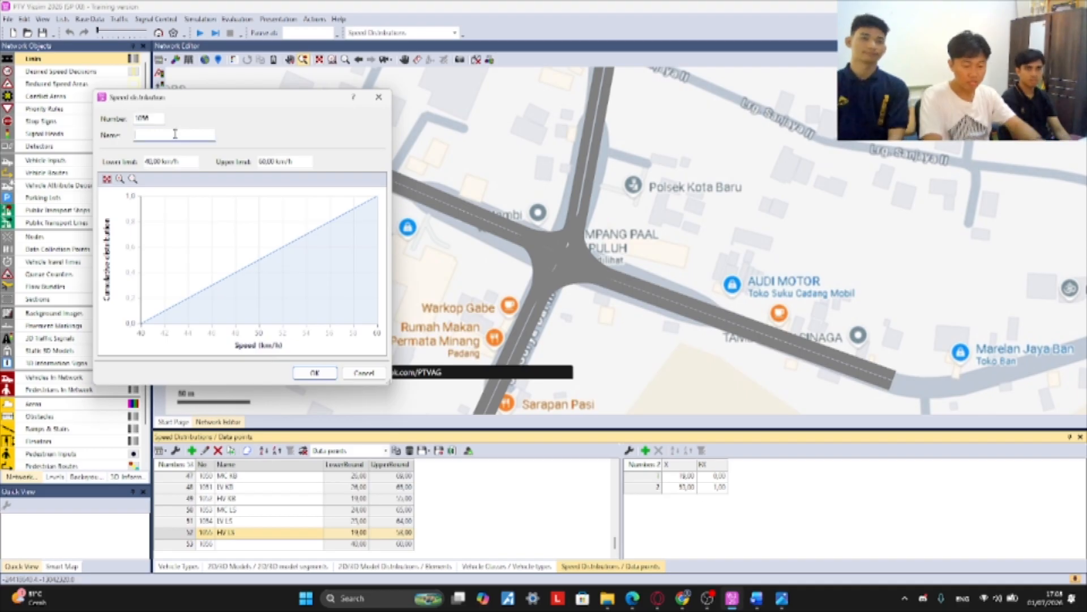
key("alt+Tab")
key("alt+Tab")
double_click(163, 162)
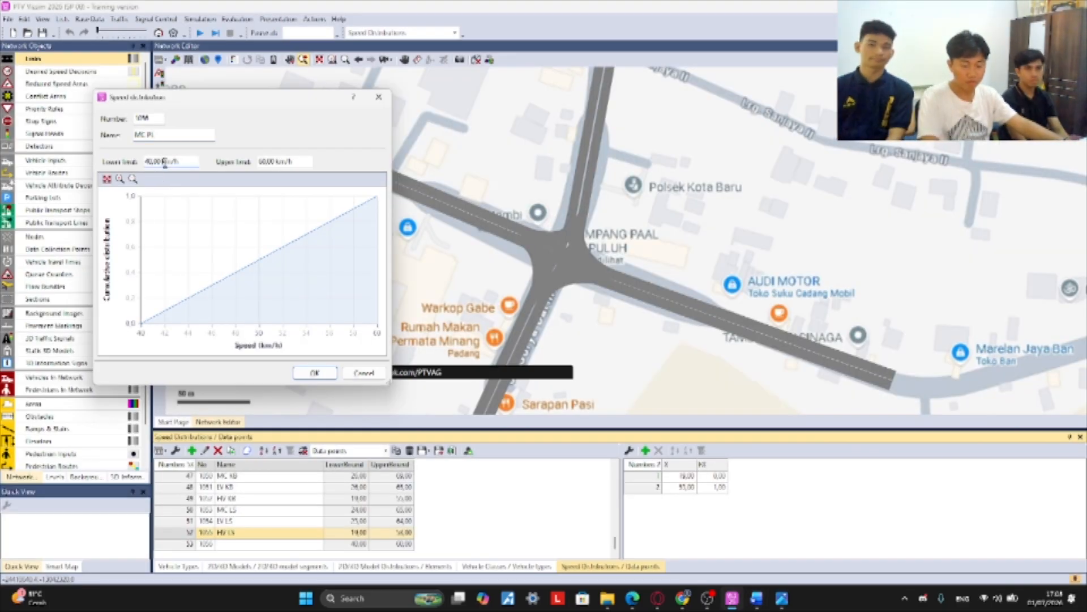
type("24")
left_click(286, 161)
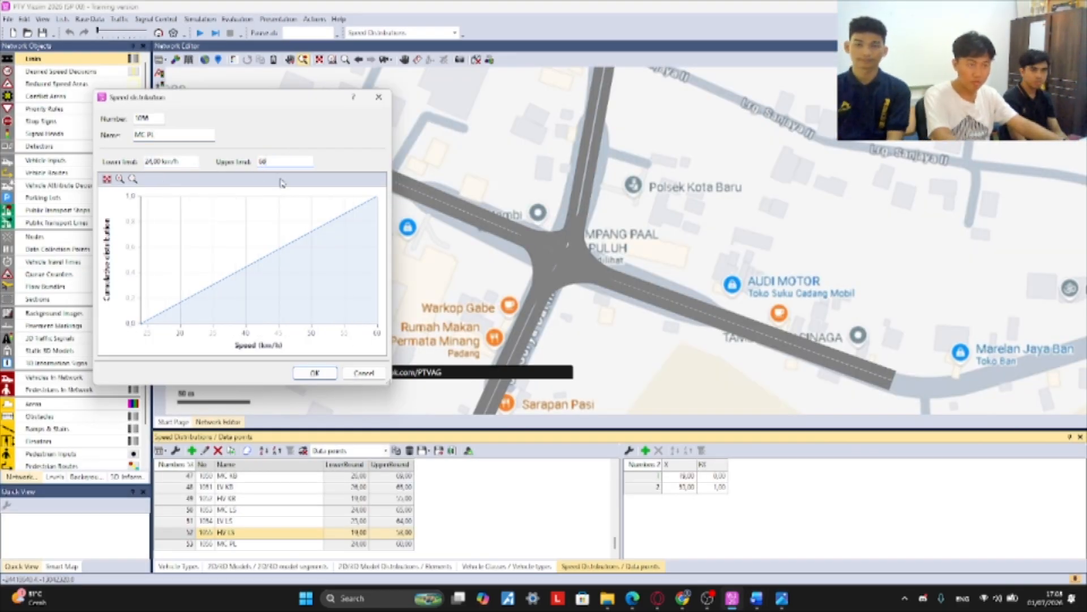
left_click(315, 373)
- Add a speed distribution named LV PL with a lower limit of 23 km/h and an upper limit of 62 km/h
left_click(192, 450)
left_click(159, 135)
type("LV P")
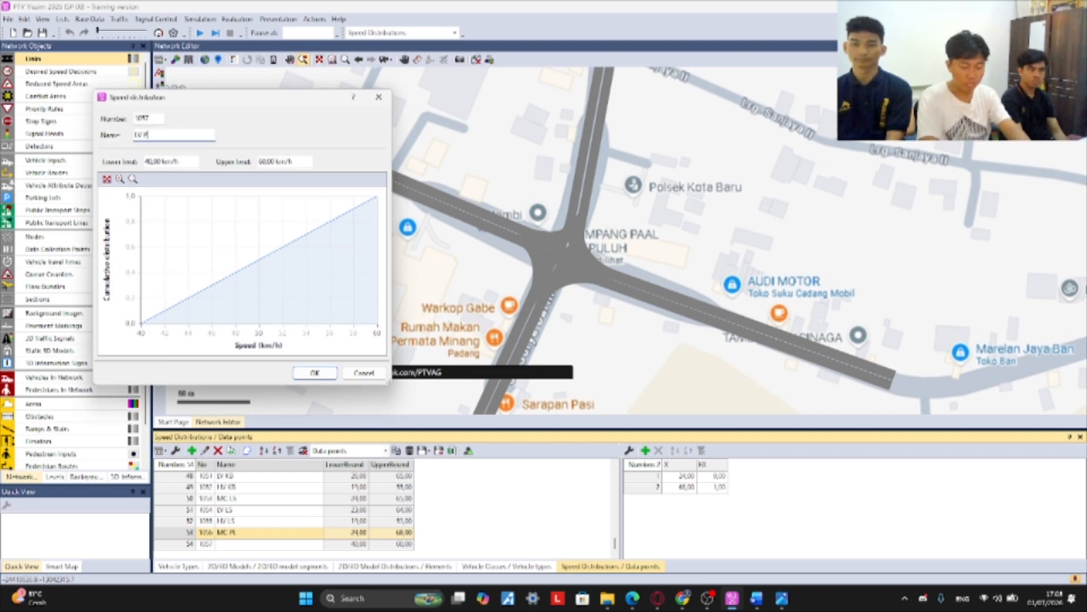
type("L")
left_click(162, 161)
key("alt+Tab")
key("alt+Tab")
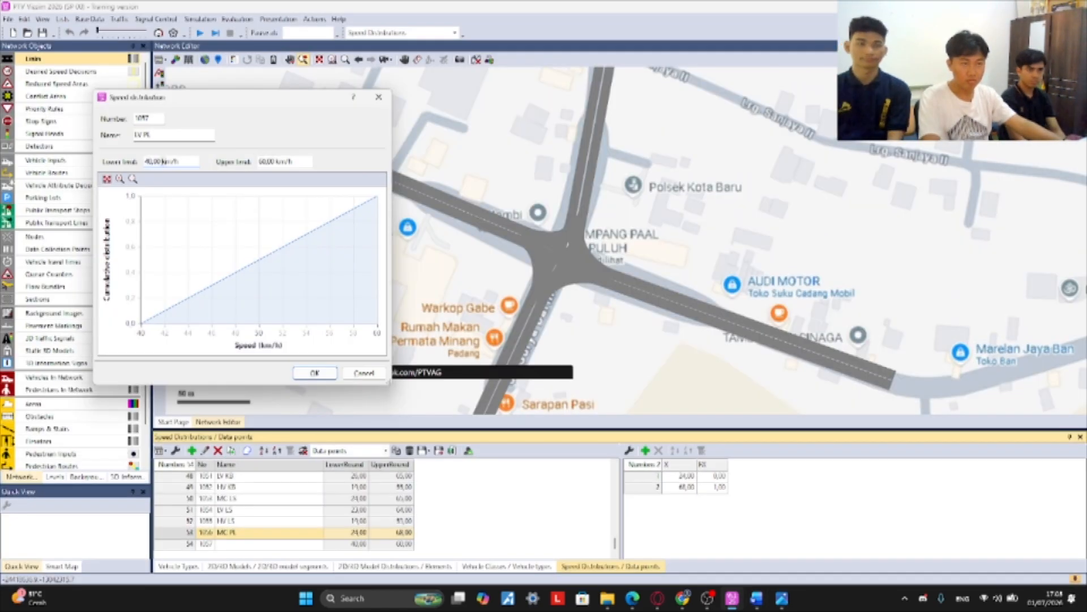
key("ctrl+a")
type("23")
left_click(284, 161)
key("ctrl+a")
type("62")
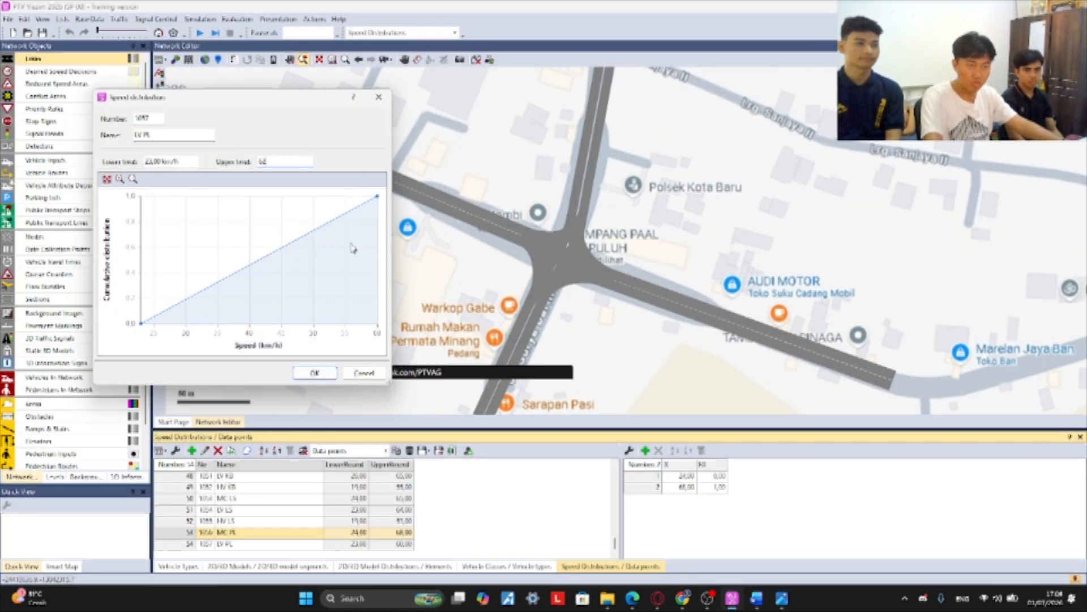
left_click(315, 373)
- Add a speed distribution named HV PL with a lower limit of 18 km/h and an upper limit of 53 km/h
left_click(192, 450)
left_click(173, 135)
type("HV PL")
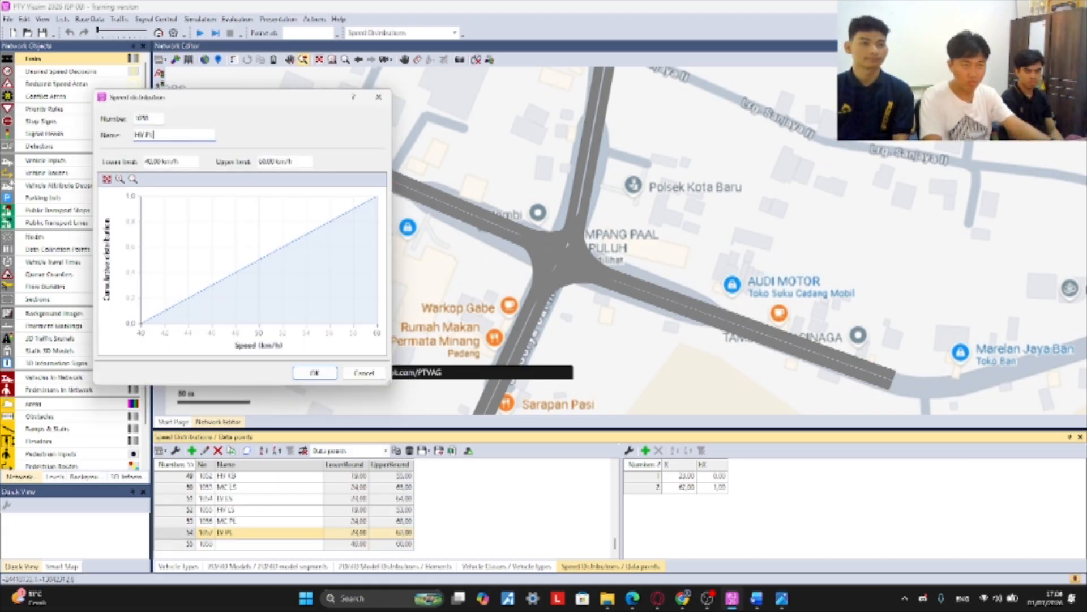
key("Tab")
key("alt+Tab")
key("alt+Tab")
type("18")
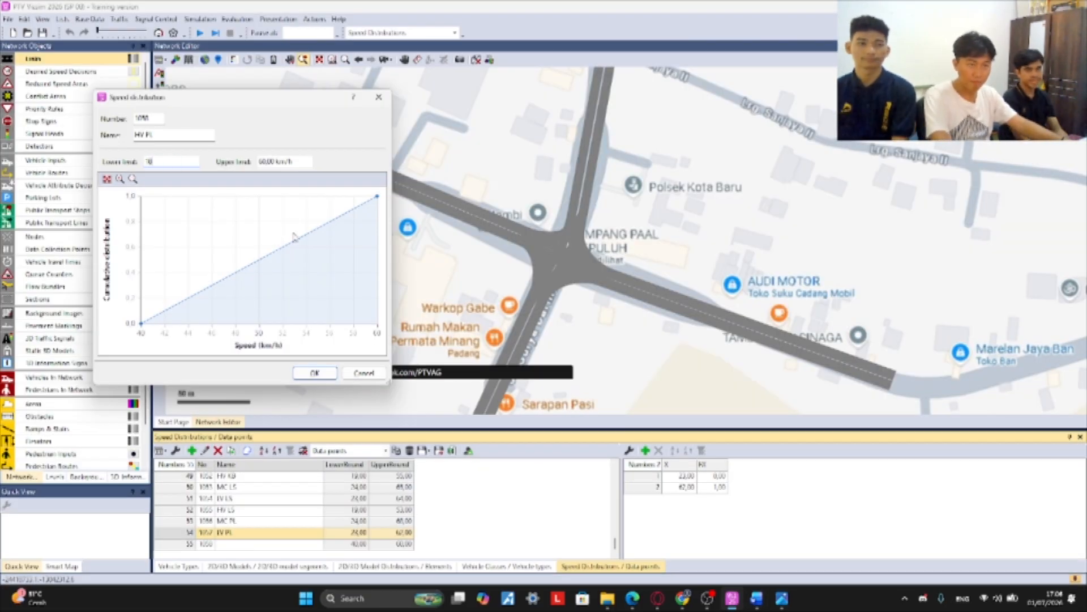
key("Tab")
type("53")
left_click(315, 373)
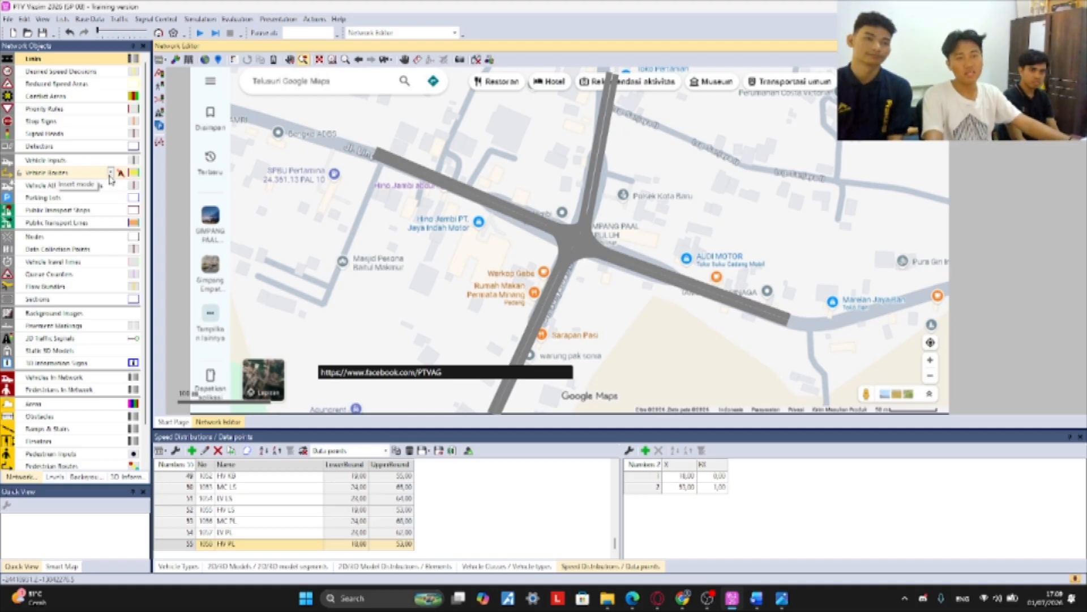
- Choose static vehicle routes and add a static routing decision at the outer start of the Jl. Lingkar Barat 1 link
left_click(111, 174)
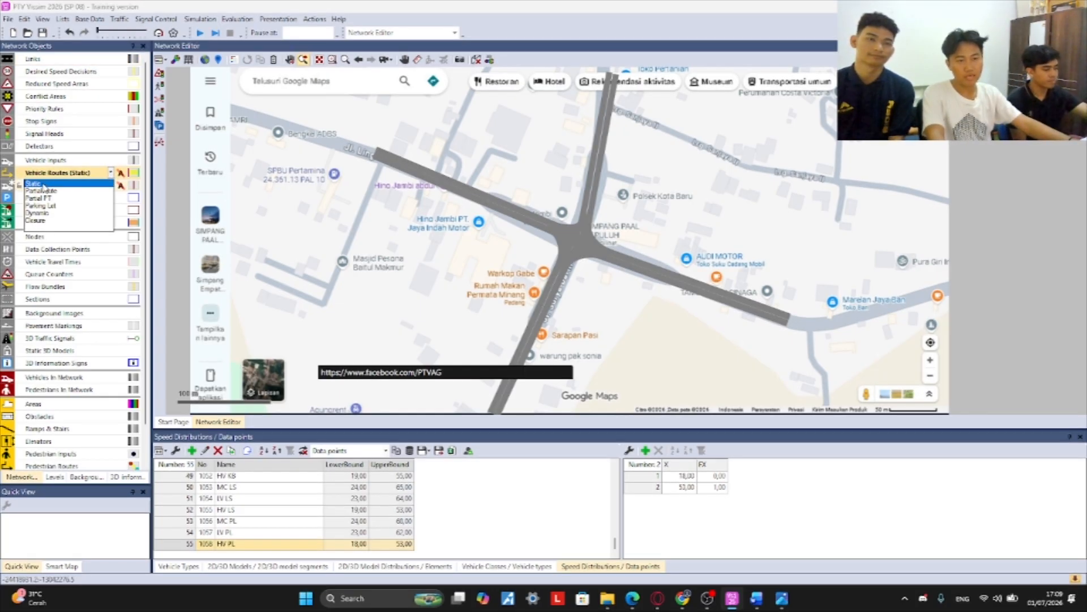
left_click(44, 185)
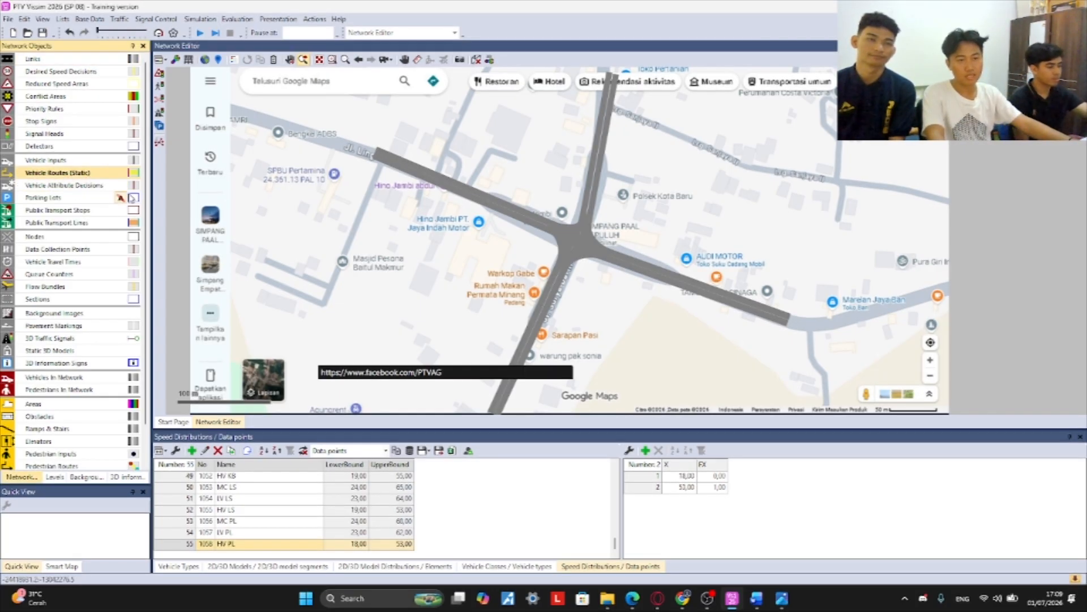
left_click(377, 151)
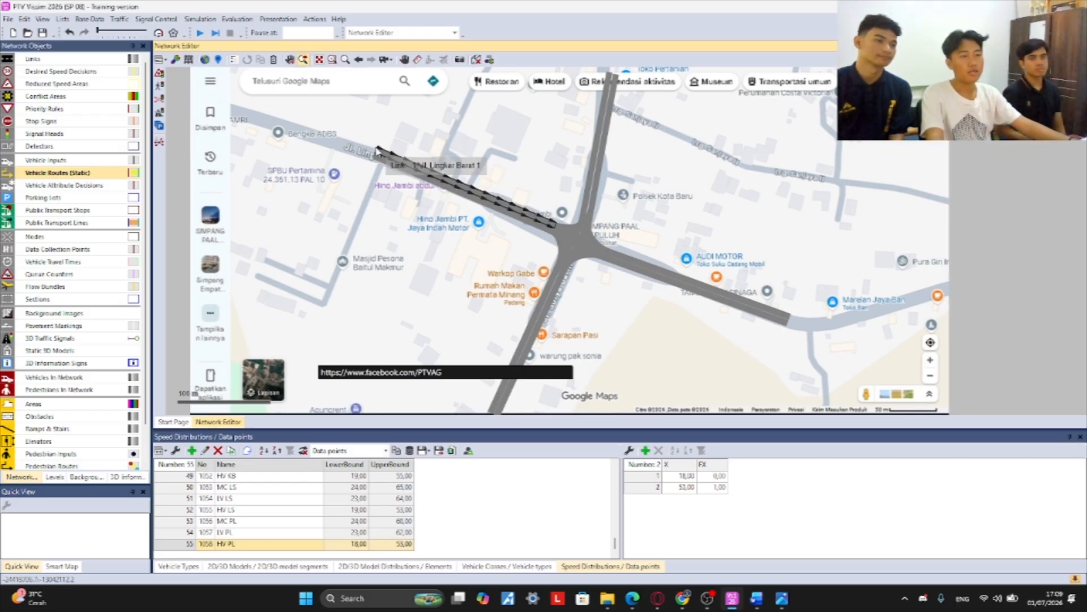
scroll(377, 151, "up", 3)
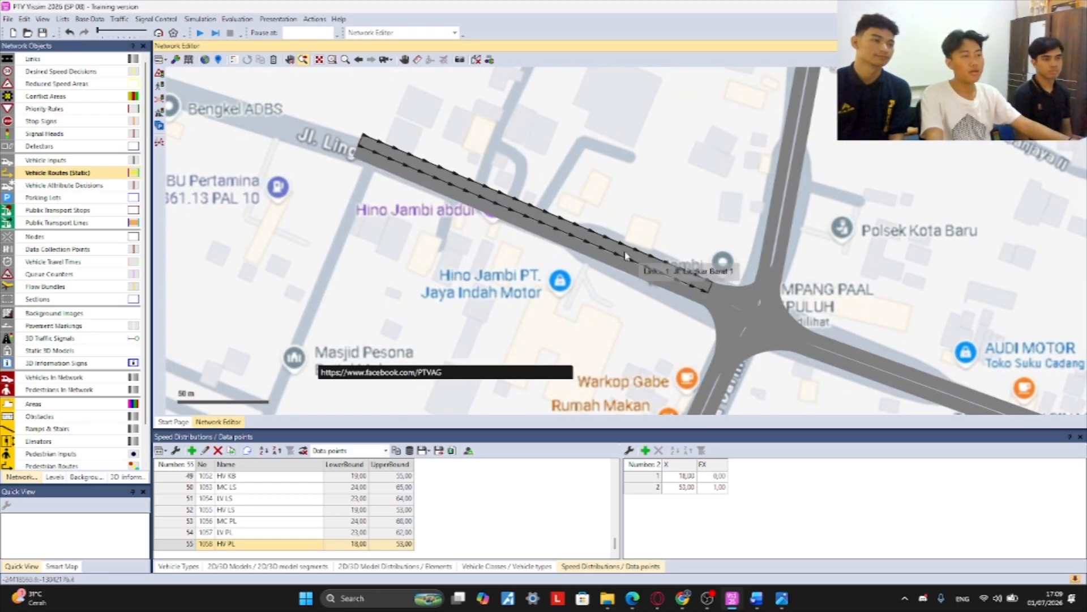
right_click(366, 144)
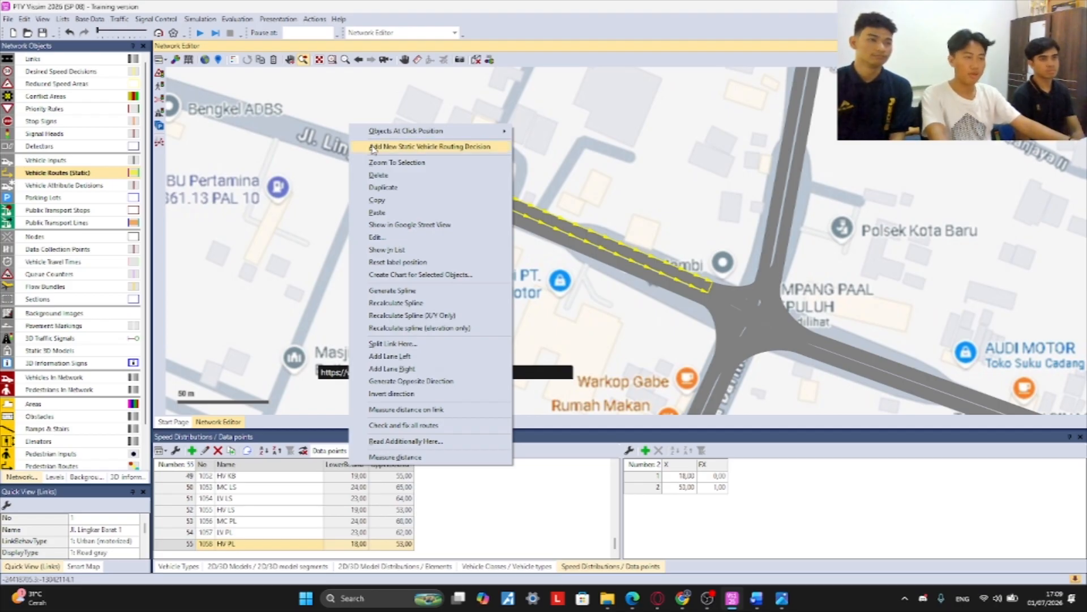
left_click(396, 147)
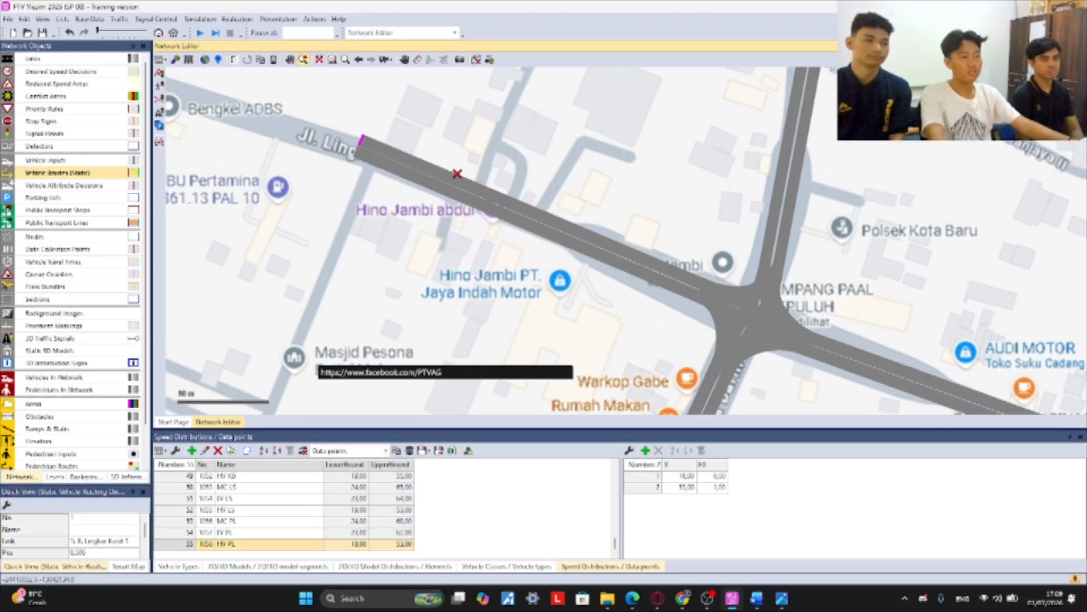
- Draw the static route from Jl. Lingkar Barat 1 to the far end of the northern Kota Baru exit link
scroll(470, 195, "down", 2)
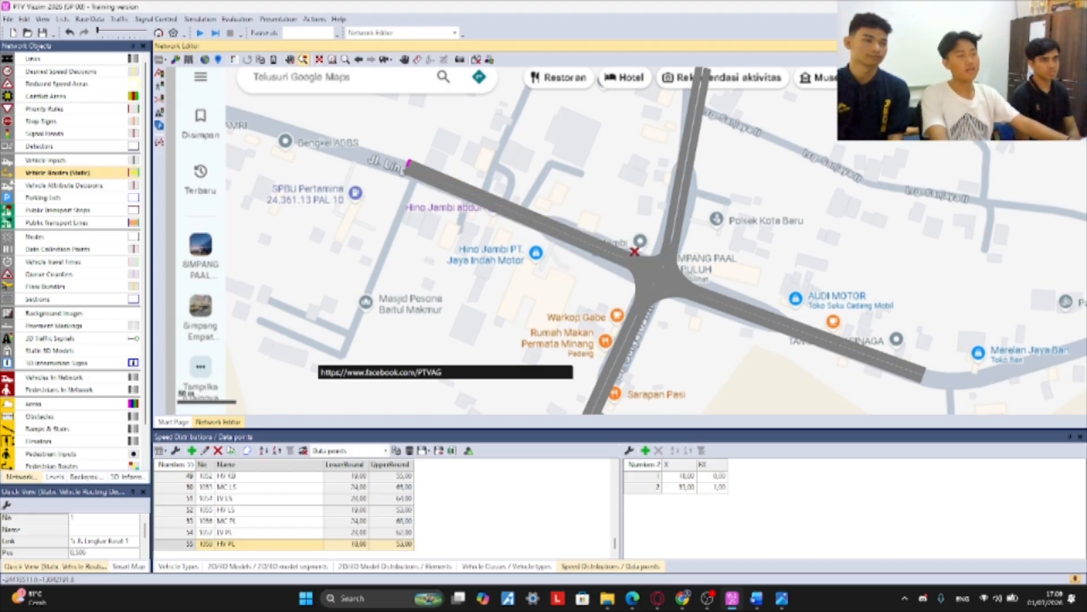
left_click_drag(703, 99, 656, 188)
left_click(652, 157)
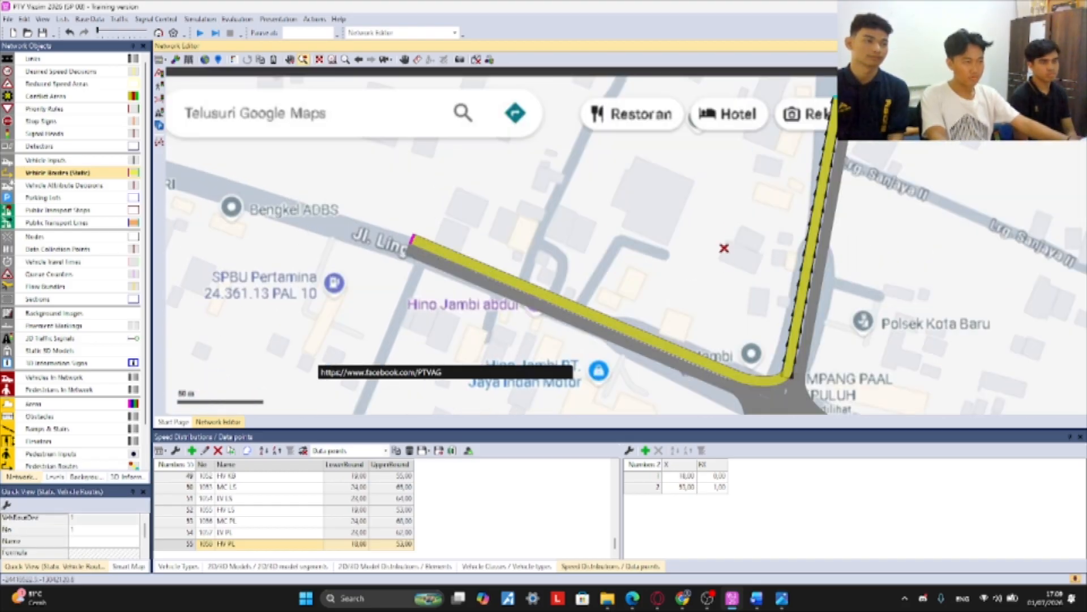
- Add the straight-through static route from Jl. Lingkar Barat 1 to the far end of the Jl. Lingkar Selatan exit link
scroll(795, 247, "down", 1)
left_click_drag(840, 284, 568, 182)
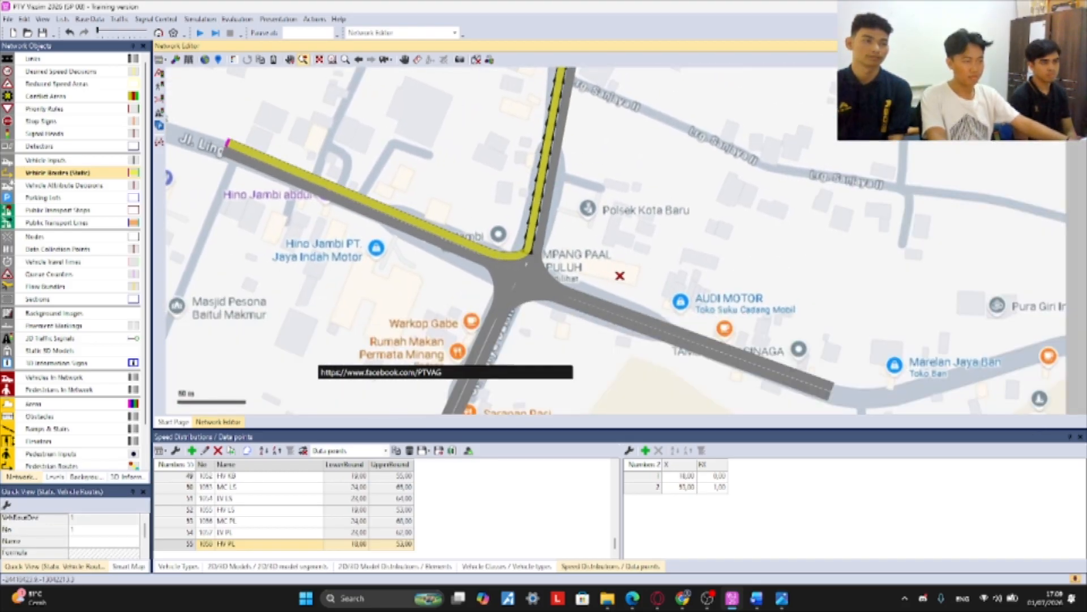
scroll(623, 283, "down", 2)
scroll(760, 357, "up", 3)
left_click(746, 340)
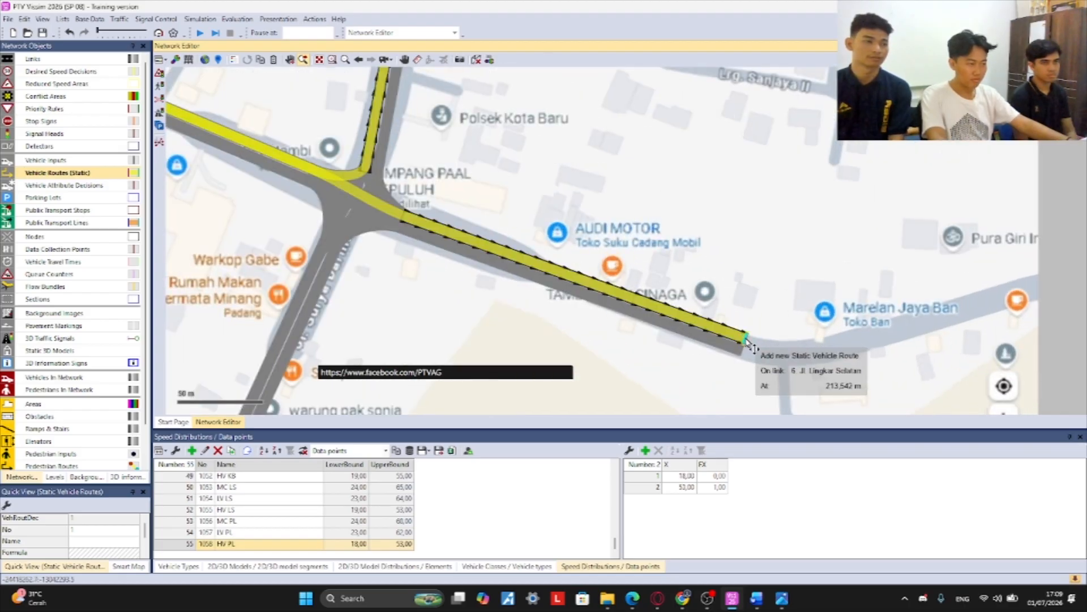
- Add the static route from Jl. Lingkar Barat 1 to the far end of the Palembang exit link and finish that decision's routes
scroll(729, 267, "down", 3)
scroll(625, 294, "up", 1)
scroll(626, 294, "up", 5)
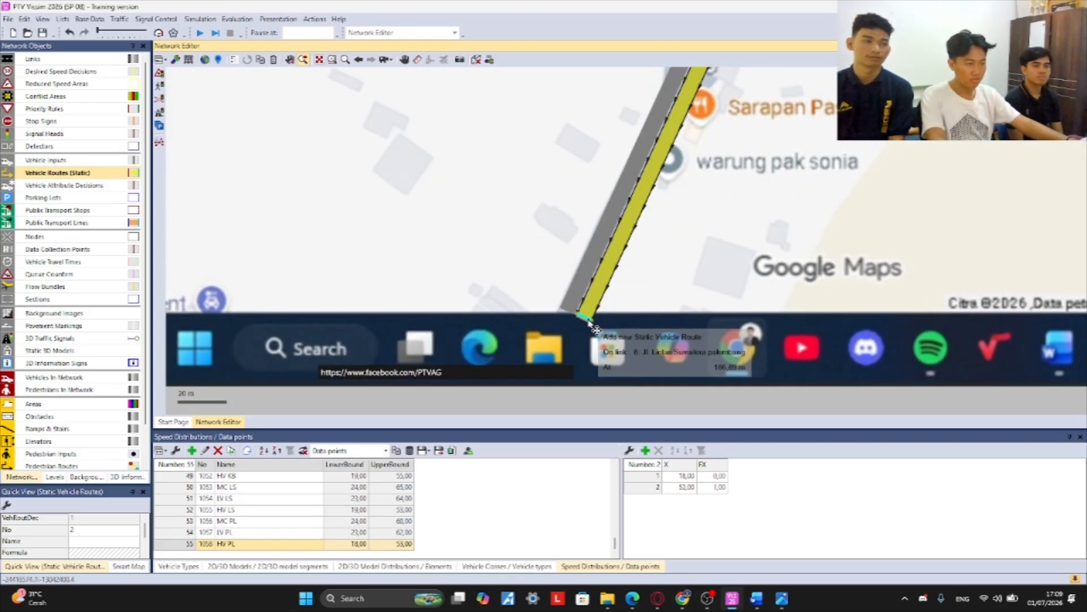
left_click(592, 320)
scroll(592, 320, "down", 6)
scroll(717, 245, "up", 4)
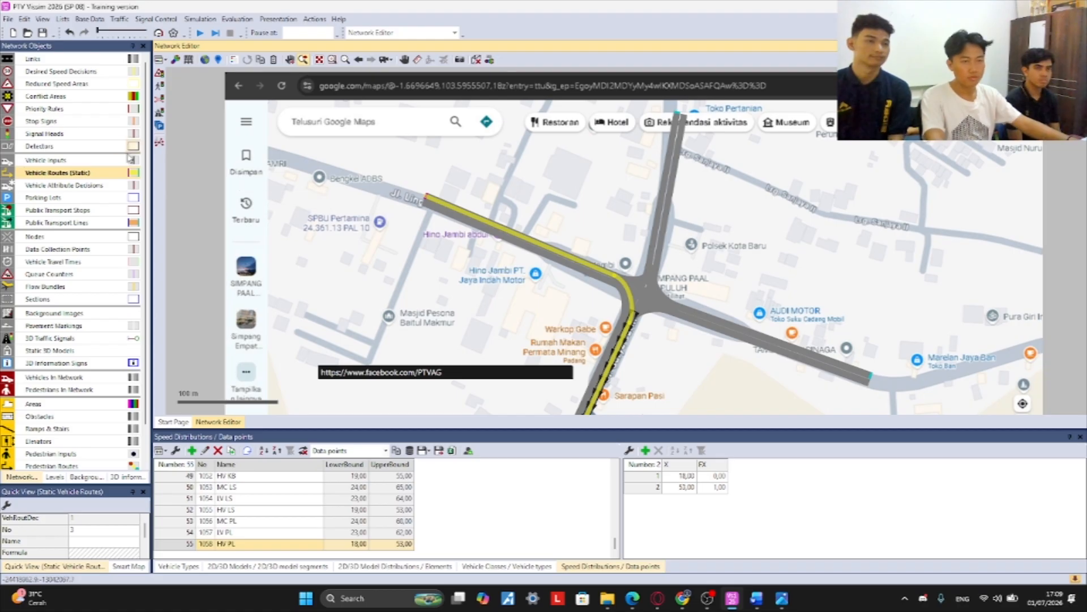
left_click(186, 182)
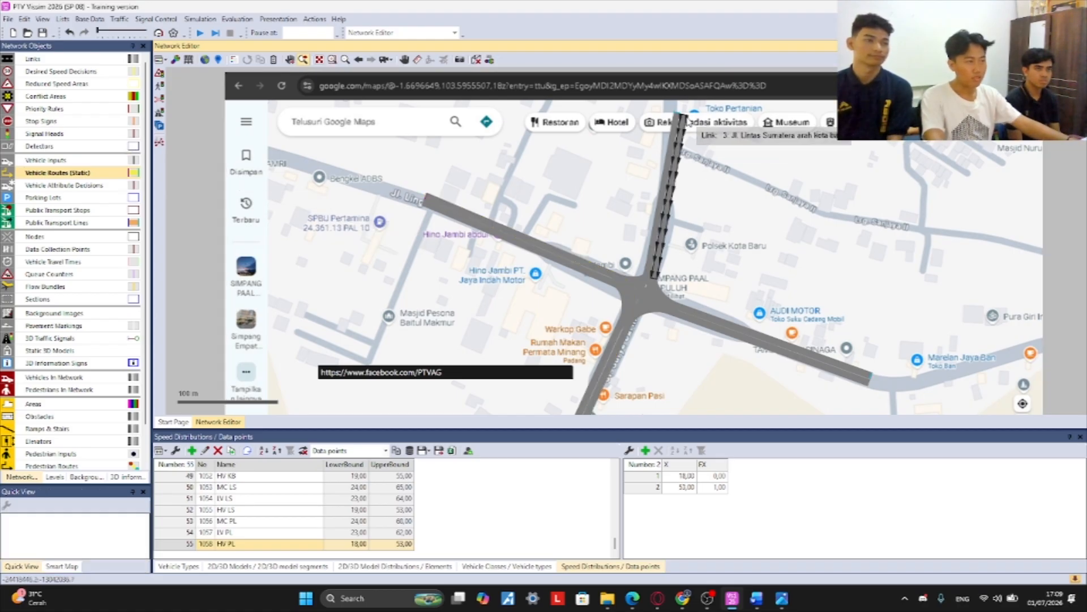
- Add a static routing decision at the start of the Kota Baru entry link and route it to the end of Jl. Lingkar Selatan
right_click(684, 116)
left_click(715, 124)
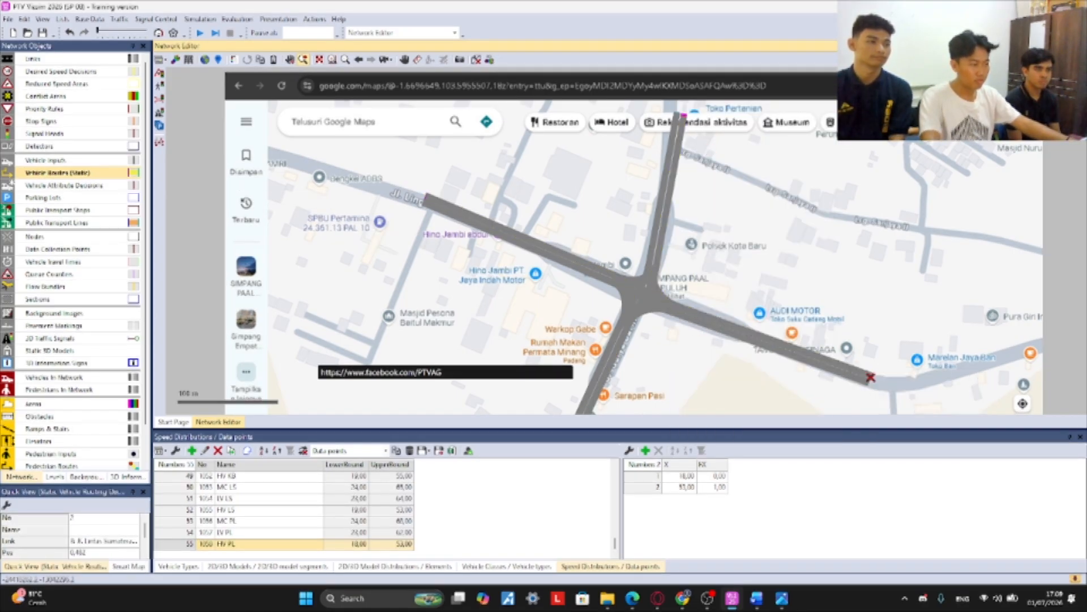
left_click(869, 377)
- Add the straight-through static route from the Kota Baru entry link to the far end of the Palembang exit link
scroll(672, 298, "down", 4)
scroll(601, 340, "up", 6)
left_click(573, 339)
scroll(573, 334, "down", 4)
scroll(531, 175, "up", 4)
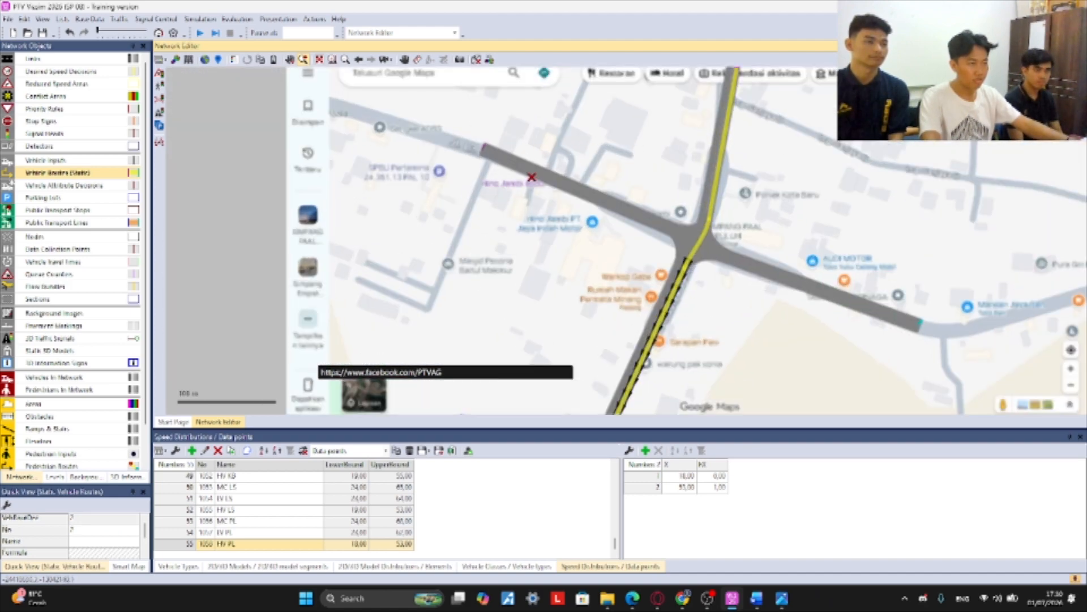
- Add the static route from the Kota Baru entry link to the far end of the Jl. Lingkar Barat exit link and finish that decision's routes
left_click(480, 141)
scroll(594, 187, "down", 5)
scroll(788, 262, "up", 3)
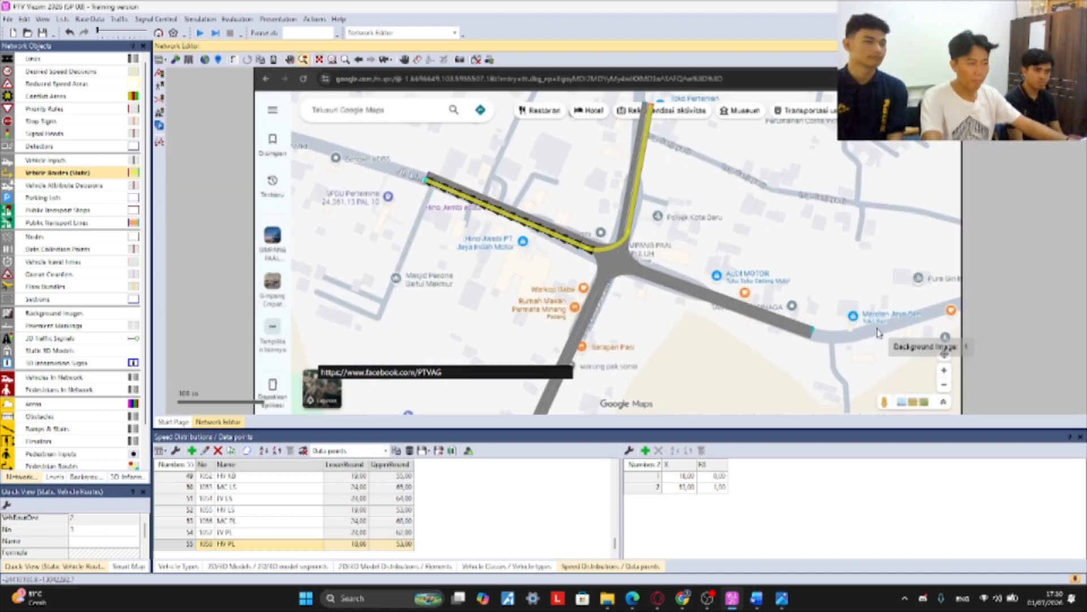
scroll(859, 336, "up", 2)
- Add a static routing decision at the start of the Jl. Lingkar Selatan entry link and route it to the end of the Palembang exit link
right_click(786, 327)
left_click(816, 334)
scroll(697, 170, "down", 3)
scroll(568, 262, "up", 3)
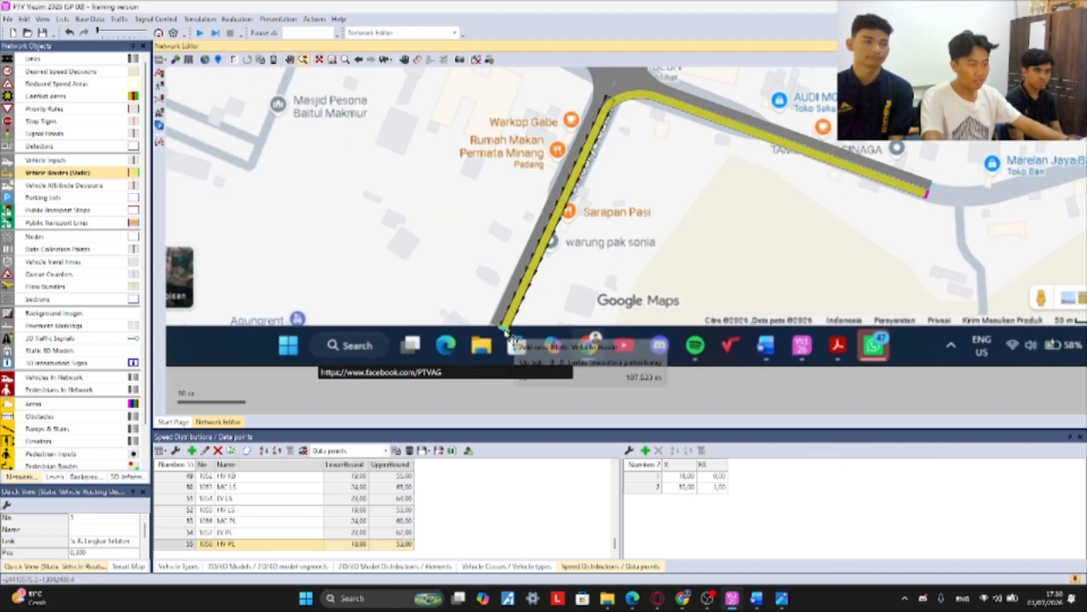
scroll(522, 280, "down", 3)
scroll(400, 170, "up", 3)
- Add the static routes from Jl. Lingkar Selatan to the far ends of the Jl. Lingkar Barat and Kota Baru exit links and finish them
left_click(399, 170)
scroll(482, 255, "down", 4)
scroll(594, 205, "up", 4)
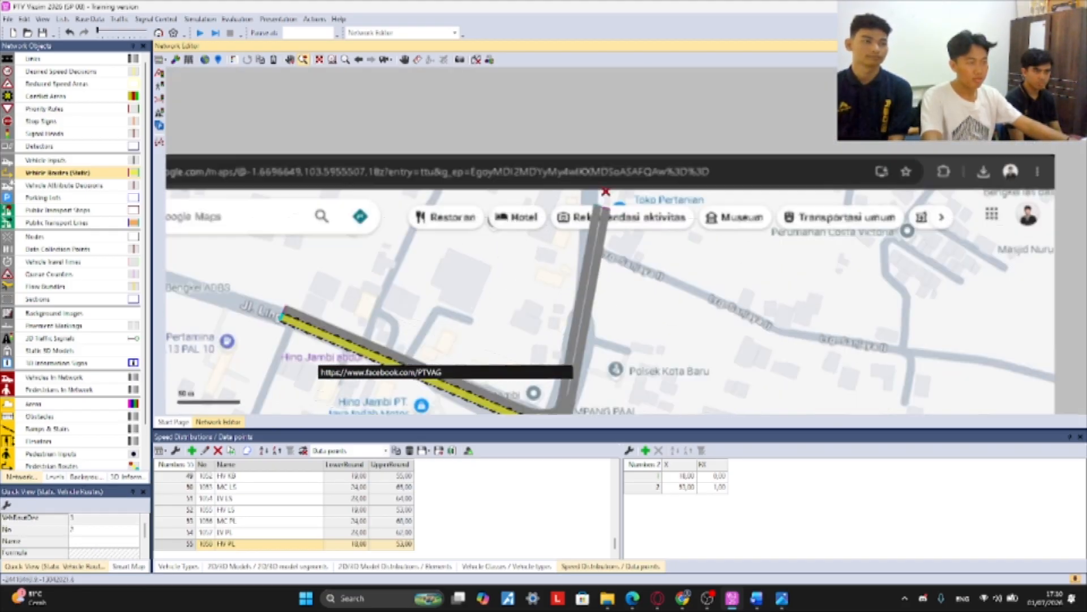
left_click(574, 197)
scroll(580, 201, "down", 5)
scroll(602, 243, "down", 2)
scroll(559, 332, "up", 3)
left_click(558, 330)
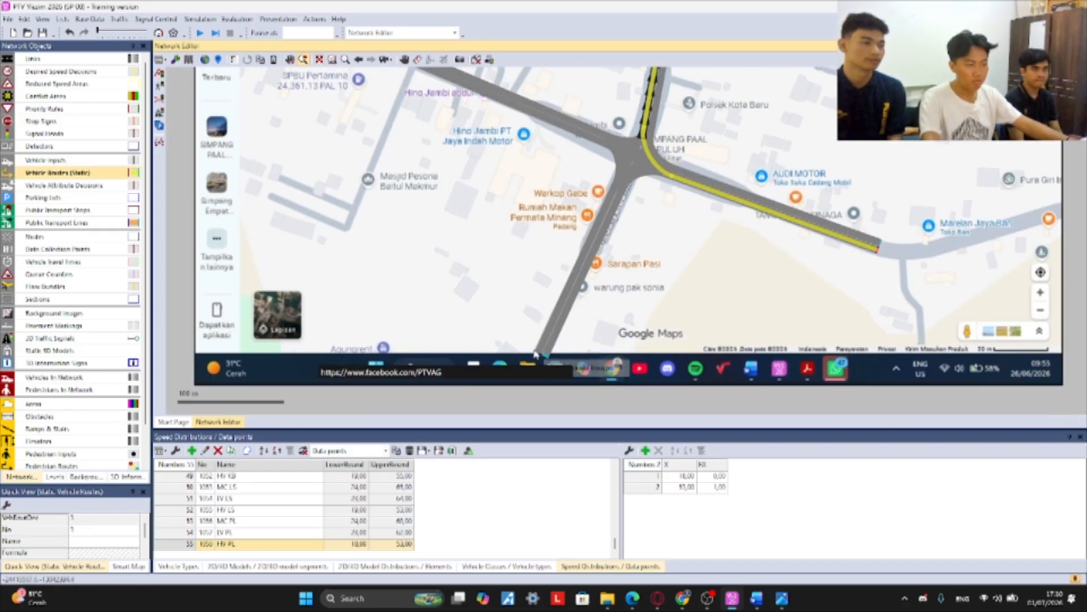
- Add a static routing decision at the start of the Palembang entry link and route it to the end of the Jl. Lingkar Barat exit link
right_click(534, 350)
left_click(560, 267)
scroll(552, 260, "down", 3)
scroll(508, 210, "up", 3)
left_click(407, 148)
scroll(407, 148, "down", 3)
scroll(589, 306, "up", 3)
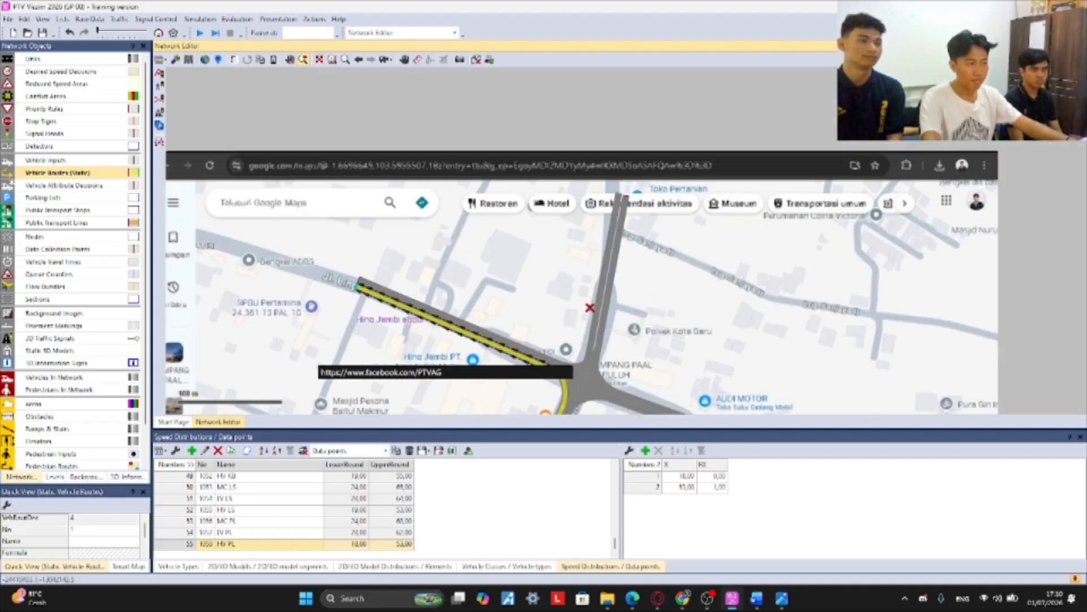
- Try to add the straight-through static route from the Palembang entry link to the far end of the Kota Baru exit link
left_click(624, 196)
scroll(623, 198, "down", 3)
scroll(776, 293, "up", 3)
scroll(776, 294, "down", 3)
scroll(639, 209, "up", 3)
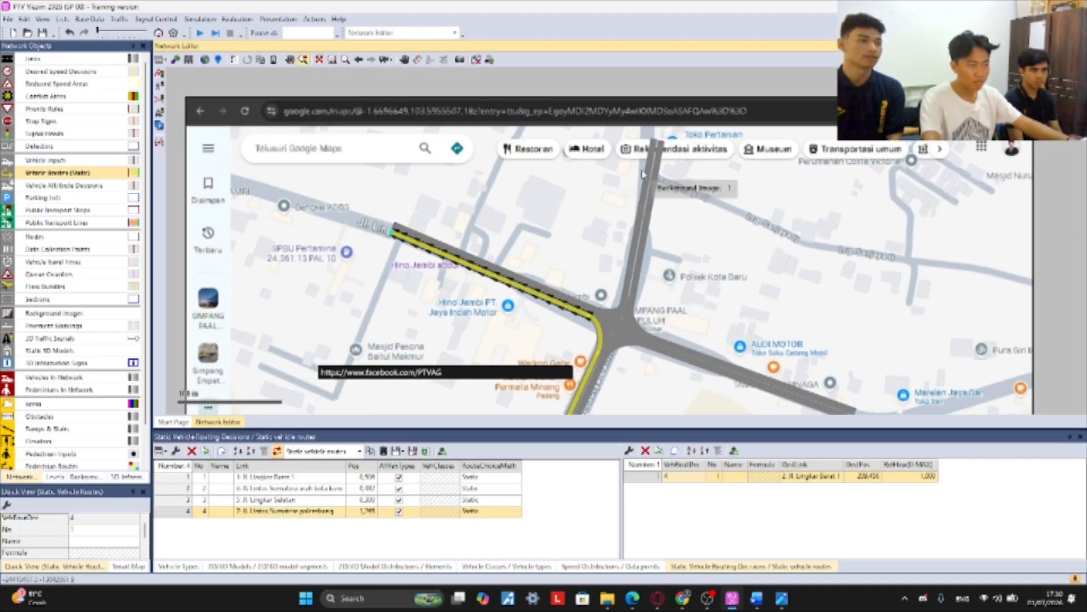
scroll(643, 323, "down", 3)
left_click_drag(643, 320, 675, 246)
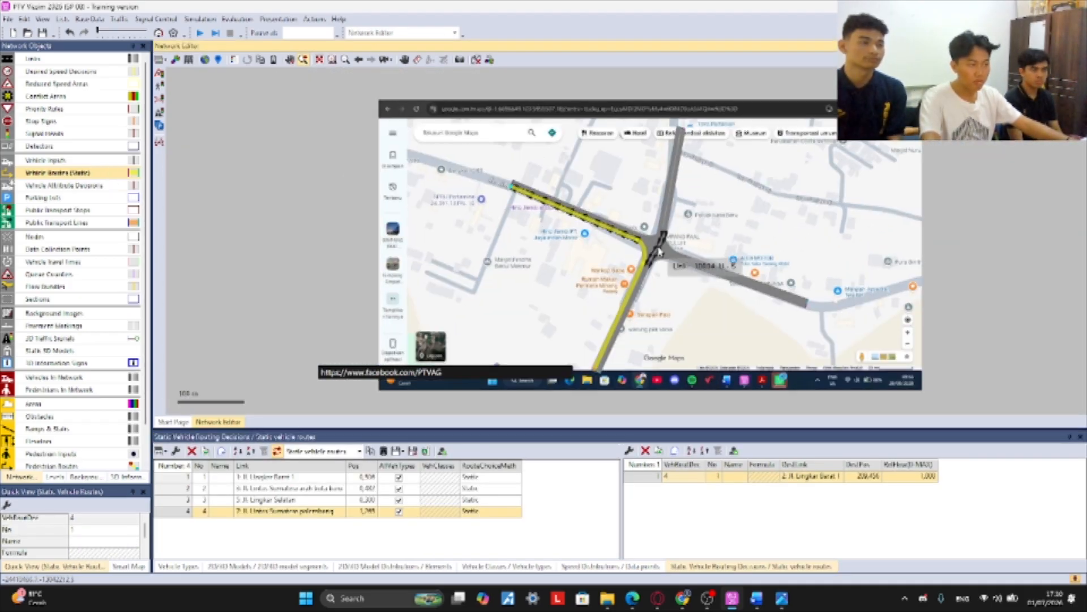
right_click(665, 132)
left_click(615, 238)
- Delete static vehicle routing decision 4 on the Palembang entry link
left_click(301, 515)
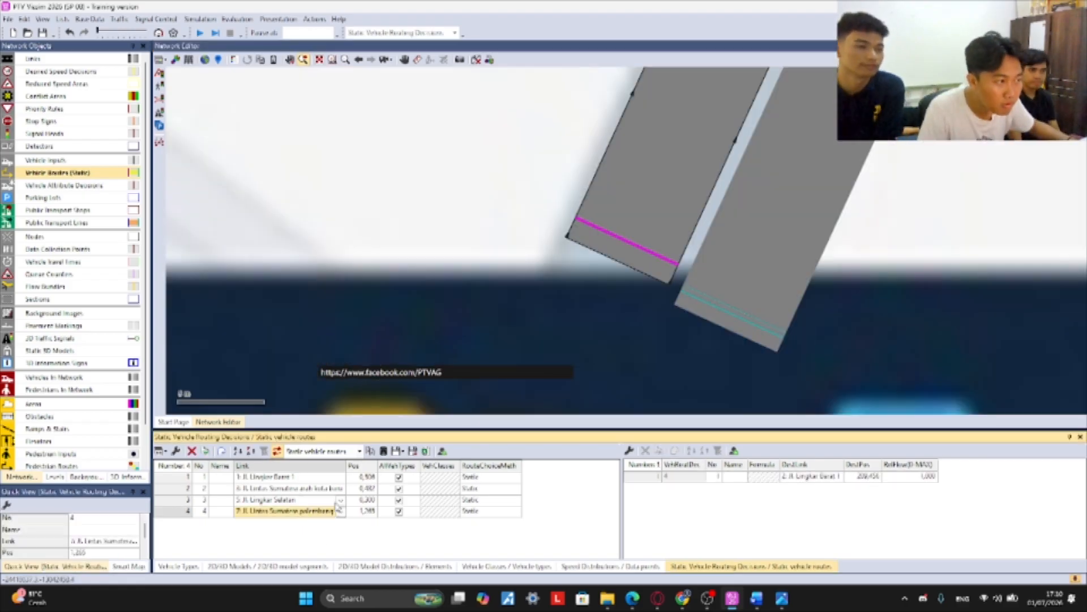
left_click(191, 450)
- Place a new static routing decision near the start of the Palembang entry link and route it to the far end of Jl. Lingkar Barat's exit
left_click_drag(579, 390, 638, 269)
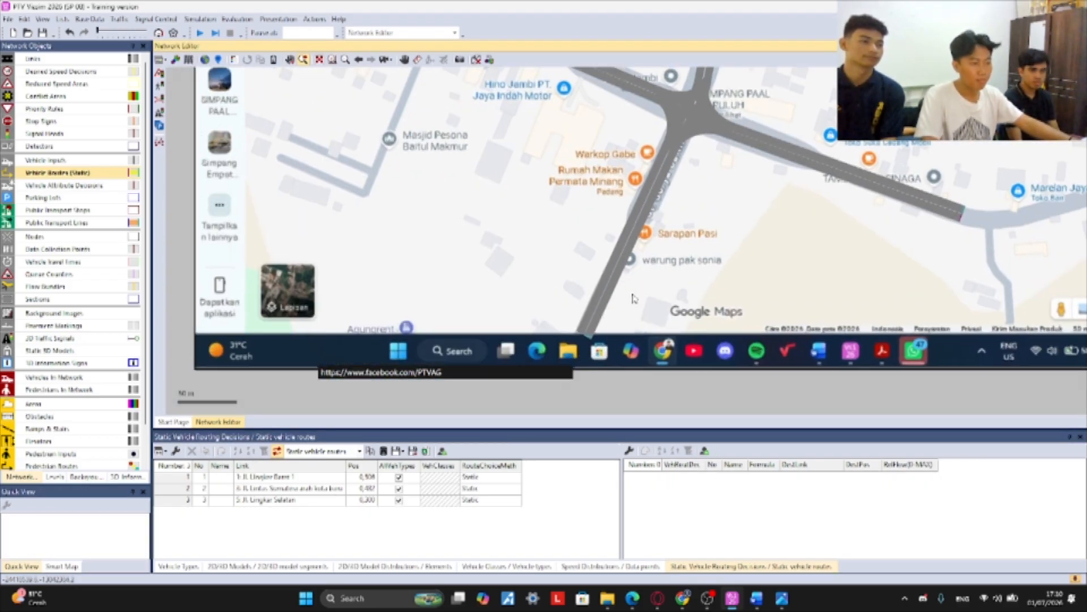
right_click(584, 331)
left_click(623, 339)
left_click_drag(630, 71, 609, 207)
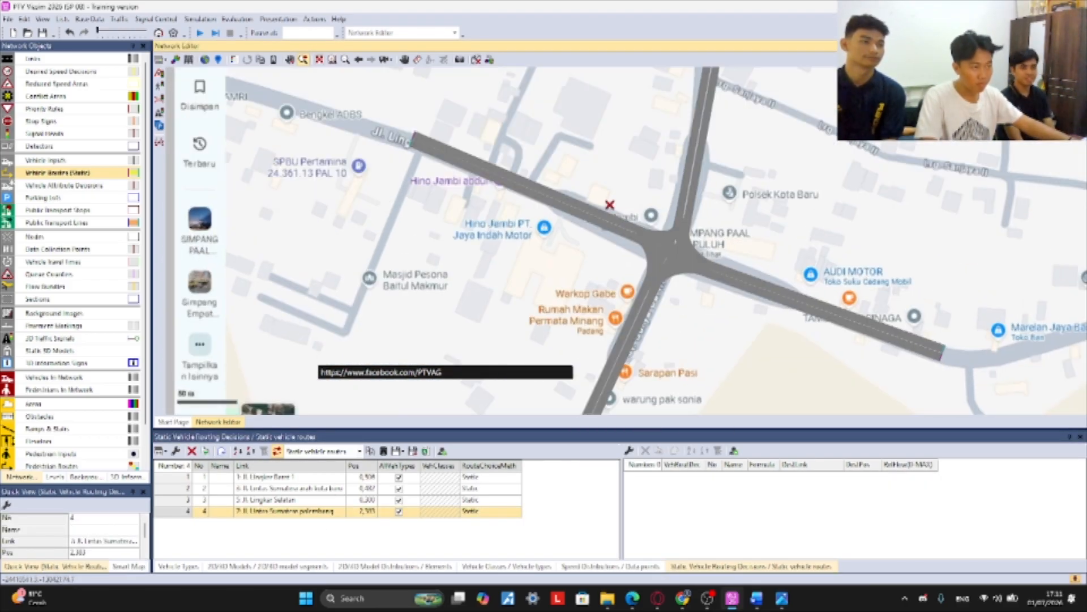
left_click(410, 141)
scroll(482, 142, "down", 1)
- Add the straight-through static route from the Palembang routing decision to the far end of the Kota Baru exit link
left_click_drag(601, 141, 586, 267)
left_click_drag(650, 310, 624, 355)
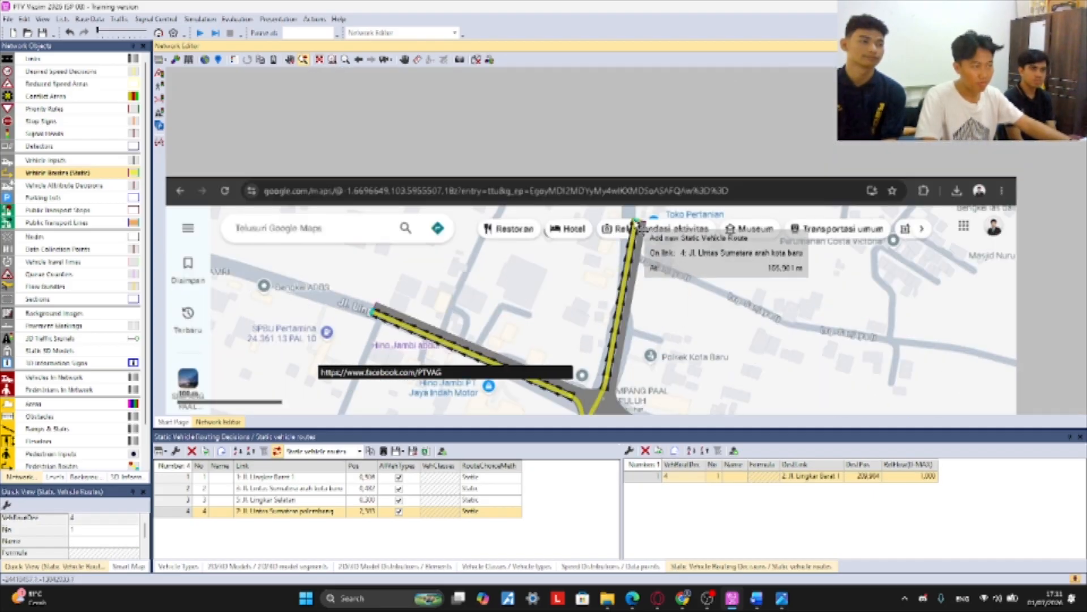
left_click(642, 223)
scroll(643, 224, "down", 1)
- Add the static route from the Palembang entry link to the far end of the Jl. Lingkar Selatan exit link and finish that decision's routes
left_click_drag(641, 224, 519, 98)
scroll(682, 309, "up", 4)
left_click(674, 296)
scroll(675, 296, "down", 4)
left_click_drag(507, 373, 653, 327)
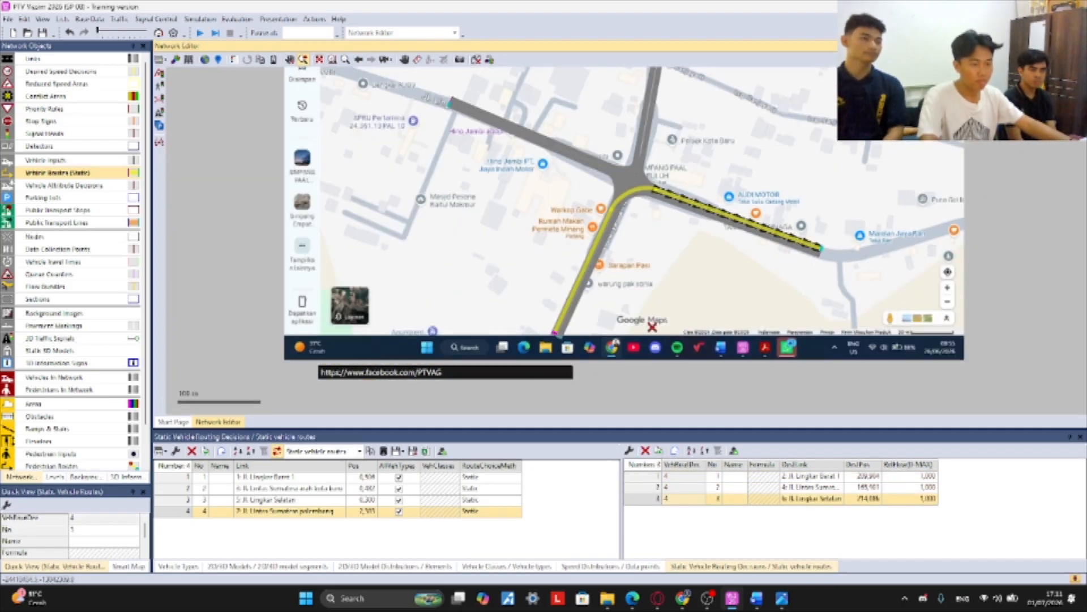
left_click(1034, 226)
left_click_drag(1026, 158, 1007, 210)
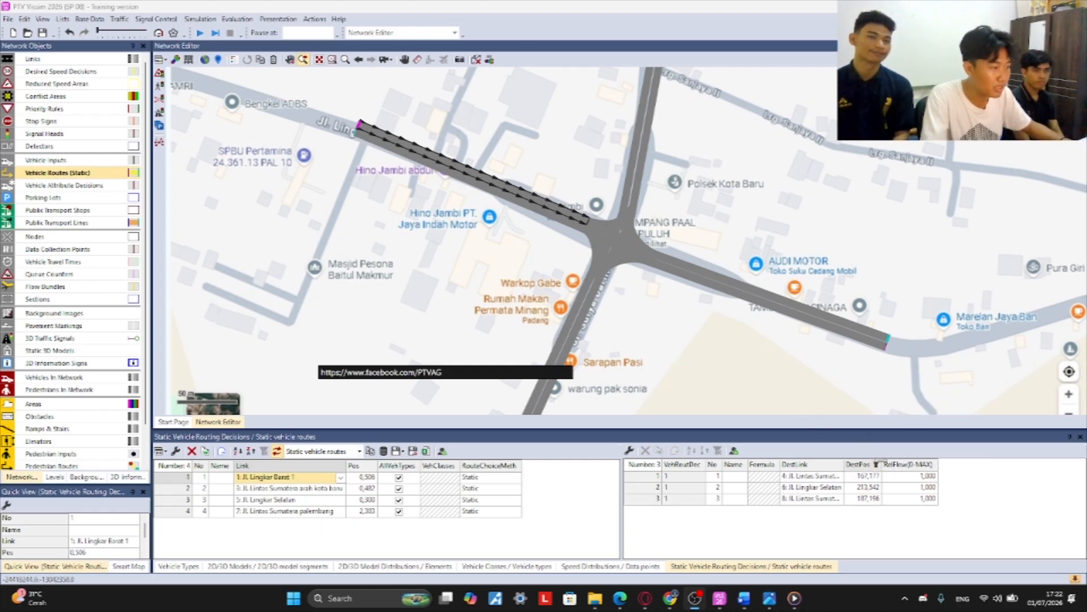
- Set the relative flow of the static route from Jl. Lingkar Barat 1 to the Kota Baru exit to 0,20
left_click(923, 476)
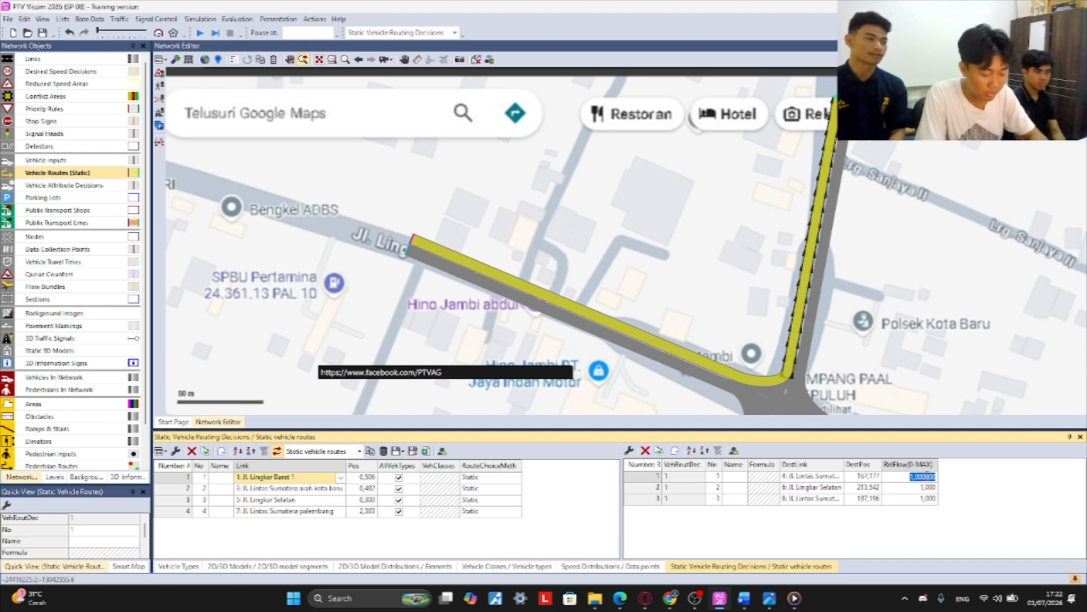
type("0,20")
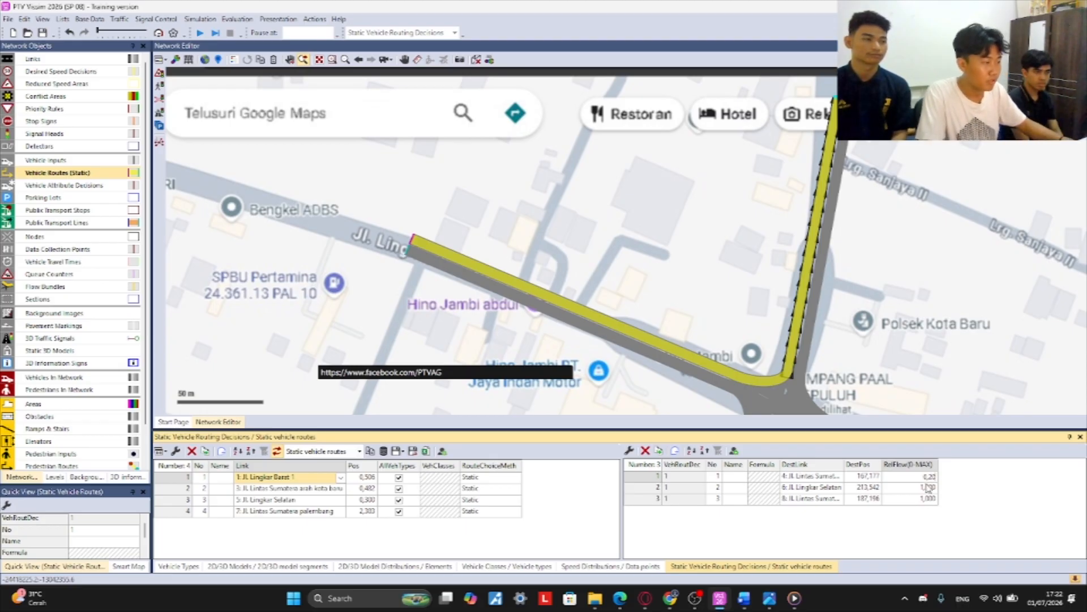
left_click(928, 488)
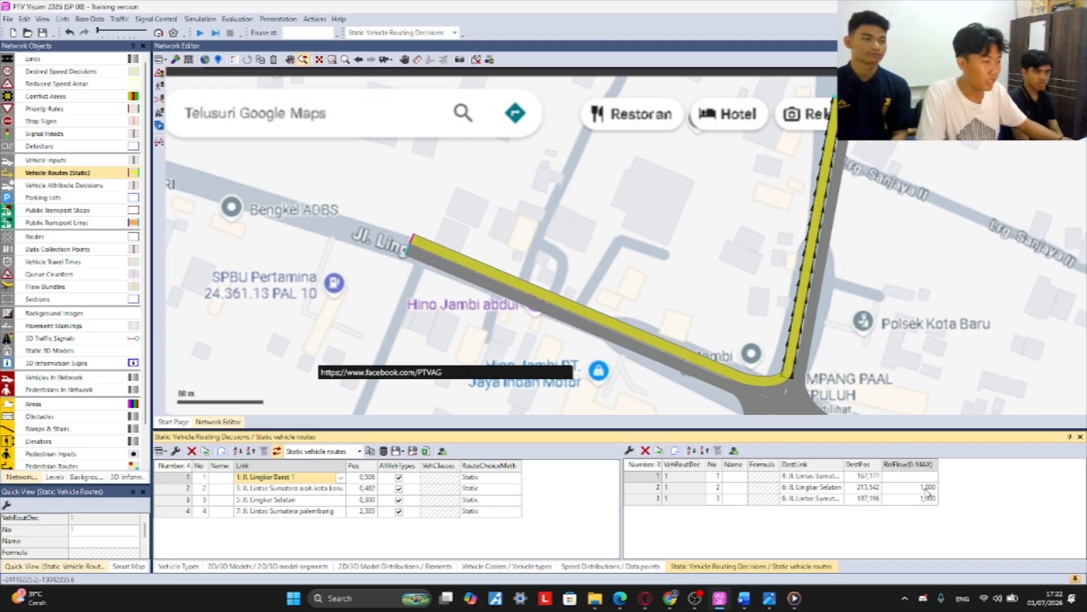
- Enter a new relative flow for the straight-through static route from Jl. Lingkar Barat 1 to Jl. Lingkar Selatan
left_click(927, 491)
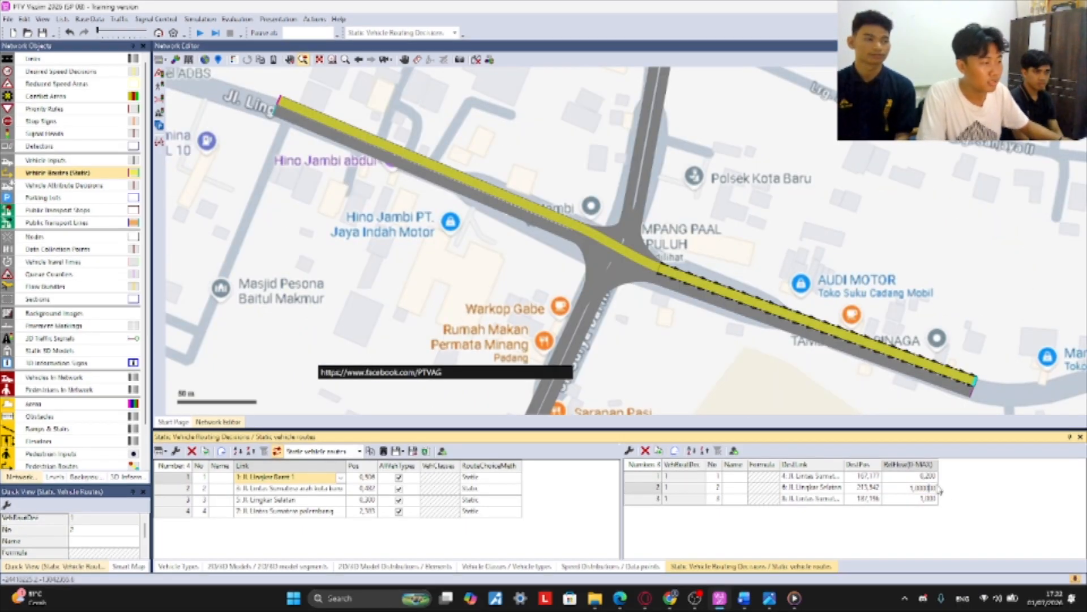
left_click_drag(930, 487, 908, 486)
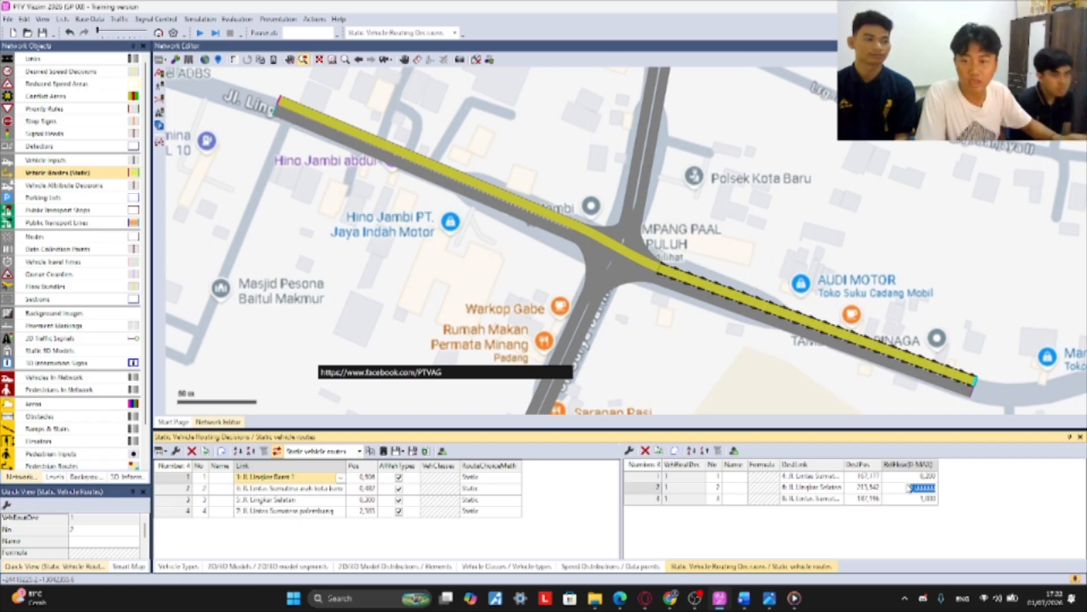
type("0")
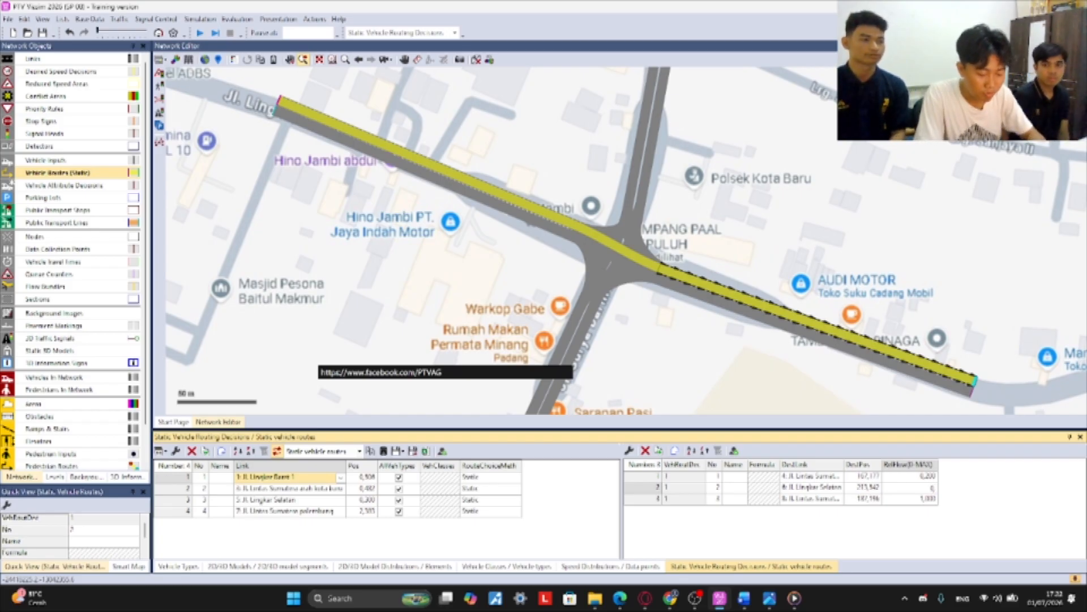
- Set the relative flow to 0,60 for the second route and 0,20 for the third route of static routing decision 1
type(",60")
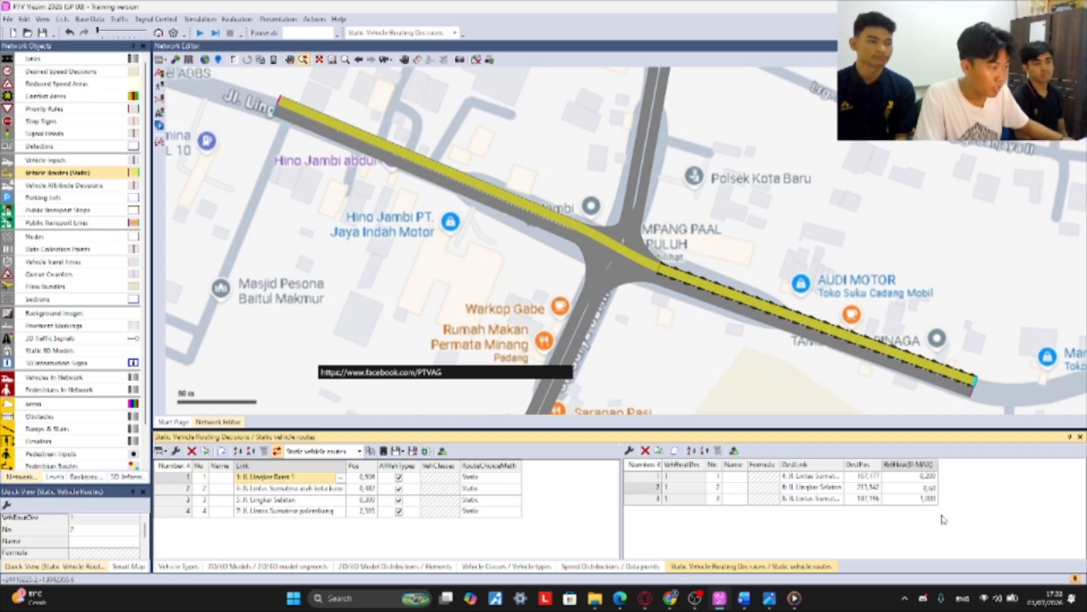
left_click(937, 502)
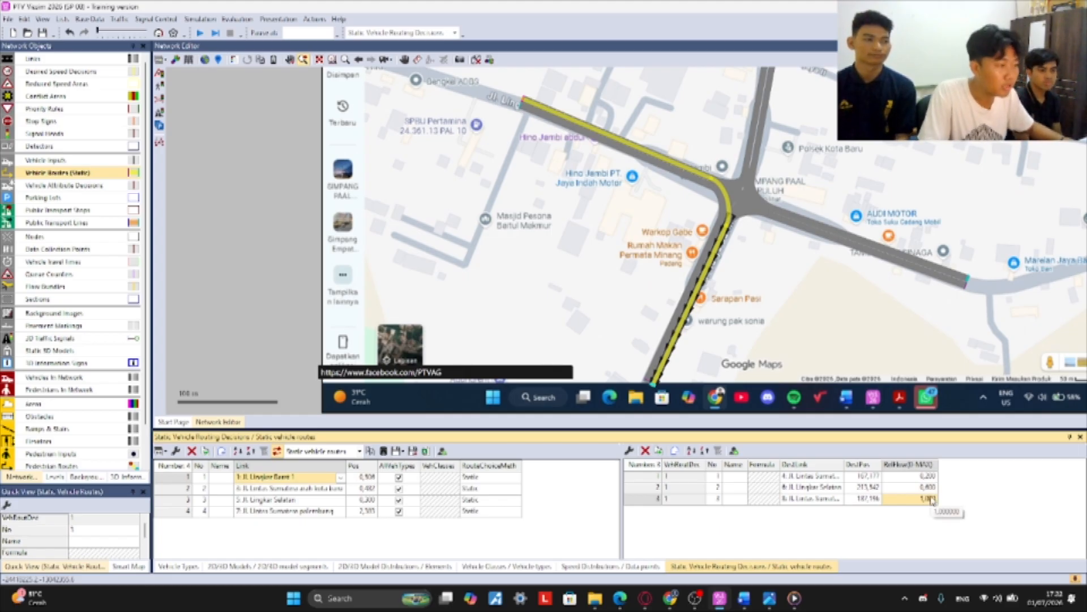
left_click(931, 500)
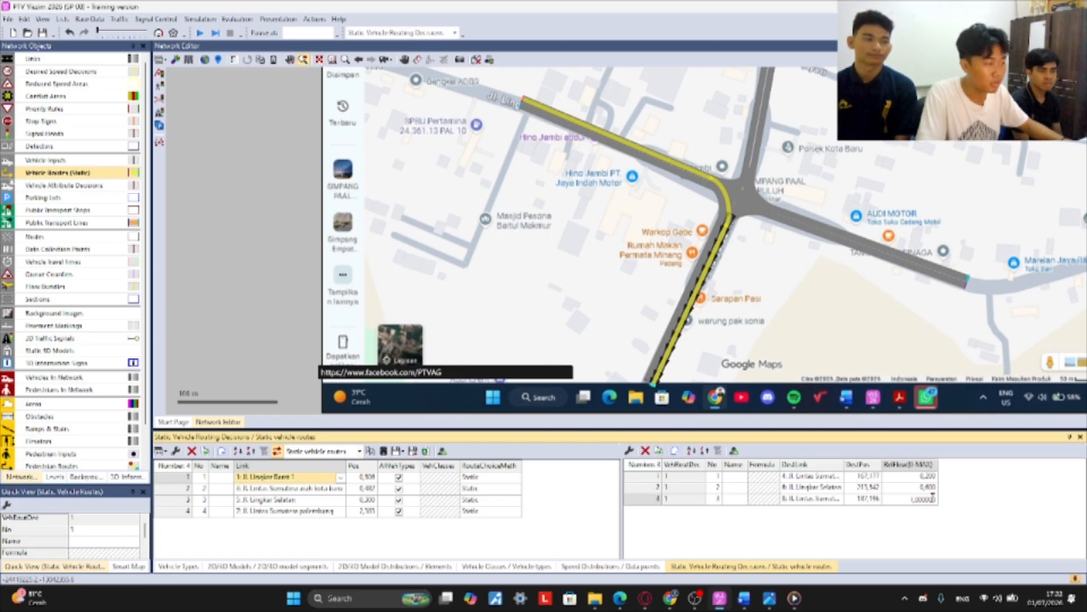
left_click_drag(934, 499, 899, 490)
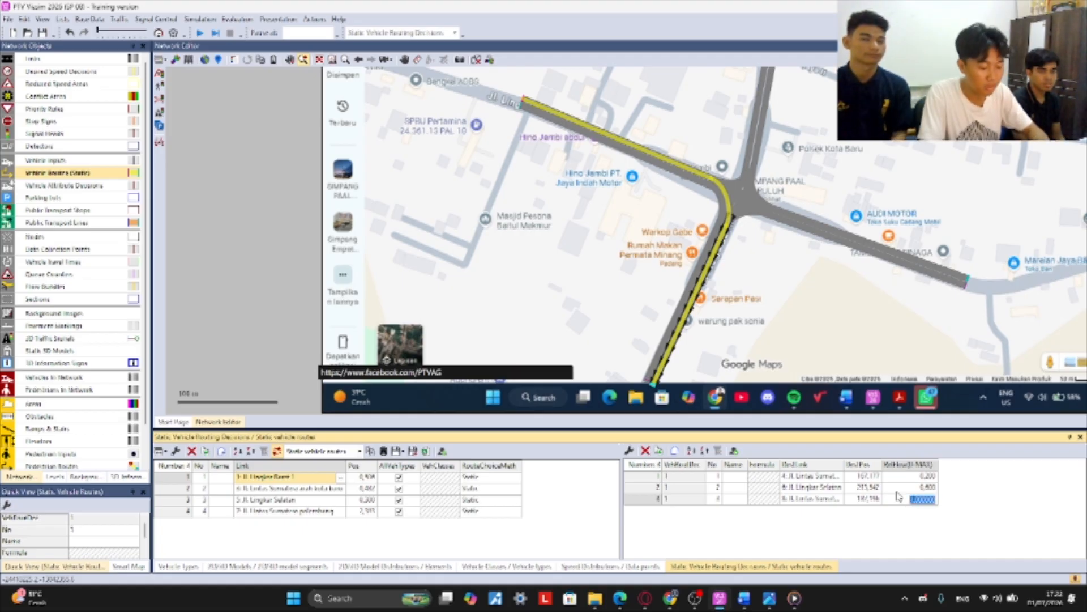
type("0,600000")
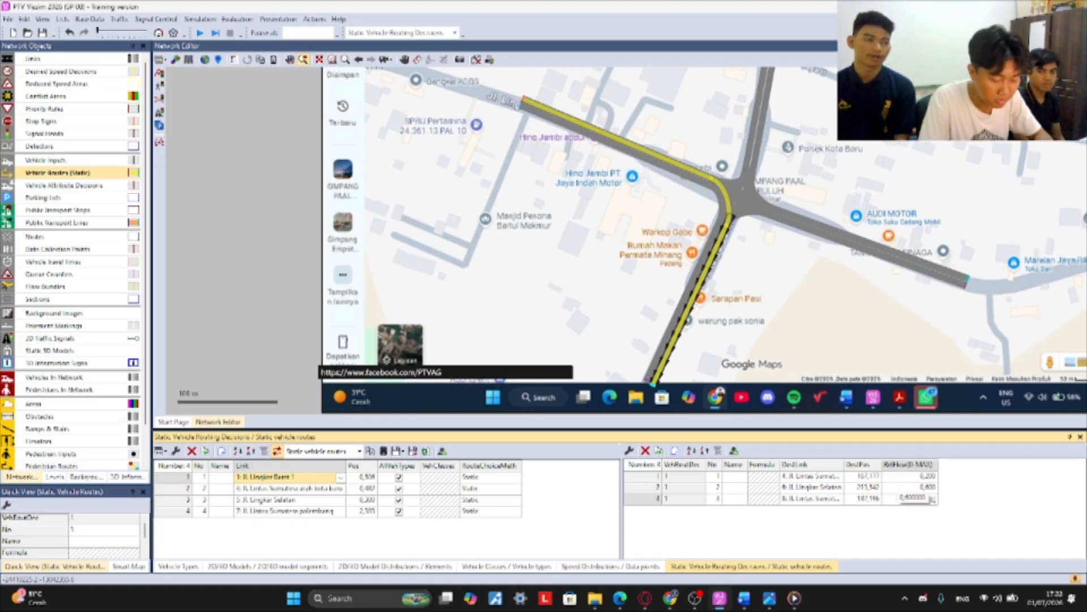
type("20")
left_click(987, 504)
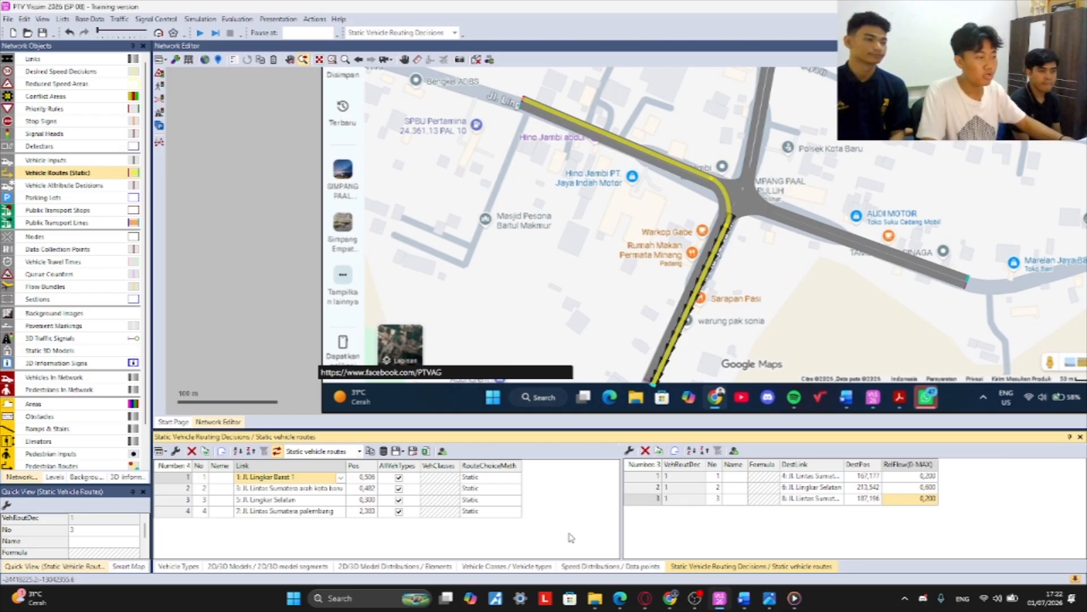
- Set the relative flow of the first route of routing decision 2, towards Jl. Lingkar Selatan, to 0,20
left_click(294, 491)
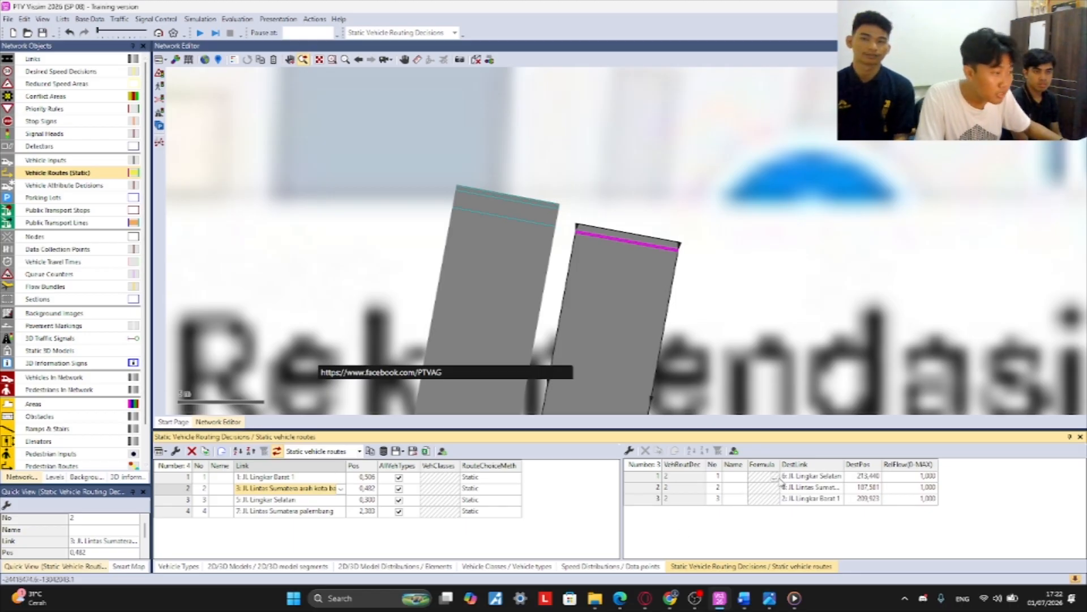
left_click(839, 477)
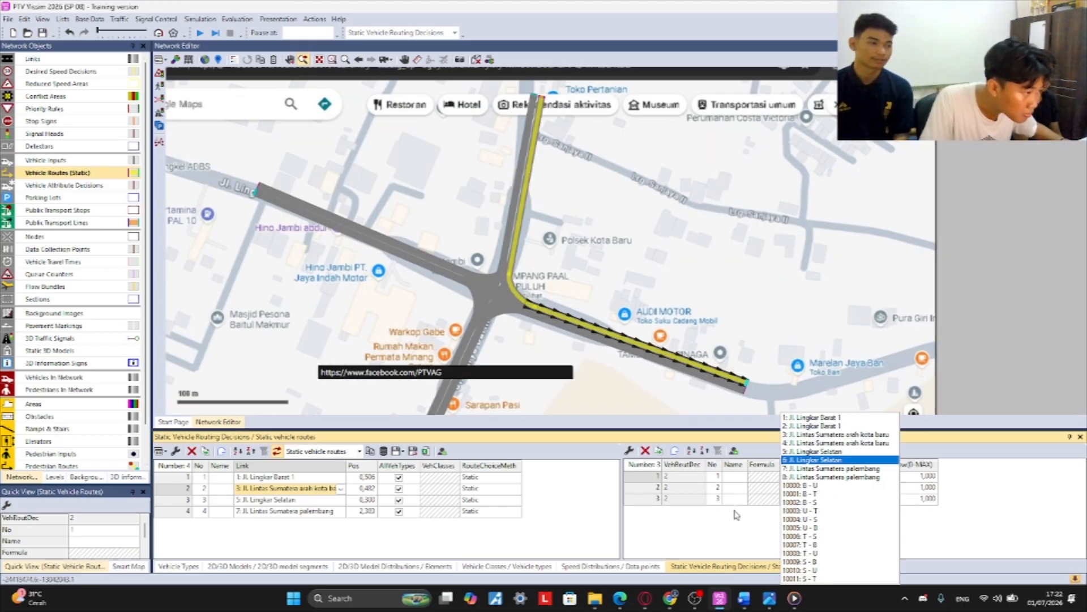
left_click(737, 527)
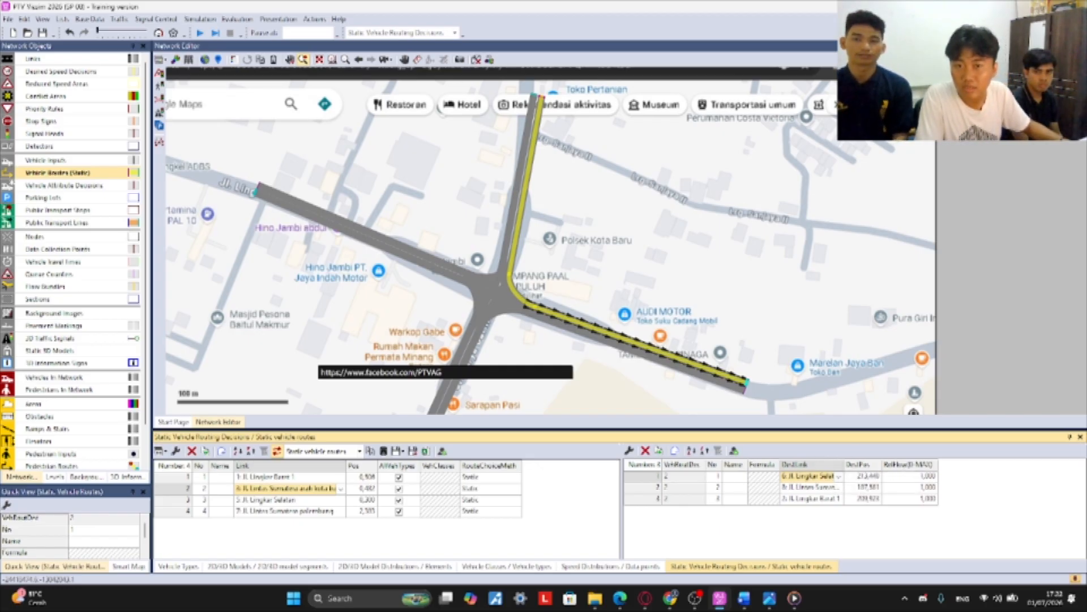
left_click(926, 476)
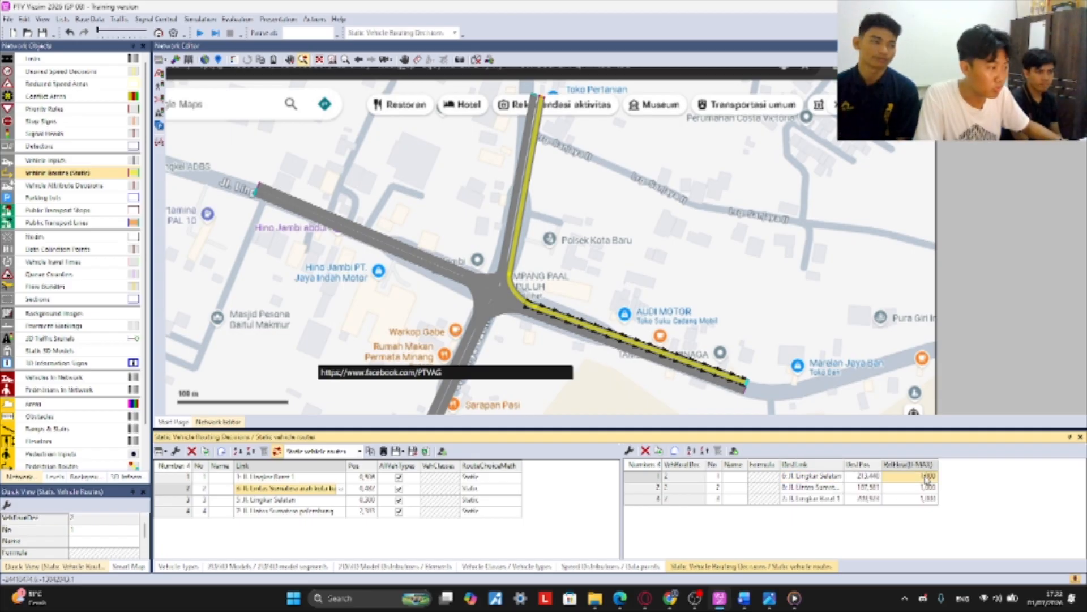
type("0")
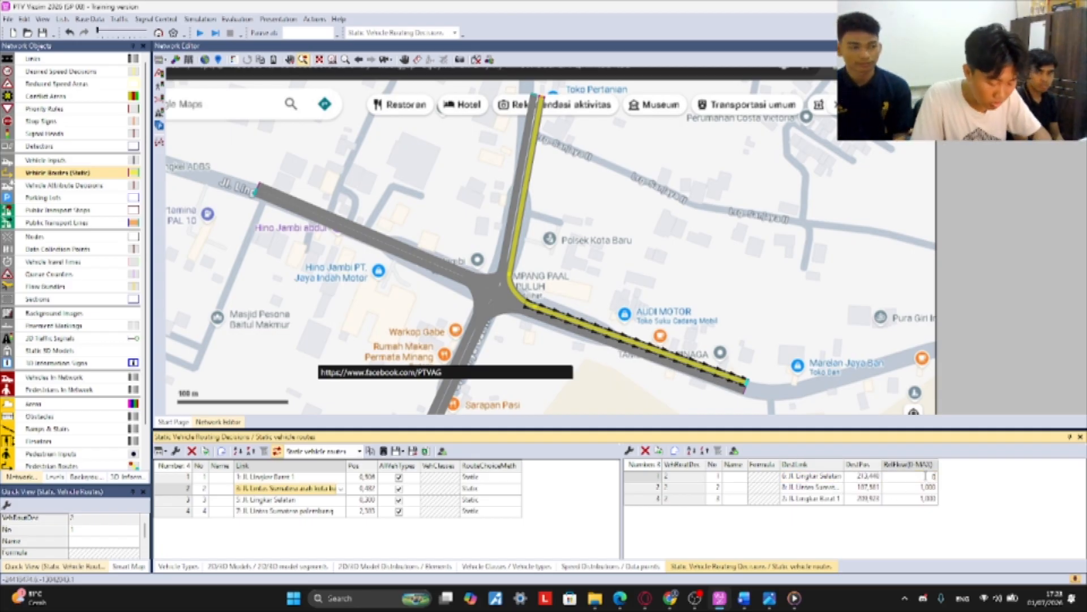
type(",20")
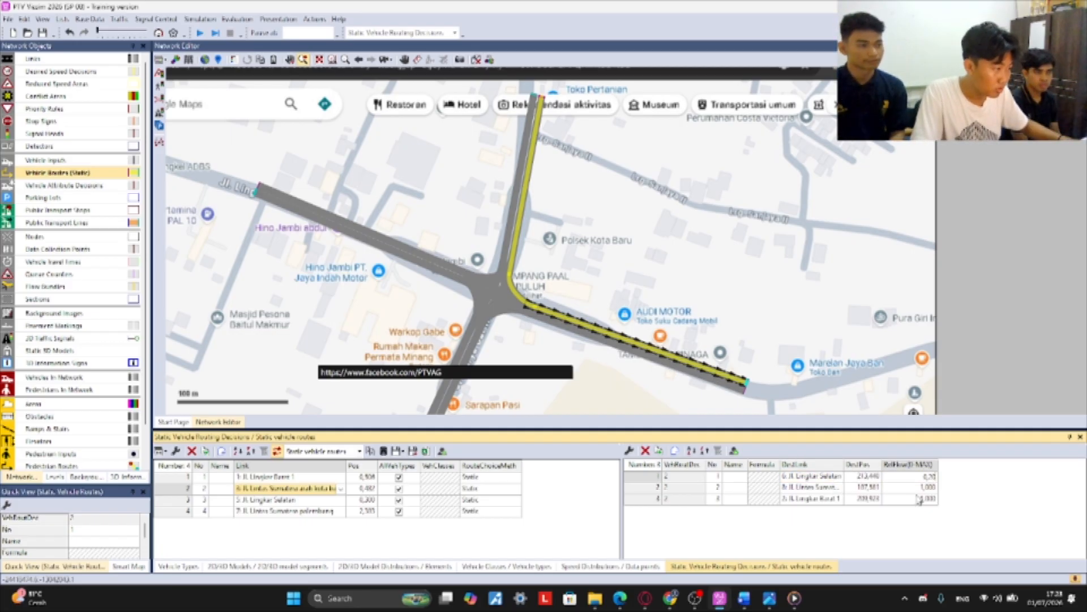
- Set the relative flows of routing decision 2's second and third routes to 0,60 and 0,20
left_click(921, 489)
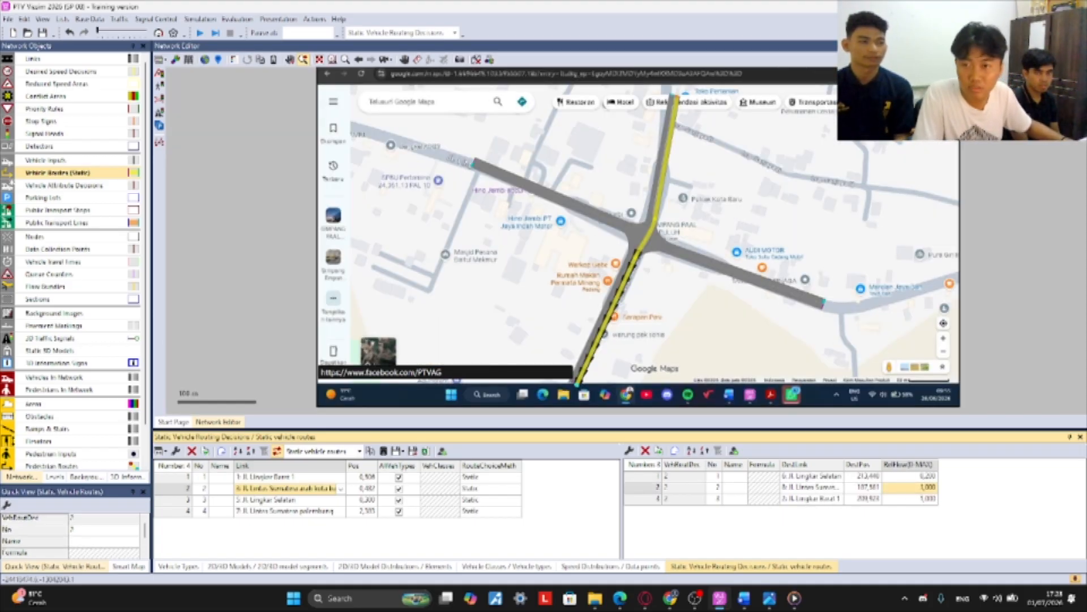
type("0")
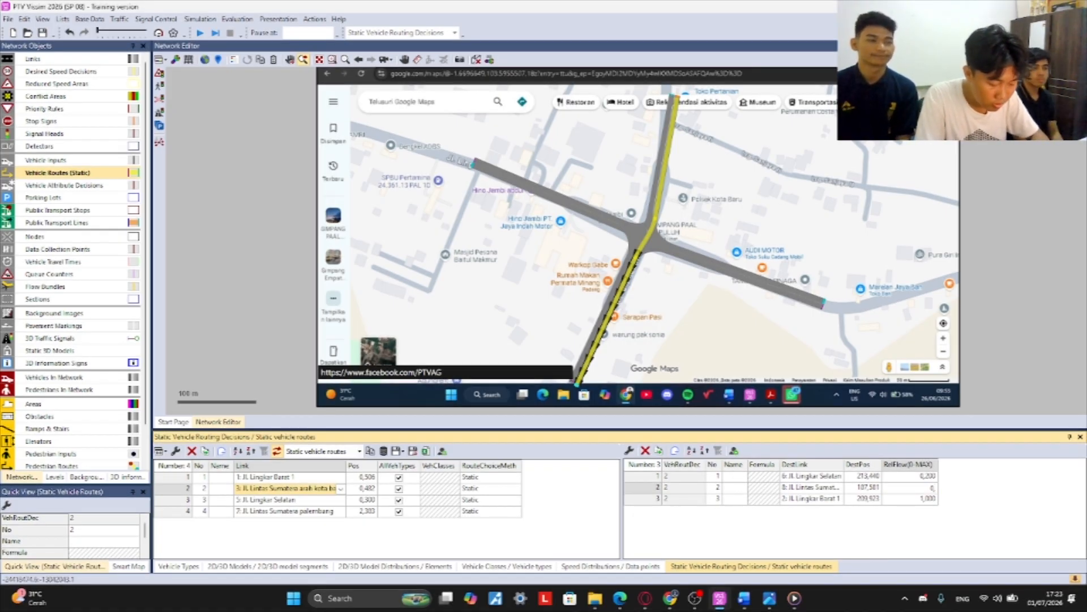
type(",6")
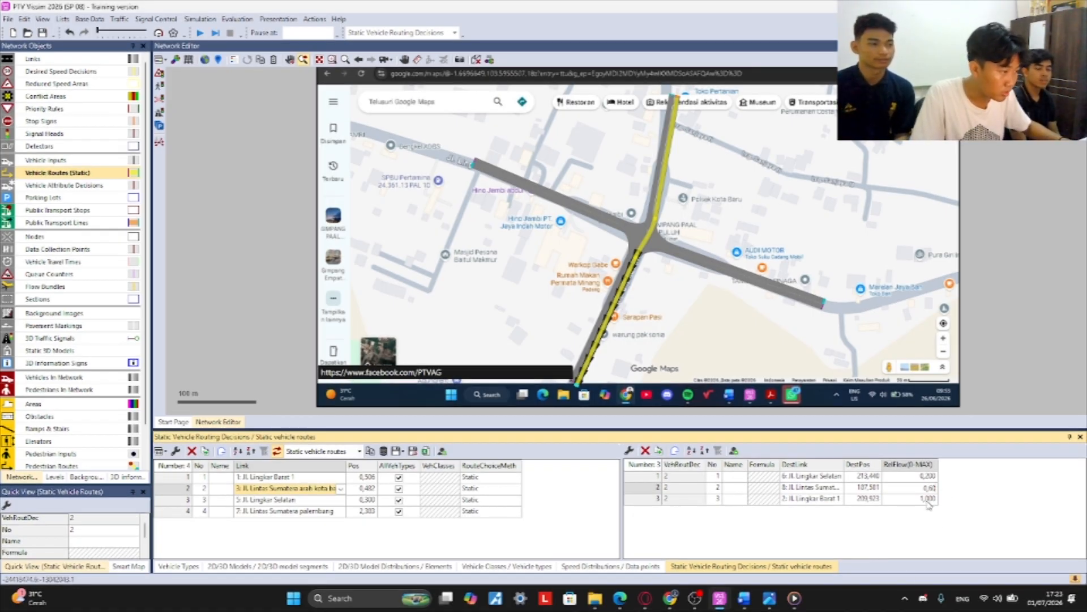
left_click(924, 500)
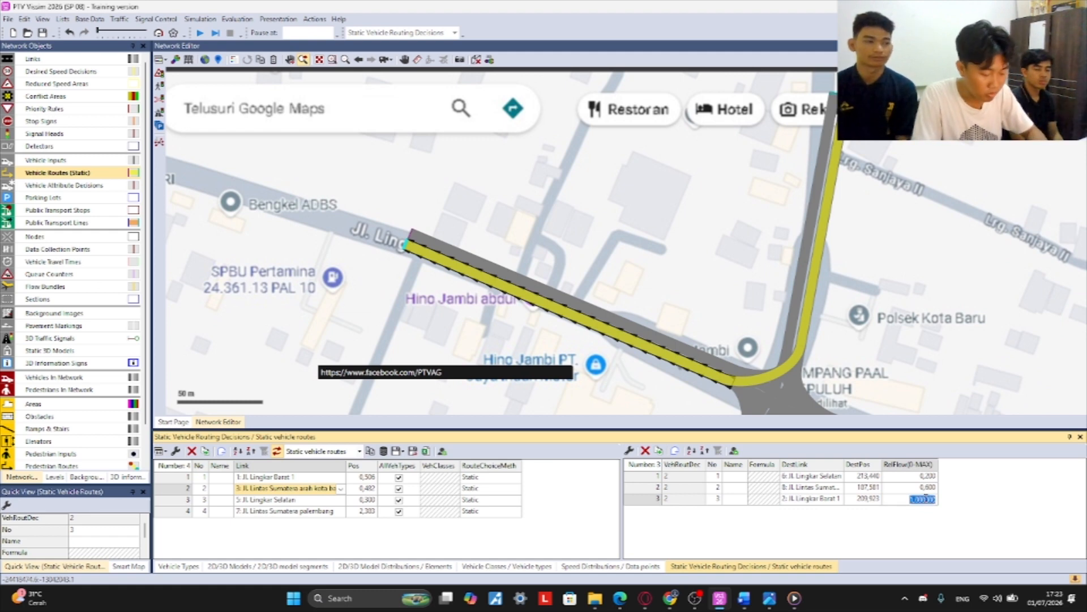
type("0,")
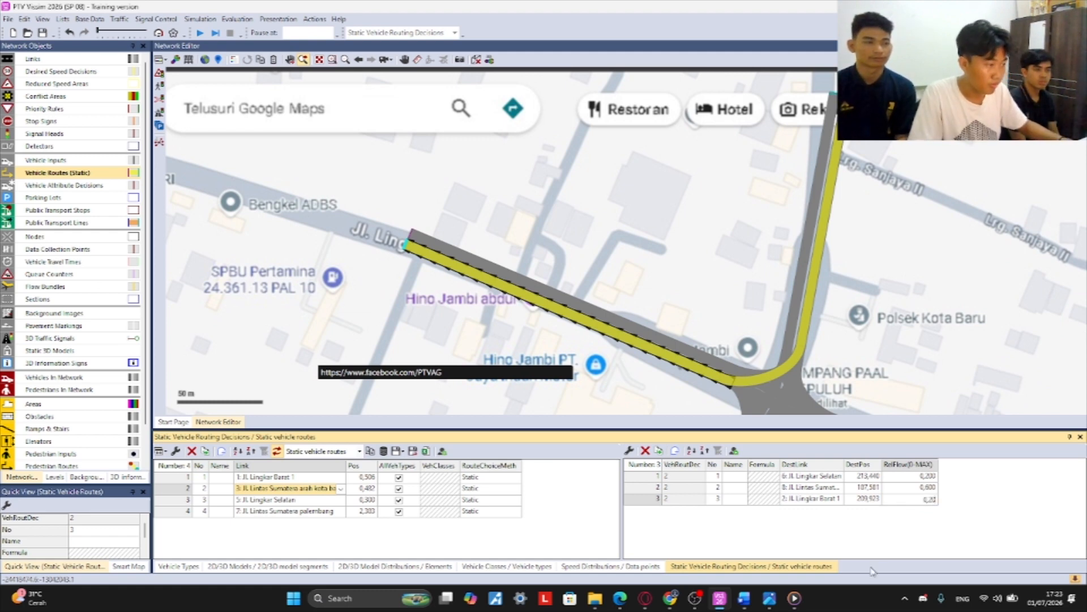
type("2")
key("Return")
- Set the relative flow of the first route of routing decision 3, starting on Jl. Lingkar Selatan, to 0,20
left_click(264, 500)
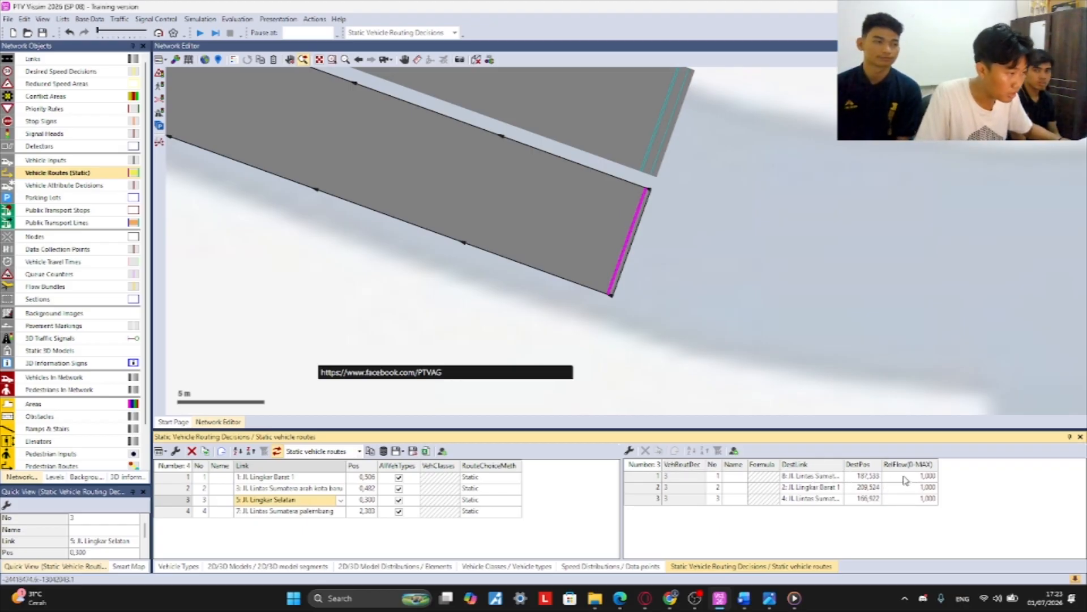
left_click(837, 477)
left_click(837, 478)
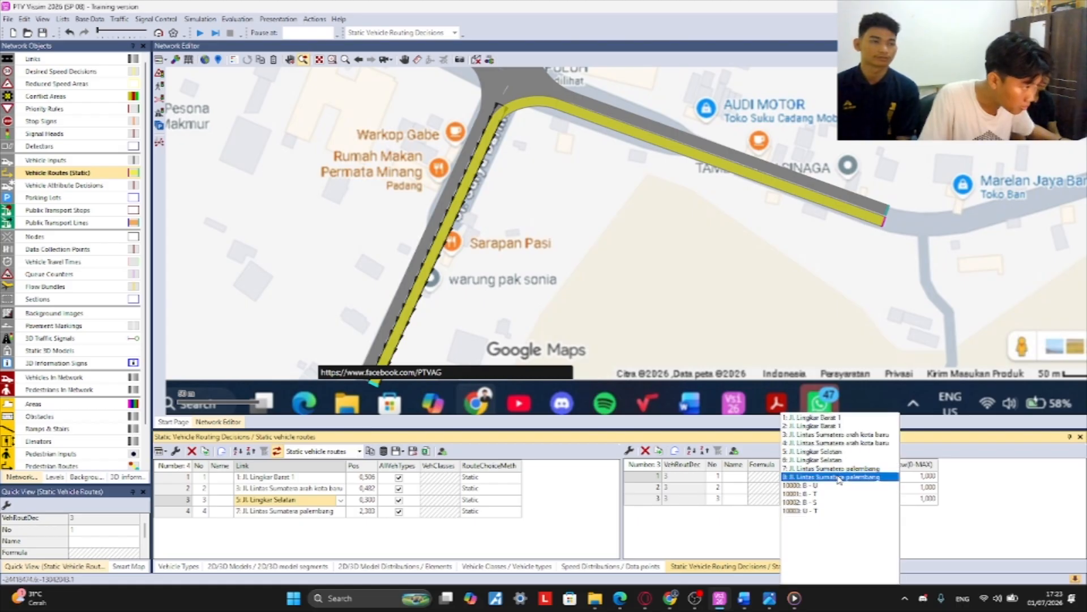
left_click(942, 488)
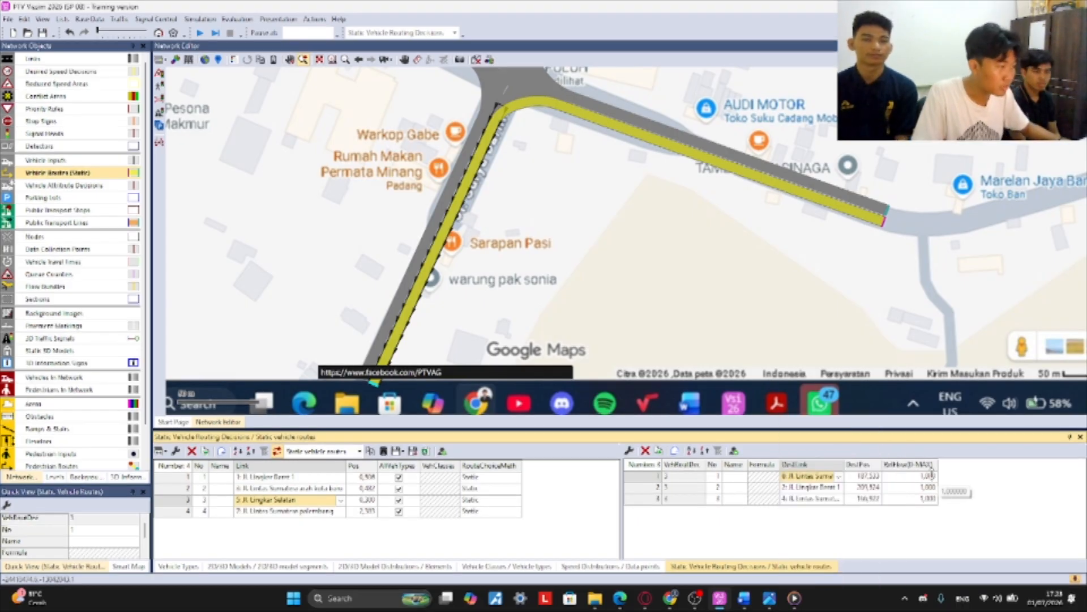
left_click(924, 479)
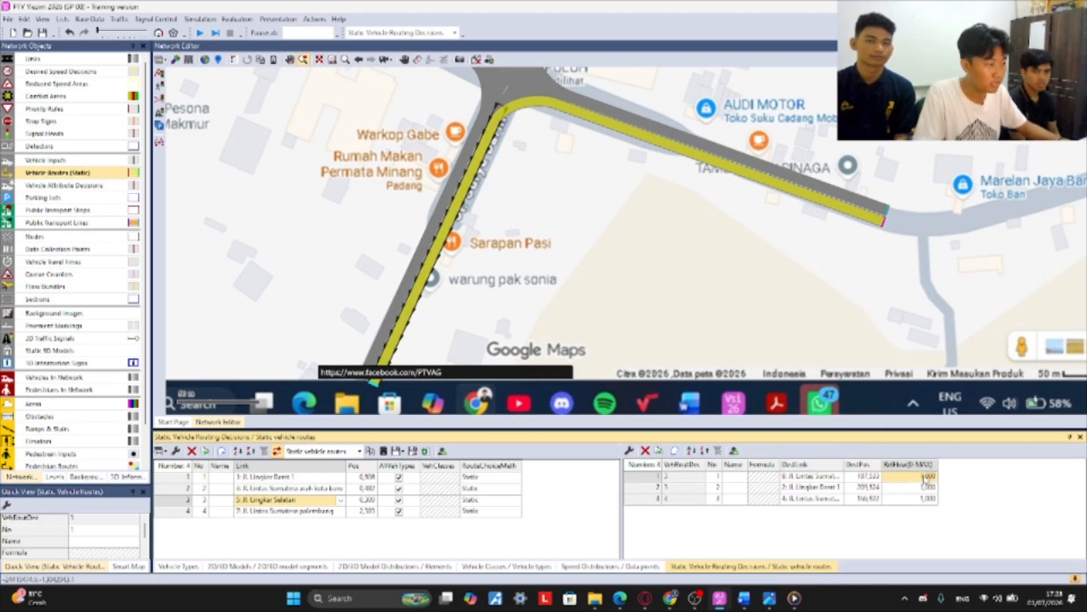
left_click(924, 478)
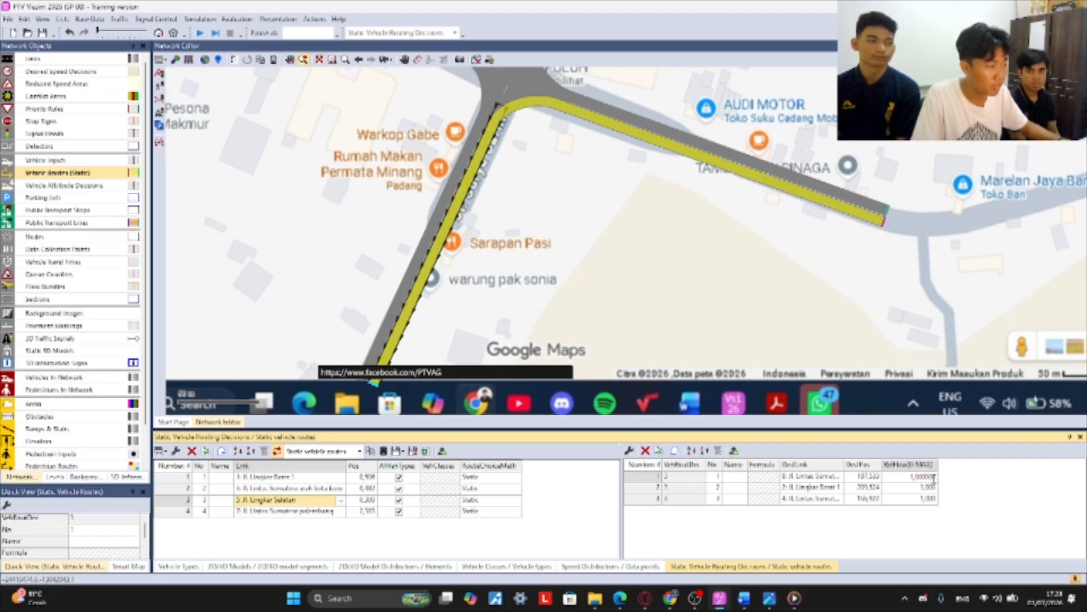
left_click_drag(934, 479, 913, 478)
key("BackSpace")
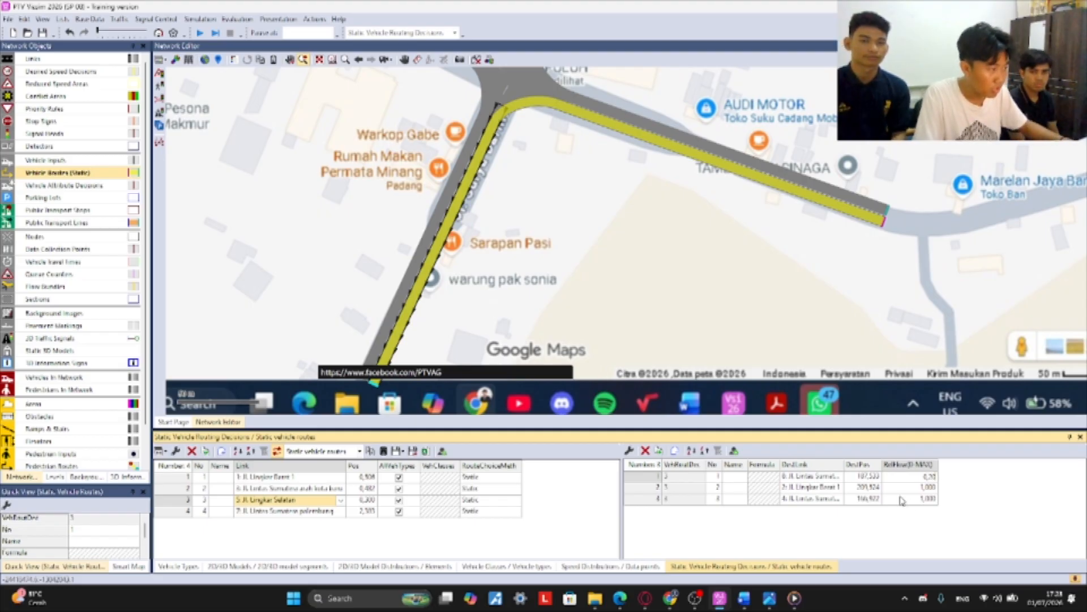
- Set the relative flows of routing decision 3's second and third routes to 0,60 and 0,20
left_click(928, 487)
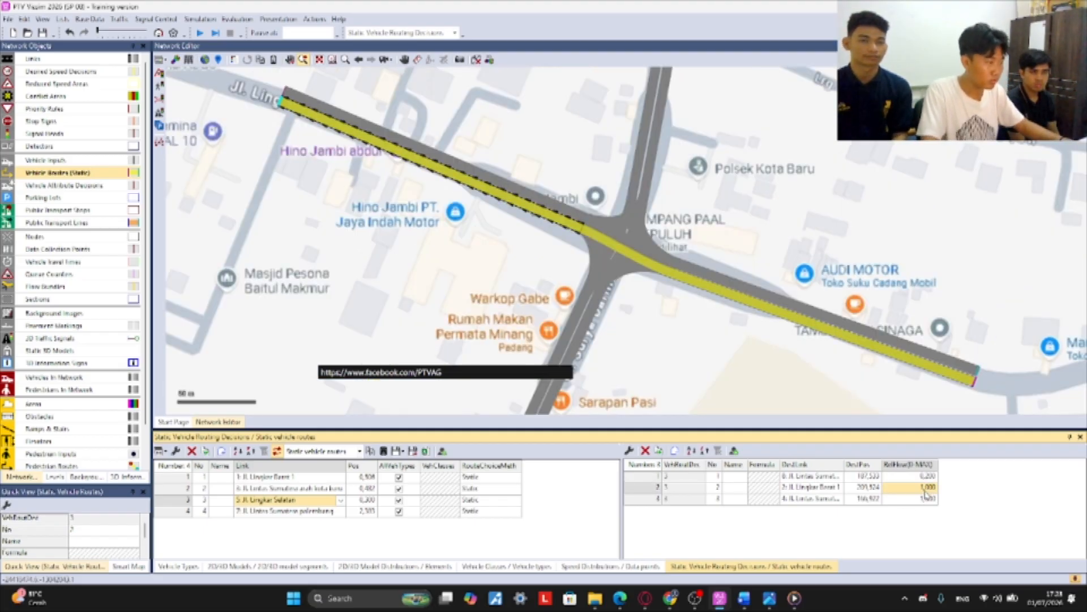
left_click(929, 487)
left_click_drag(938, 487, 901, 488)
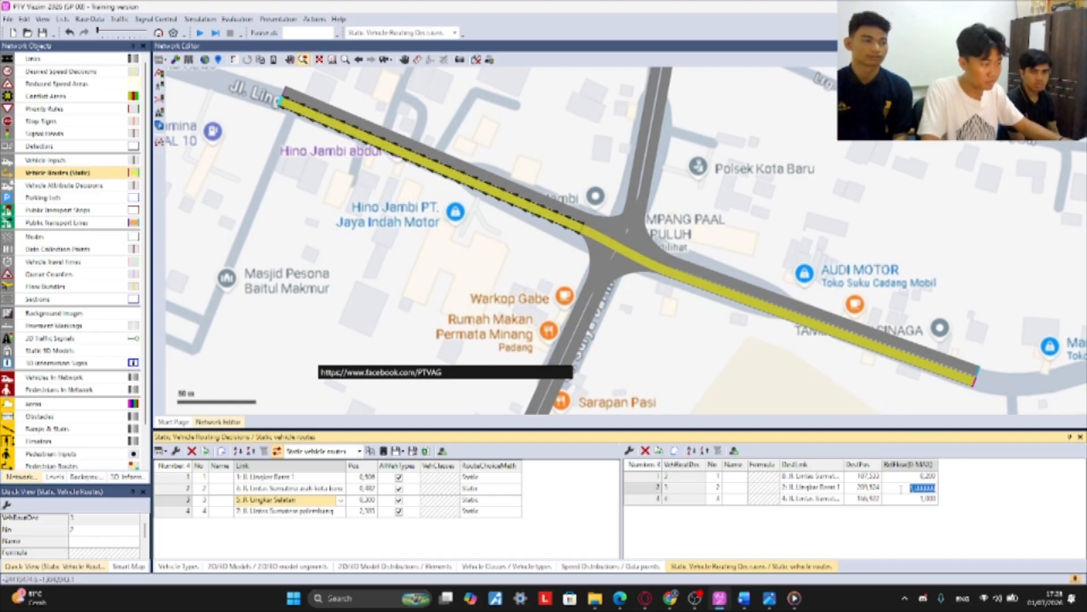
key("BackSpace")
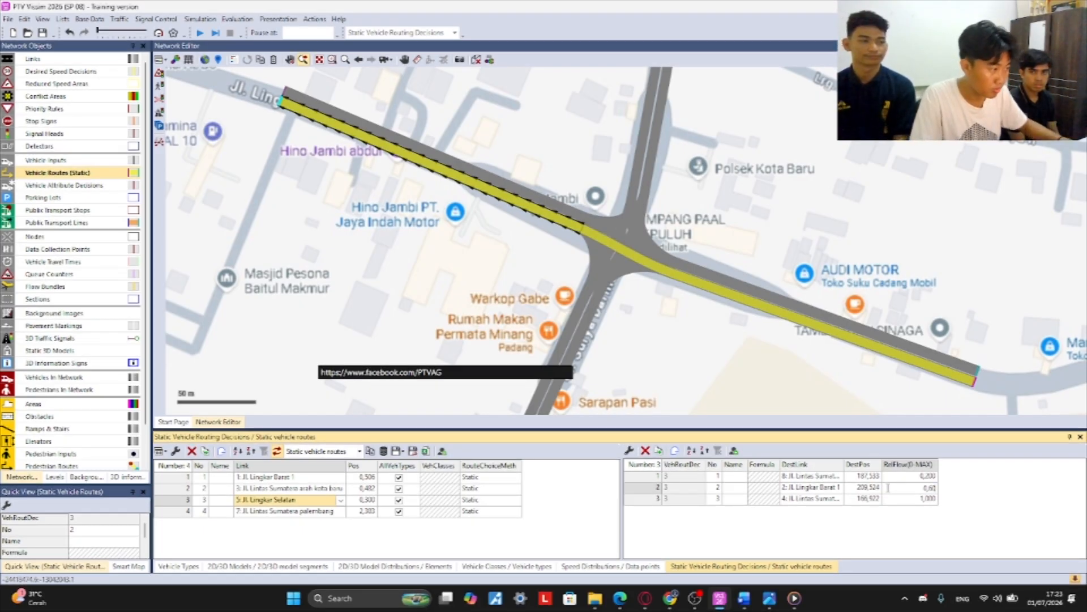
left_click(930, 499)
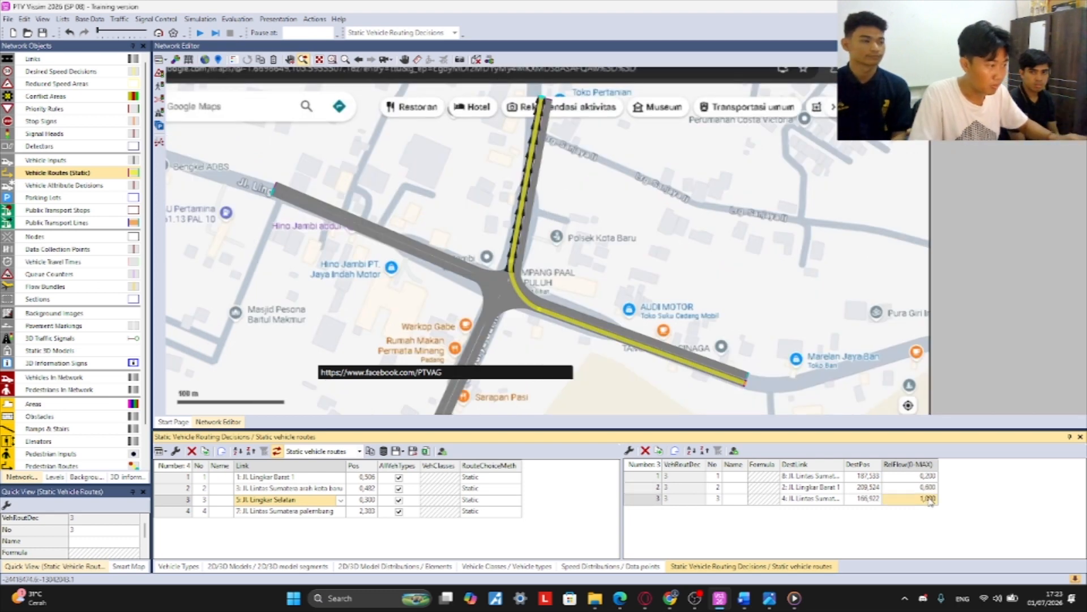
left_click(929, 501)
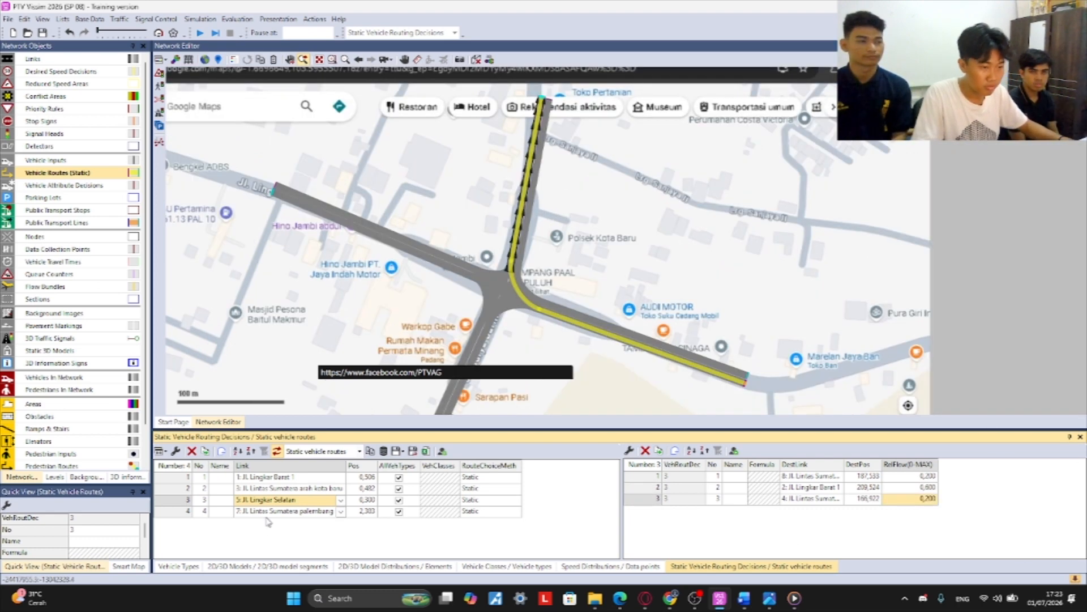
- Set the relative flow of the first route of routing decision 4, towards Jl. Lingkar Barat 1, to 0,20
left_click(304, 512)
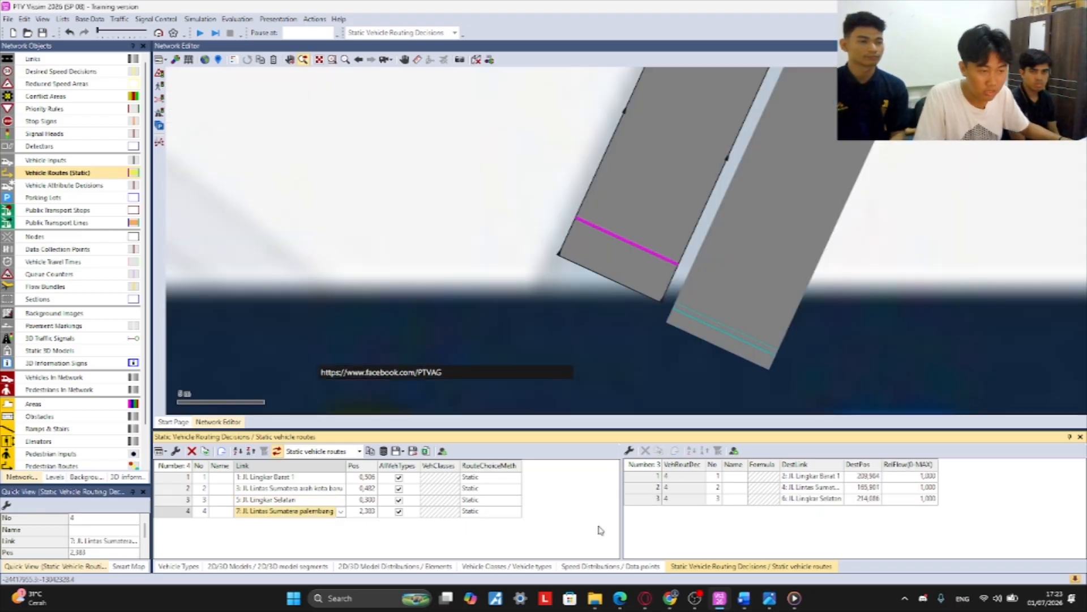
left_click(914, 479)
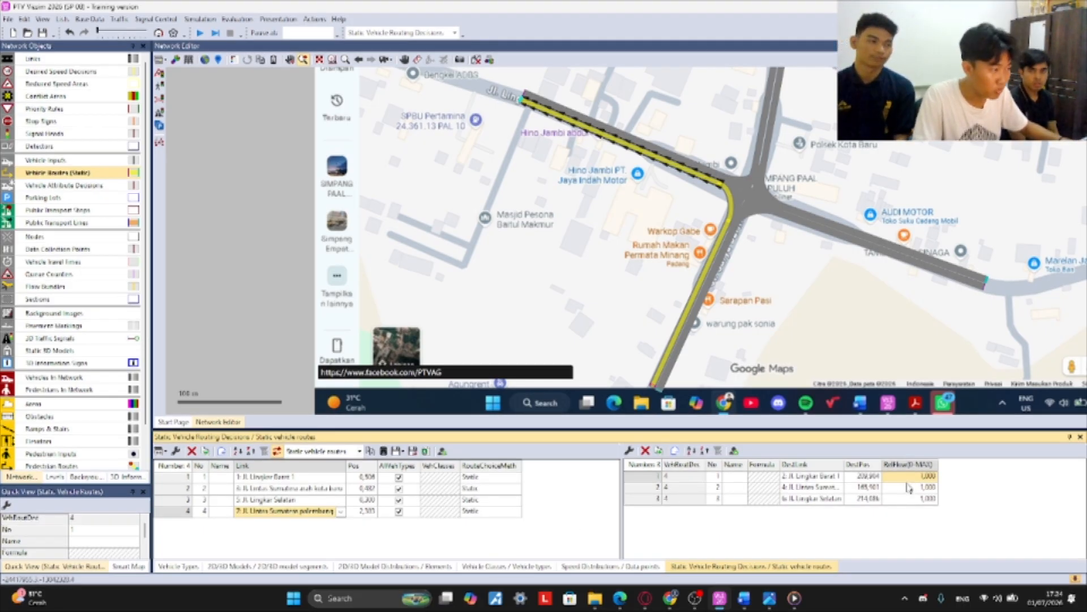
type("0,20")
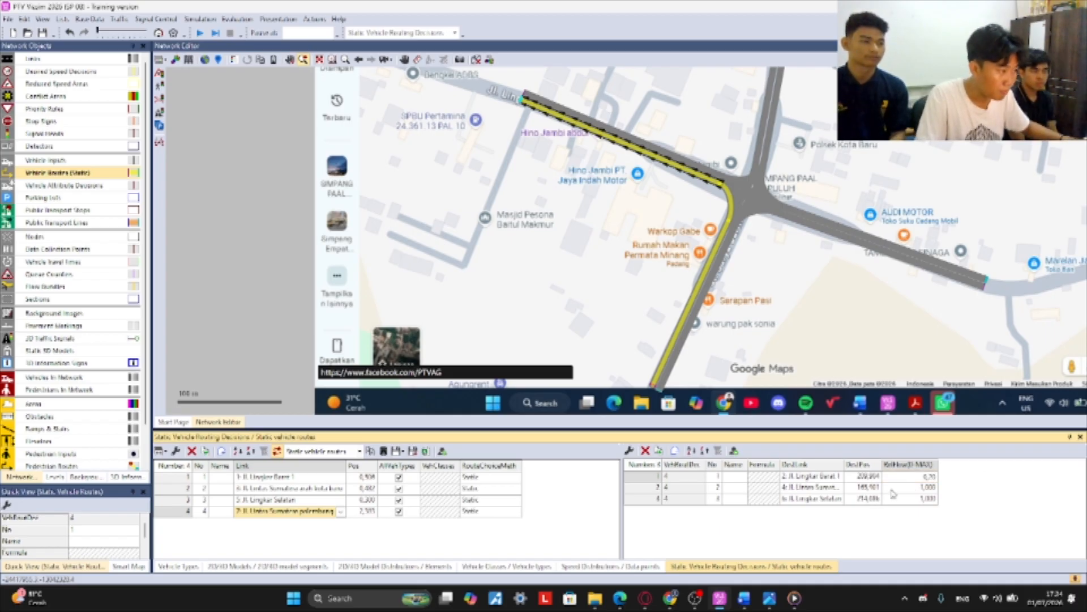
- Set the relative flow of routing decision 4's second route to 0,60 and enter the third route's relative flow
left_click(910, 489)
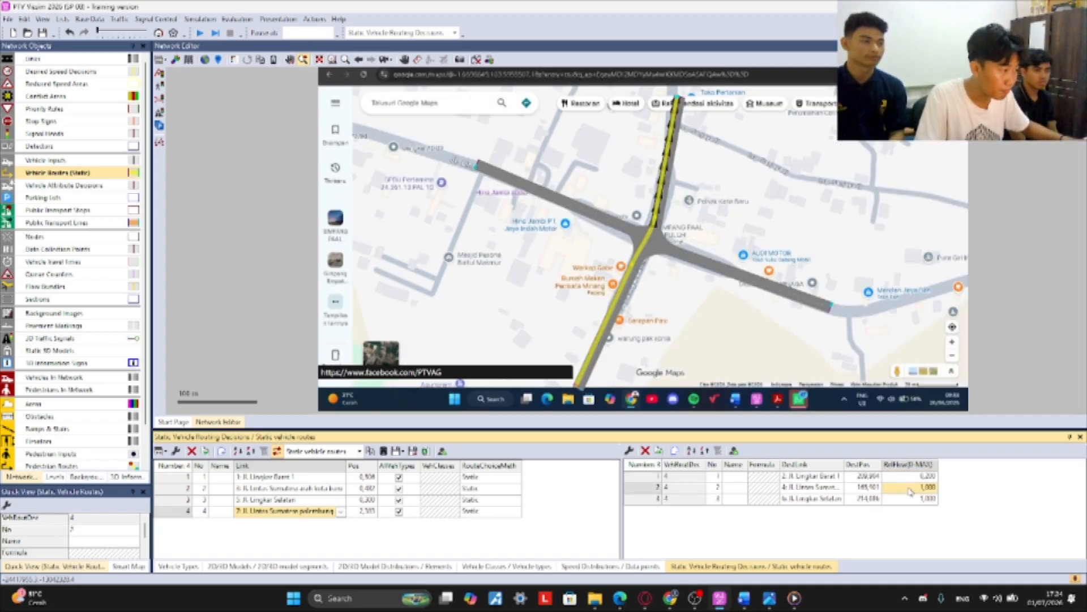
left_click(930, 490)
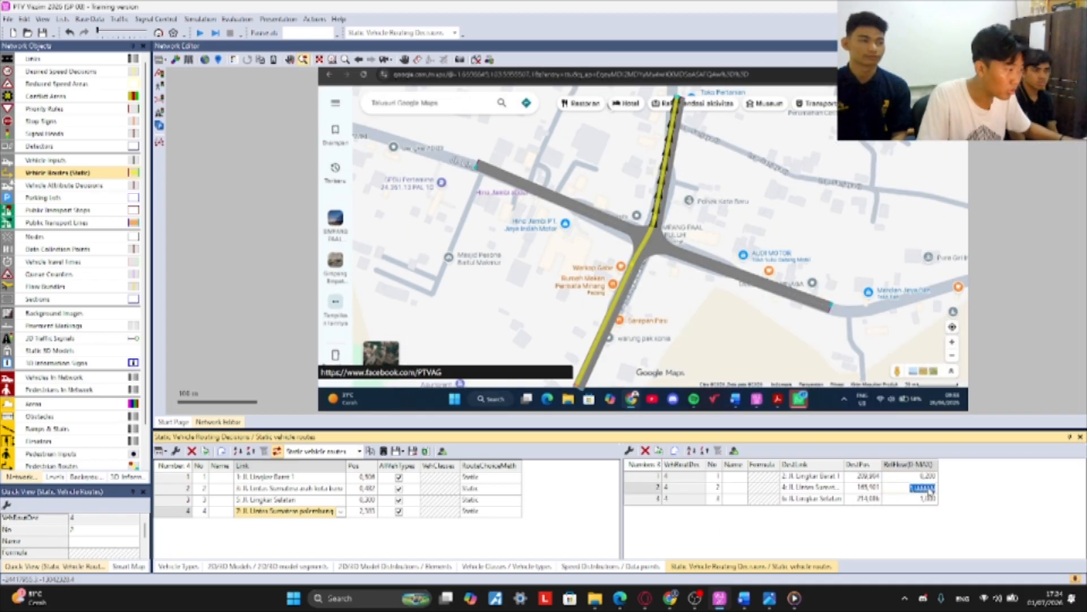
left_click(929, 487)
left_click_drag(935, 488, 904, 486)
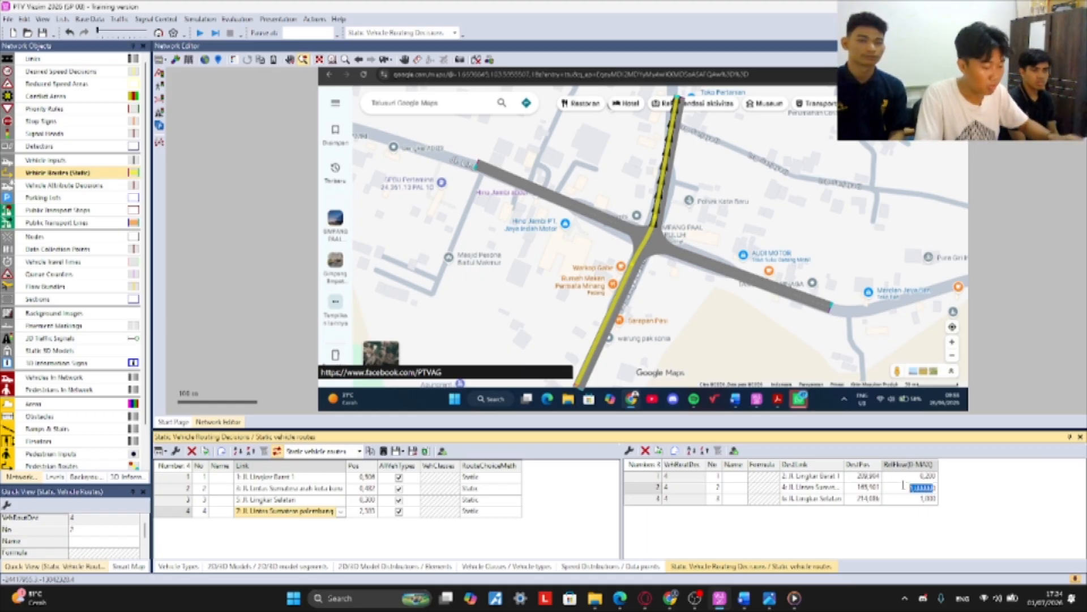
key("BackSpace")
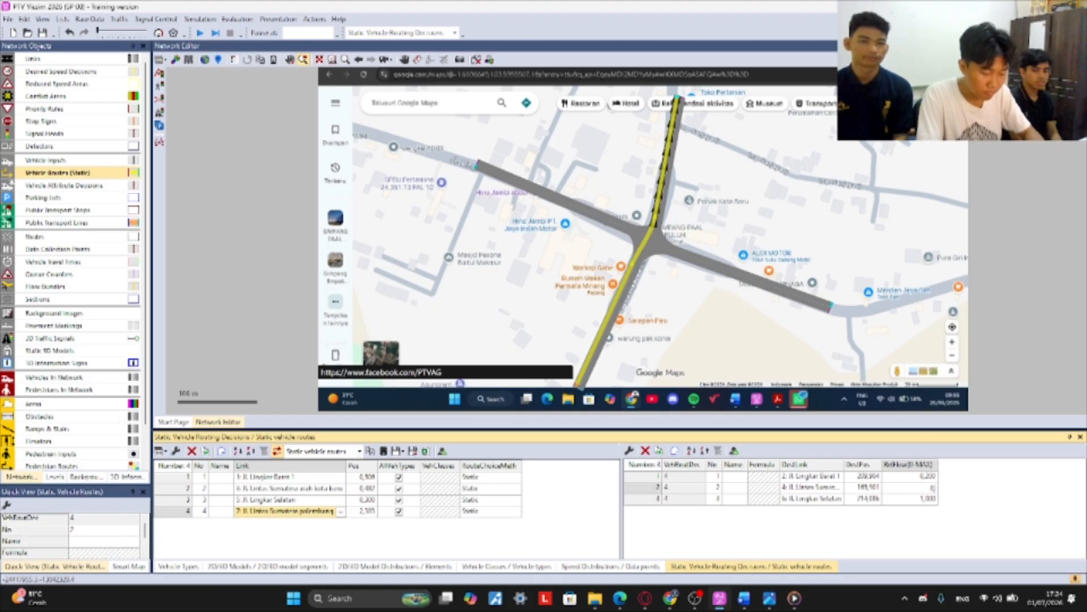
left_click(928, 499)
left_click_drag(936, 499, 913, 499)
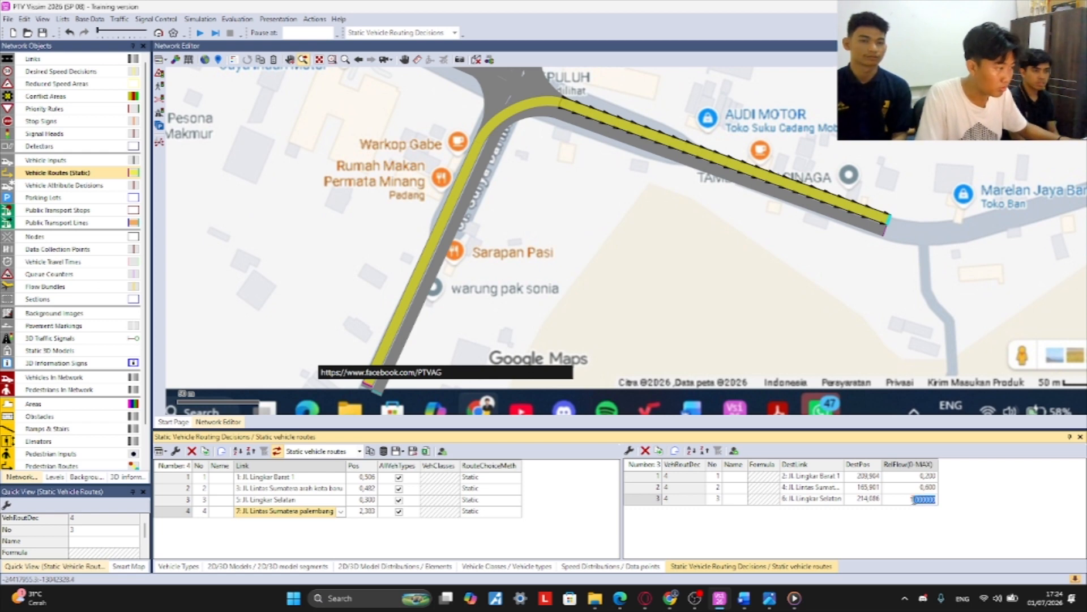
type("0")
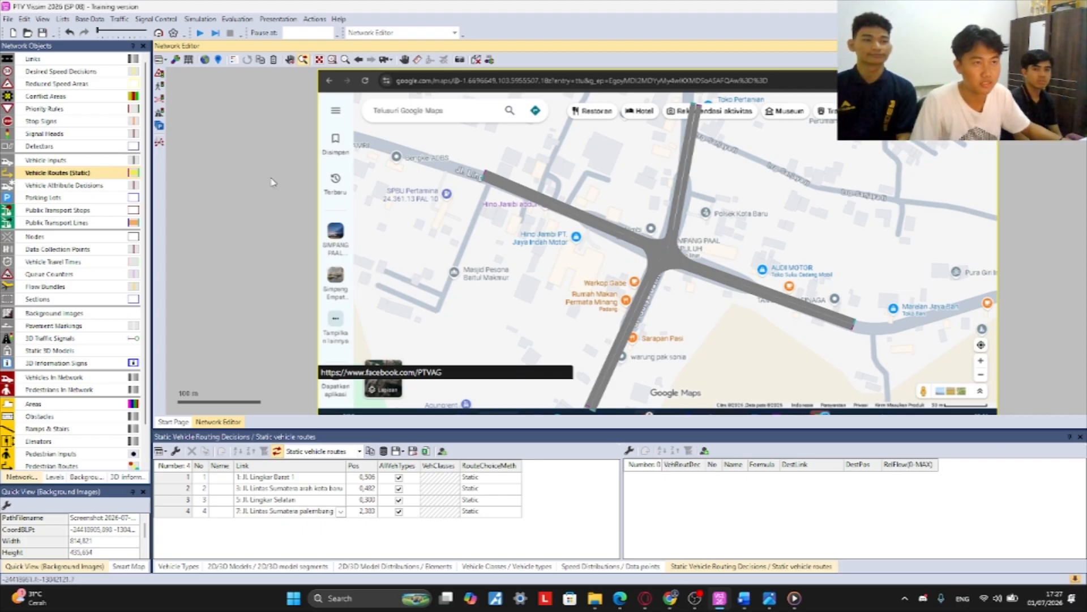
- Open the vehicle compositions list and add a new composition named MC
left_click(127, 20)
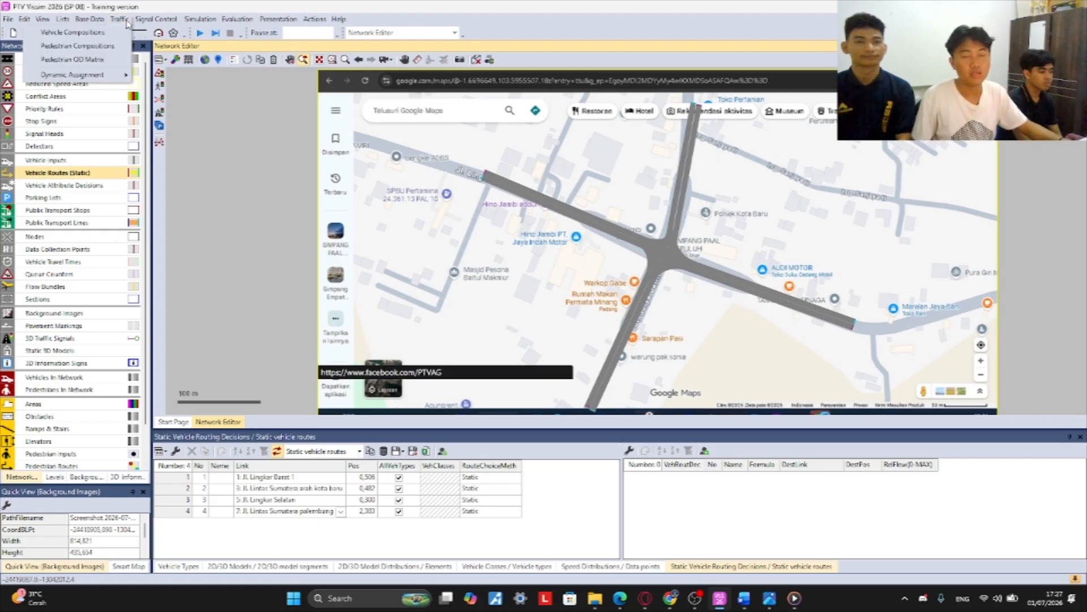
left_click(73, 32)
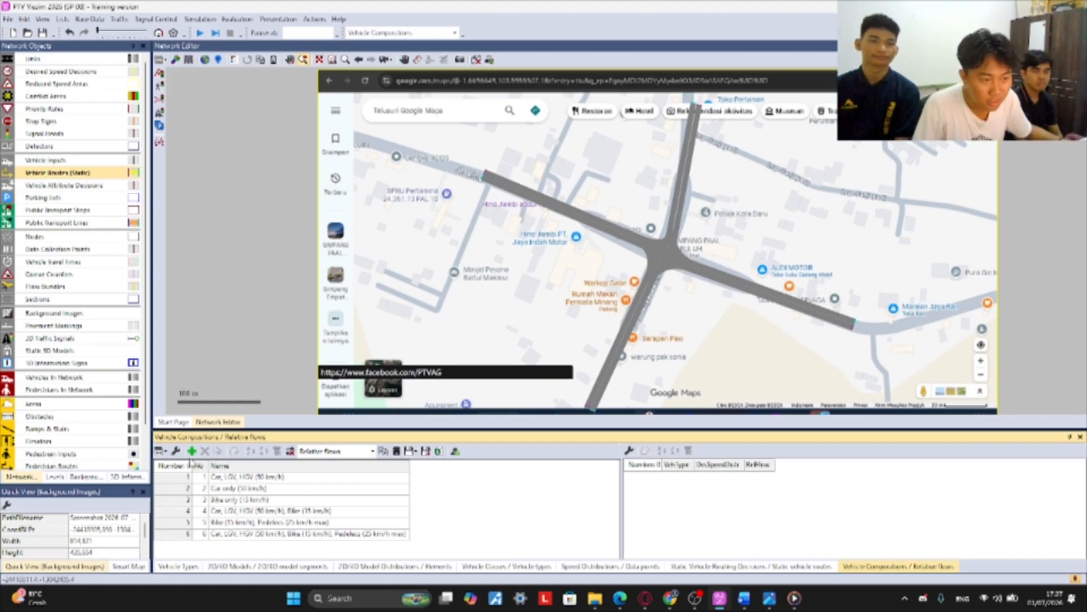
left_click(129, 20)
left_click(284, 319)
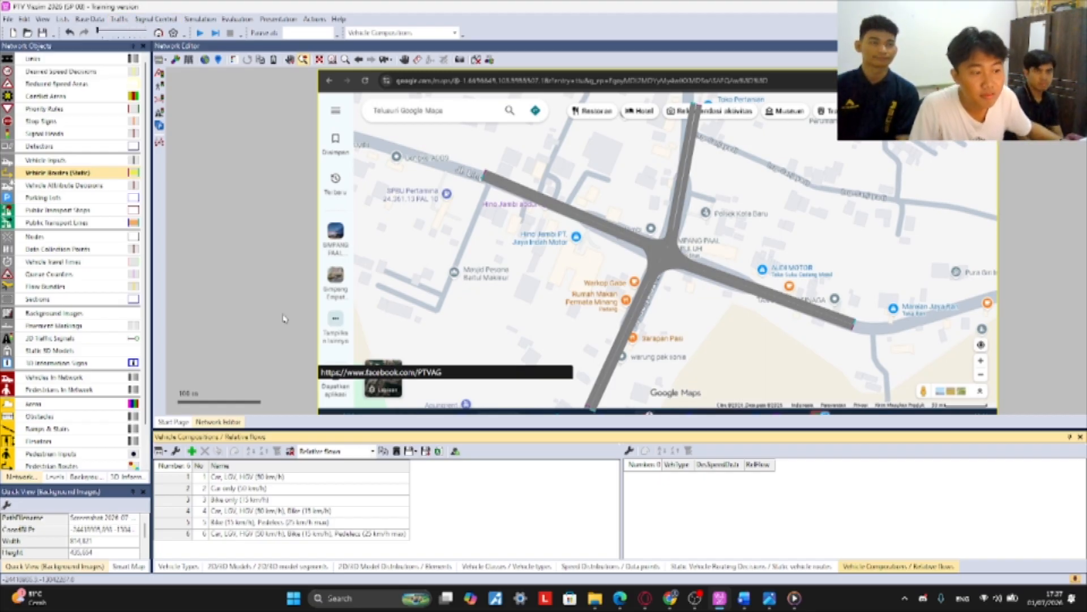
left_click(192, 452)
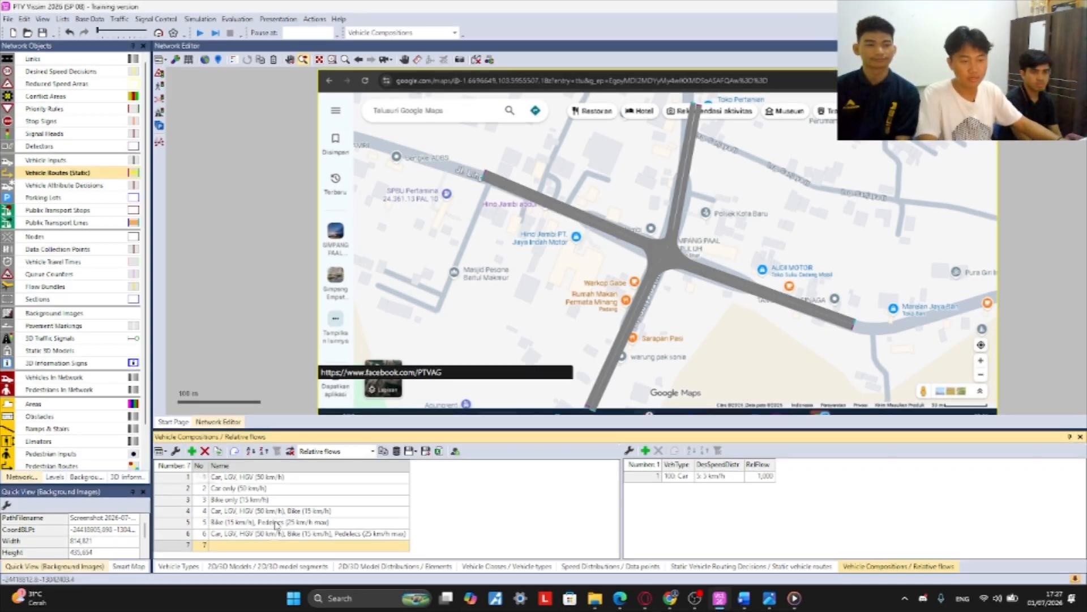
left_click(262, 546)
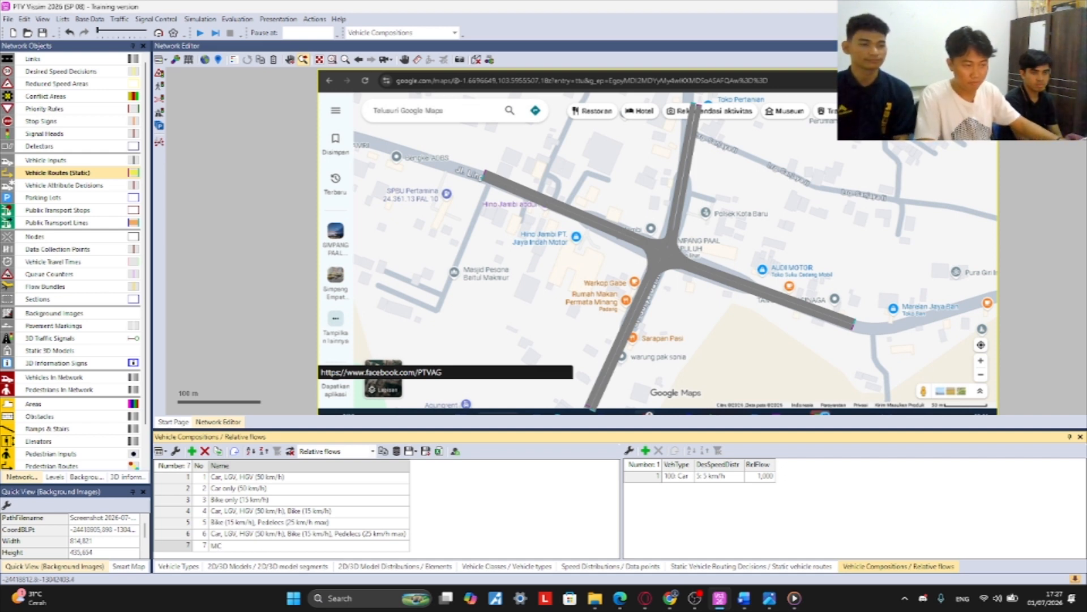
key("Return")
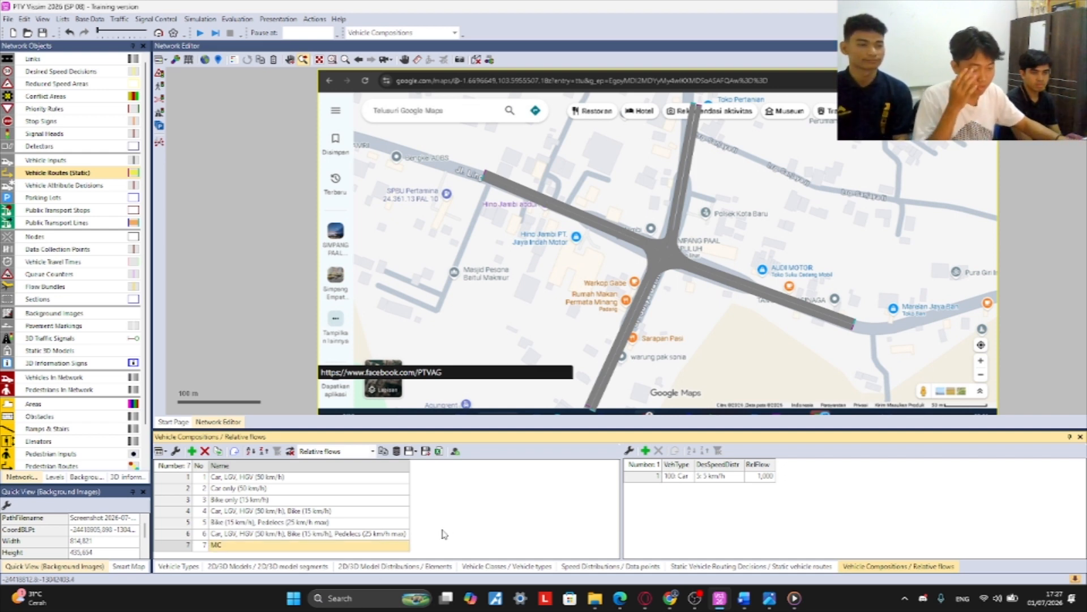
- Set the vehicle type of the new composition's only relative flow entry to 650: MC
left_click(688, 476)
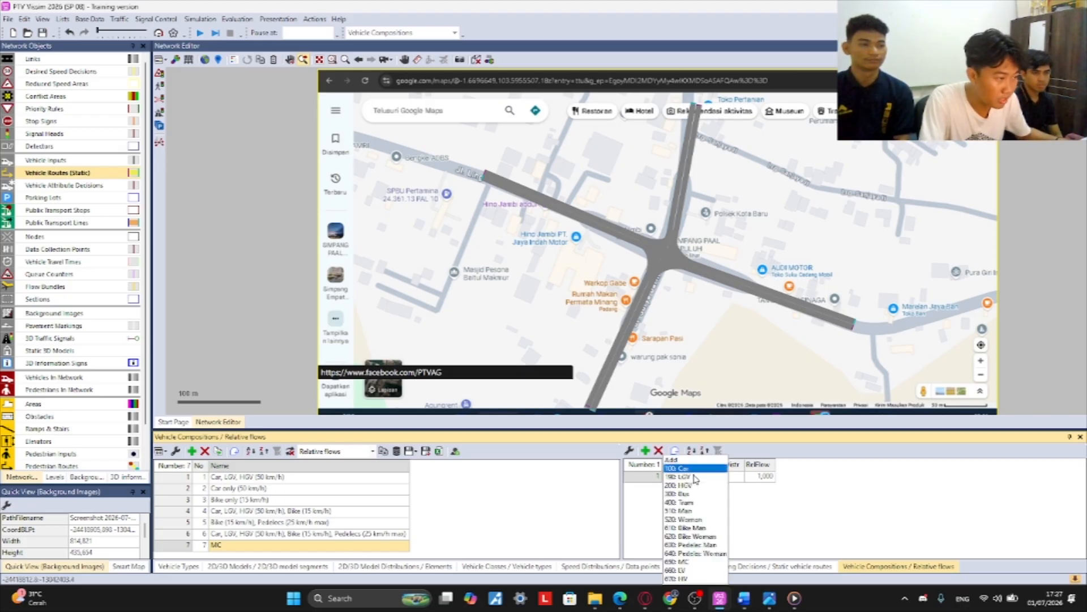
left_click(693, 562)
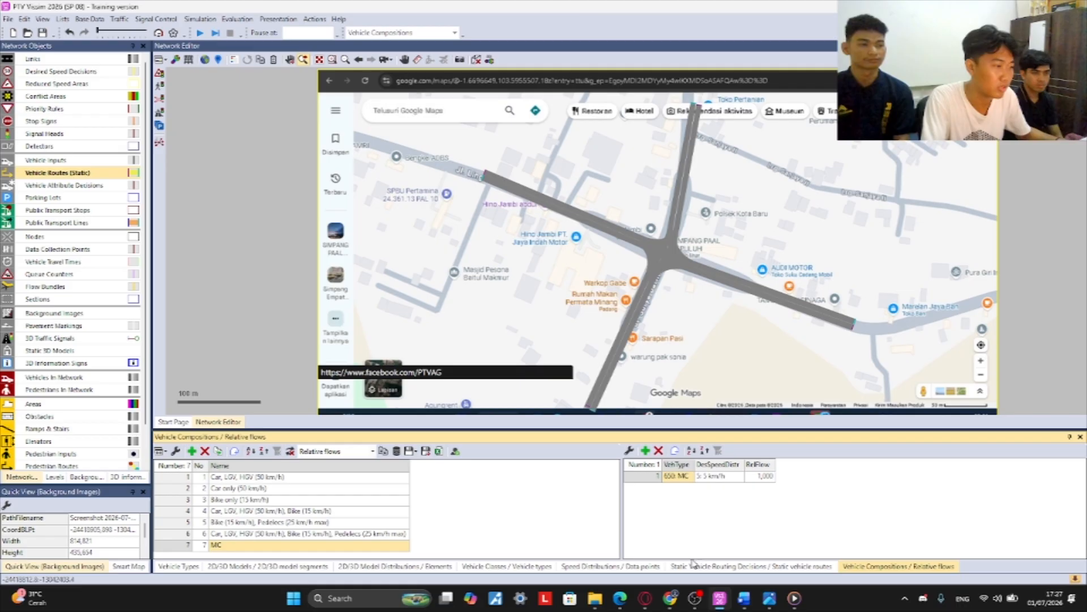
left_click(739, 478)
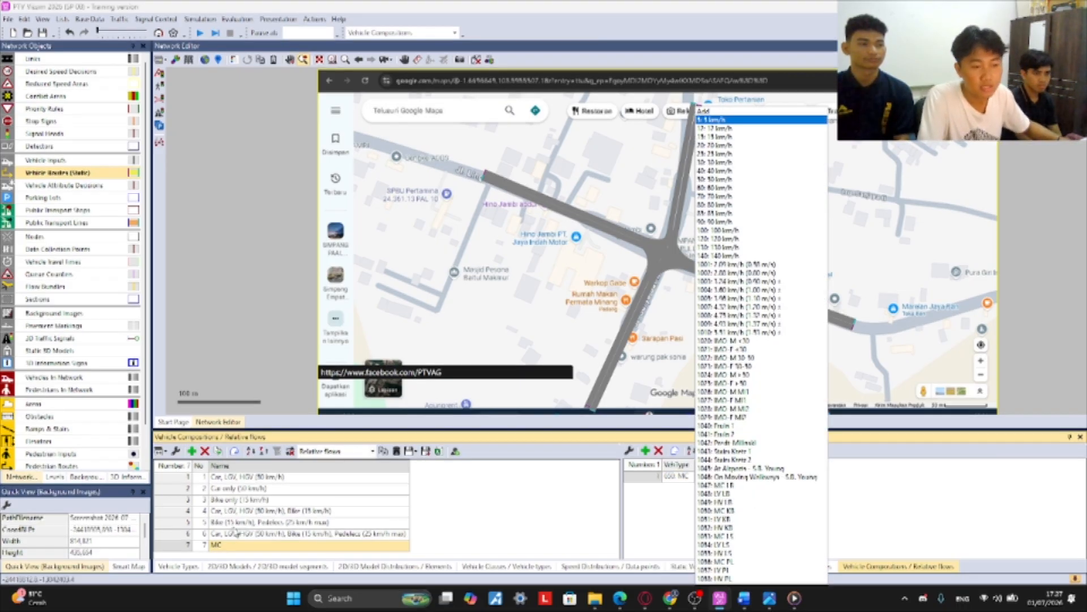
left_click(559, 504)
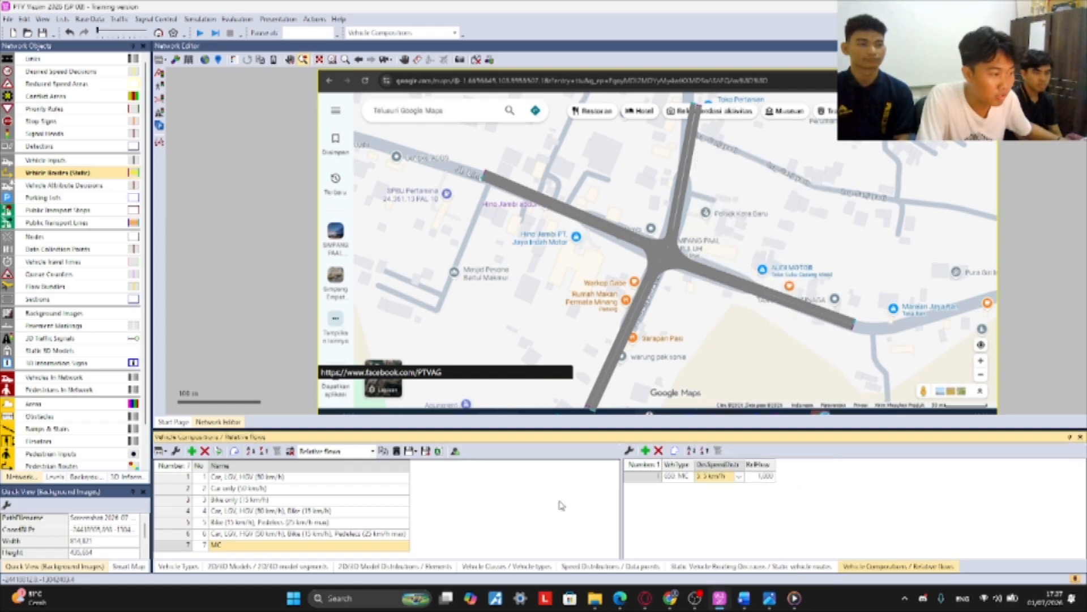
- Rename composition 7 as BARAT and set its MC entry's desired speed distribution to 1047: MC LB
left_click(247, 545)
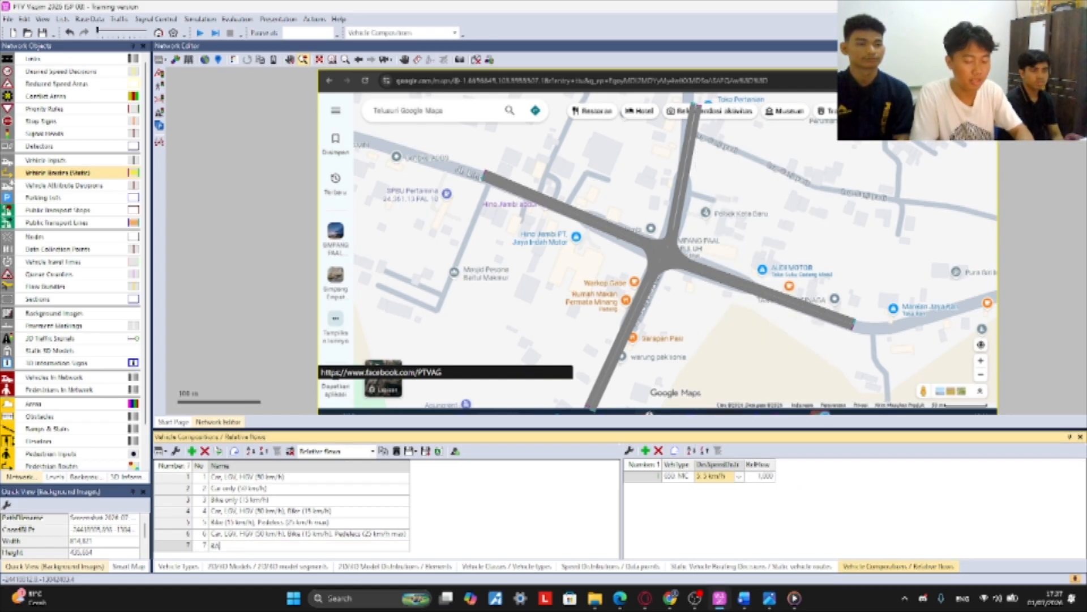
type("RARAT")
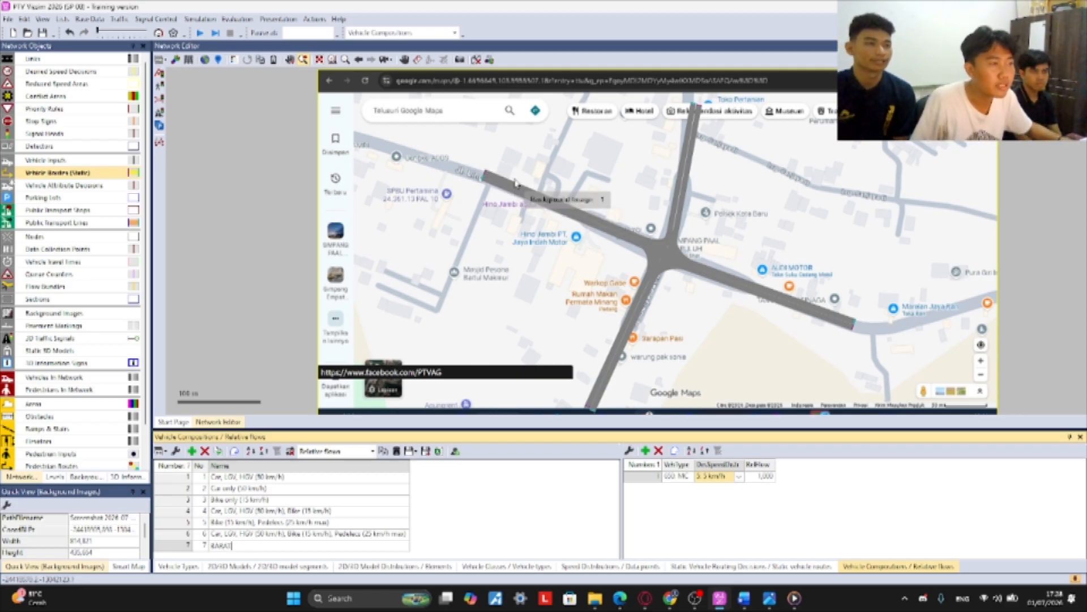
key("Return")
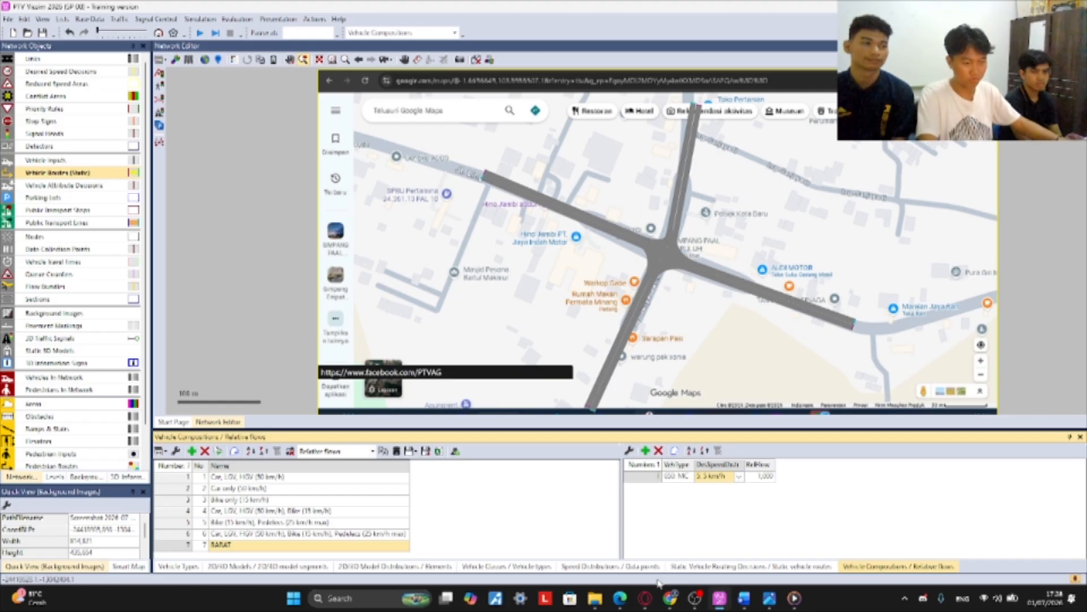
left_click(740, 477)
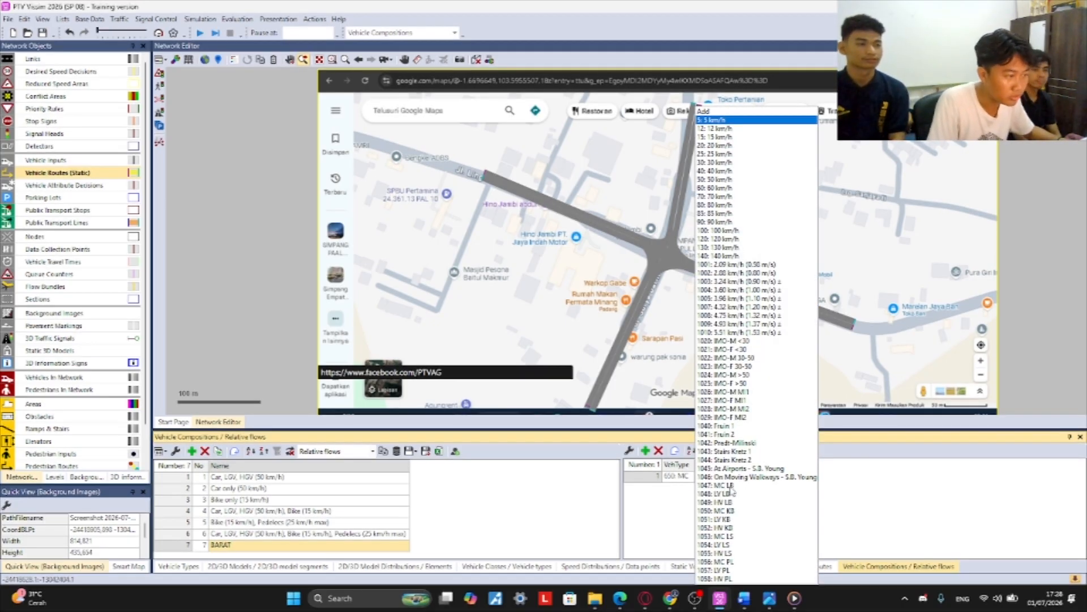
left_click(735, 486)
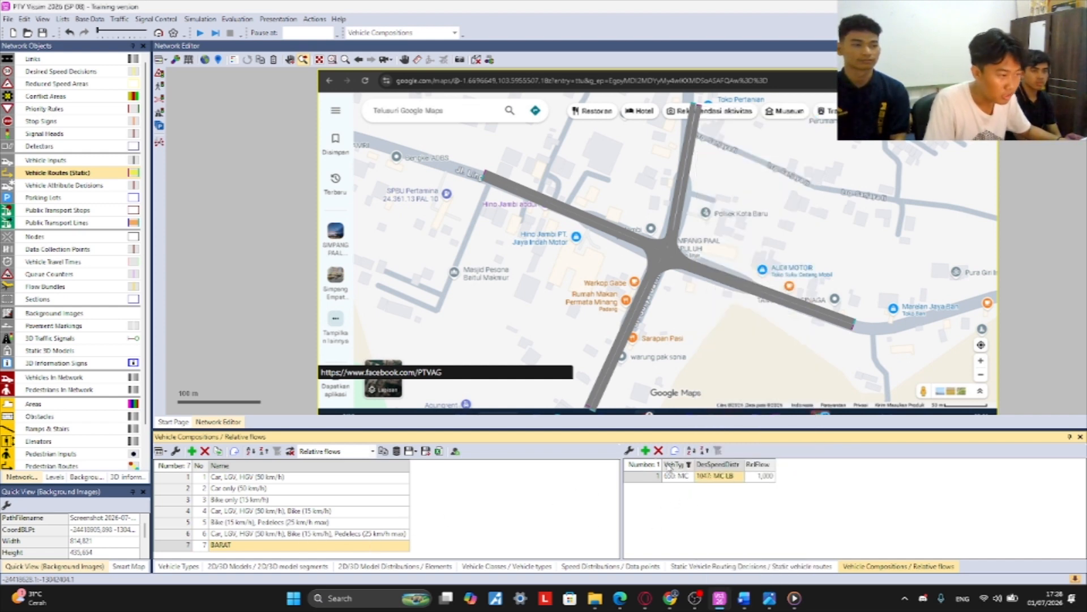
- Add a relative flow entry to BARAT and set the second row to vehicle type 660: LV with speed distribution 1048: LV LB
left_click(645, 451)
left_click(694, 487)
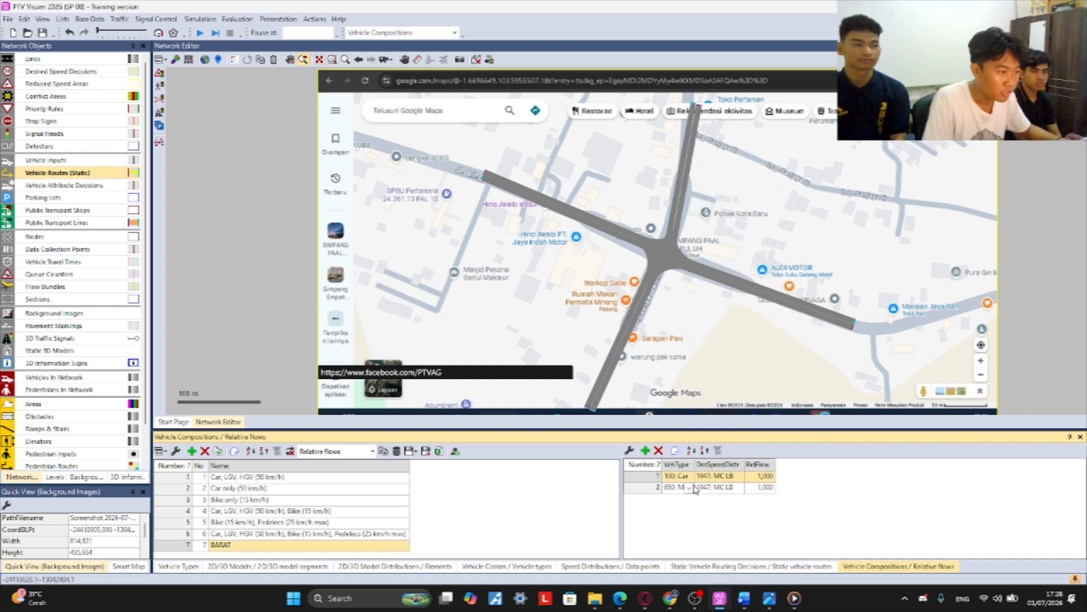
left_click(695, 488)
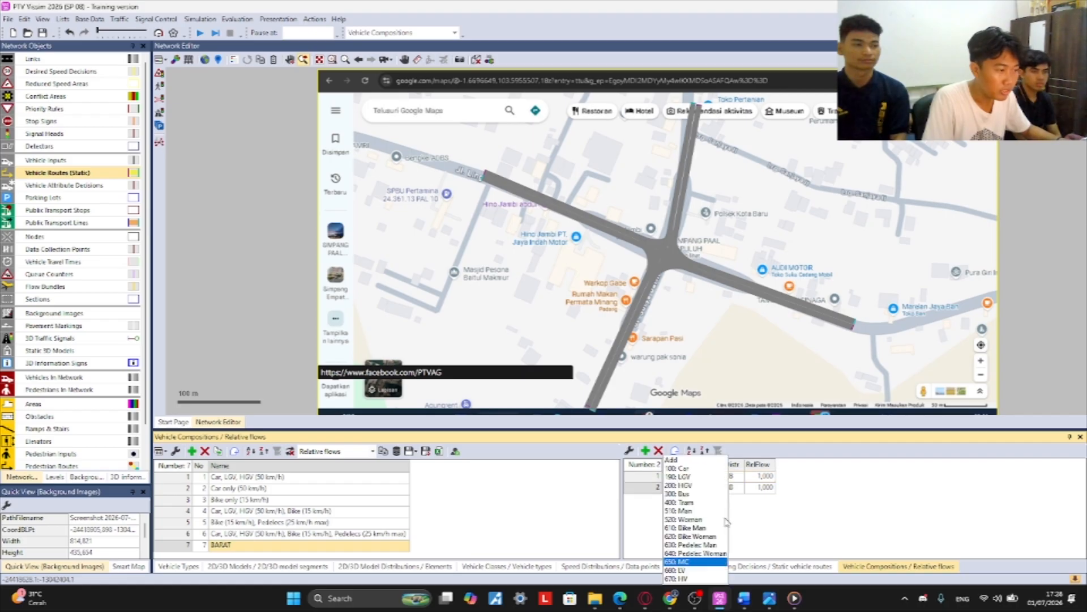
left_click(693, 571)
left_click(741, 488)
left_click(741, 488)
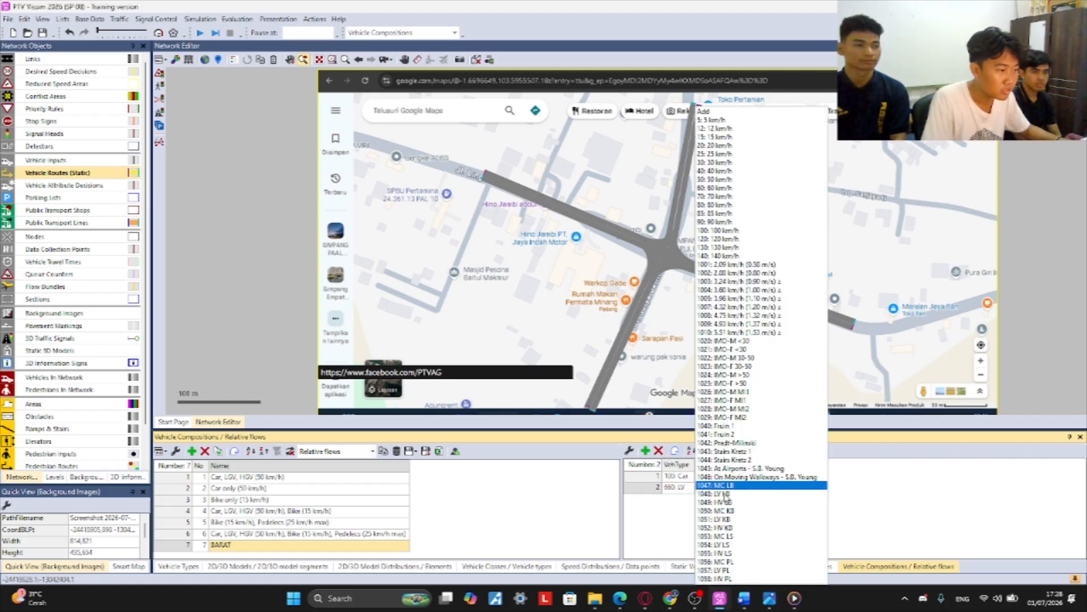
left_click(724, 494)
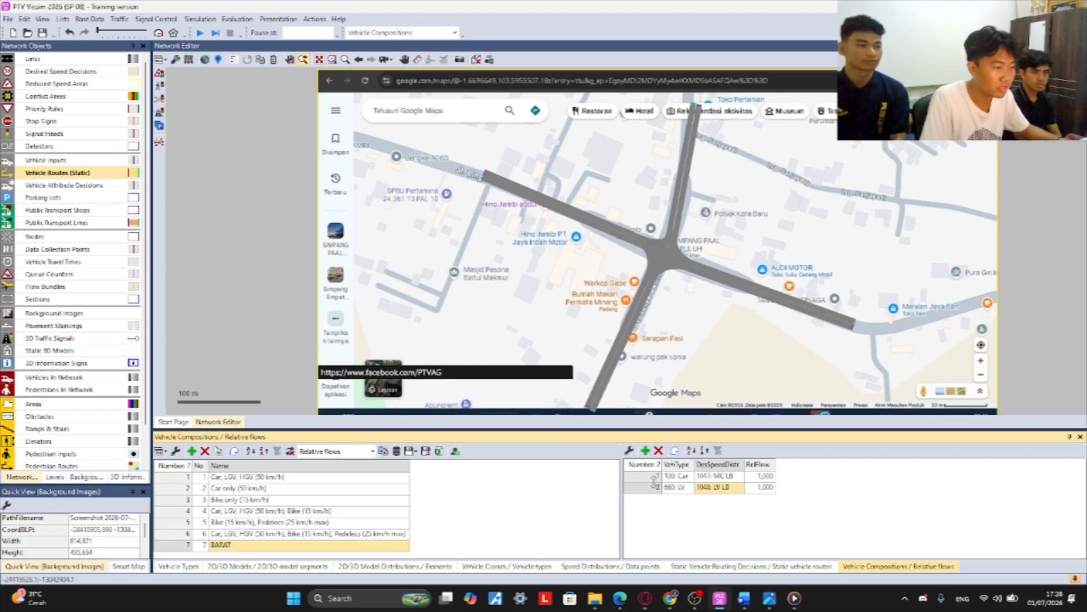
- Add another relative flow entry to BARAT and set the third row to vehicle type 670: HV with speed distribution 1049: HV LB
left_click(646, 450)
left_click(694, 498)
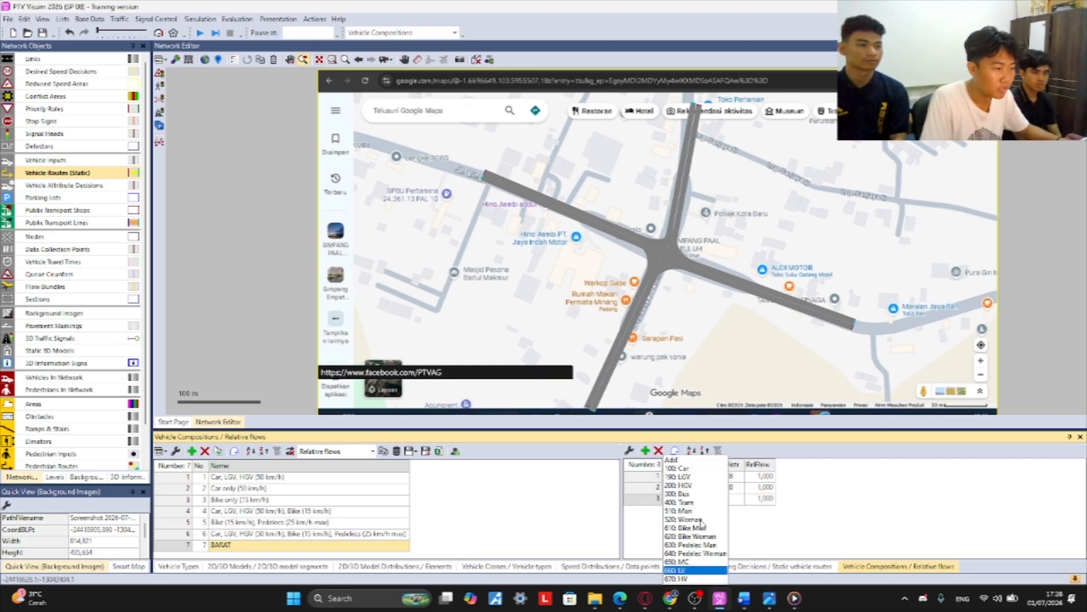
left_click(700, 578)
left_click(740, 499)
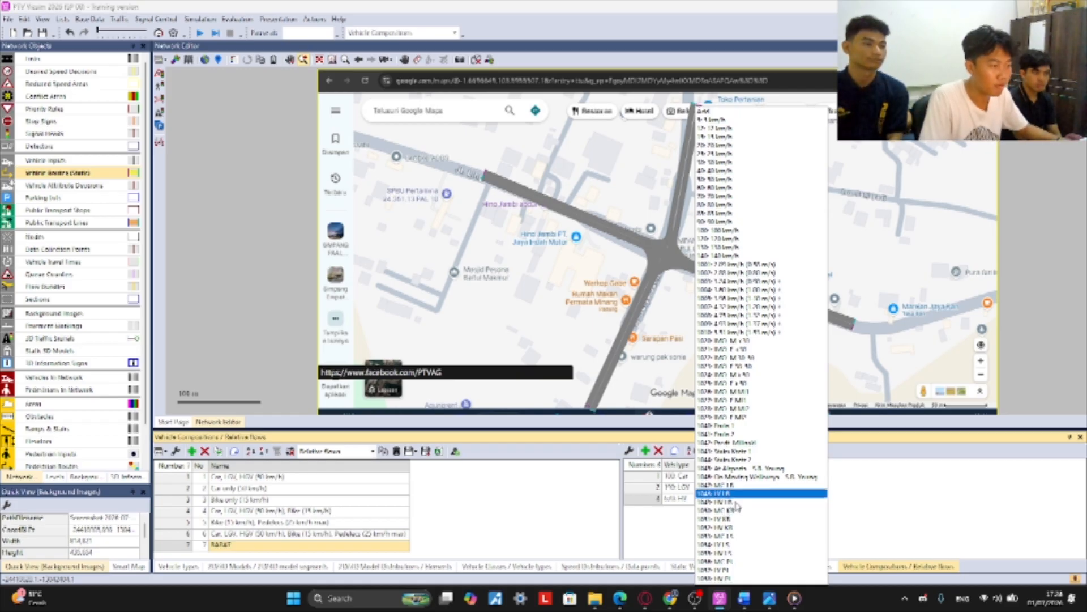
left_click(732, 502)
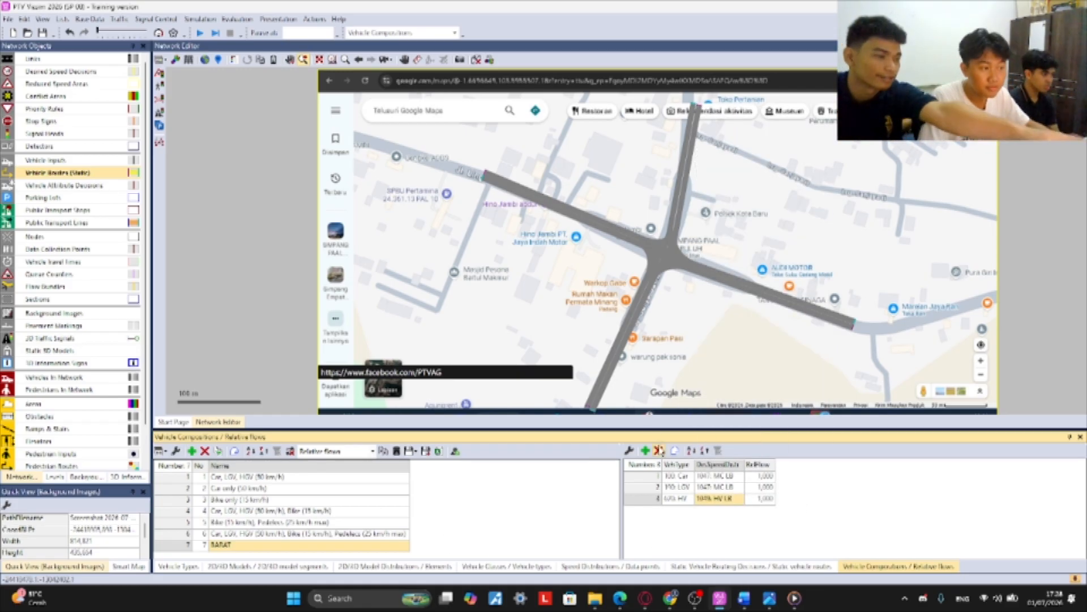
- Change the vehicle type of BARAT's first relative flow entry to 650: MC
left_click(766, 477)
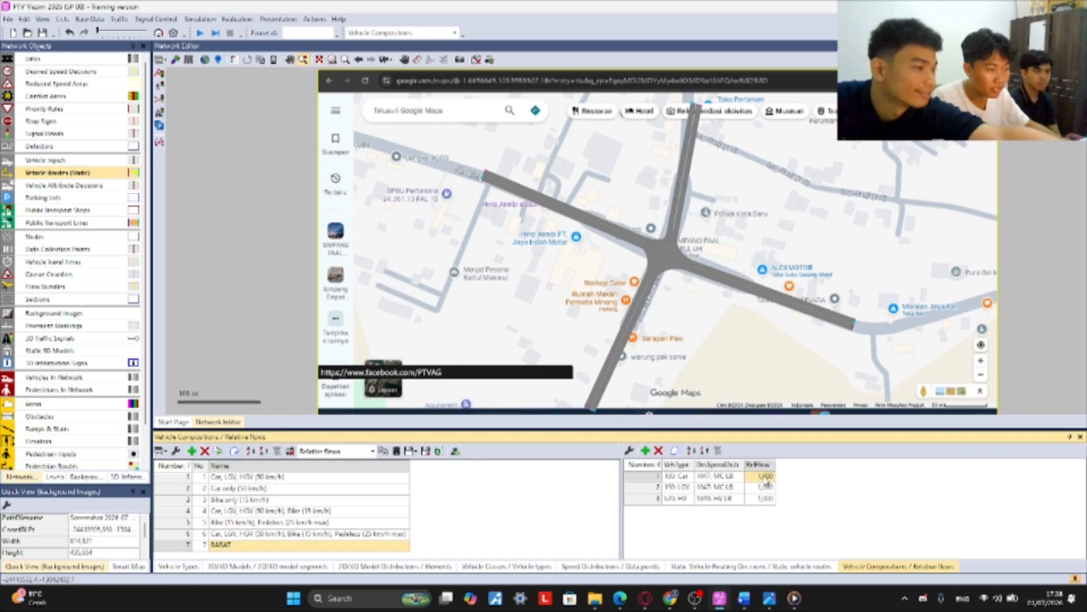
left_click(690, 481)
left_click(700, 577)
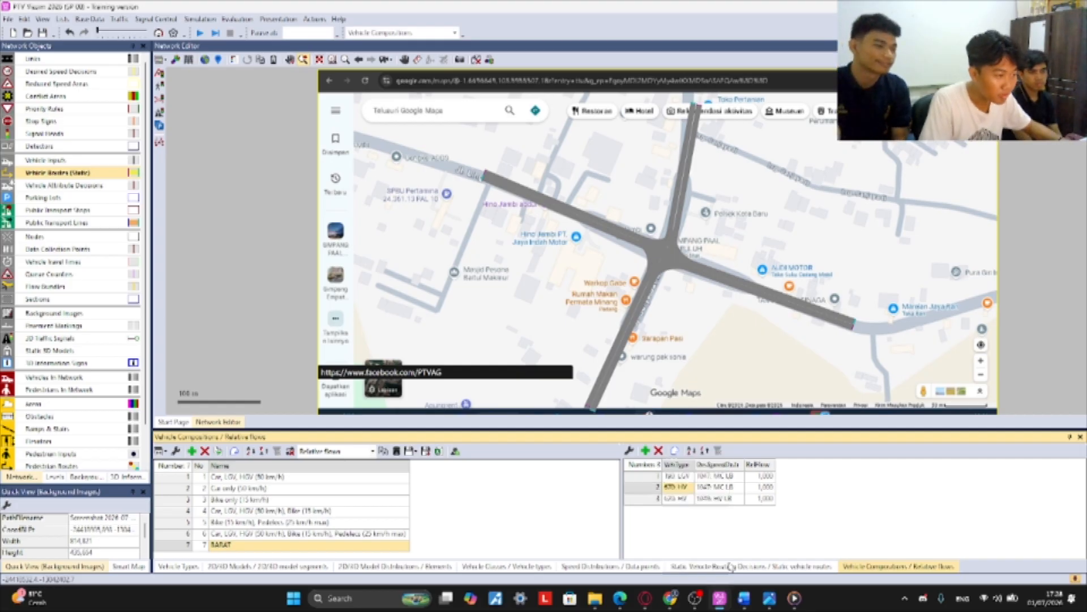
left_click(692, 477)
left_click(692, 562)
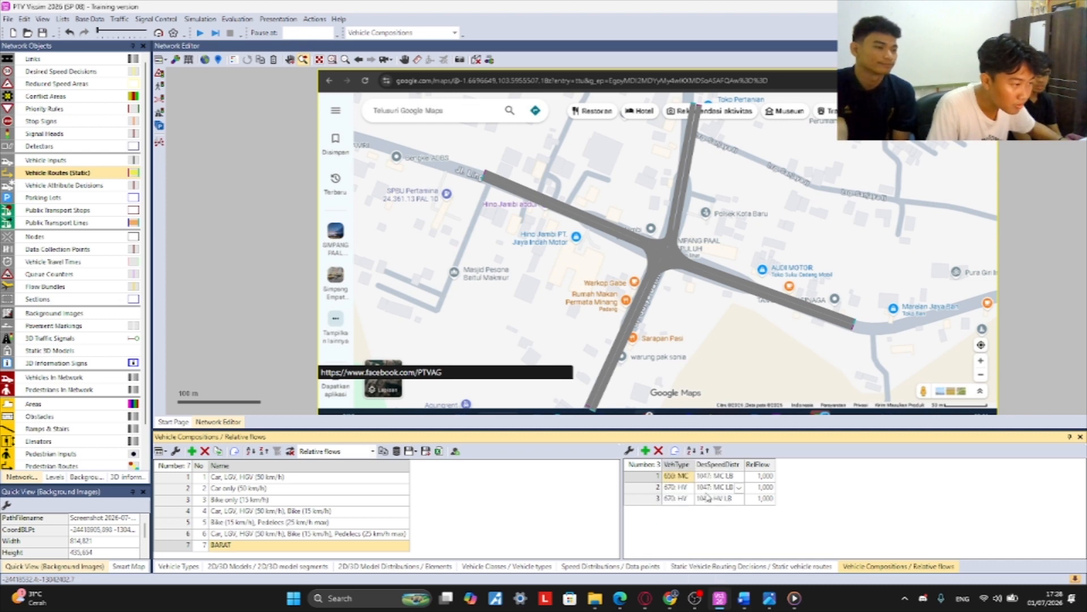
- Set BARAT's second relative flow entry to vehicle type 660: LV with desired speed distribution 1048: LV LB
left_click(680, 488)
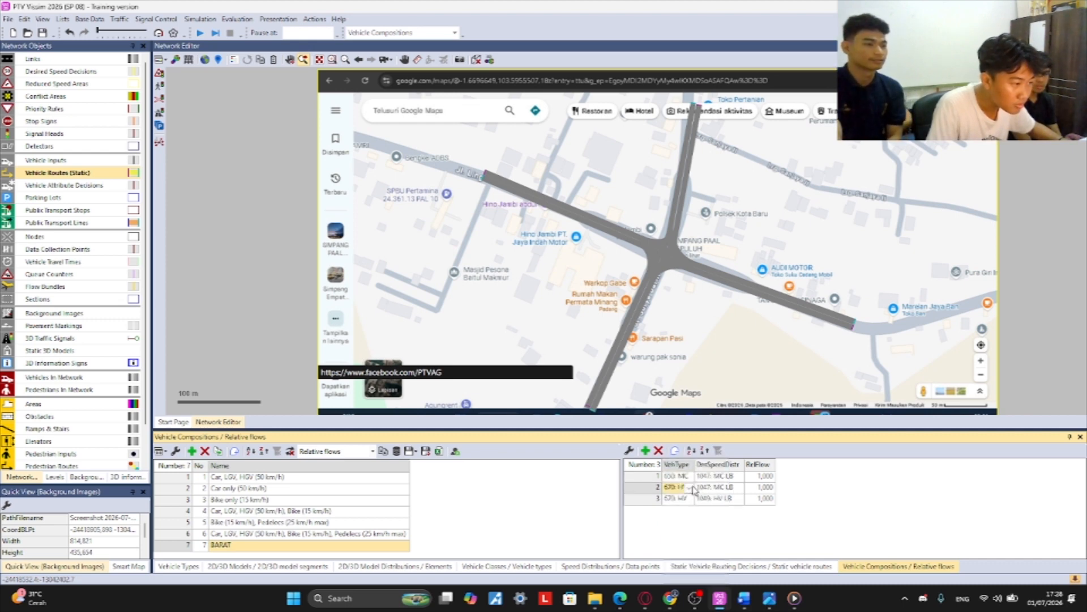
left_click(687, 570)
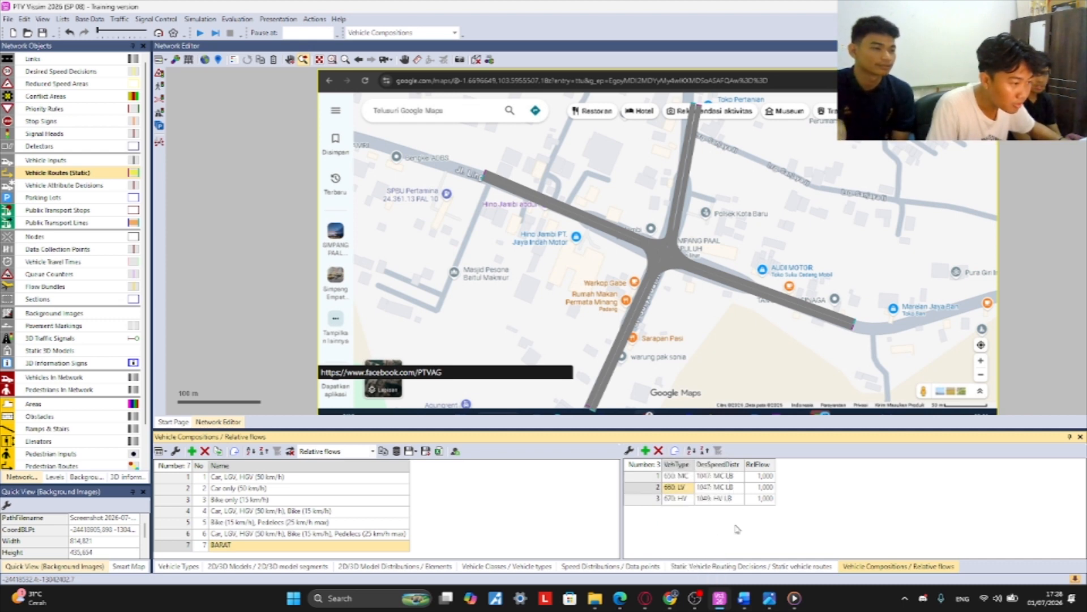
left_click(736, 488)
left_click(729, 495)
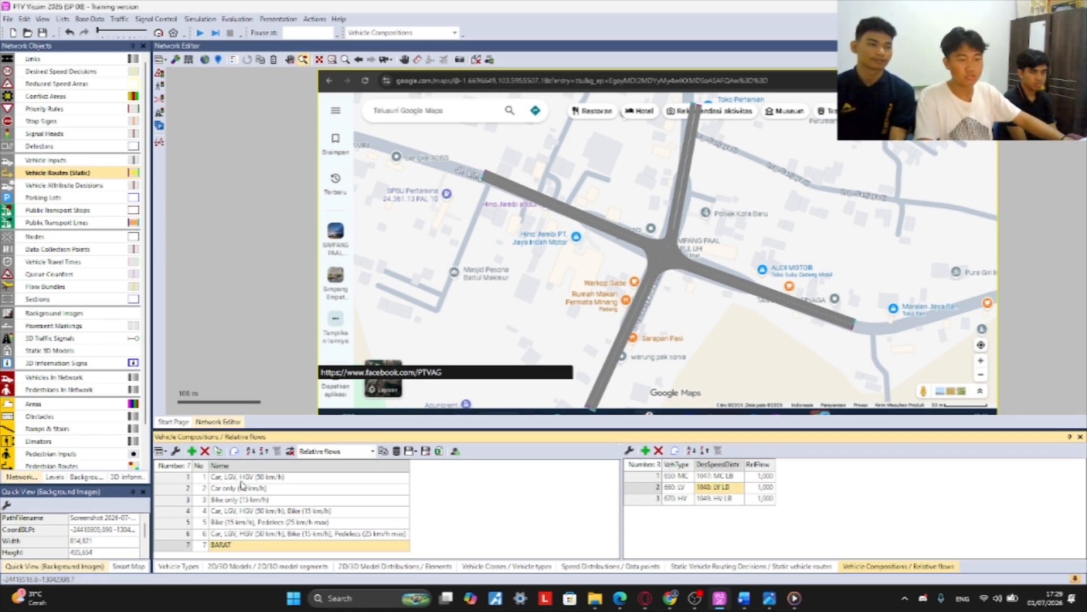
- Add a new vehicle composition named UTARA
left_click(192, 451)
type("UTARA")
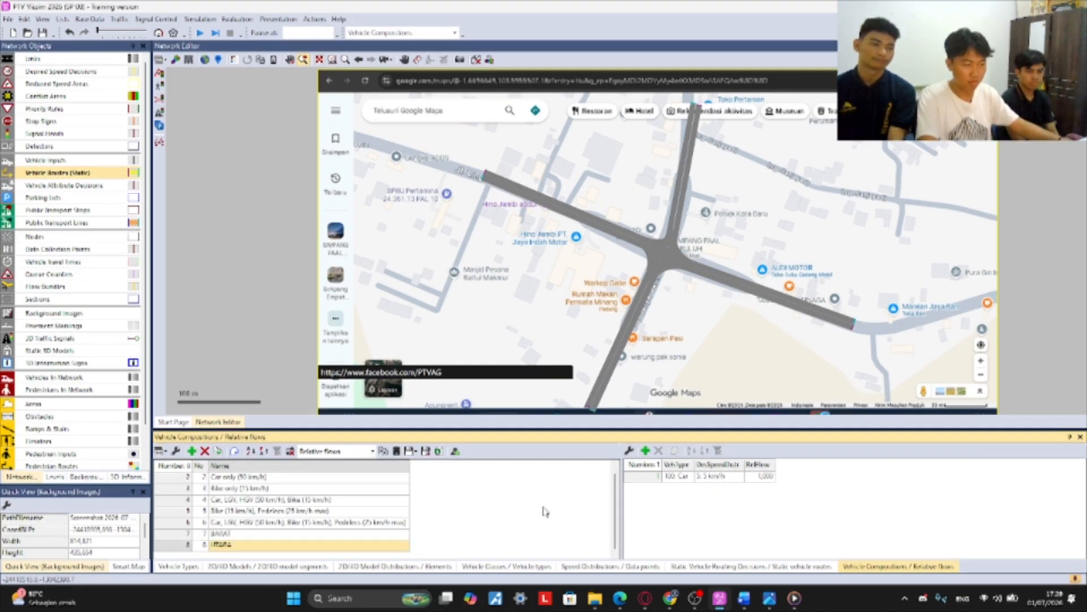
- Set UTARA's first relative flow entry to vehicle type 650: MC with desired speed distribution 1050: MC KB
key("Return")
left_click(690, 477)
left_click(690, 560)
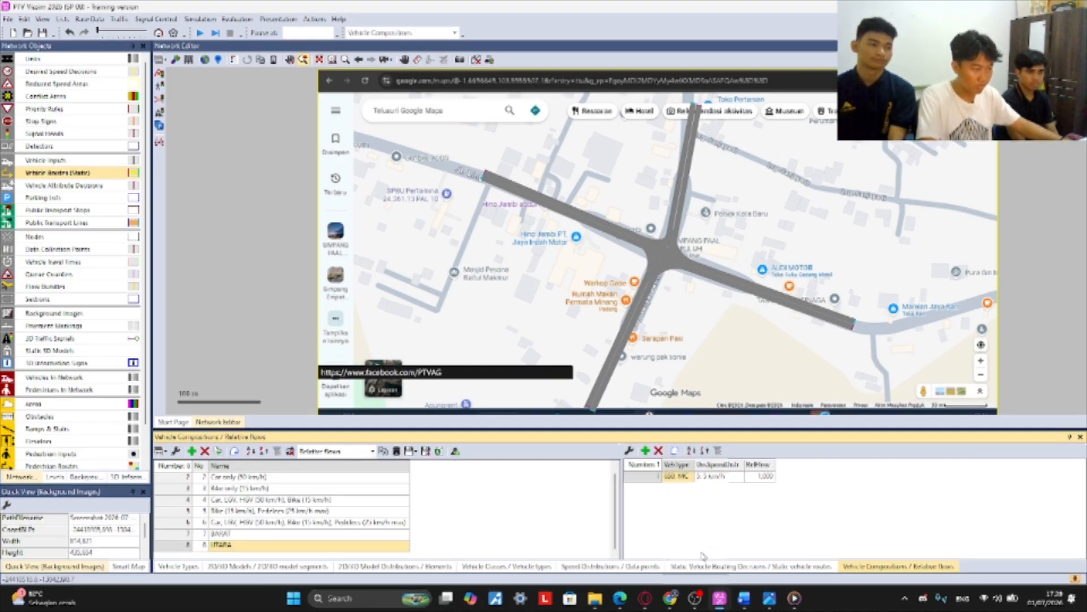
left_click(736, 476)
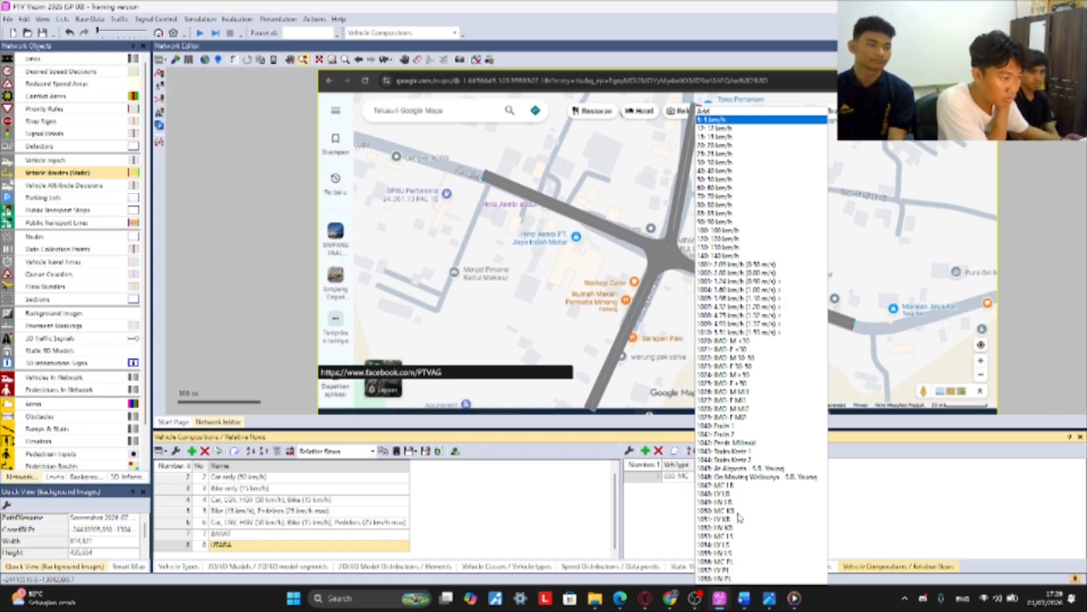
left_click(737, 512)
- Add another relative flow entry to UTARA and set the second row to vehicle type 660: LV with speed distribution 1051: LV KB
left_click(645, 451)
left_click(690, 487)
left_click(692, 562)
left_click(737, 487)
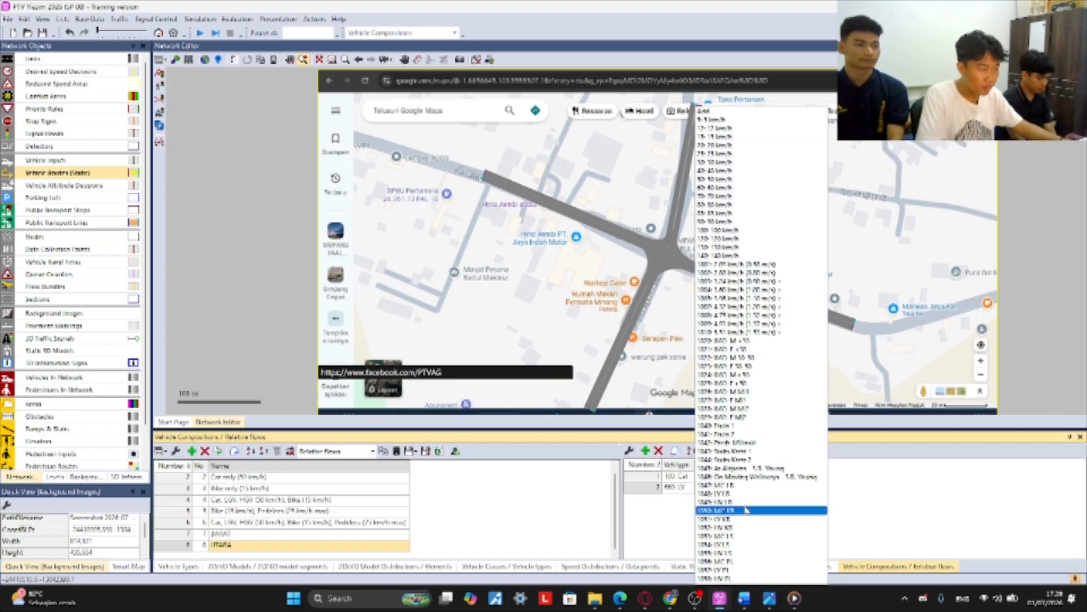
left_click(744, 518)
- Add another relative flow entry to UTARA and set the third row to vehicle type 670: HV with speed distribution 1052: HV KB
left_click(645, 451)
left_click(690, 498)
left_click(690, 564)
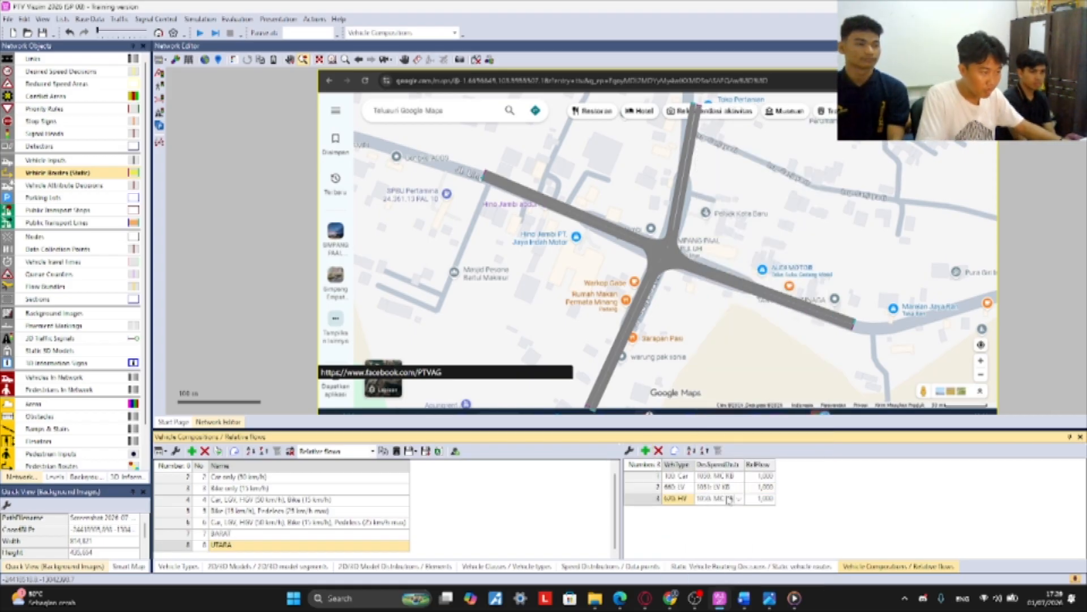
left_click(738, 499)
left_click(748, 526)
- Add a new vehicle composition named TIMUR
left_click(192, 451)
double_click(252, 546)
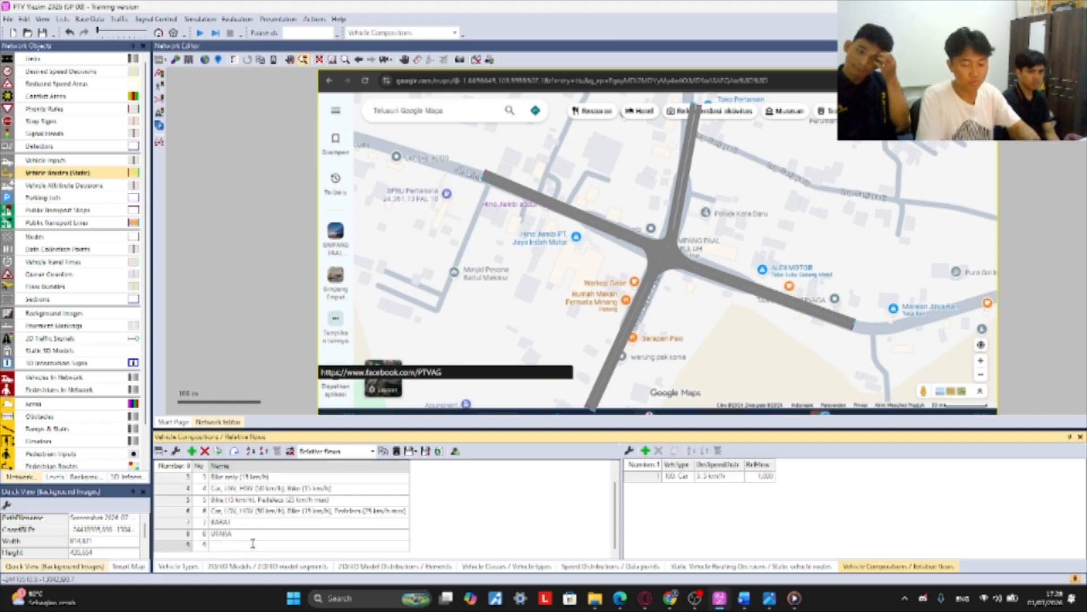
type("TIMUR")
key("Return")
- Set TIMUR's first relative flow entry to vehicle type 650: MC with desired speed distribution 1053: MC LS
left_click(689, 477)
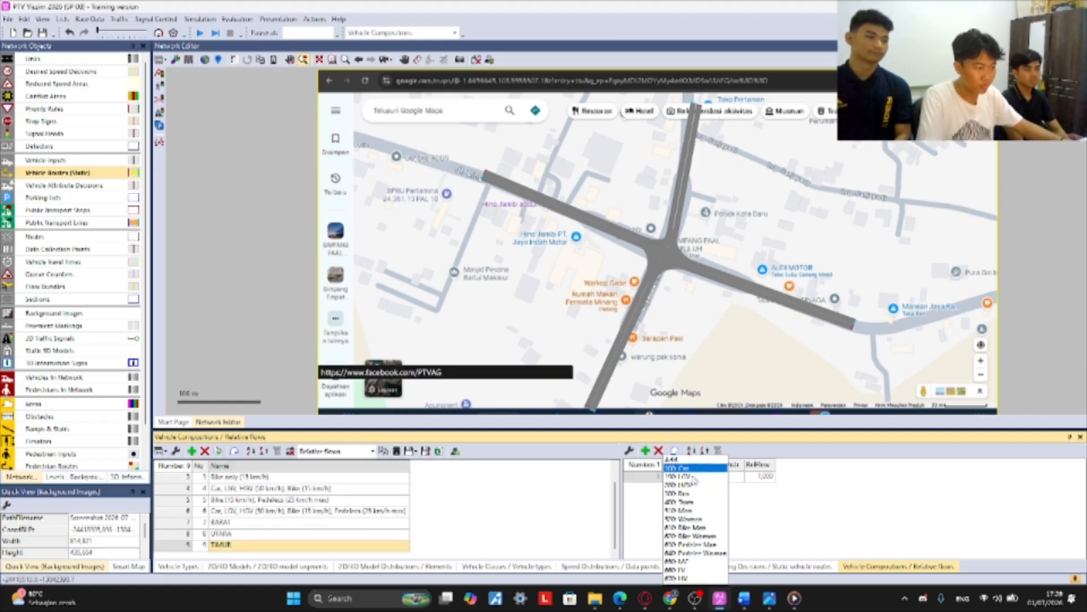
left_click(693, 550)
left_click(739, 477)
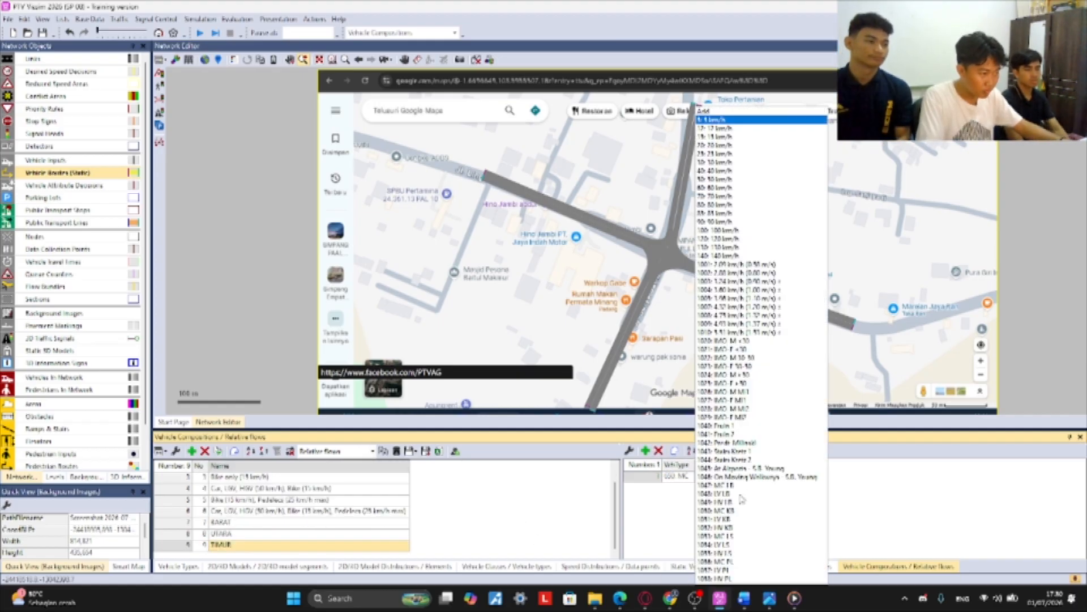
left_click(735, 537)
- Add another relative flow entry to TIMUR, set the second row to 660: LV, and assign speed distribution 1054: LV LS to the first row
left_click(646, 451)
left_click(690, 488)
left_click(692, 558)
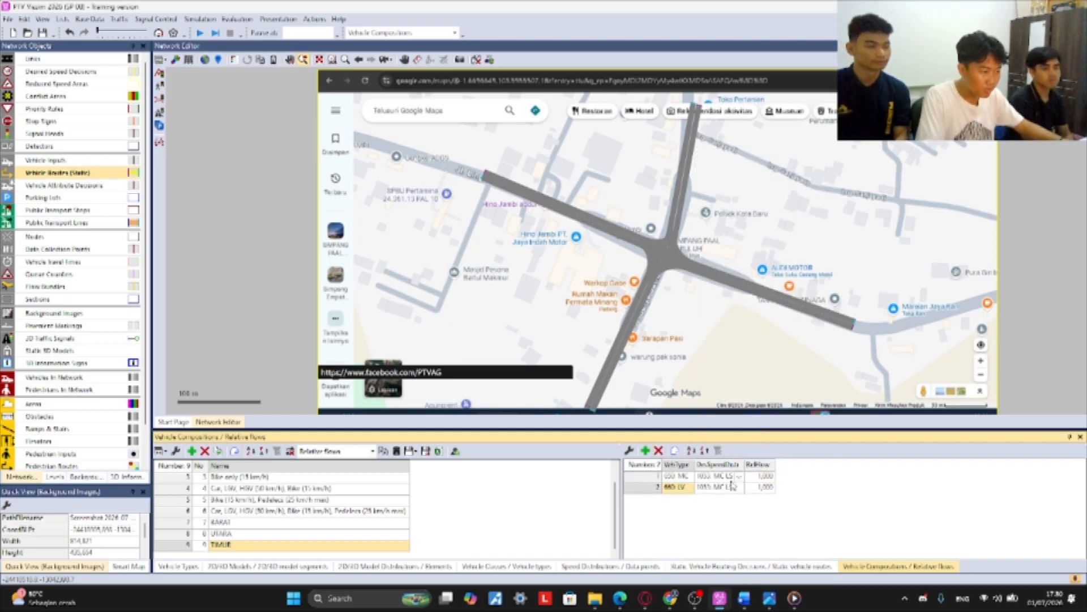
left_click(738, 478)
left_click(734, 547)
- Add another relative flow entry to TIMUR and set the third row to vehicle type 670: HV with speed distribution 1055: HV LS
left_click(645, 452)
left_click(689, 499)
left_click(688, 569)
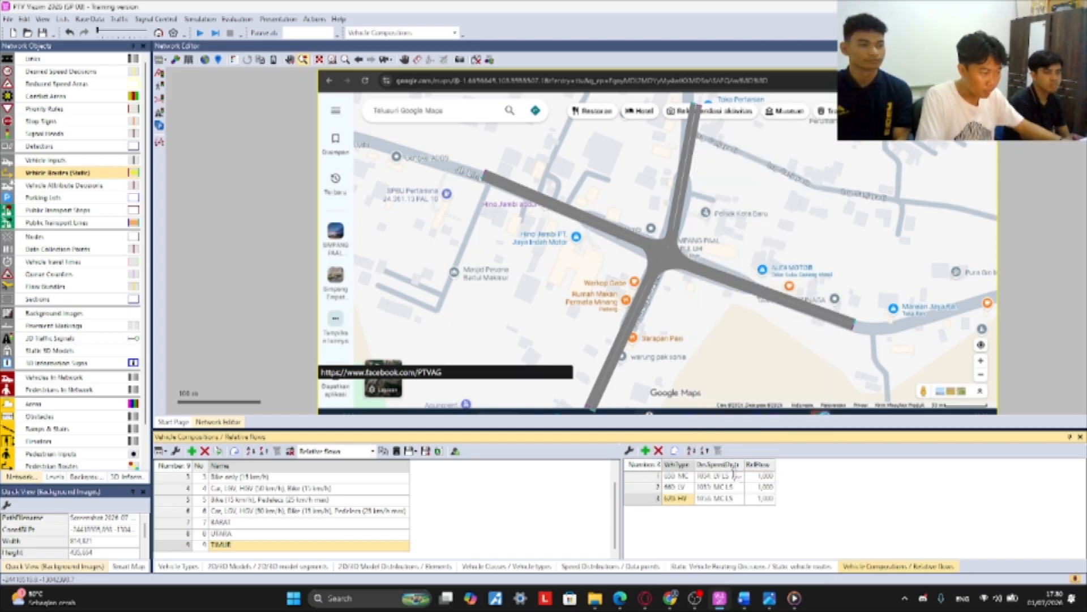
left_click(737, 499)
left_click(732, 547)
left_click(737, 499)
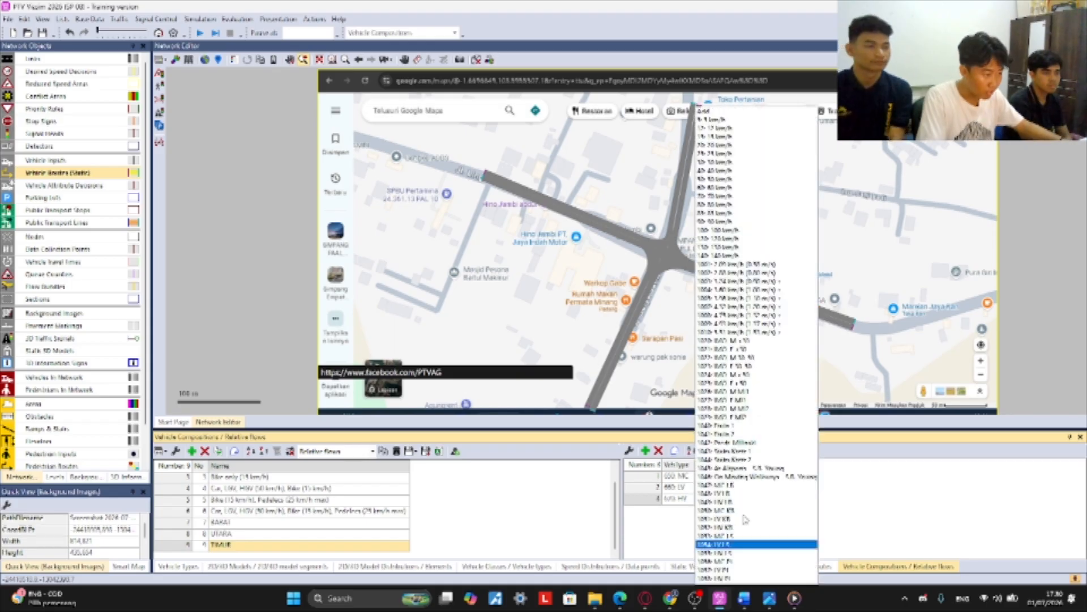
left_click(737, 552)
- Correct TIMUR's first two entries to 650: MC with 1053: MC LS and 660: LV with 1054: LV LS
left_click(741, 478)
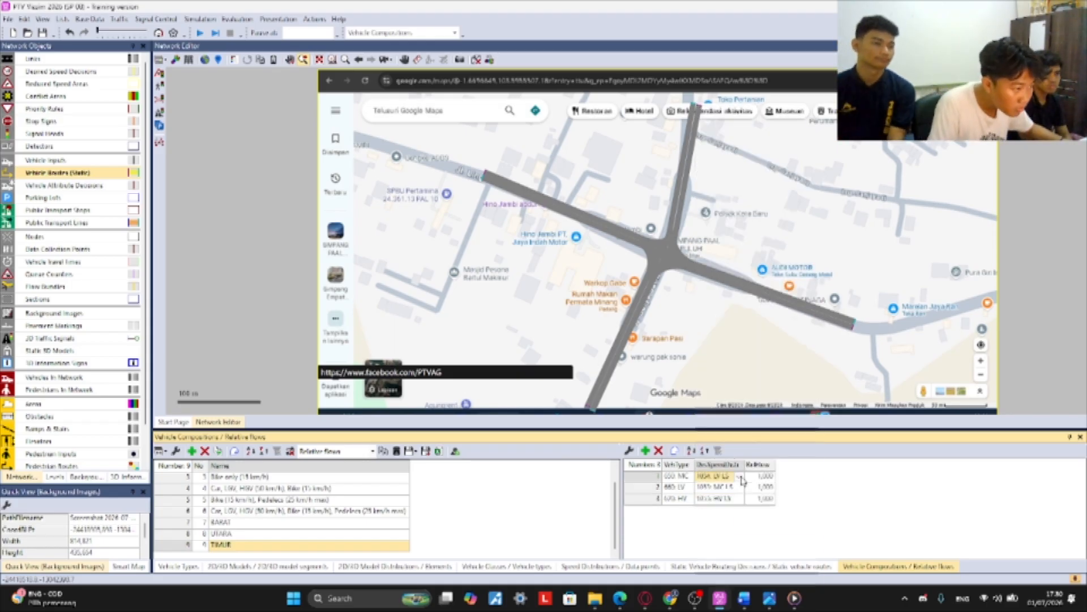
left_click(706, 543)
left_click(690, 477)
left_click(692, 558)
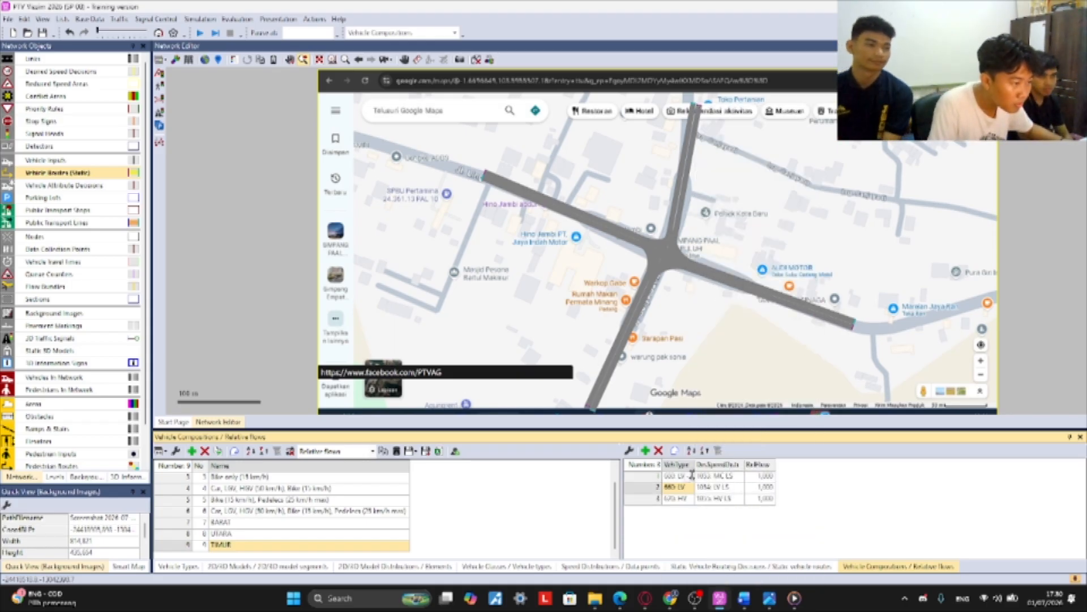
- Add a new vehicle composition named SELATAN
left_click(192, 451)
left_click(269, 543)
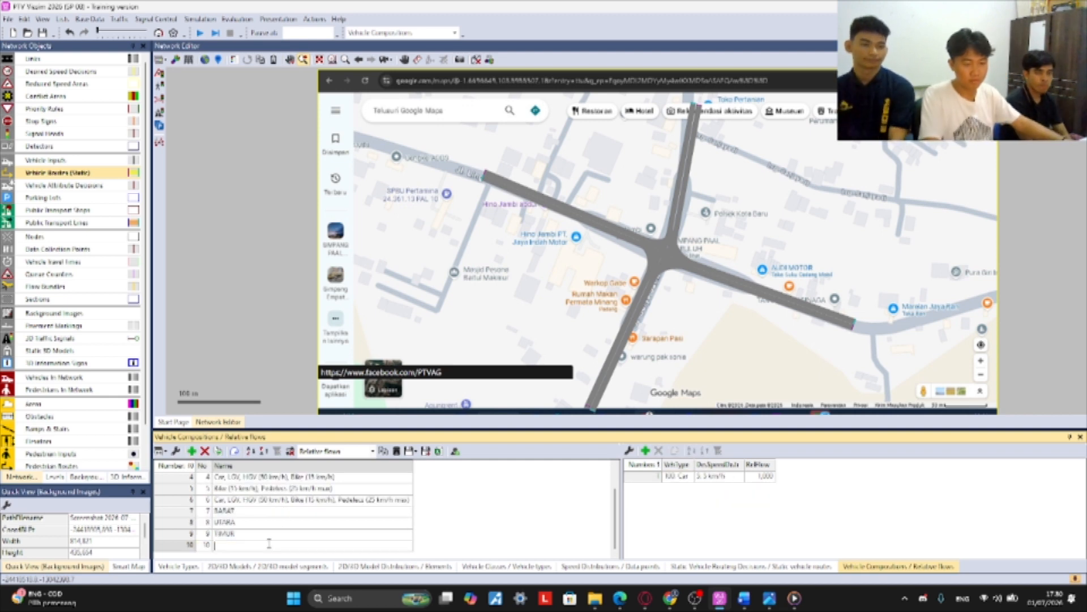
key("Return")
- Set SELATAN's first relative flow entry to vehicle type 650: MC with desired speed distribution 1047: MC LB
left_click(683, 476)
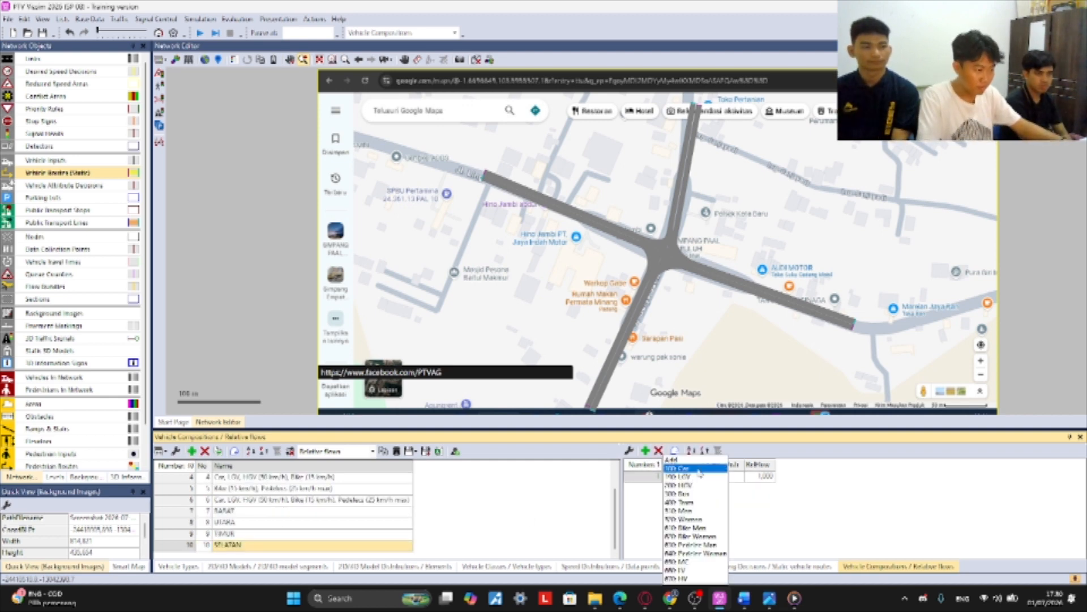
left_click(684, 560)
left_click(736, 479)
left_click(736, 485)
- Add two more relative flow entries to SELATAN, setting one to vehicle type 660: LV with speed distribution 1048: LV LB
left_click(646, 450)
left_click(684, 488)
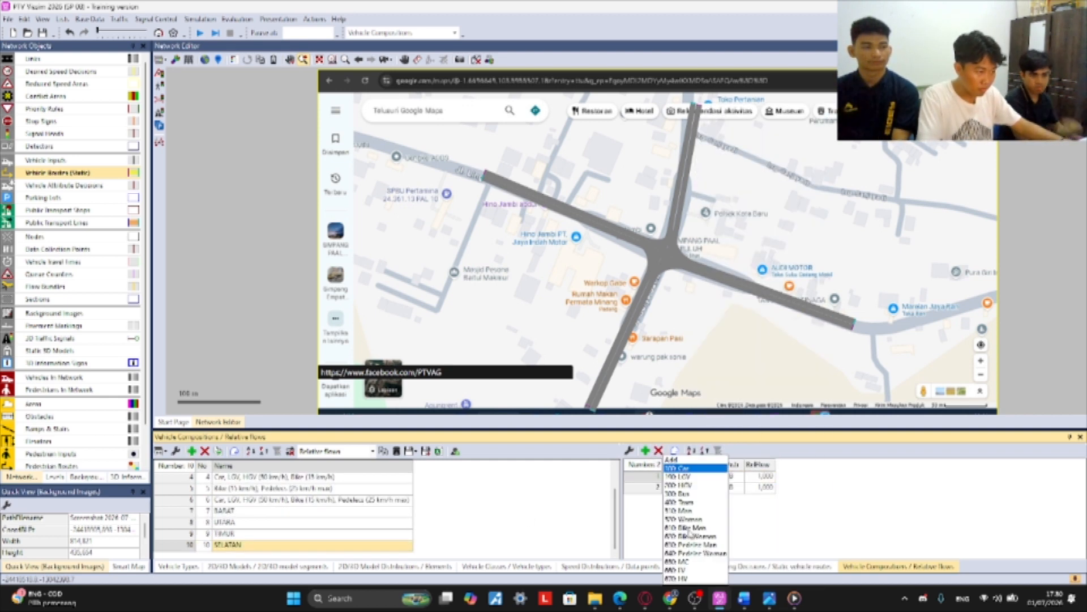
left_click(687, 569)
left_click(735, 488)
left_click(733, 570)
left_click(647, 451)
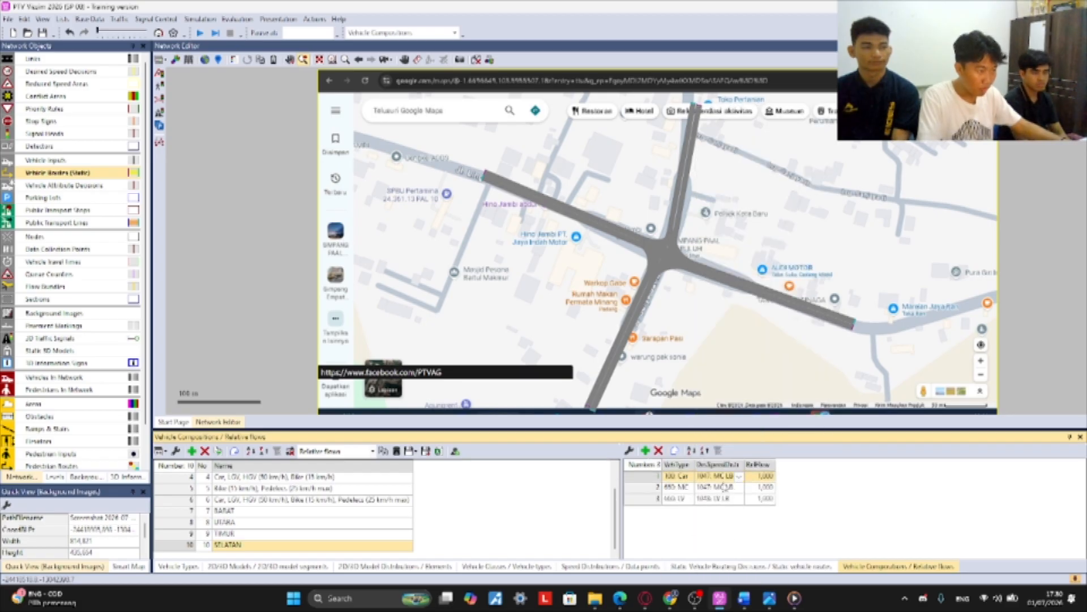
- Change the desired speed distributions of SELATAN's MC and LV entries to 1056: MC PL and 1057: LV PL
left_click(736, 477)
left_click(735, 560)
left_click(736, 489)
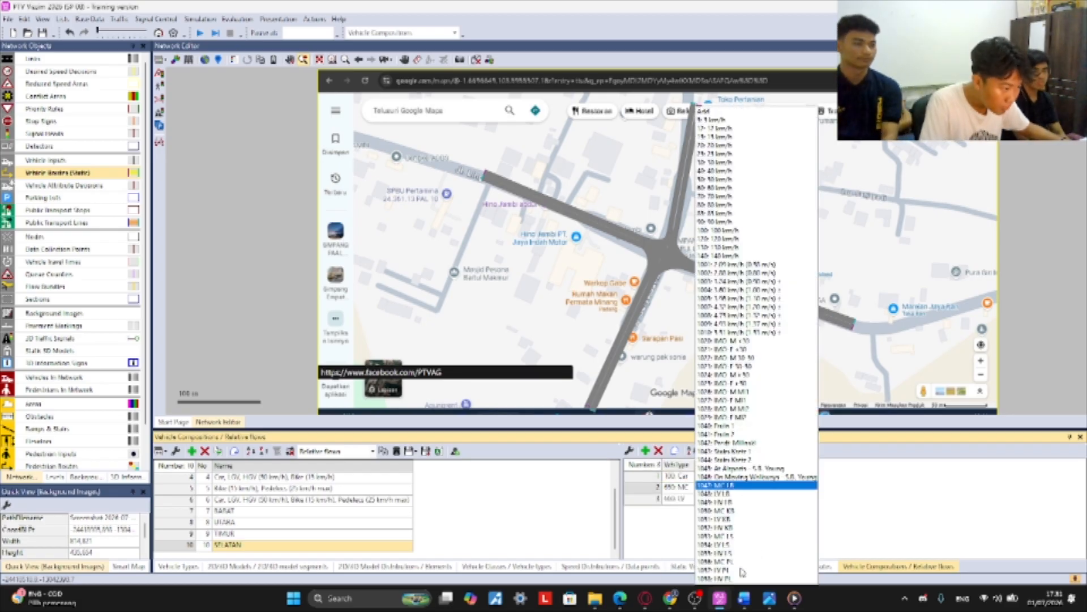
left_click(748, 518)
left_click(739, 489)
left_click(743, 561)
left_click(739, 499)
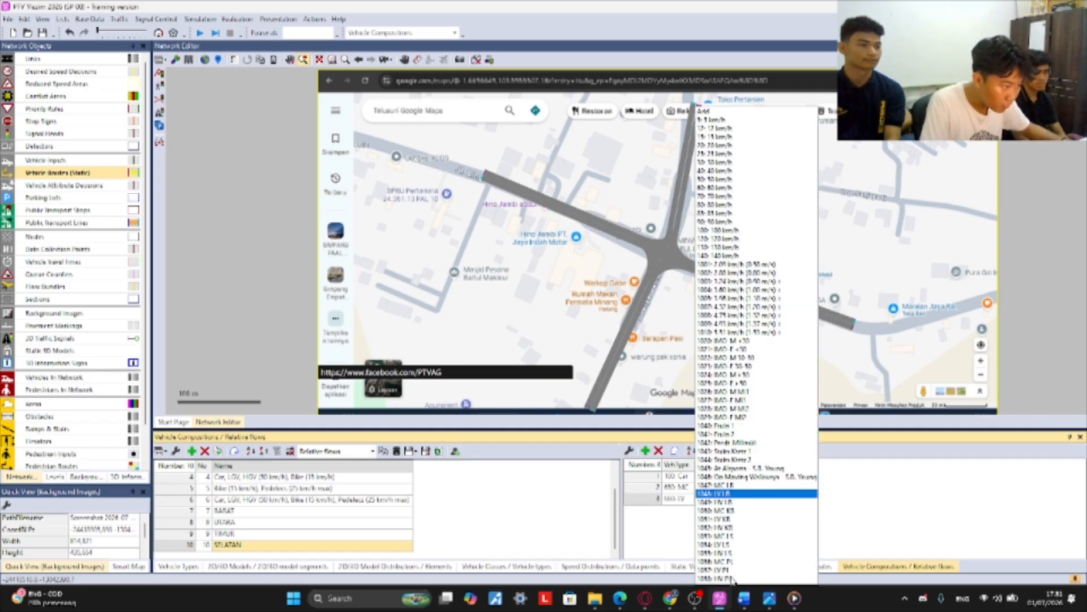
left_click(743, 570)
- Set SELATAN's remaining Car entry to vehicle type 670: HV with desired speed distribution 1058: HV PL
left_click(690, 476)
left_click(695, 579)
left_click(739, 478)
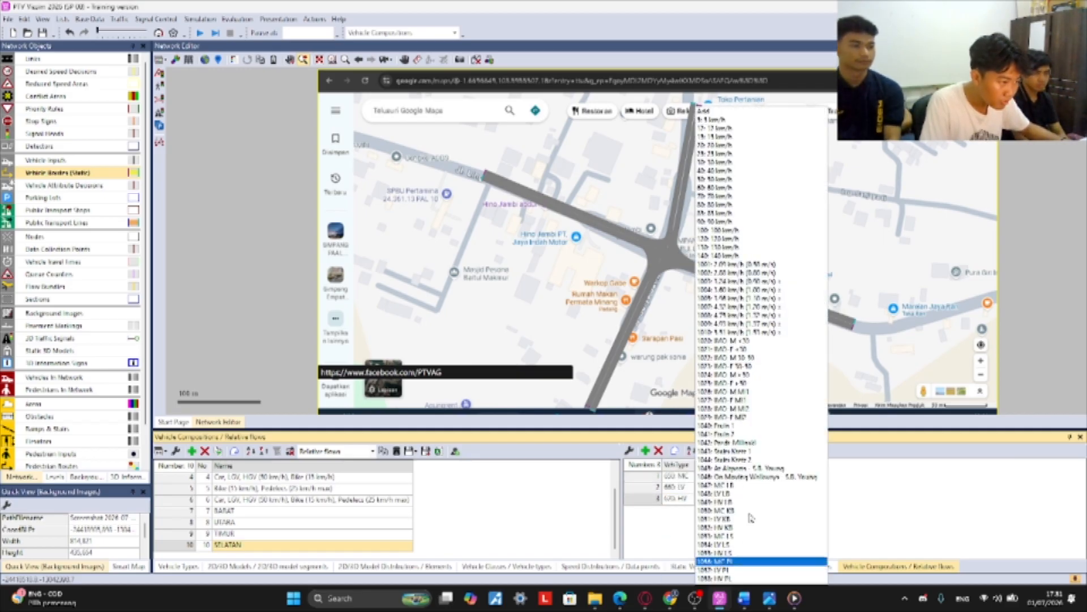
left_click(744, 579)
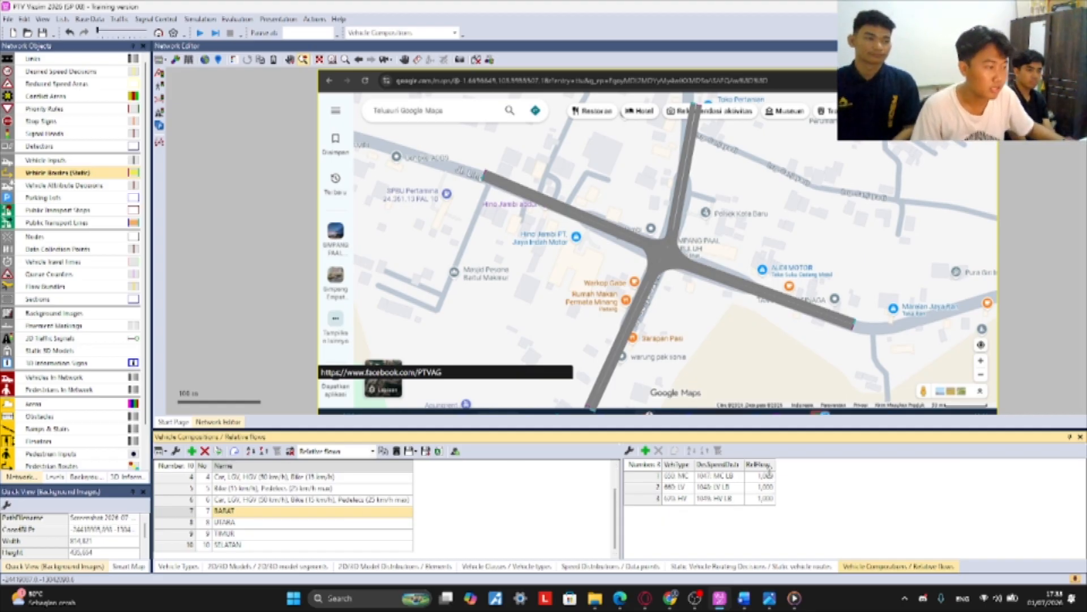
- Set BARAT's relative flows to 0,20 for MC, 0,51 for LV and 0,29 for HV
left_click(764, 477)
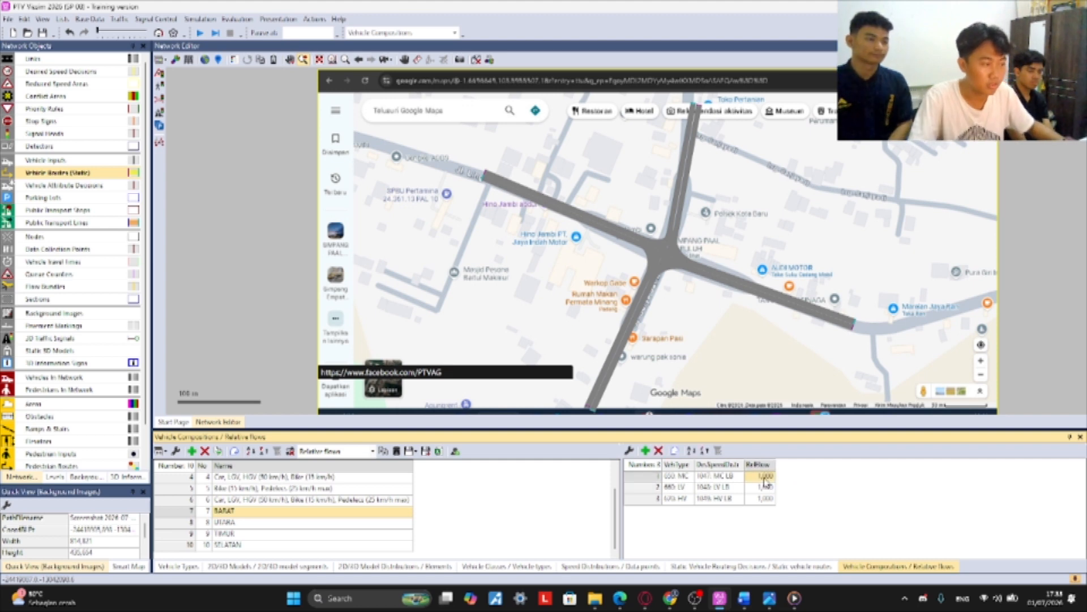
left_click(765, 478)
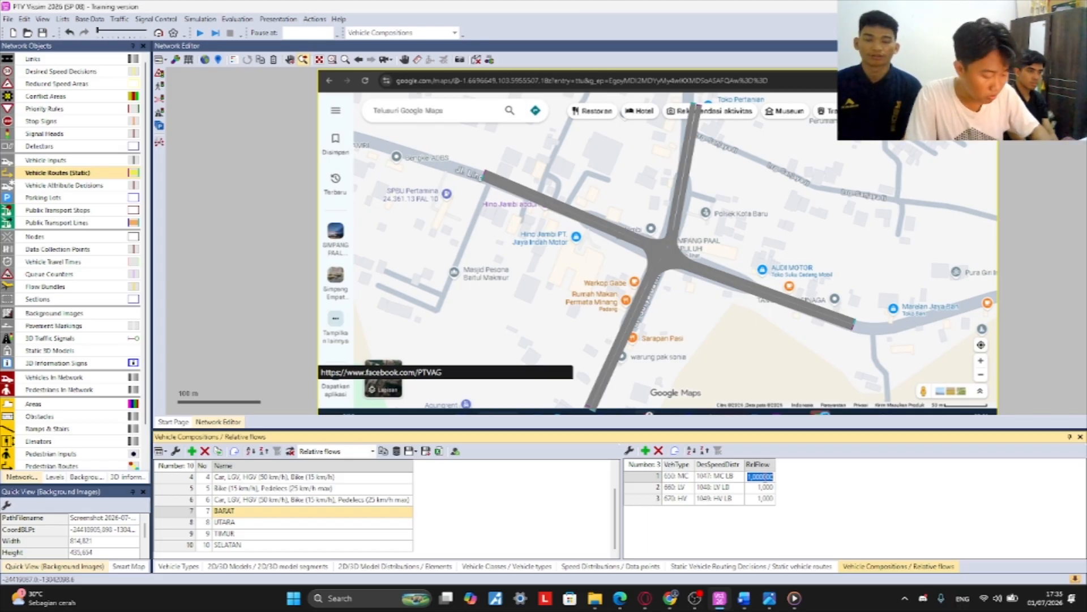
type("0,20")
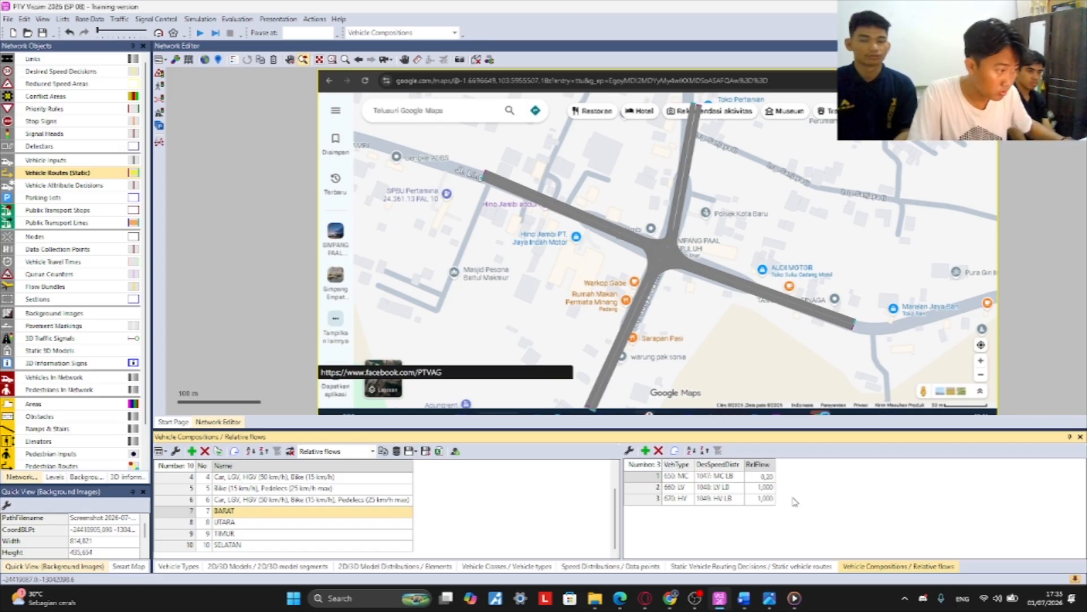
double_click(765, 487)
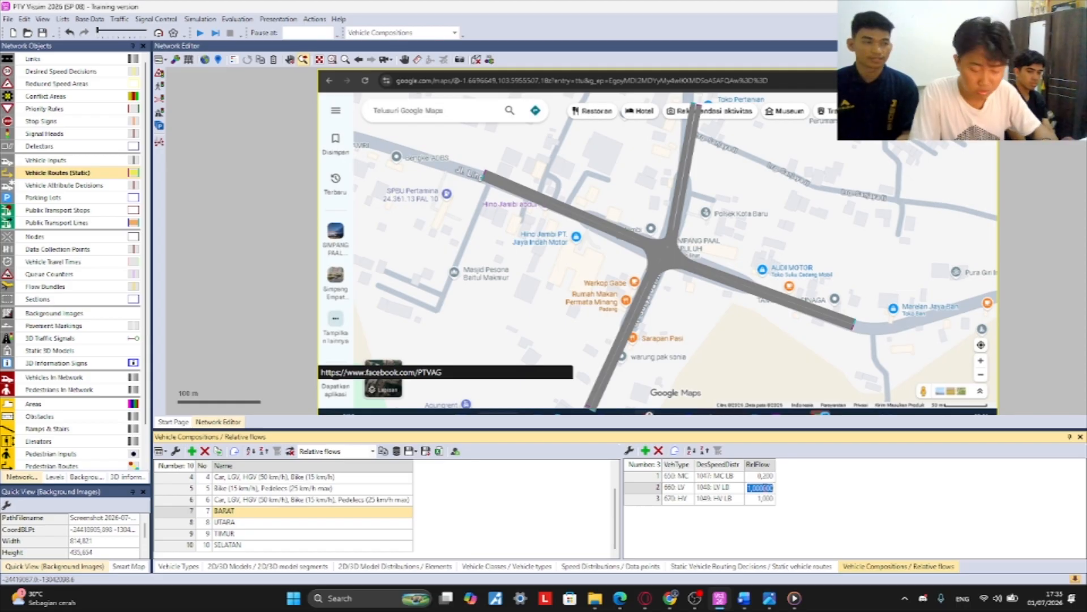
type("0,")
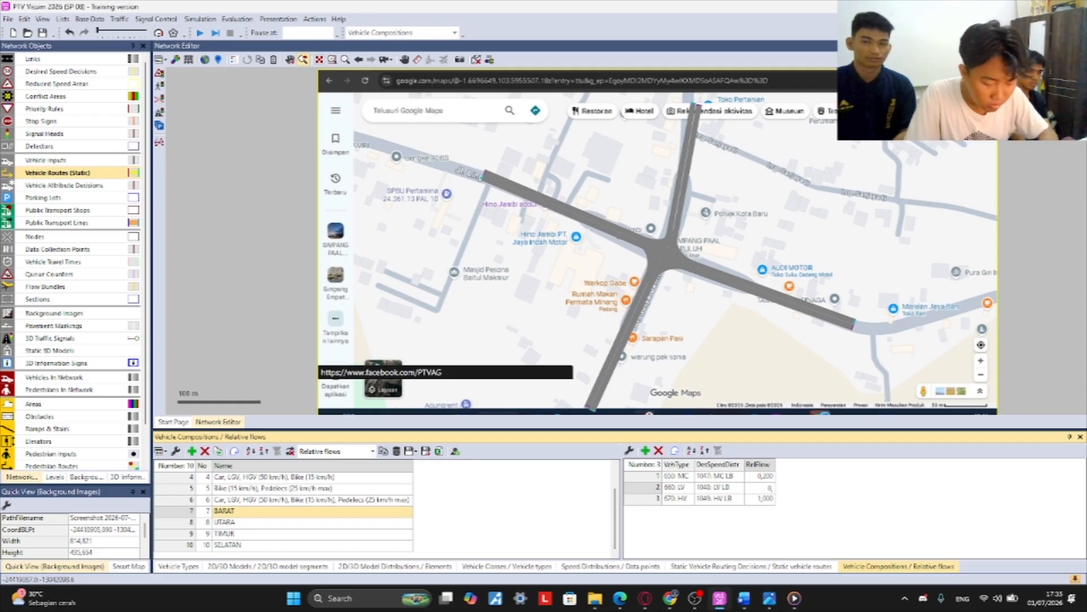
type("51")
double_click(763, 498)
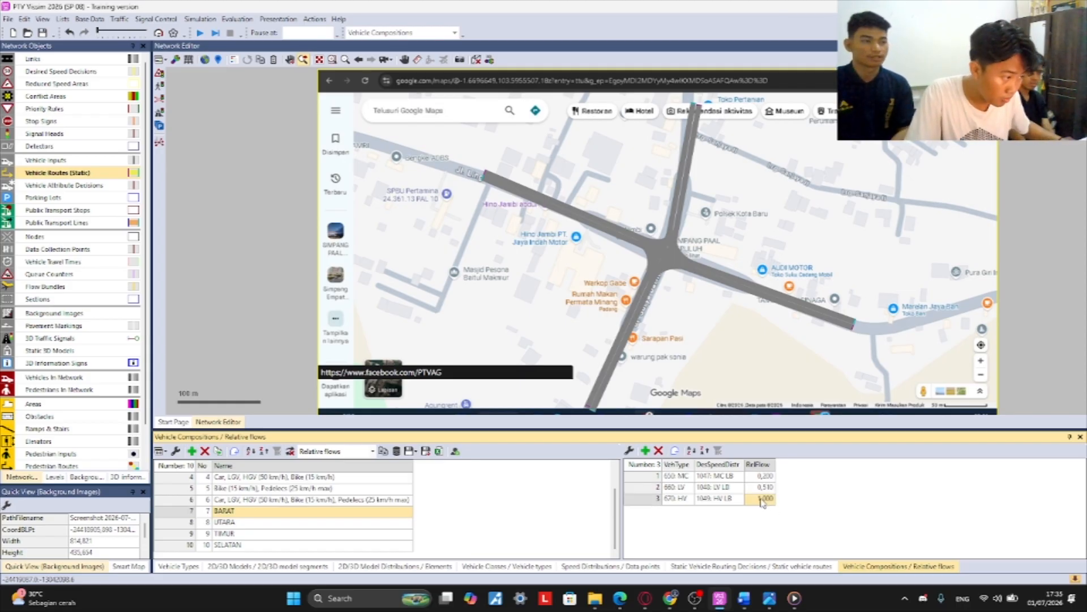
type("0,2")
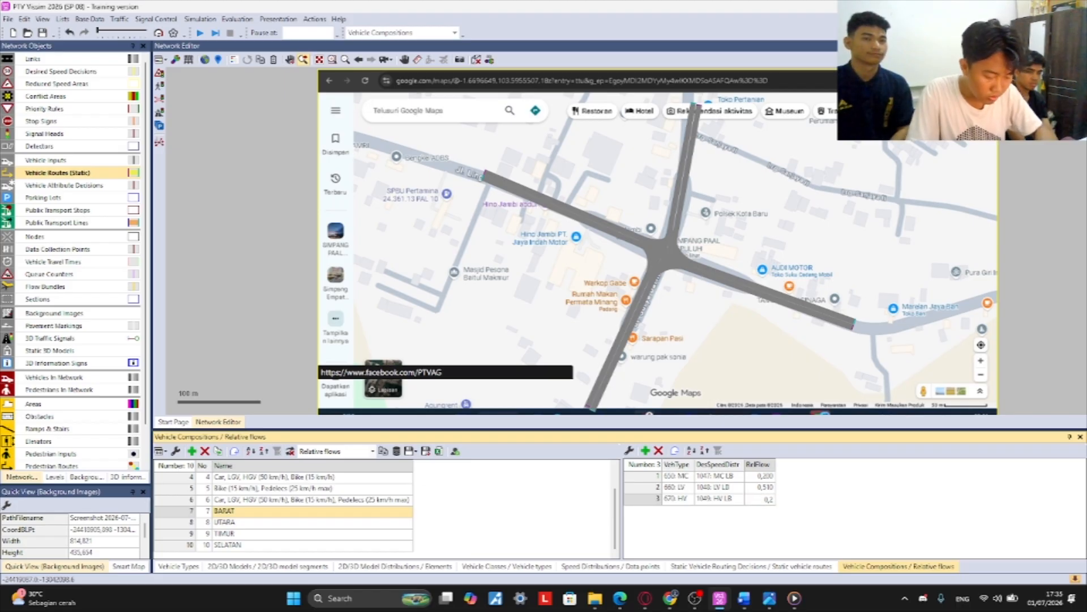
type("9")
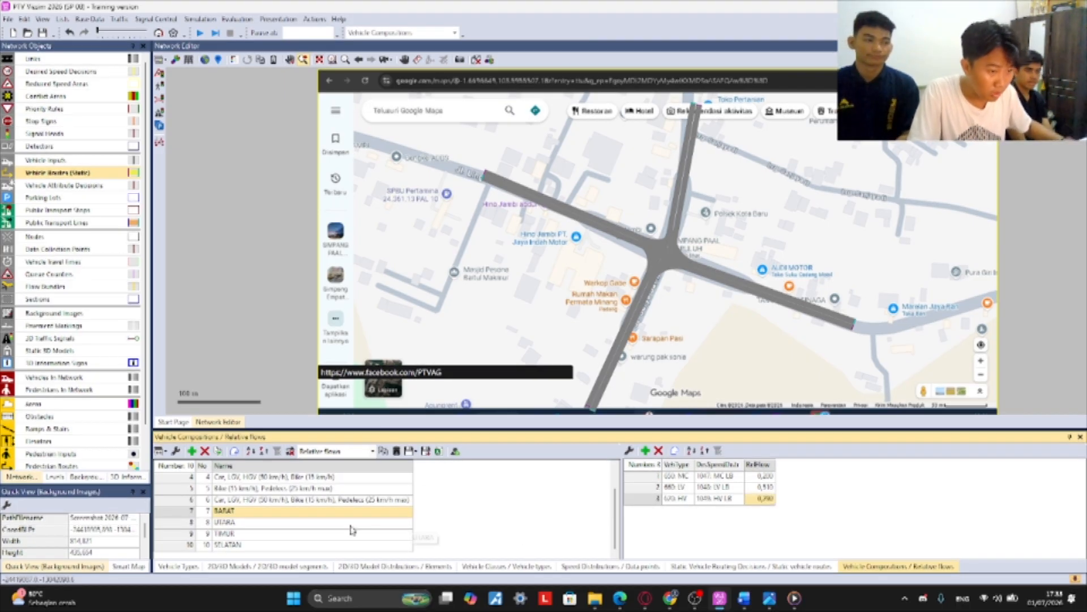
- Set UTARA's relative flows to 0,24 for the first entry, 0,23 for LV and 0,53 for HV
left_click(351, 524)
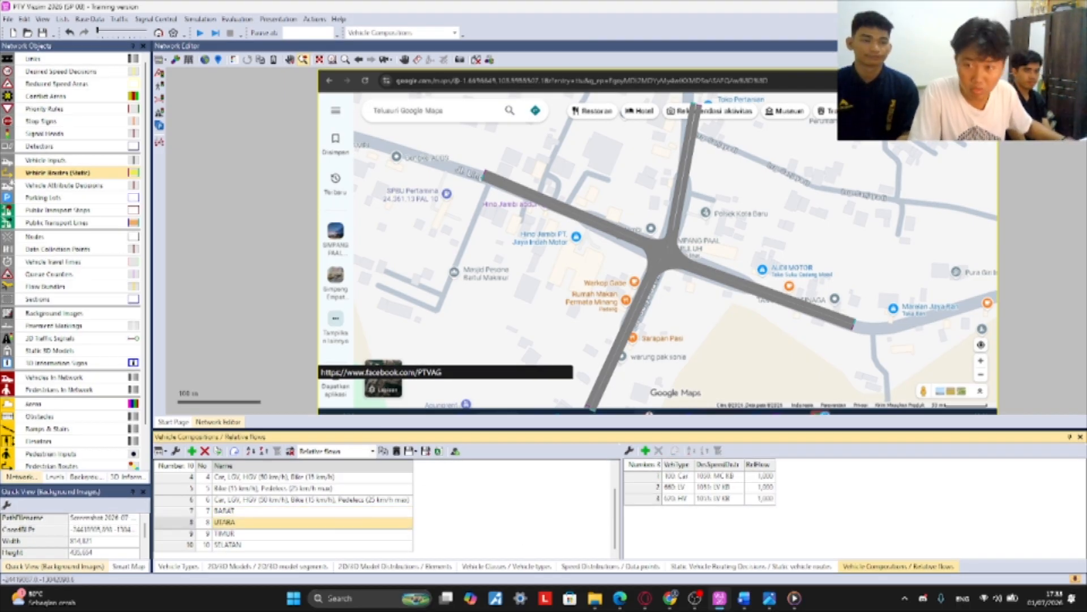
double_click(770, 476)
type("0,24")
left_click(768, 488)
type("0,23")
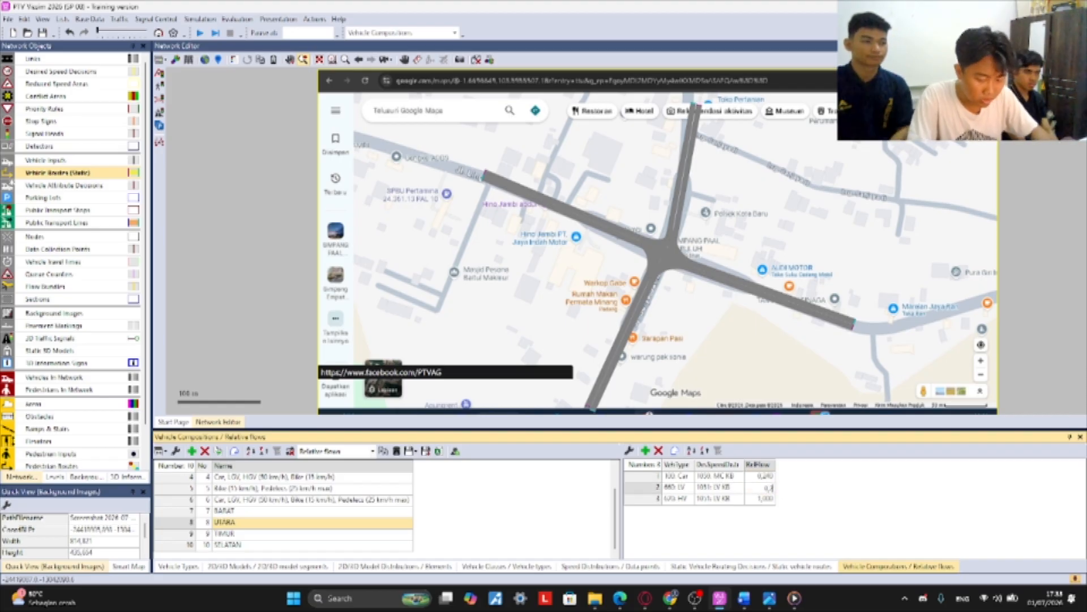
left_click(768, 499)
type("0,55")
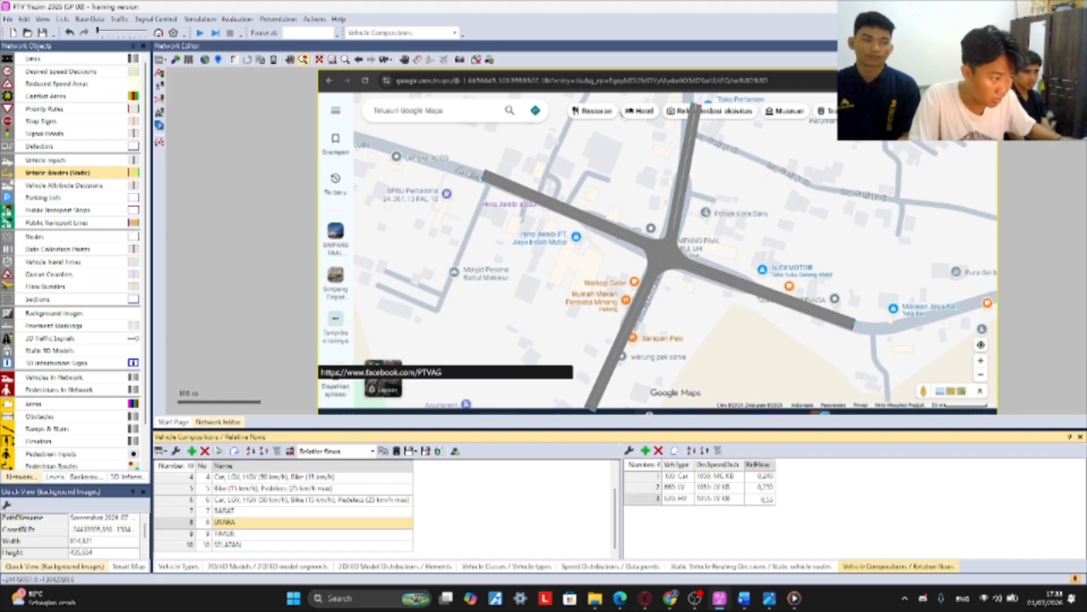
- Set TIMUR's relative flows to 0,2 for MC, 0,48 for LV and 0,32 for HV
left_click_drag(359, 536, 409, 524)
left_click(313, 520)
left_click(304, 534)
left_click(772, 477)
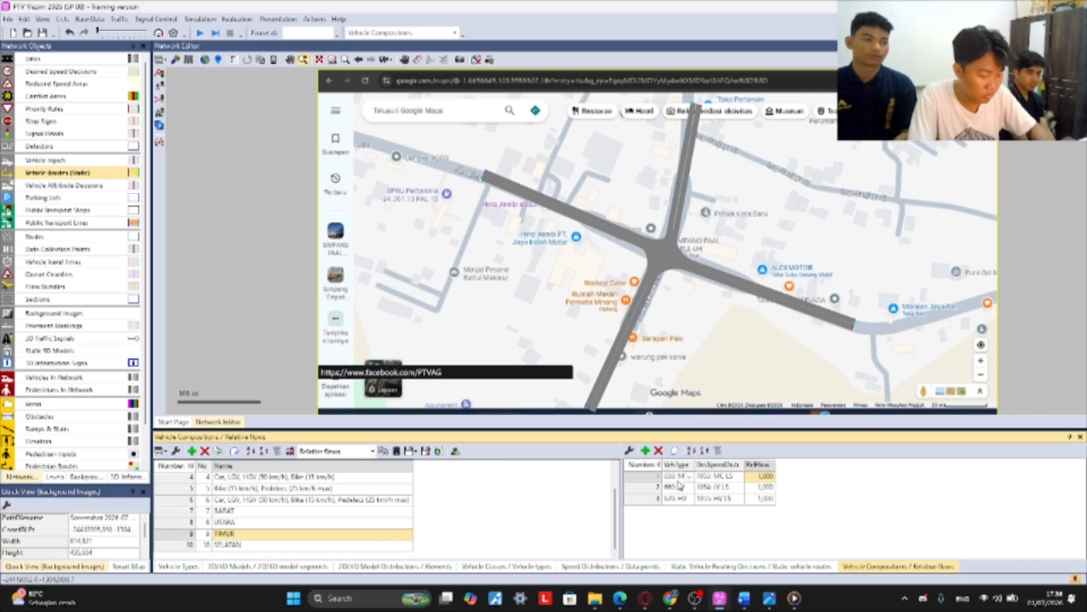
type("0,2")
left_click(762, 487)
type("0,48")
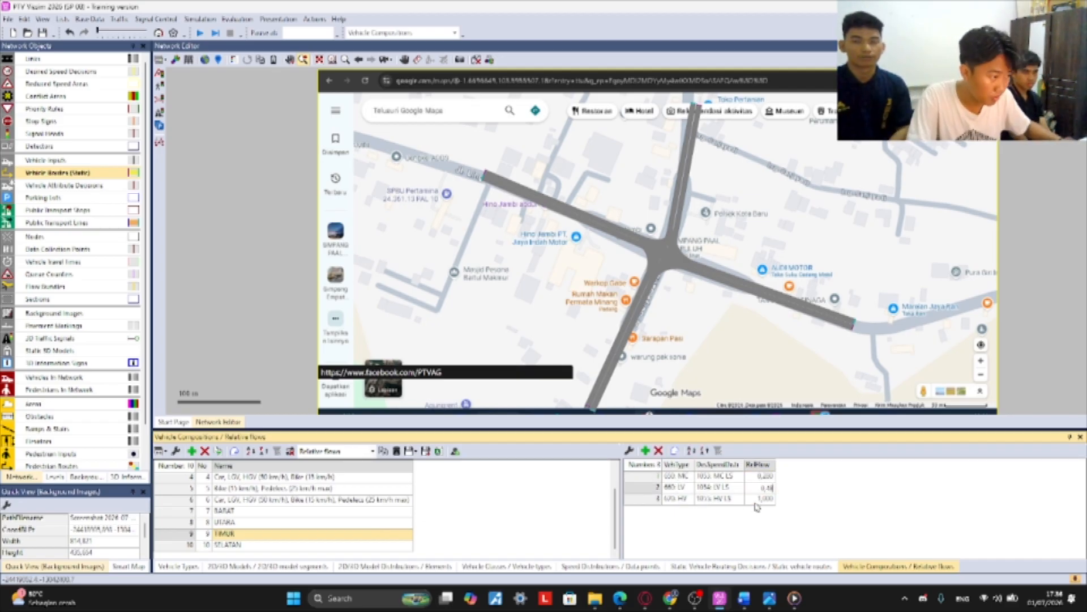
left_click(757, 500)
type("0,32")
- Set SELATAN's relative flows to 0,15 for MC, 0,56 for LV and 0,29 for HV
left_click(302, 545)
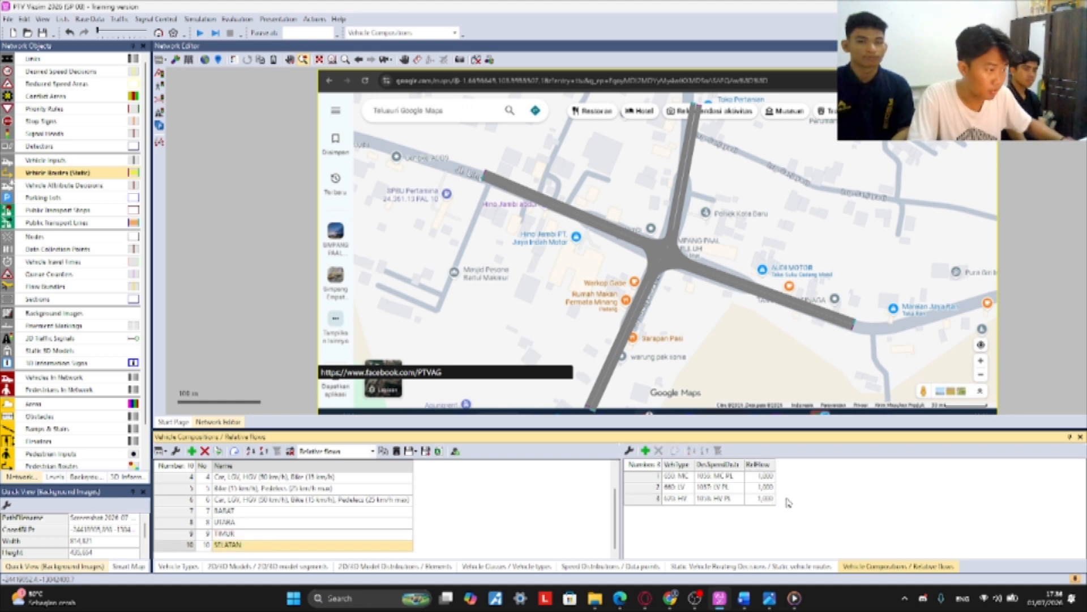
left_click(759, 476)
type("0,15")
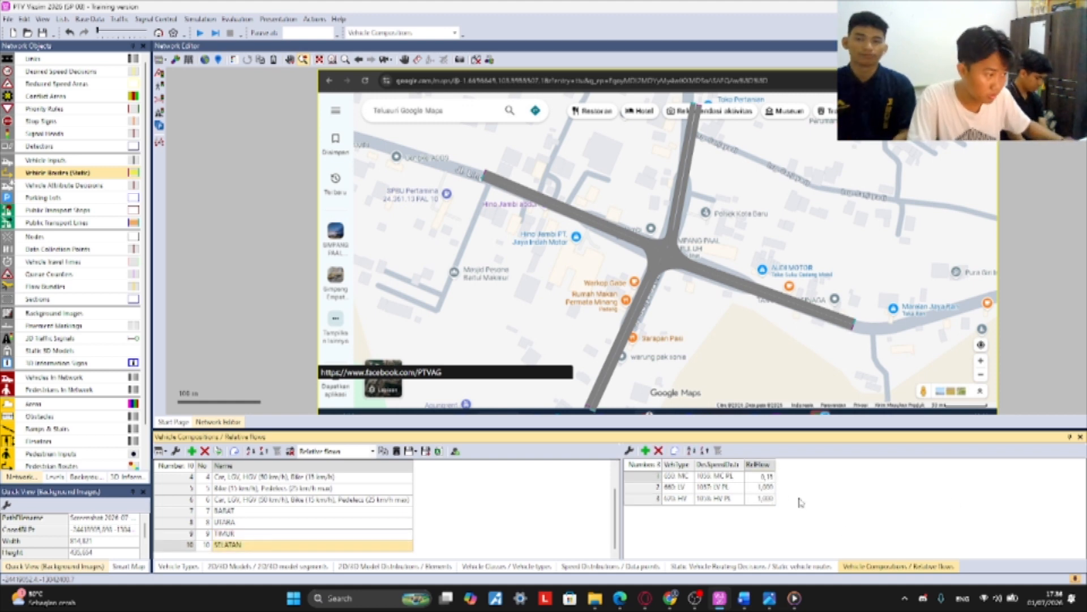
left_click(762, 487)
type("0,56")
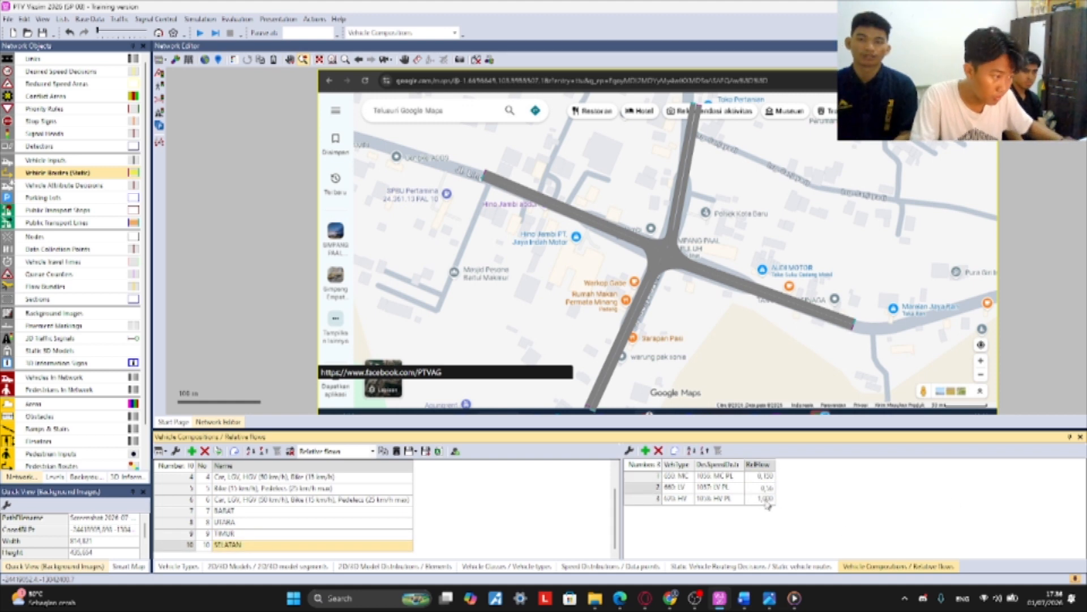
left_click(765, 498)
type("0,29")
key("Return")
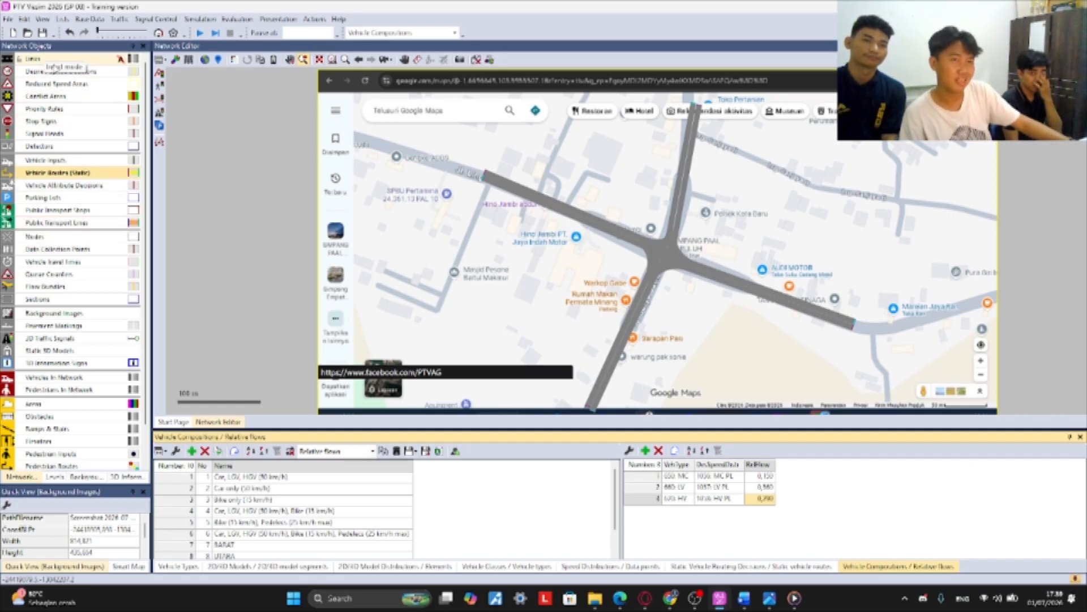
- Add a vehicle input on the western link Jl. Lingkar Barat 1 and name it barat
left_click(72, 161)
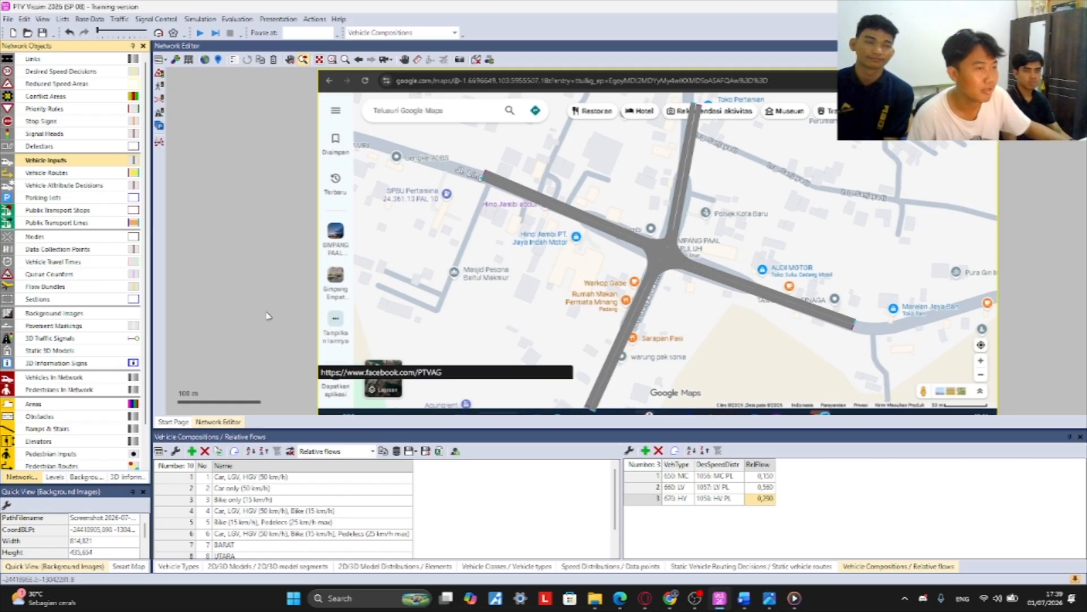
right_click(271, 221)
right_click(456, 232)
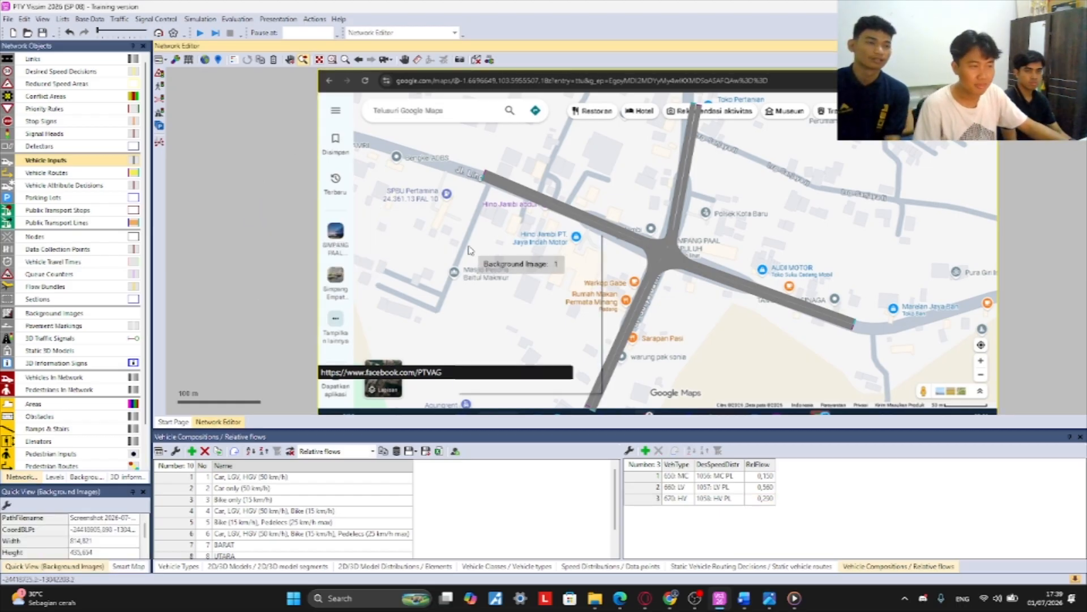
right_click(352, 226)
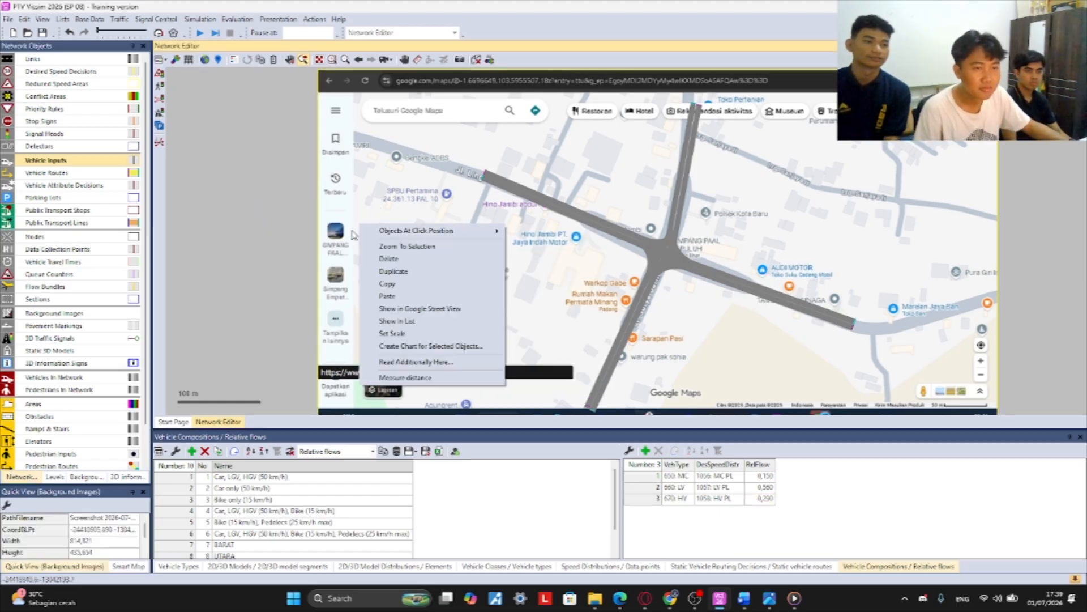
left_click(55, 162)
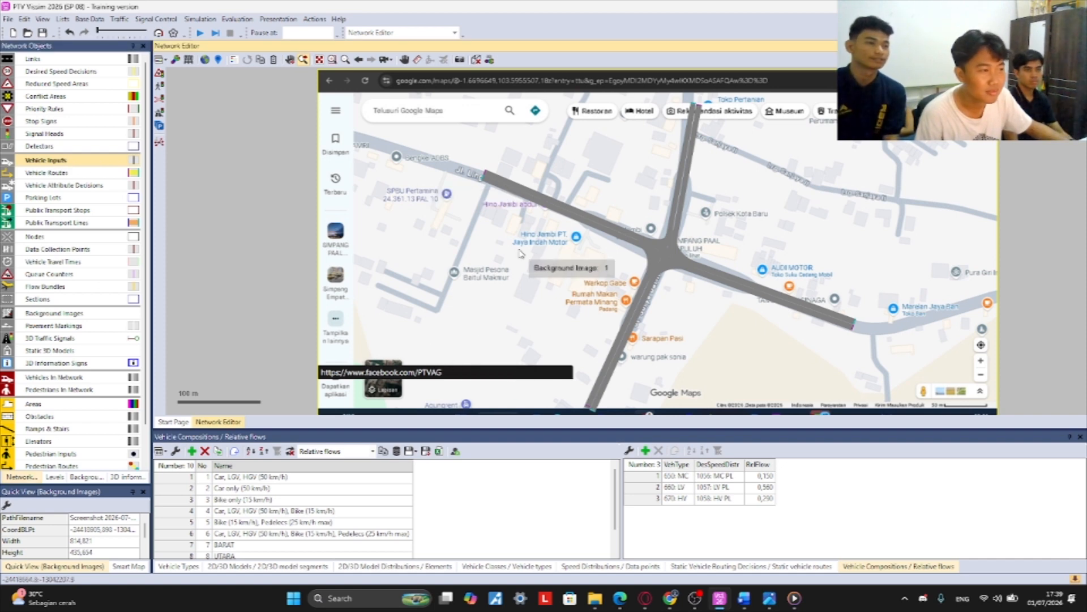
left_click(531, 199)
right_click(520, 179)
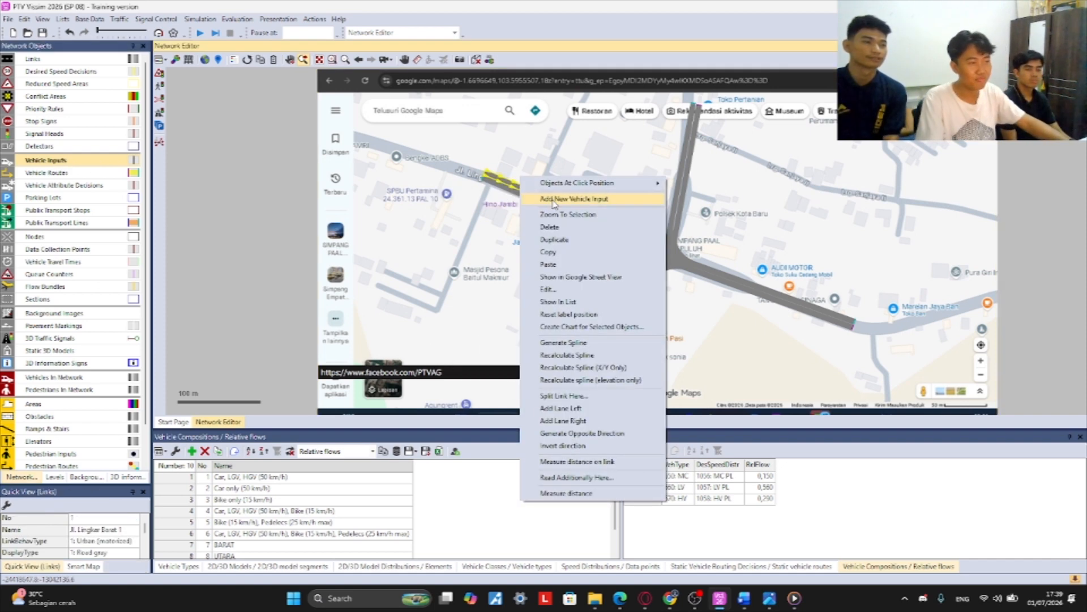
left_click(553, 201)
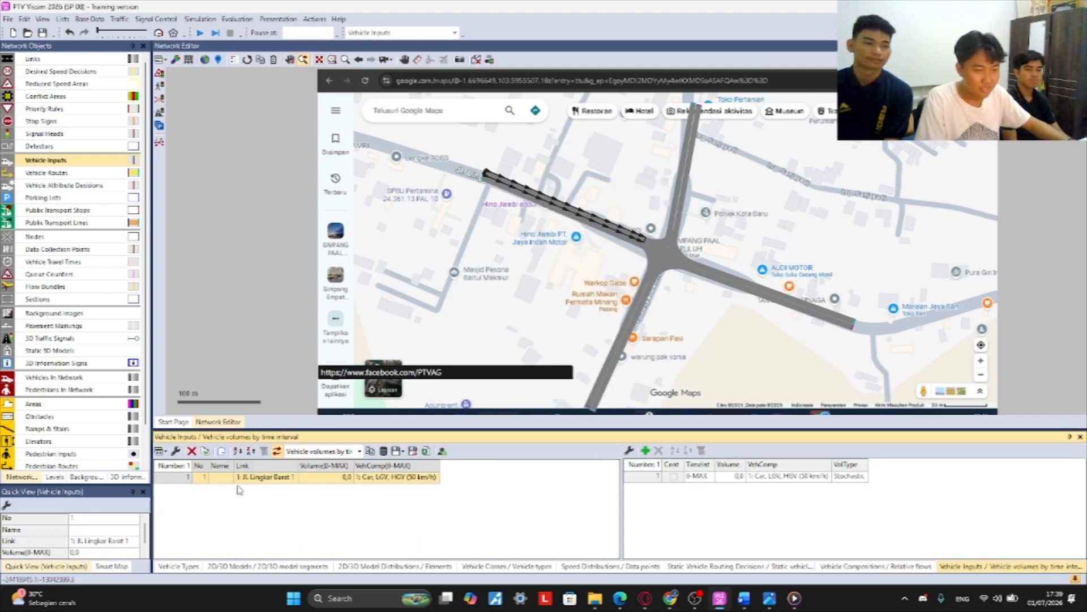
left_click(225, 477)
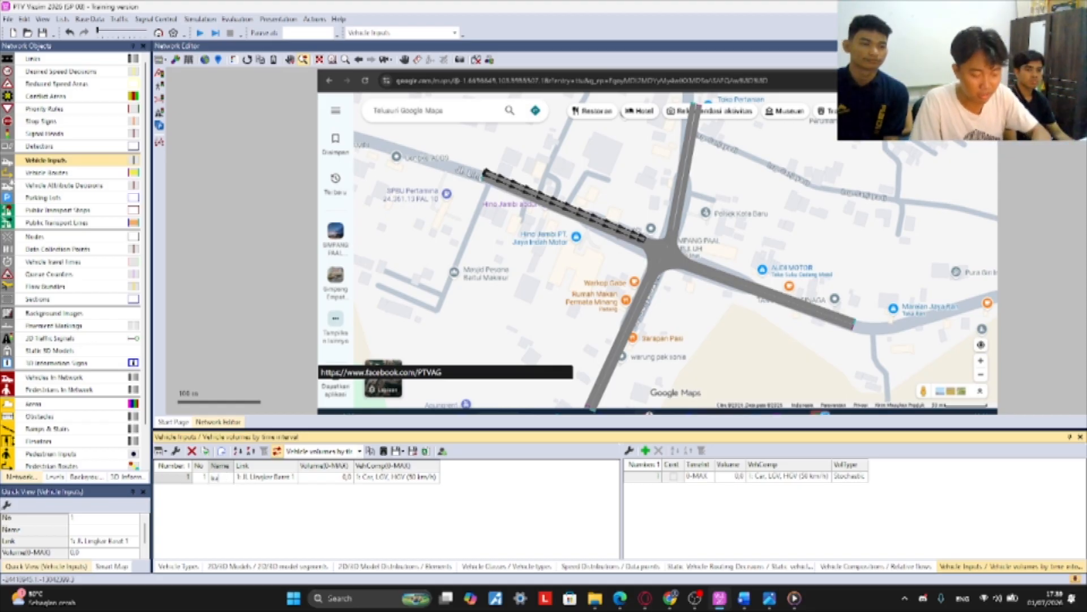
type("barat")
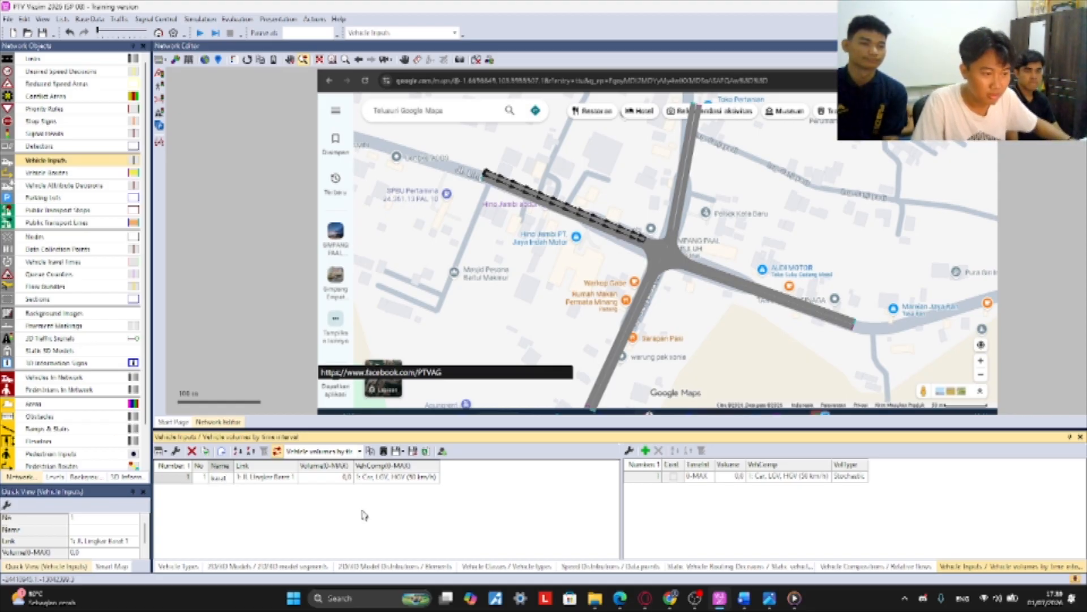
- Look up barat's total in the Word volume table, then set its volume to 255,4 and its vehicle composition to 7: BARAT
left_click(350, 477)
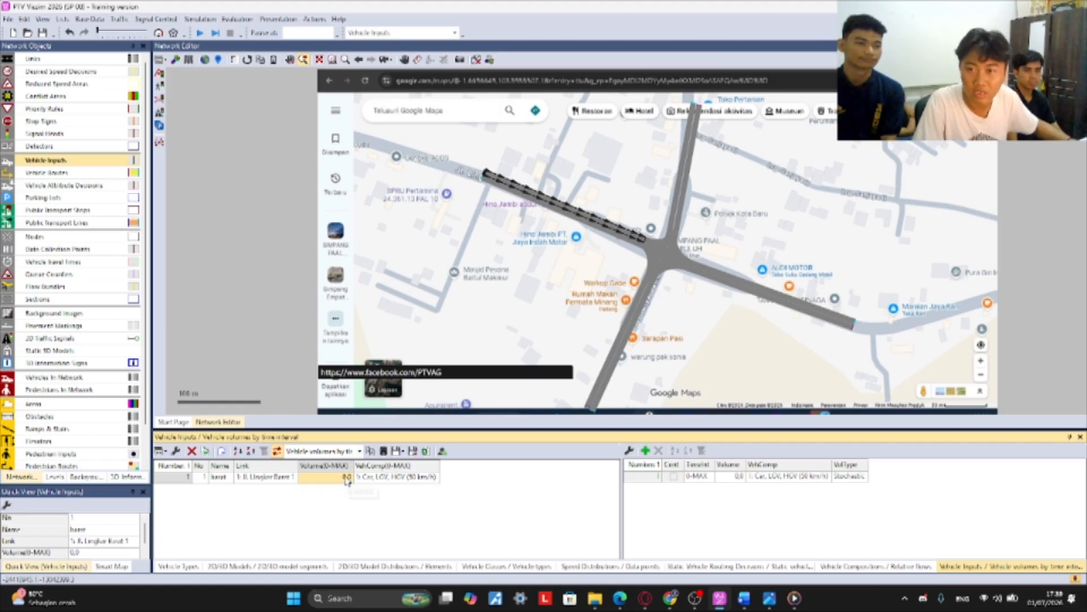
left_click(750, 603)
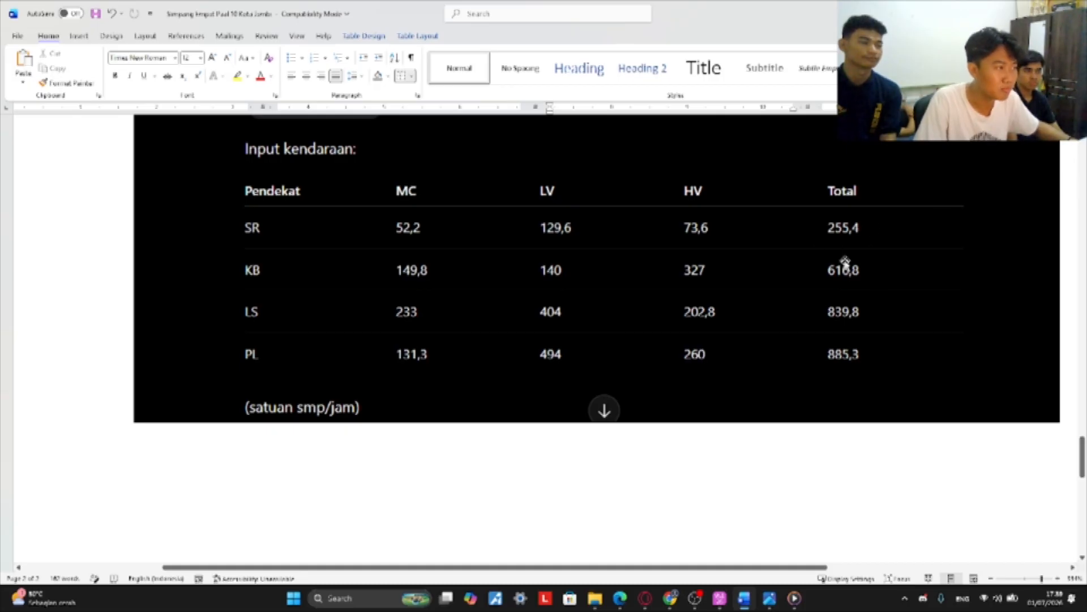
key("alt+Tab")
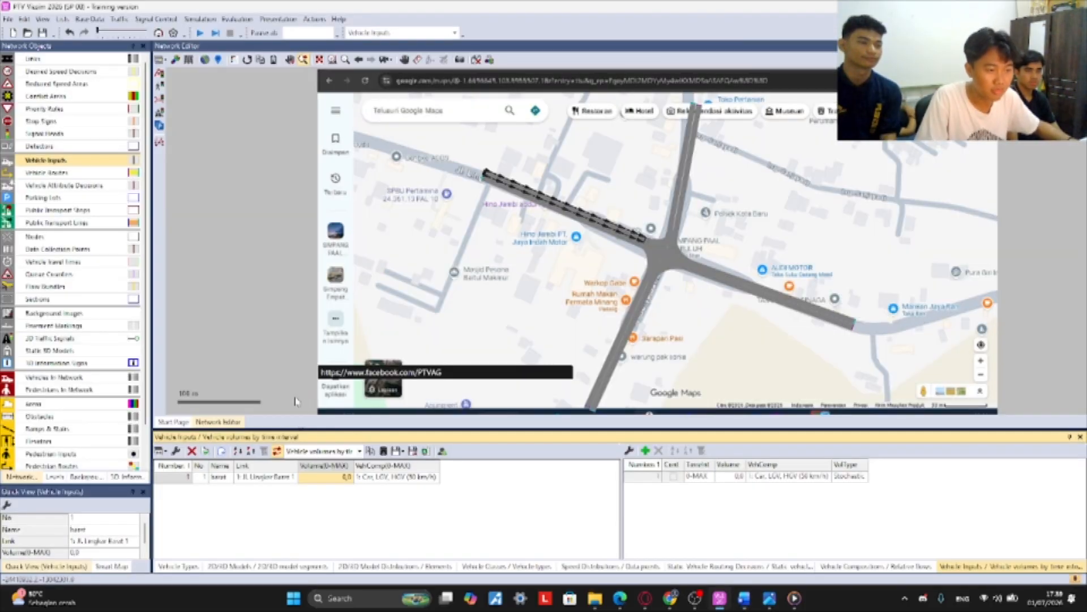
double_click(339, 478)
left_click(345, 479)
left_click_drag(351, 479, 313, 478)
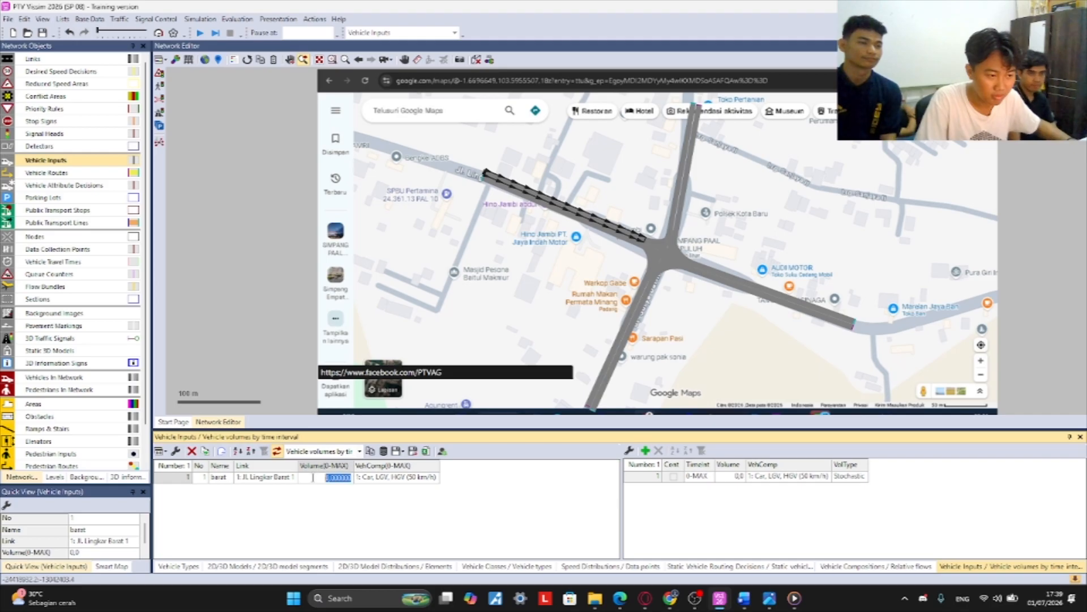
type("25")
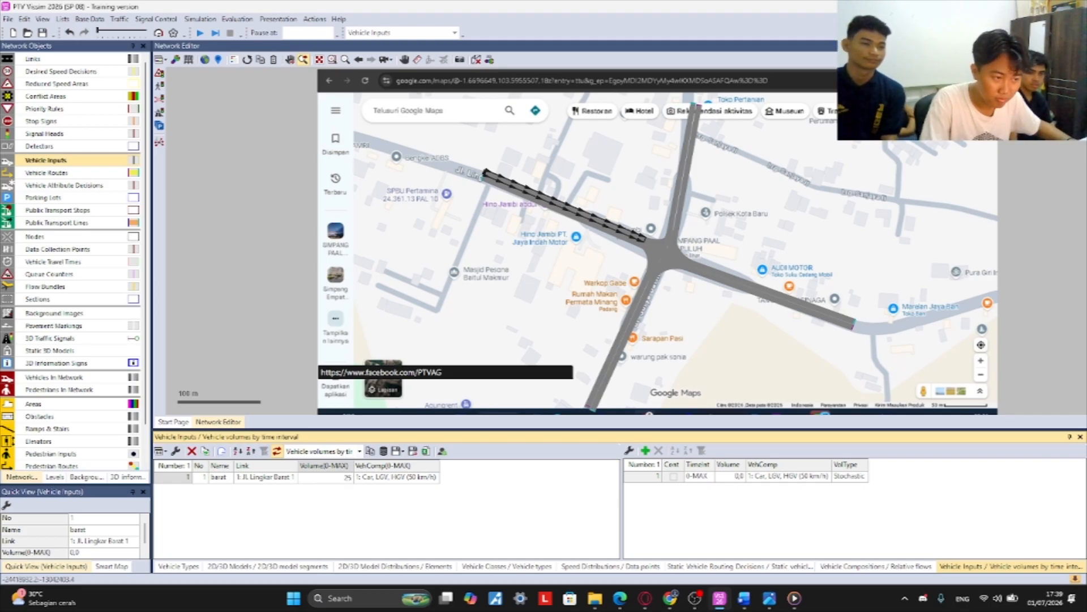
type("5,")
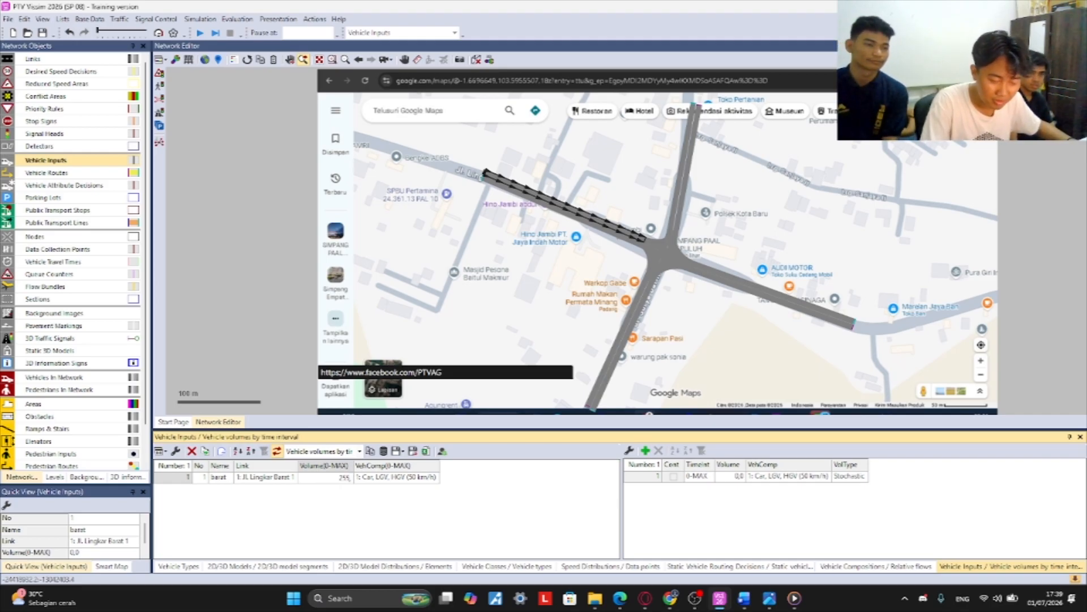
type("4")
left_click(436, 480)
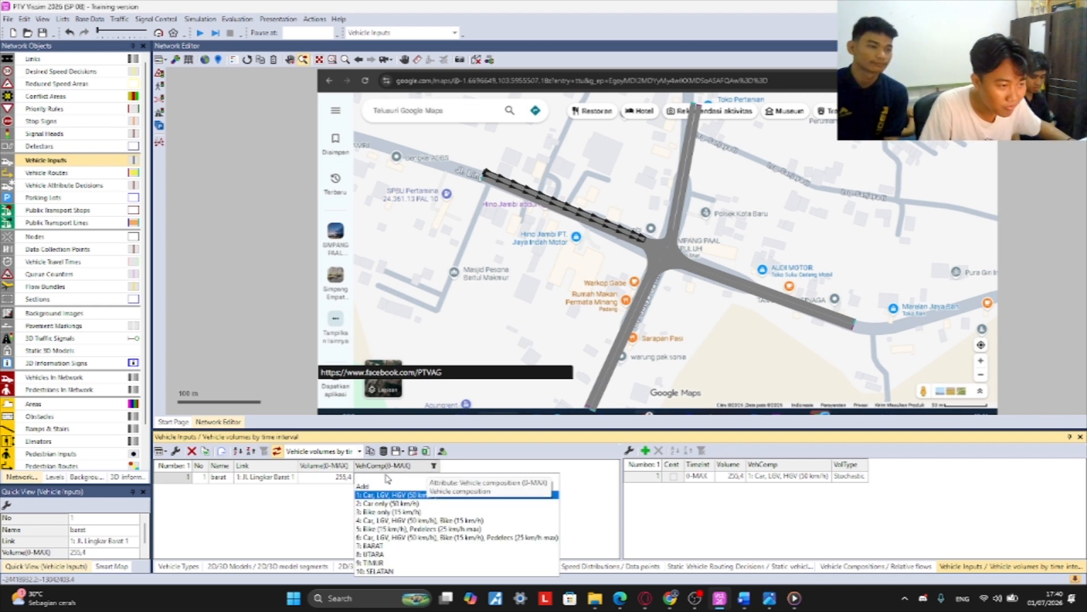
left_click(389, 546)
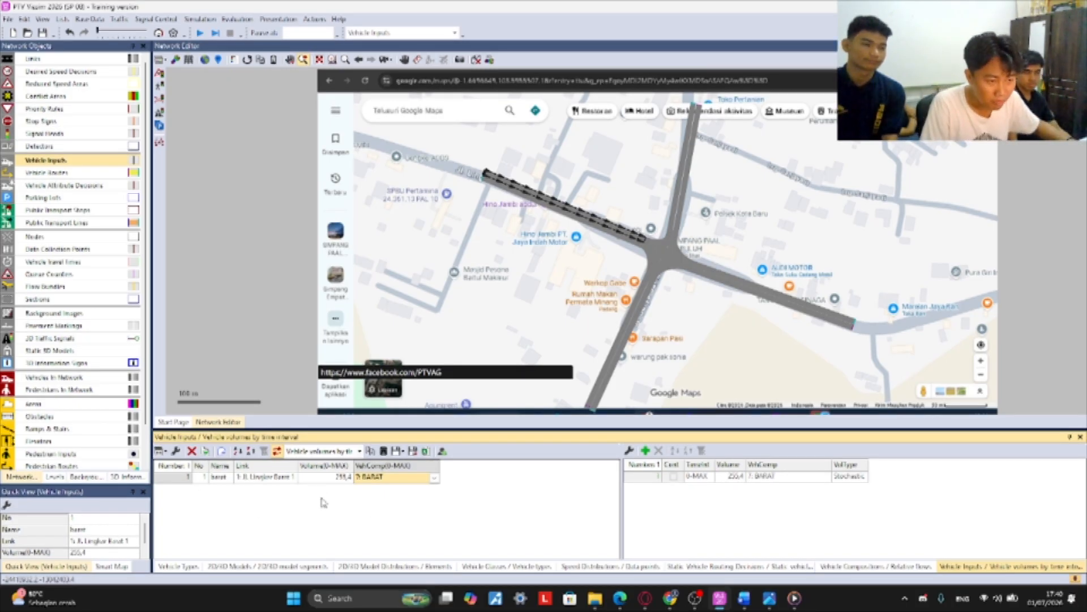
- Add a vehicle input on the northern Jl. Lintas Sumatera link and name it utara
right_click(280, 532)
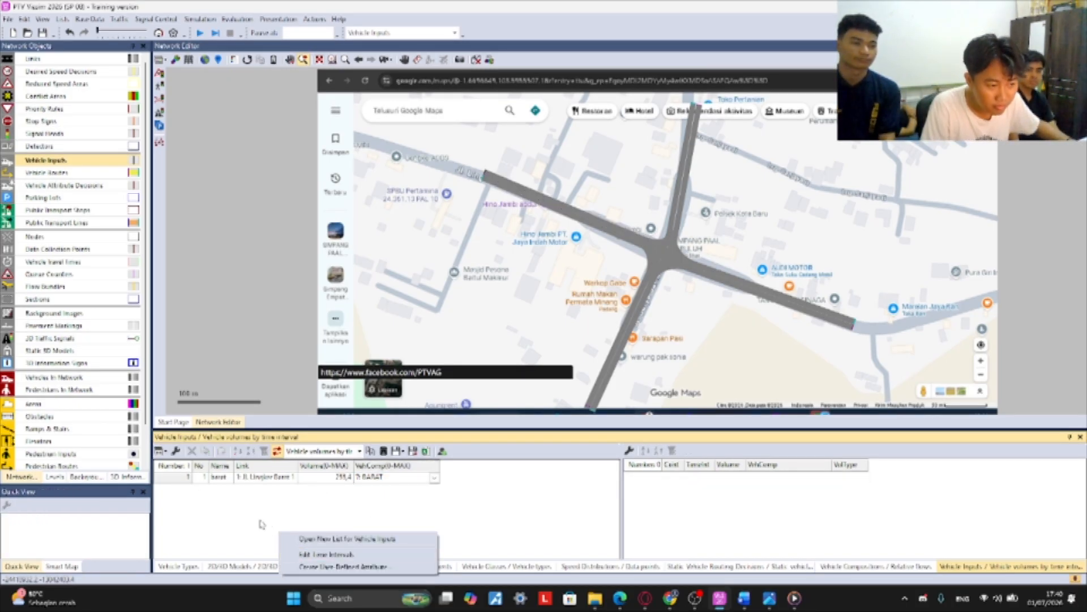
right_click(193, 497)
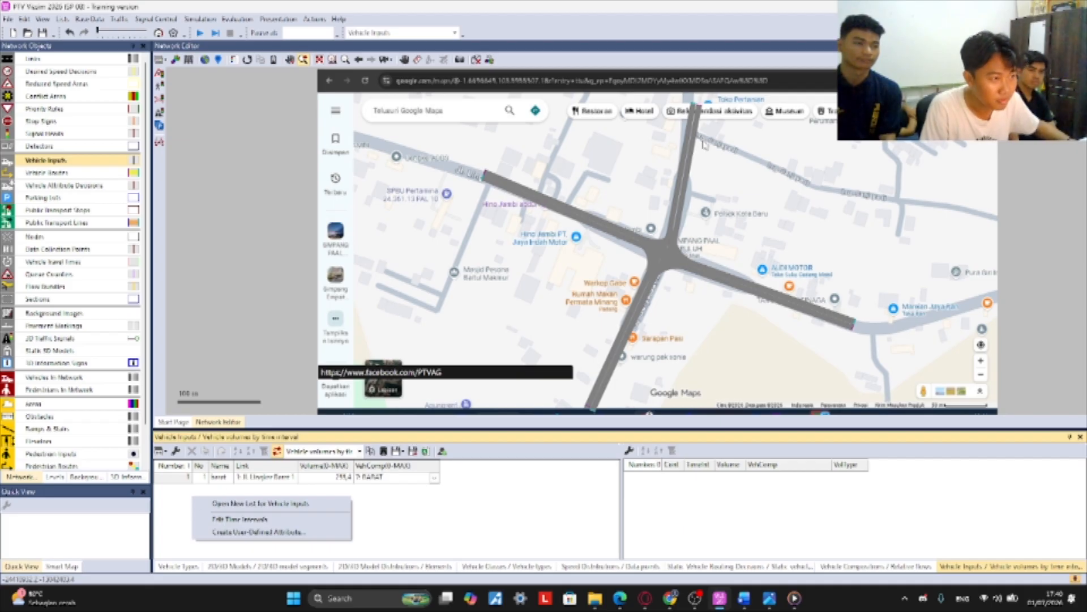
left_click(690, 167)
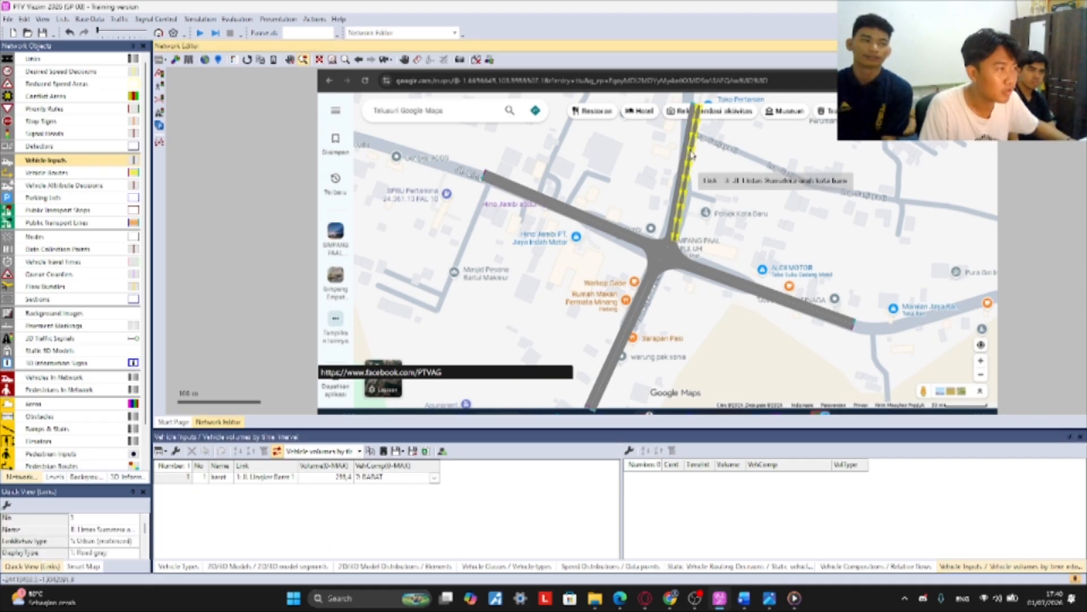
right_click(690, 158)
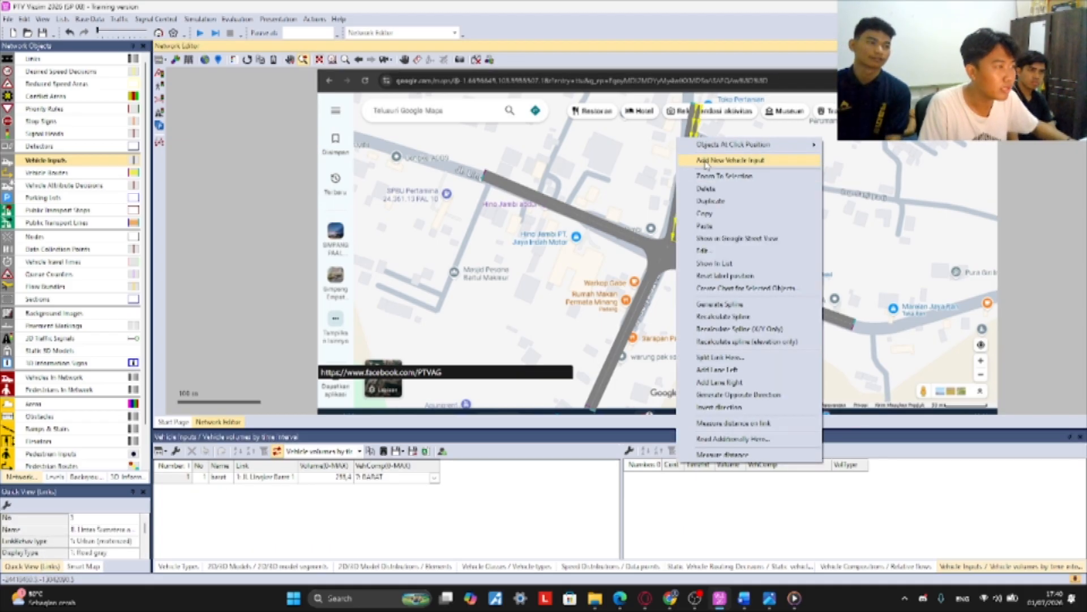
left_click(705, 161)
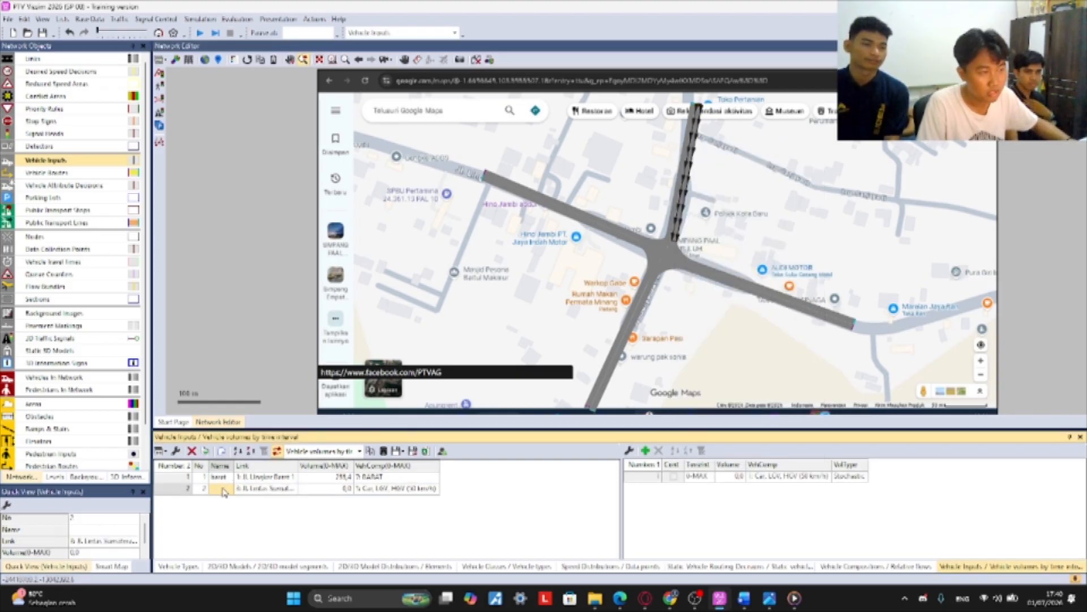
left_click(224, 490)
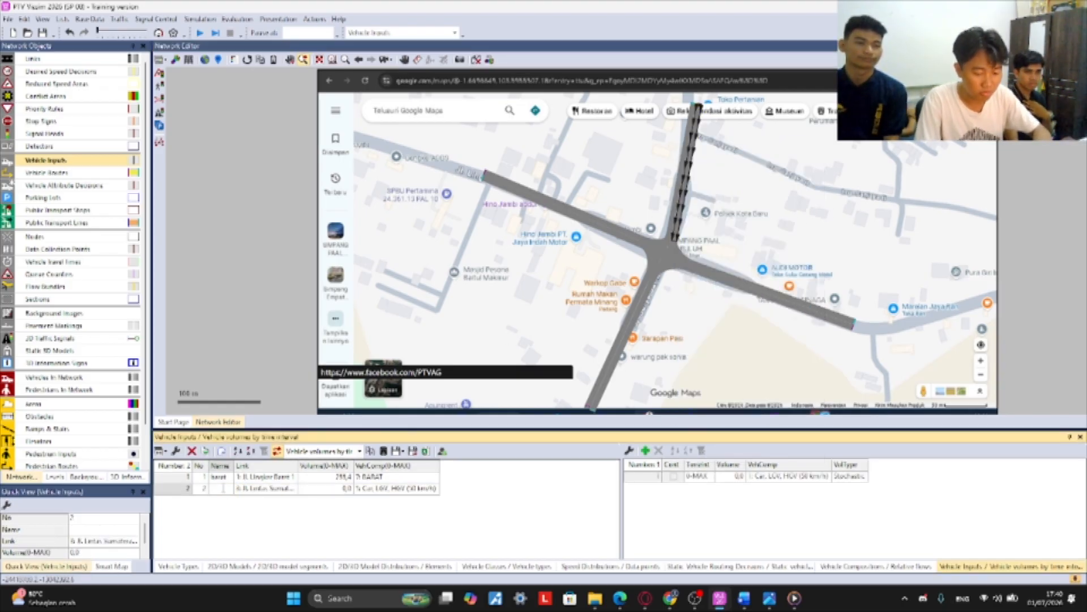
- Look up utara's total in the Word volume table, then set its volume to 616,8 and its vehicle composition to 8: UTARA
left_click(345, 488)
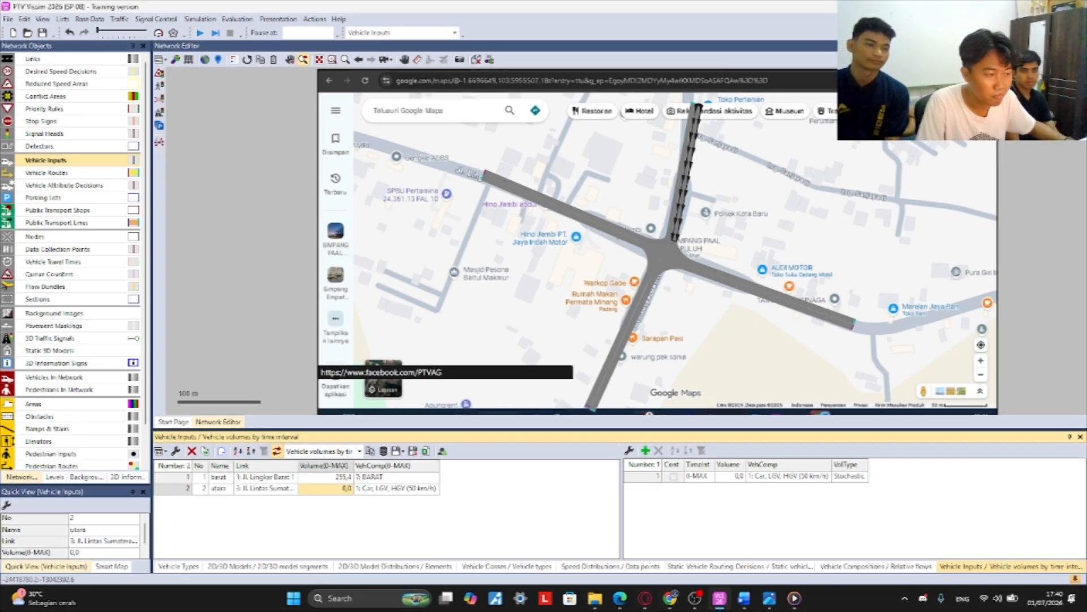
left_click(744, 598)
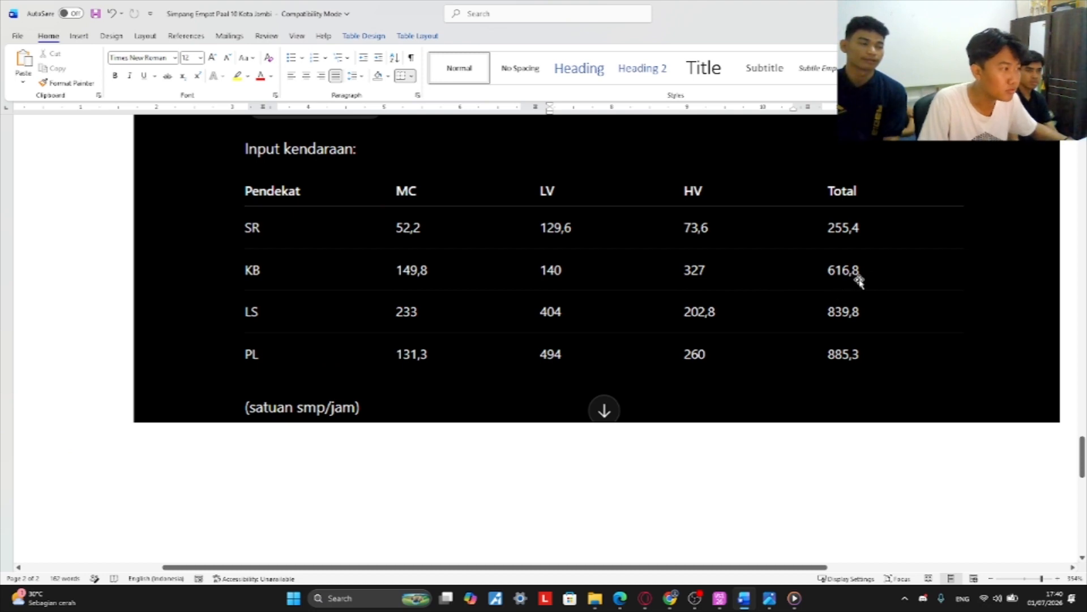
key("alt+Tab")
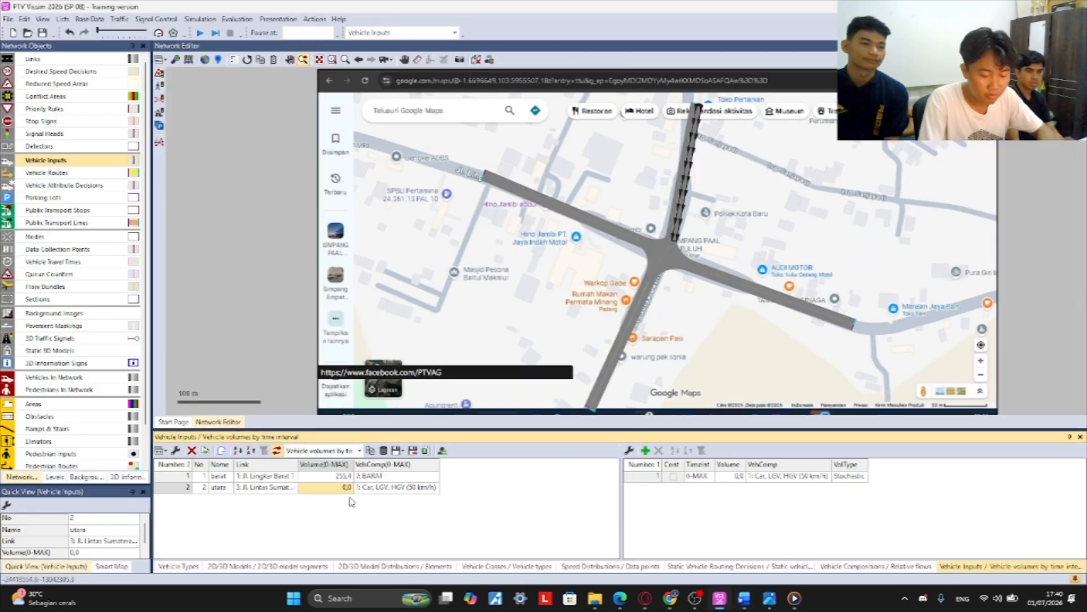
type("616")
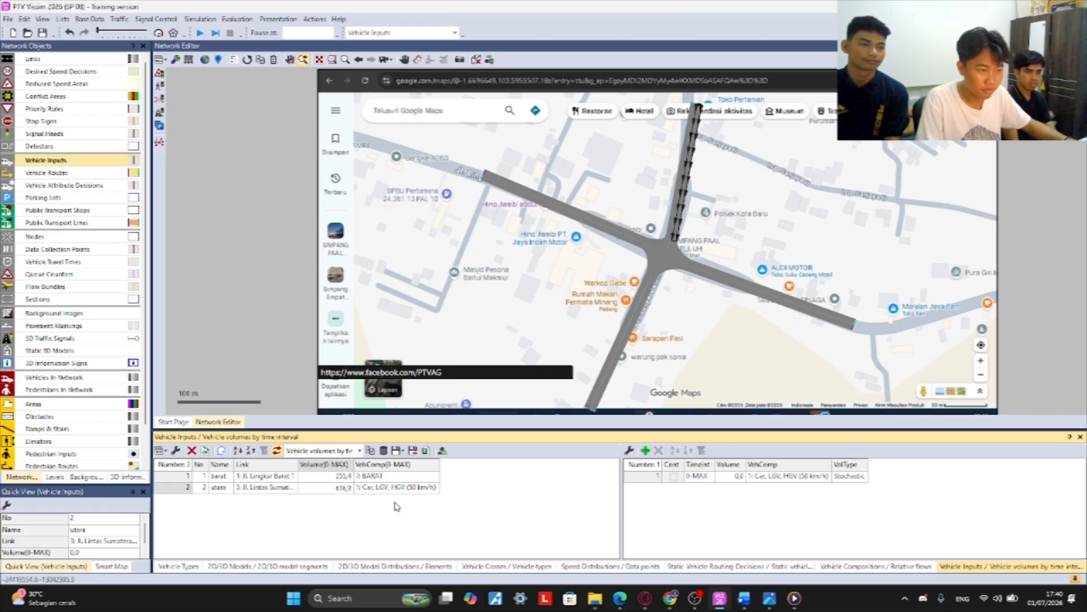
left_click(436, 488)
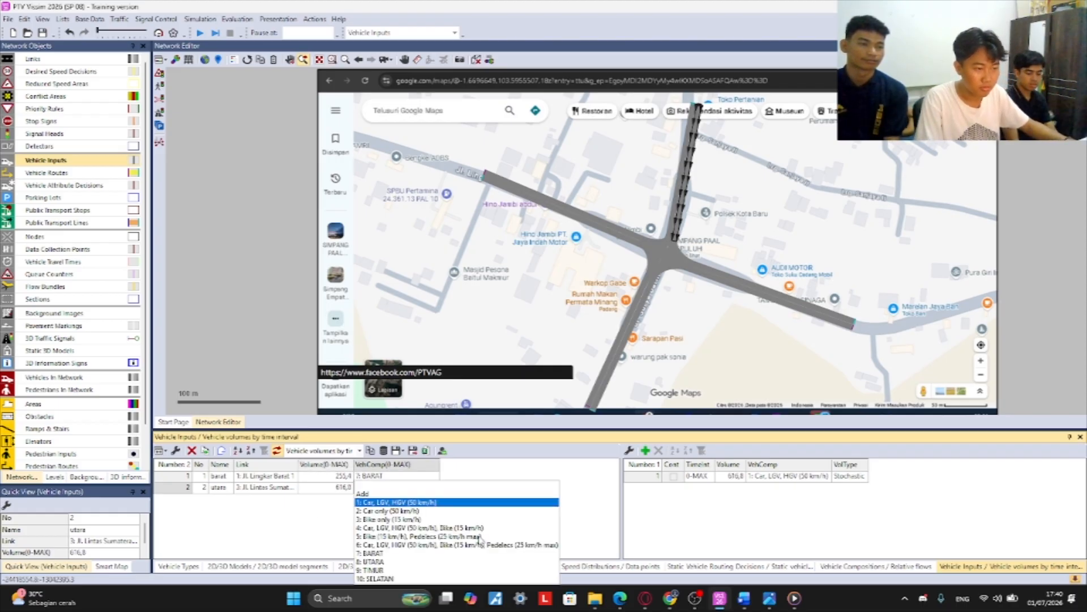
left_click(382, 562)
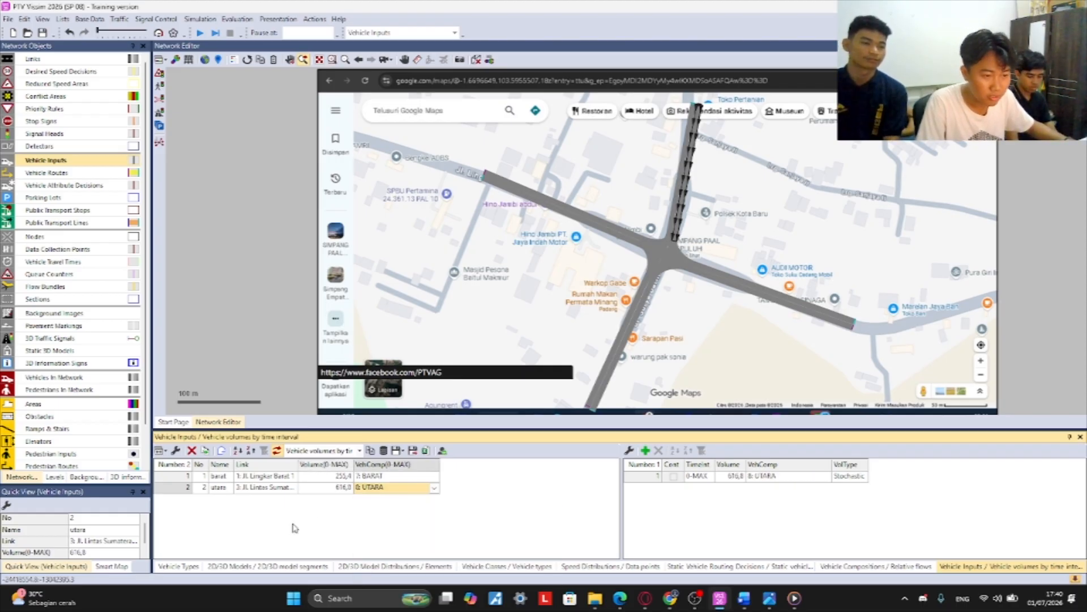
- Add a vehicle input on the eastern link Jl. Lingkar Selatan and name it timur
right_click(738, 281)
left_click(800, 283)
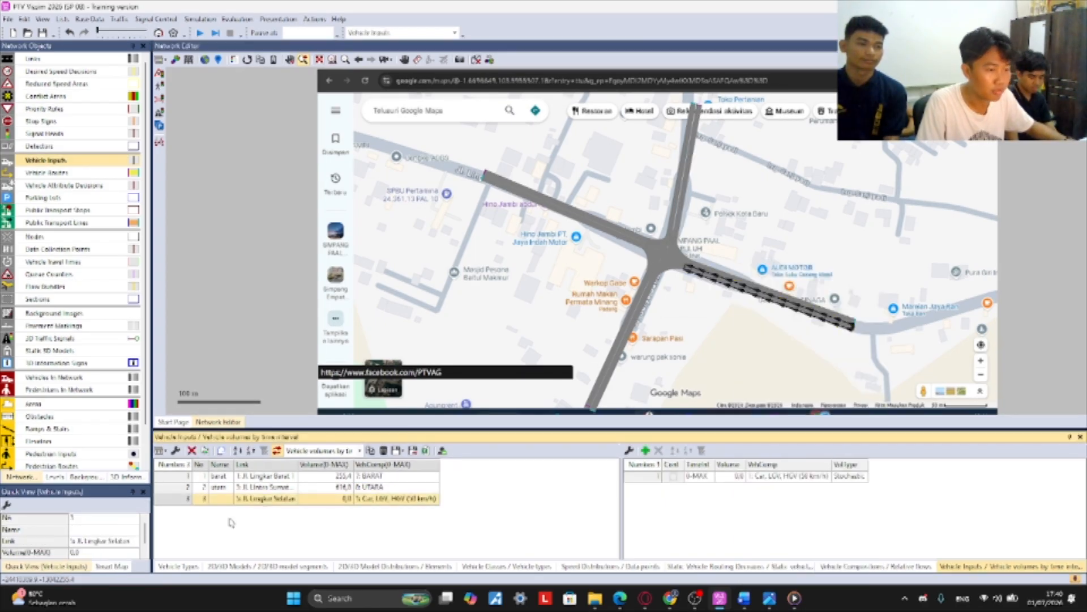
left_click(225, 499)
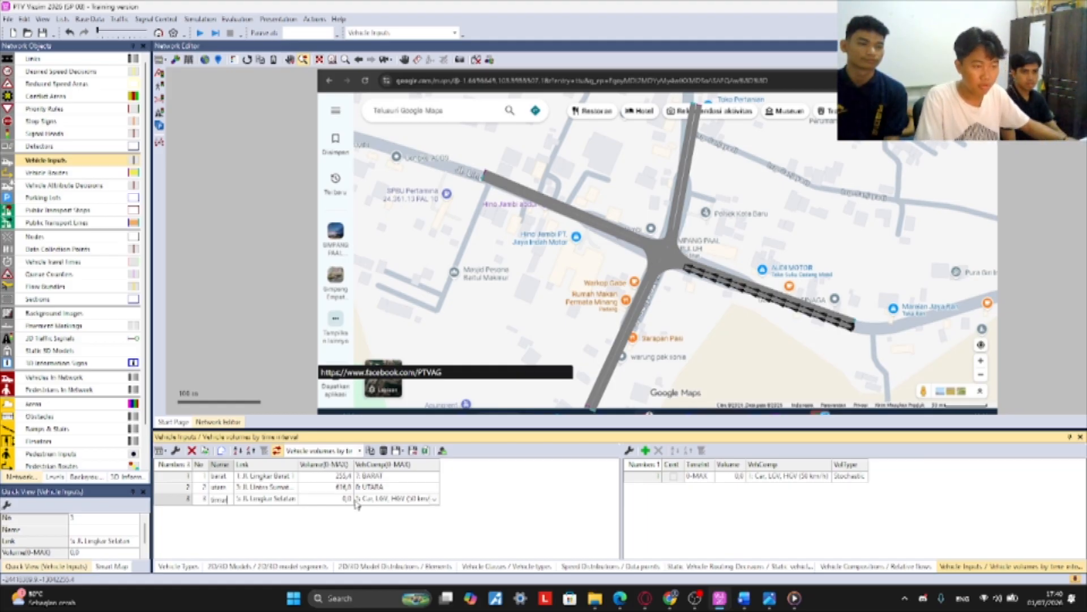
- Look up timur's total in the Word volume table, then set its volume to 839,8 and its vehicle composition to 9: TIMUR
key("alt+Tab")
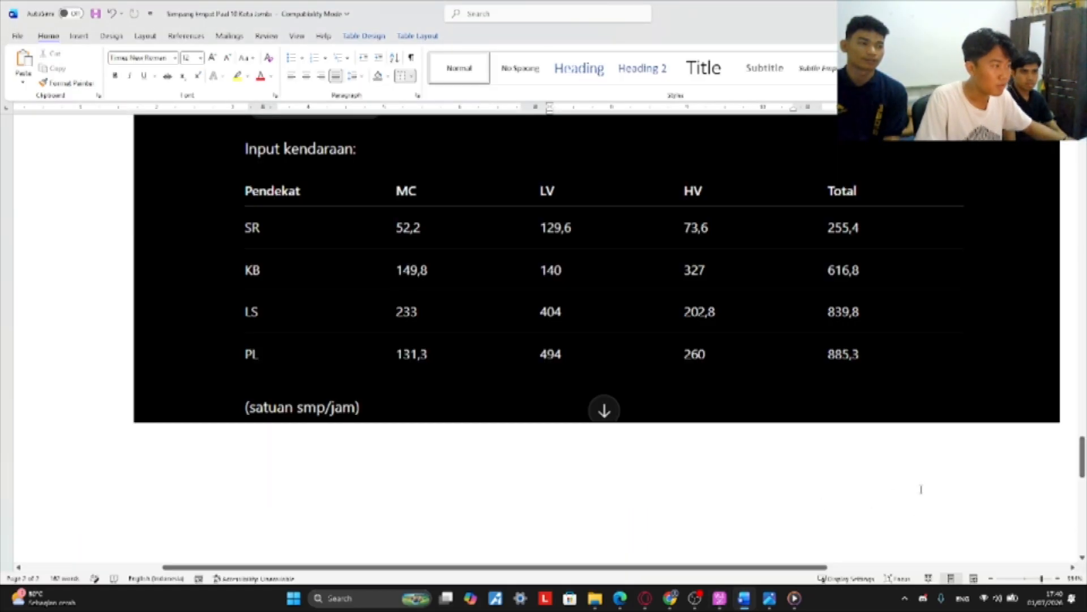
key("alt+Tab")
double_click(349, 500)
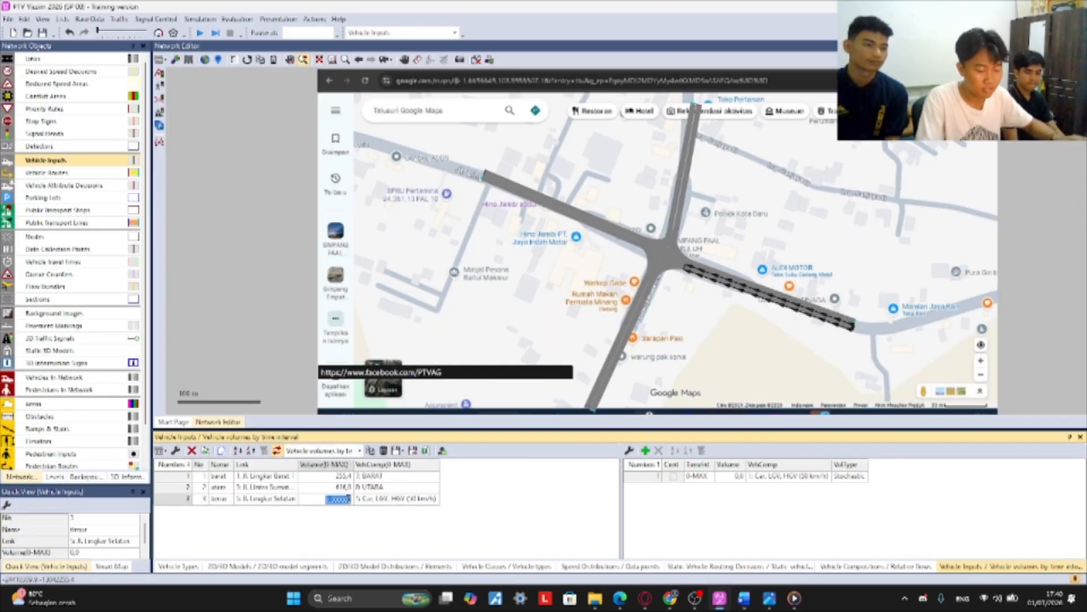
type("9,")
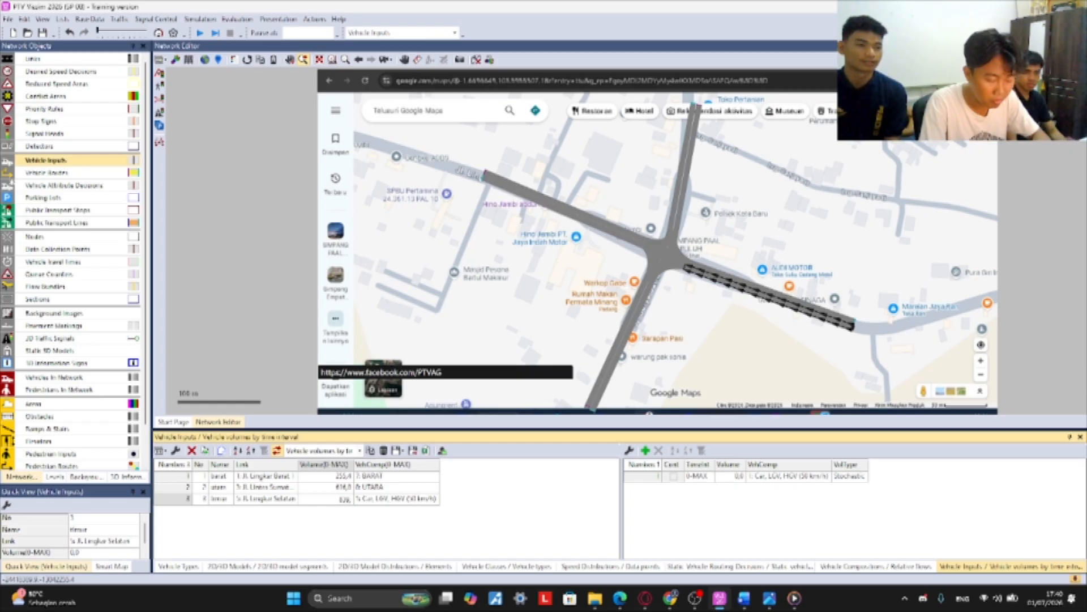
key("alt+Tab")
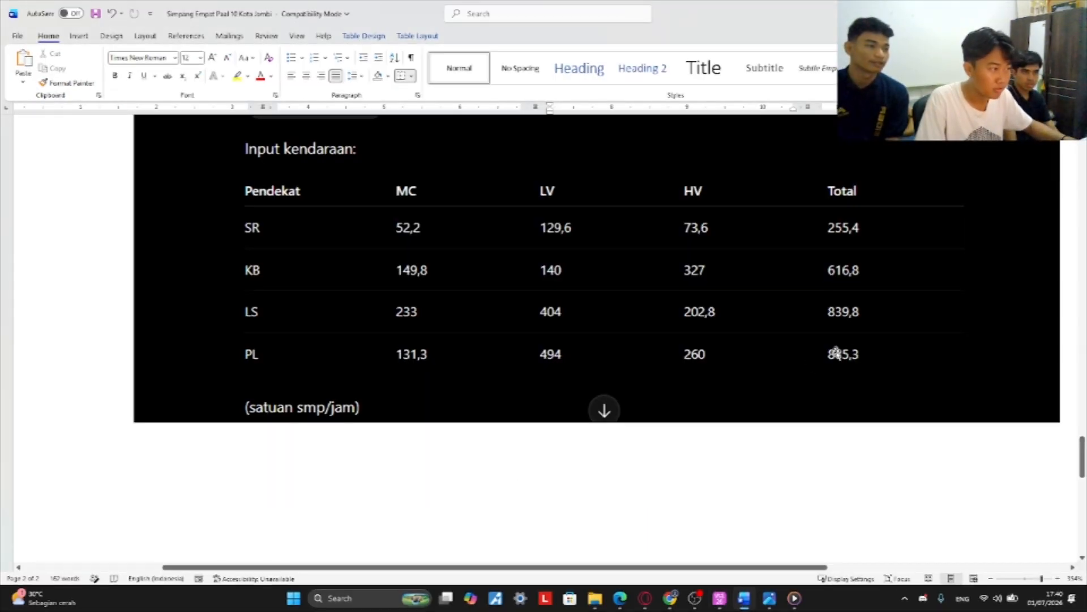
key("alt+Tab")
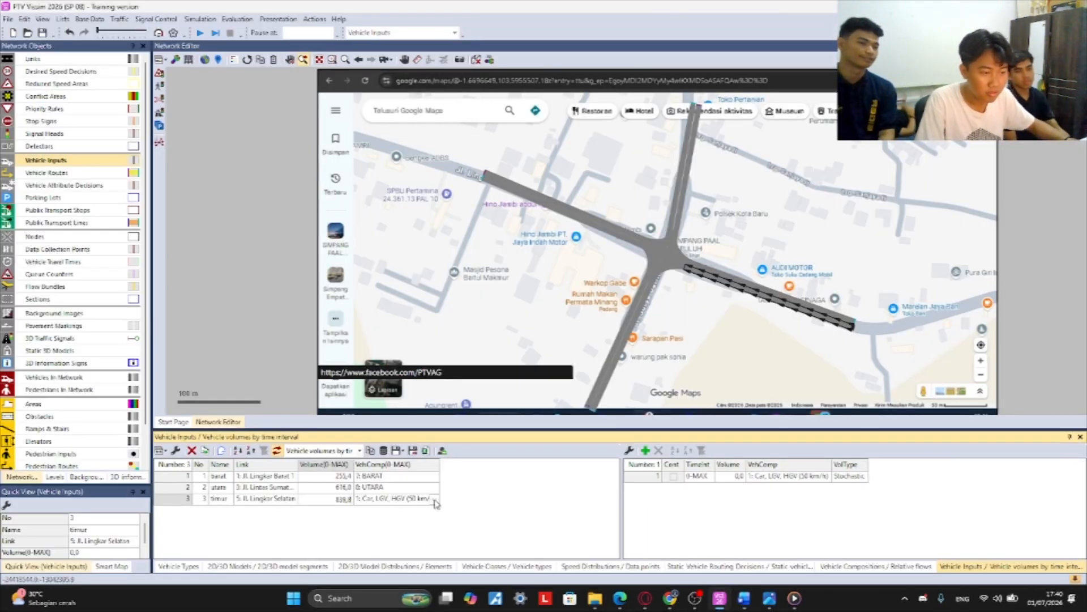
left_click(436, 476)
left_click(381, 570)
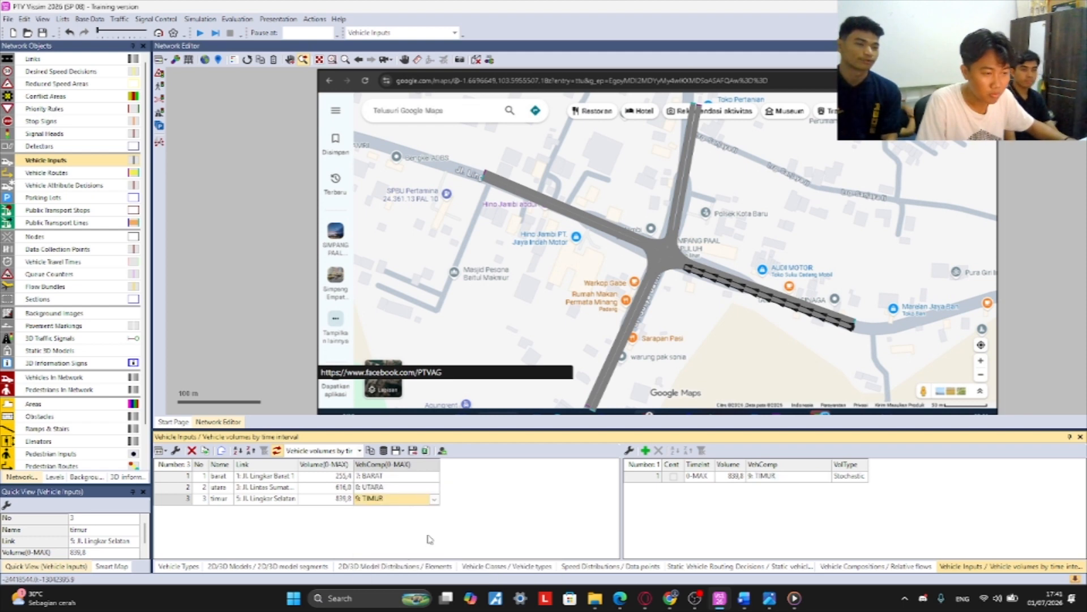
- Add a vehicle input named selatan on the southern Jl. Lintas Sumatera link, with volume 885,3 from the Word table and vehicle composition 10: SELATAN
right_click(623, 331)
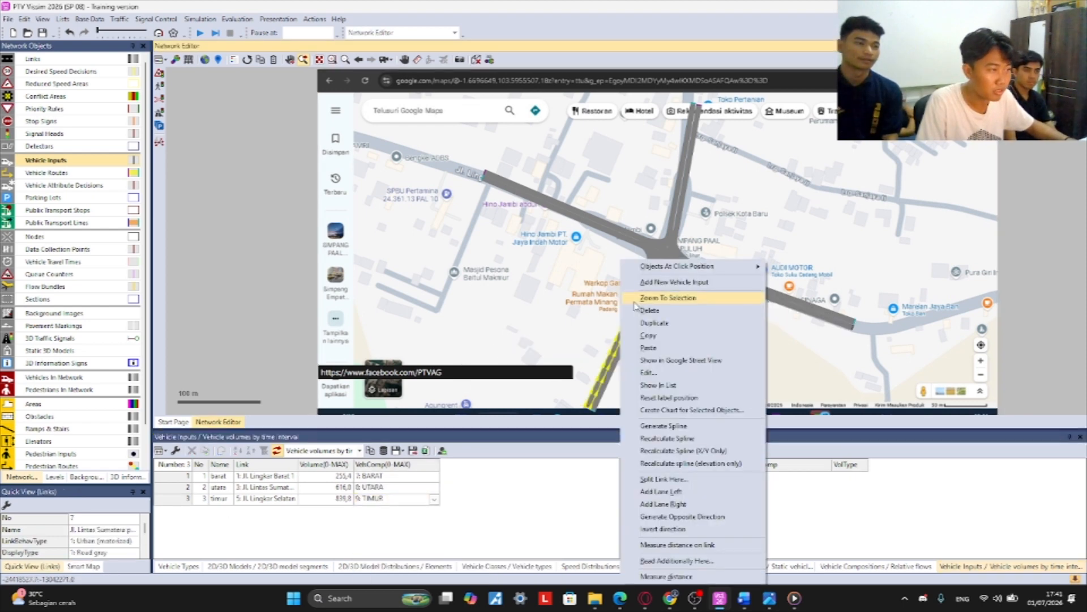
left_click(643, 282)
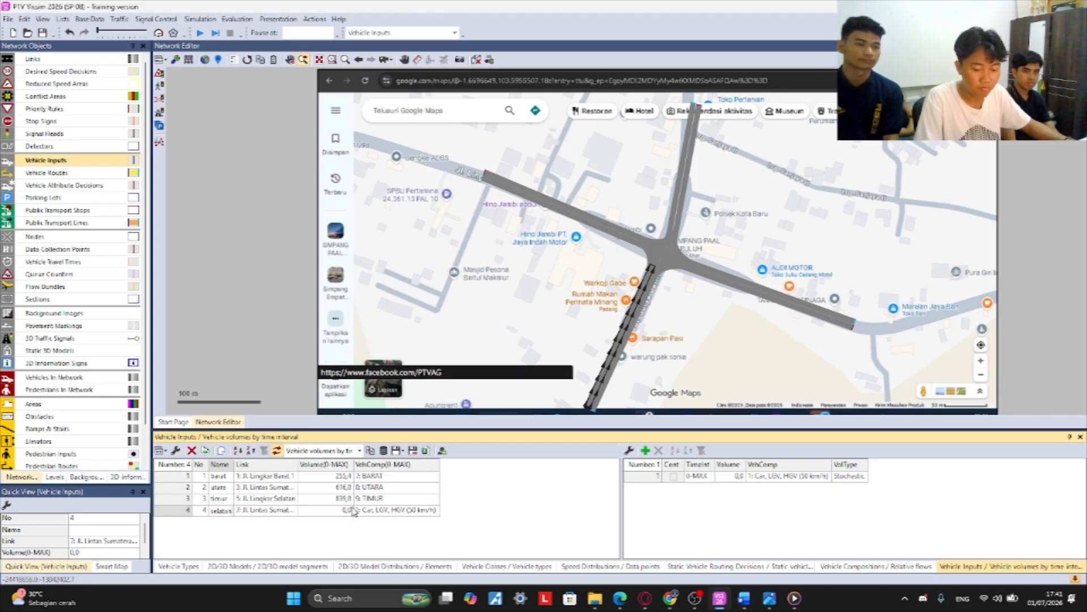
key("alt+Tab")
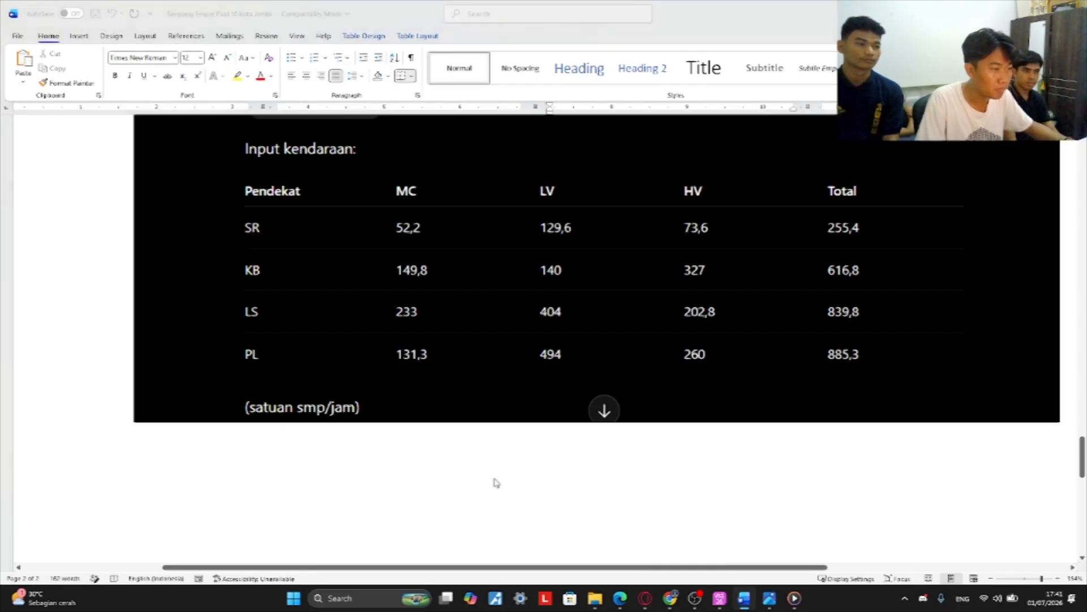
key("alt+Tab")
left_click(347, 511)
left_click(347, 511)
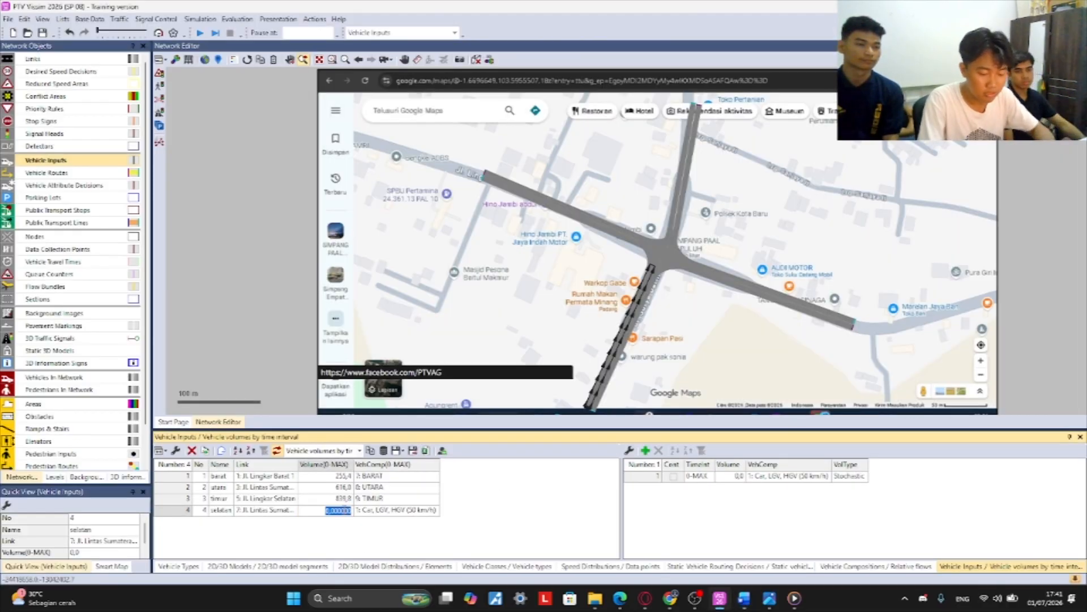
type("885")
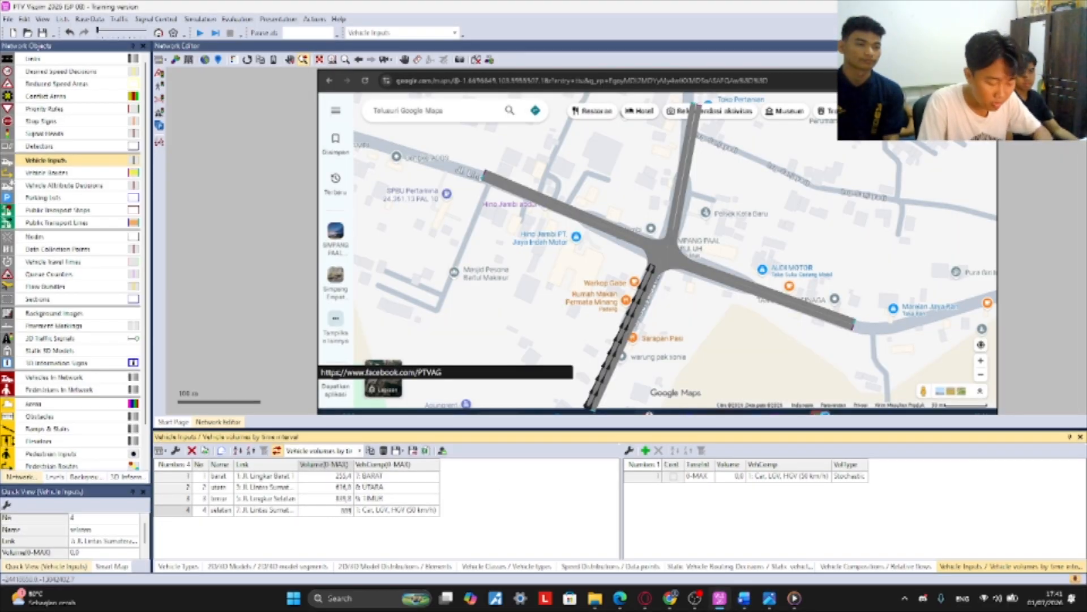
type("05,3")
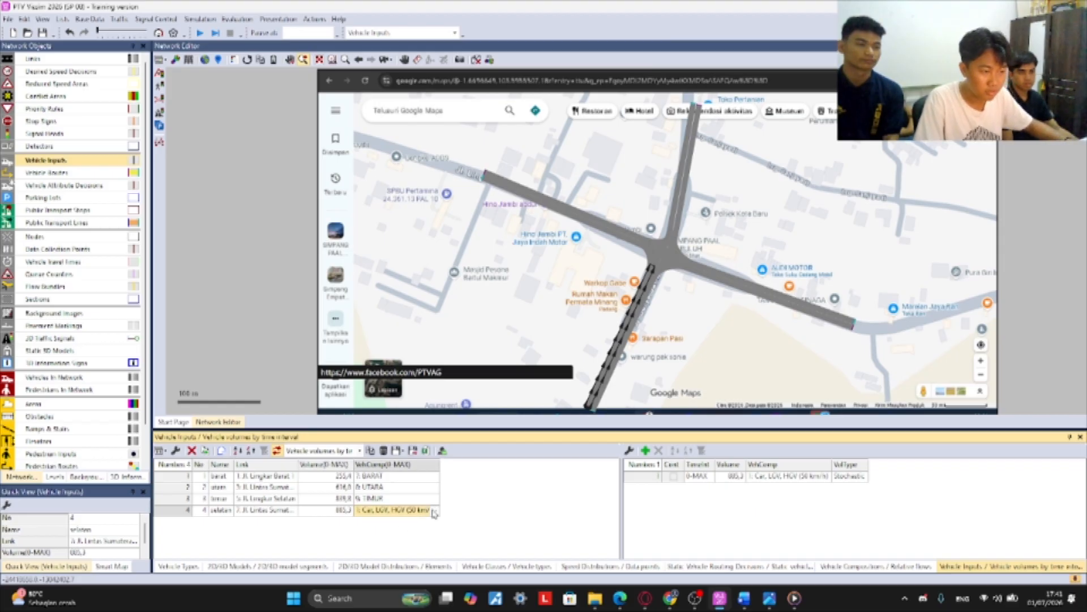
left_click(426, 509)
left_click(436, 512)
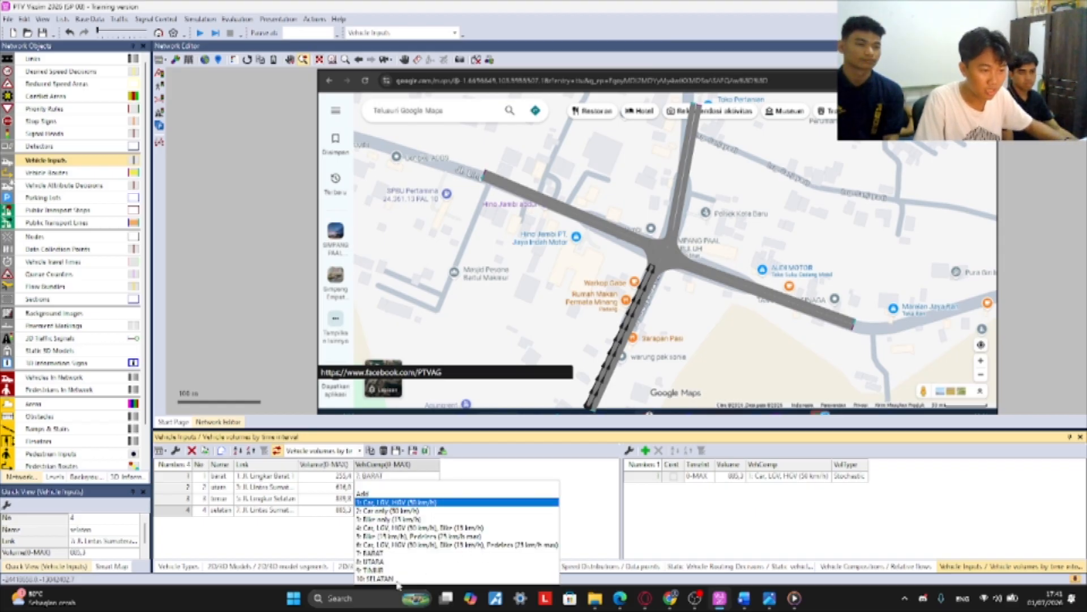
left_click(400, 578)
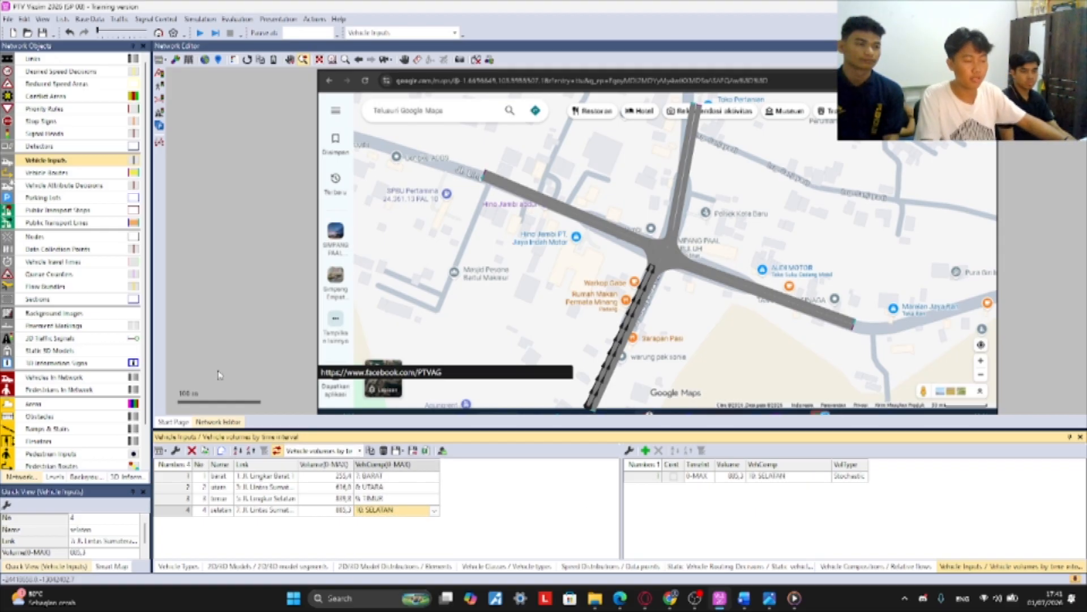
left_click(225, 266)
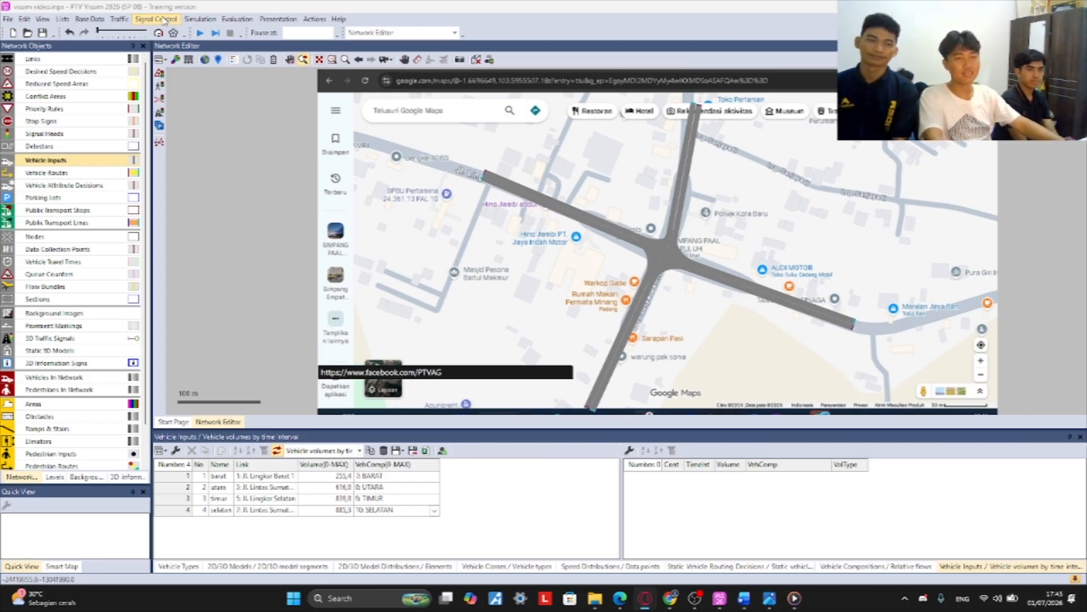
- Open the signal controllers list and add a new signal controller
left_click(159, 13)
left_click(164, 21)
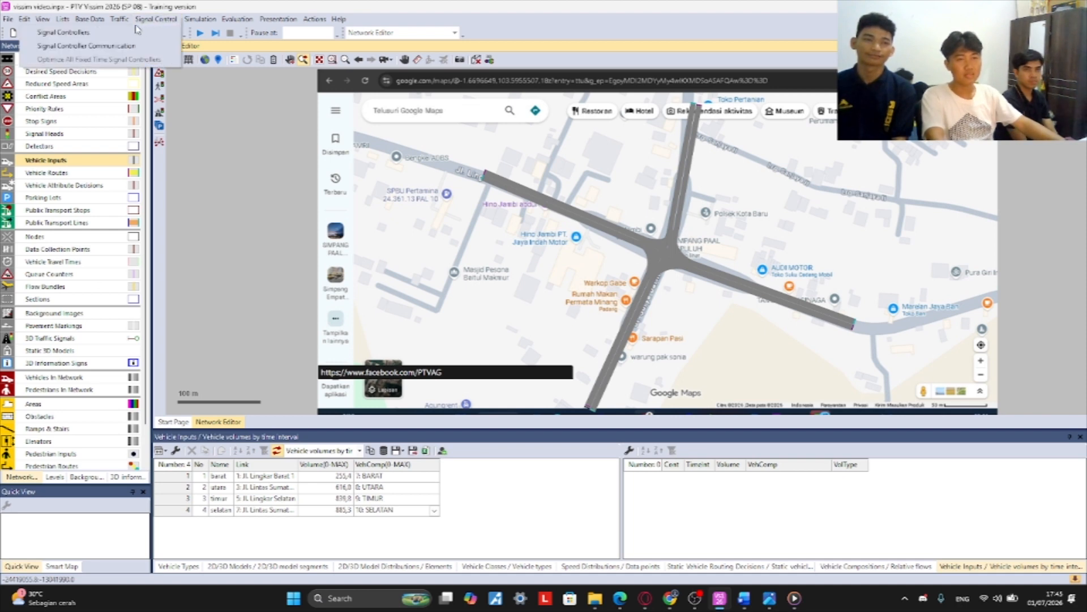
left_click(82, 35)
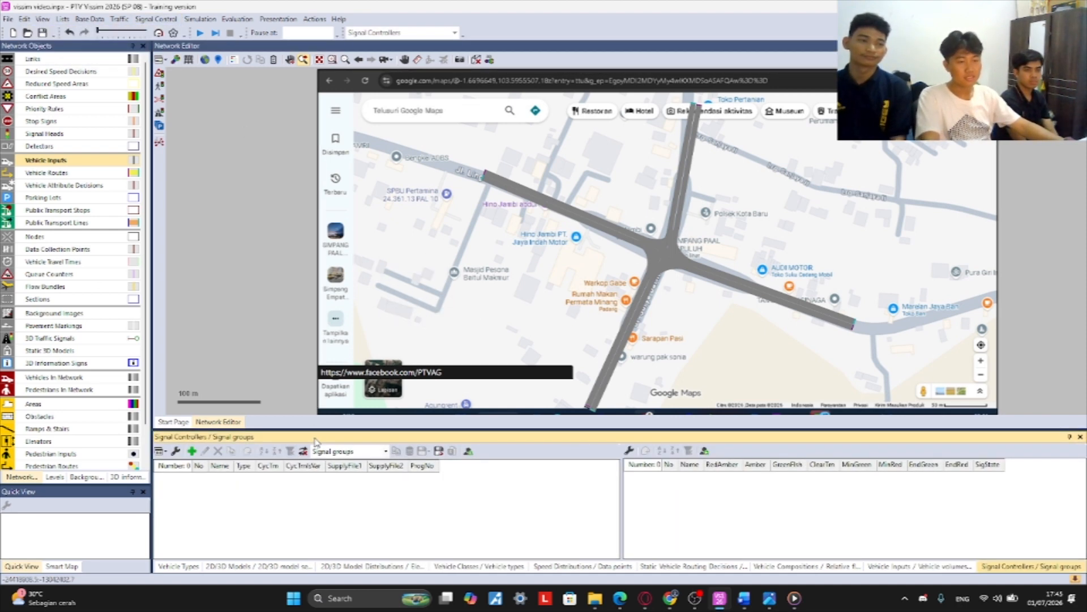
left_click(192, 451)
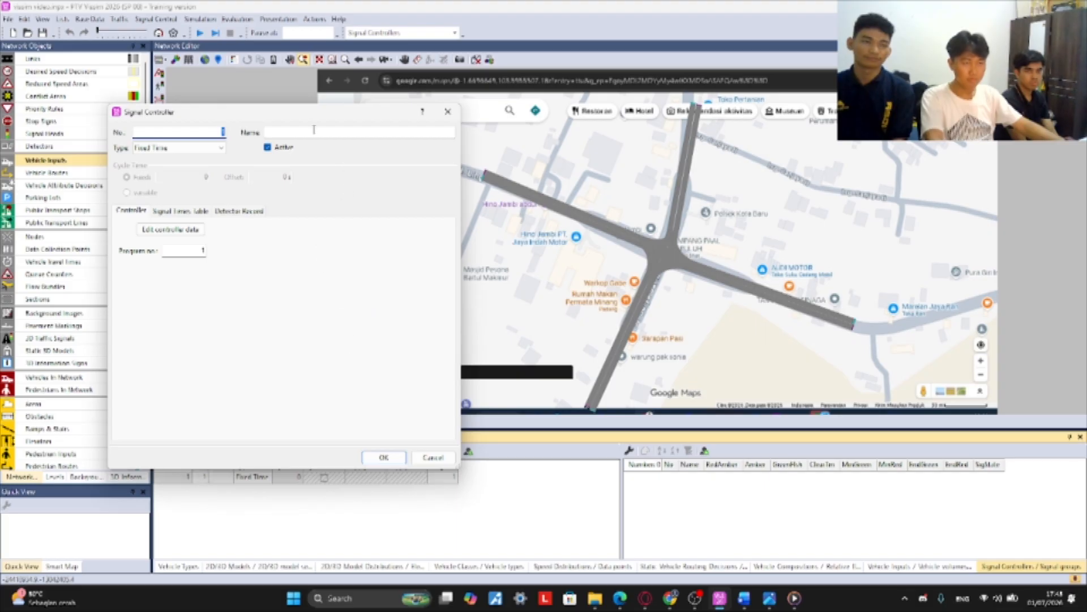
- Name the new fixed-time signal controller Simpang 4 jambi
left_click(310, 130)
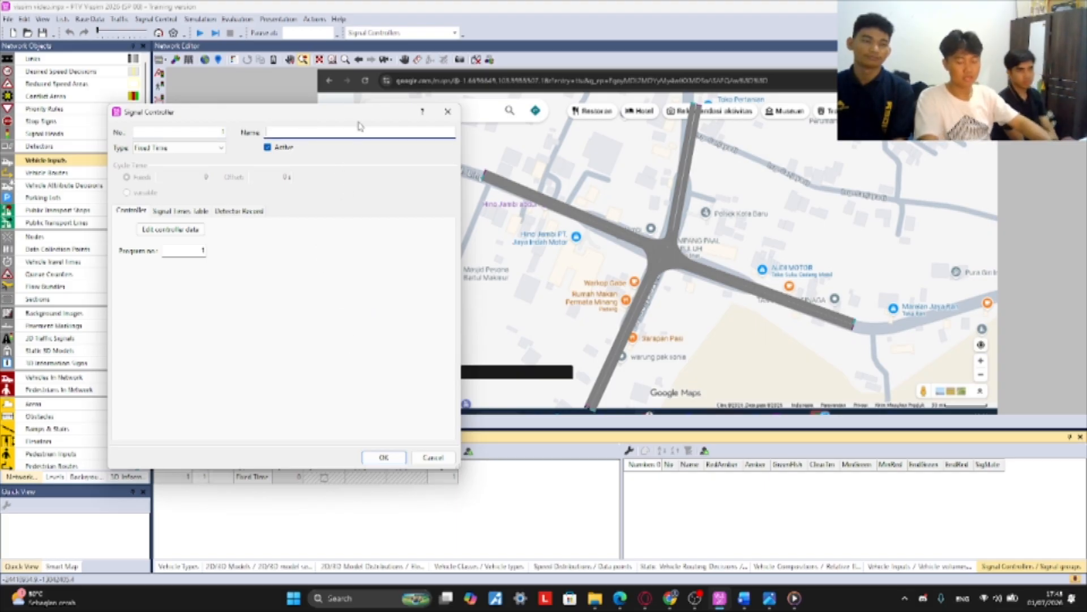
type("V")
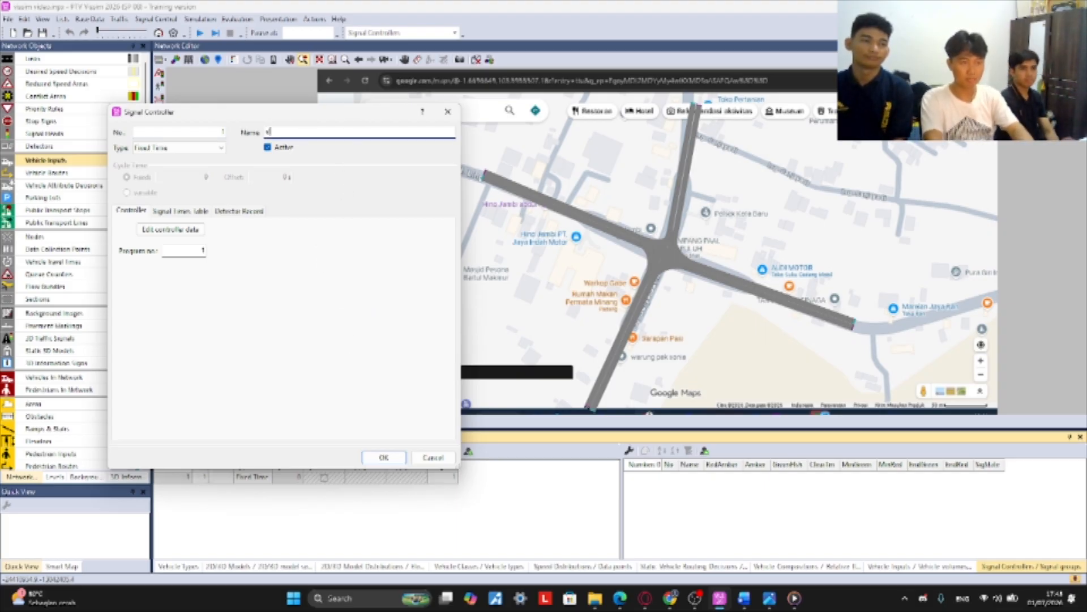
key("BackSpace")
type("S")
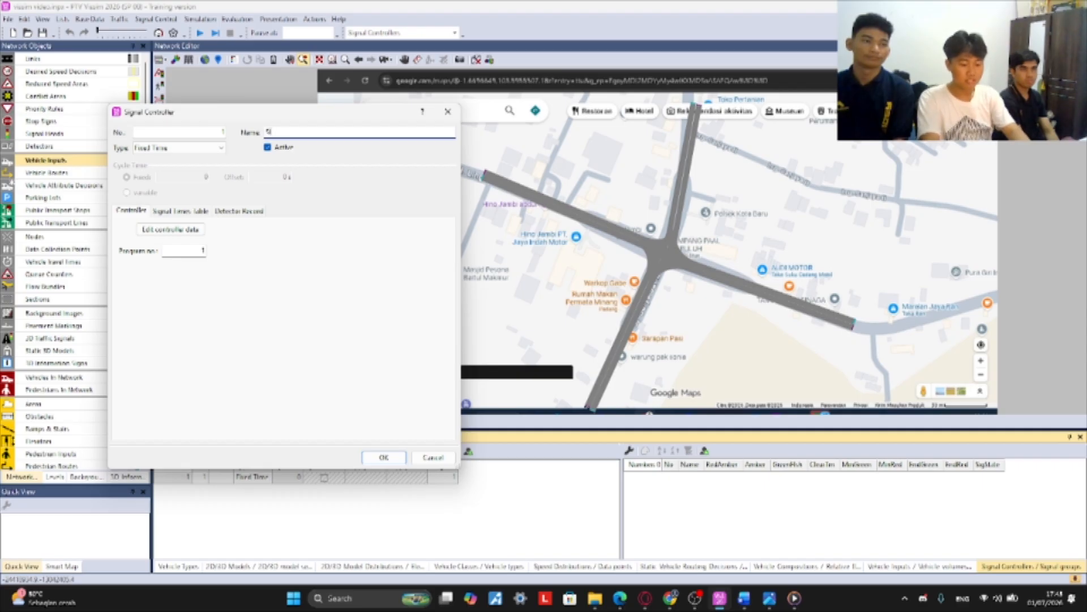
type("impang")
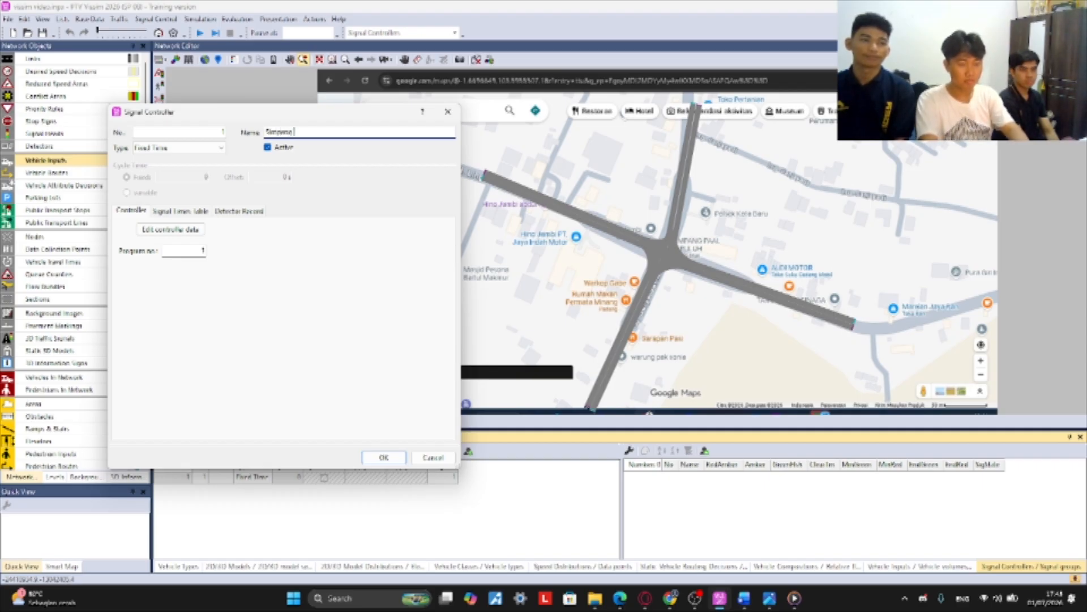
type(" 1")
key("BackSpace")
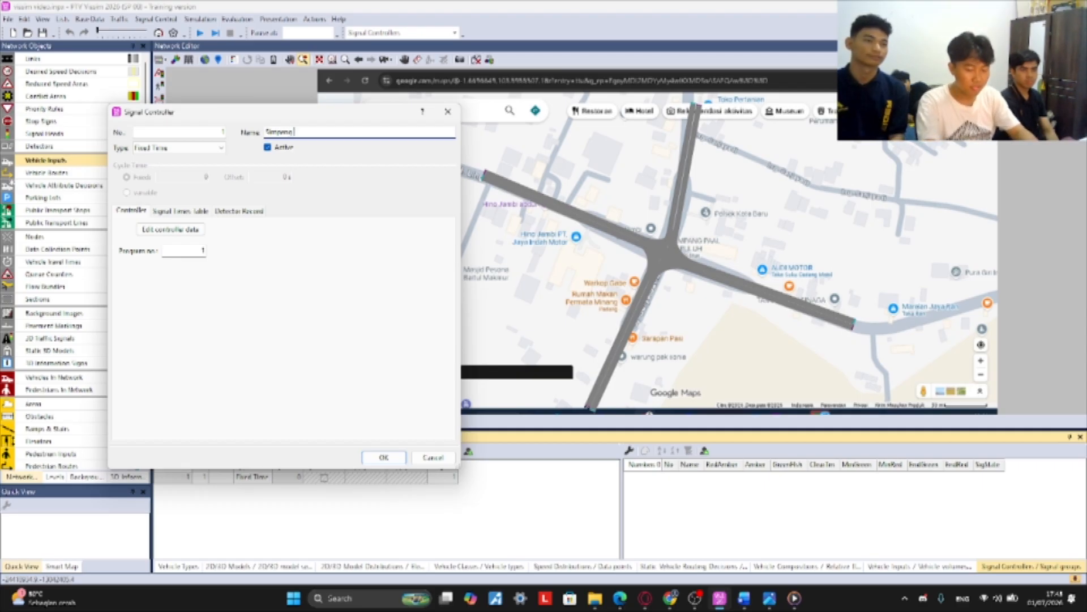
type("4")
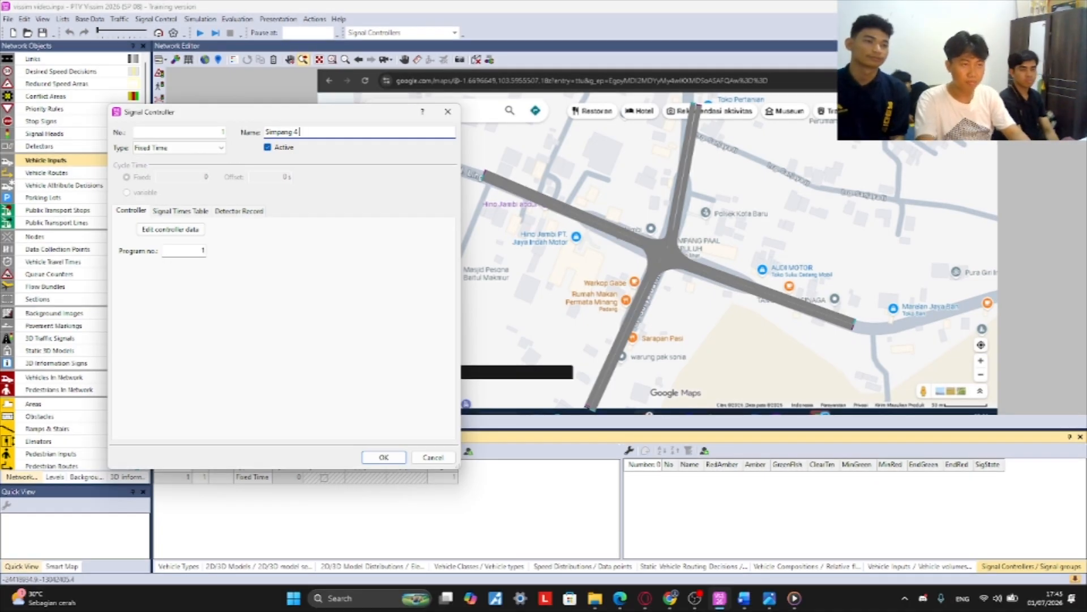
type(" jambi")
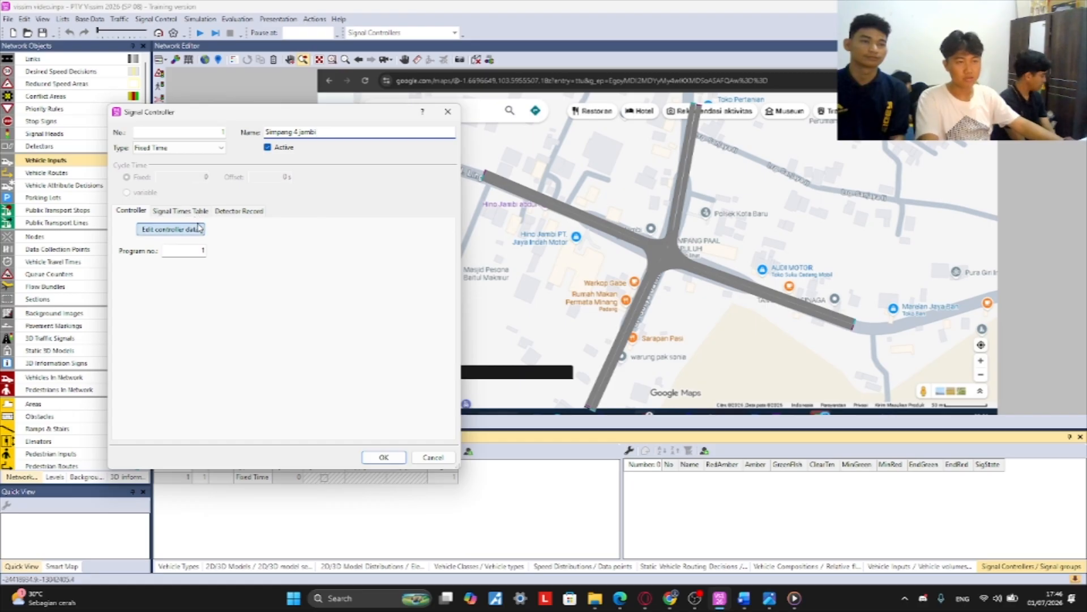
- Open the controller data for editing and add four signal groups to the signal controller
left_click(170, 229)
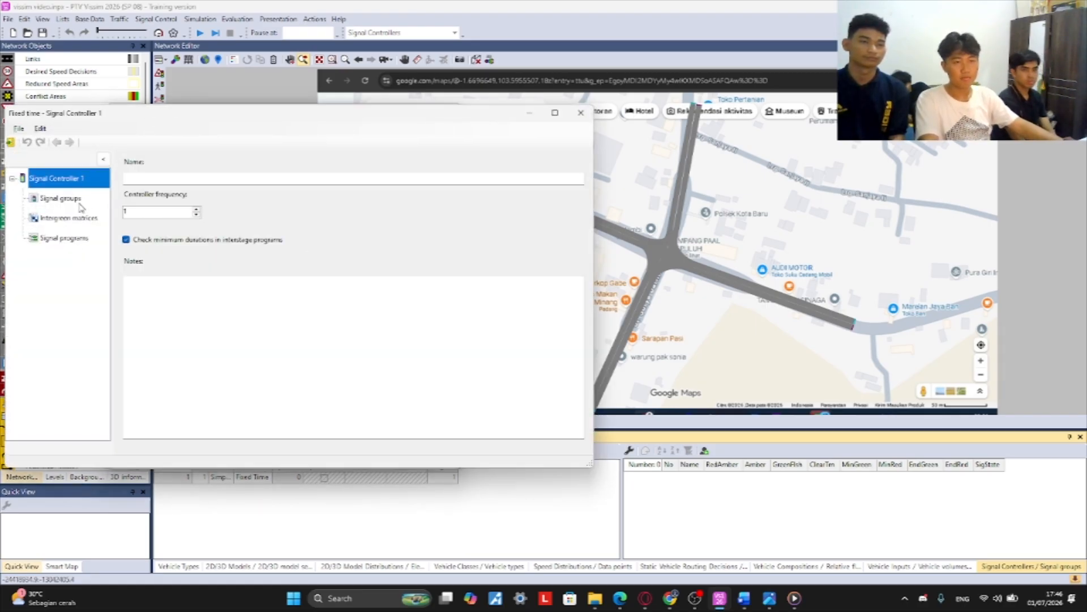
left_click(78, 199)
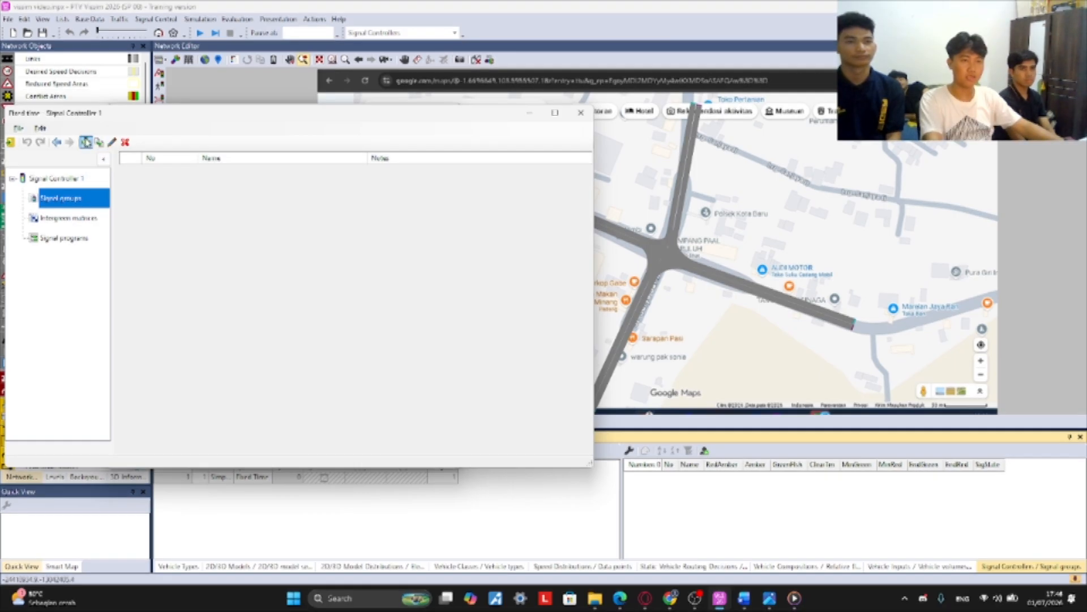
left_click(85, 142)
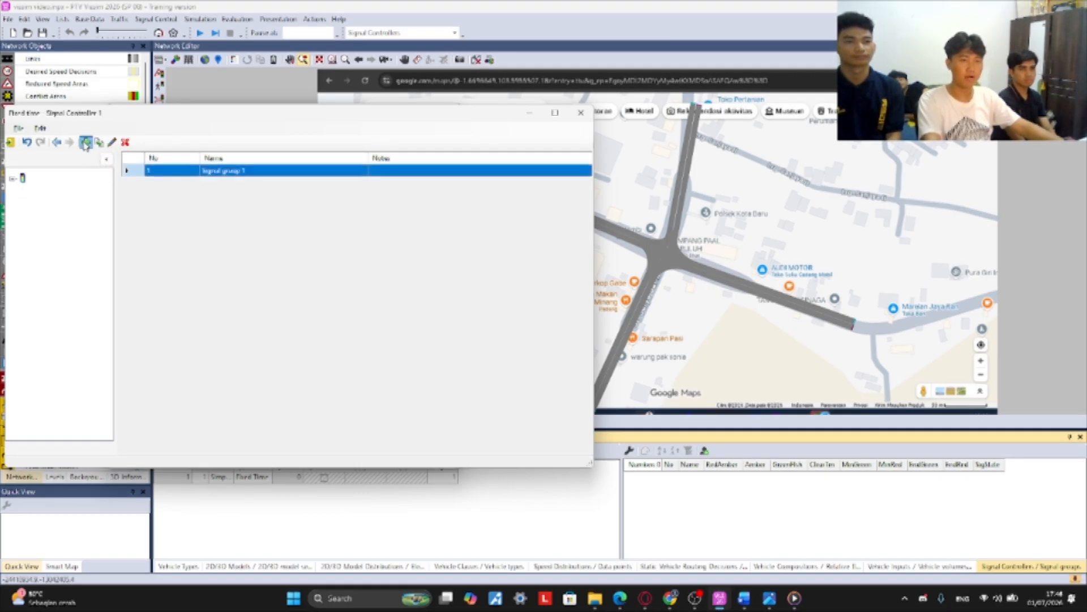
left_click(85, 142)
left_click(85, 142)
left_click(85, 143)
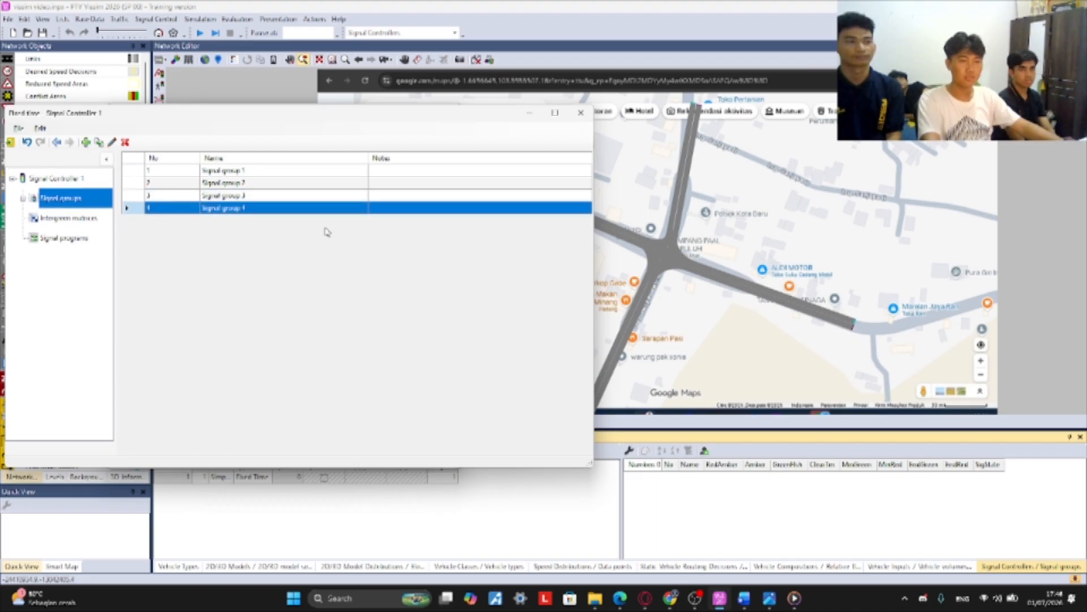
- Rename the first signal group as Barat APILL
left_click(268, 177)
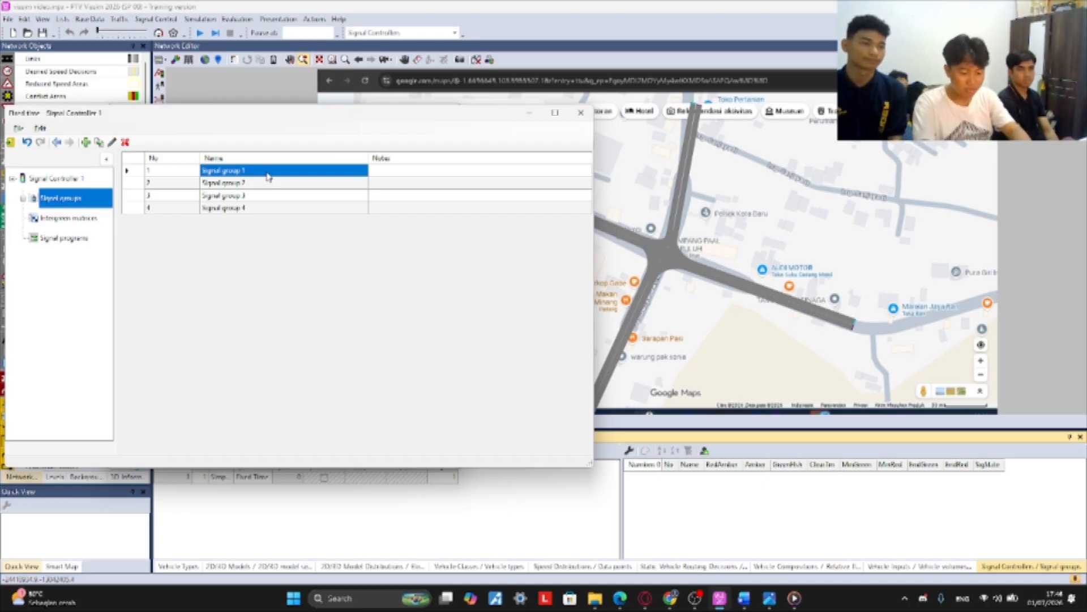
key("BackSpace")
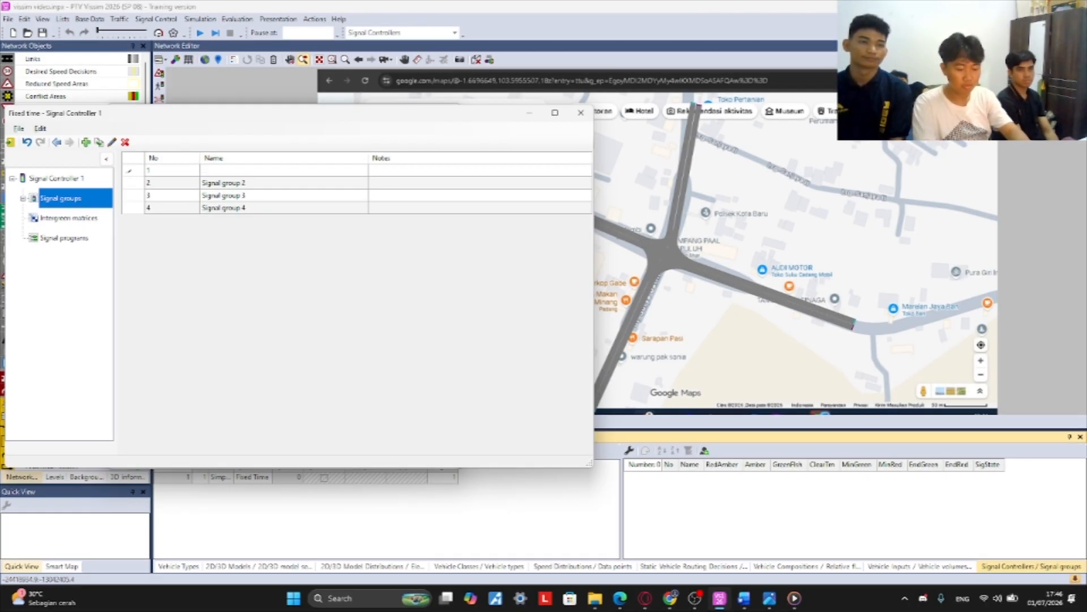
type("Barat Ap")
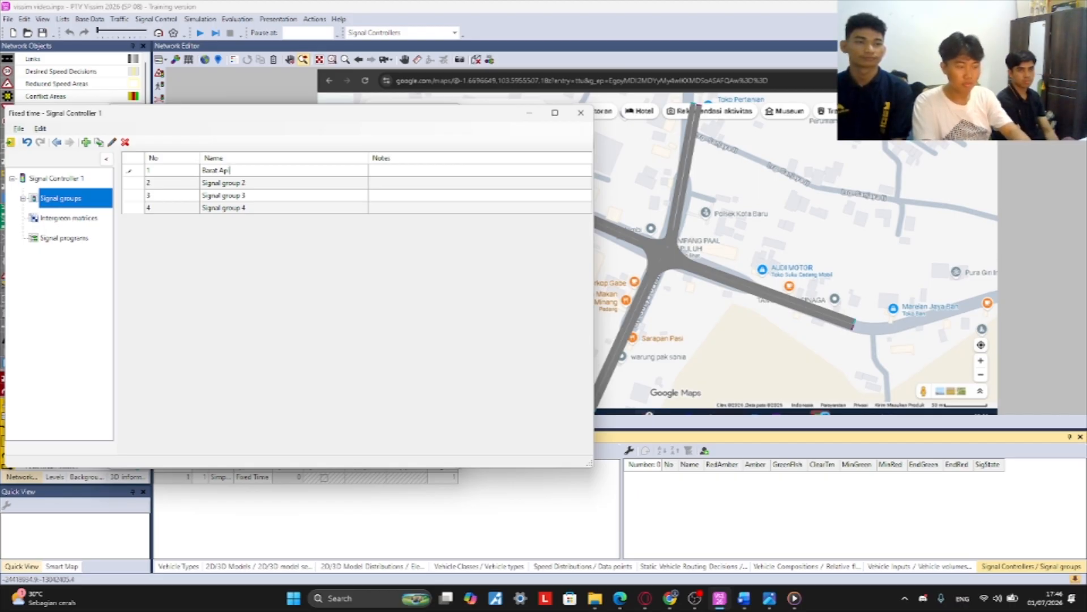
key("BackSpace")
key("BackSpace")
key("BackSpace")
type("A")
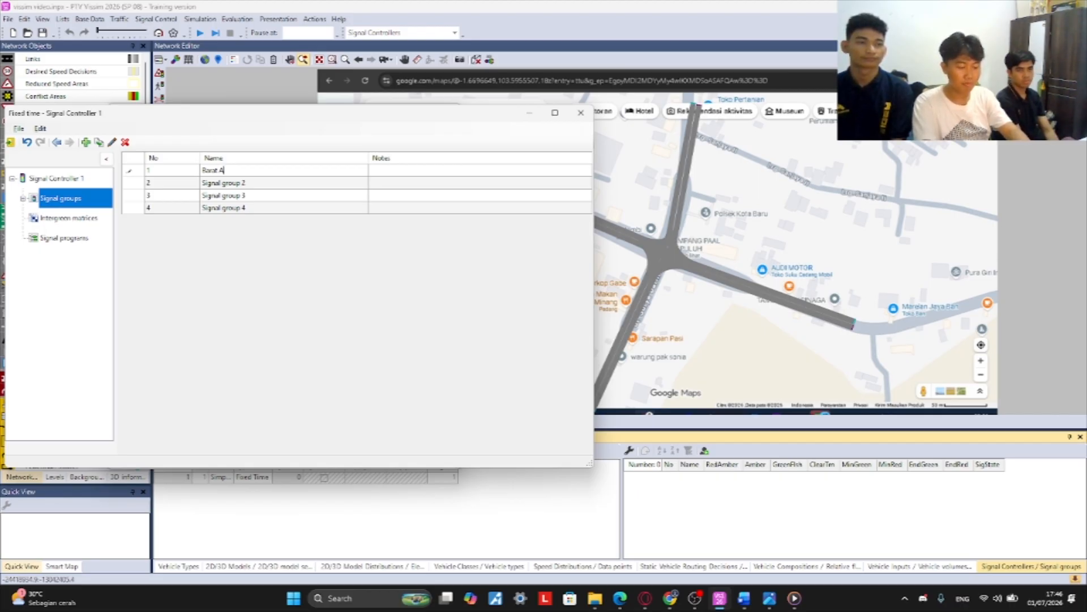
type("PILL")
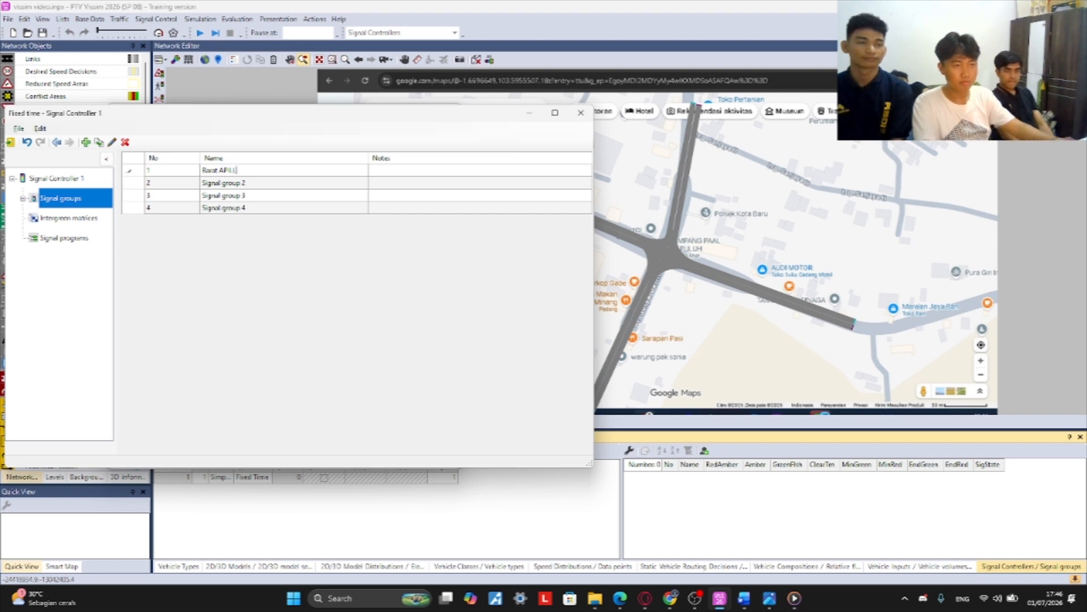
left_click(225, 183)
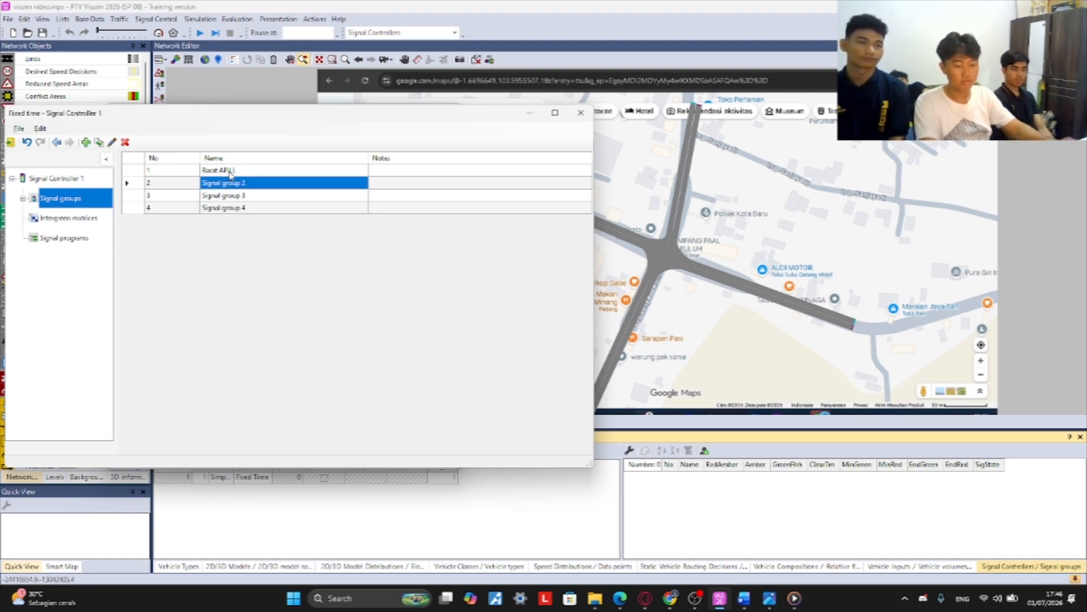
- Rename the second signal group as Utara APILL and the third as Timur APILL
type("Uta")
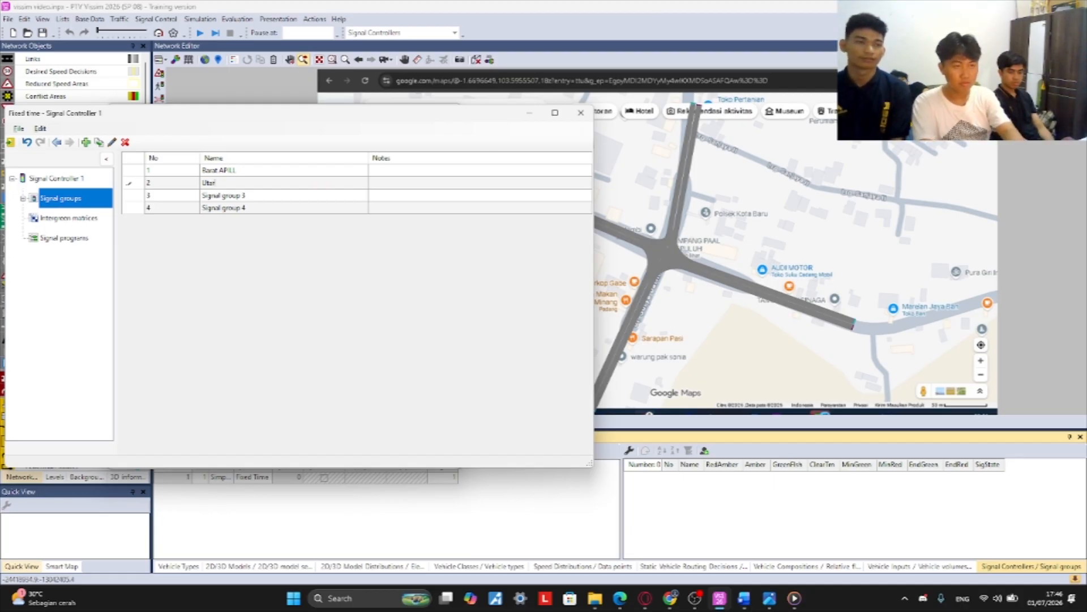
type("ra APILL")
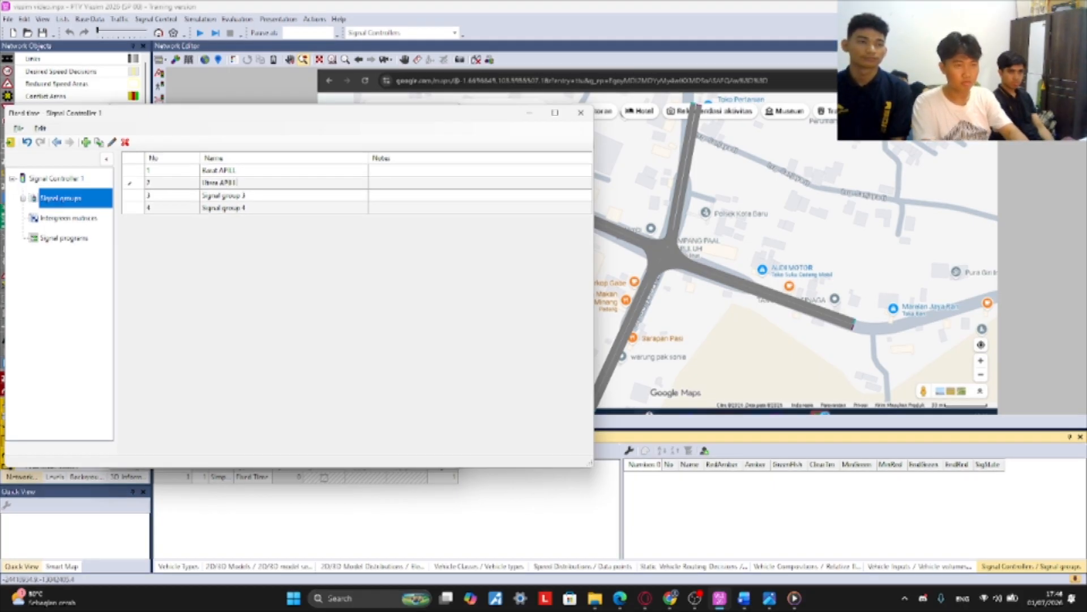
left_click(287, 196)
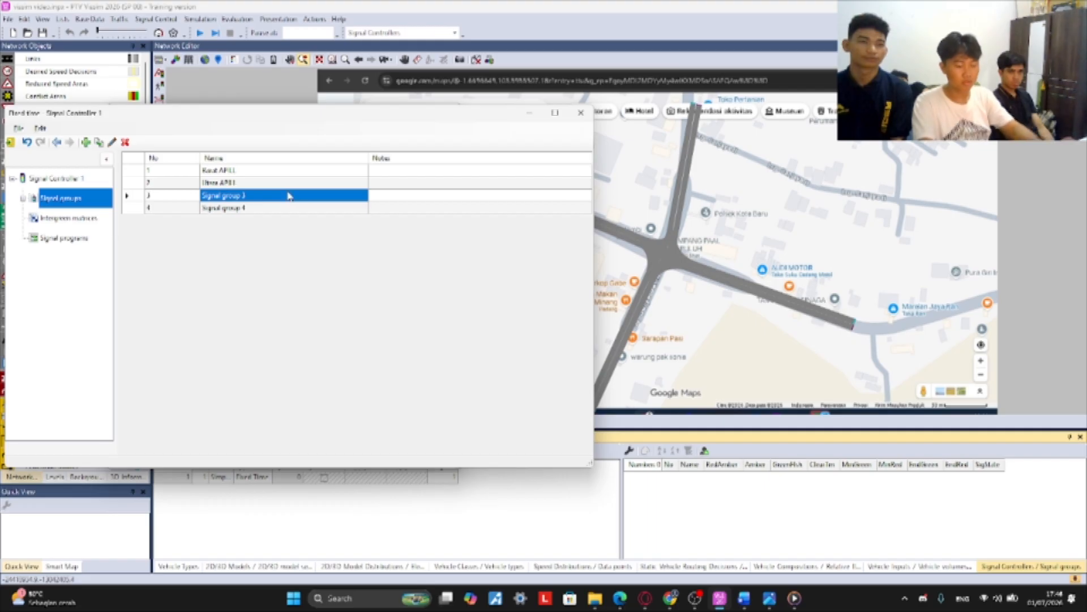
type("Timur")
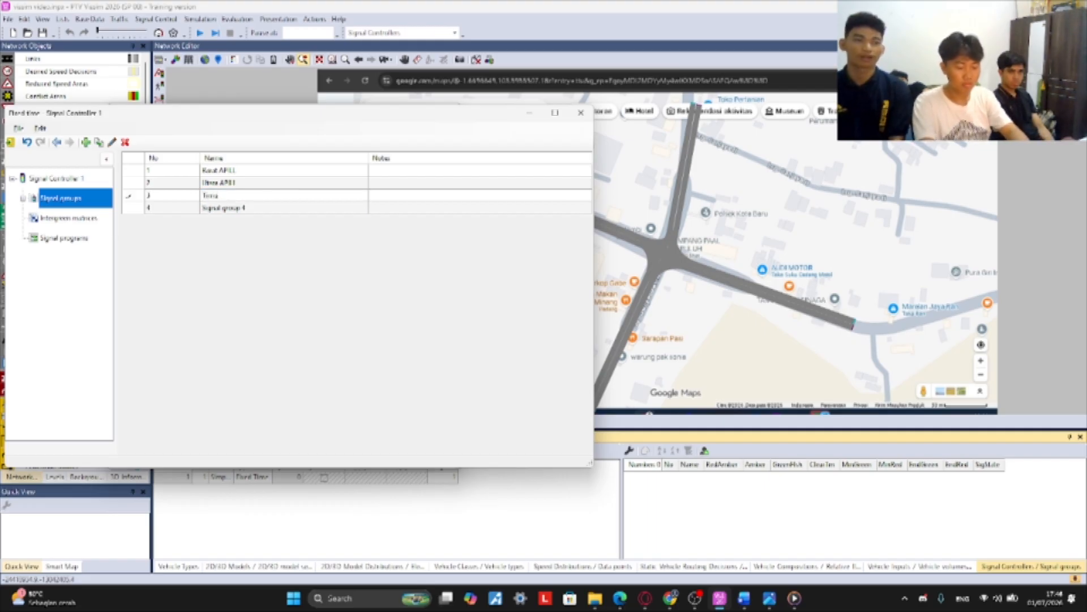
type(" AP")
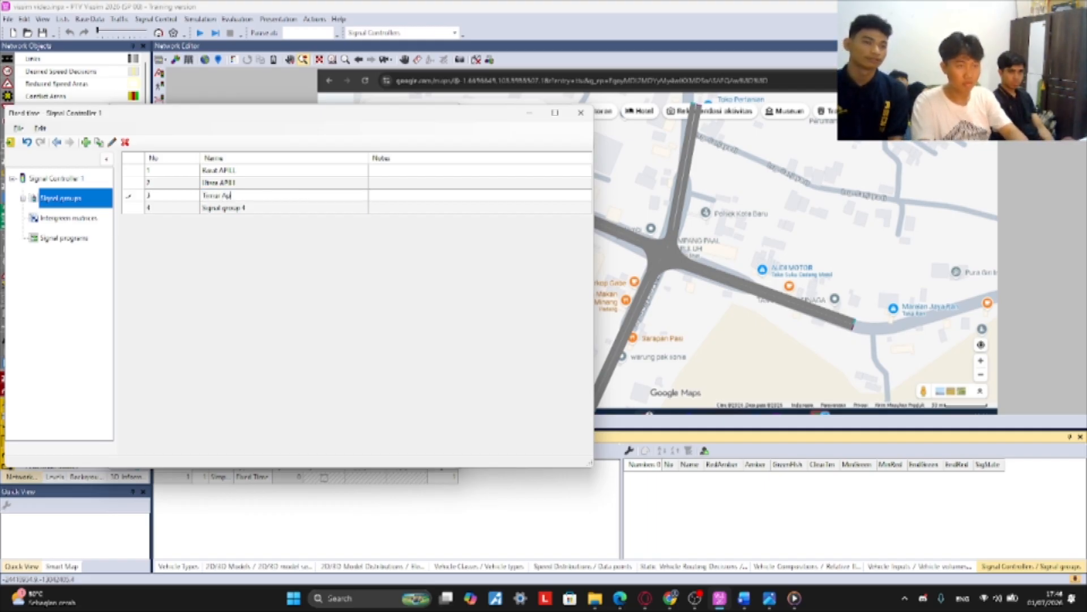
type("ILL")
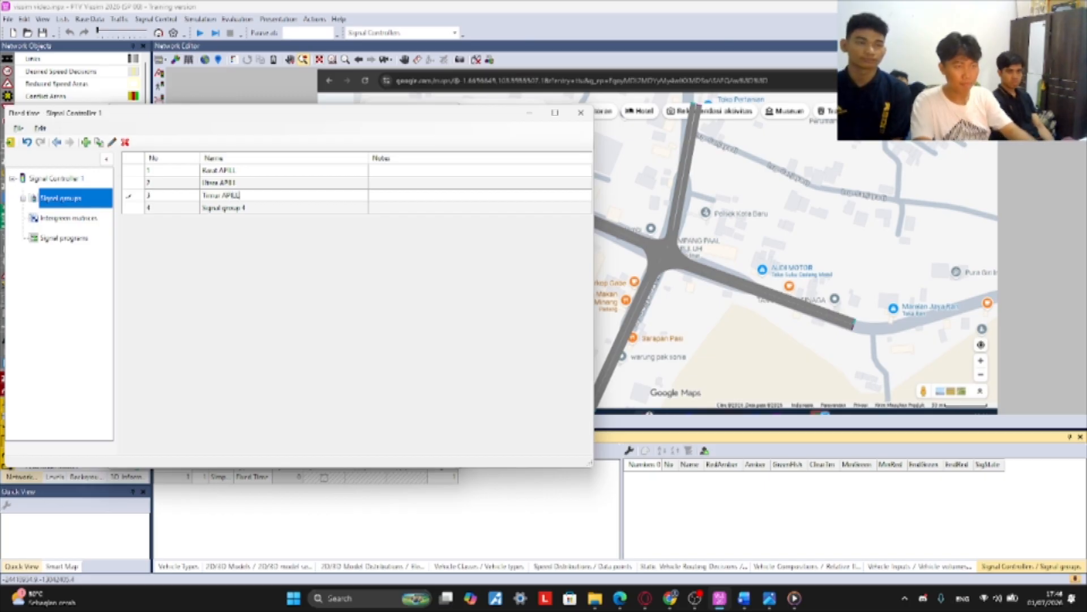
- Rename the fourth signal group as Selatan APILL
left_click(282, 212)
type("S")
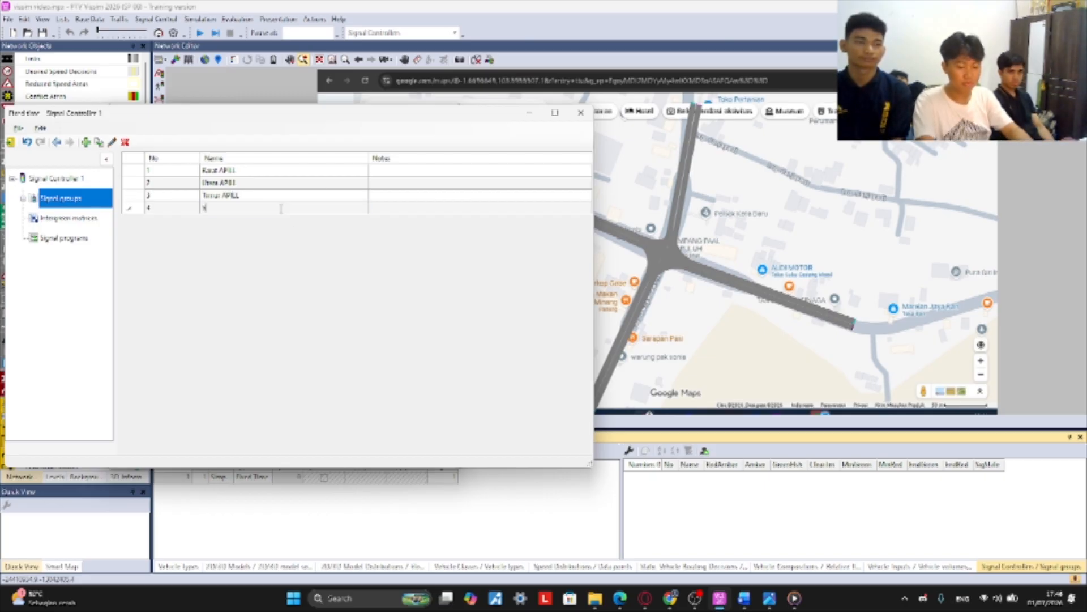
type("elatan")
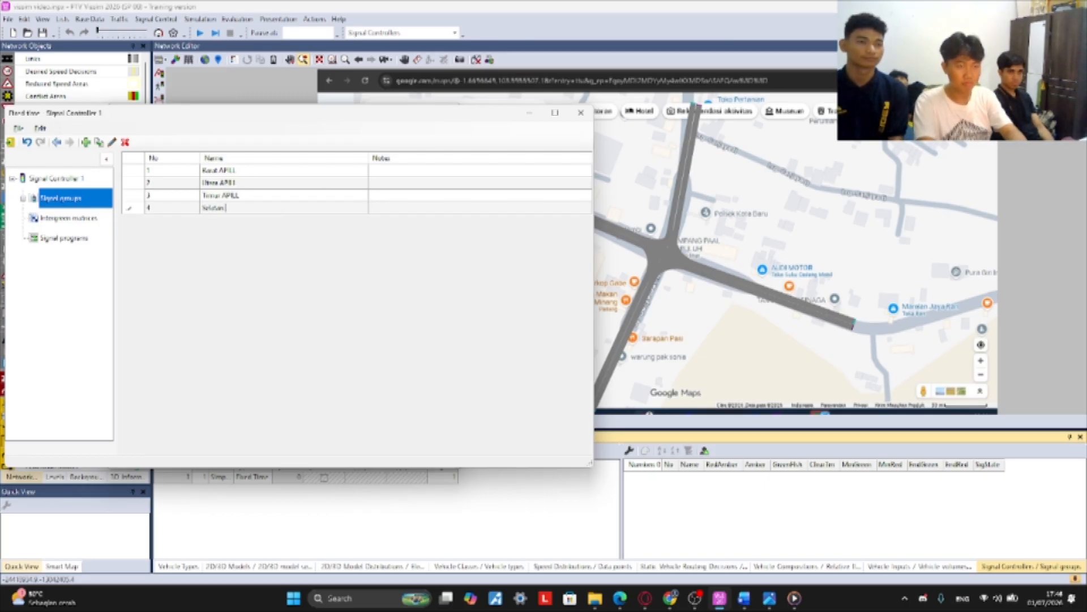
type(" AP")
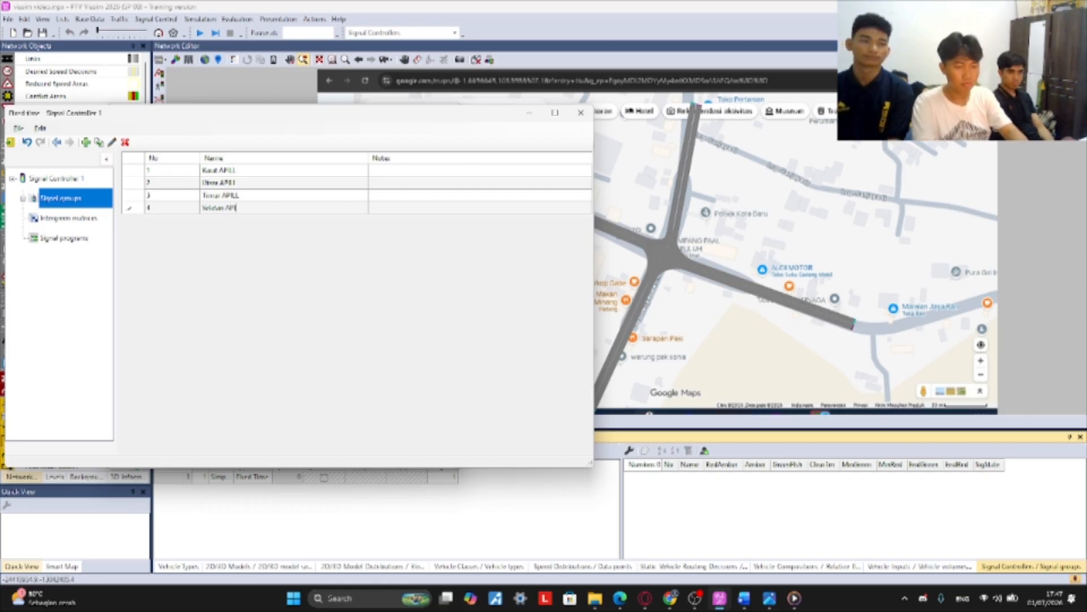
type("ILL")
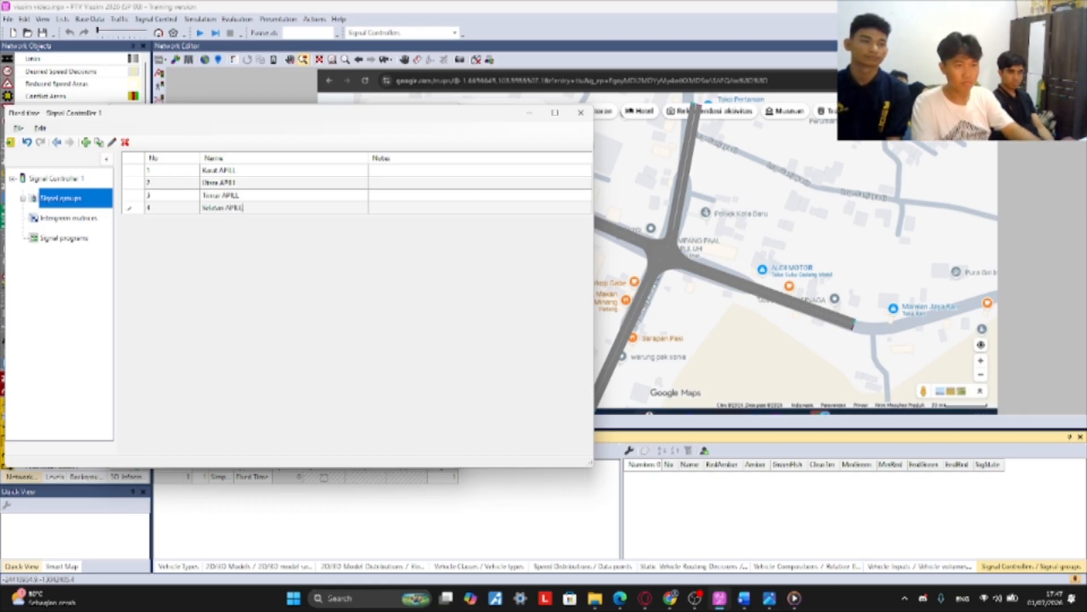
- Open the Barat APILL signal group's settings and look up the existing signal times in Table 4.9 of the thesis PDF
left_click(22, 198)
left_click(72, 221)
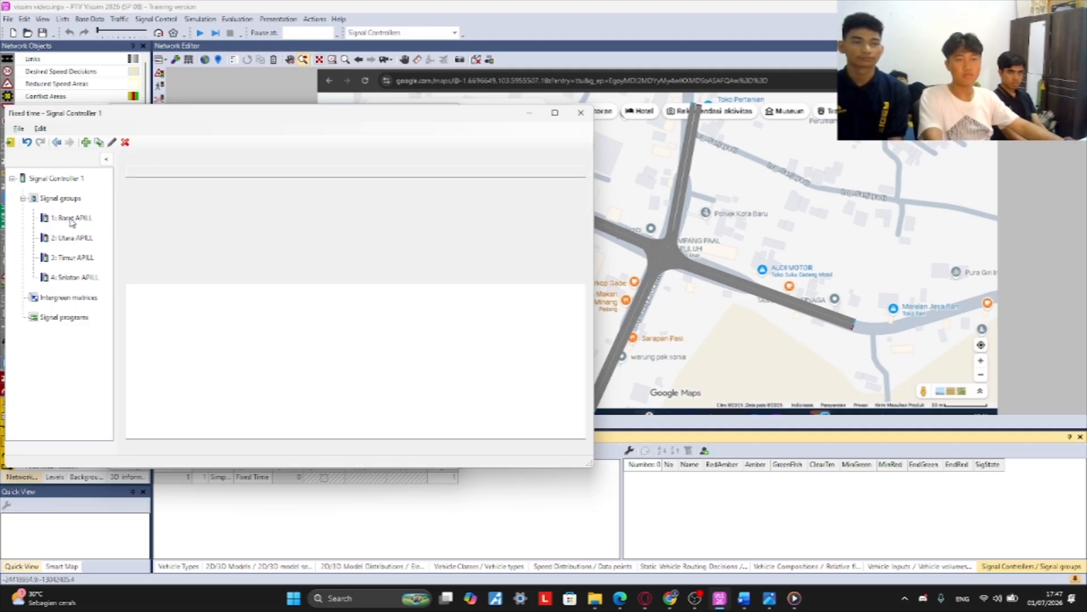
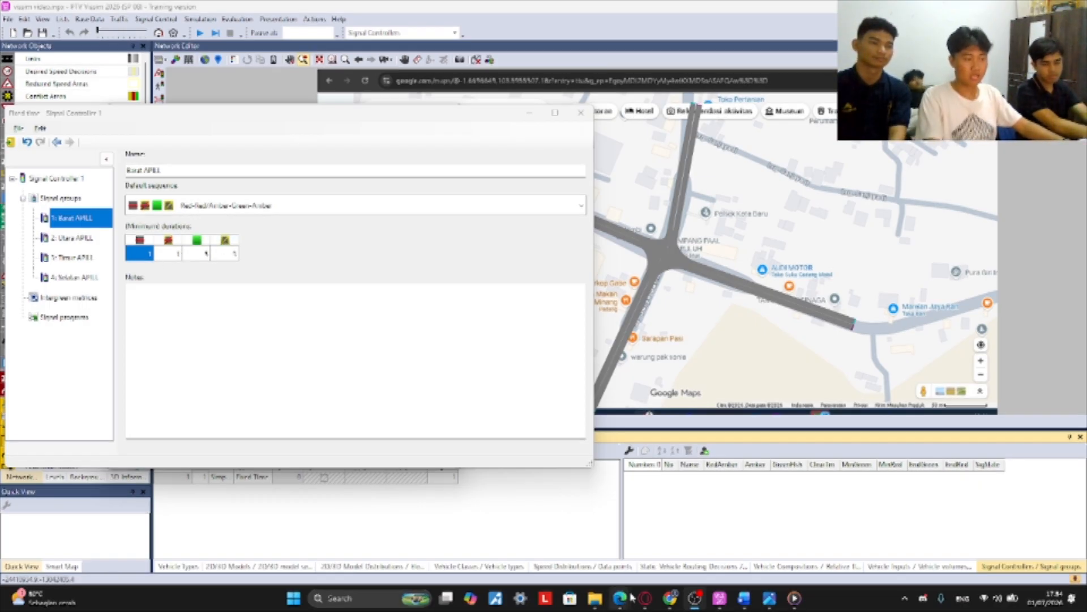
mouse_move(621, 599)
left_click(657, 545)
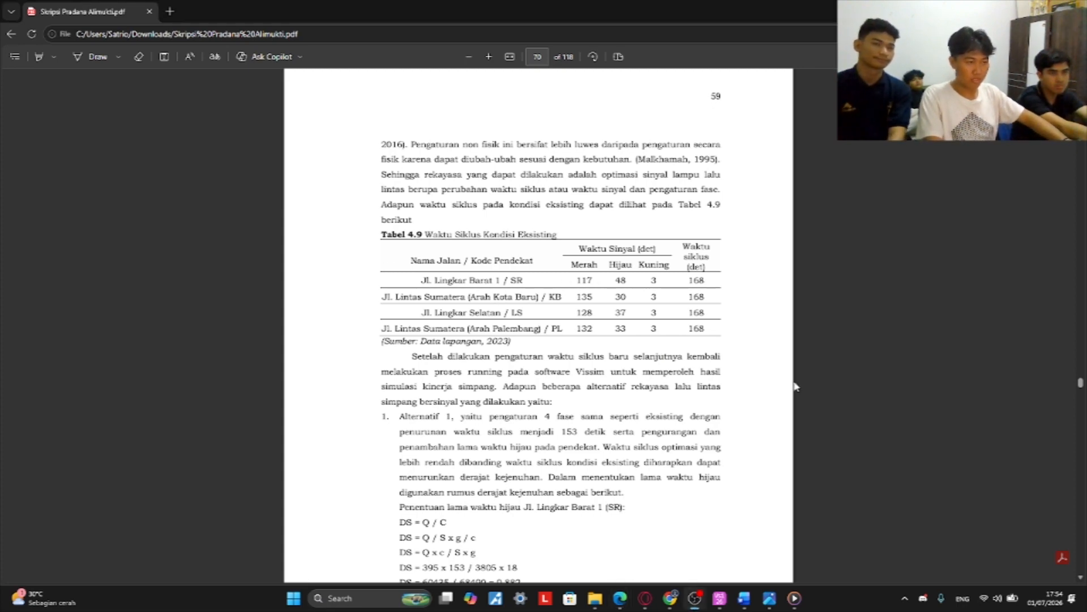
key("alt+Tab")
key("alt+Tab")
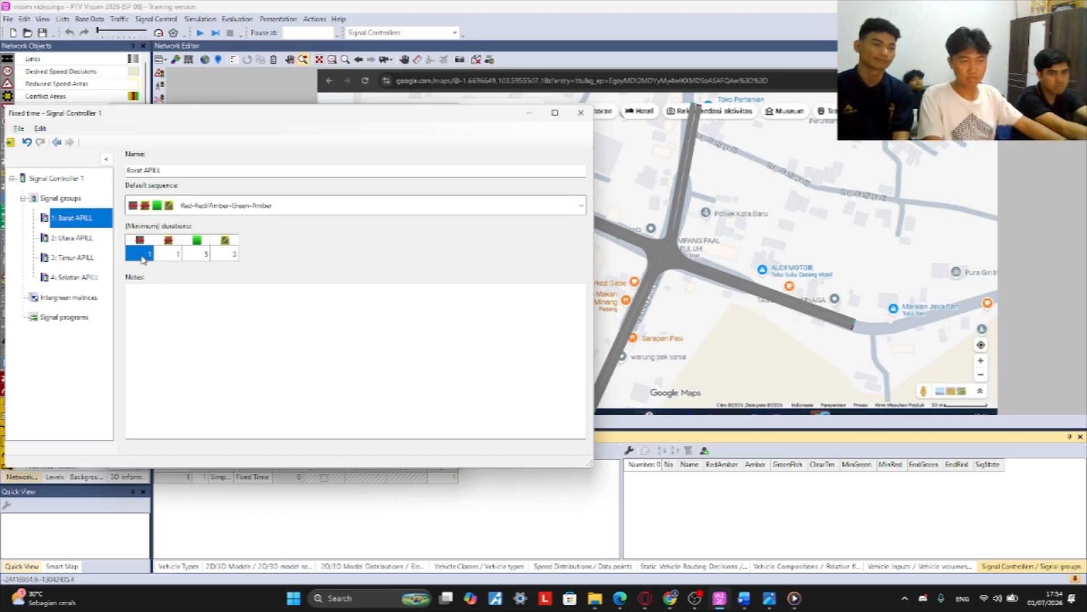
key("alt+Tab")
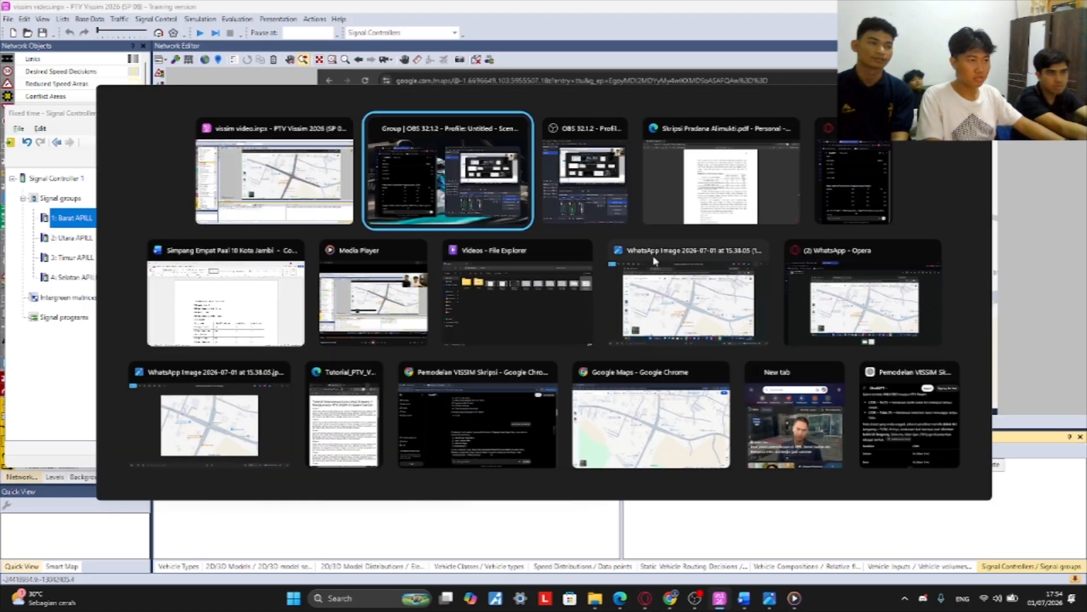
key("alt+Tab")
key("alt+Tab")
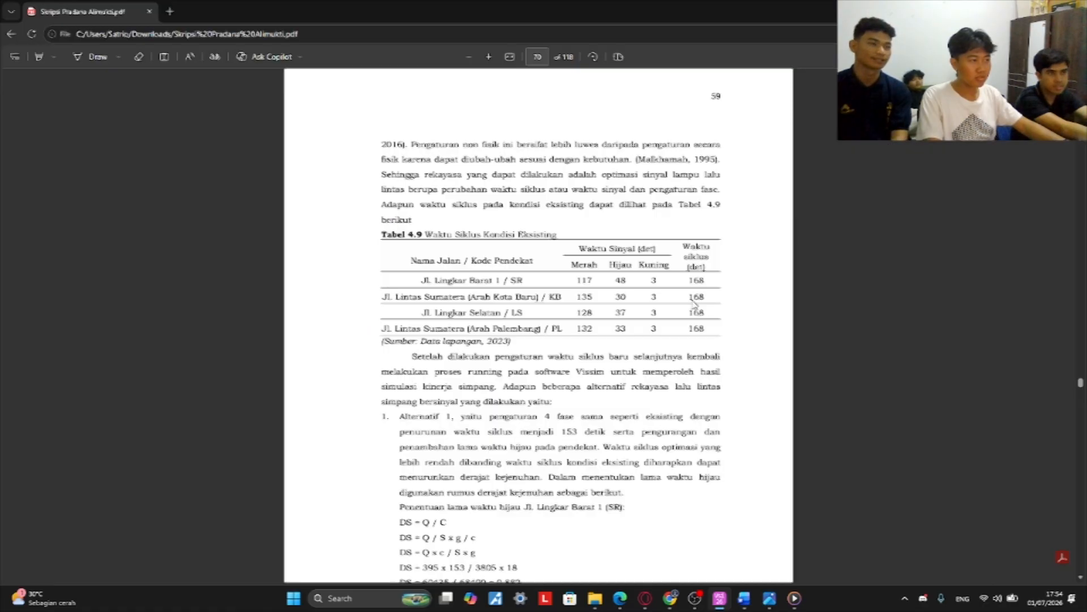
key("alt+Tab")
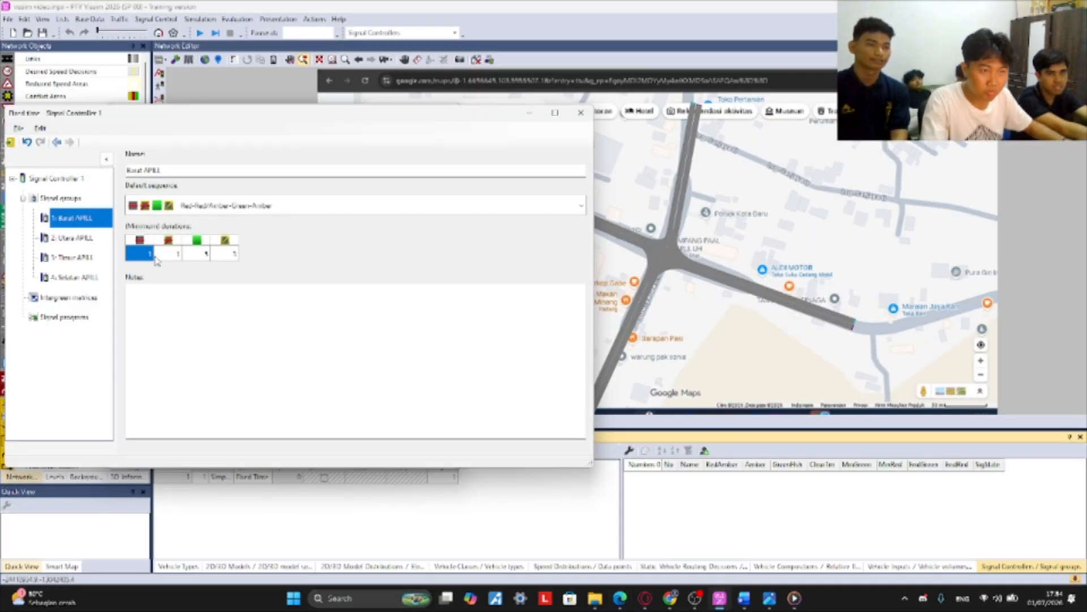
- Set Barat APILL's minimum durations to 117 for red and 2 for red/amber
type("4")
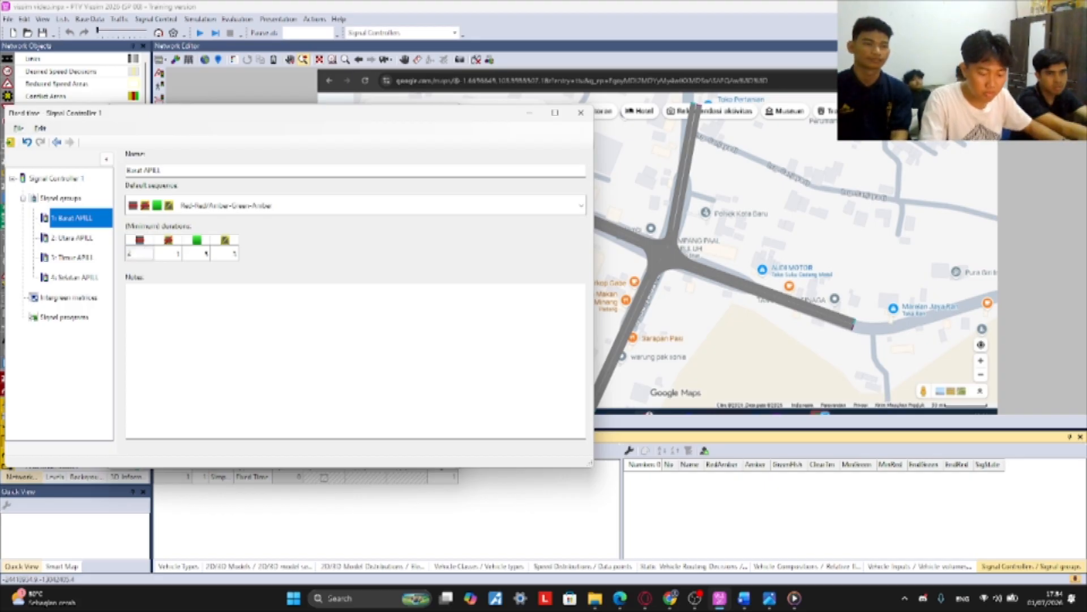
key("BackSpace")
type("11")
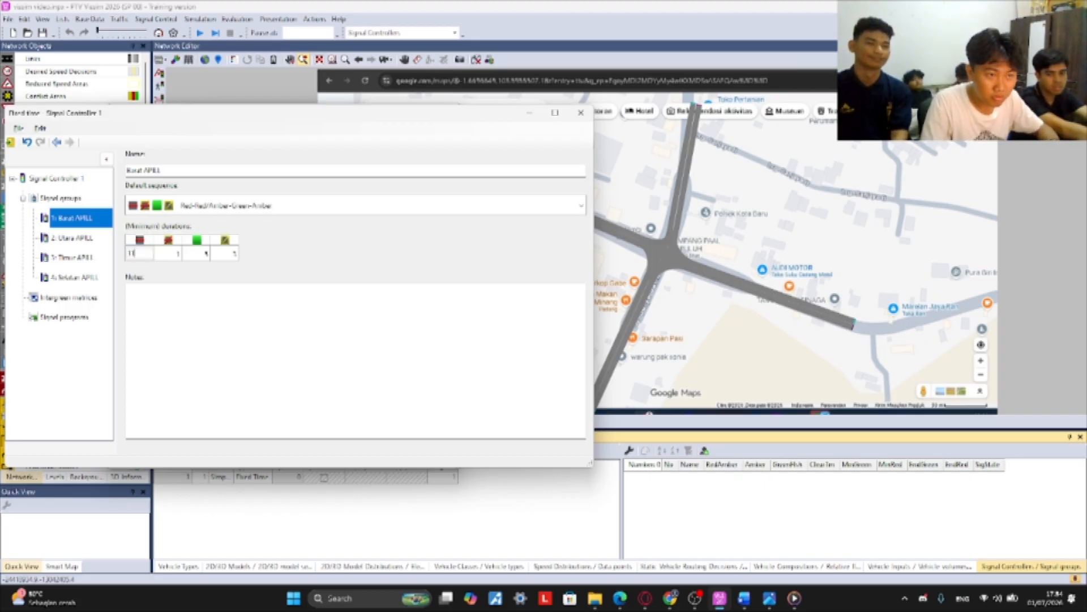
type("7")
key("Tab")
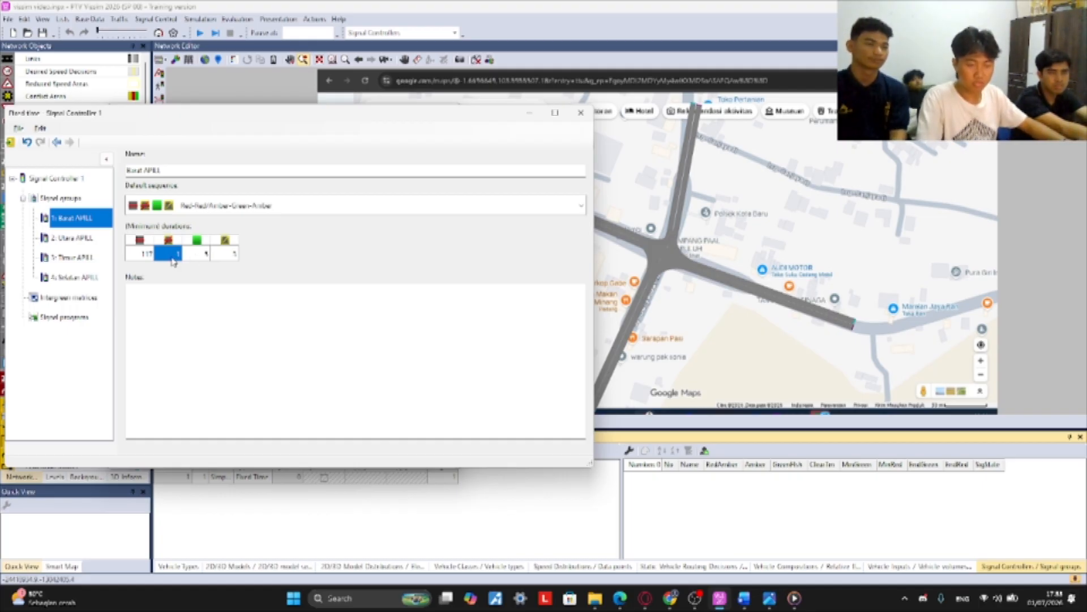
type("4")
key("Tab")
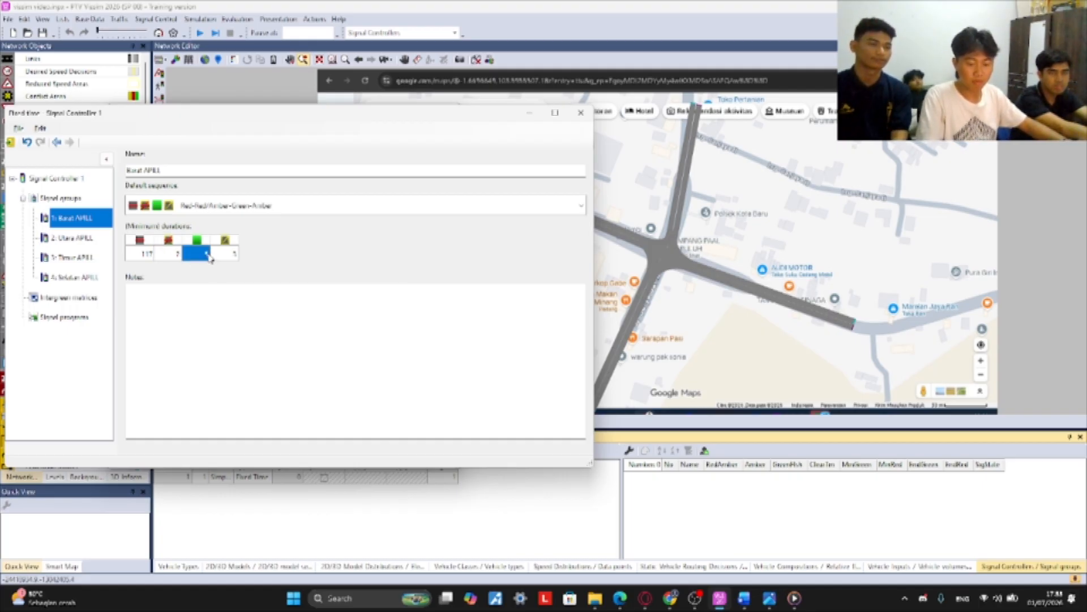
- Check the signal time table in the PDF and set Barat APILL's minimum green duration to 48
key("alt+Tab")
key("alt+Tab")
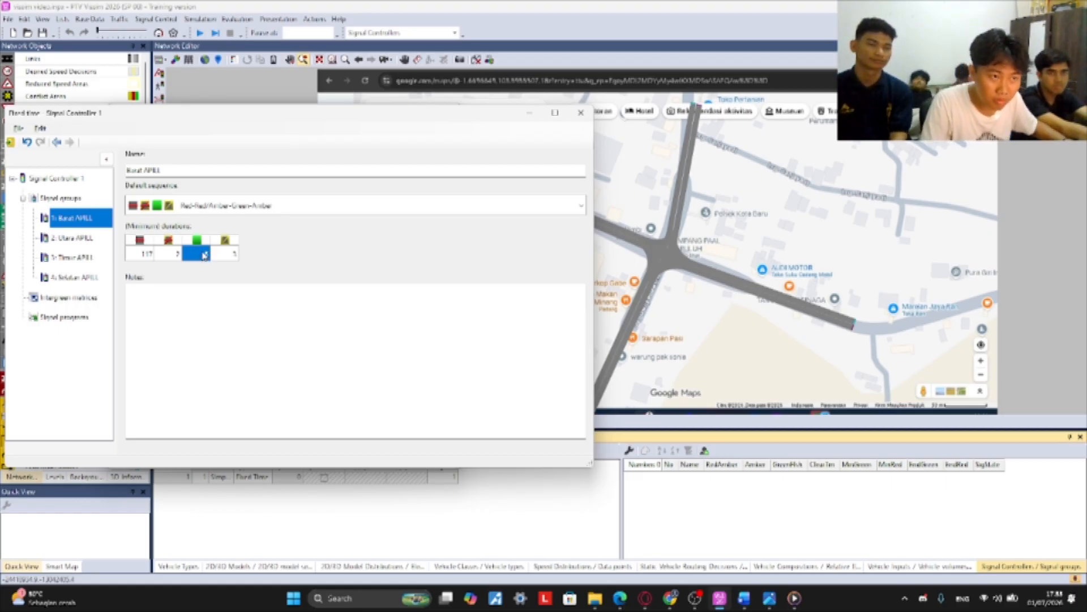
double_click(207, 255)
key("BackSpace")
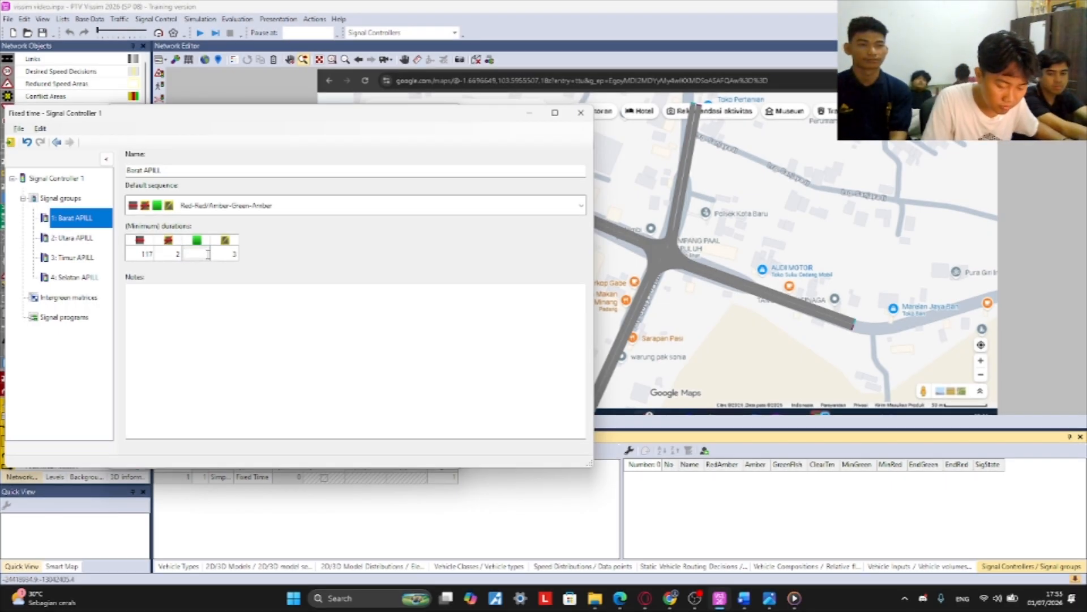
type("48")
left_click(356, 297)
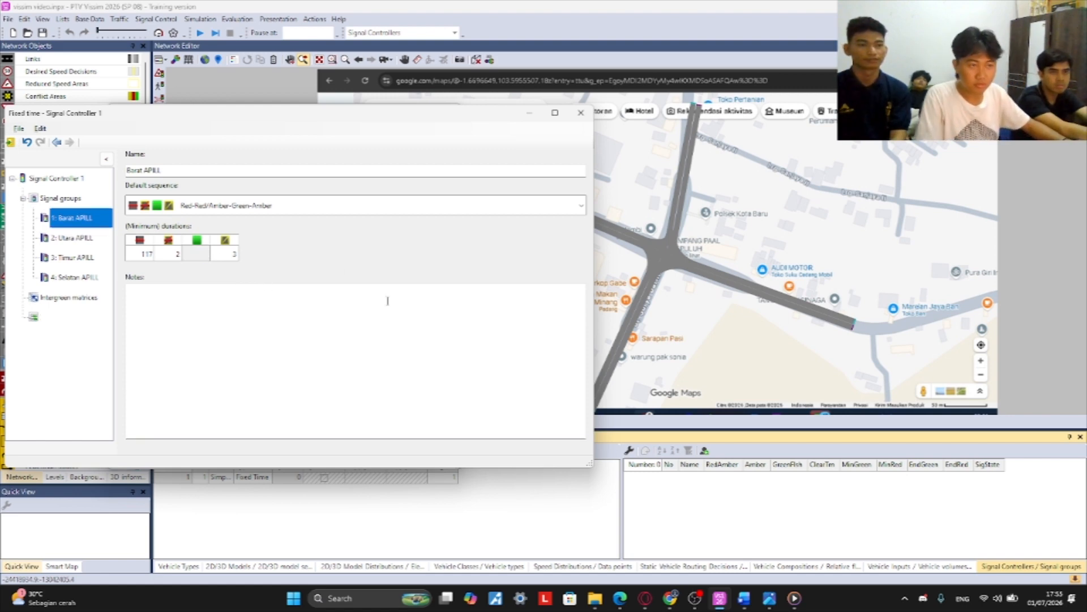
- Set Utara APILL's minimum durations to 135 for red and 2 for red/amber, and open its green duration for editing
left_click(74, 238)
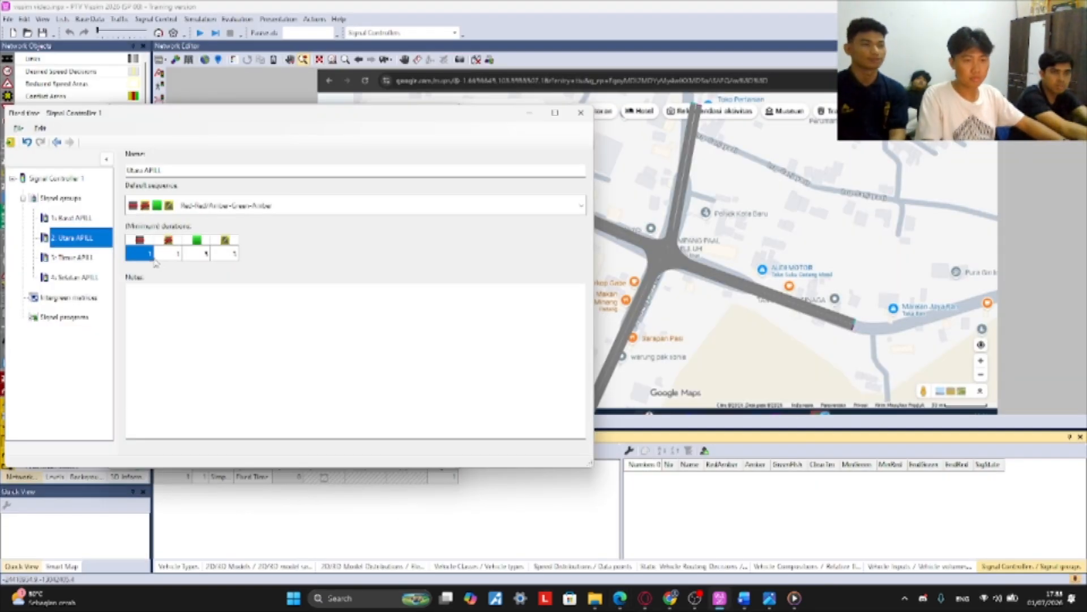
left_click(149, 254)
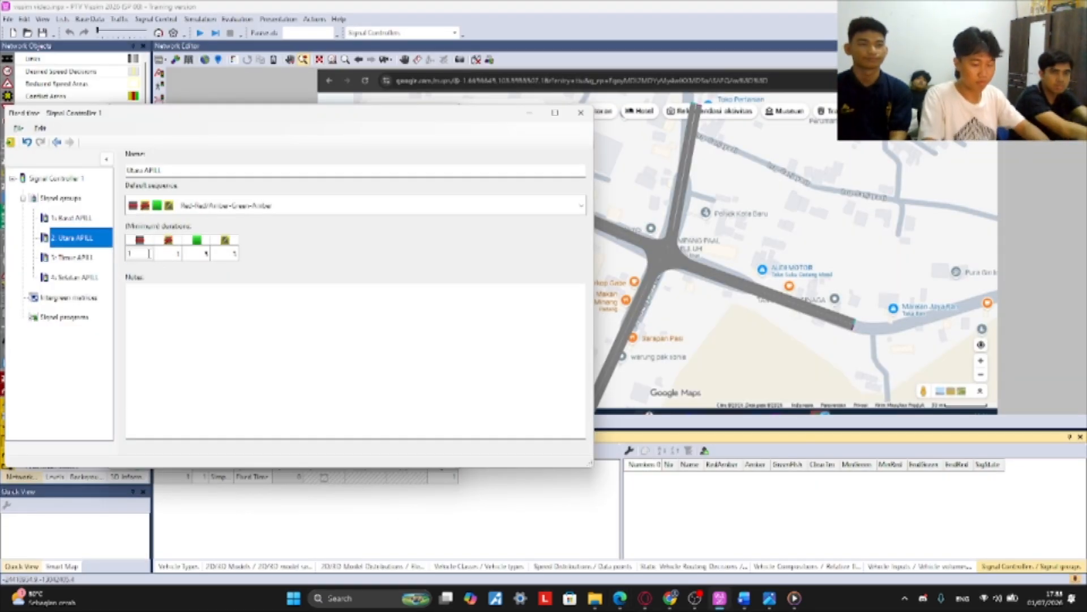
type("35")
left_click(179, 253)
type("2")
left_click(205, 254)
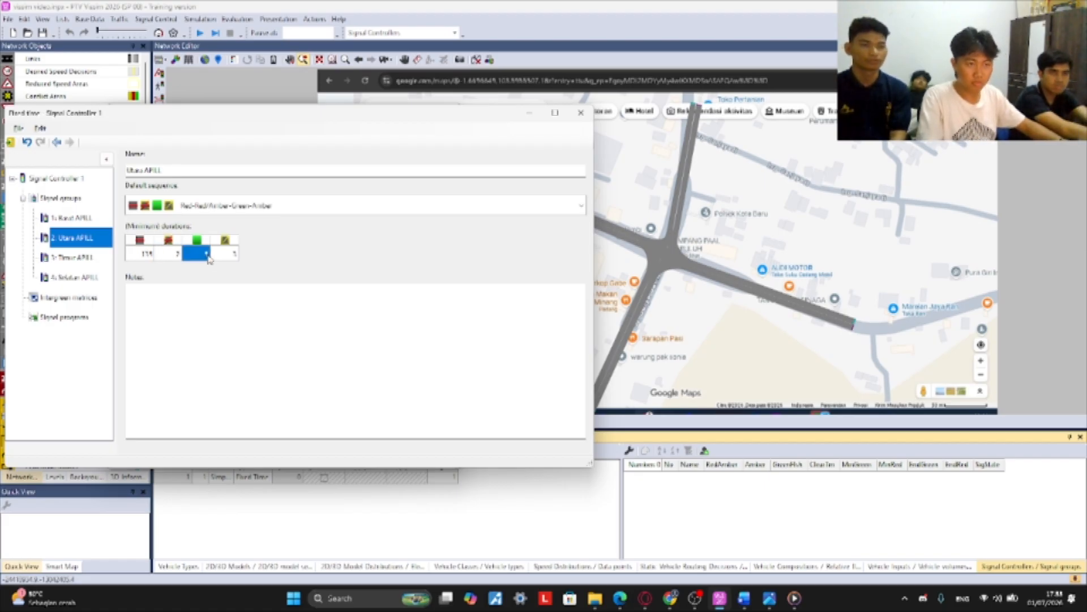
left_click(208, 254)
- Set Timur APILL's minimum durations to 128 for red and 2 for red/amber, and open its green duration for editing
left_click(71, 257)
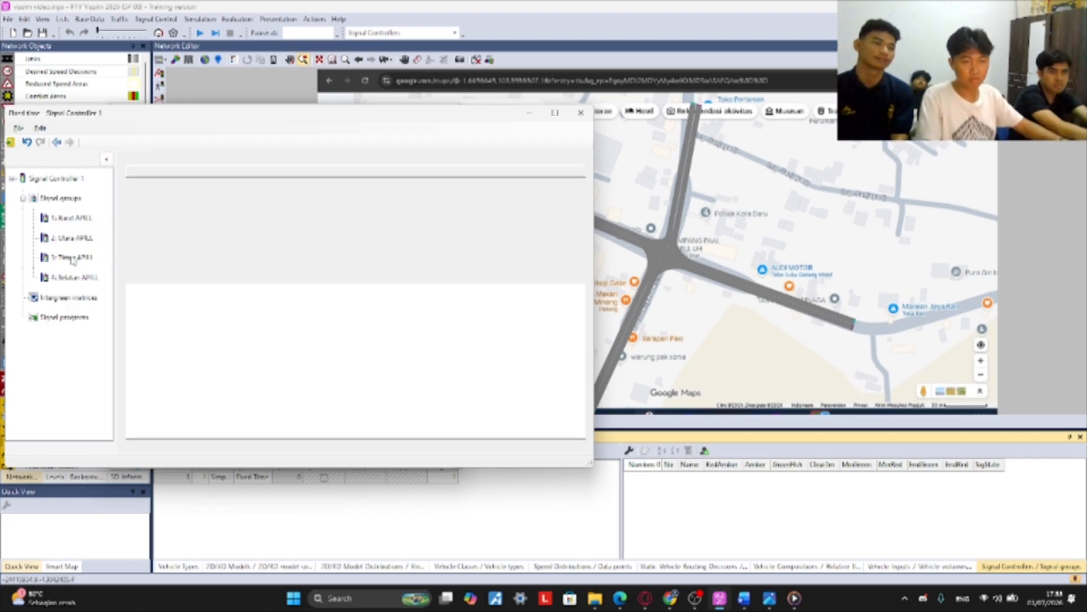
left_click(141, 253)
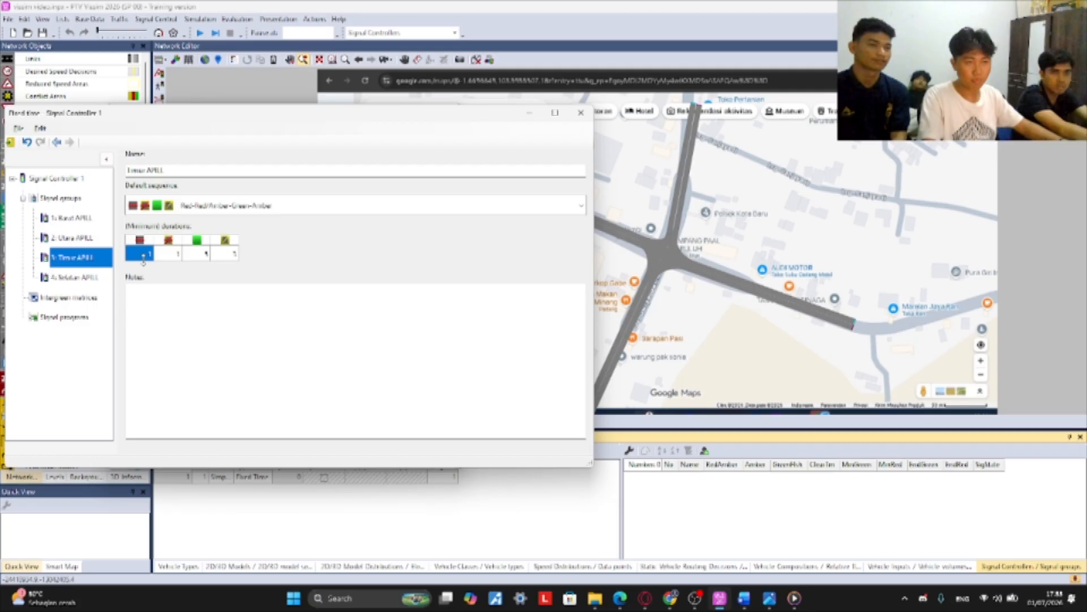
left_click(146, 256)
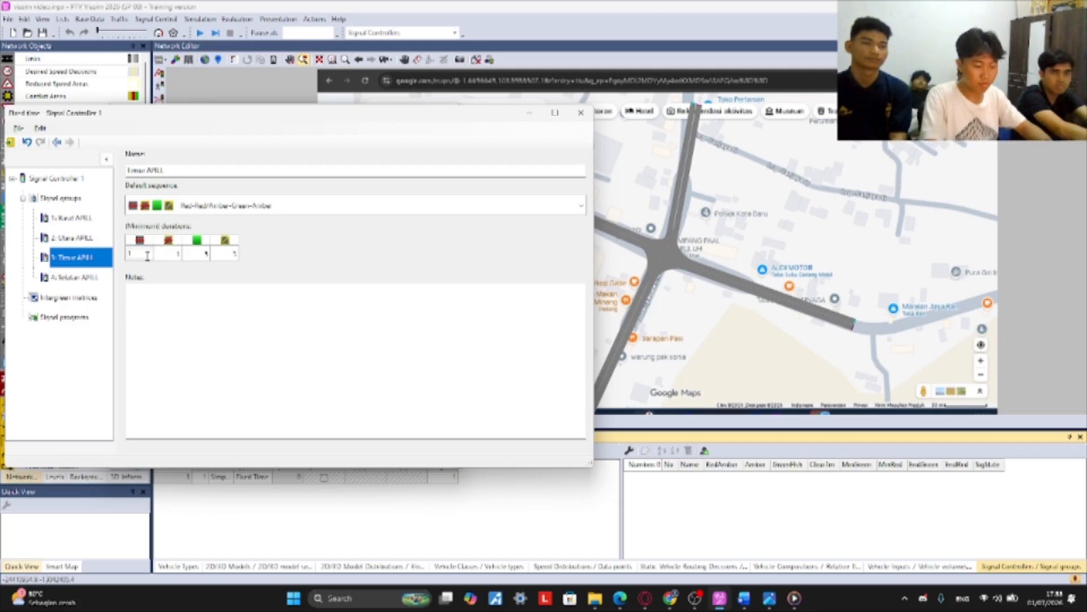
left_click(179, 255)
left_click(179, 254)
type("28")
left_click(208, 254)
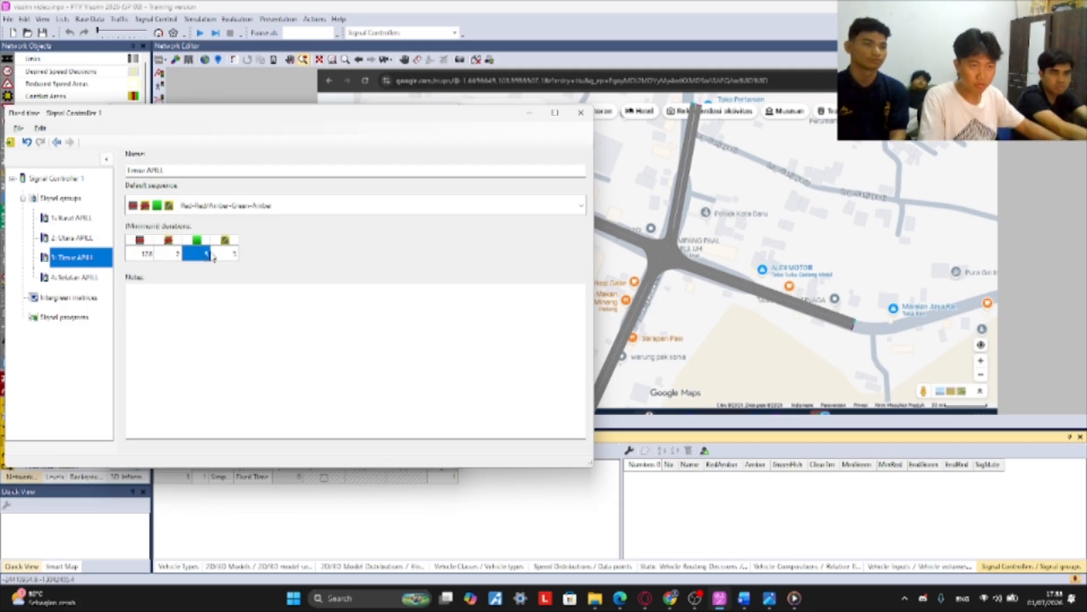
left_click(208, 253)
- Set Selatan APILL's minimum durations to 132 for red and 2 for red/amber
left_click(74, 277)
left_click(152, 258)
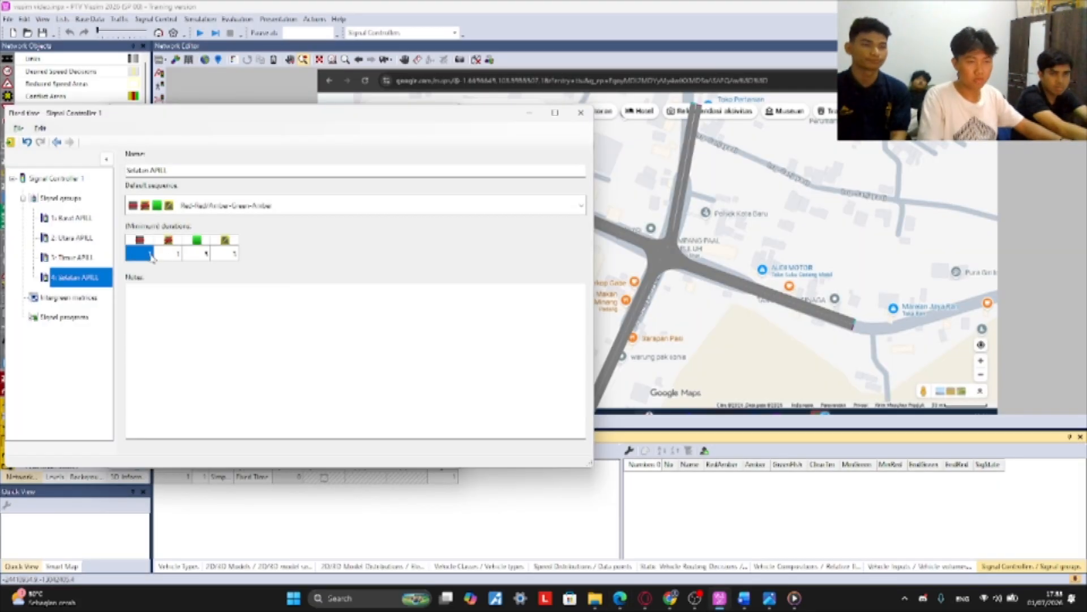
left_click(151, 258)
left_click(179, 254)
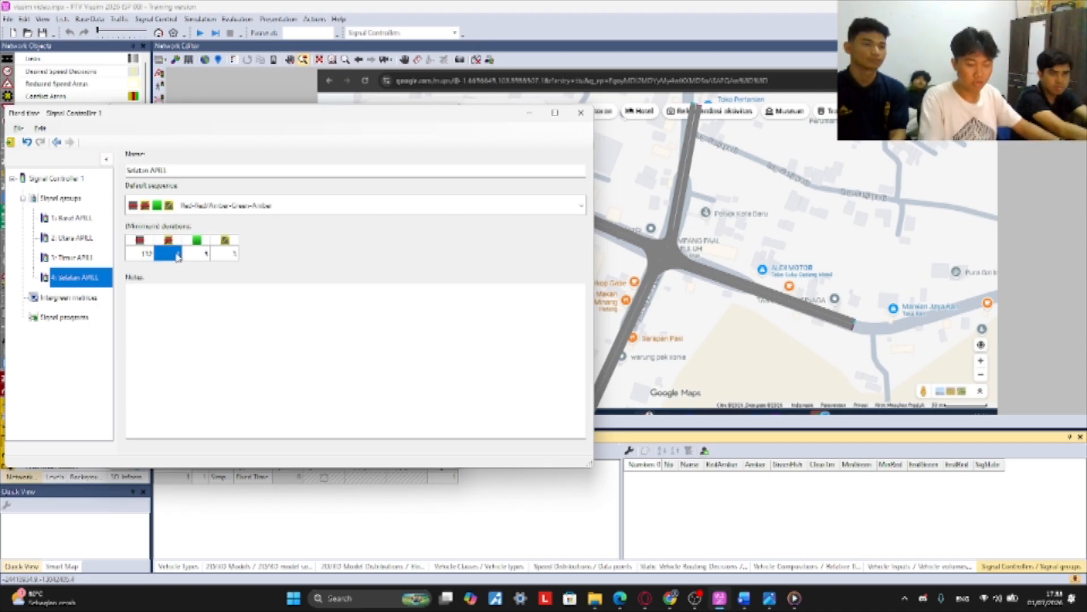
left_click(179, 254)
left_click(206, 260)
- Set Selatan APILL's minimum green duration to 33 from the PDF table and reopen the Barat APILL settings
key("alt+Tab")
key("alt+Tab")
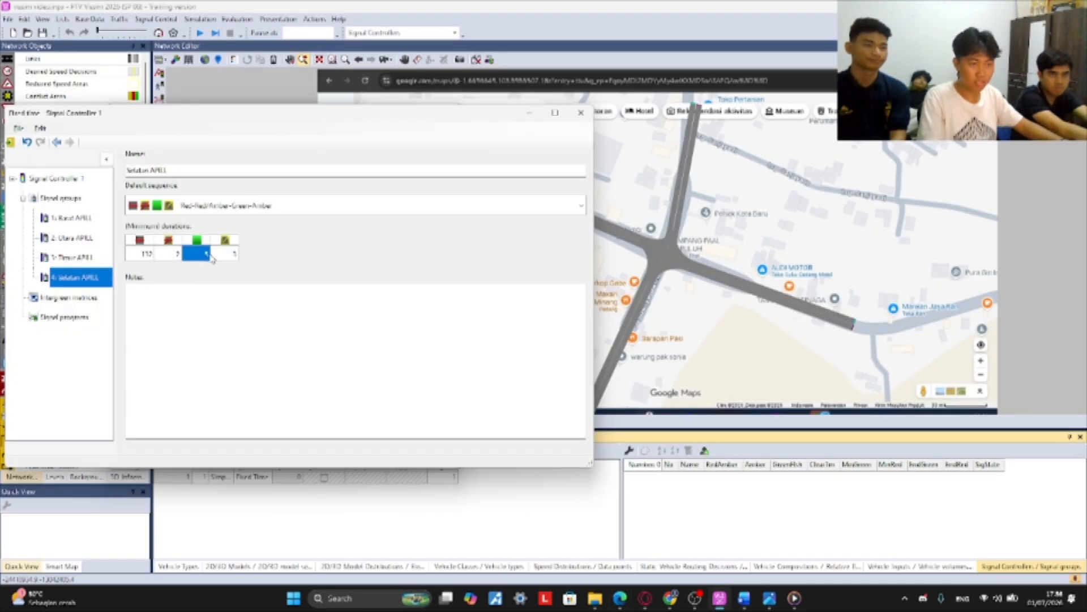
left_click(202, 252)
type("33")
left_click(81, 222)
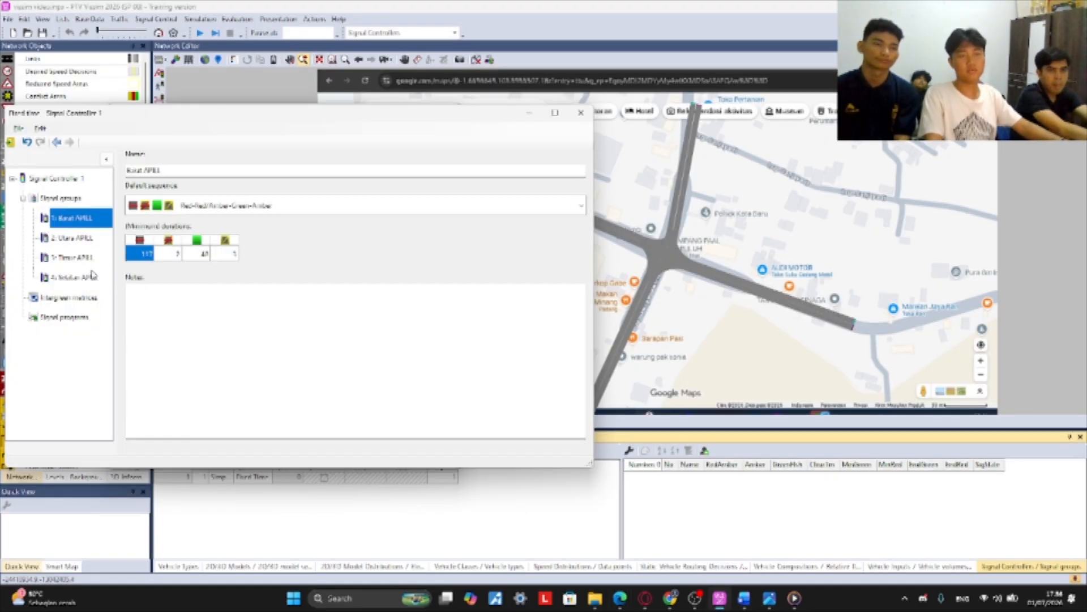
- Review the minimum durations entered for the Selatan, Barat and Utara APILL signal groups
left_click(80, 277)
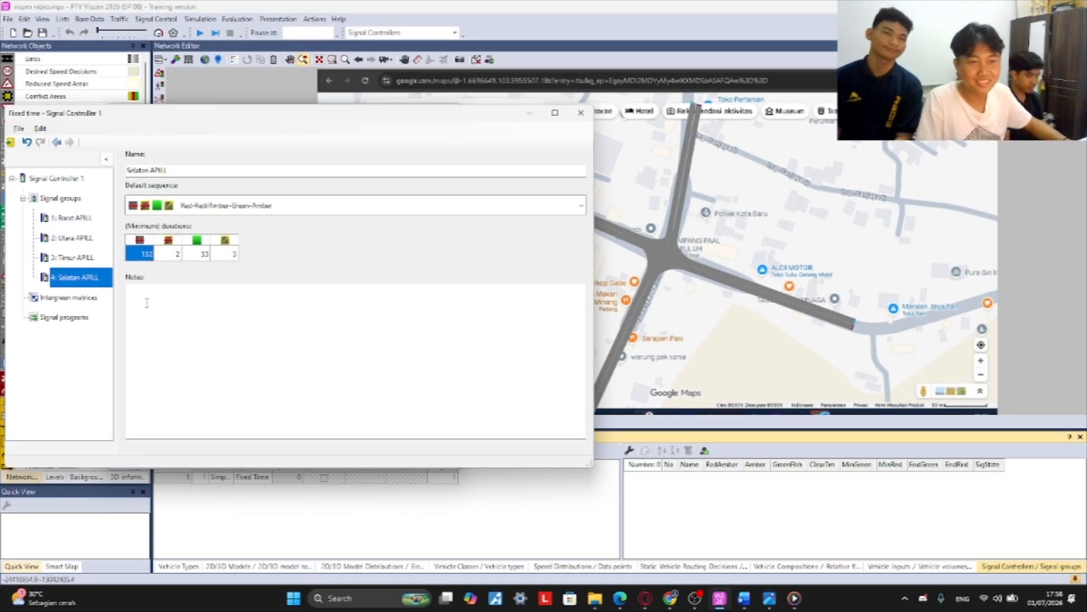
left_click(88, 222)
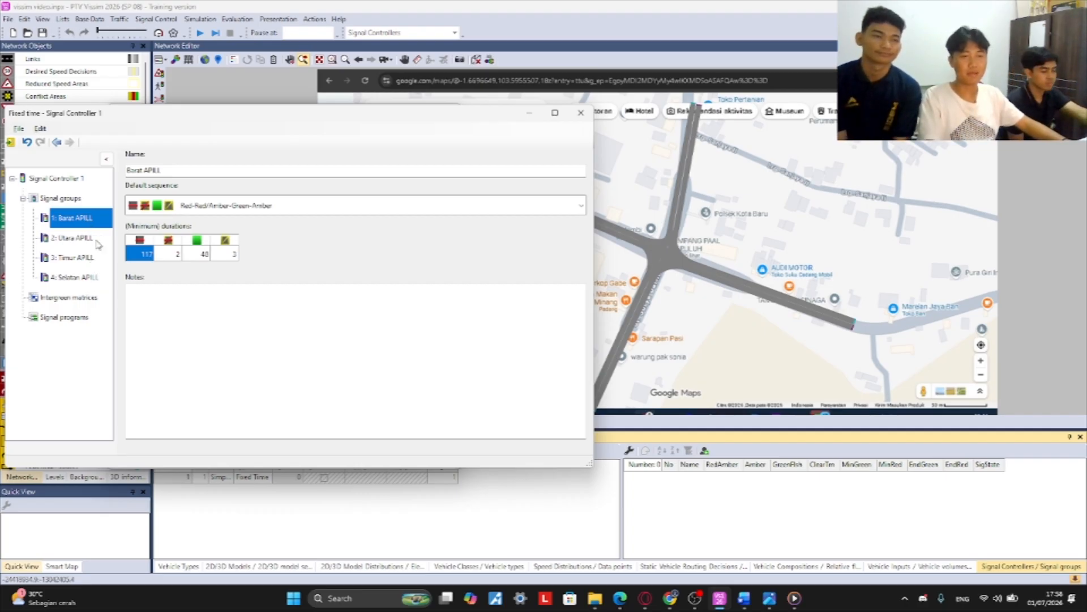
left_click(86, 238)
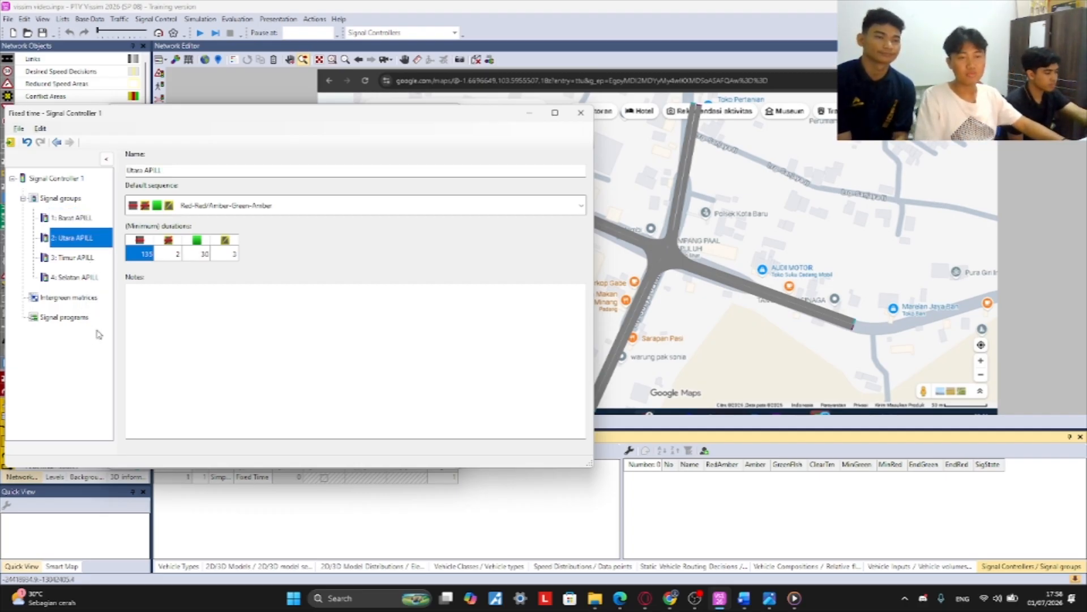
- Add a new signal program to the controller and open its signal group timing
left_click(67, 318)
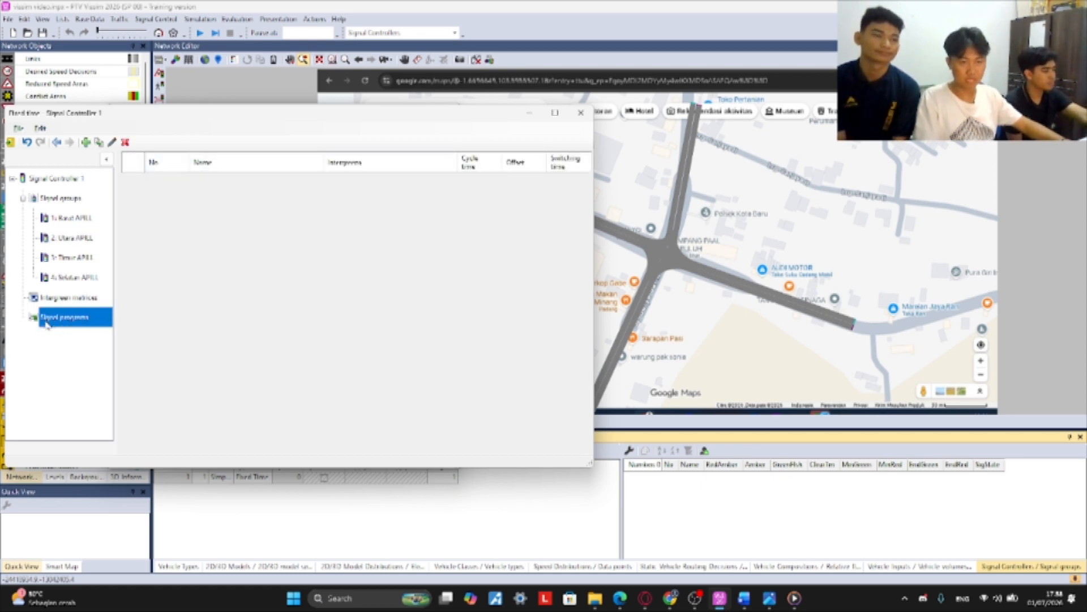
left_click(86, 142)
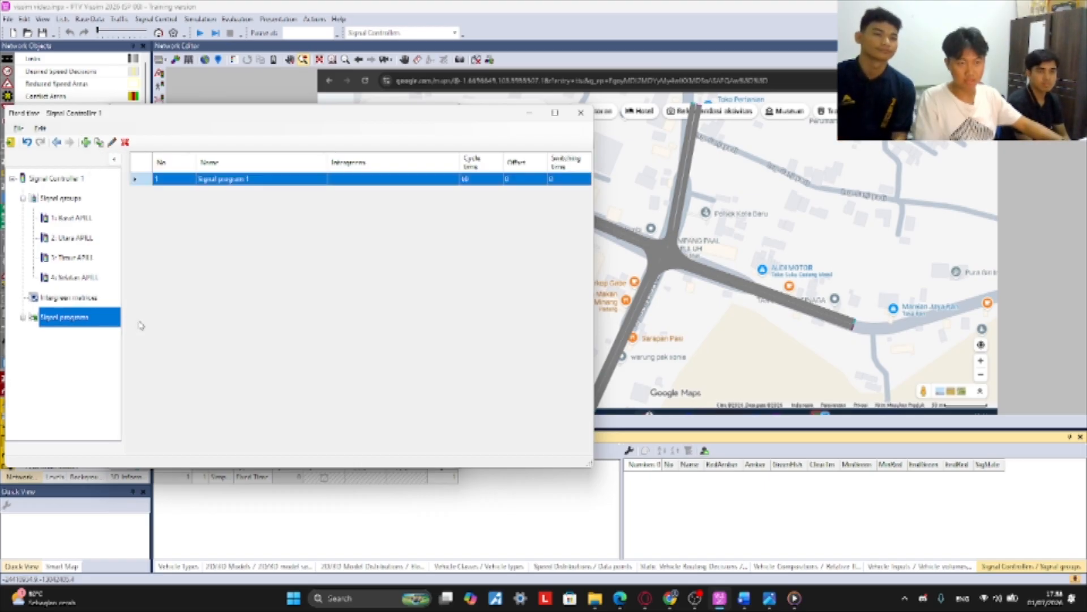
left_click(230, 181)
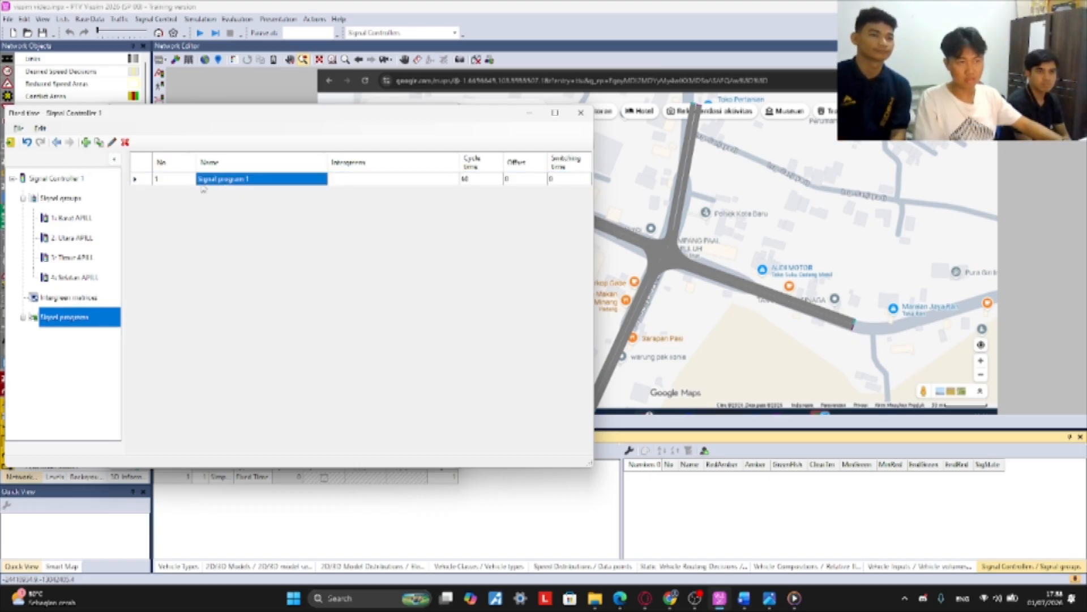
left_click(24, 318)
left_click(79, 336)
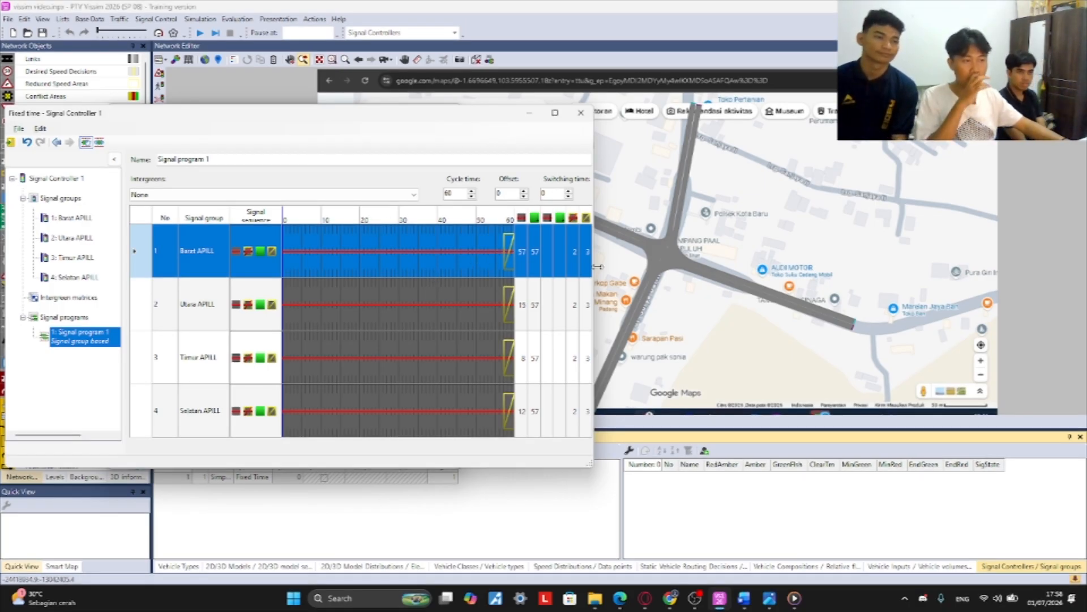
- Enter Barat APILL's red end as 0 and green end as 48 in the signal program, consulting the Word document's Lampu lalu lintas table
key("alt+Tab")
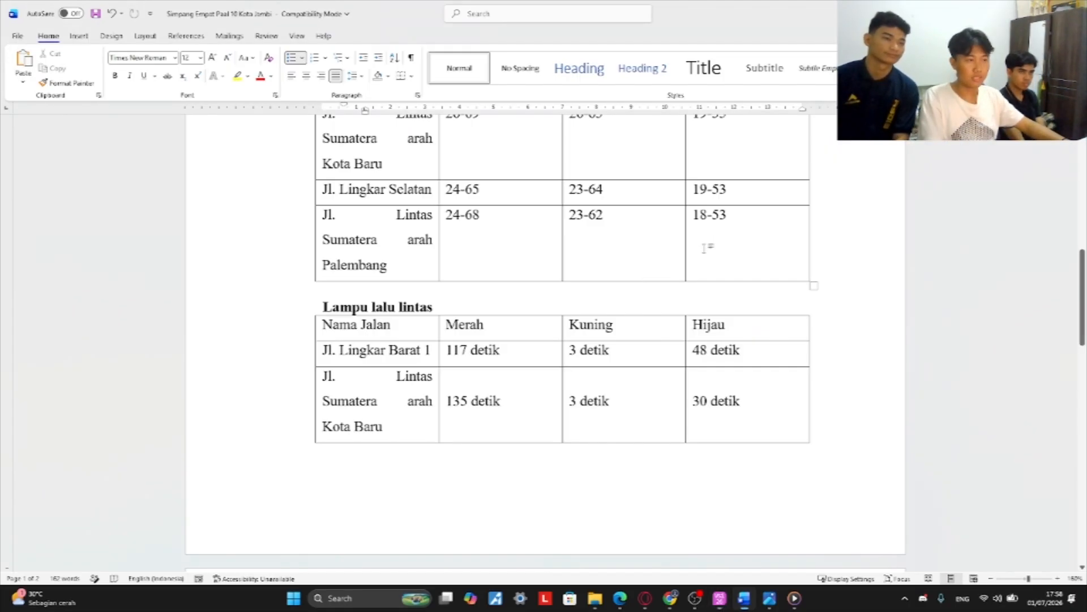
scroll(648, 267, "up", 2)
scroll(646, 268, "down", 2)
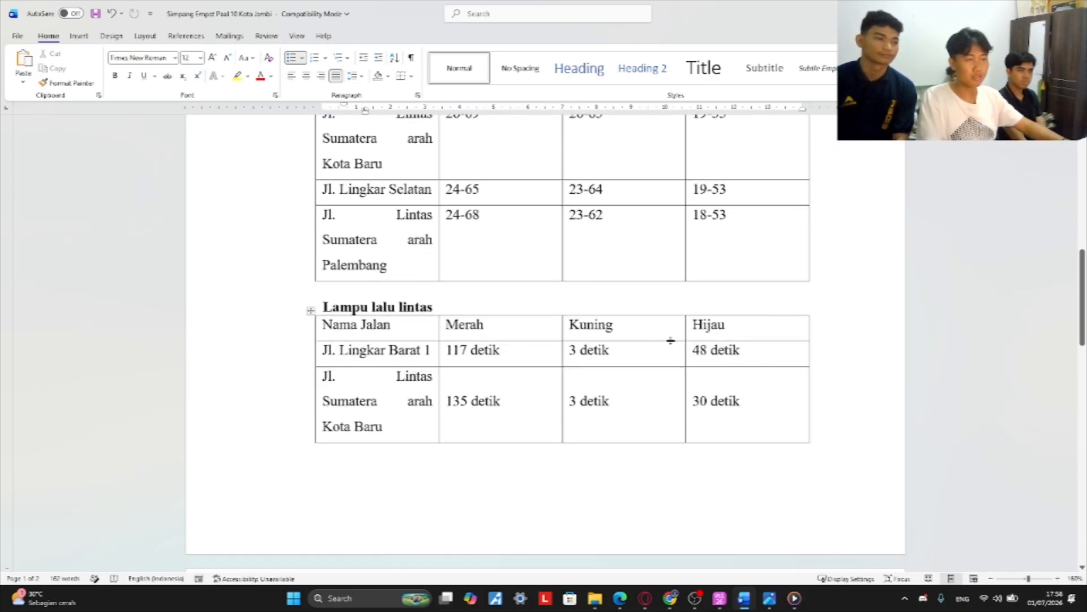
key("alt+Tab")
key("alt+Tab")
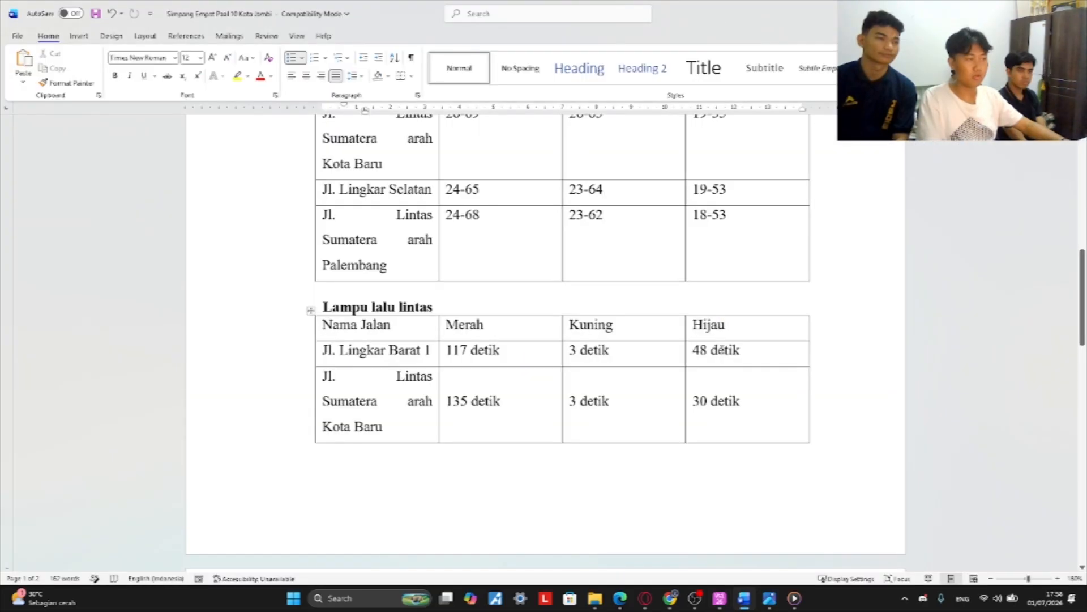
key("alt+Tab")
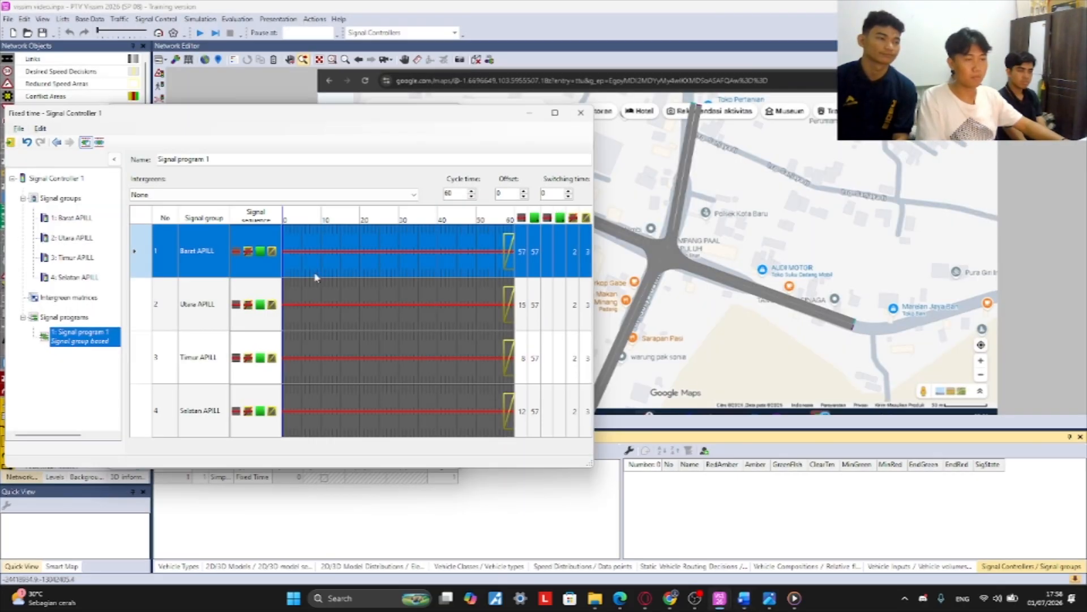
double_click(524, 253)
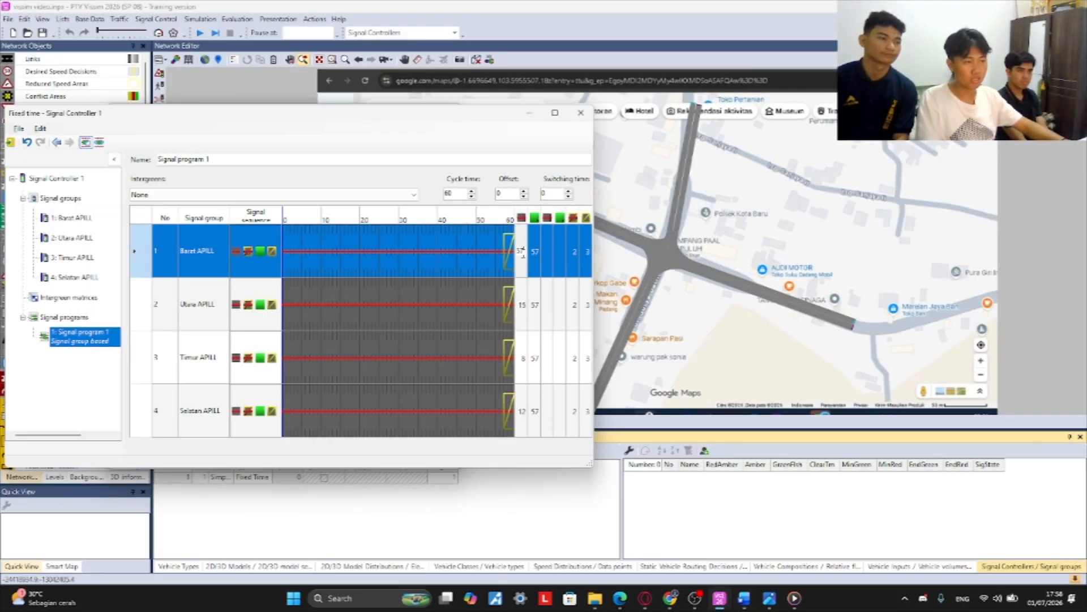
key("BackSpace")
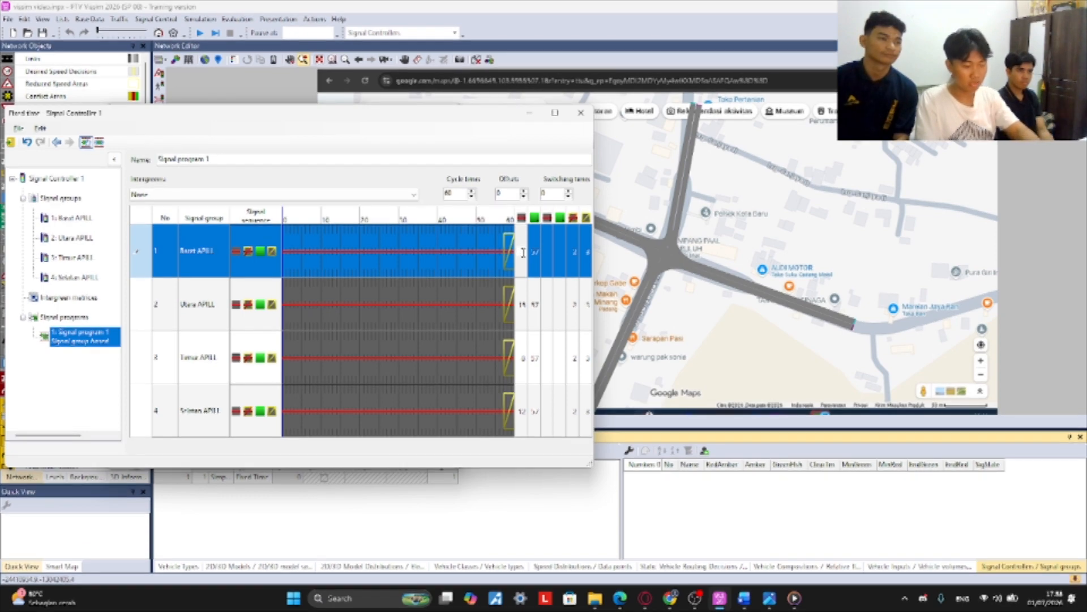
left_click(540, 255)
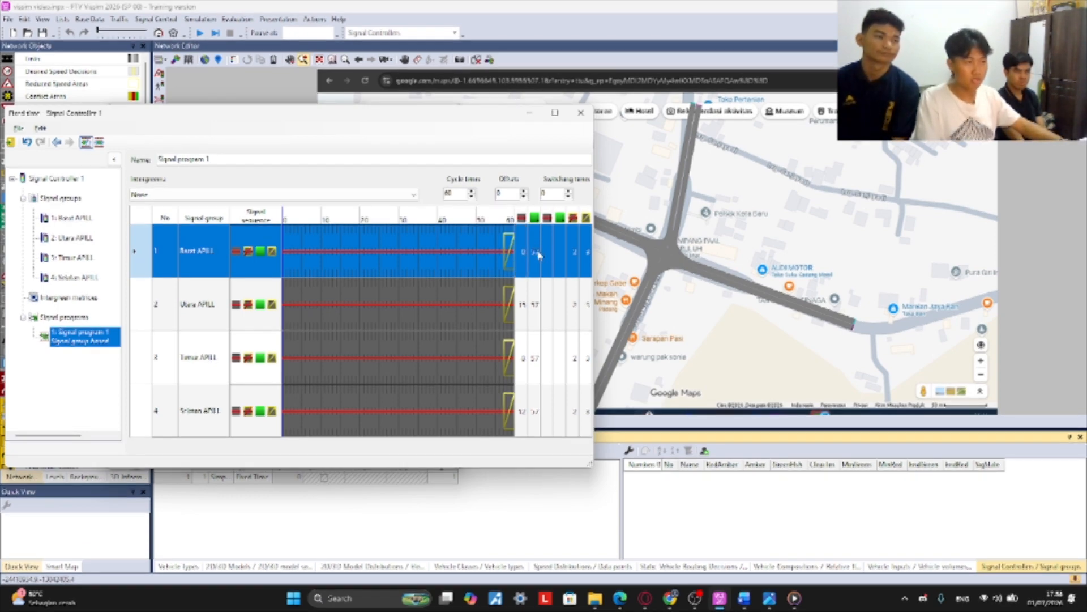
key("alt+Tab")
key("alt+Tab")
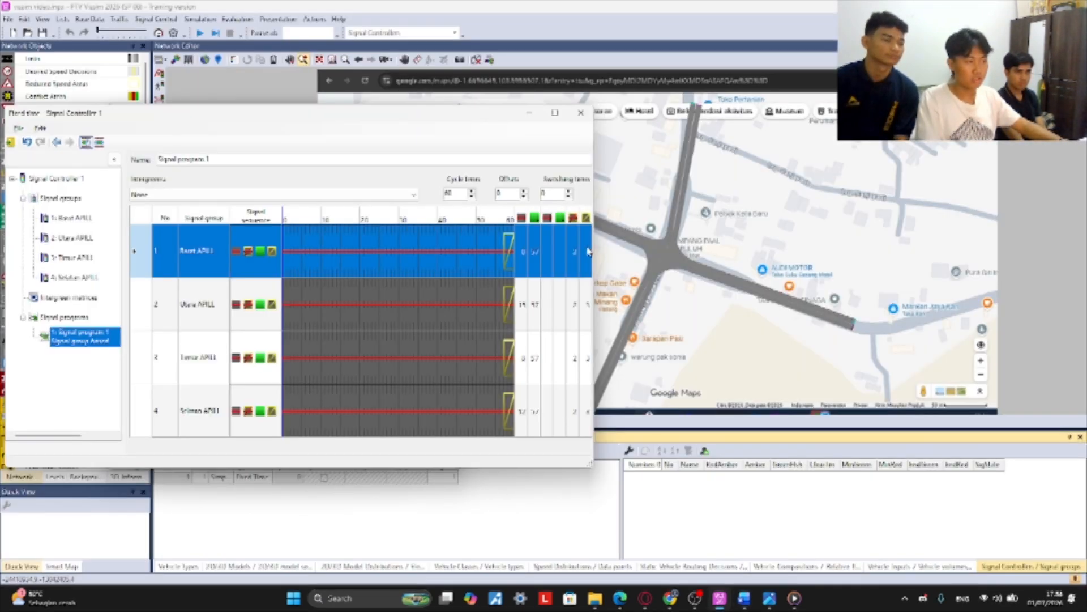
left_click(536, 257)
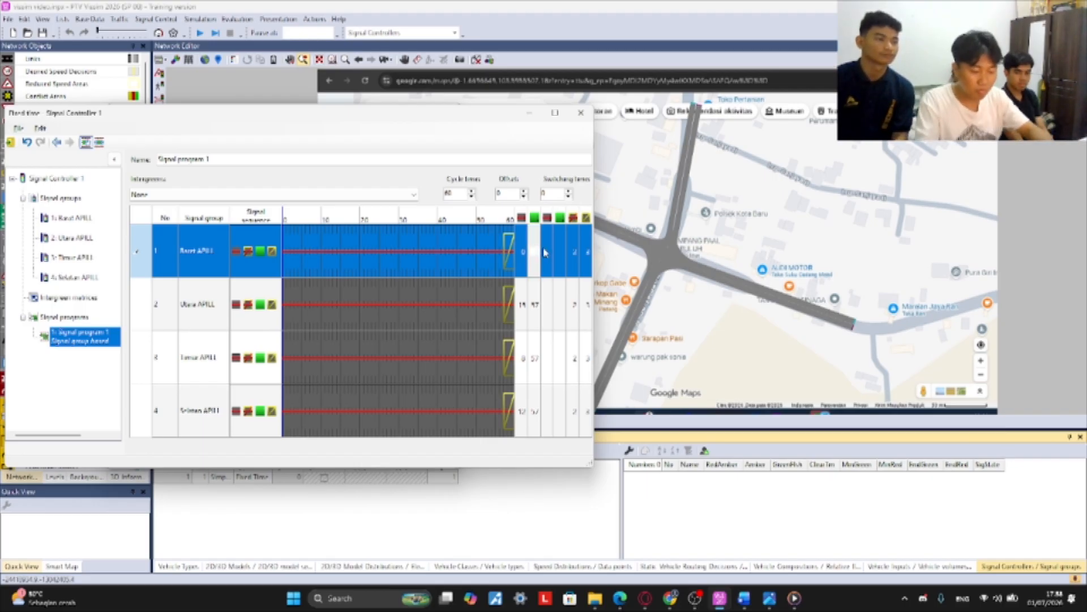
type("40")
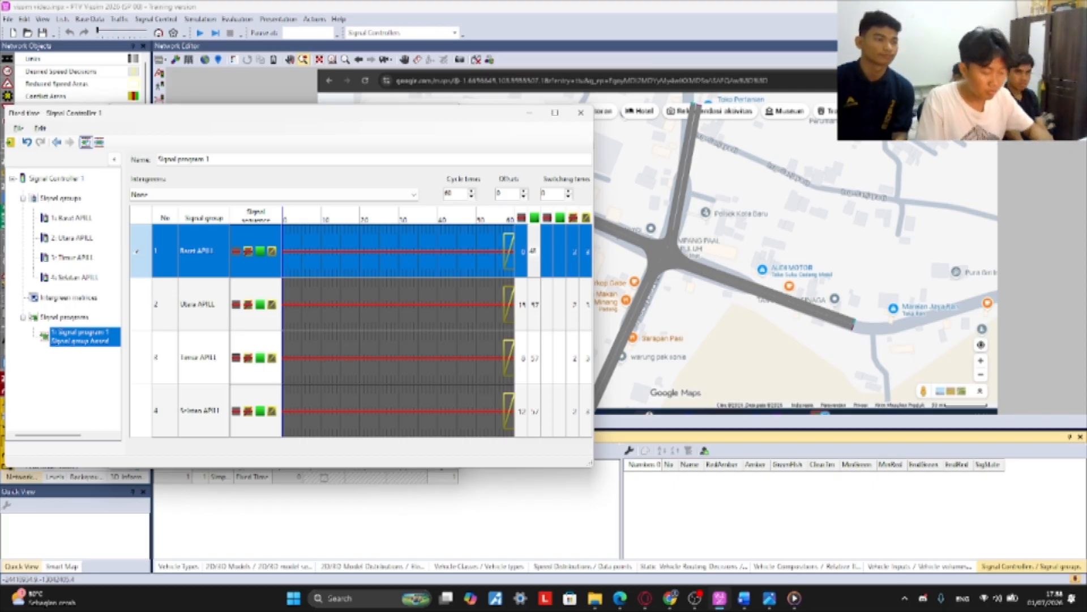
key("Return")
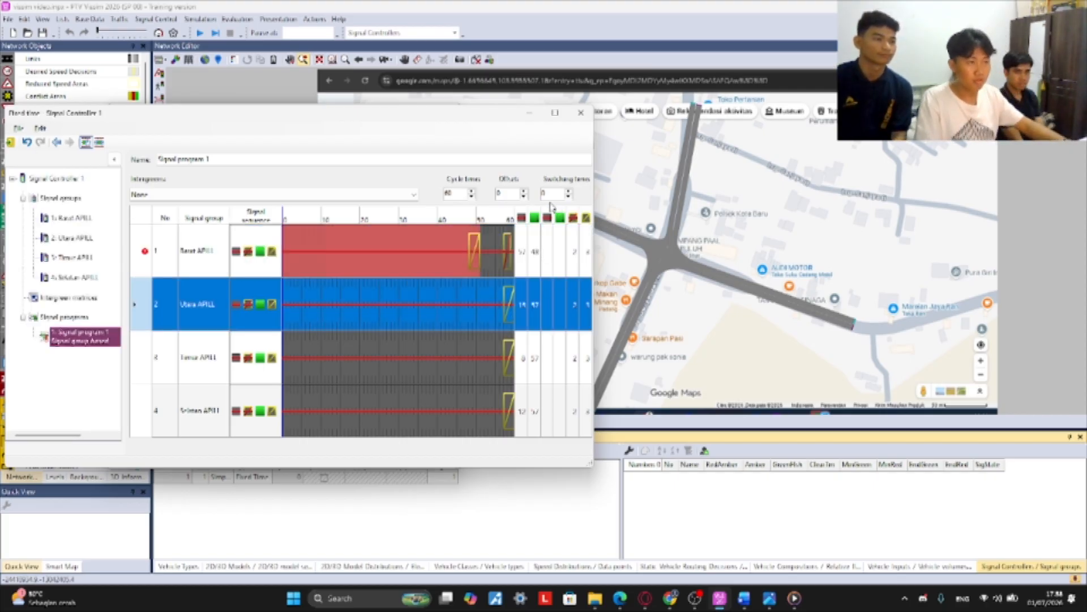
- Set the signal program's cycle time to 168 from the Word document, and set Barat APILL's red end to 0
key("alt+Tab")
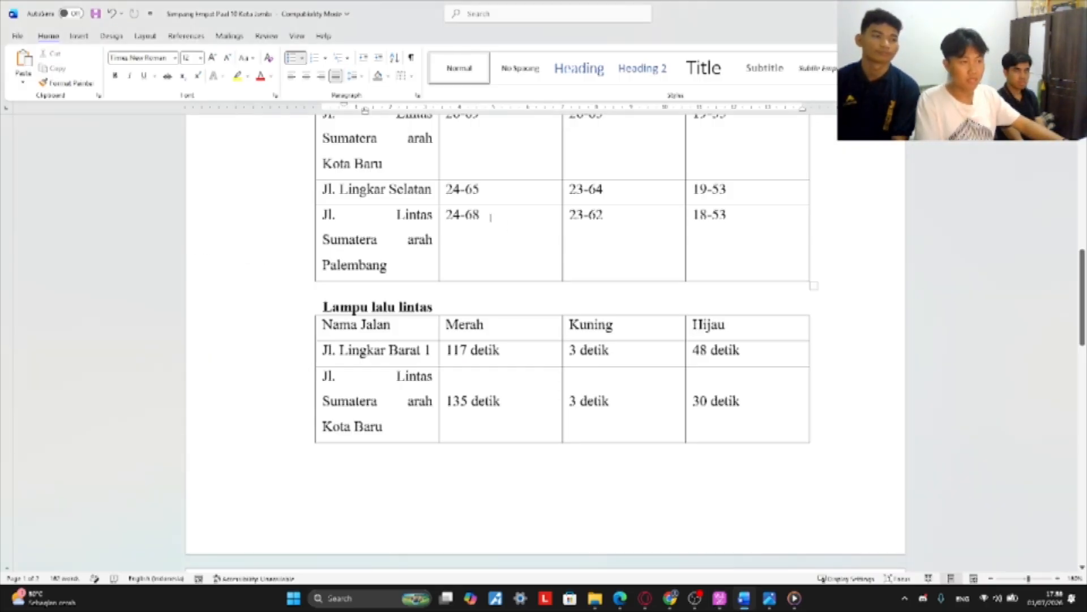
scroll(455, 241, "down", 8)
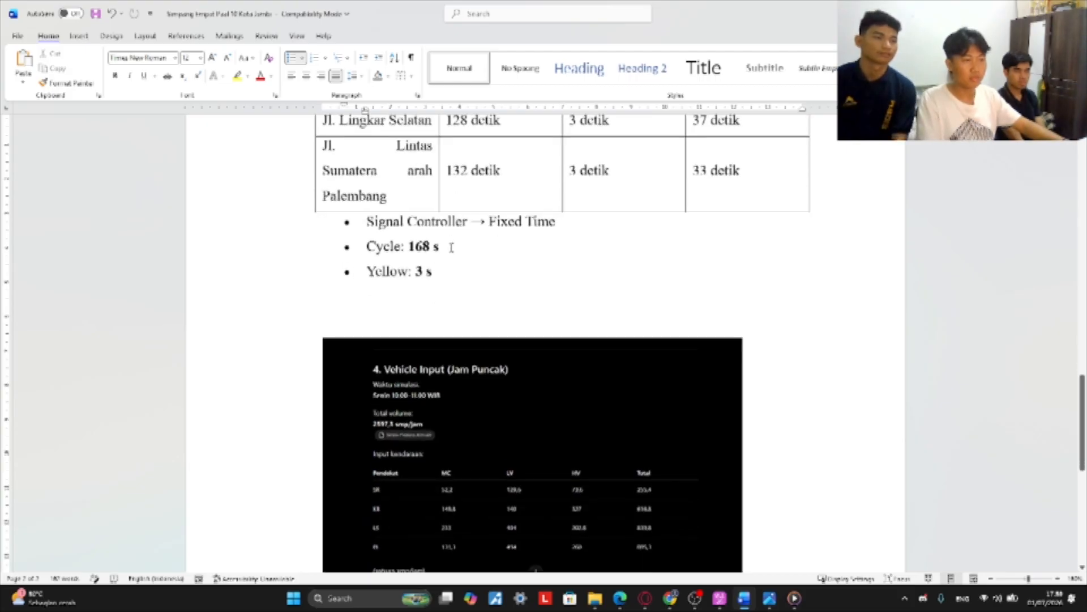
scroll(455, 242, "up", 3)
scroll(483, 359, "up", 1)
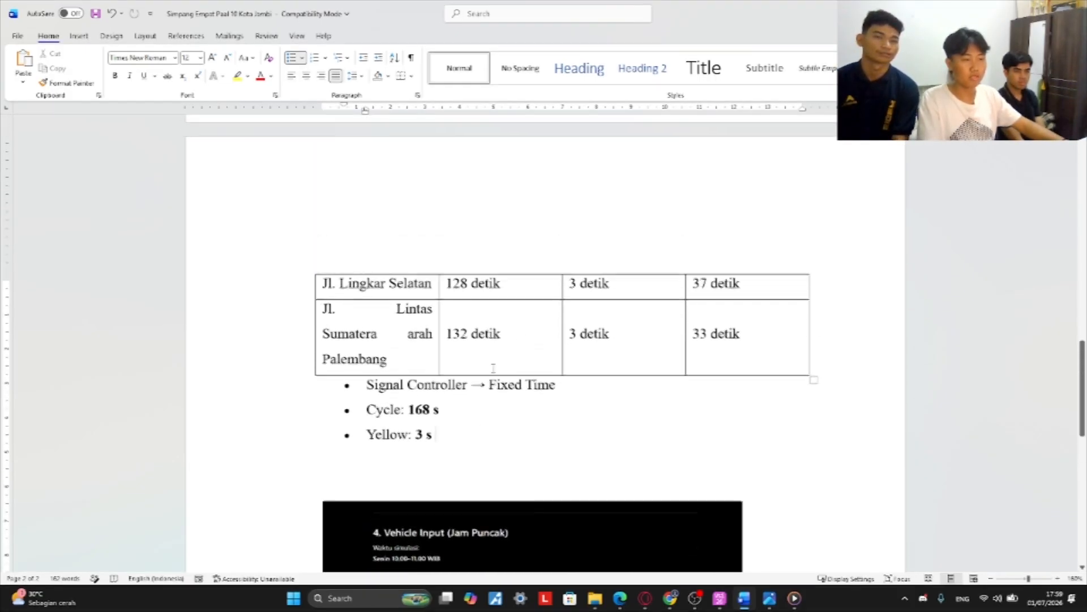
key("alt+Tab")
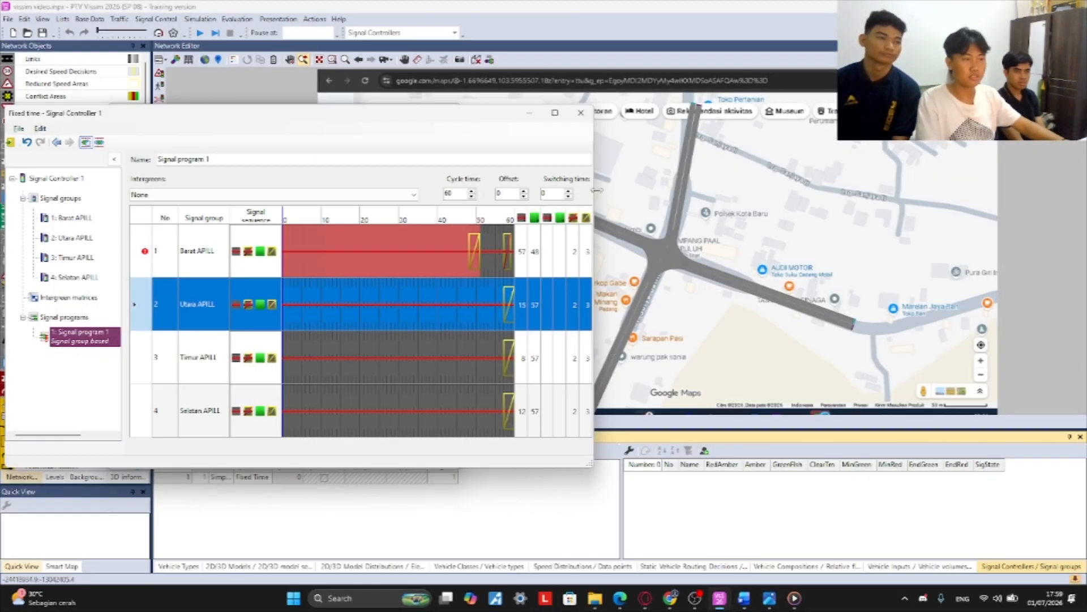
double_click(448, 193)
type("1")
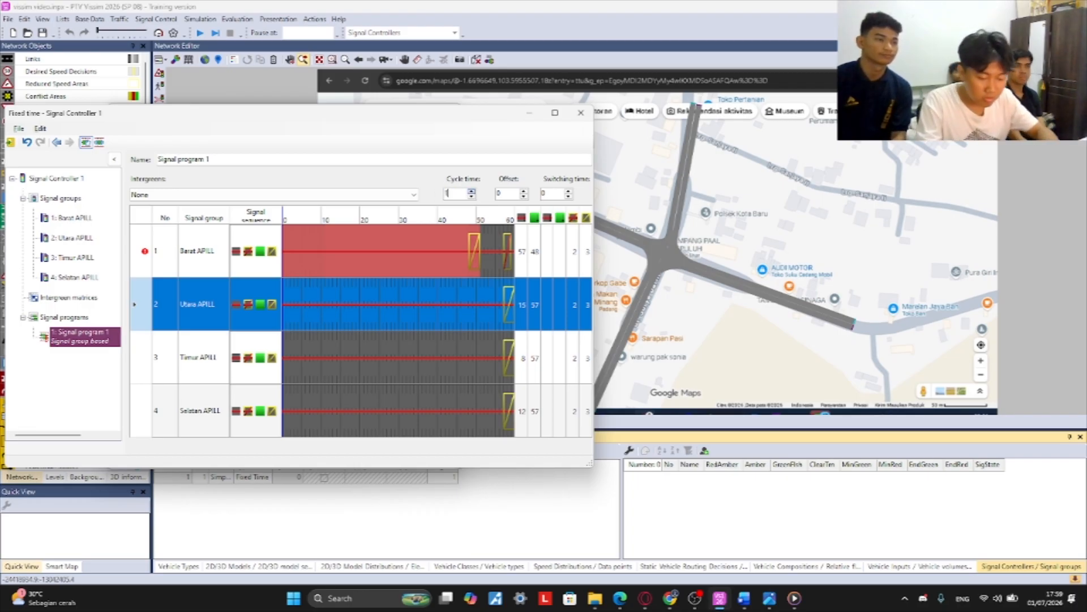
type("68")
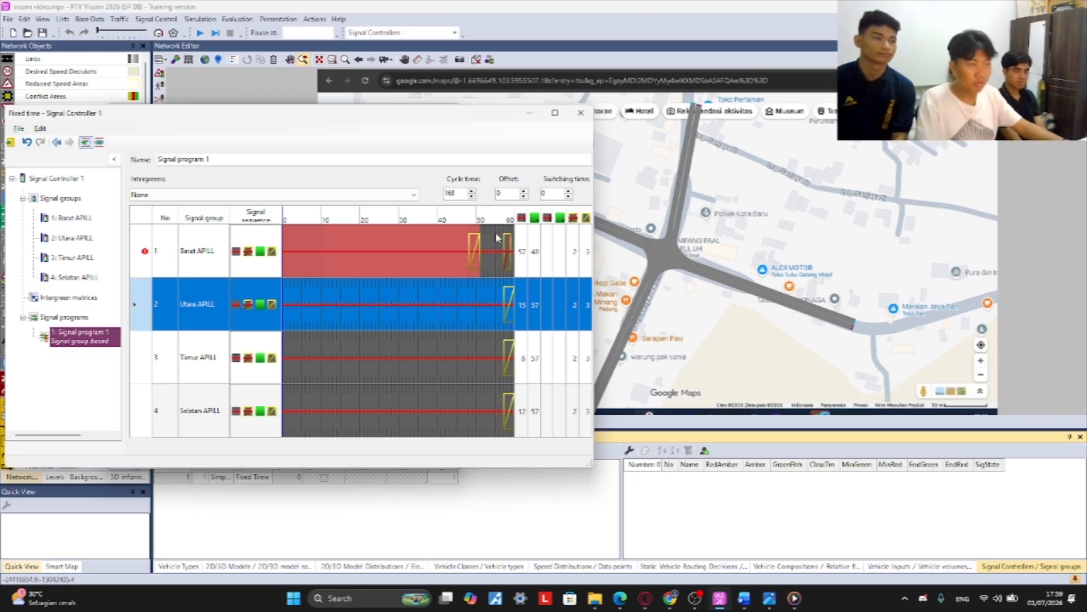
left_click(471, 191)
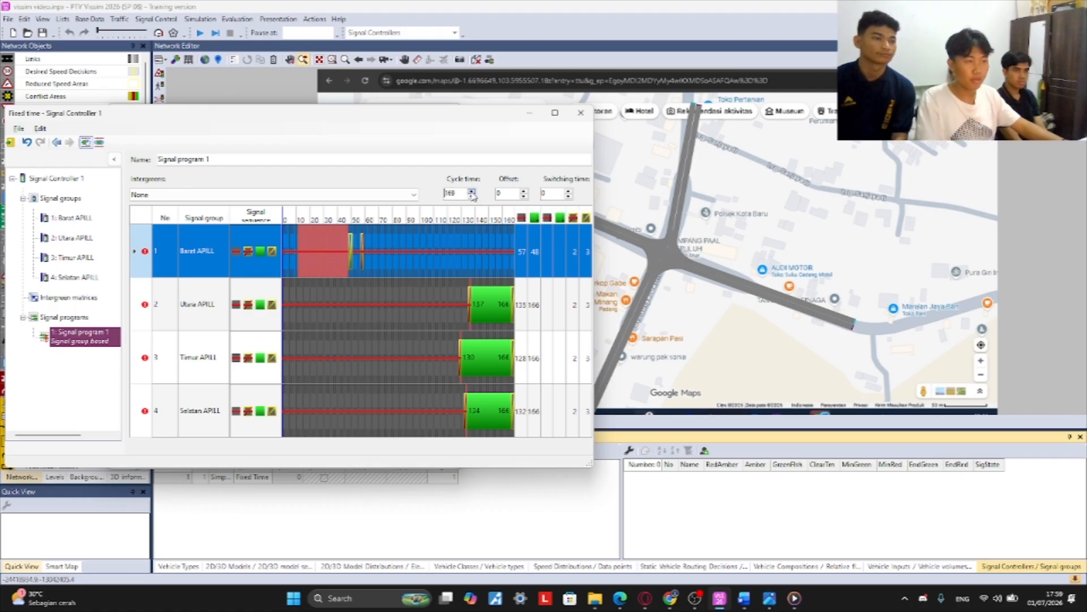
left_click(471, 196)
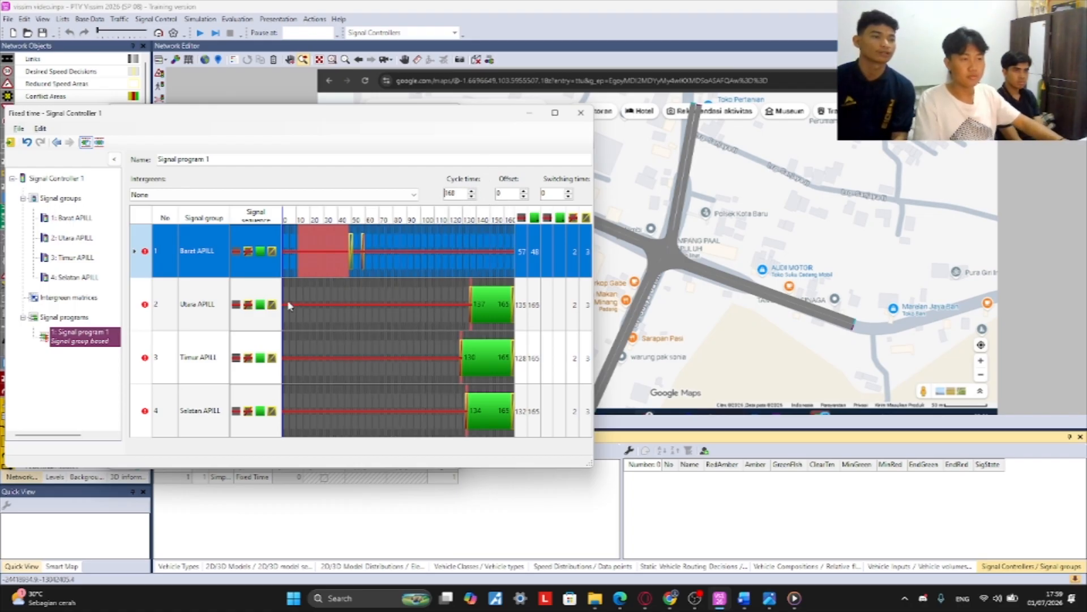
left_click(521, 252)
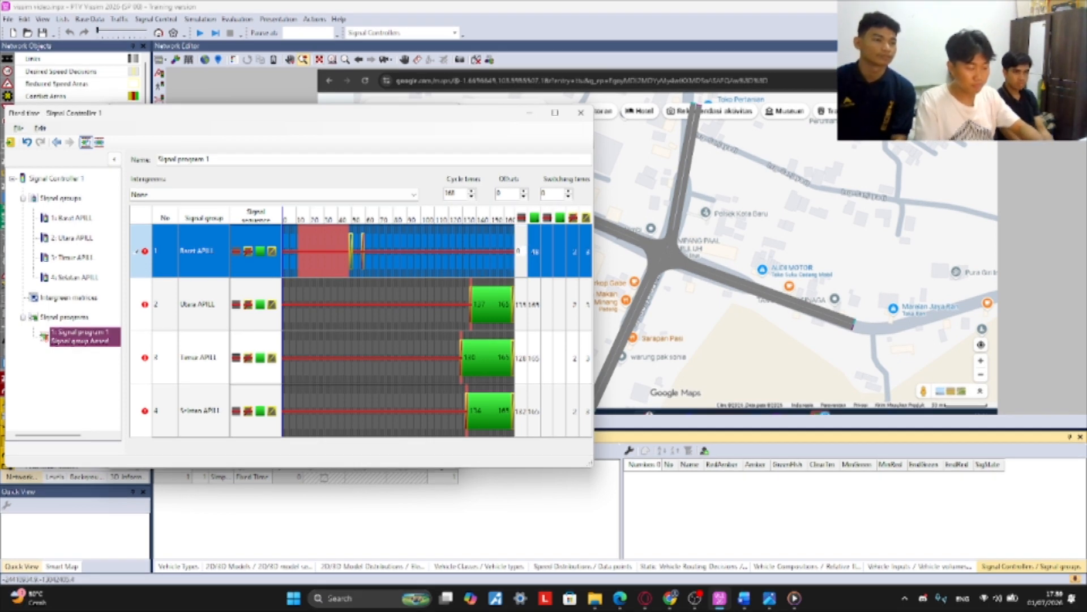
key("Return")
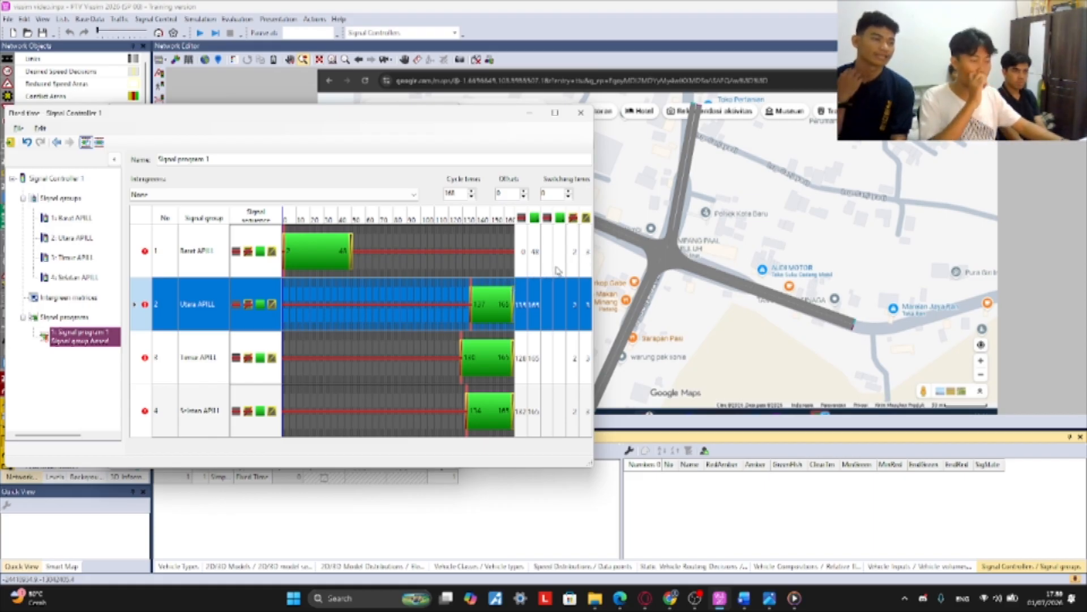
- Set Utara APILL's red end to 53 and green end to 83, consulting the Word document's Lampu lalu lintas table
left_click(523, 311)
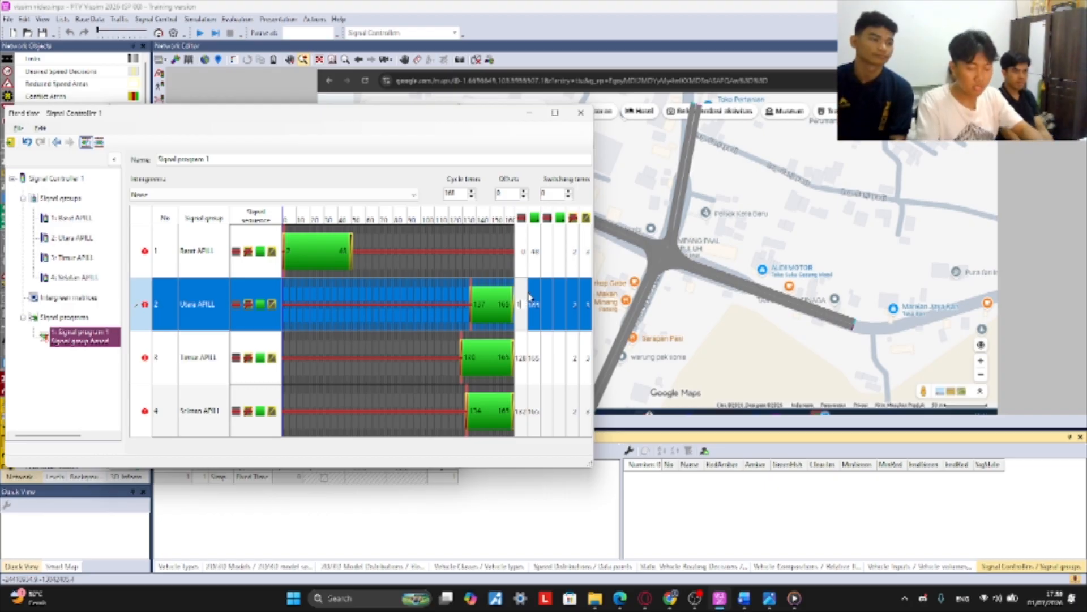
type("53")
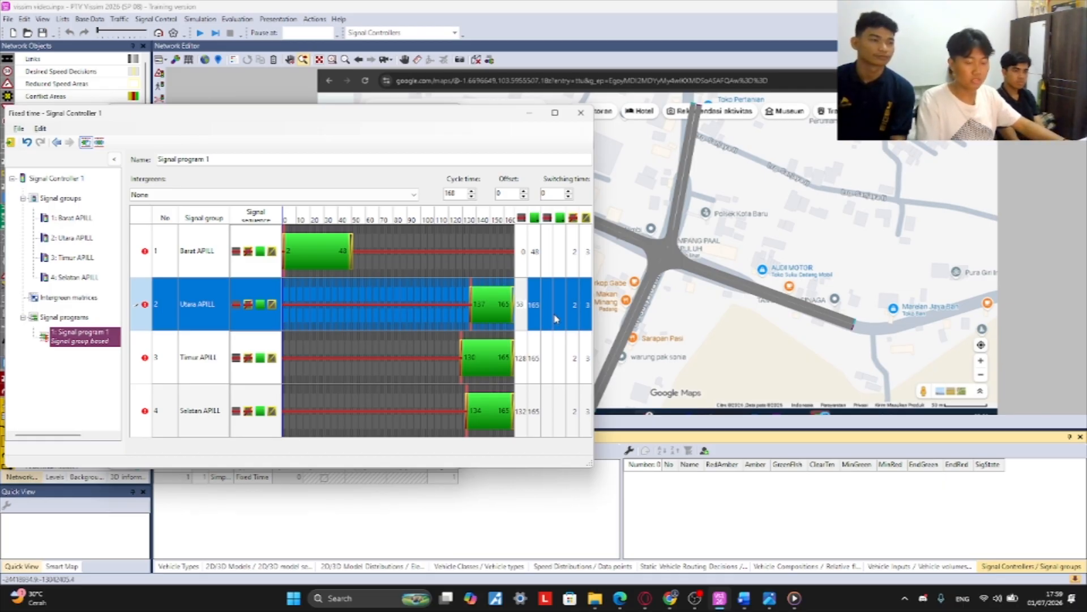
key("alt+Tab")
scroll(350, 243, "up", 3)
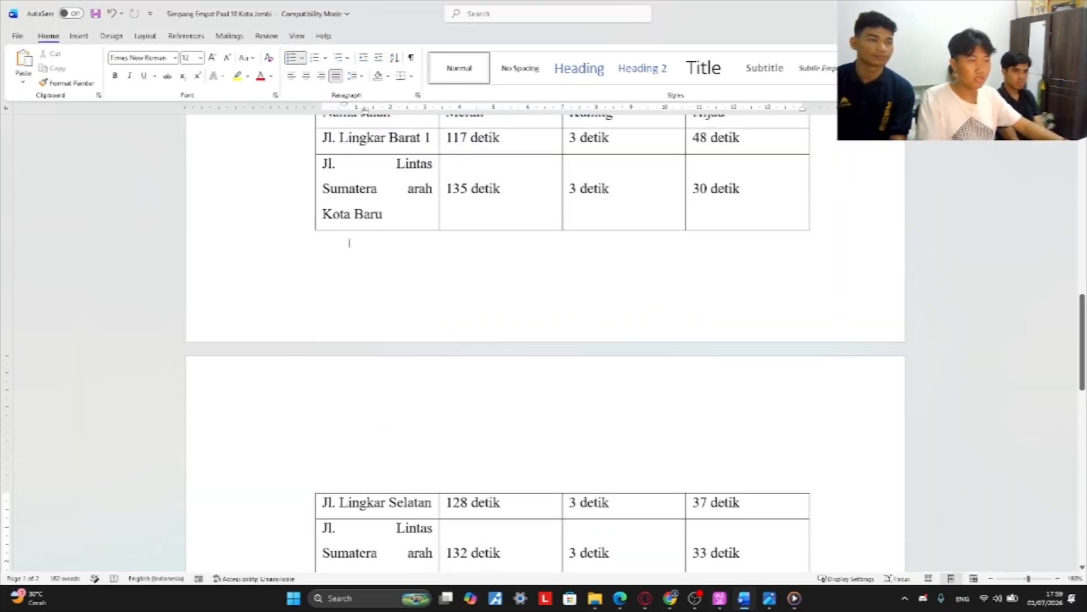
scroll(349, 242, "up", 1)
key("alt+Tab")
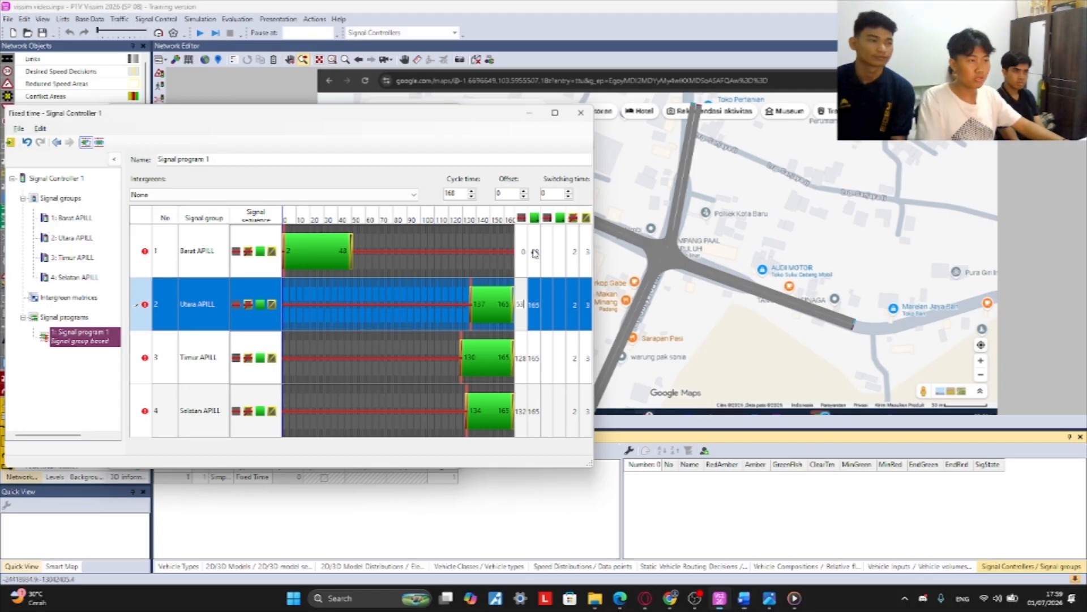
type("53")
key("Return")
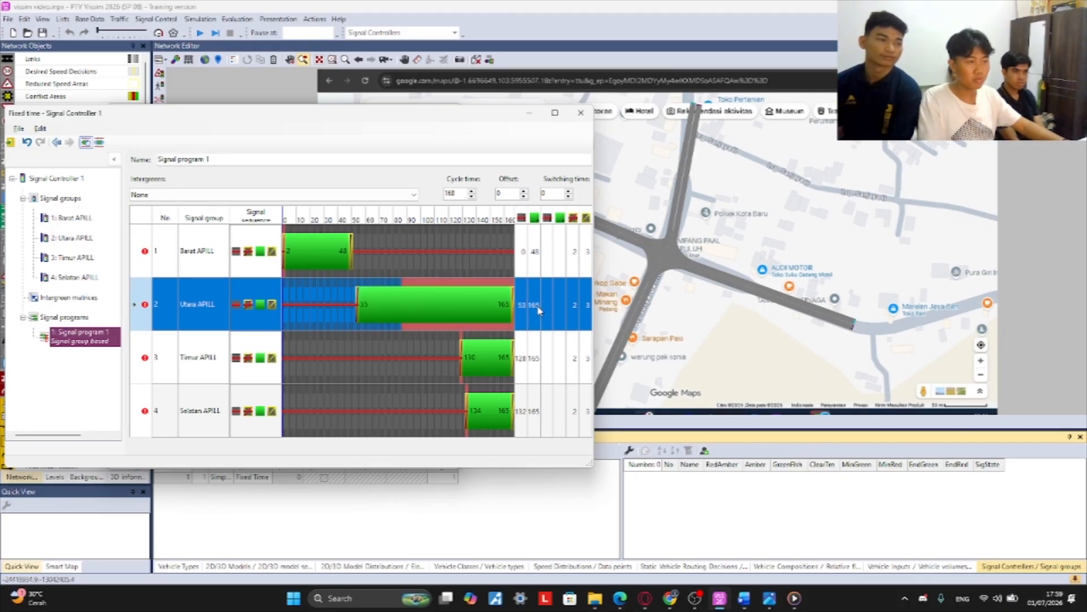
left_click(538, 305)
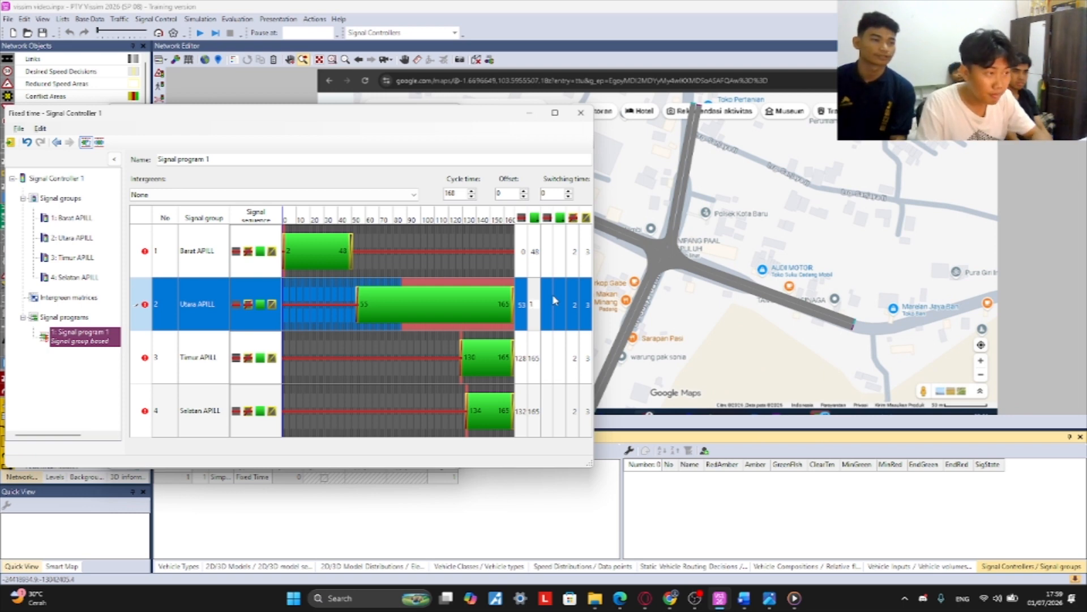
type("83")
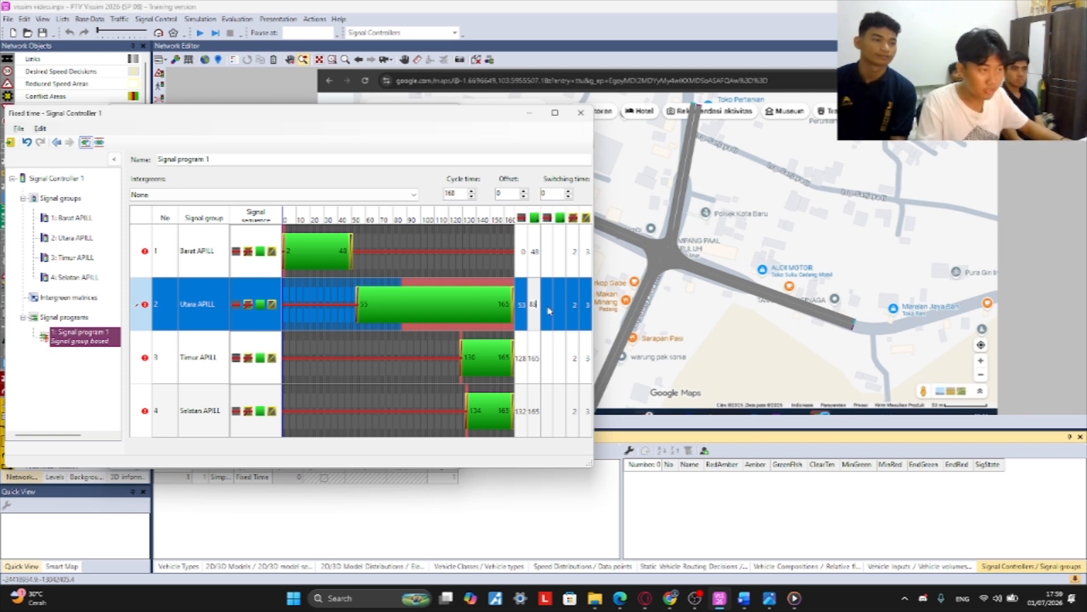
key("Return")
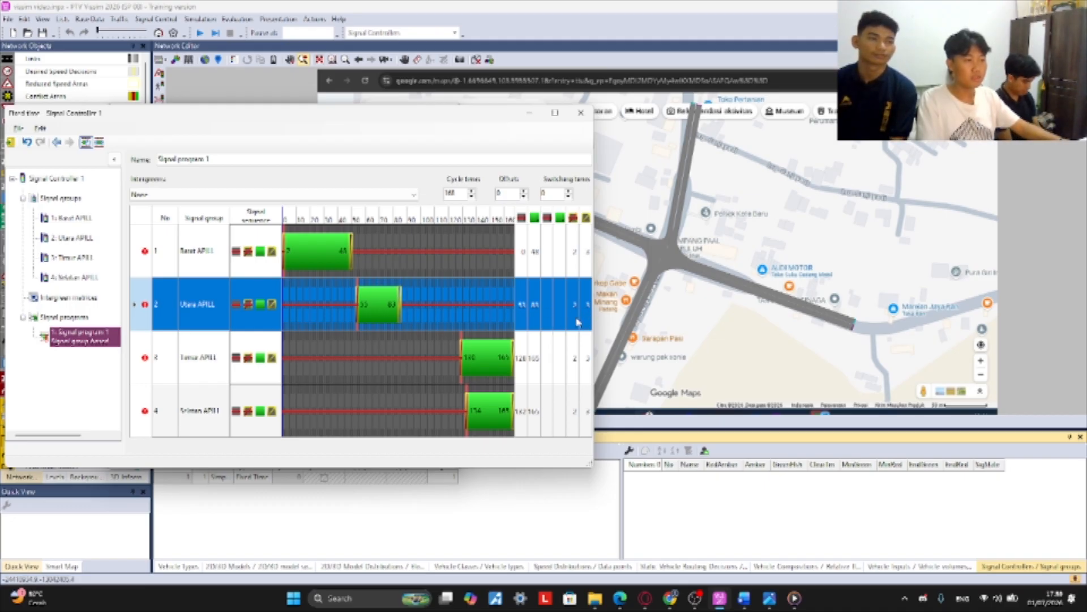
- Set Timur APILL's red end to 88 and green end to 125, using the durations in the Word document
left_click(525, 362)
left_click(525, 360)
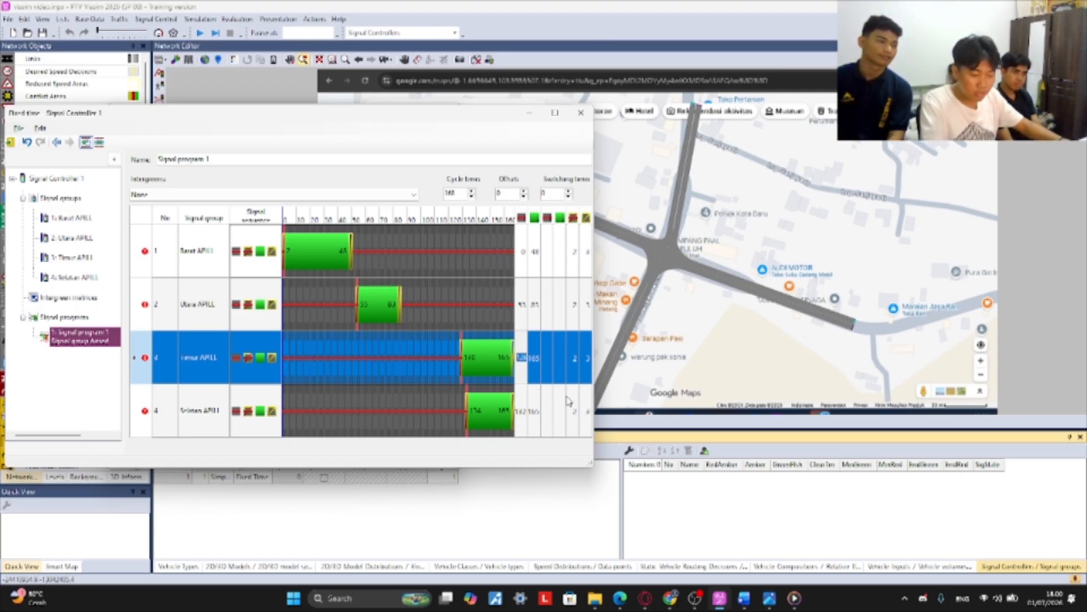
left_click(535, 358)
key("alt+Tab")
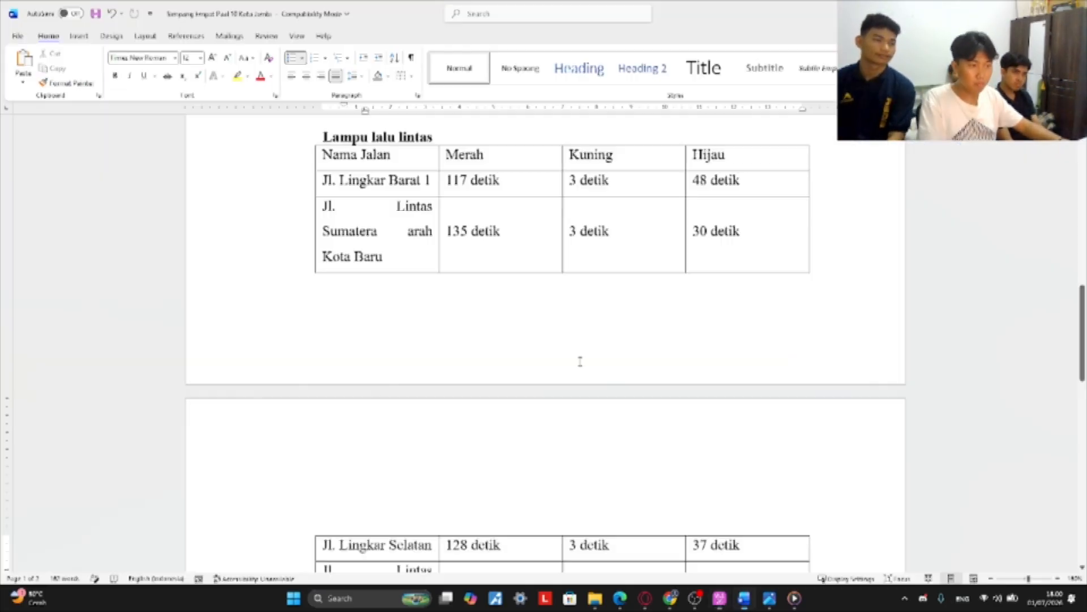
scroll(646, 311, "down", 3)
key("alt+Tab")
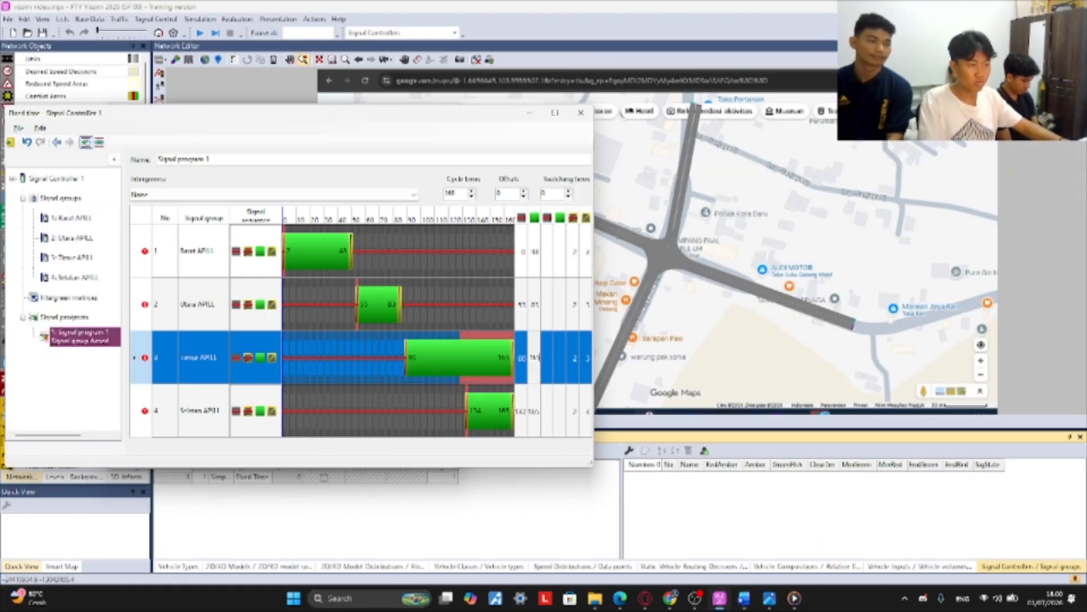
type("12")
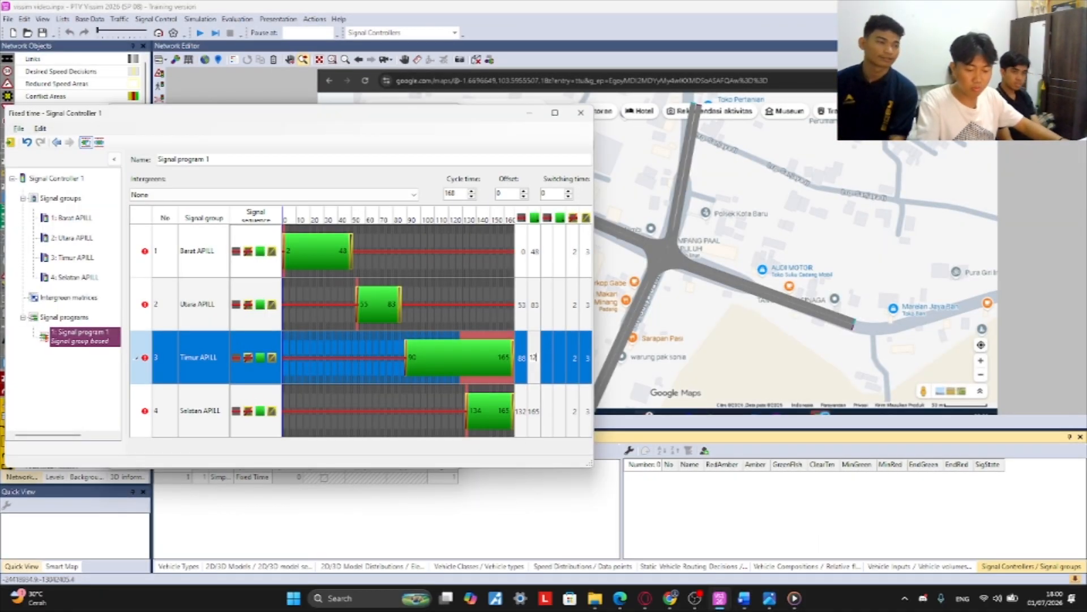
left_click(551, 361)
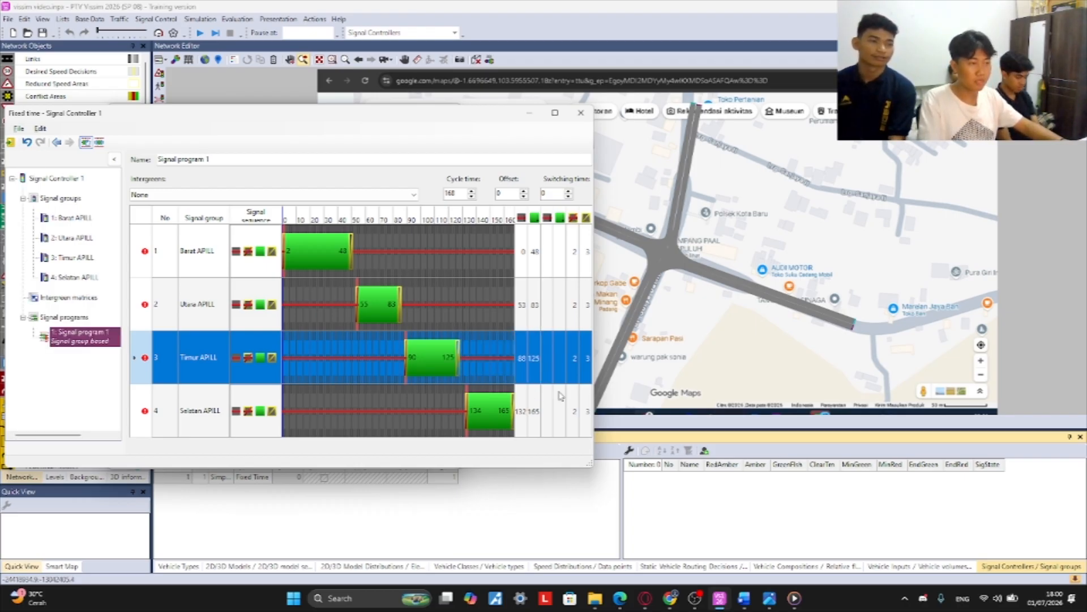
- Set Selatan APILL's red end to 130 and green end to 163, checking its green duration in the Word document
left_click(522, 413)
left_click(524, 411)
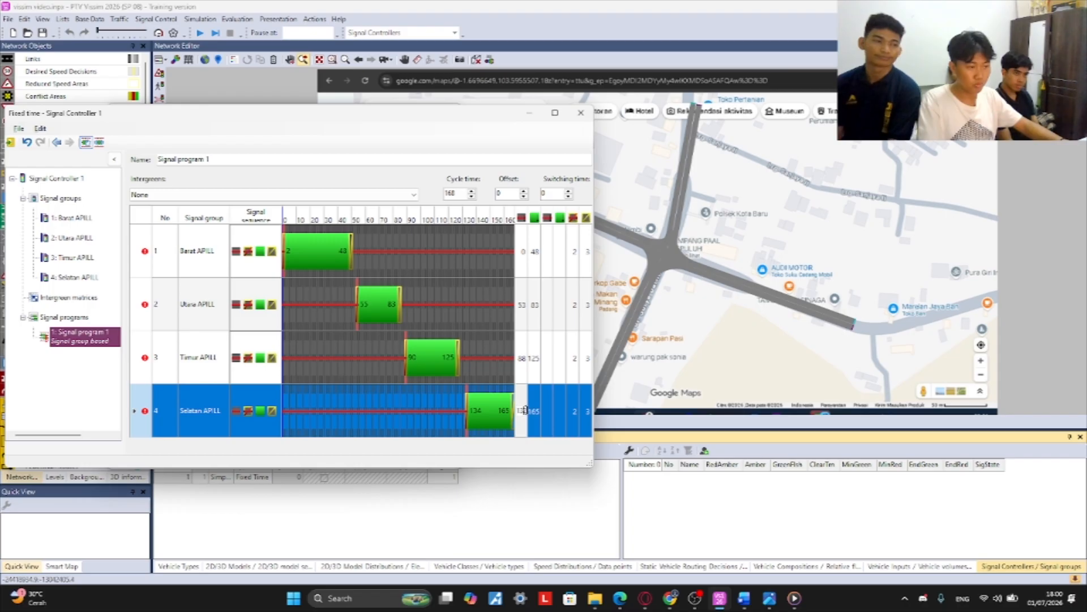
key("BackSpace")
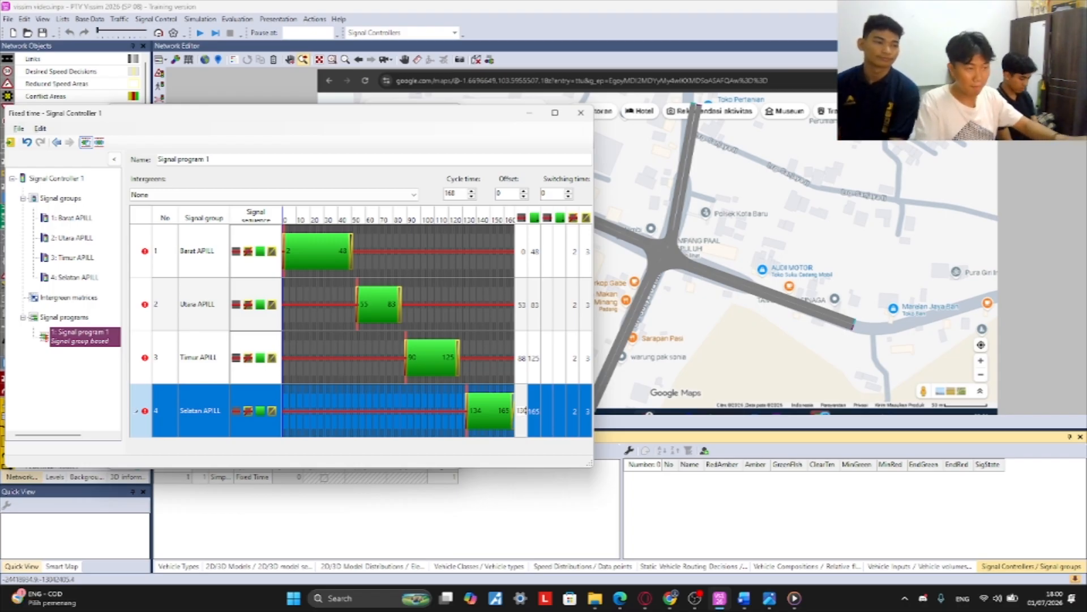
key("alt+Tab")
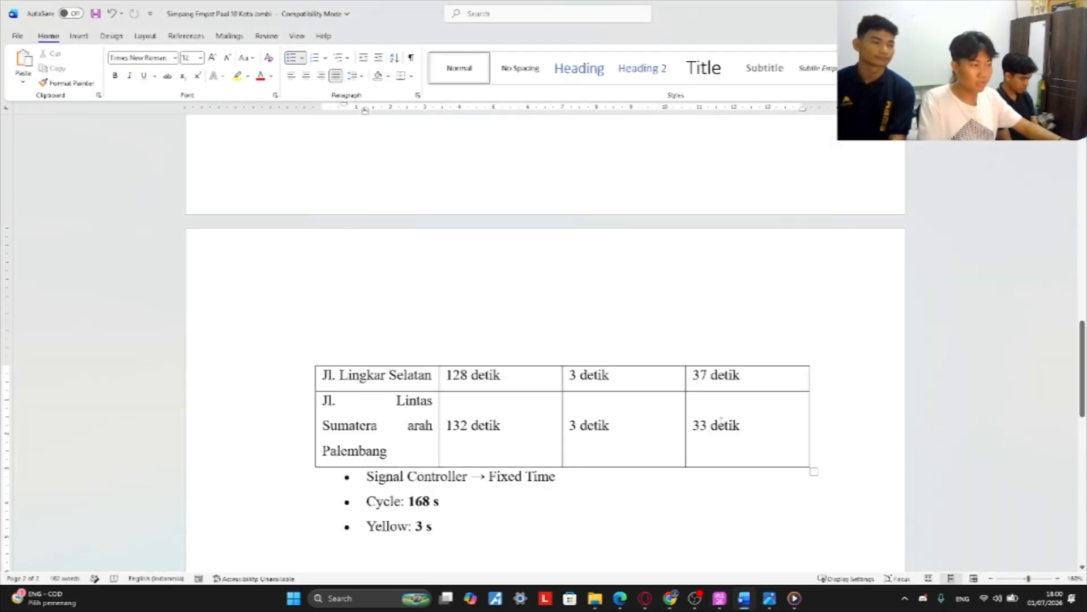
key("alt+Tab")
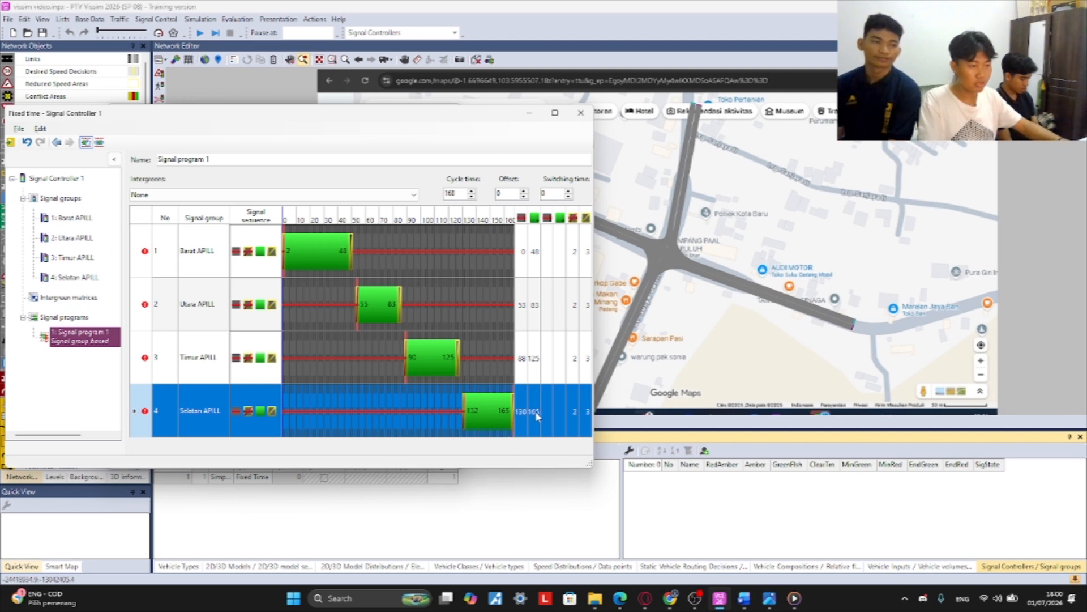
left_click(535, 410)
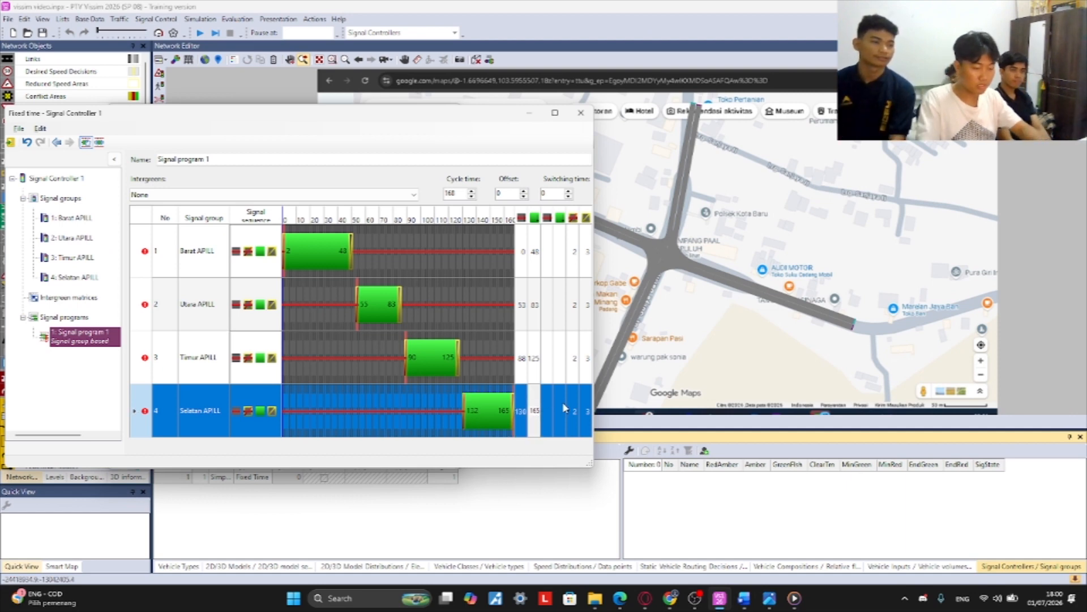
left_click(502, 307)
- Compare the signal groups' green phases in the signal program with the durations in the Word document's table
left_click(485, 357)
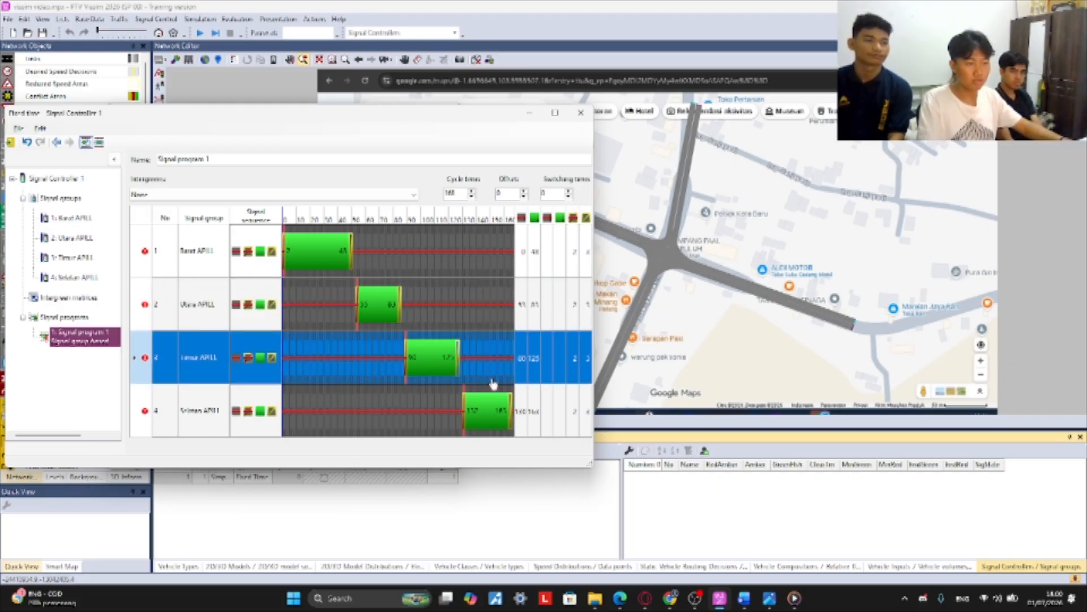
left_click(492, 298)
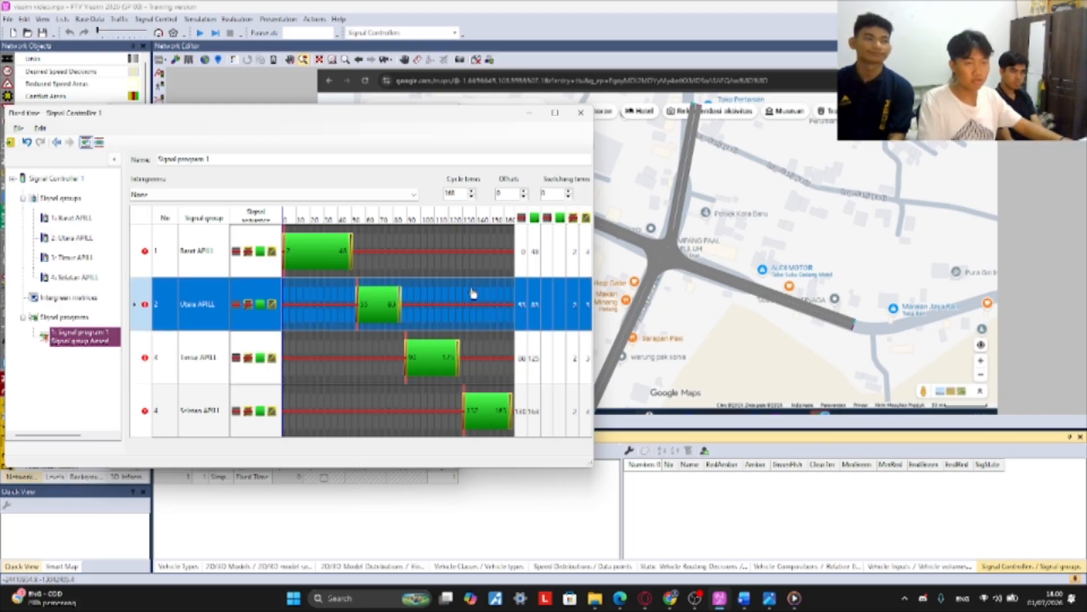
left_click(436, 257)
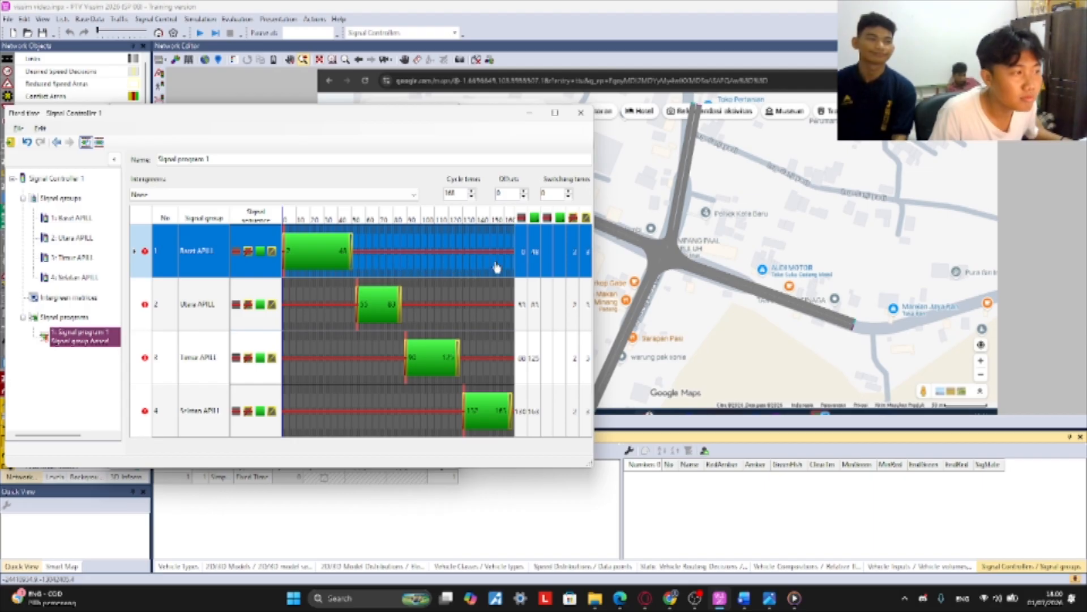
key("alt+Tab")
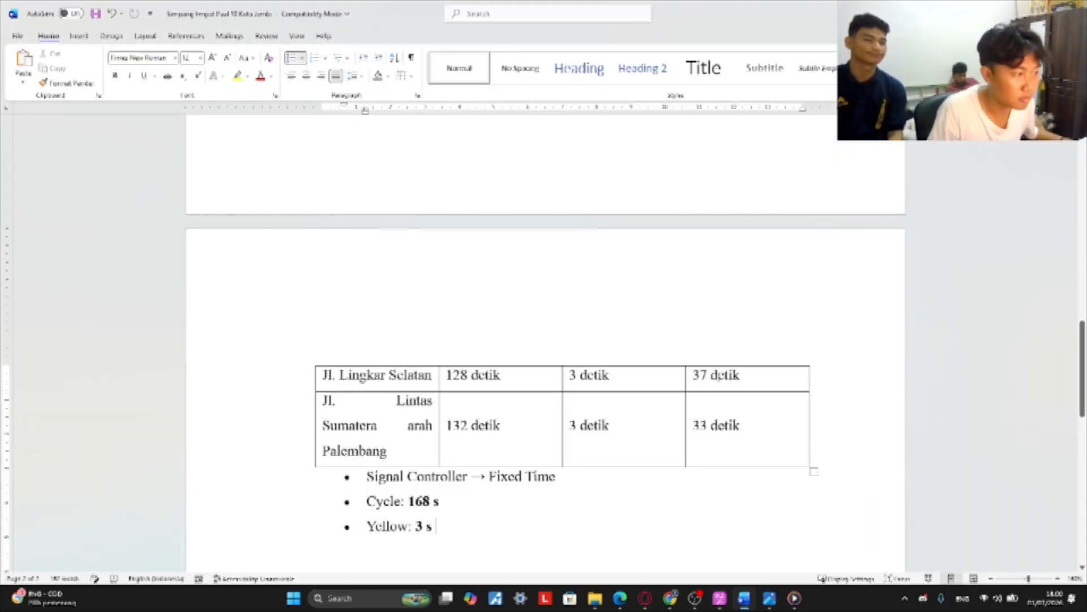
key("alt+Tab")
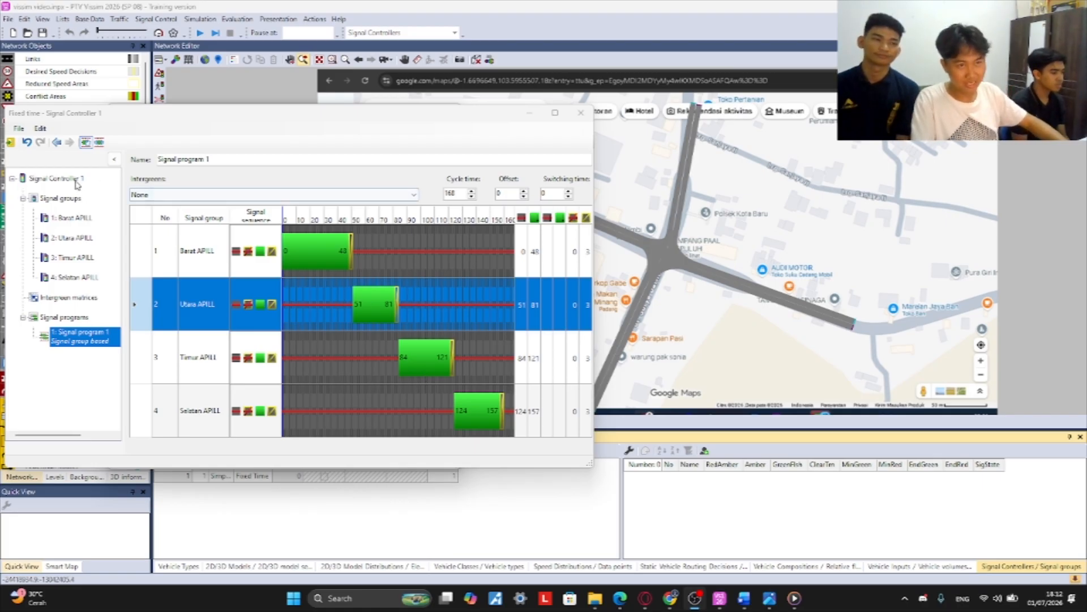
- Return from the fixed-time editor to the Simpang 4 Jambi signal controller, saving the changes, and accept the controller settings
left_click(11, 143)
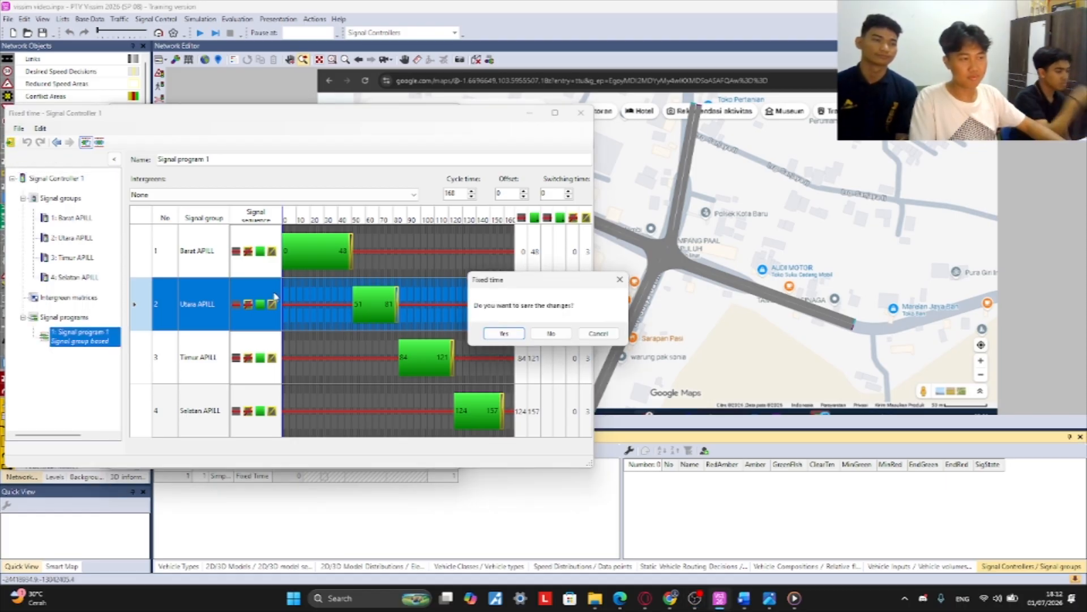
left_click(517, 334)
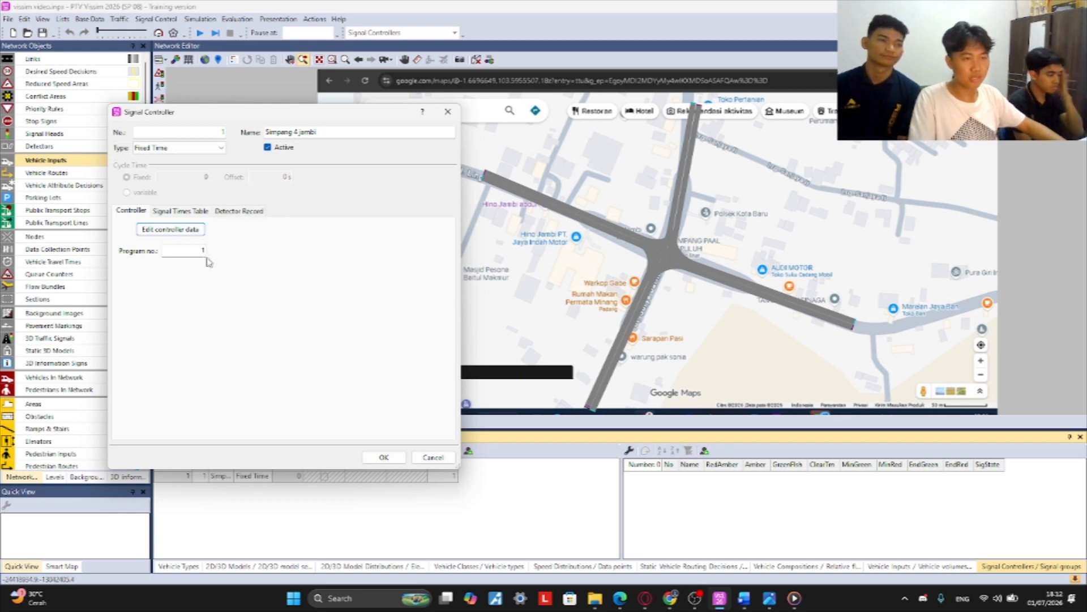
left_click(387, 457)
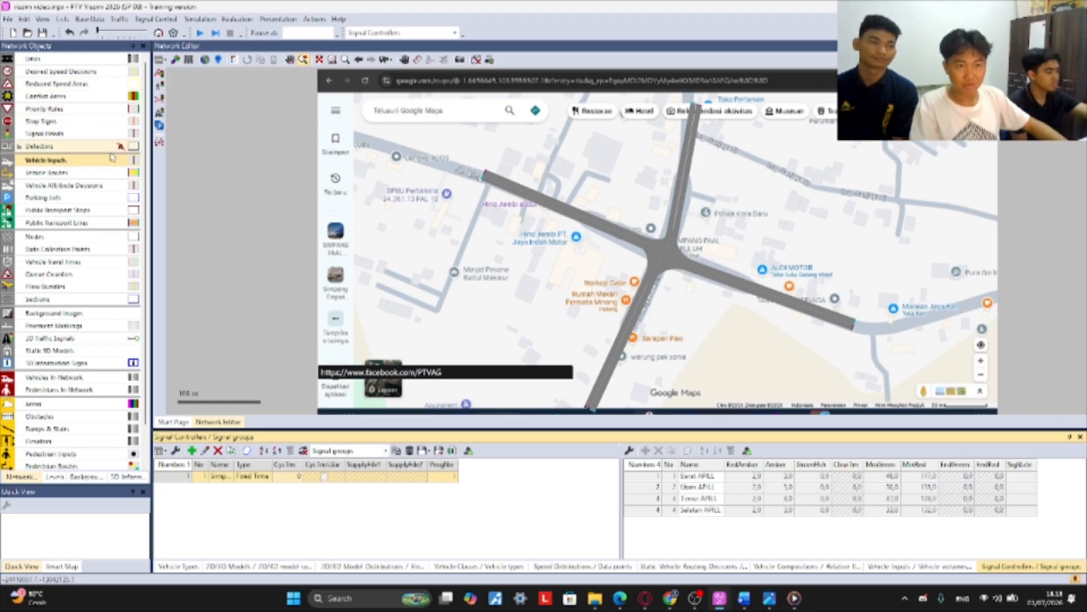
- Add a signal head at about 195 m on the Jl. Lingkar Barat 1 link and assign it to signal group Barat APILL
left_click(57, 134)
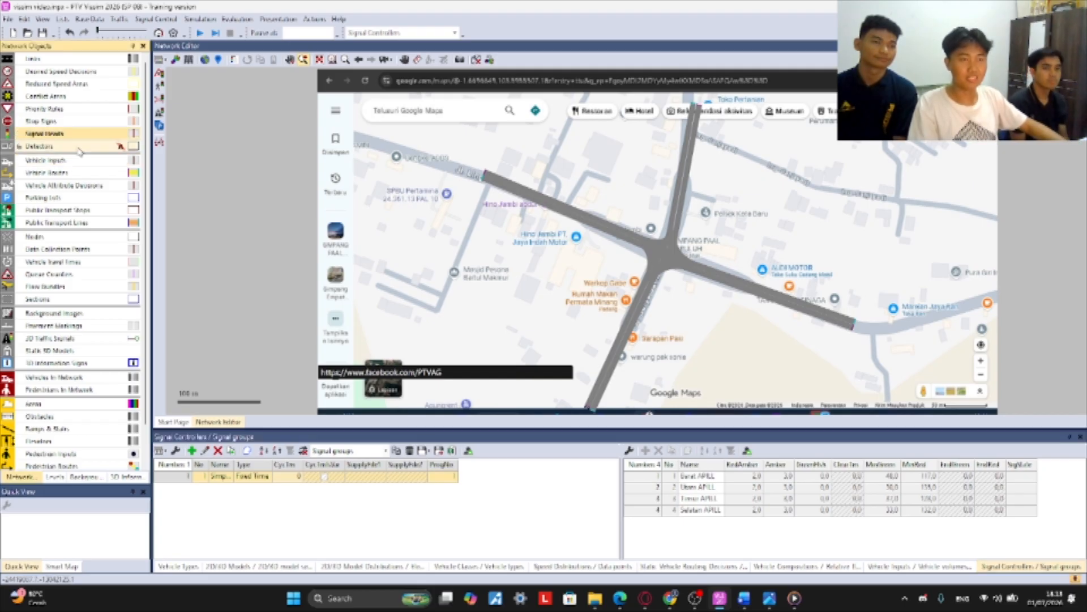
left_click(637, 239)
right_click(637, 239)
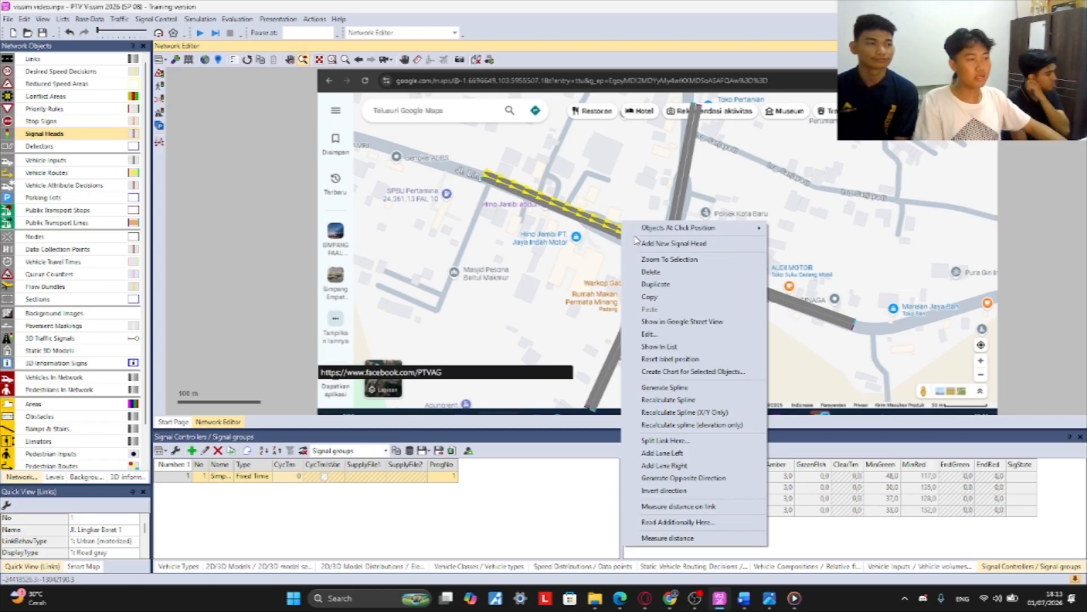
left_click(675, 244)
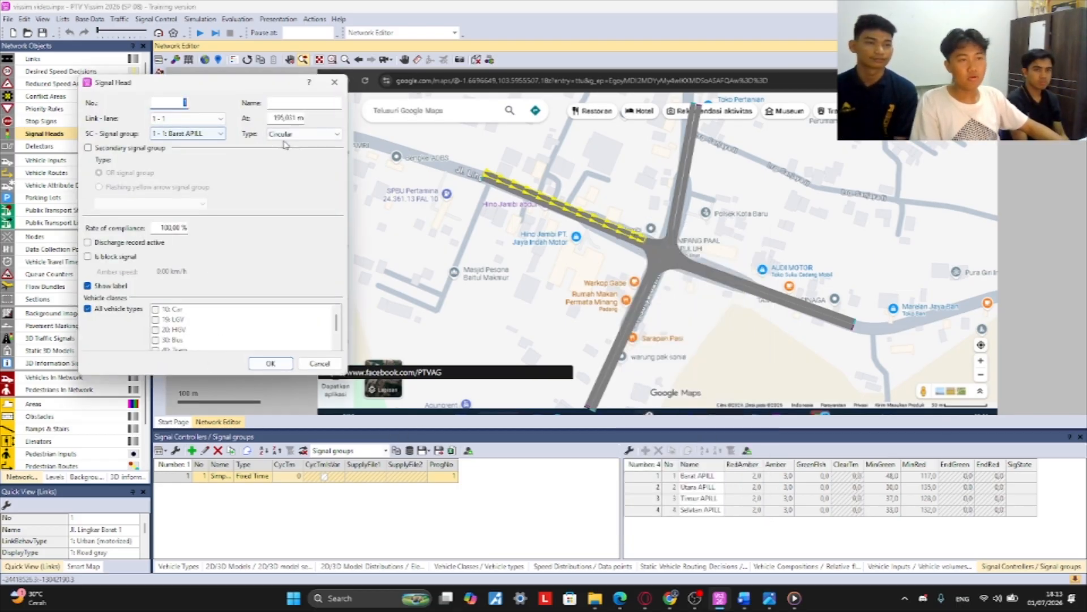
left_click(213, 135)
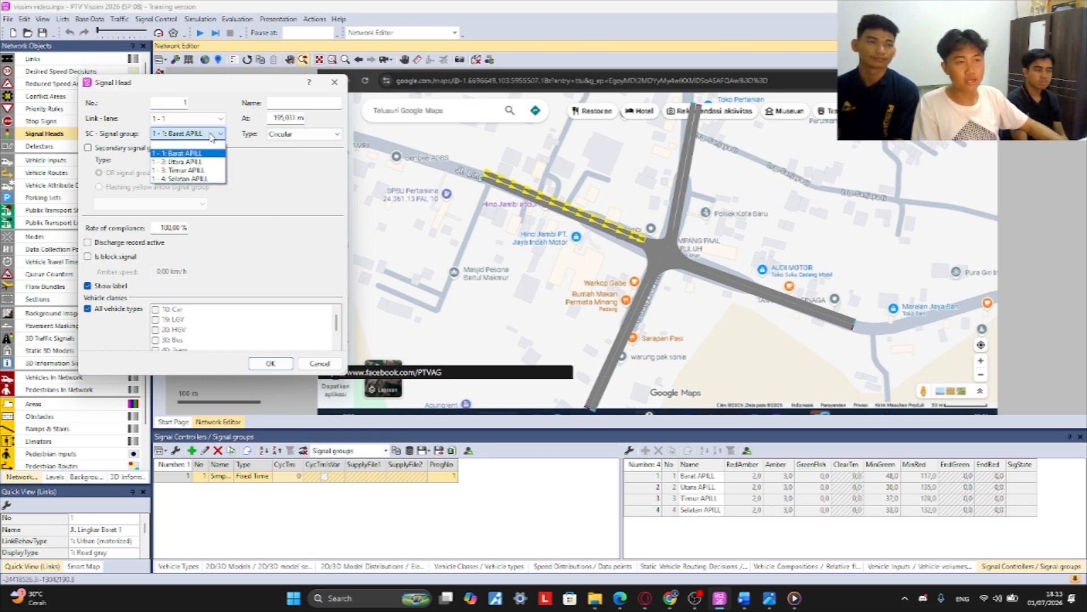
left_click(212, 136)
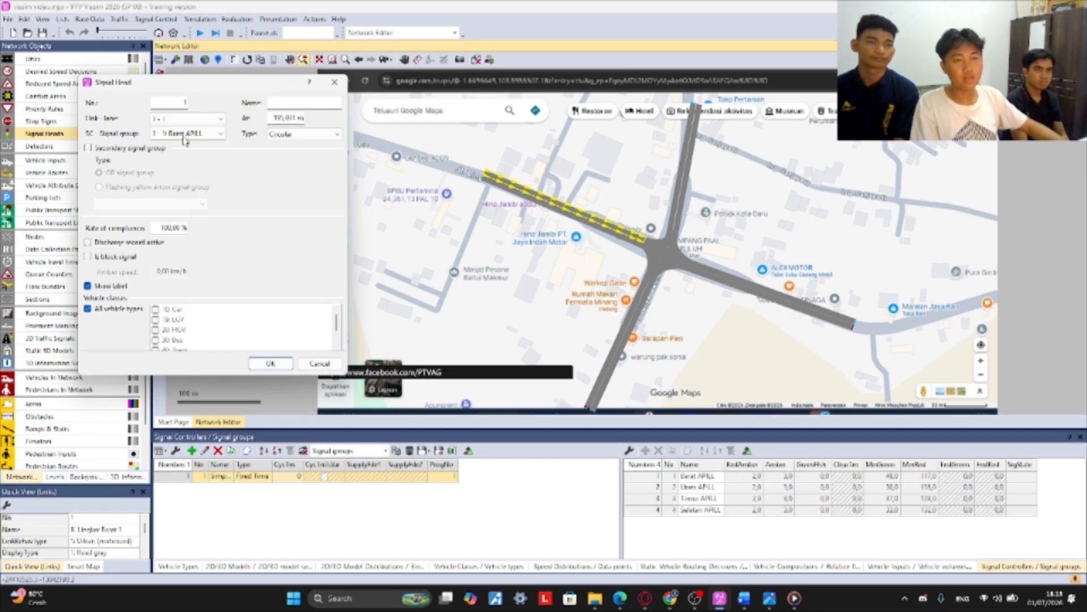
left_click(193, 136)
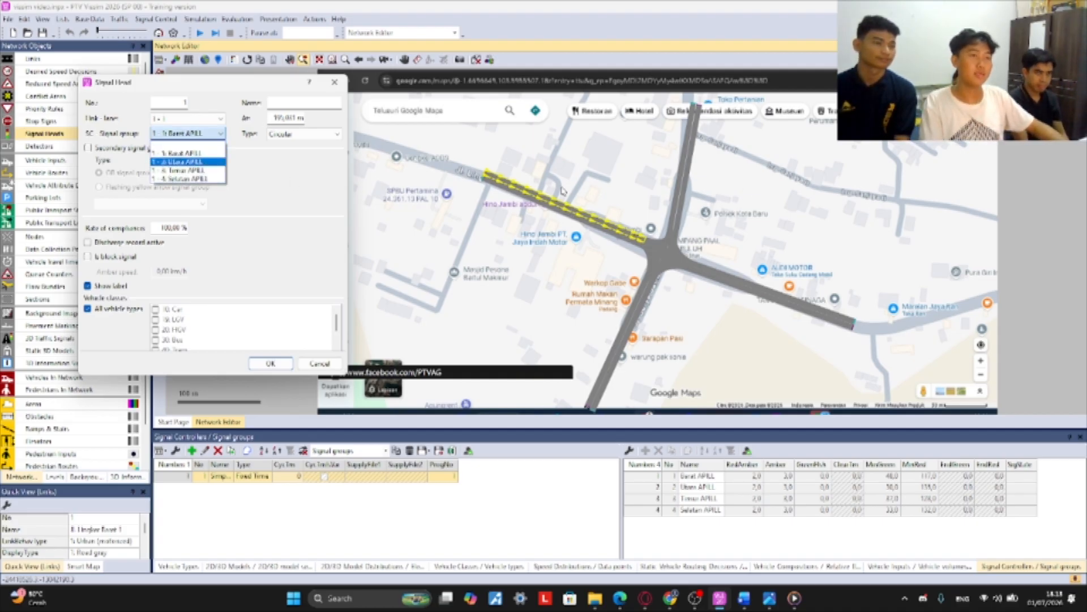
left_click(198, 153)
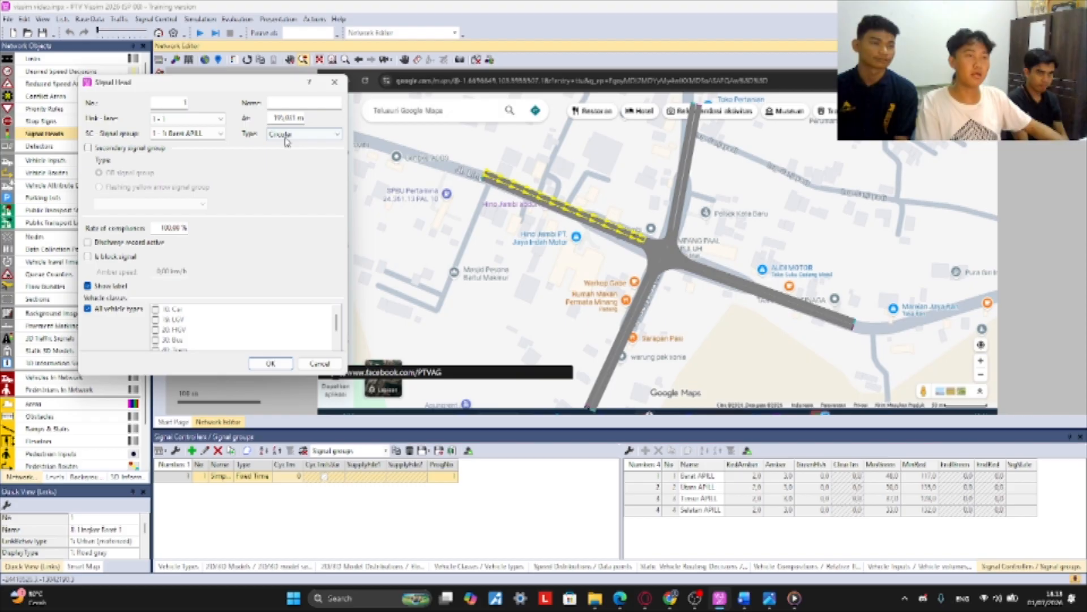
- Restrict the Barat APILL signal head to vehicle classes MC, LV and HV instead of all vehicle types, and accept it
left_click(286, 102)
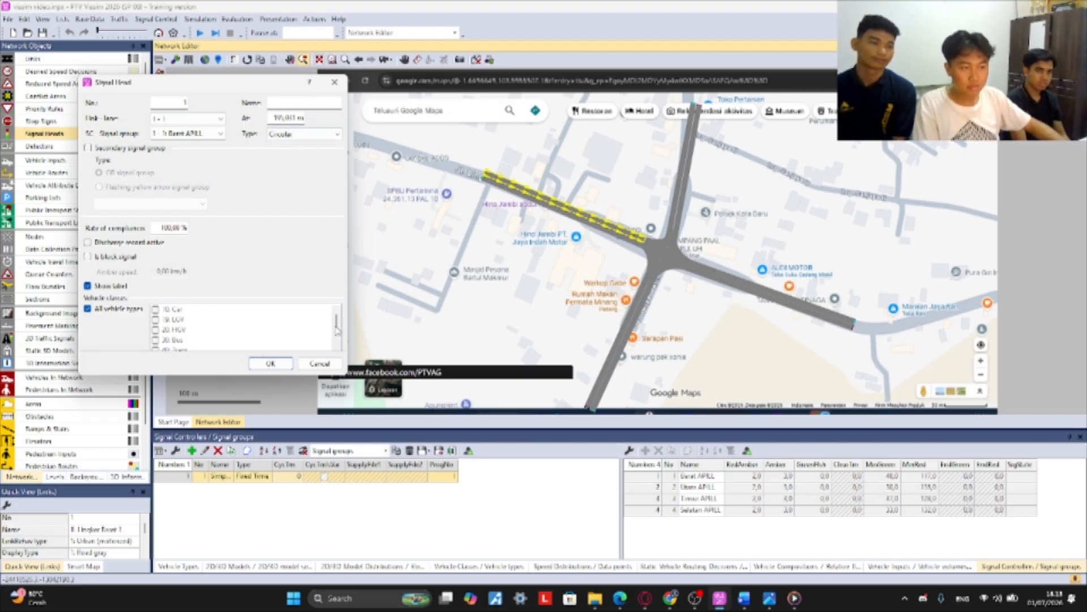
left_click(108, 312)
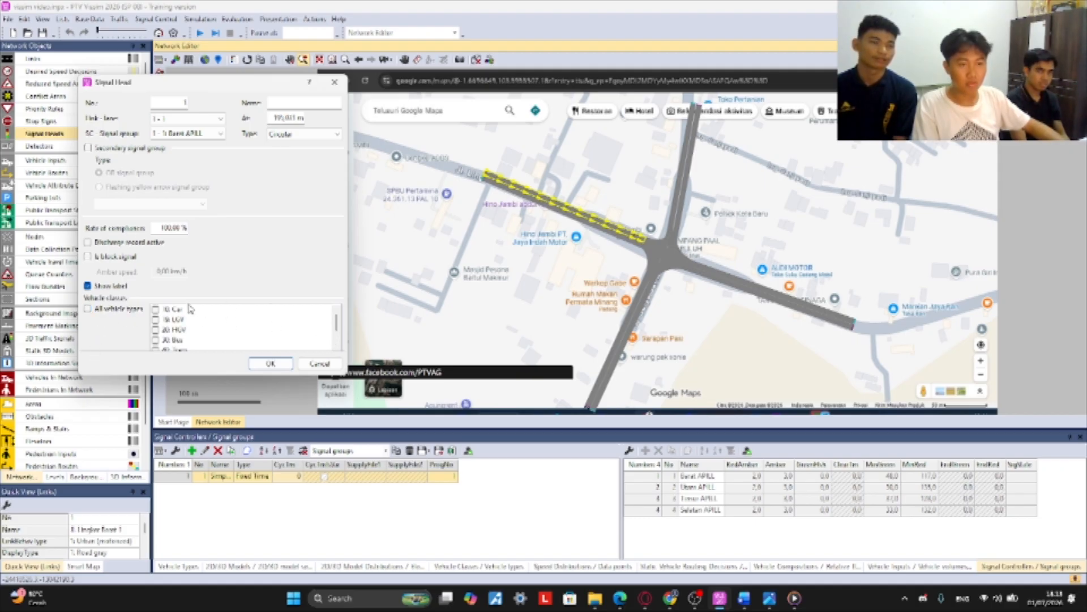
scroll(224, 336, "down", 2)
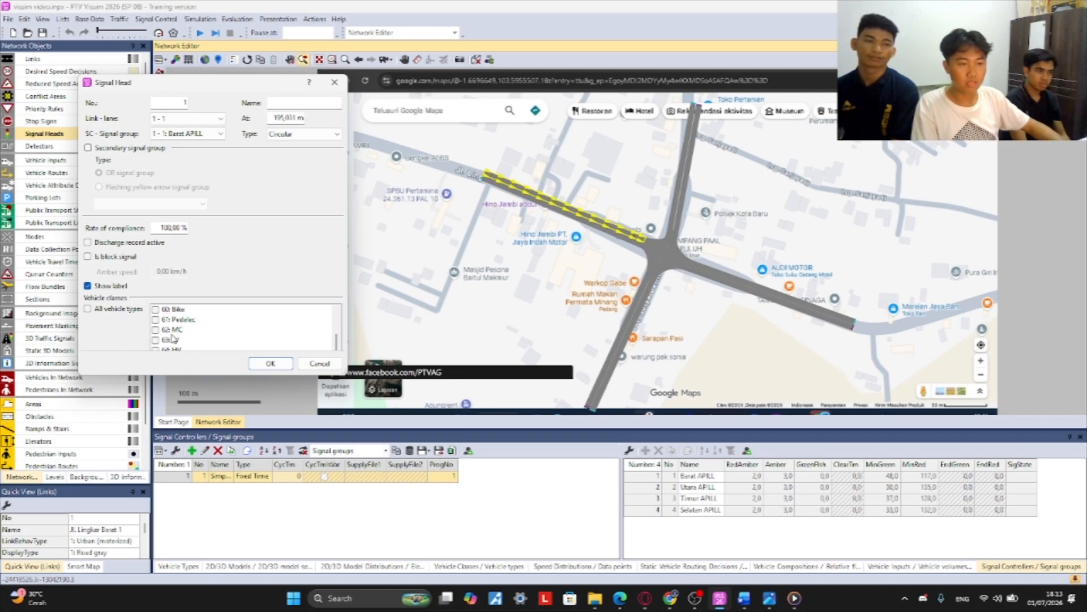
left_click(157, 330)
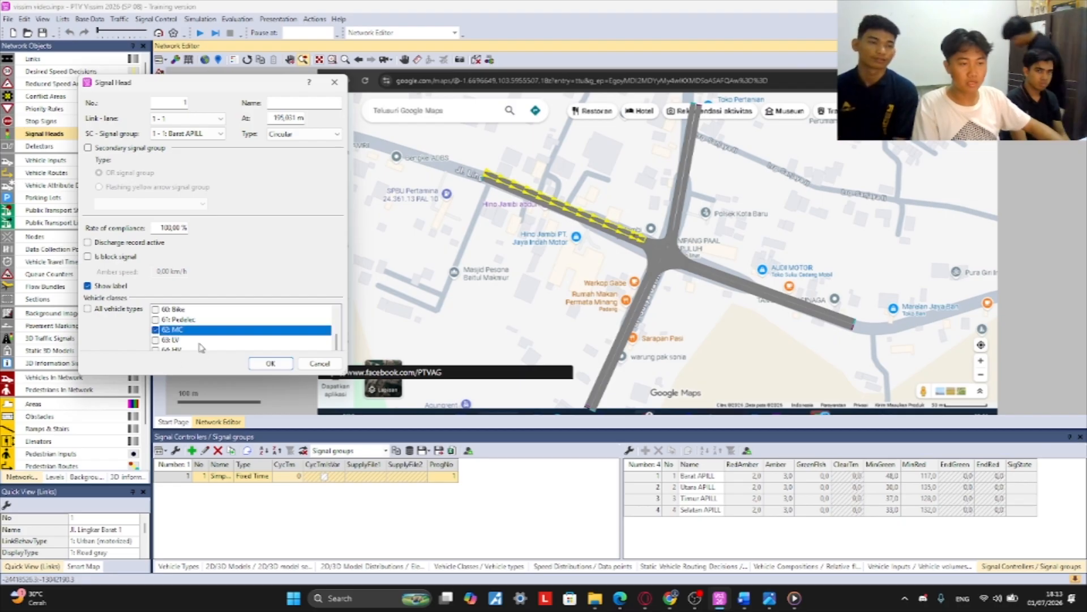
left_click(157, 340)
left_click(161, 351)
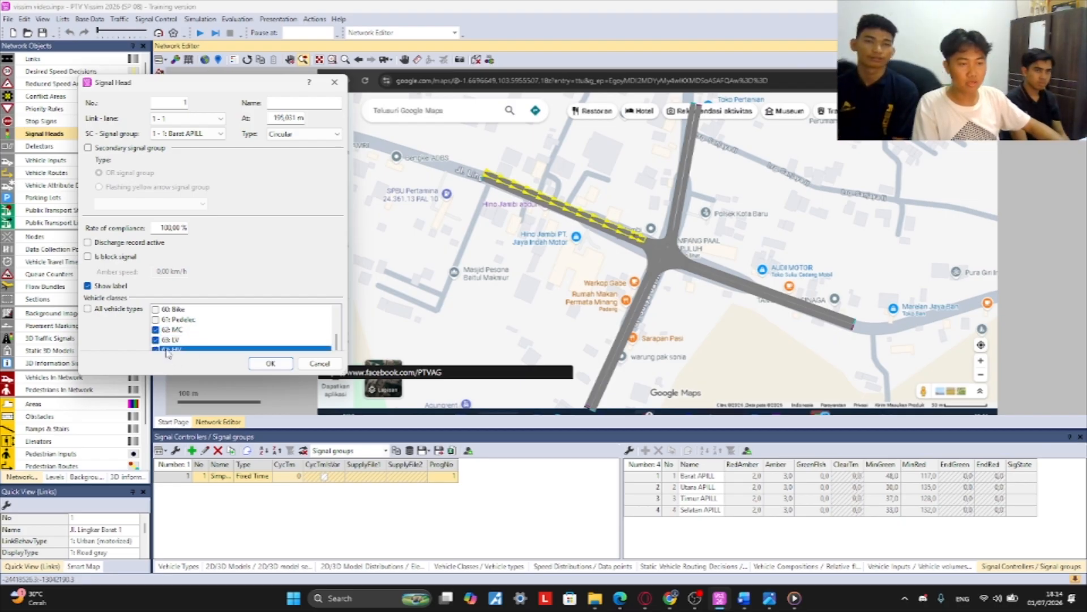
left_click(271, 364)
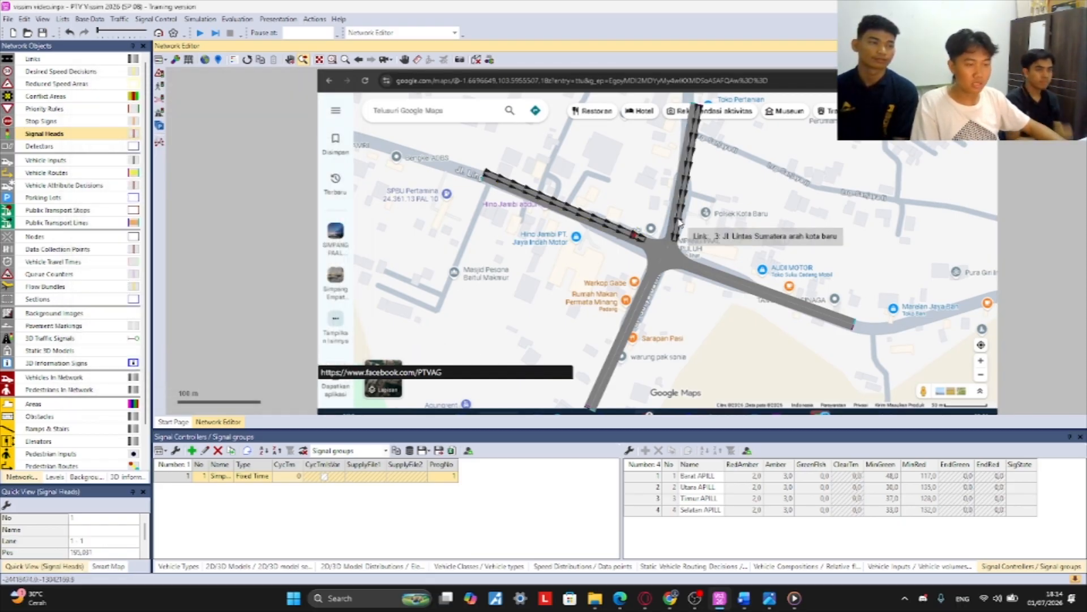
- Add a signal head at about 143 m on the Jl. Lintas Sumatera arah kota baru link and assign it to Utara APILL
left_click(678, 224)
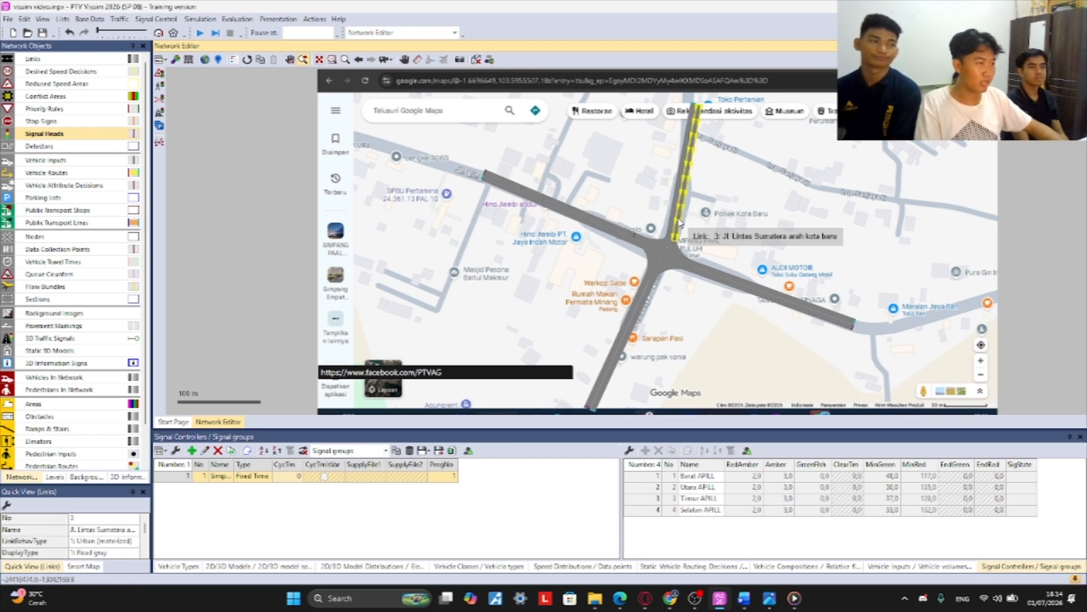
right_click(679, 226)
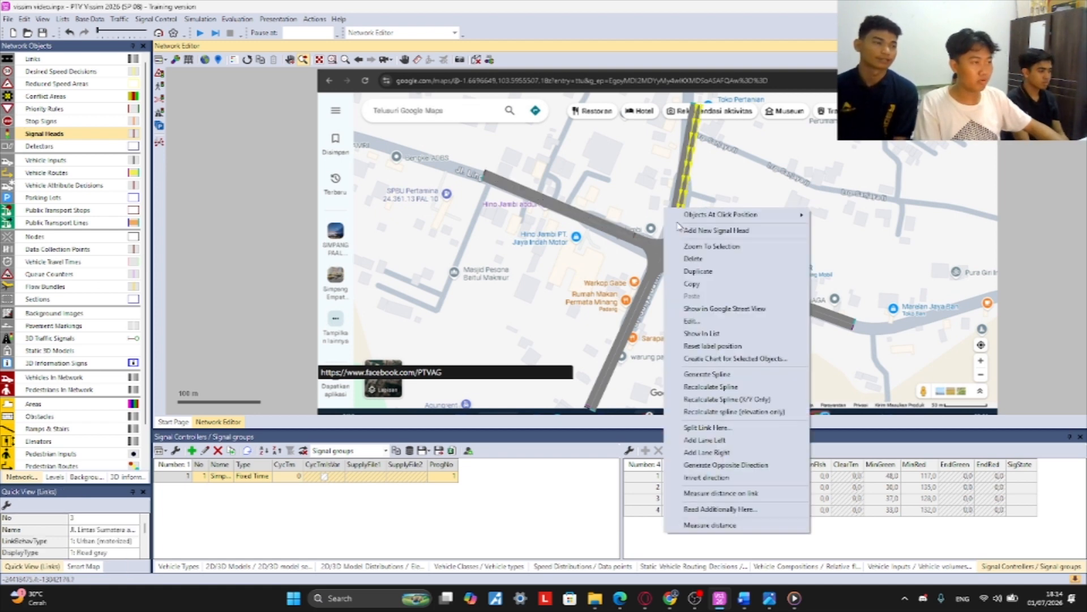
left_click(700, 231)
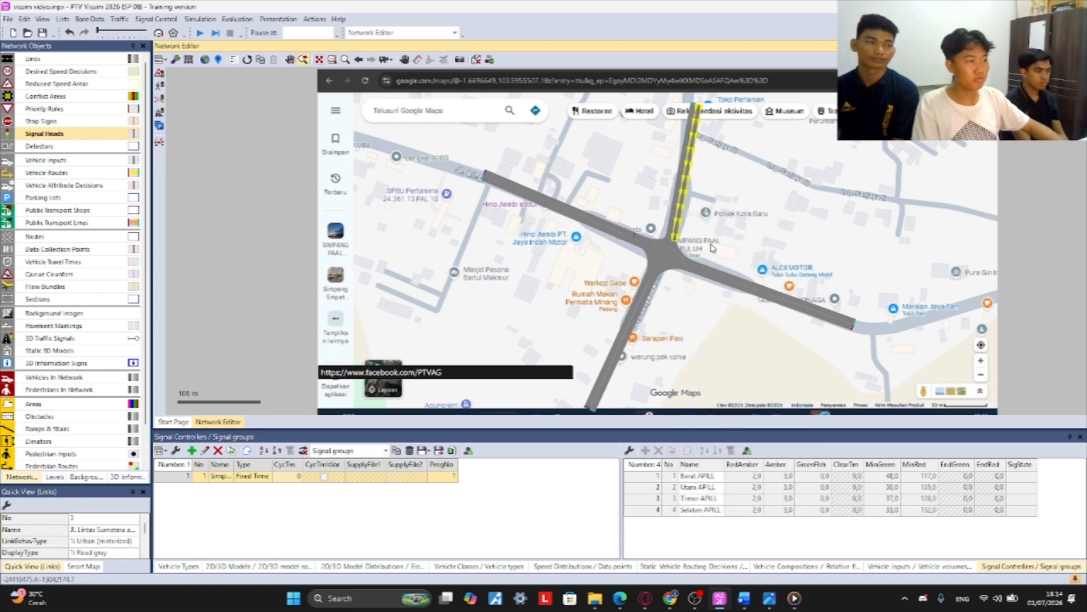
left_click(209, 133)
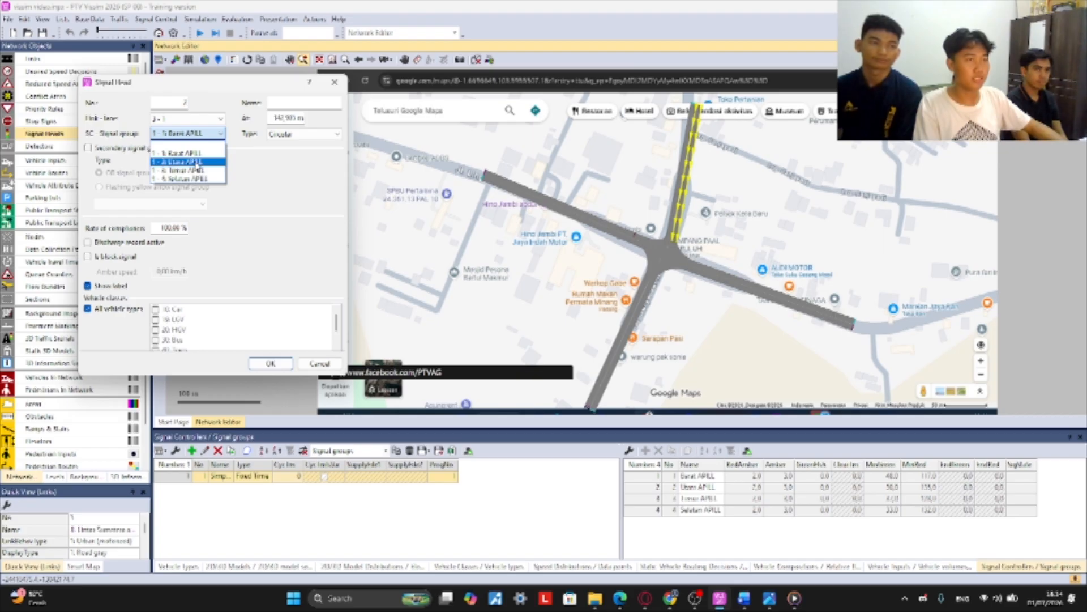
left_click(198, 162)
- Limit the Utara APILL signal head to vehicle classes MC and LV instead of all vehicle types, and accept it
left_click(120, 310)
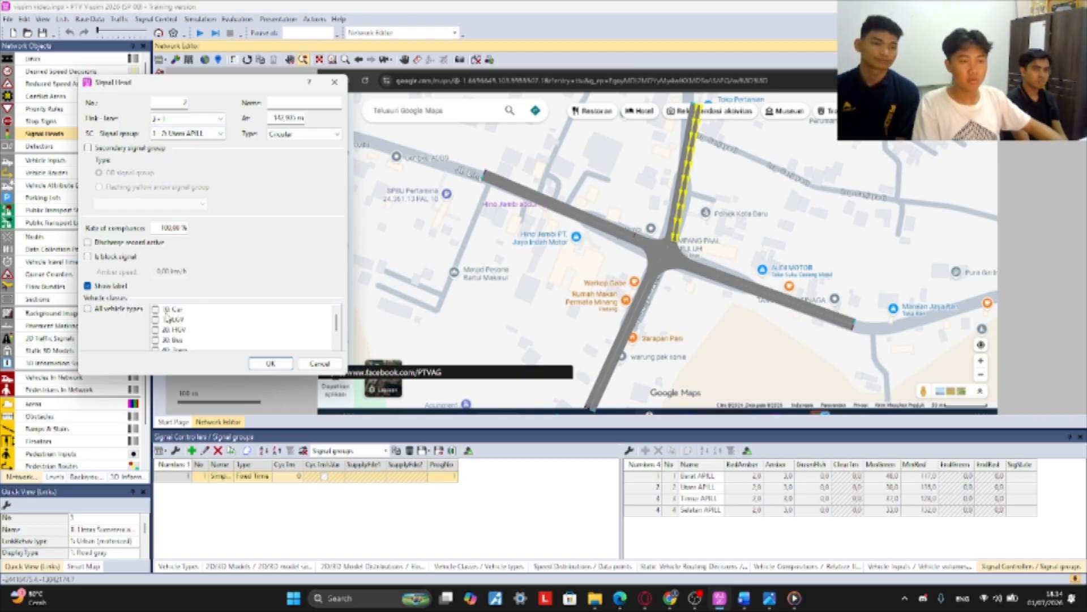
left_click(183, 329)
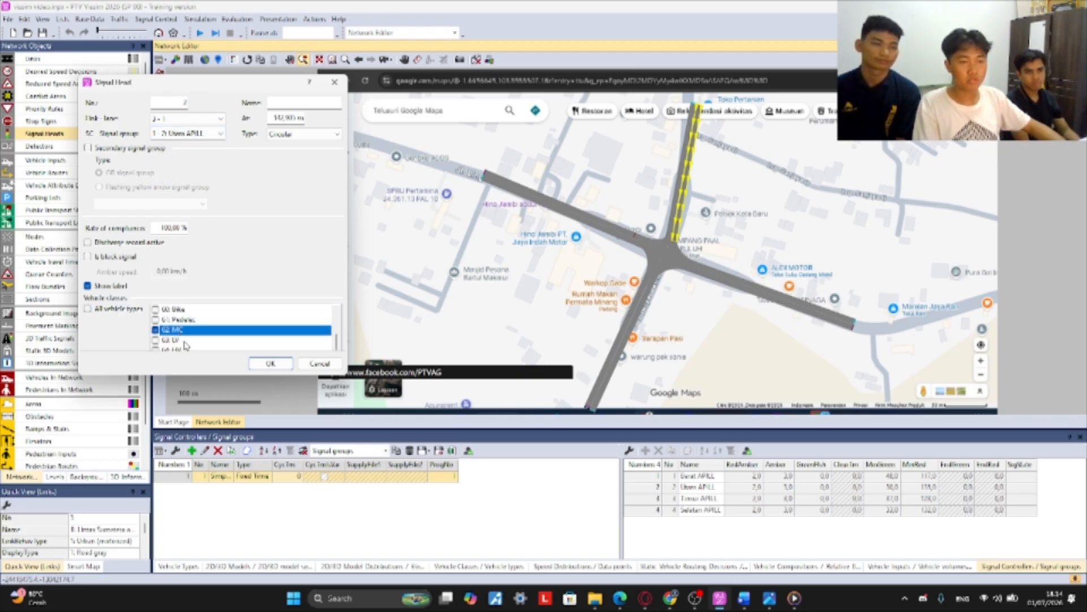
left_click(184, 340)
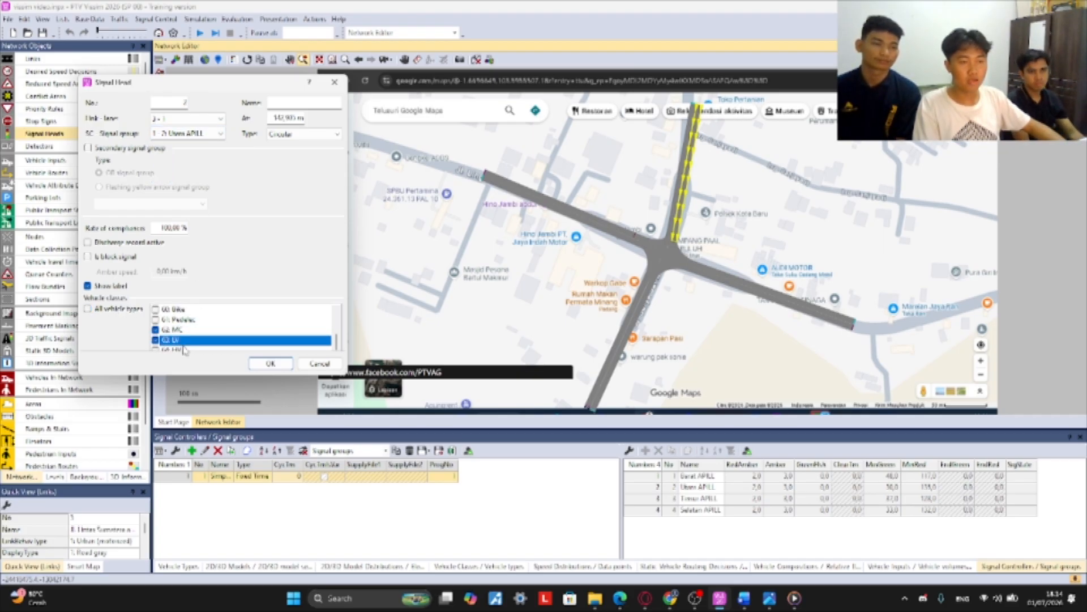
left_click(271, 363)
- Add a signal head at about 193 m on the Jl. Lingkar Selatan link and assign it to signal group Timur APILL
left_click(702, 276)
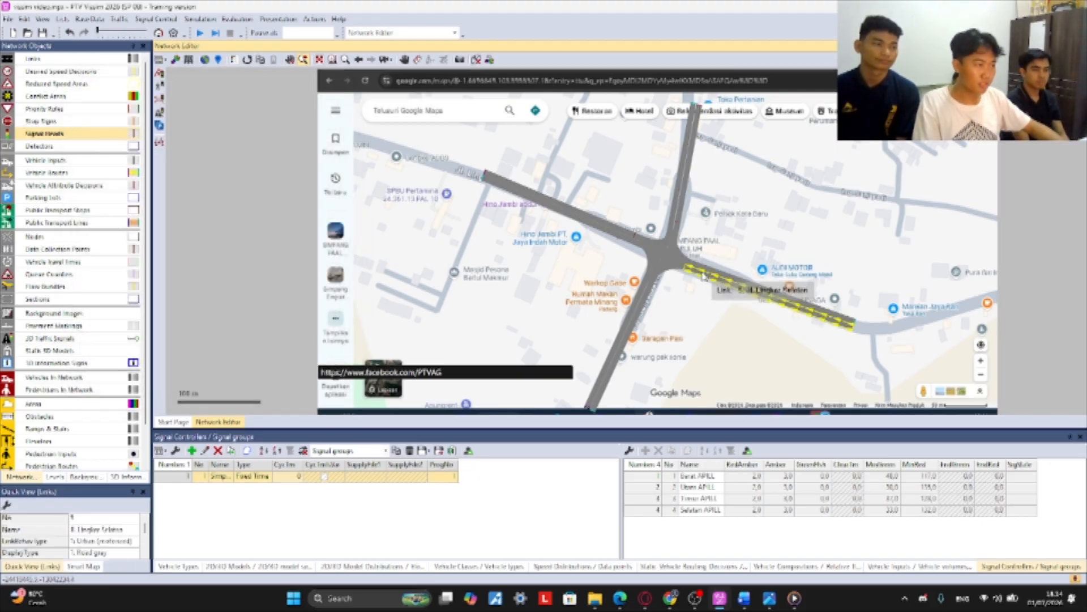
right_click(703, 276)
key("Escape")
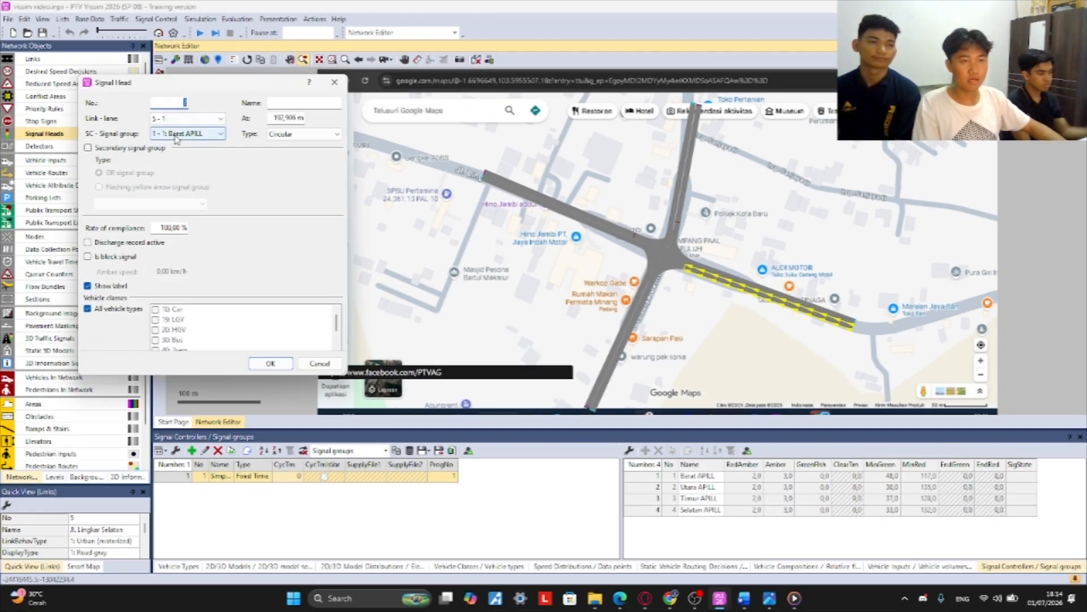
left_click(207, 134)
left_click(186, 170)
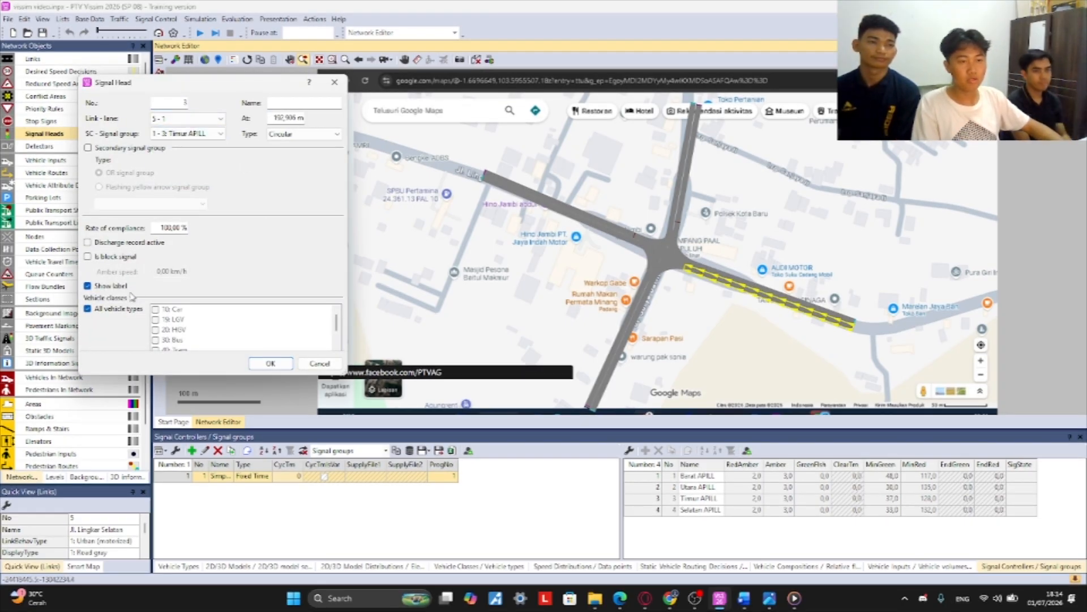
- Restrict the Timur APILL signal head to vehicle classes MC, LV and HV instead of all vehicle types, and accept it
scroll(185, 323, "down", 2)
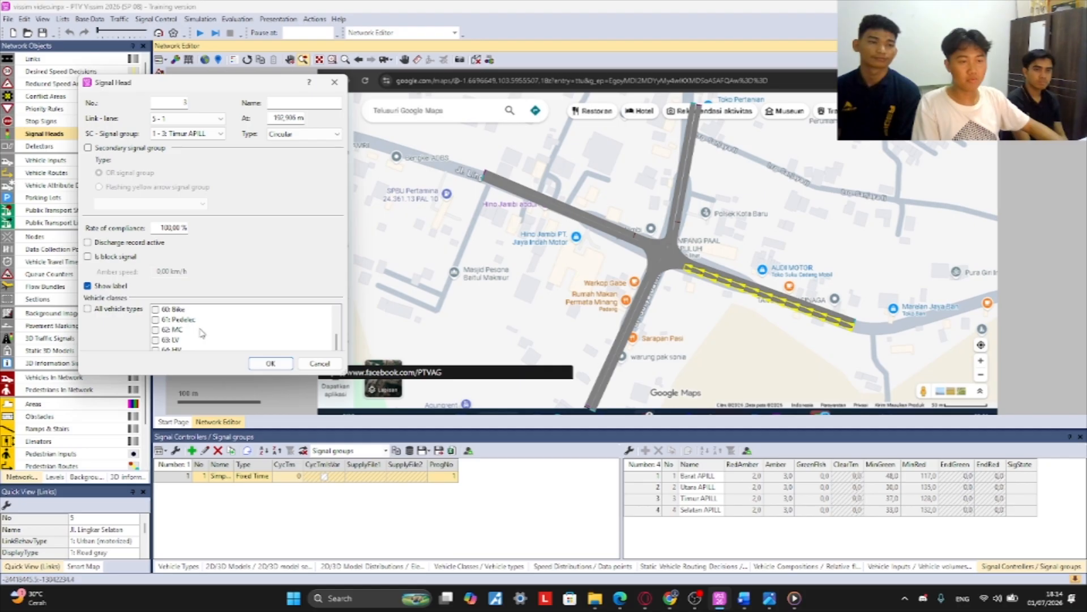
left_click(176, 331)
left_click(181, 341)
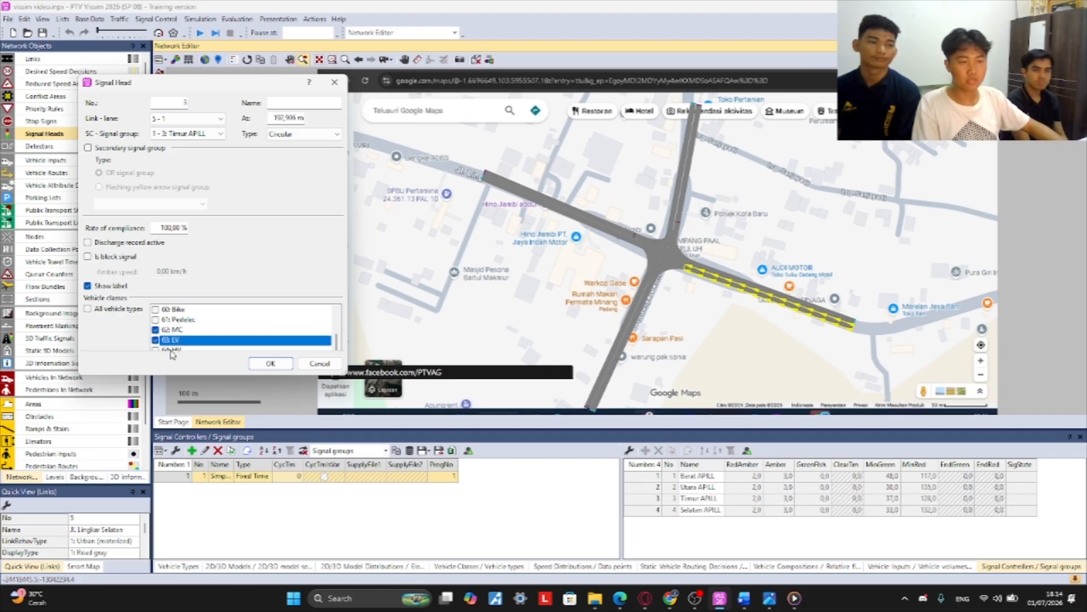
left_click(173, 349)
left_click(260, 364)
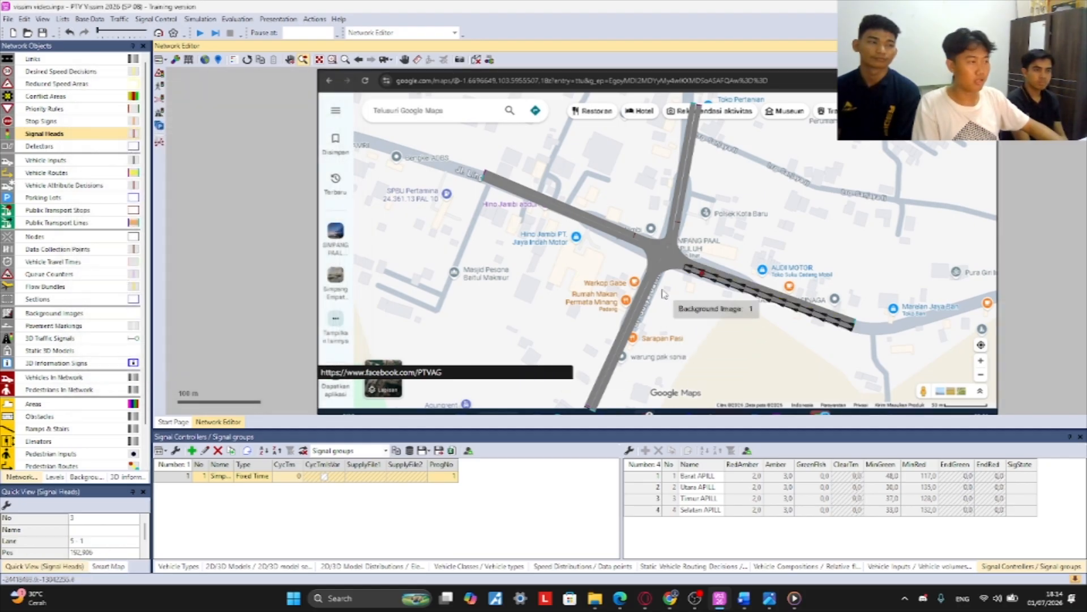
- Add a signal head at about 158 m on the southern Jl. Lintas Sumatera approach, link 7, and assign it to Selatan APILL
left_click(642, 292)
right_click(643, 292)
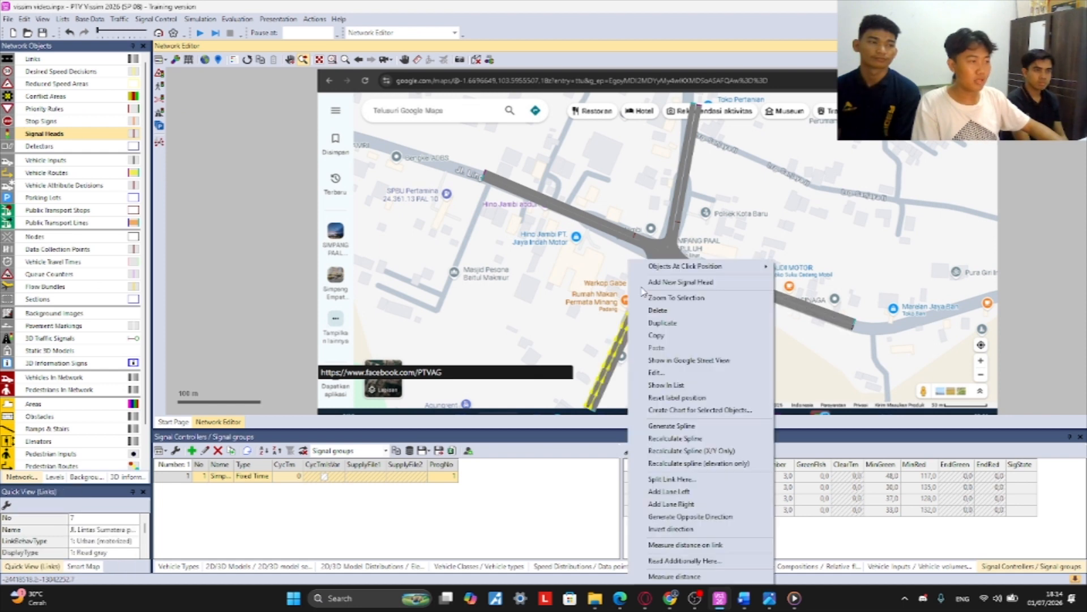
left_click(657, 286)
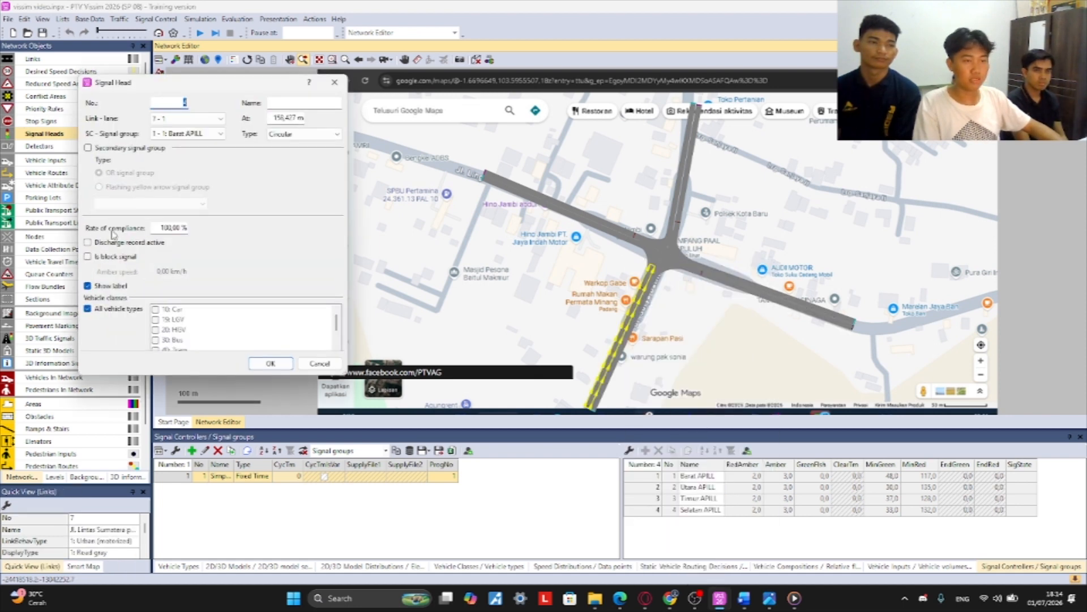
left_click(193, 133)
left_click(203, 179)
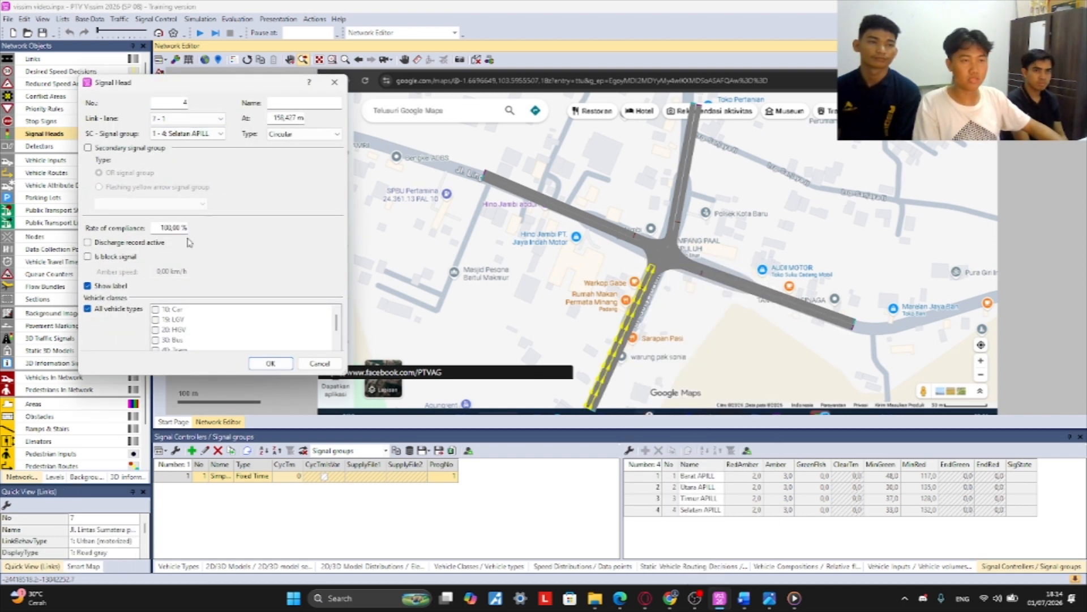
- Restrict the Selatan APILL signal head to vehicle classes MC, LV and HV instead of all vehicle types, and accept it
left_click(112, 306)
scroll(181, 329, "up", 3)
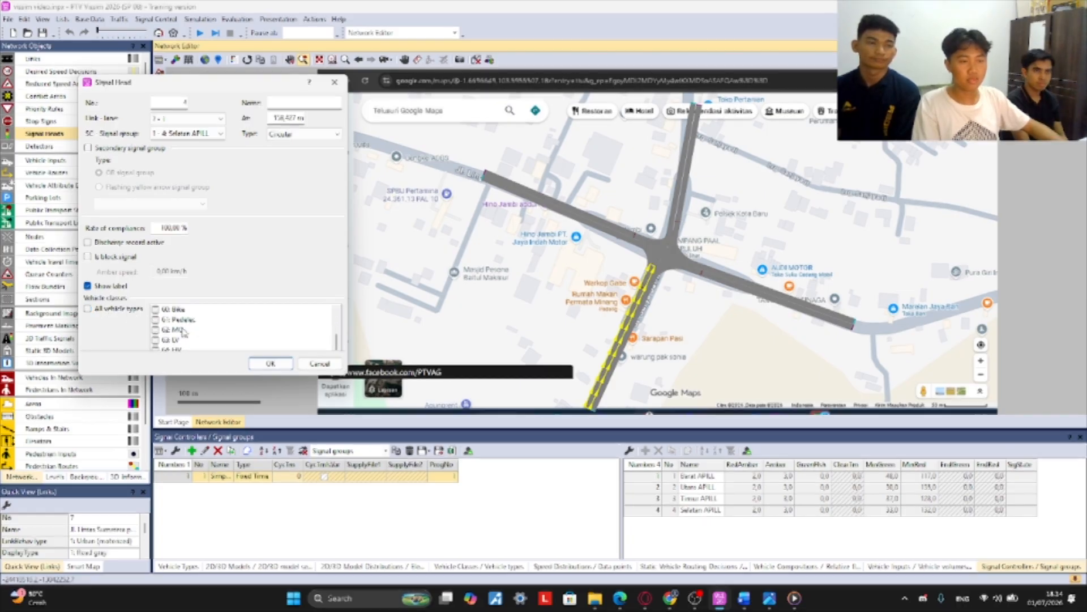
left_click(180, 331)
left_click(186, 341)
left_click(187, 349)
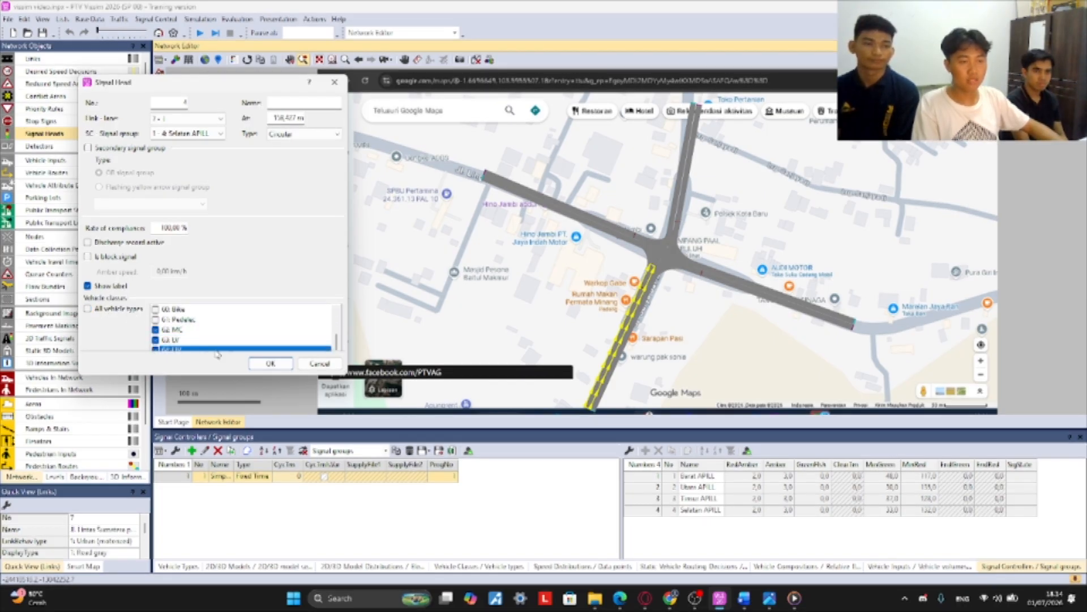
left_click(270, 363)
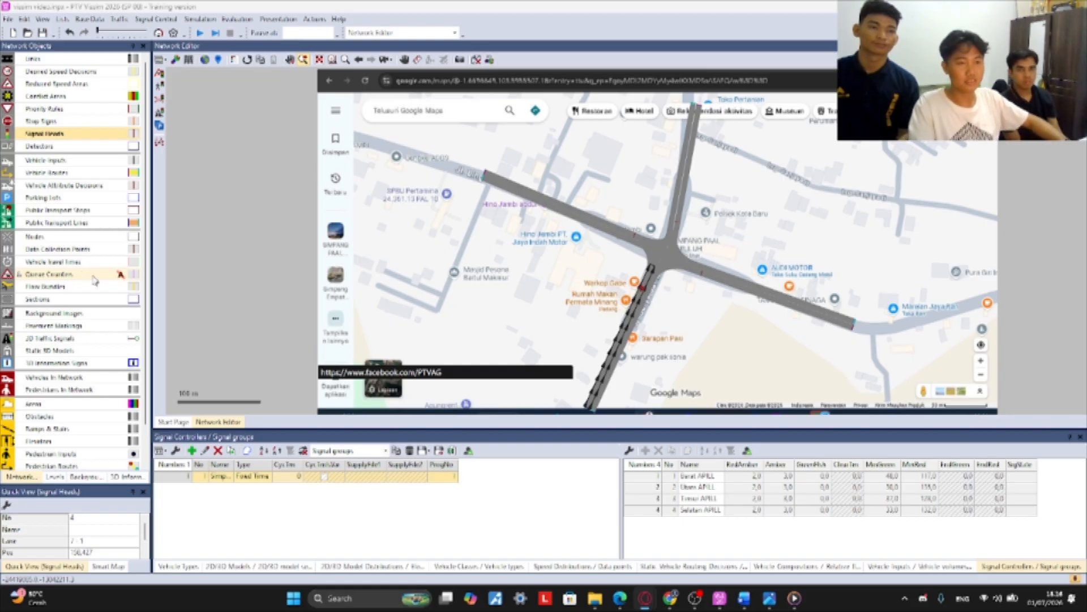
- Add a queue counter on the Jl. Lingkar Barat 1 link and move it to about 194 m, near the signal head
left_click(57, 274)
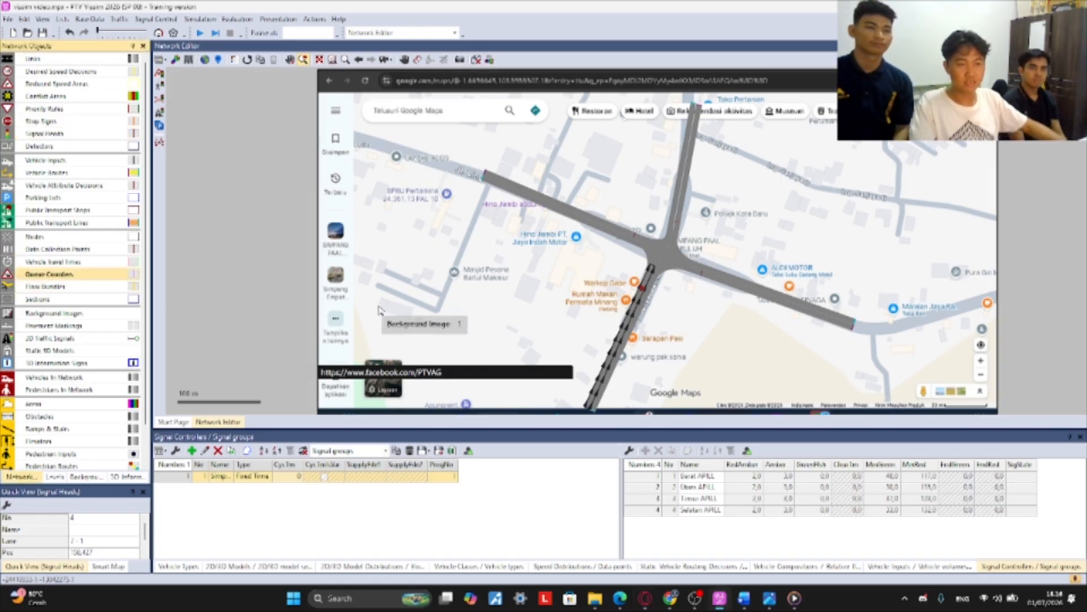
left_click(633, 237)
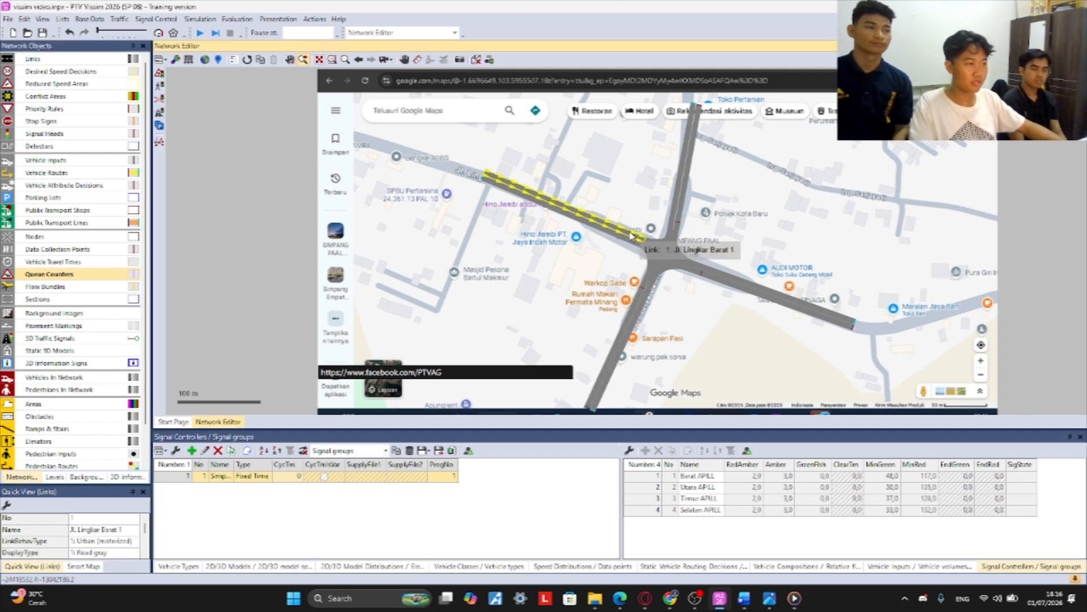
right_click(631, 236)
left_click(638, 241)
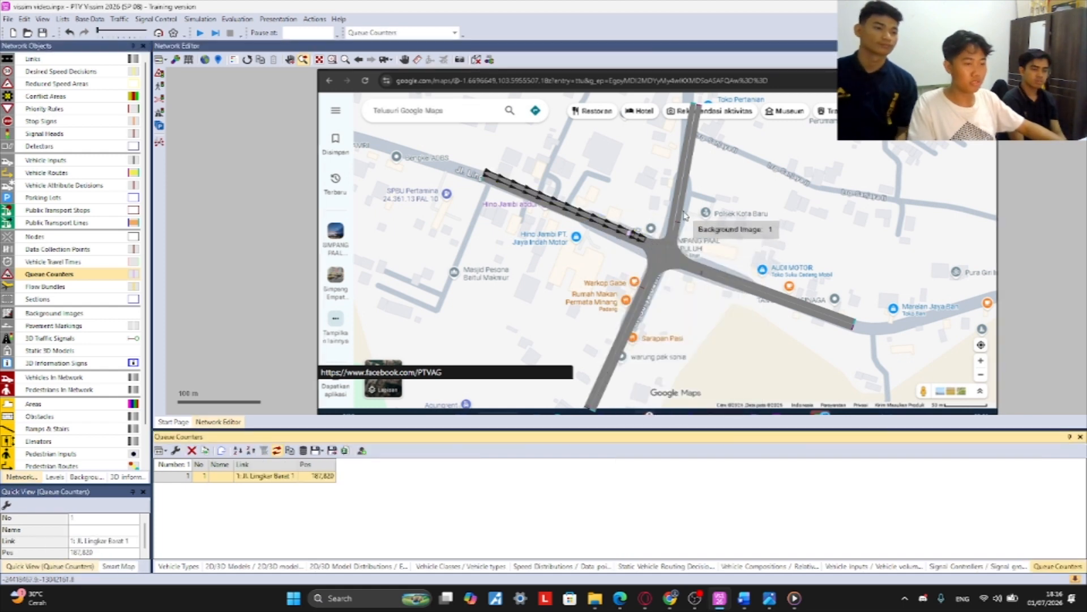
left_click(634, 237)
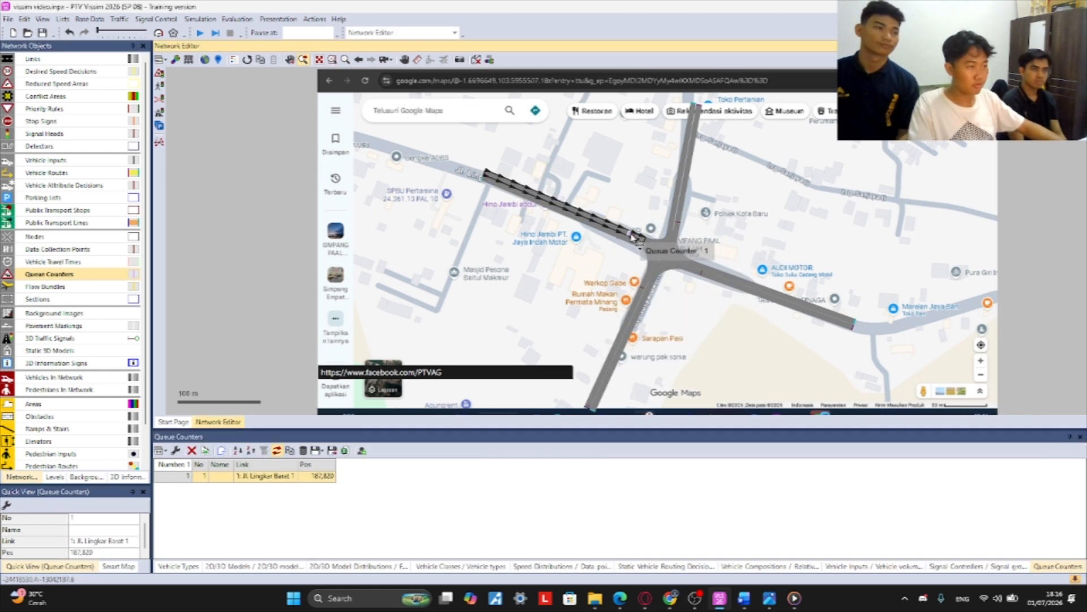
left_click_drag(632, 234, 636, 236)
- Add a queue counter on the Jl. Lintas Sumatera arah kota baru approach, link 3, and move it to about 142 m
left_click(681, 202)
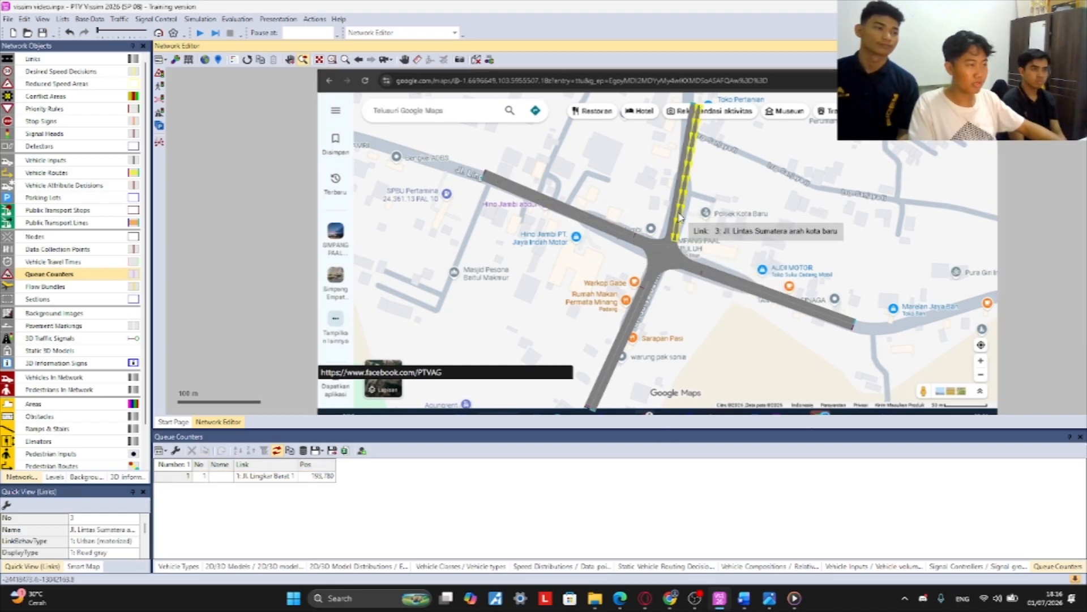
right_click(680, 217)
left_click(675, 227)
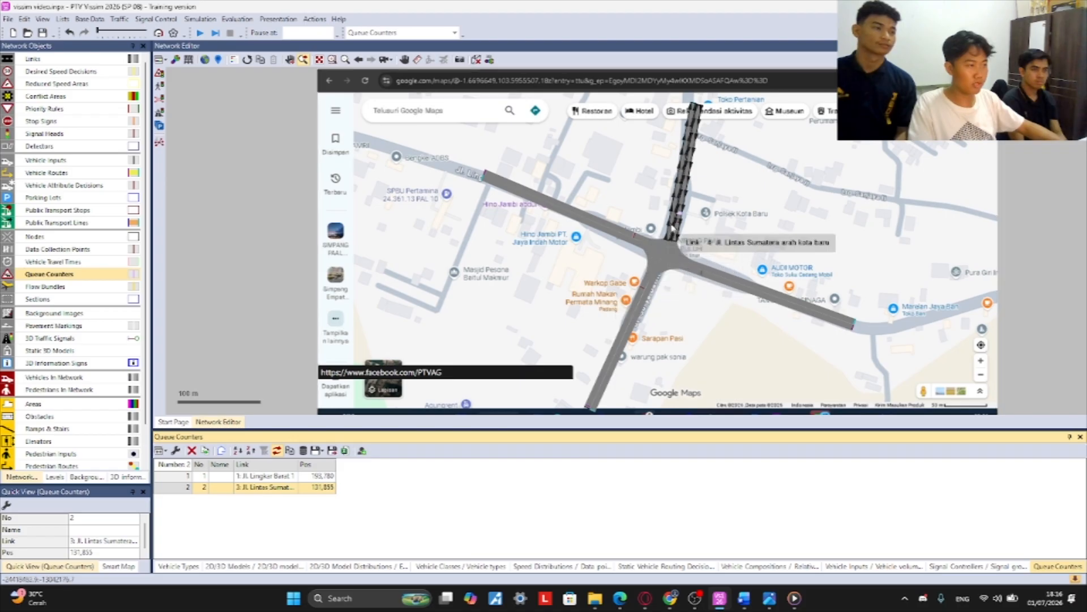
left_click_drag(680, 214, 678, 222)
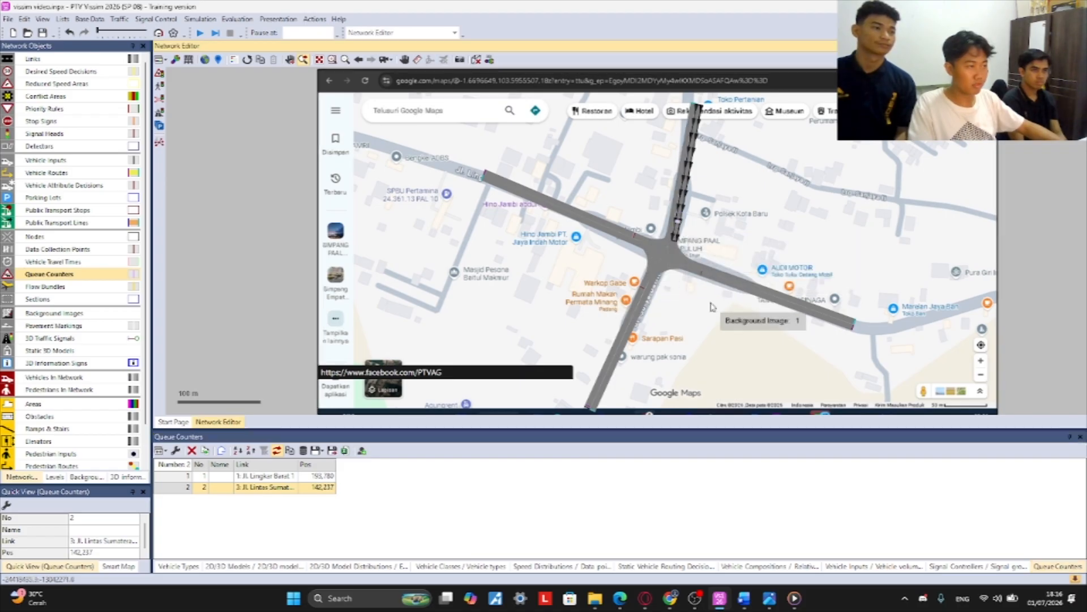
- Add a queue counter at about 195 m on the Jl. Lingkar Selatan link, near its signal head
left_click(708, 279)
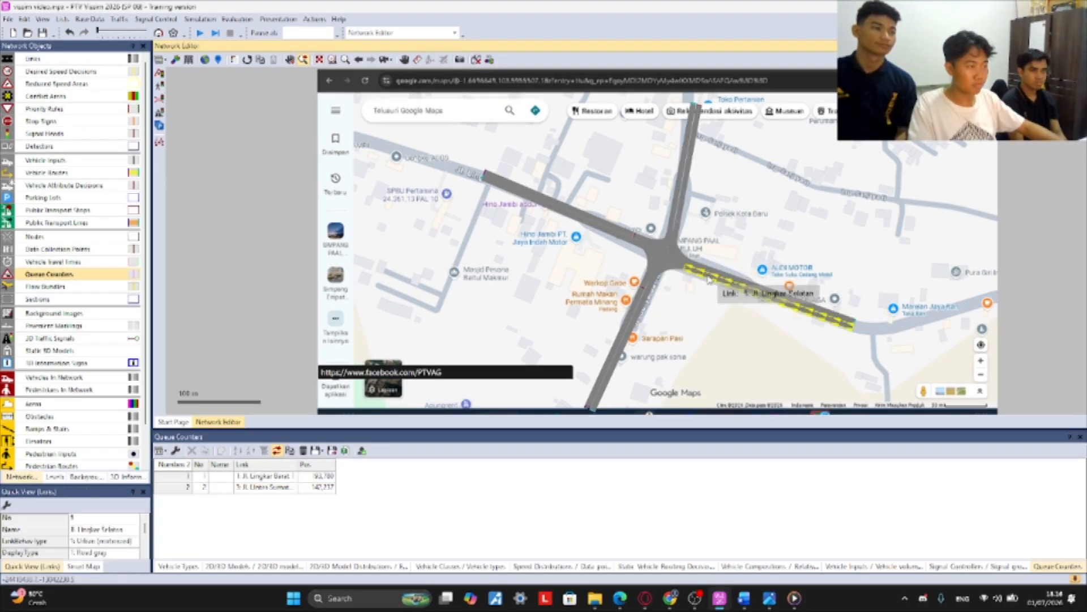
right_click(697, 261)
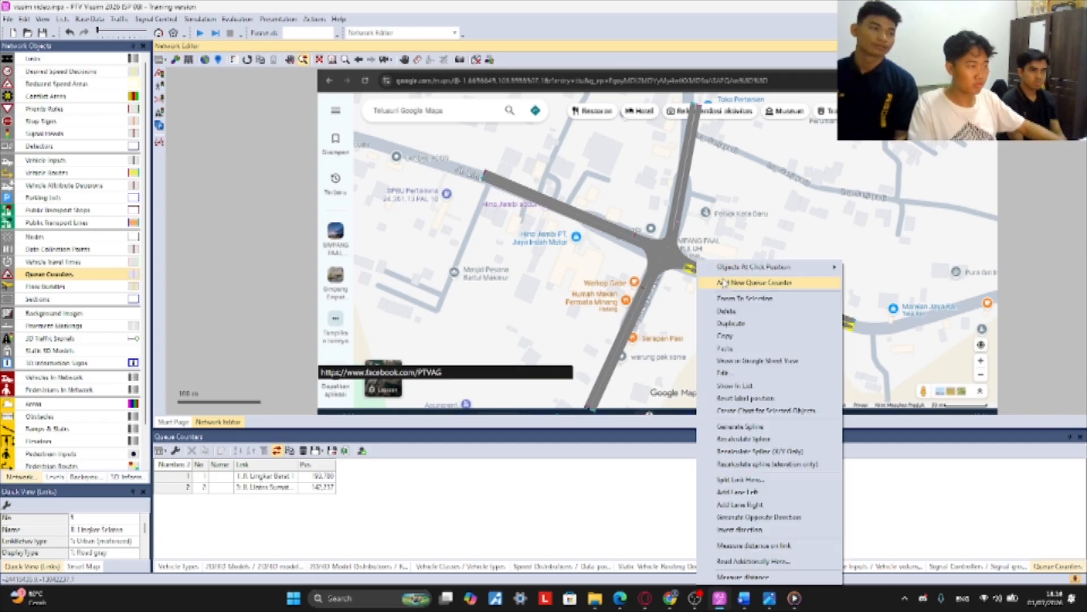
left_click(723, 282)
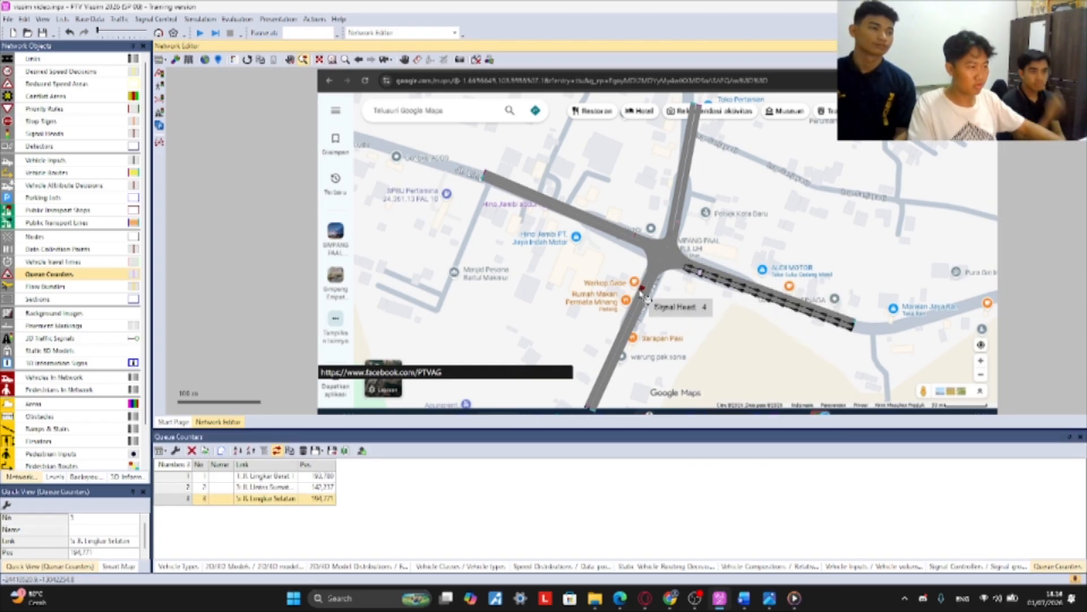
- Add a queue counter at about 161 m on link 7, the Jl. Lintas Sumatera approach, near its signal head
left_click(643, 293)
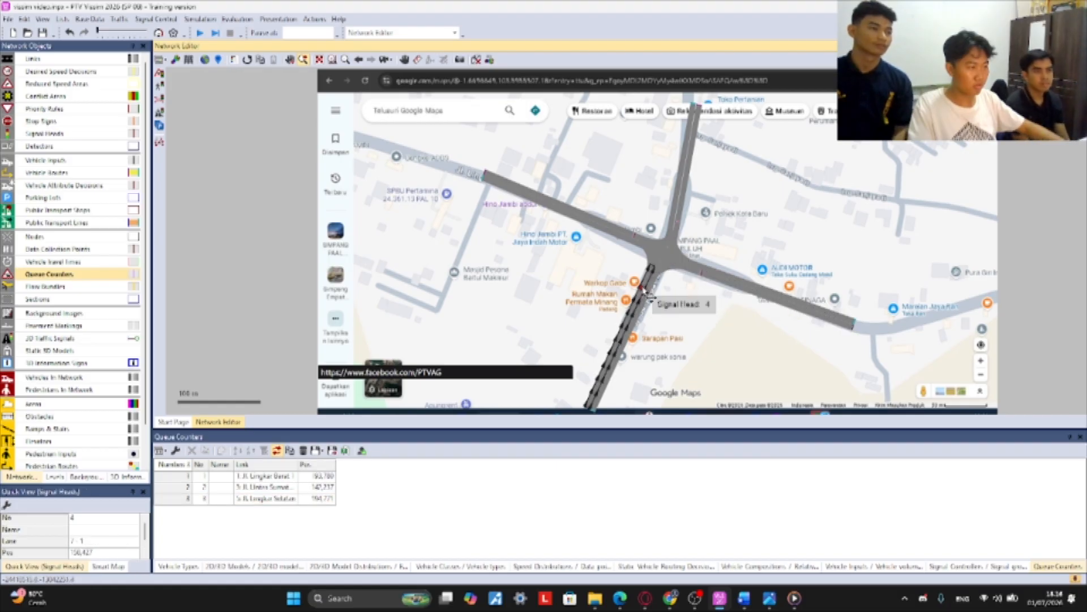
right_click(649, 295)
left_click(663, 295)
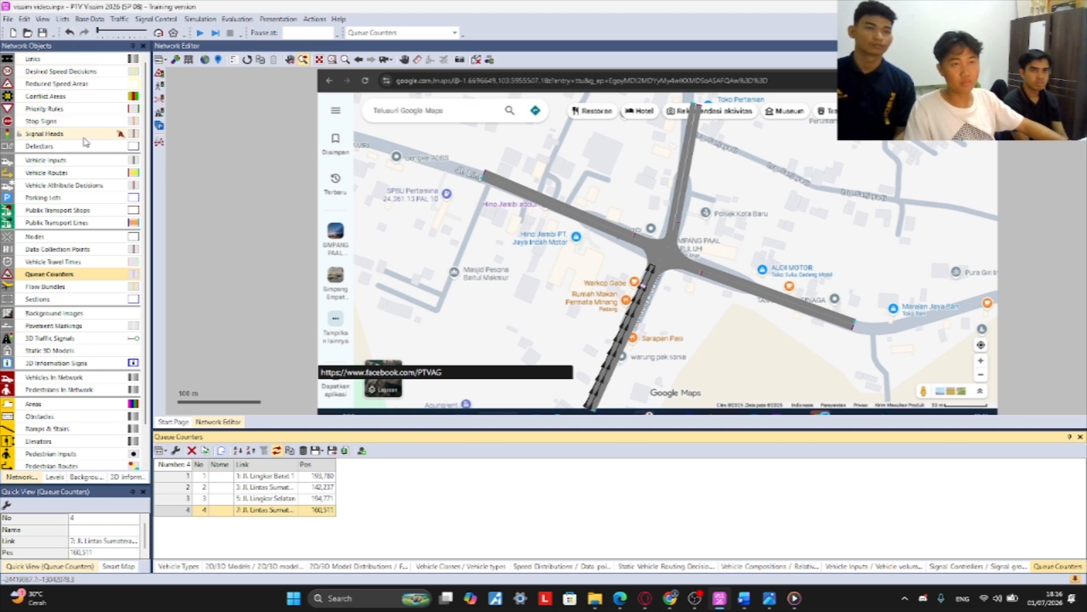
- Add data collection points at about 190 m on Jl. Lingkar Barat 1 and about 131 m on Jl. Lintas Sumatera arah kota baru, link 3
left_click(62, 249)
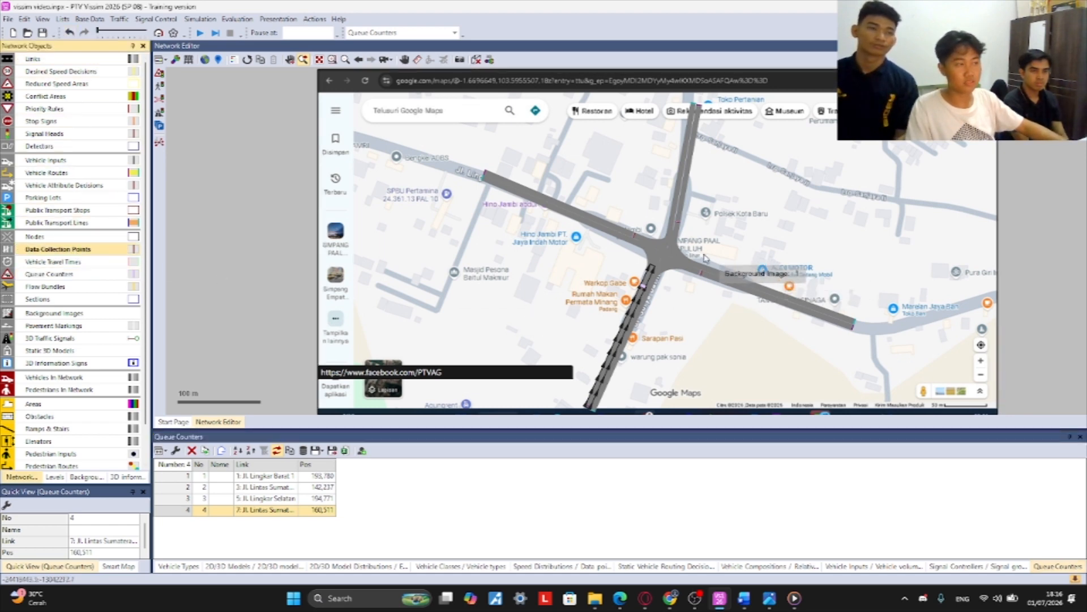
left_click(632, 234)
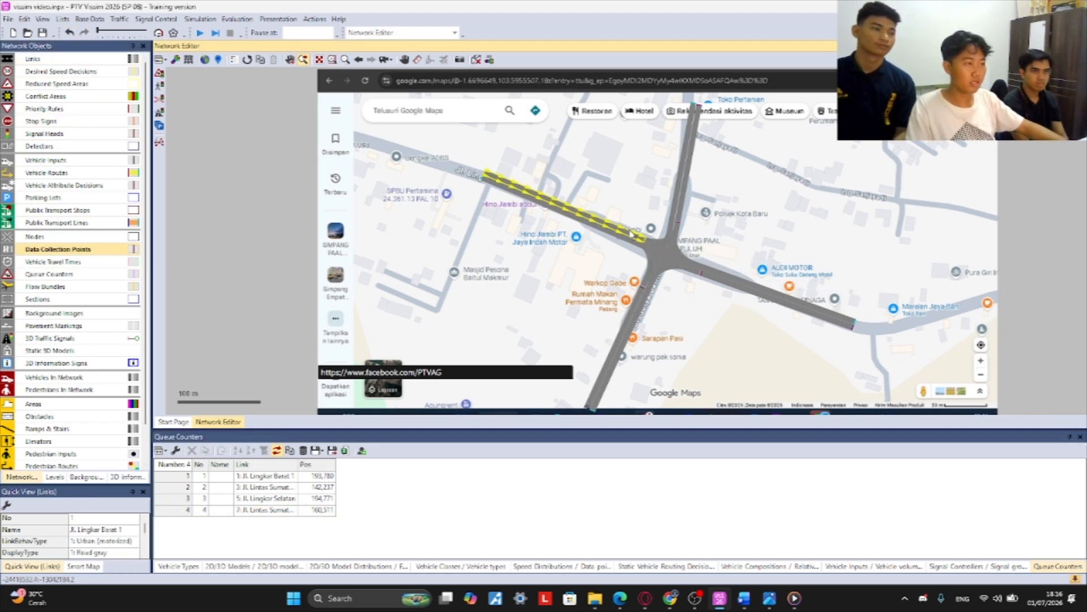
right_click(638, 235)
left_click(684, 232)
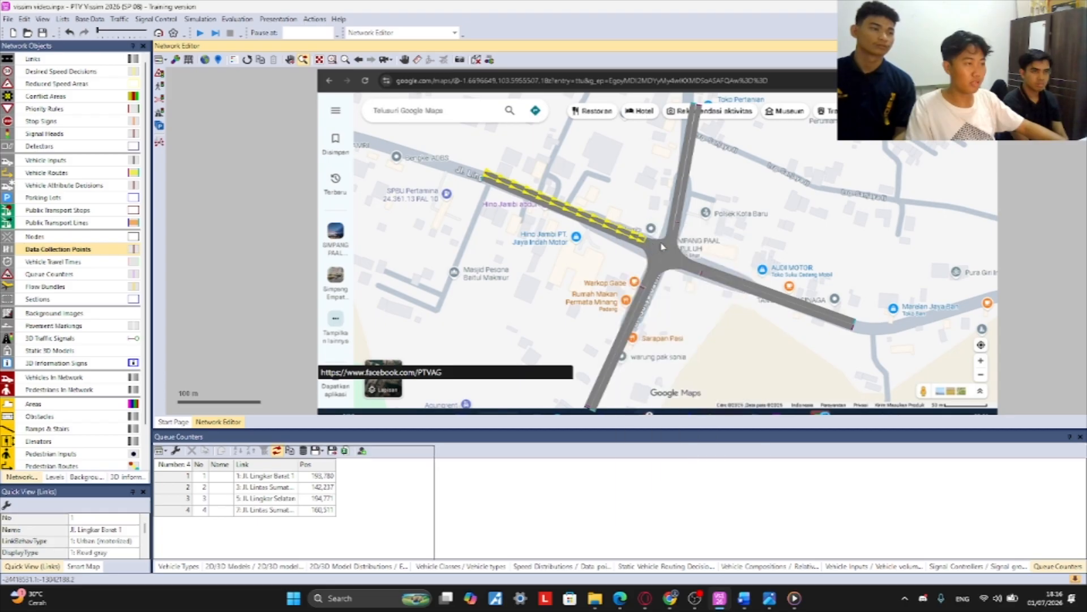
left_click(681, 212)
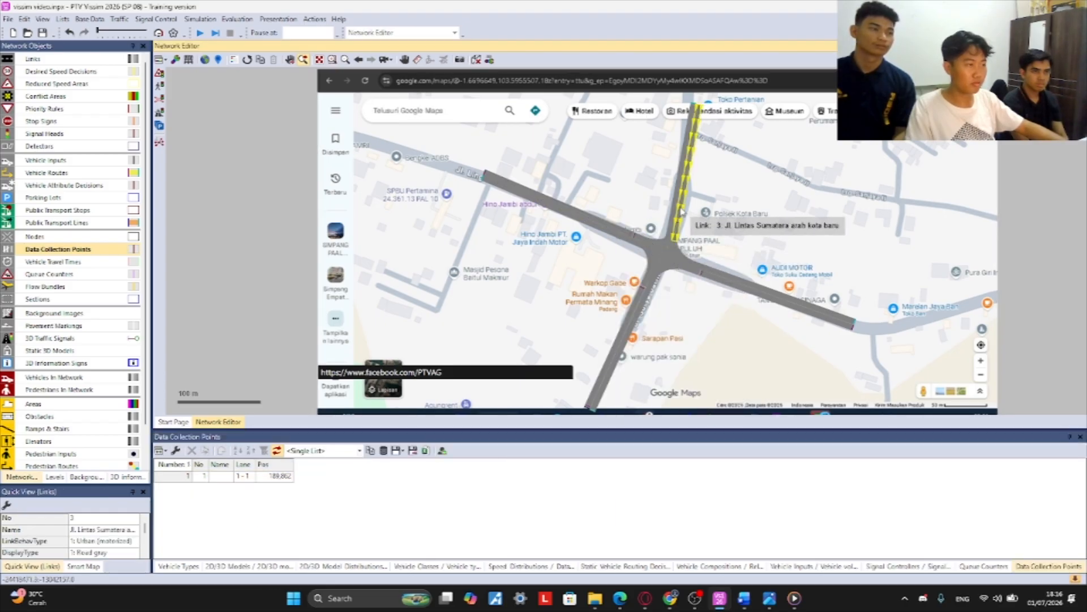
right_click(680, 211)
left_click(703, 217)
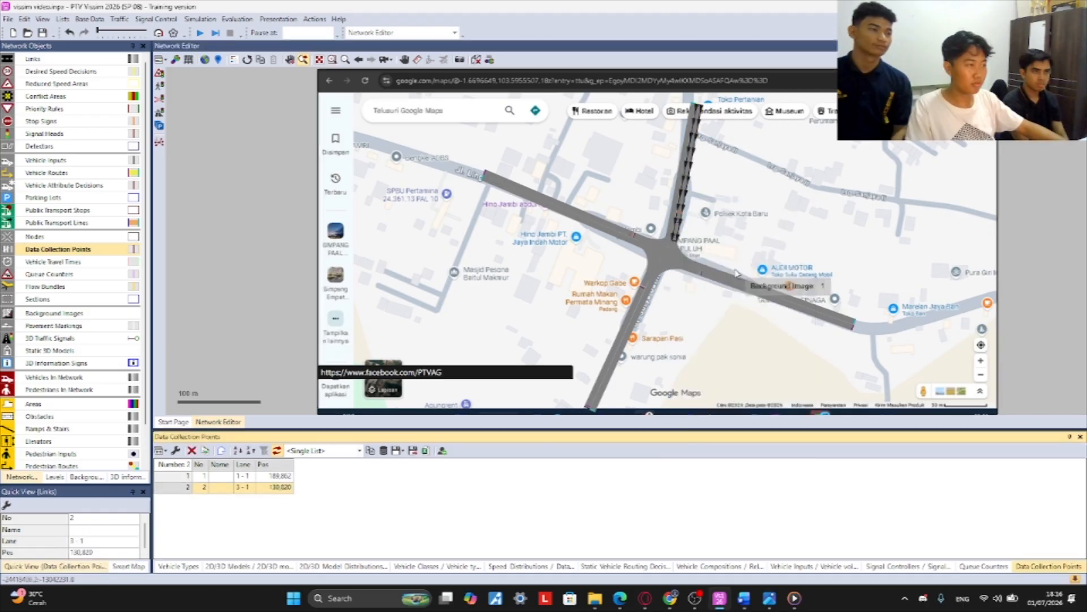
- Add data collection points at about 187 m on the Jl. Lingkar Selatan link and about 153 m on link 7, near their signal heads
left_click(725, 281)
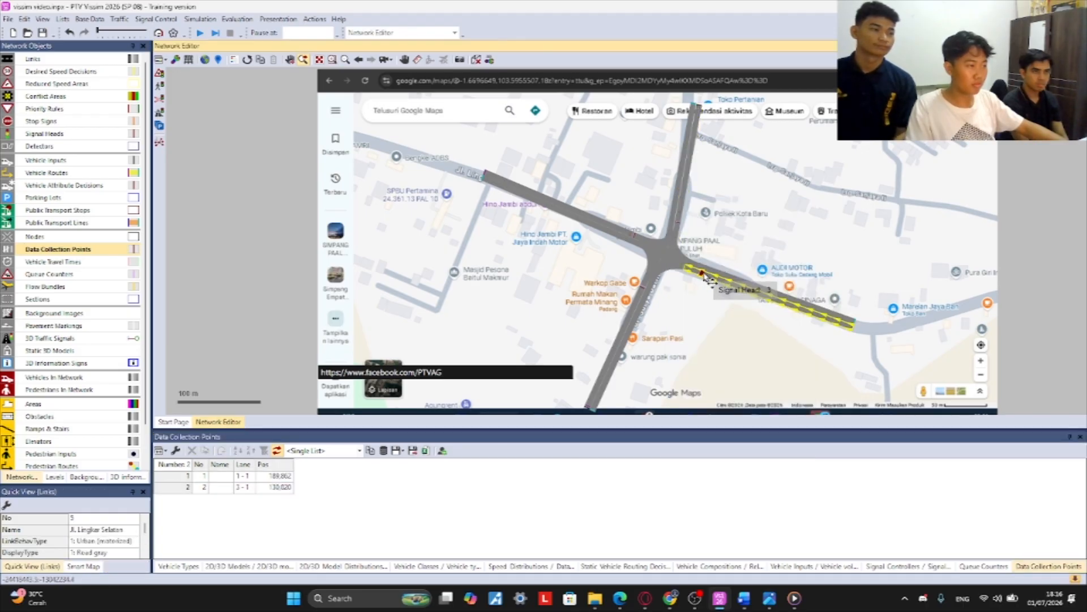
right_click(704, 275)
left_click(725, 282)
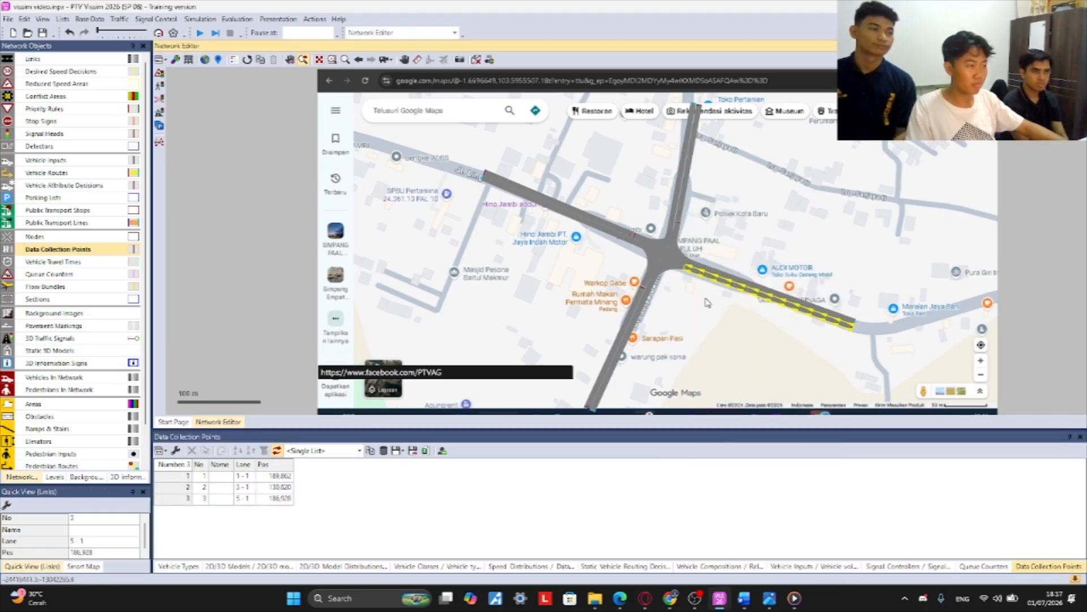
left_click(640, 295)
left_click(652, 283)
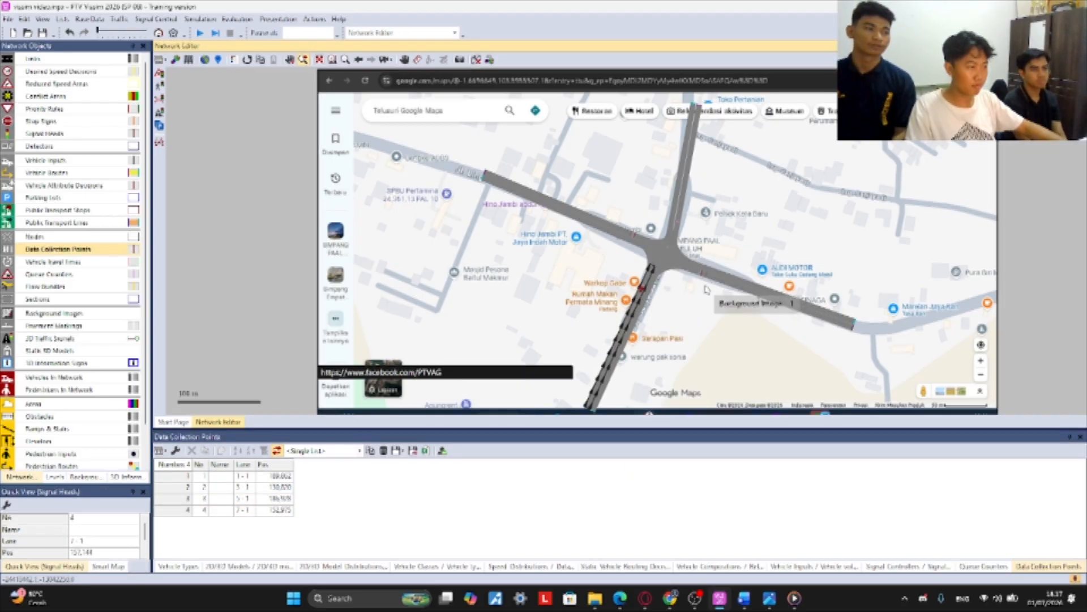
left_click(237, 117)
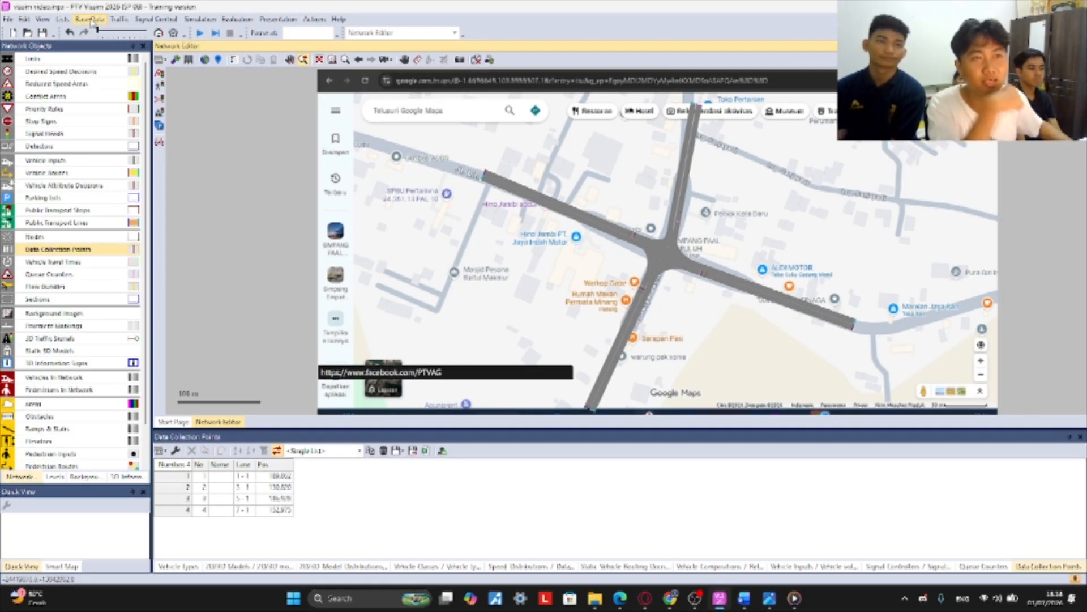
- Create a data collection measurement named BARAT and assign data collection point 1 to it
left_click(64, 19)
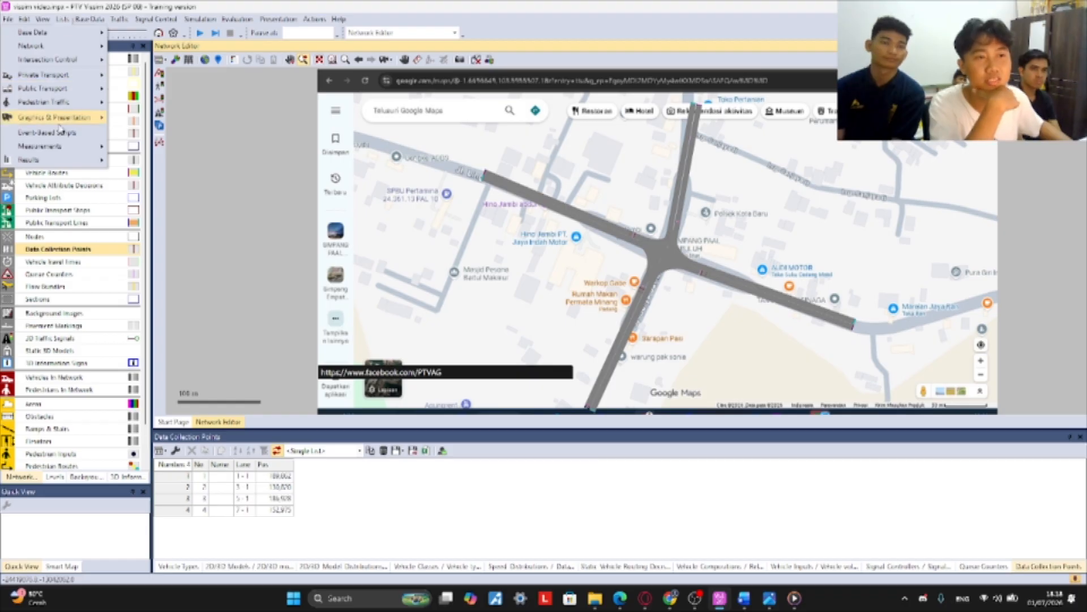
mouse_move(59, 148)
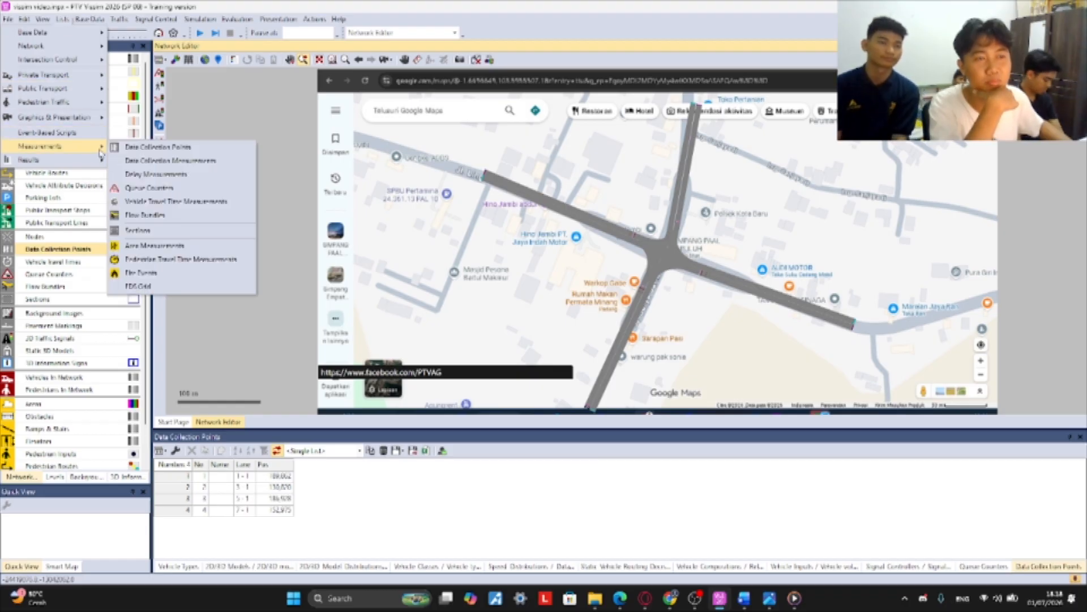
left_click(154, 164)
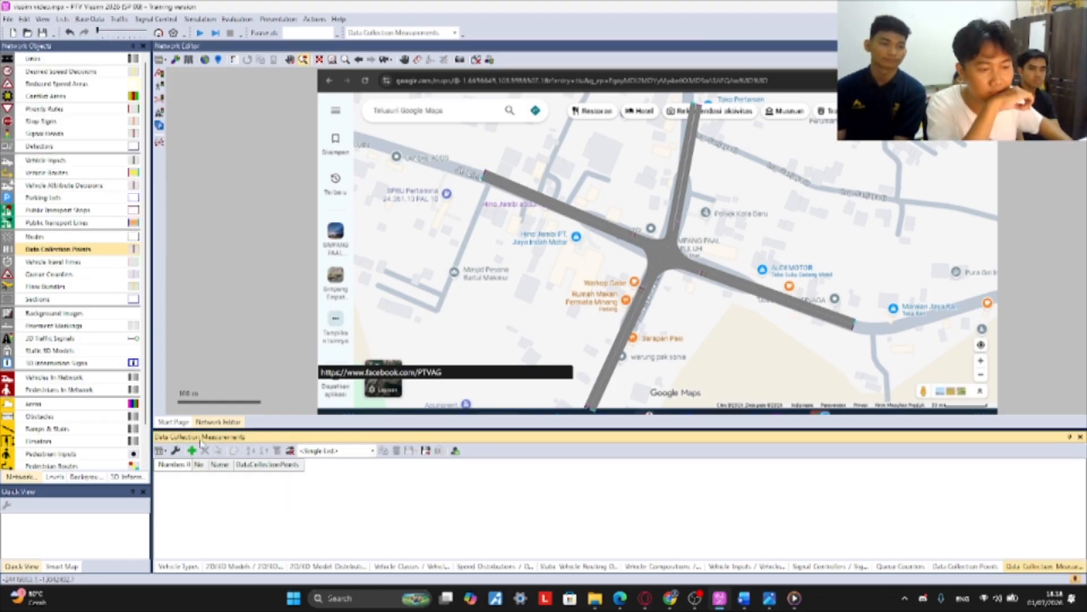
left_click(192, 451)
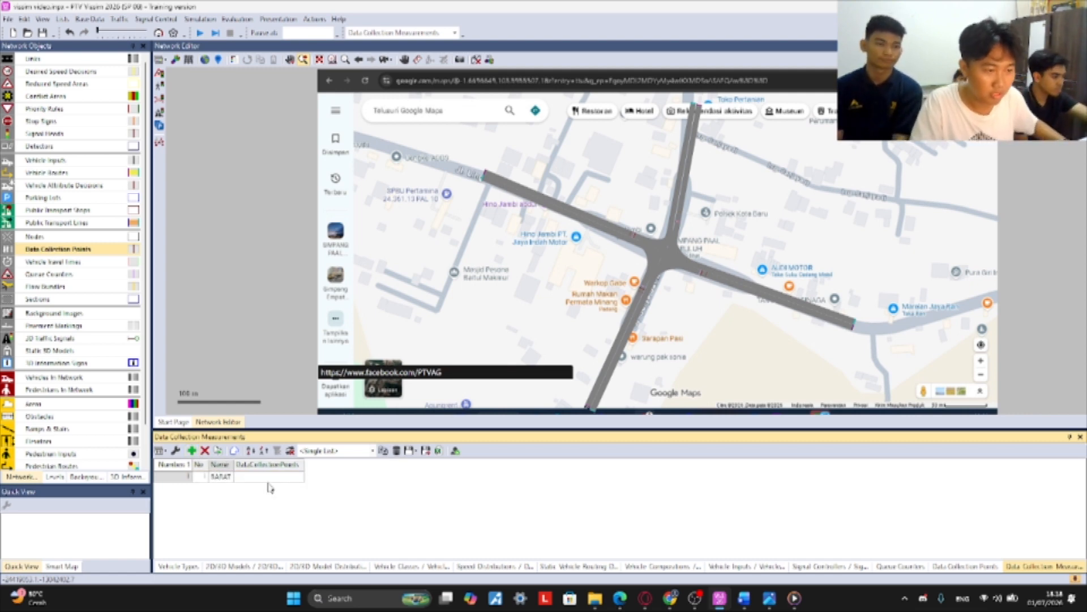
left_click(300, 476)
left_click(301, 478)
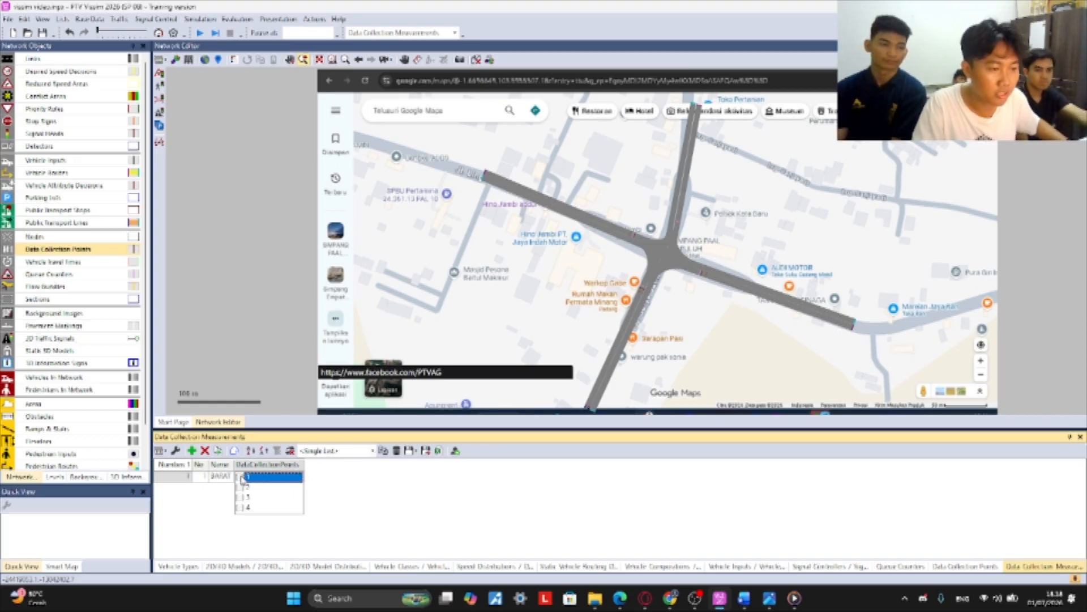
left_click(240, 477)
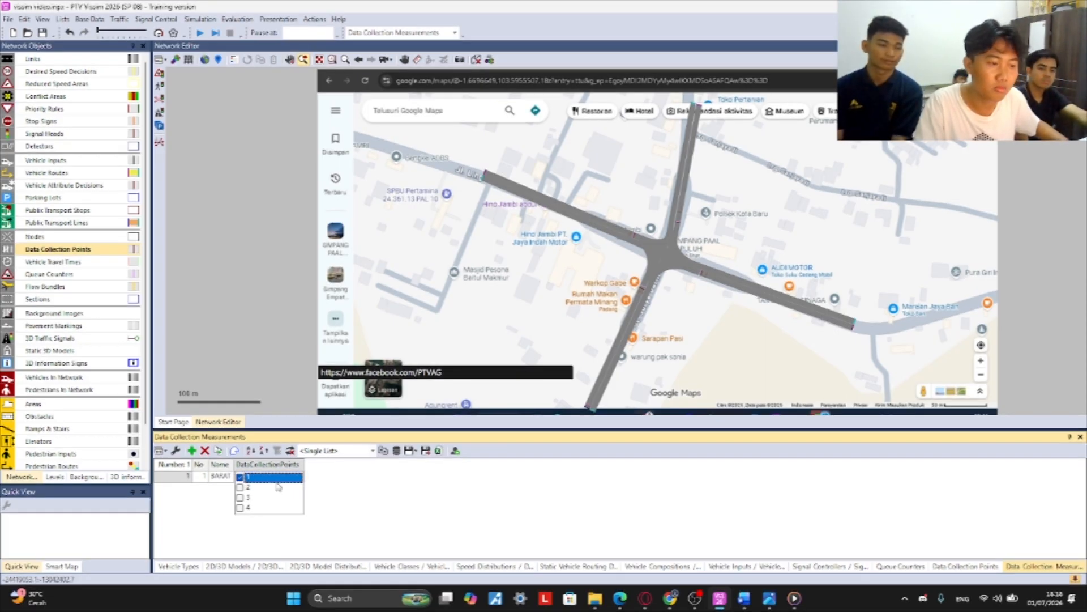
left_click(340, 508)
right_click(236, 508)
- Add a second data collection measurement named UTARA and assign data collection point 2 to it
left_click(191, 451)
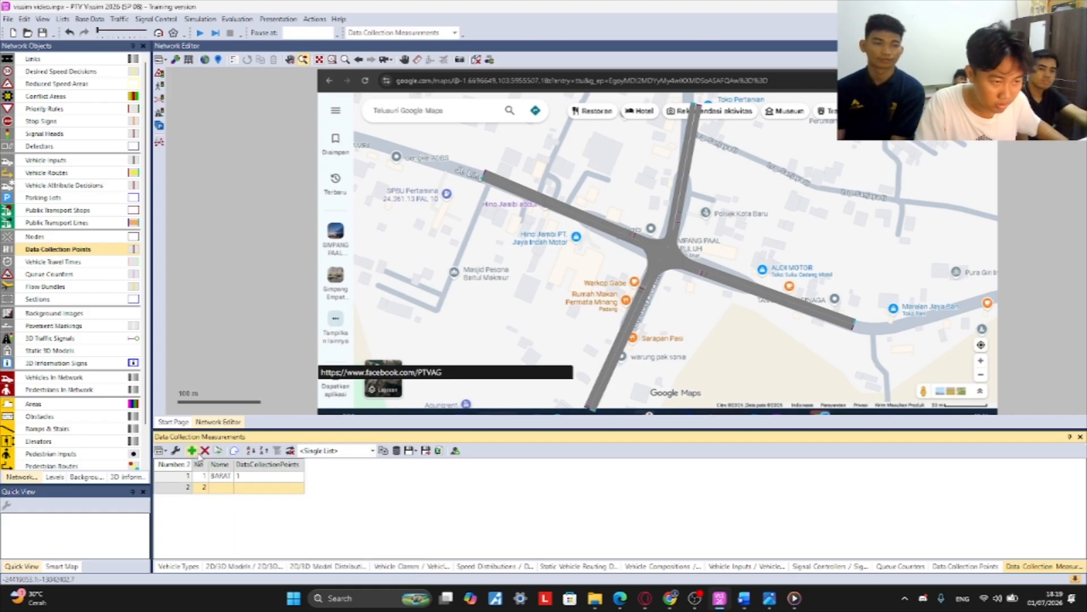
left_click(226, 488)
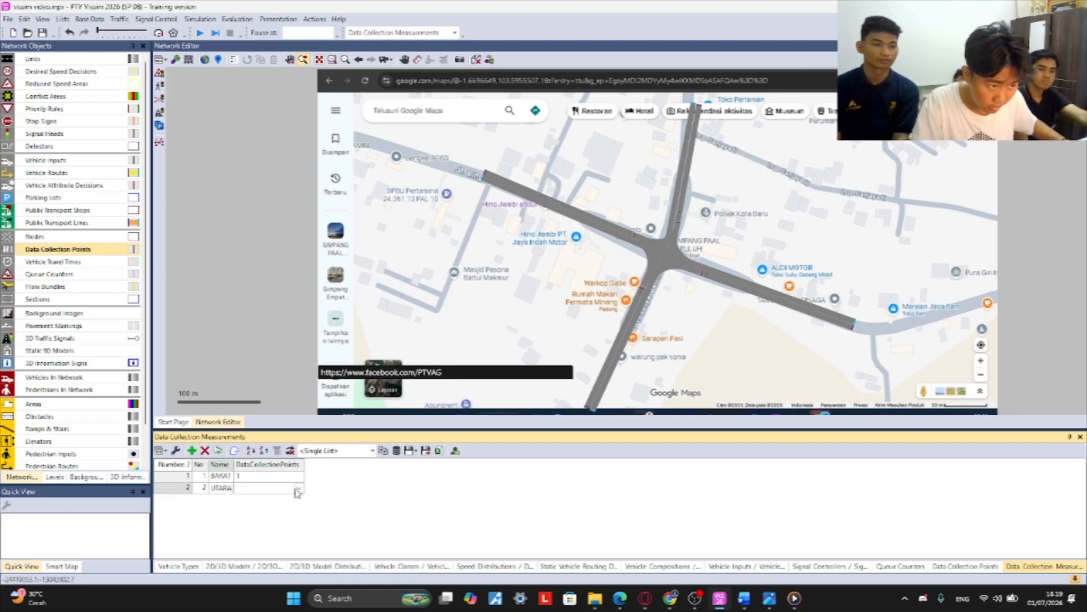
left_click(299, 488)
left_click(300, 488)
left_click(286, 501)
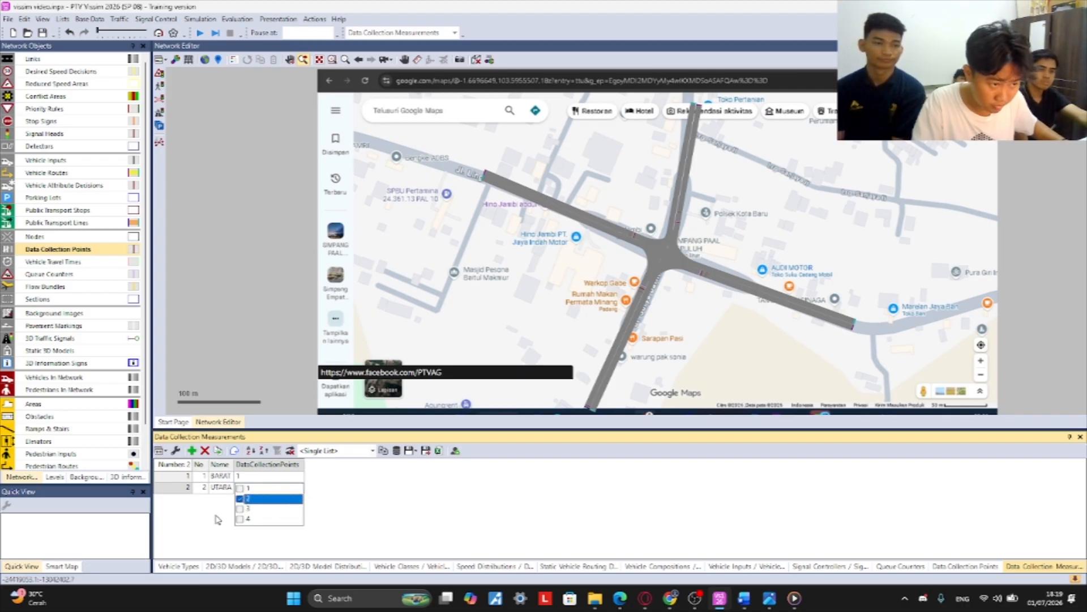
left_click(215, 514)
- Add a third data collection measurement named TIMUR and try to assign data collection point 3 to it
left_click(192, 451)
left_click(219, 499)
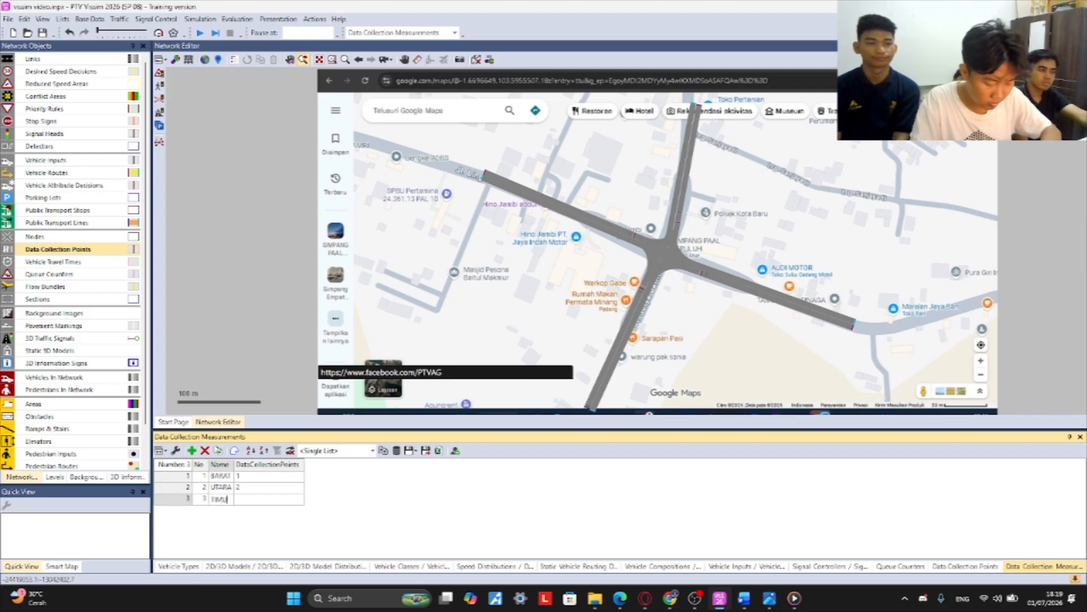
left_click(299, 499)
left_click(301, 502)
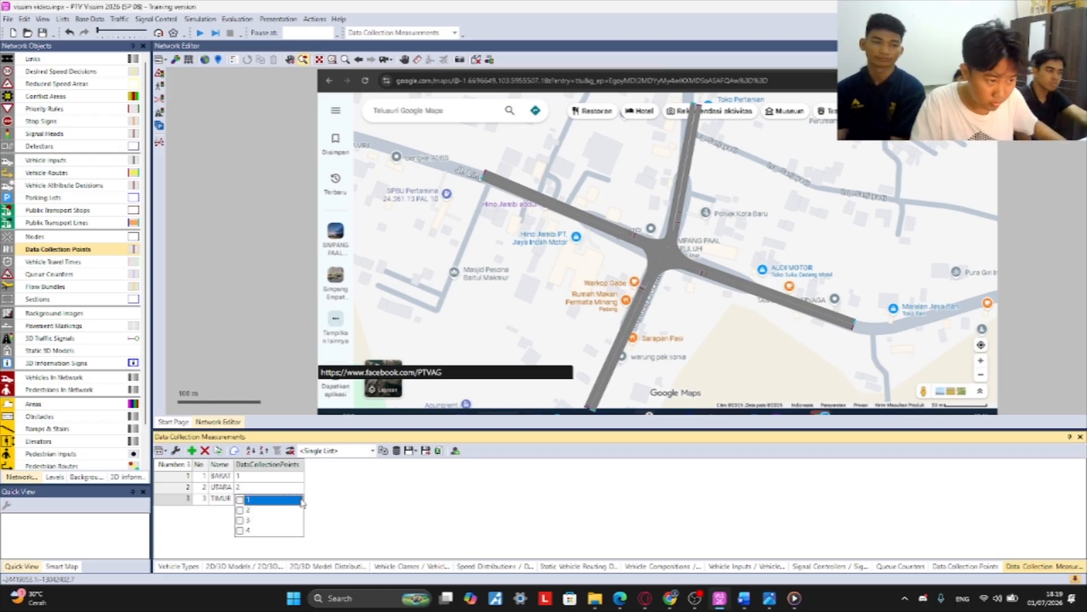
left_click(266, 521)
- Add a fourth data collection measurement named SELATAN and assign data collection point 4 to it
left_click(192, 451)
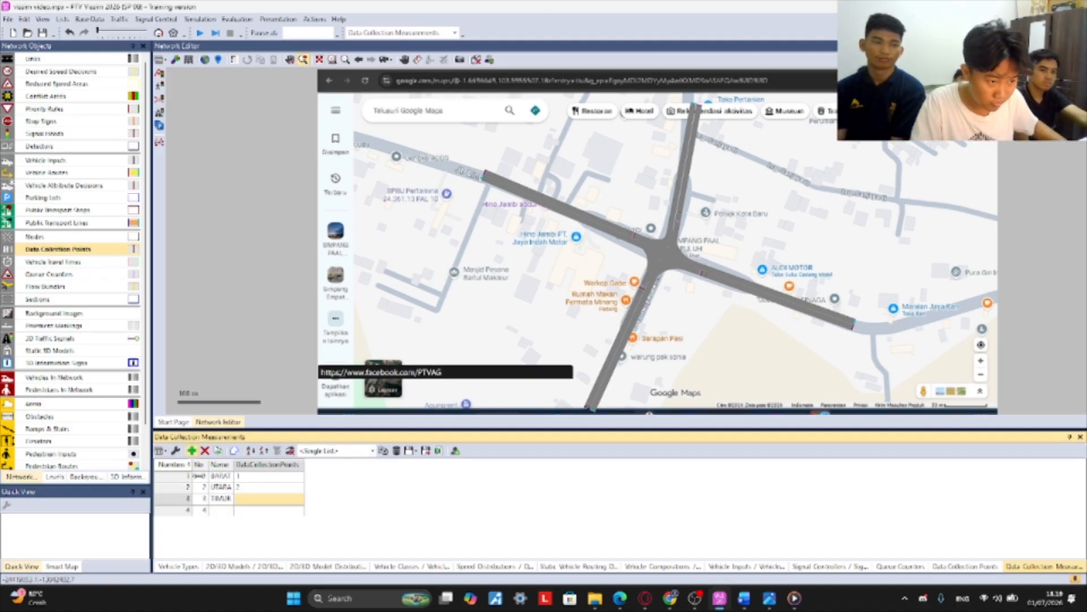
left_click(219, 510)
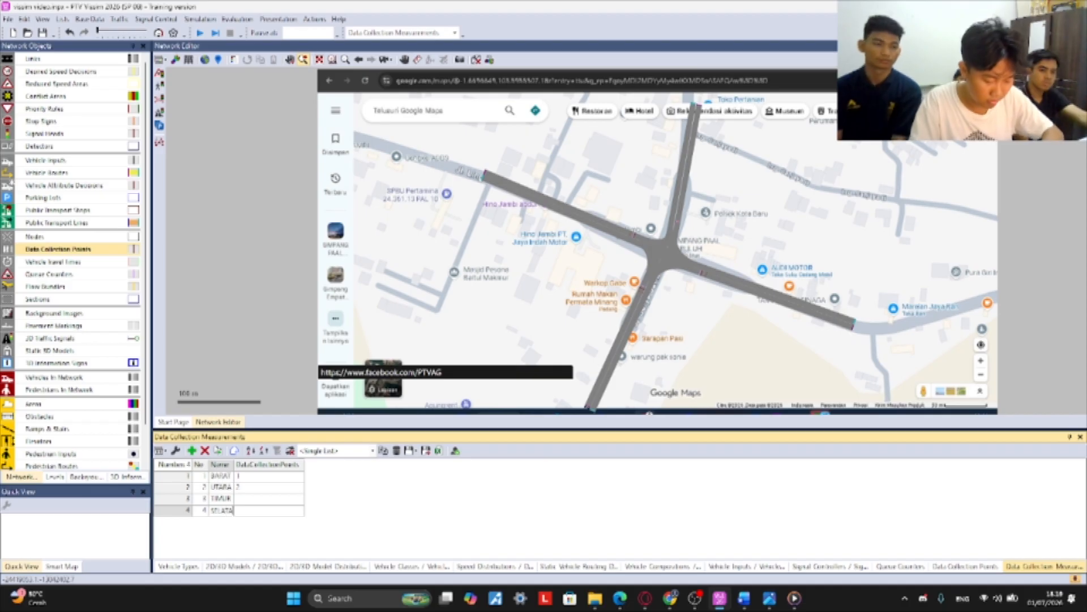
type("SELATAN")
left_click(293, 512)
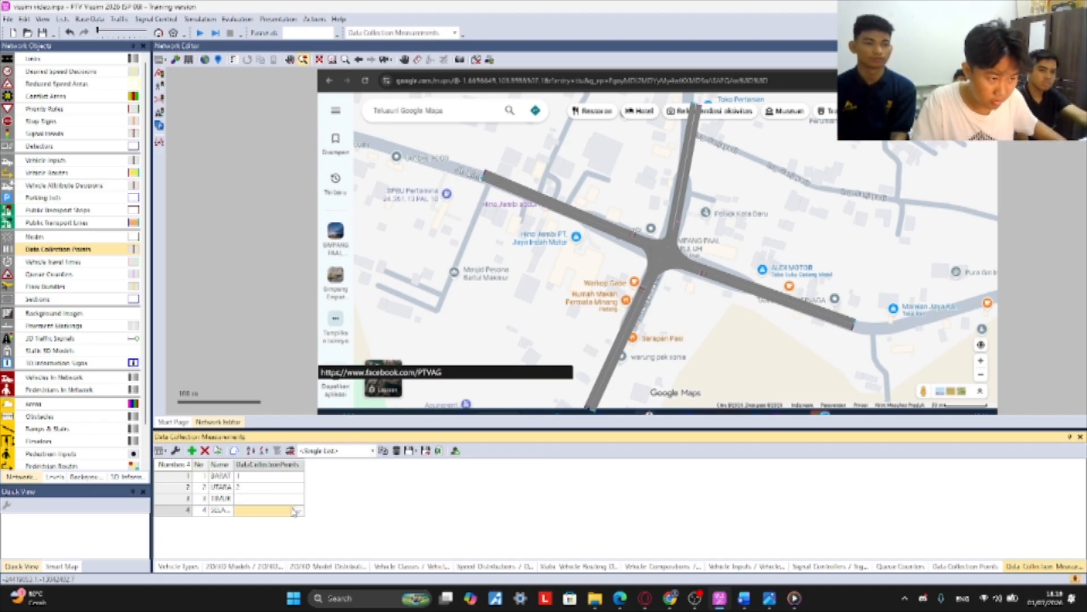
left_click(299, 512)
left_click(262, 542)
- Assign data collection point 3 to the TIMUR measurement
left_click(275, 500)
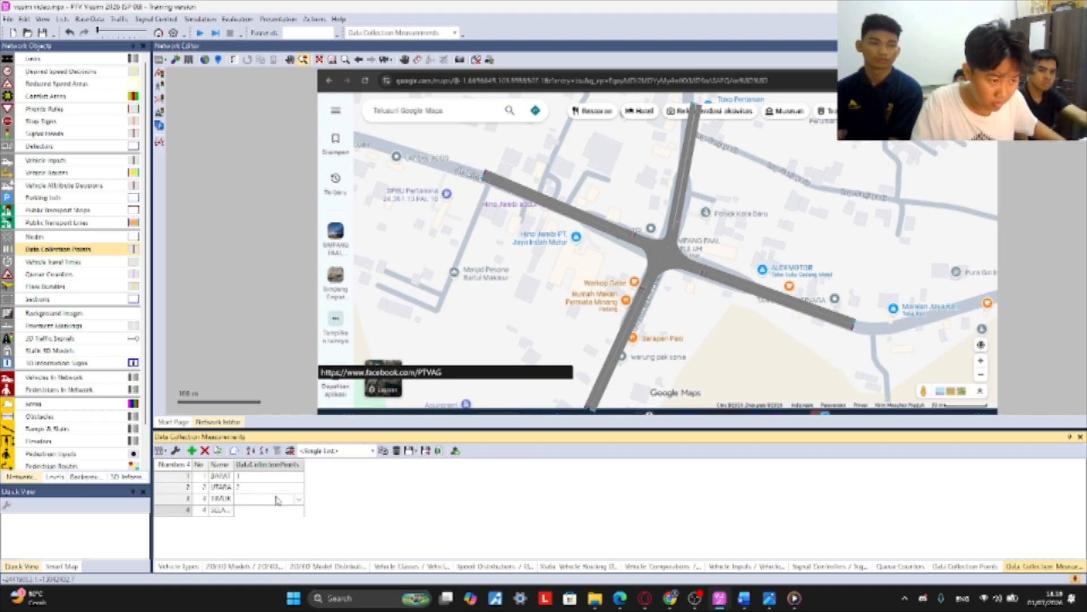
left_click(301, 500)
left_click(266, 519)
left_click(364, 485)
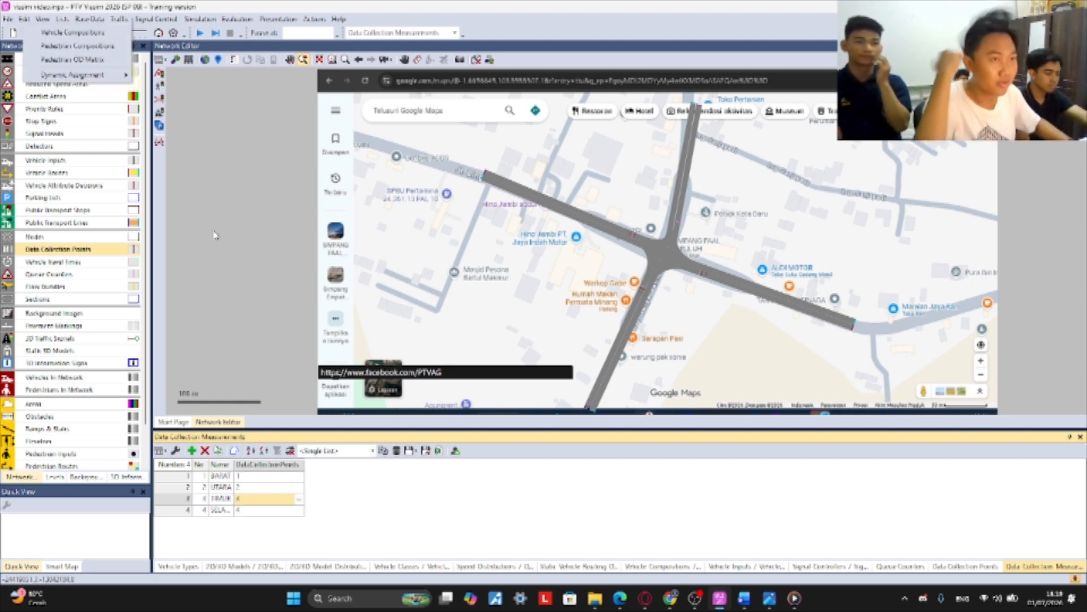
left_click(215, 116)
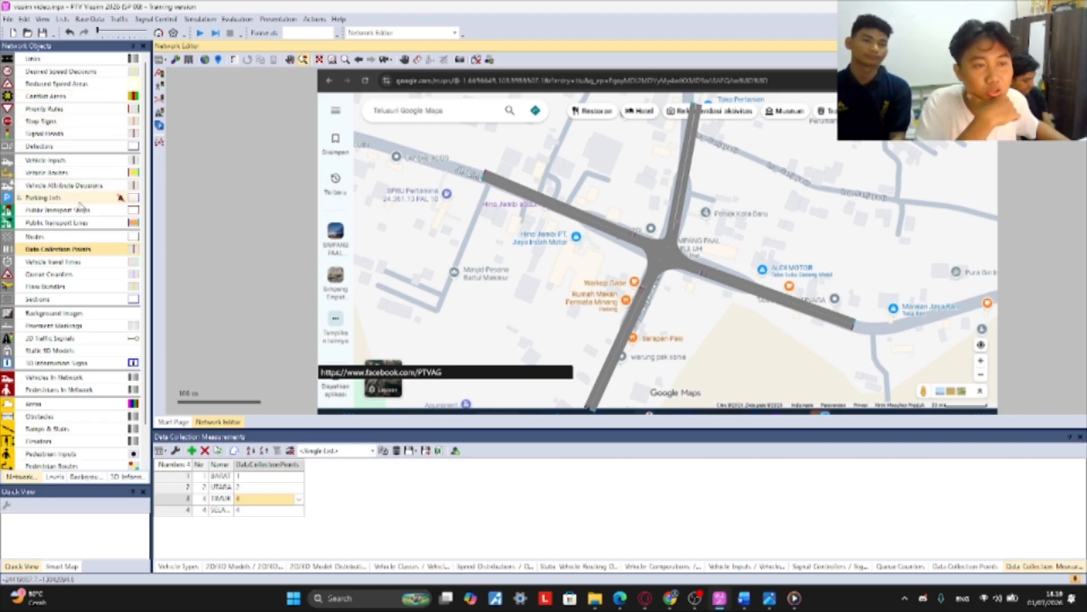
- Add a node named SIMPANG near the intersection, keeping it used for evaluation and dynamic assignment
left_click(74, 237)
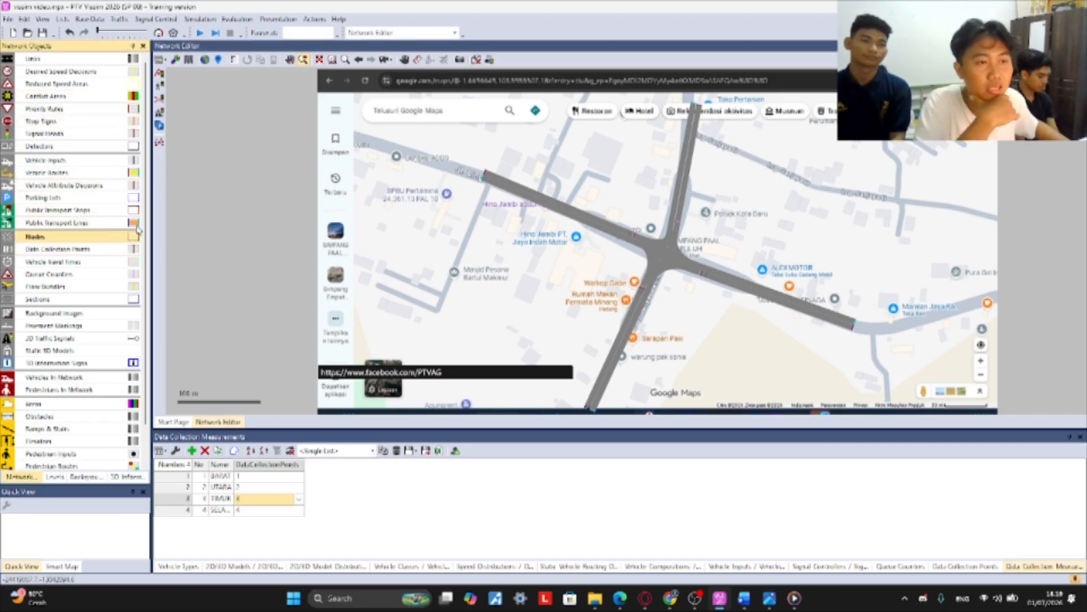
right_click(641, 151)
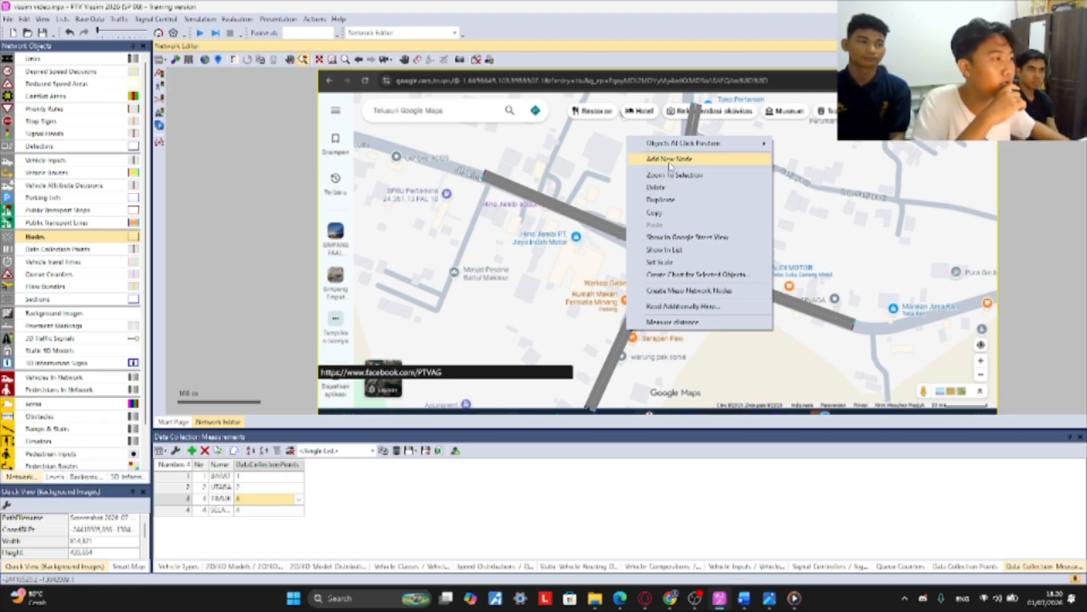
left_click(640, 159)
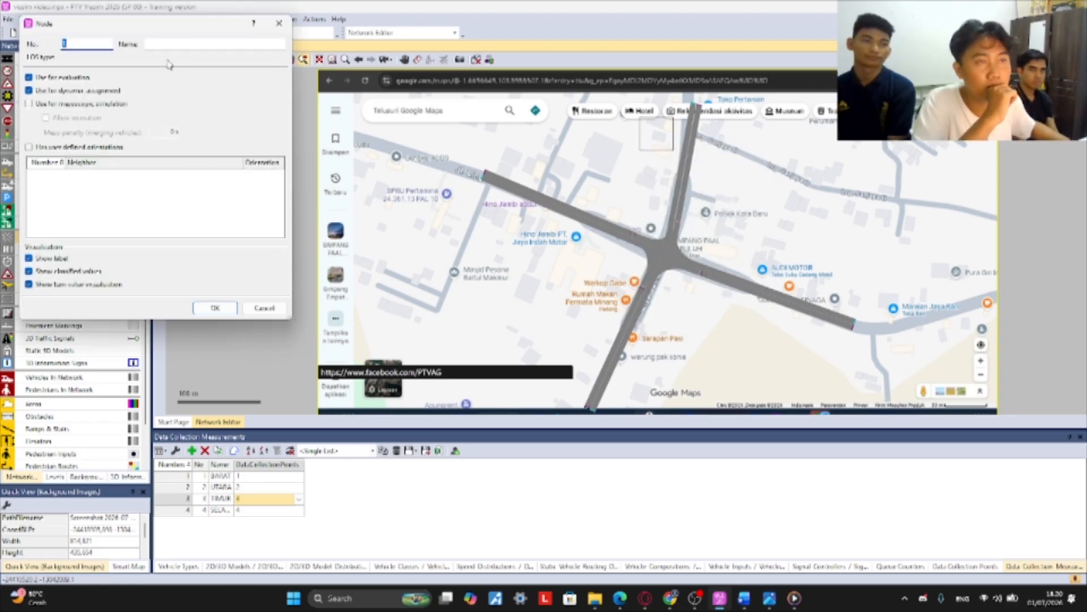
left_click(176, 45)
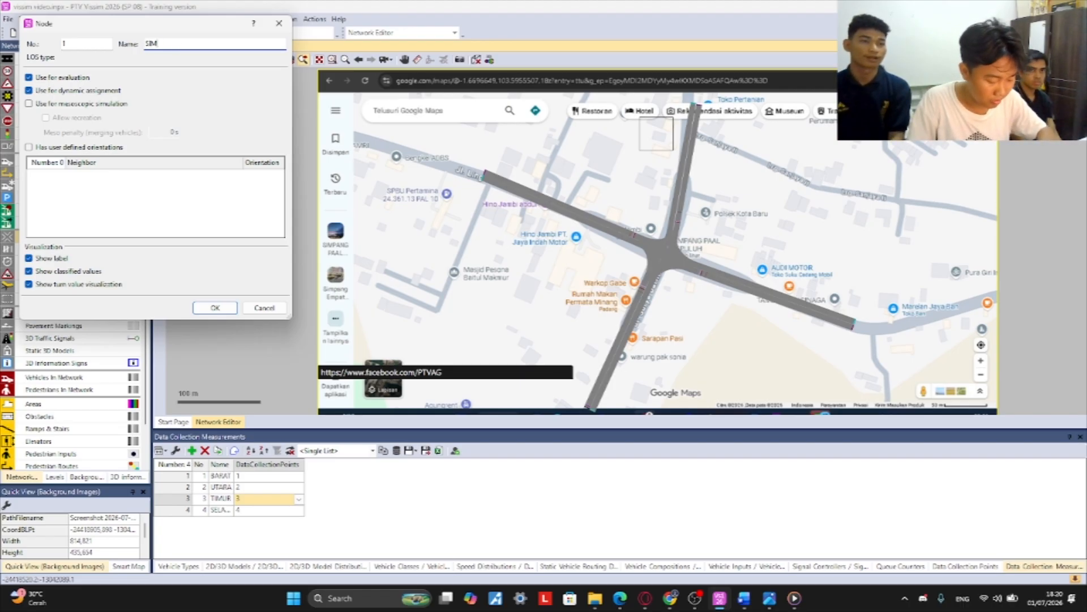
left_click(215, 307)
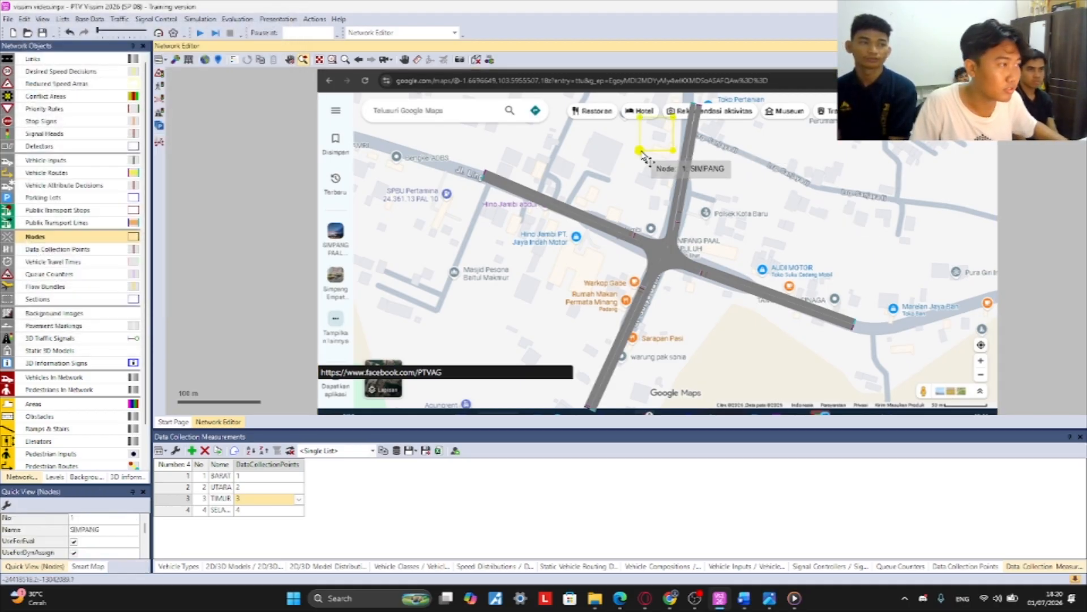
- Reshape the SIMPANG node into a rectangle enclosing the whole intersection and the signal heads of all four approaches
left_click_drag(640, 151, 560, 298)
left_click_drag(672, 117, 748, 192)
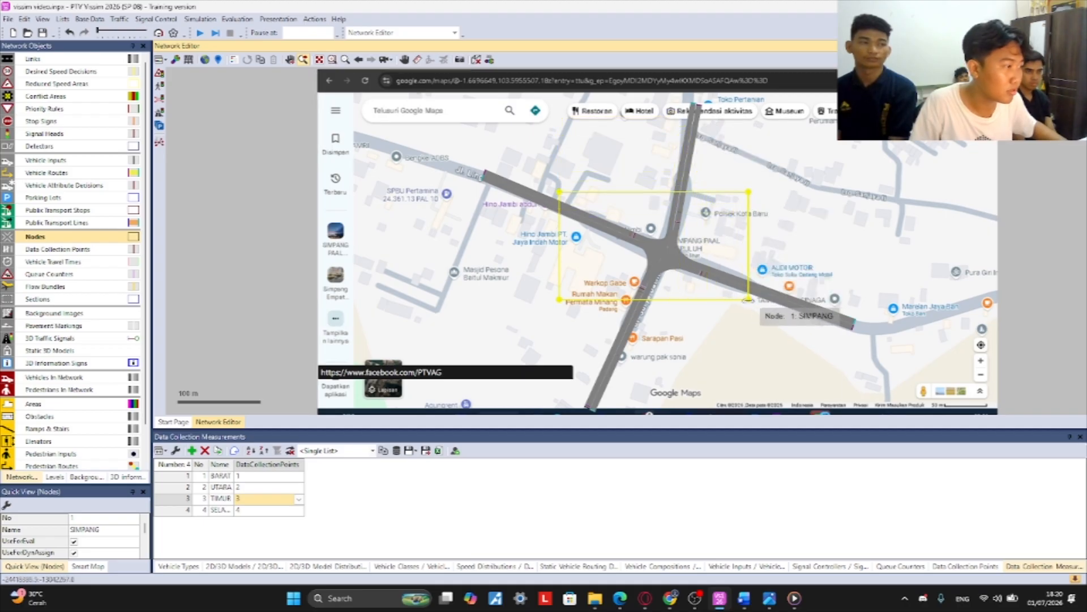
left_click_drag(749, 299, 746, 315)
left_click_drag(559, 298, 567, 341)
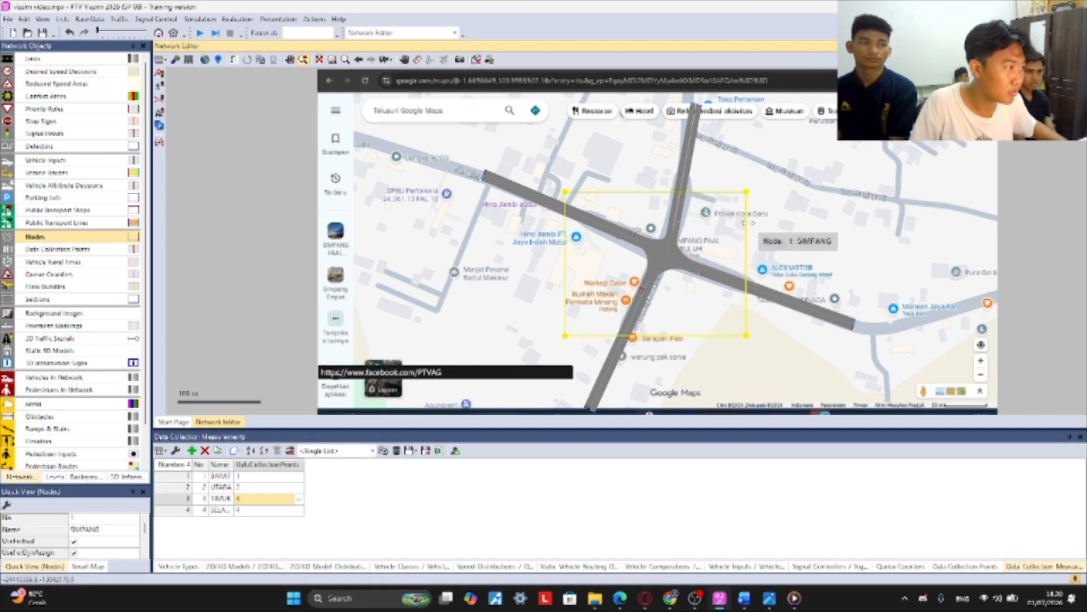
- Extend the northeast corner of the SIMPANG node slightly outward
left_click_drag(746, 191, 757, 183)
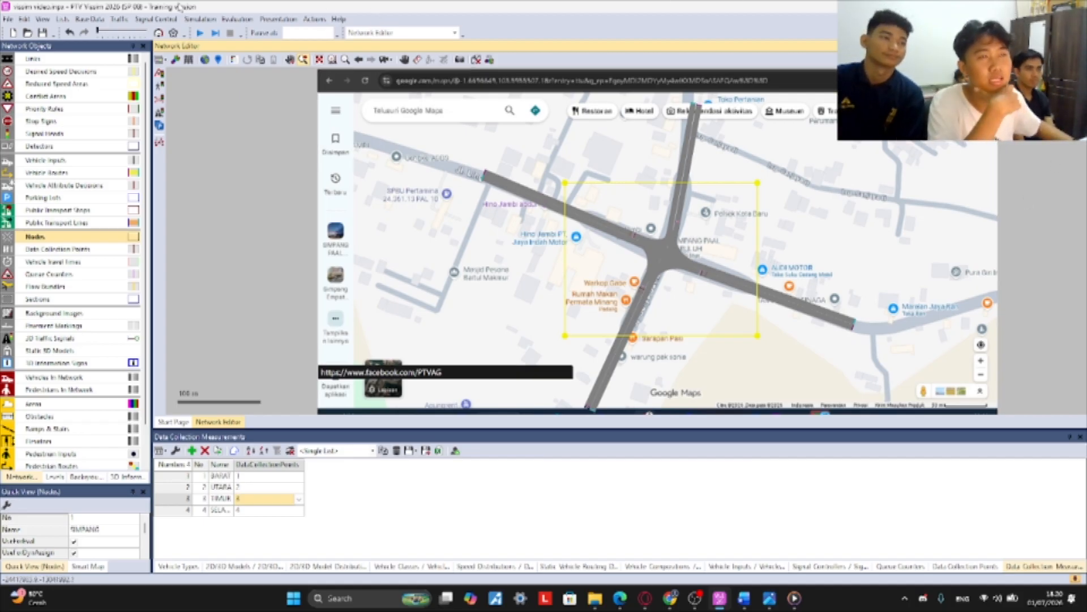
- Configure the evaluation result attributes to collect data for data collections, nodes and queue counters
left_click(252, 23)
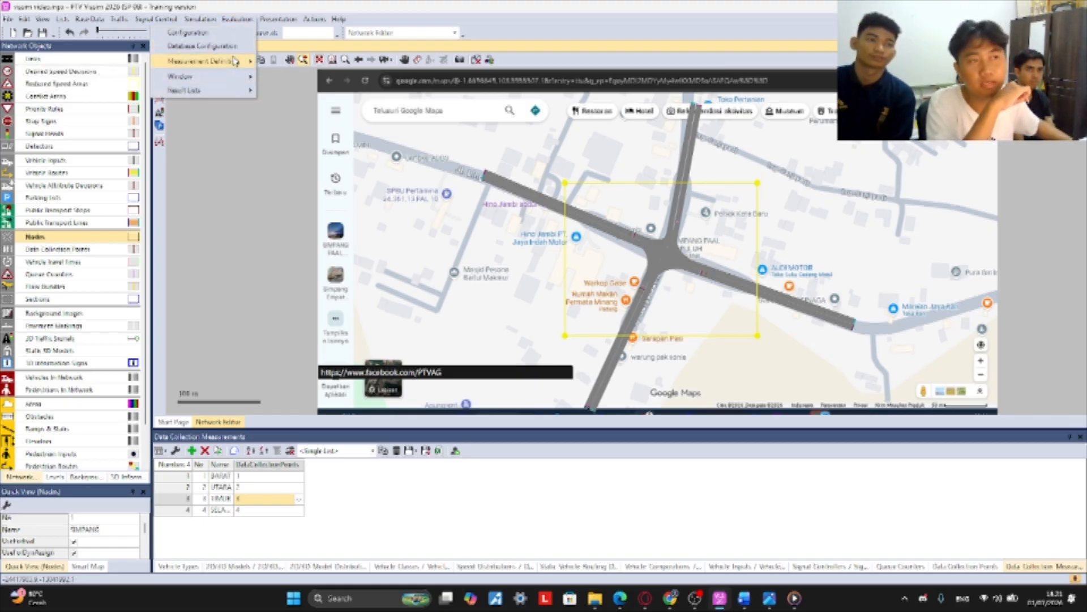
mouse_move(271, 21)
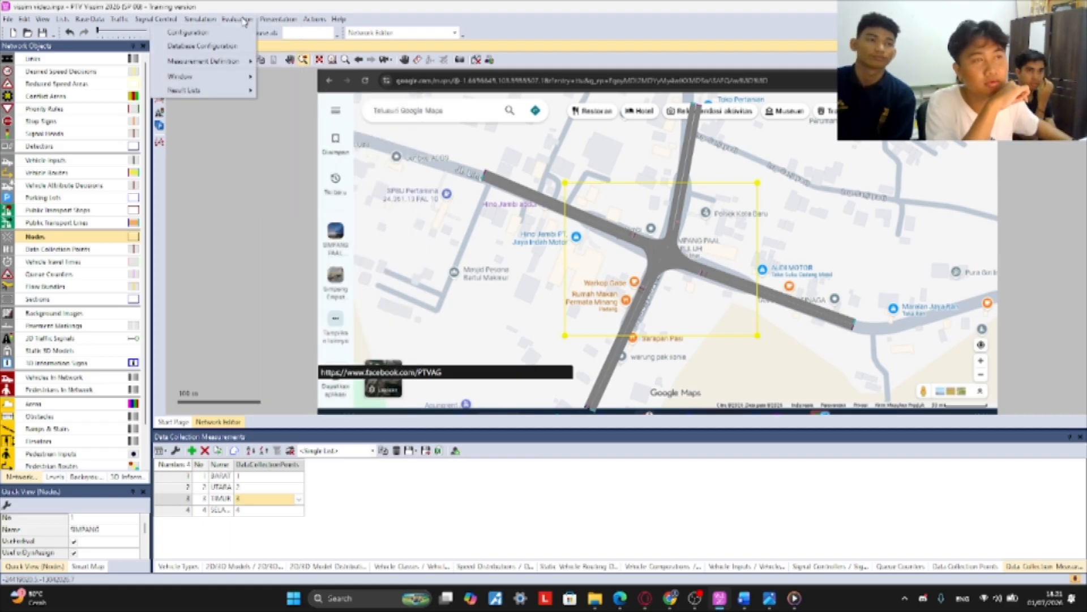
left_click(230, 33)
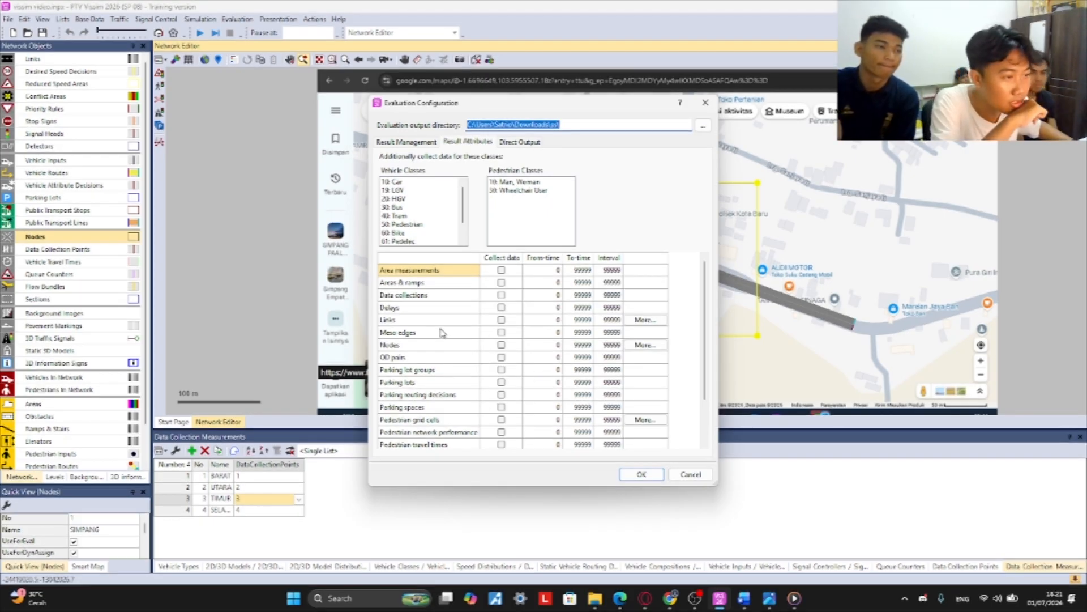
scroll(443, 332, "down", 2)
scroll(447, 346, "up", 1)
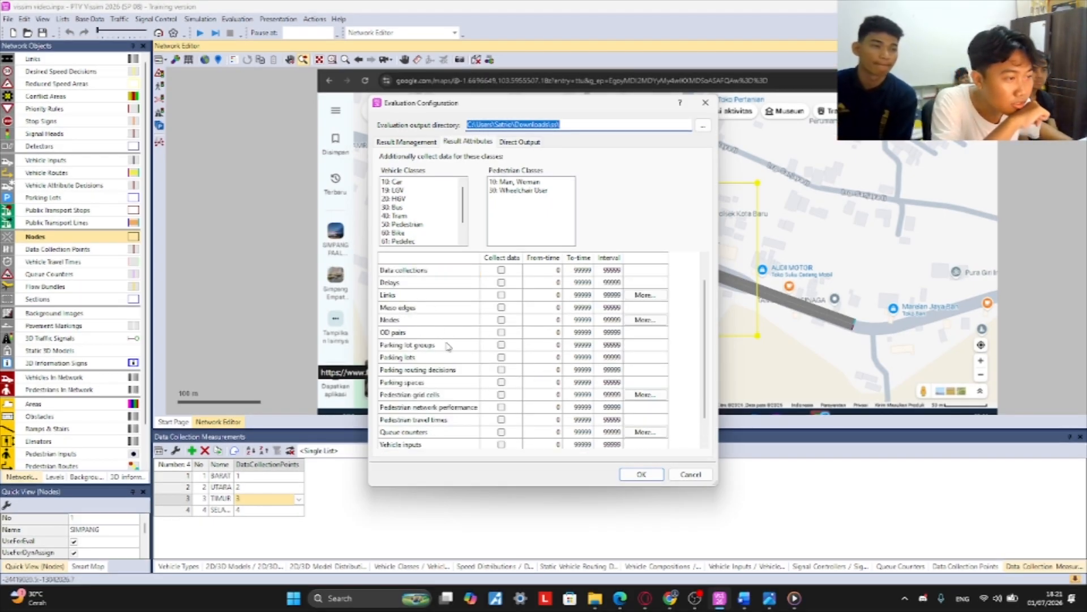
scroll(426, 306, "up", 1)
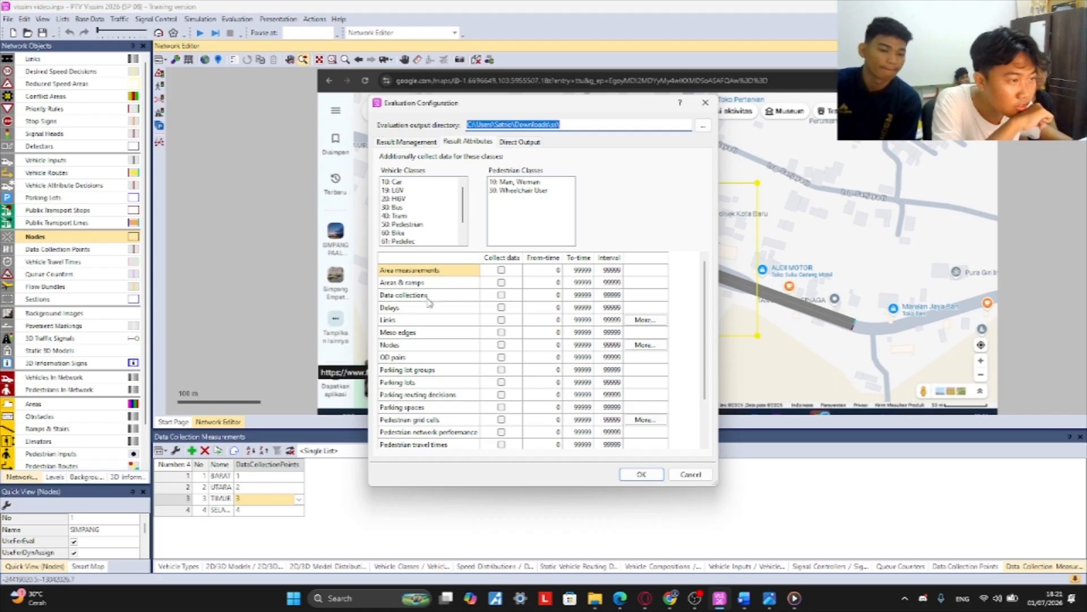
left_click(501, 295)
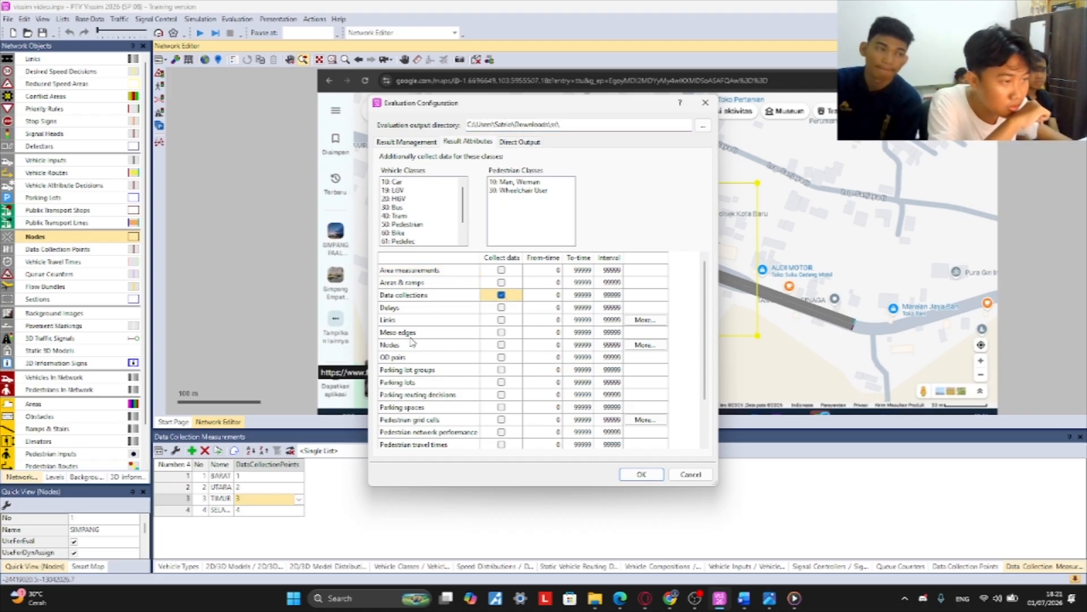
scroll(438, 370, "down", 2)
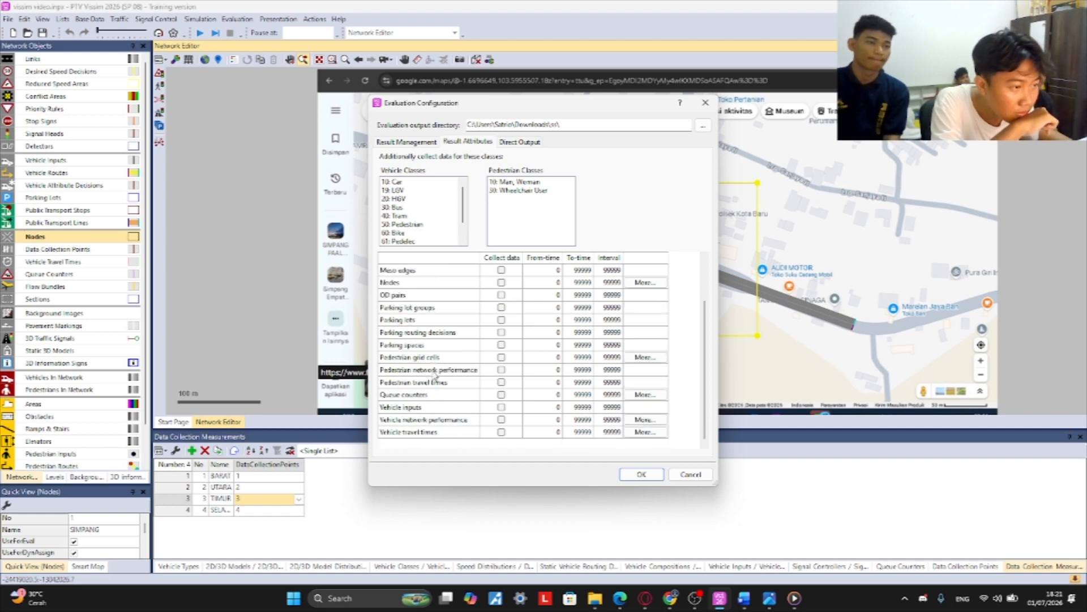
left_click(502, 282)
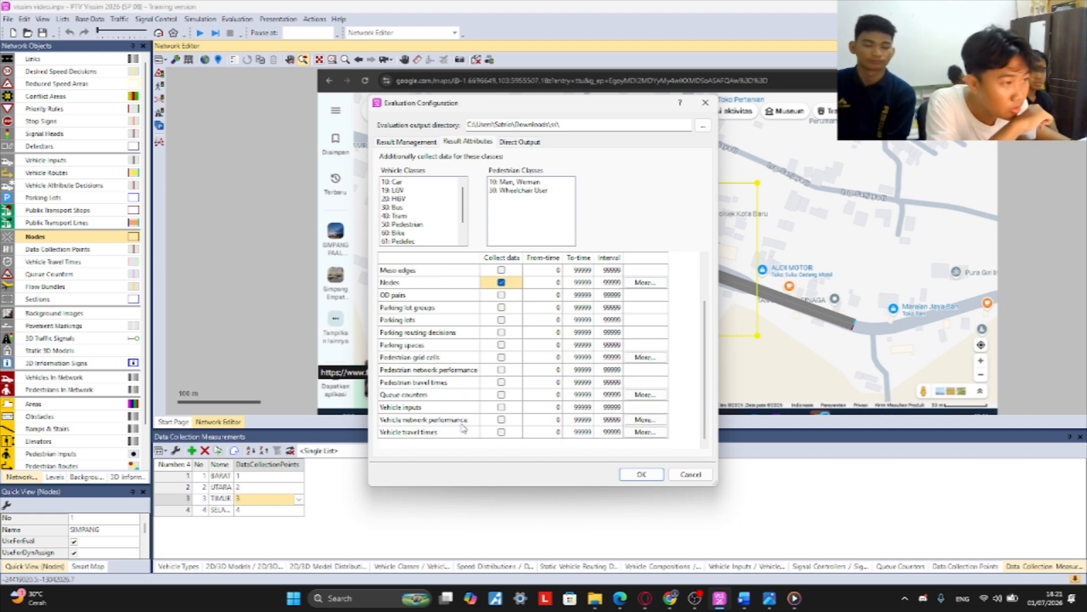
left_click(501, 395)
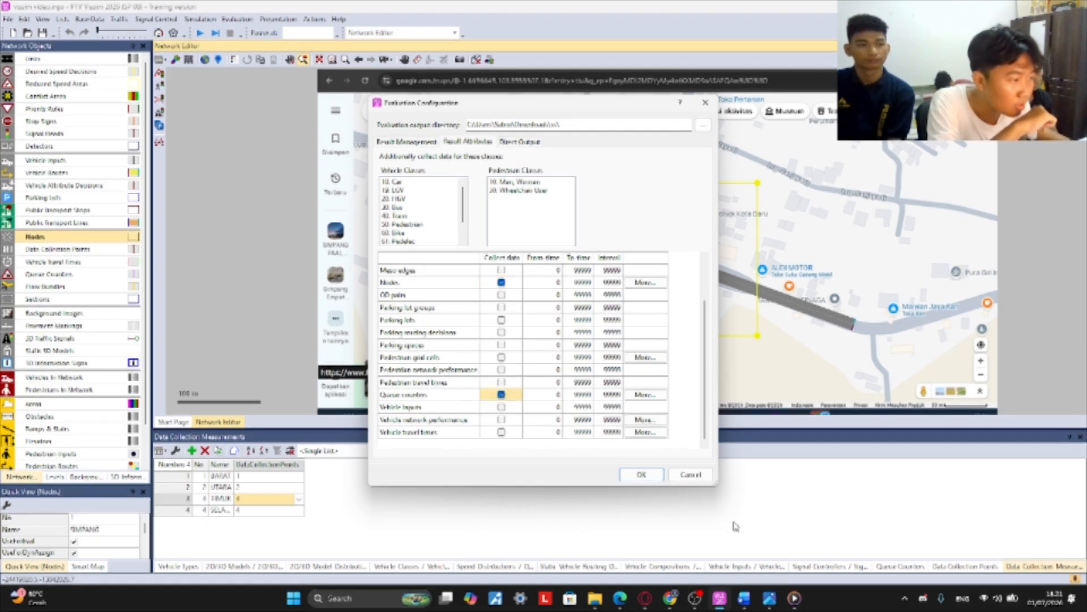
left_click(656, 476)
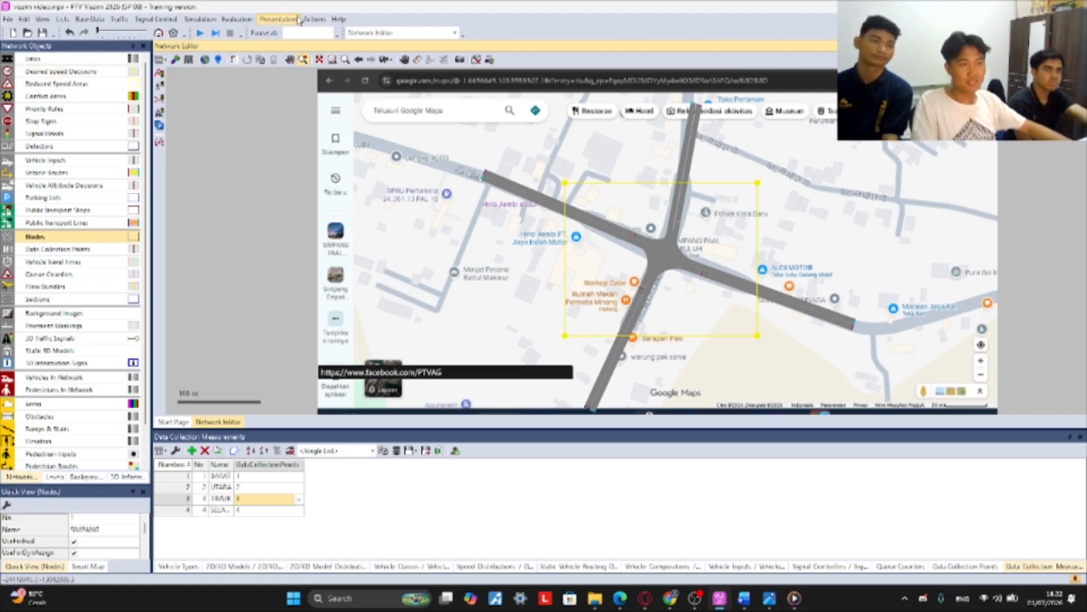
- Start the simulation, saving the network changes, and ignore the warnings once the run ends
left_click(201, 34)
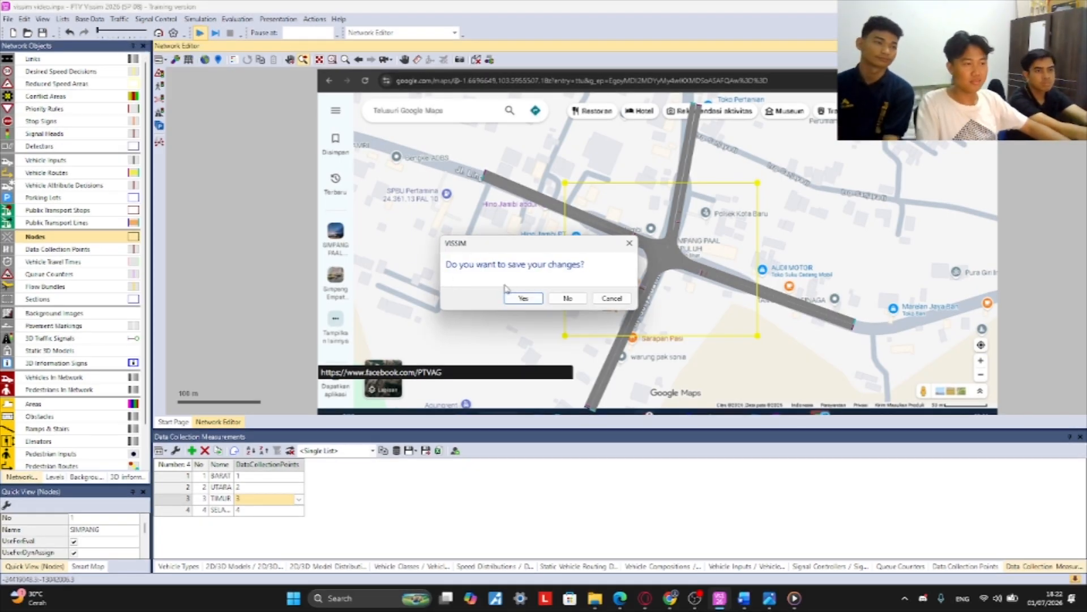
left_click(531, 303)
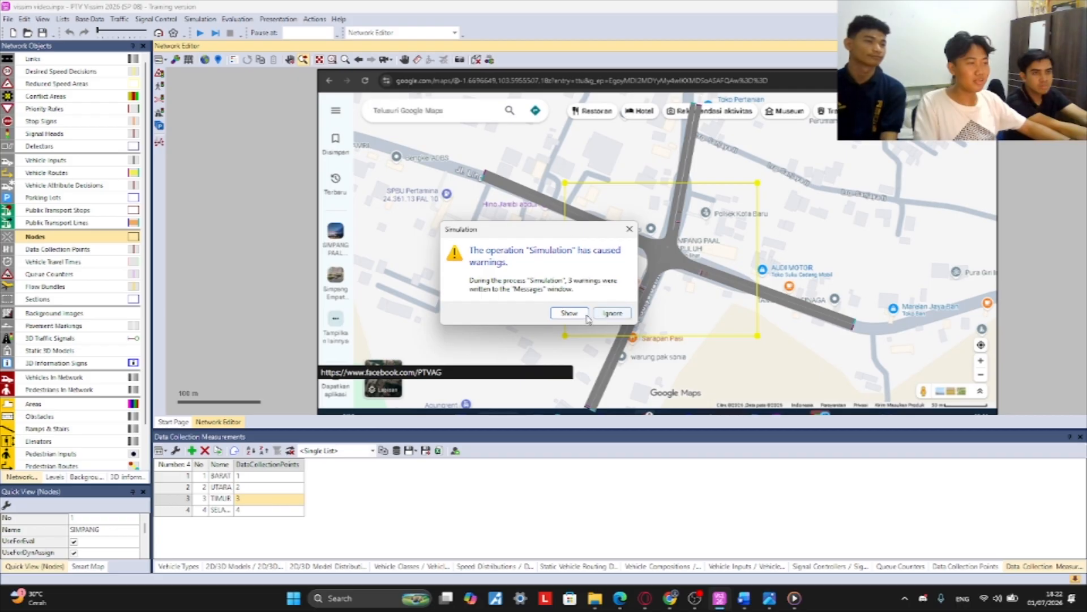
left_click(612, 313)
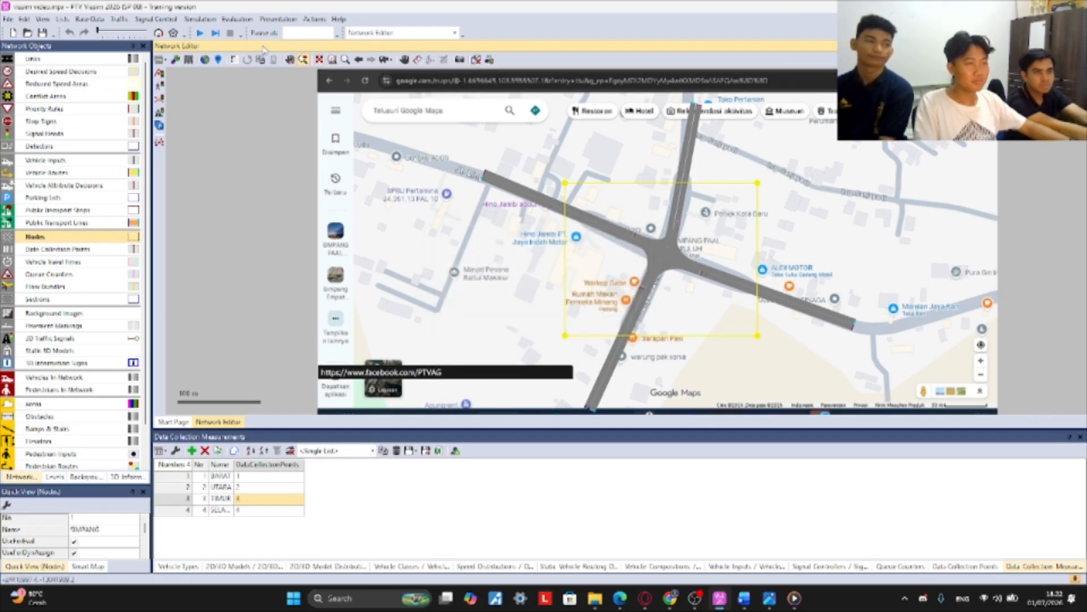
- Run the simulation again in 3D with a close view of the intersection's traffic, and review the run's warning messages
left_click(201, 33)
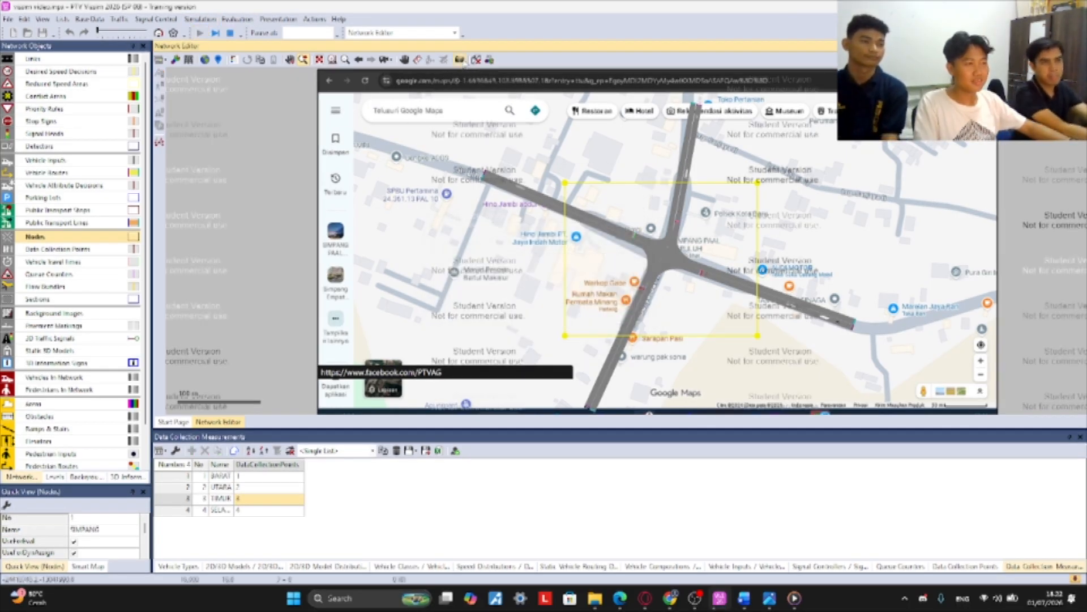
left_click(476, 60)
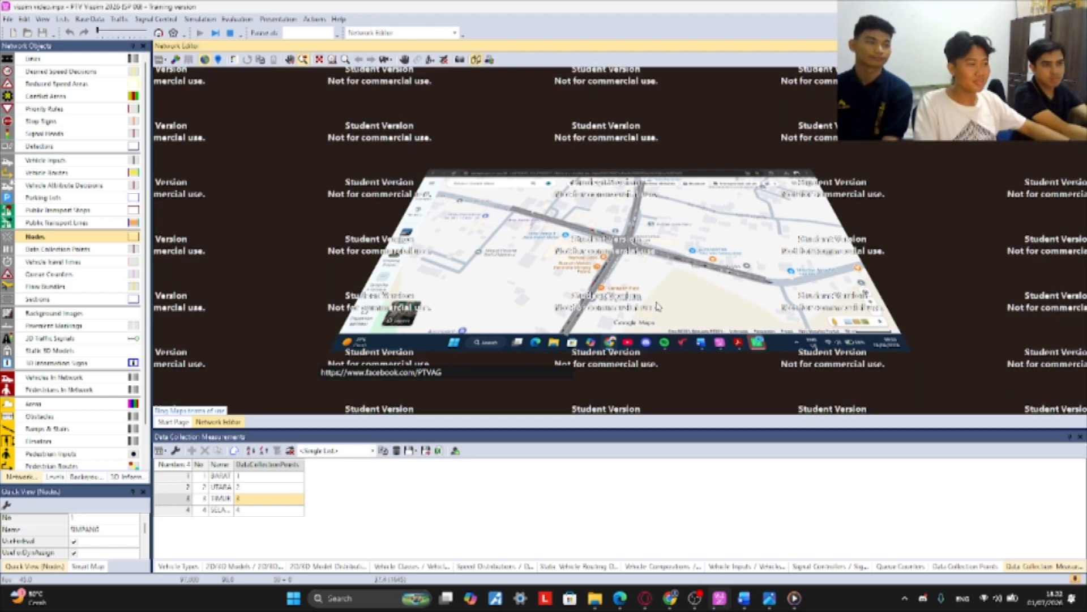
scroll(623, 248, "up", 5)
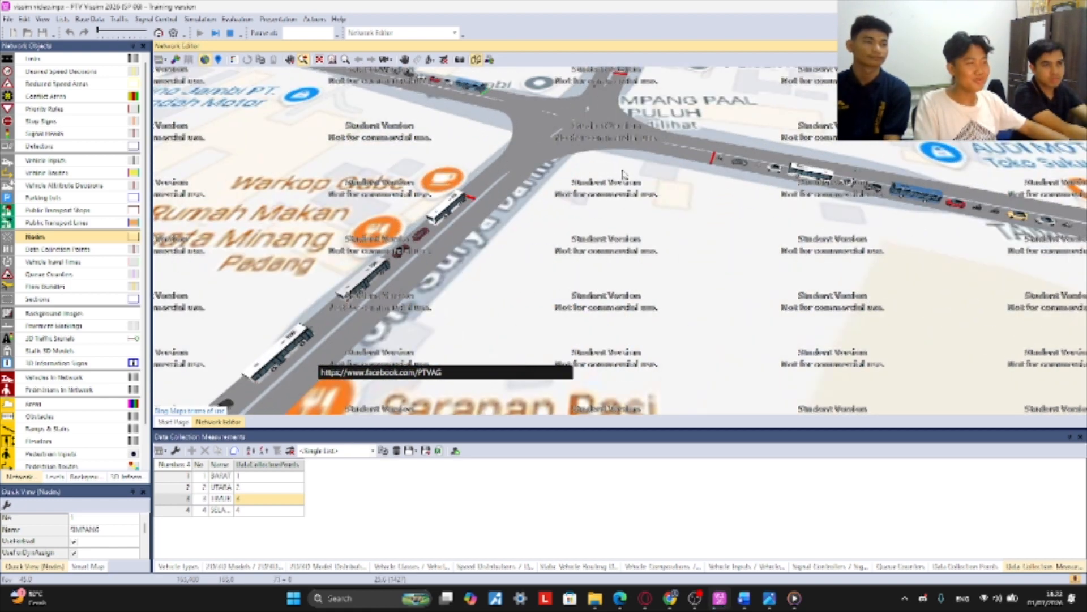
left_click_drag(625, 204, 660, 258)
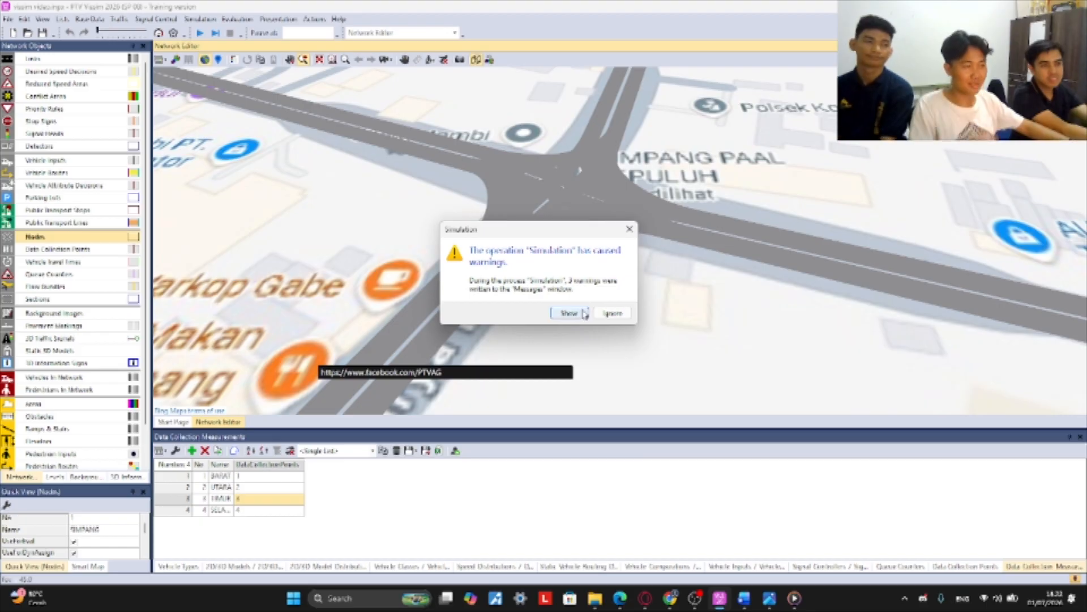
left_click(570, 313)
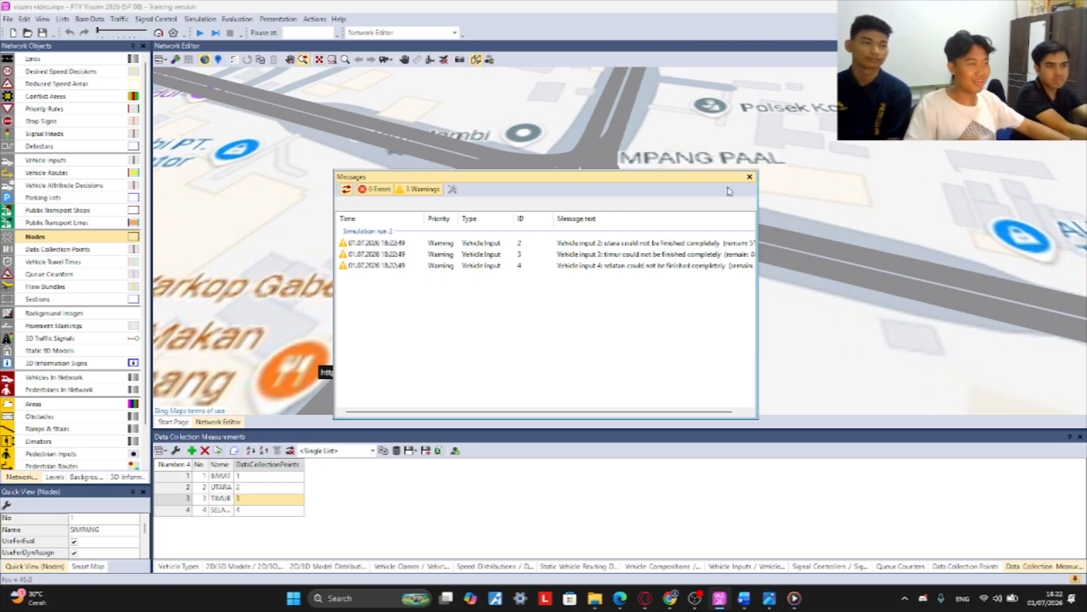
left_click(749, 180)
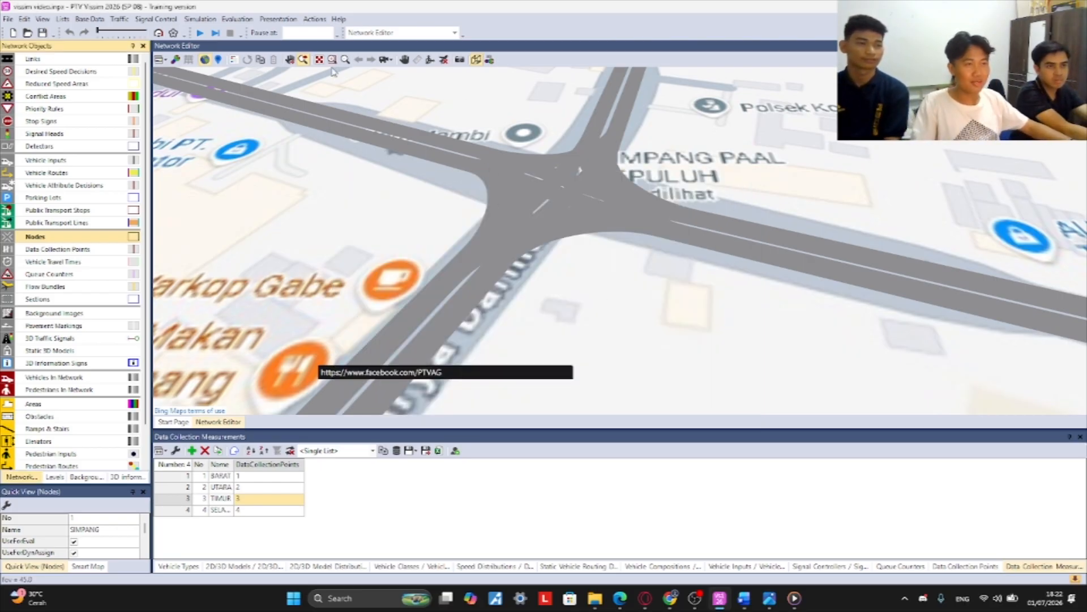
- Run the simulation a third time and check its vehicle input warnings in the message list
left_click(200, 34)
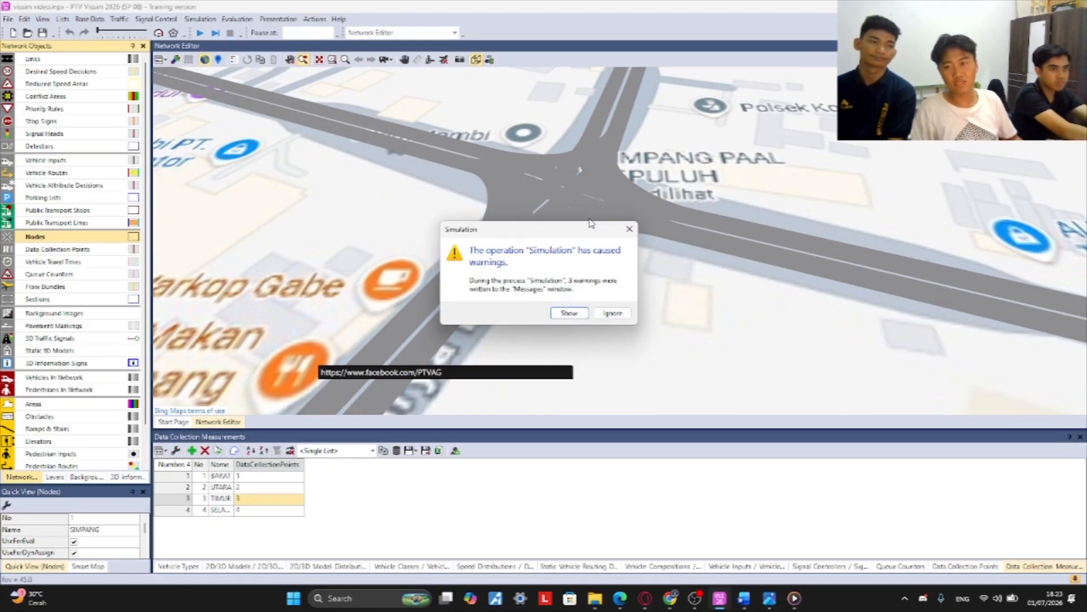
left_click(571, 313)
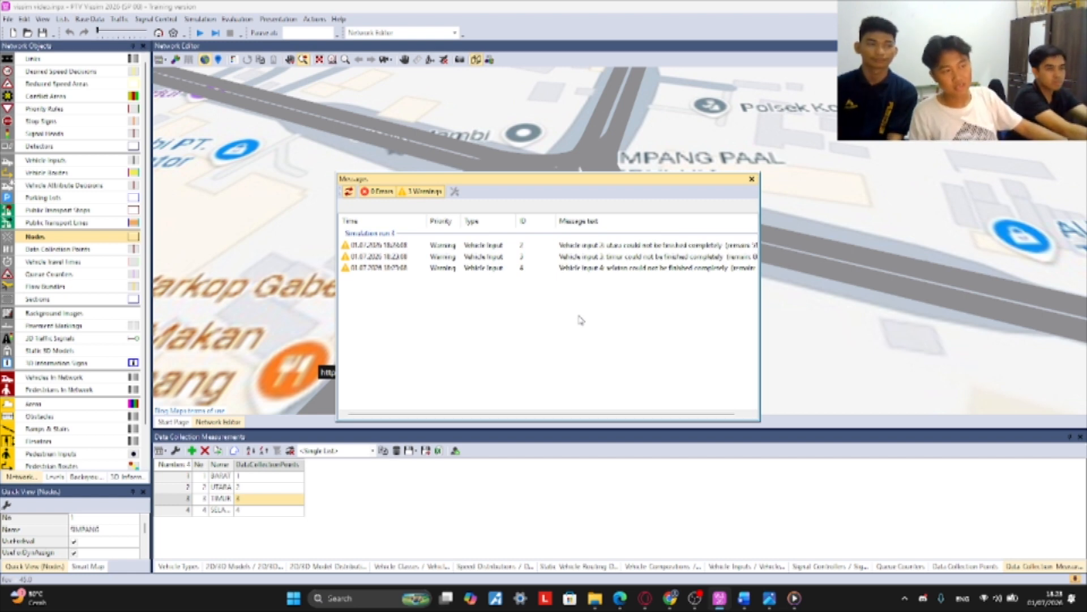
left_click(752, 179)
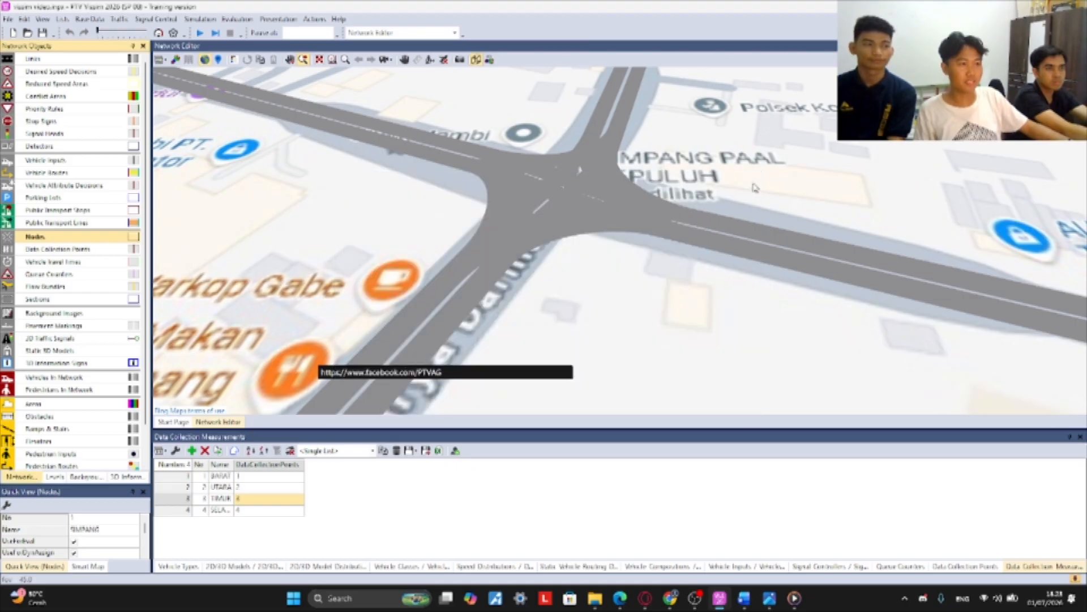